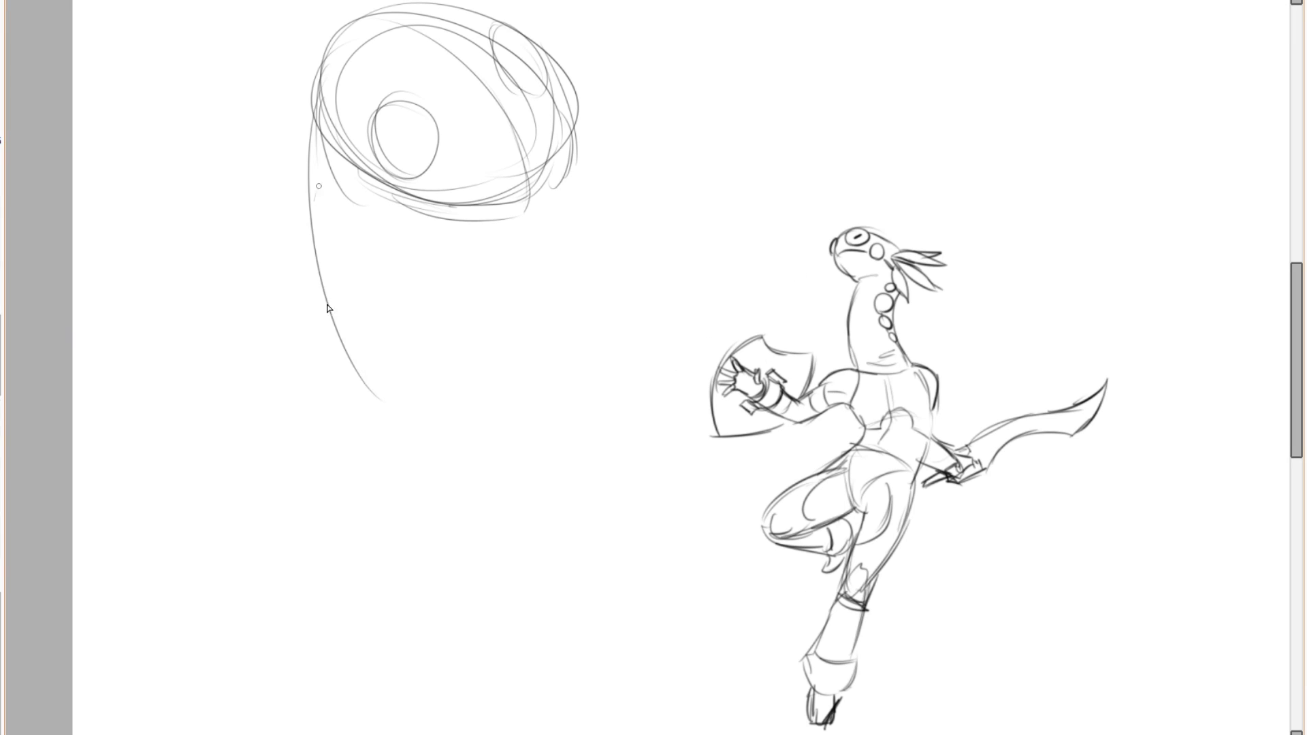
# Sketch the giant creature's long curved neck and body sweeping from its round head down behind the small warrior.
pyautogui.hotkey('ctrl', 'z')
pyautogui.scroll(-1, 408, 369)
pyautogui.moveTo(345, 181); pyautogui.dragTo(381, 368)
pyautogui.scroll(1, 363, 203)
pyautogui.moveTo(404, 312); pyautogui.dragTo(505, 332)
pyautogui.moveTo(426, 329); pyautogui.dragTo(576, 301)
pyautogui.moveTo(591, 207); pyautogui.dragTo(551, 328)
pyautogui.moveTo(467, 338); pyautogui.dragTo(646, 487)
pyautogui.moveTo(542, 436)
pyautogui.mouseDown()
pyautogui.moveTo(746, 536)
pyautogui.moveTo(663, 461)
pyautogui.mouseUp()
pyautogui.moveTo(280, 351)
pyautogui.mouseDown()
pyautogui.moveTo(550, 525)
pyautogui.moveTo(652, 539)
pyautogui.mouseUp()
# Sketch jagged rubble and broken ground around the base of the creature's body behind the warrior's legs.
pyautogui.moveTo(534, 503); pyautogui.dragTo(665, 617)
pyautogui.moveTo(719, 418); pyautogui.dragTo(762, 441)
pyautogui.moveTo(676, 609); pyautogui.dragTo(696, 503)
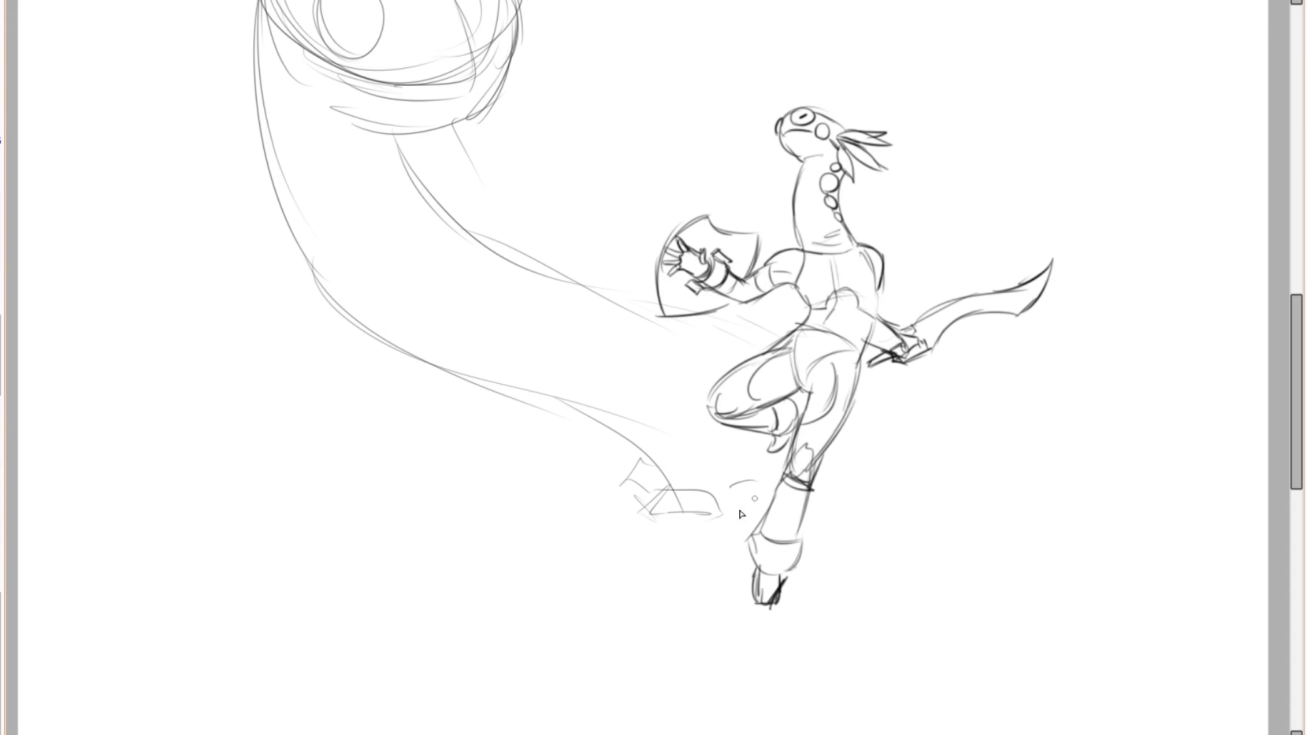
pyautogui.scroll(-2, 626, 389)
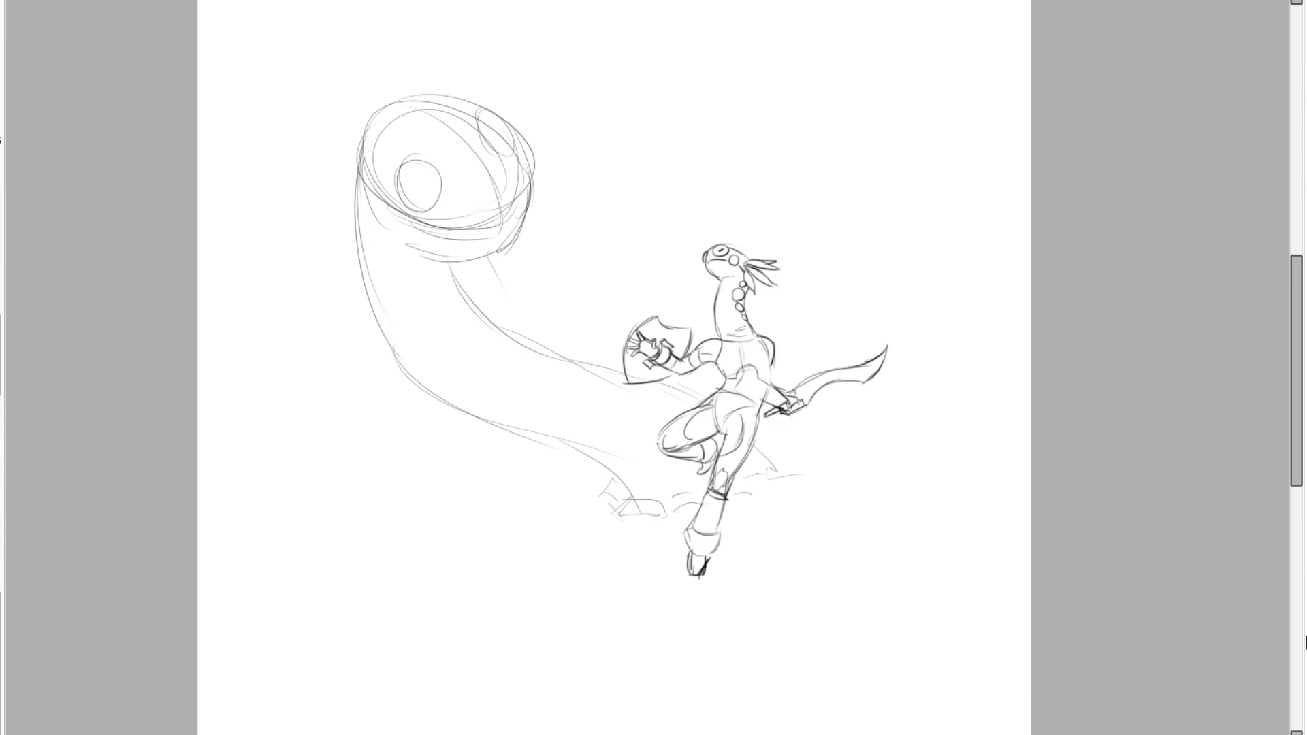
pyautogui.scroll(2, 724, 453)
pyautogui.scroll(-2, 586, 525)
pyautogui.scroll(1, 303, 197)
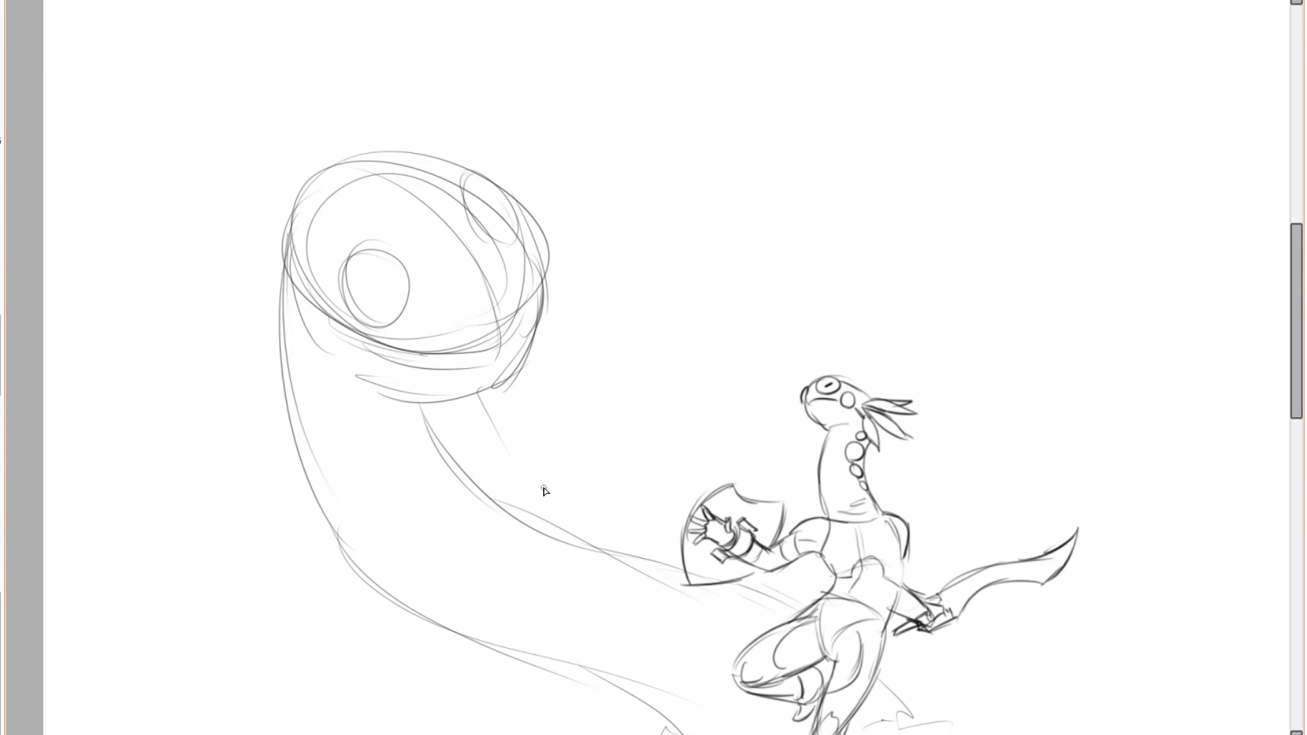
# Select and delete the creature's circular head sketch while keeping its neck and body lines.
pyautogui.scroll(2, 426, 410)
pyautogui.moveTo(443, 467)
pyautogui.mouseDown()
pyautogui.moveTo(515, 417)
pyautogui.moveTo(592, 303)
pyautogui.mouseUp()
pyautogui.scroll(-2, 584, 259)
pyautogui.moveTo(443, 297)
pyautogui.mouseDown()
pyautogui.moveTo(572, 286)
pyautogui.moveTo(518, 211)
pyautogui.mouseUp()
pyautogui.press('l')
pyautogui.moveTo(634, 232)
pyautogui.mouseDown()
pyautogui.moveTo(419, 177)
pyautogui.moveTo(629, 228)
pyautogui.mouseUp()
pyautogui.press('Delete')
# Sketch a new arched neck top for the creature and a wide-open mouth with a hanging lower jaw in profile.
pyautogui.scroll(1, 451, 311)
pyautogui.moveTo(531, 274)
pyautogui.mouseDown()
pyautogui.moveTo(540, 380)
pyautogui.moveTo(533, 231)
pyautogui.mouseUp()
pyautogui.moveTo(385, 288)
pyautogui.mouseDown()
pyautogui.moveTo(483, 89)
pyautogui.moveTo(694, 147)
pyautogui.mouseUp()
pyautogui.moveTo(436, 327); pyautogui.dragTo(470, 275)
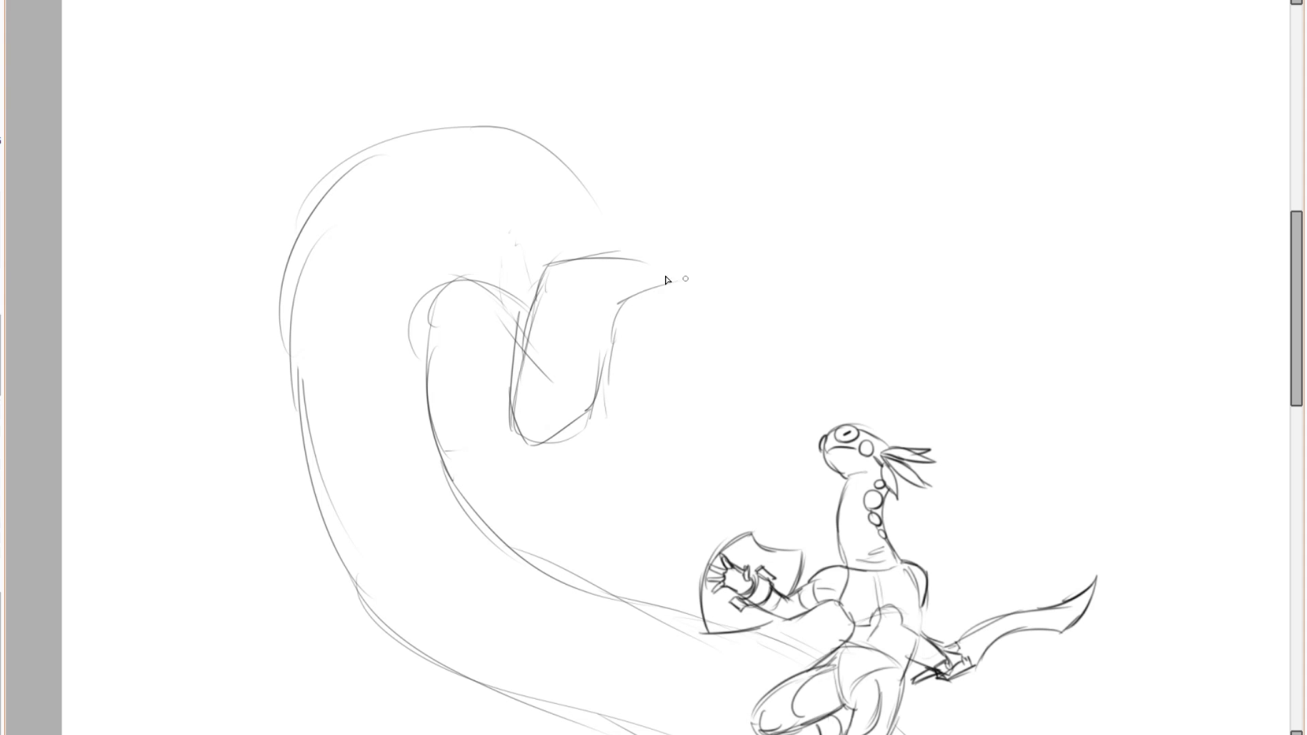
pyautogui.moveTo(562, 276); pyautogui.dragTo(534, 302)
pyautogui.moveTo(552, 297); pyautogui.dragTo(535, 275)
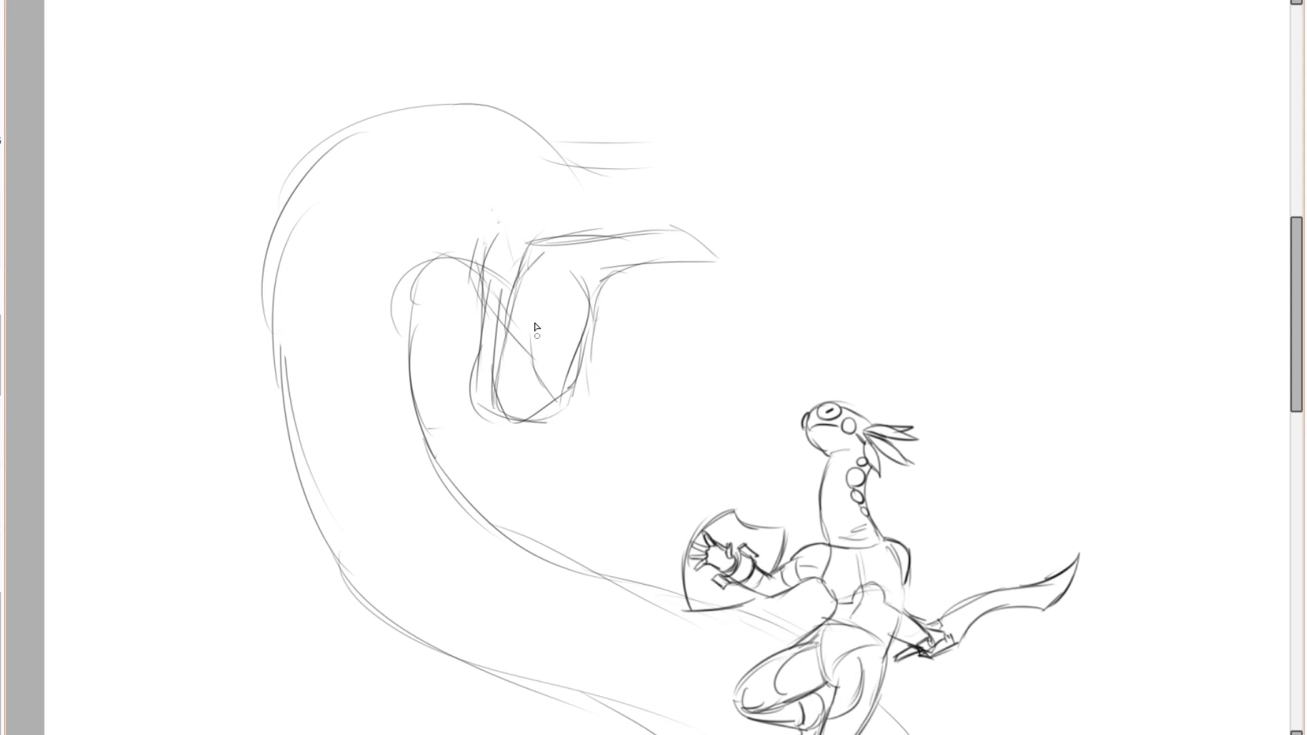
# Sketch the creature's rounded snout with a large circular eye and strengthen the upper mouth line.
pyautogui.moveTo(565, 281); pyautogui.dragTo(571, 288)
pyautogui.moveTo(557, 266); pyautogui.dragTo(594, 300)
pyautogui.moveTo(632, 180); pyautogui.dragTo(561, 228)
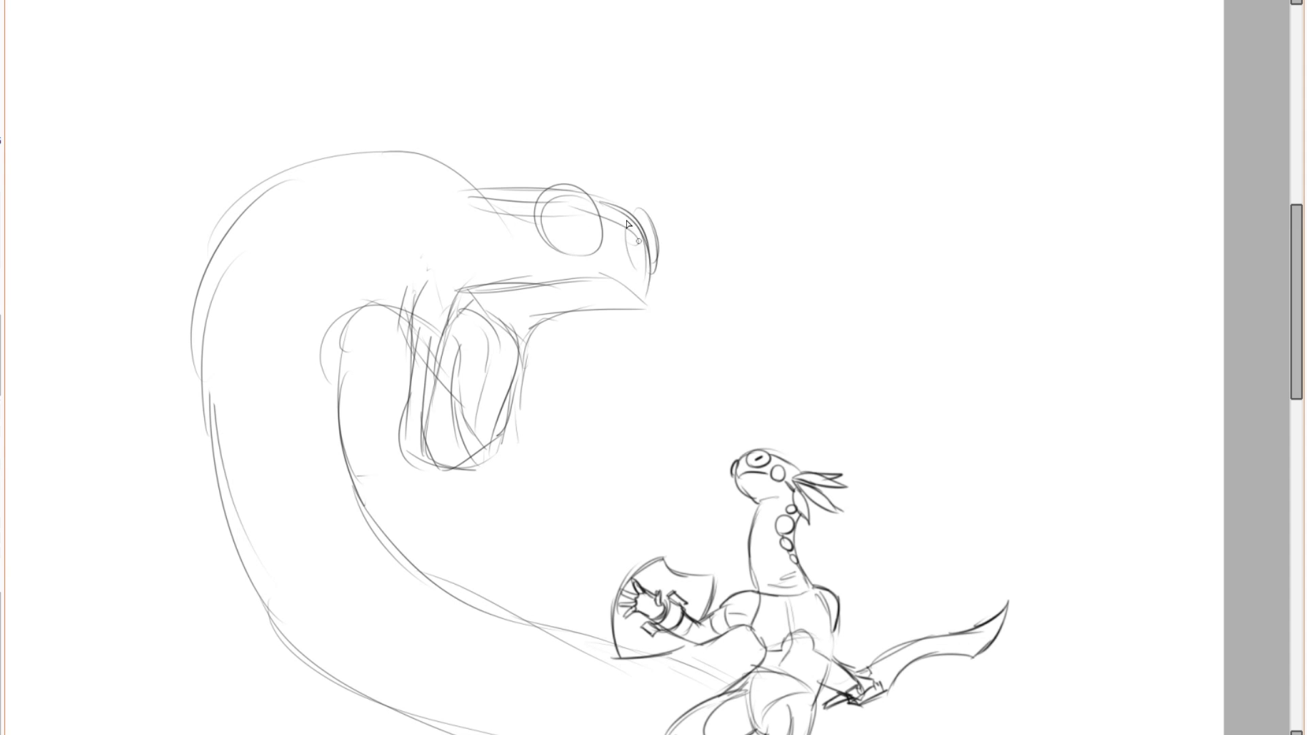
pyautogui.moveTo(611, 208); pyautogui.dragTo(647, 308)
pyautogui.scroll(1, 577, 284)
pyautogui.moveTo(432, 288); pyautogui.dragTo(628, 285)
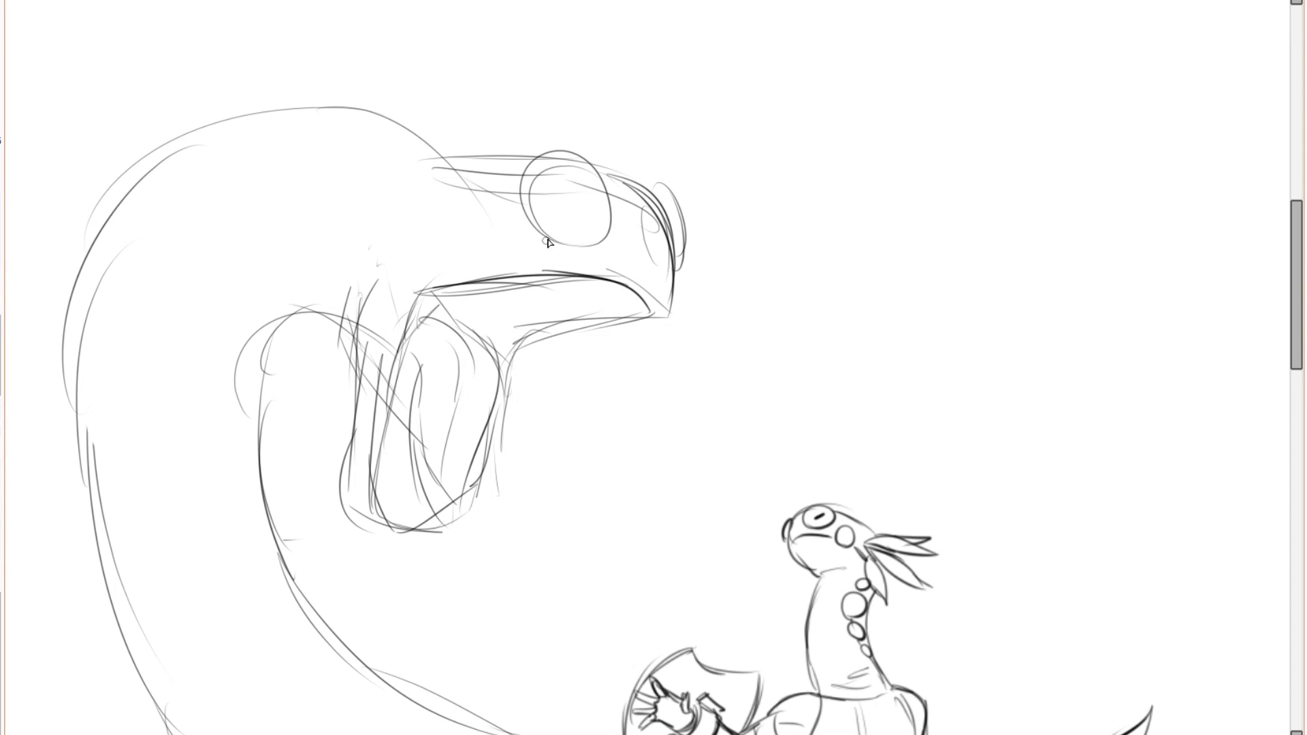
# Reinforce the contour from the creature's forehead over the back of its neck and add a narrow slit pupil.
pyautogui.moveTo(498, 163); pyautogui.dragTo(365, 148)
pyautogui.moveTo(320, 123)
pyautogui.mouseDown()
pyautogui.moveTo(409, 140)
pyautogui.moveTo(161, 174)
pyautogui.mouseUp()
pyautogui.moveTo(403, 113); pyautogui.dragTo(119, 157)
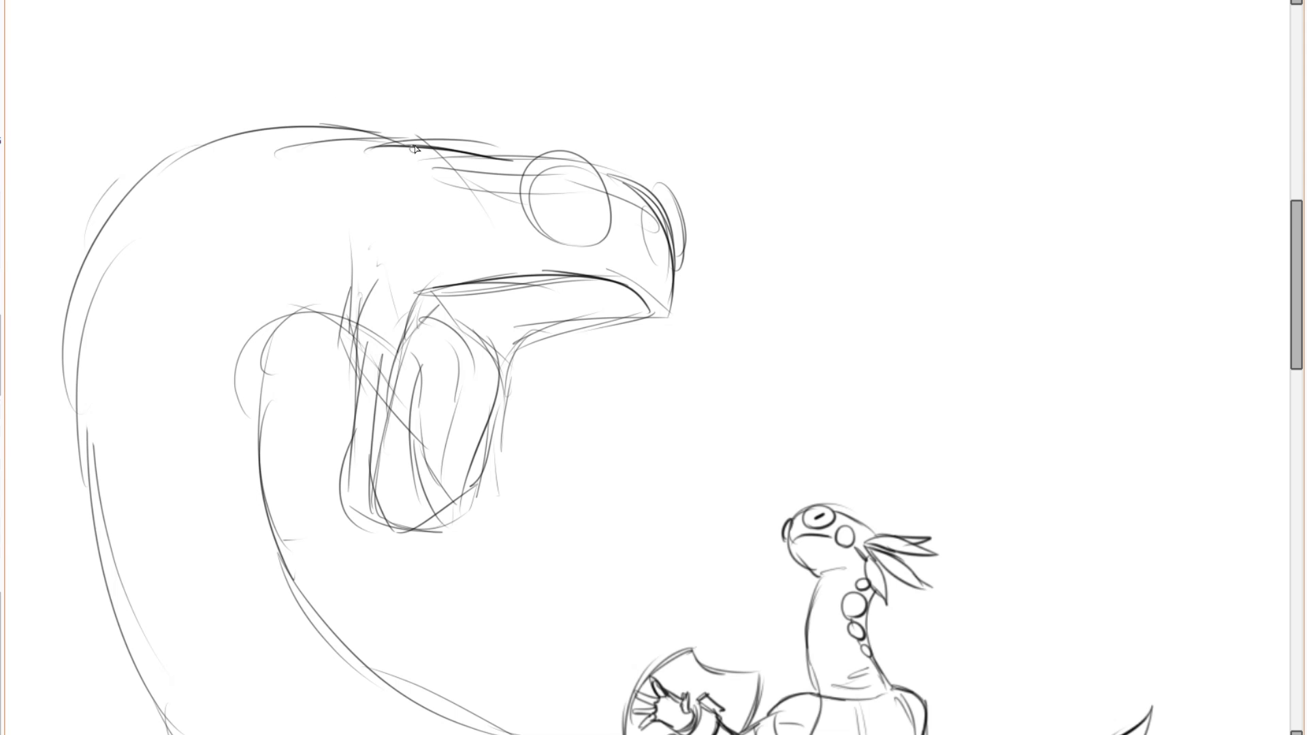
pyautogui.scroll(2, 575, 196)
pyautogui.moveTo(559, 160); pyautogui.dragTo(557, 227)
pyautogui.scroll(-3, 719, 217)
pyautogui.scroll(2, 654, 220)
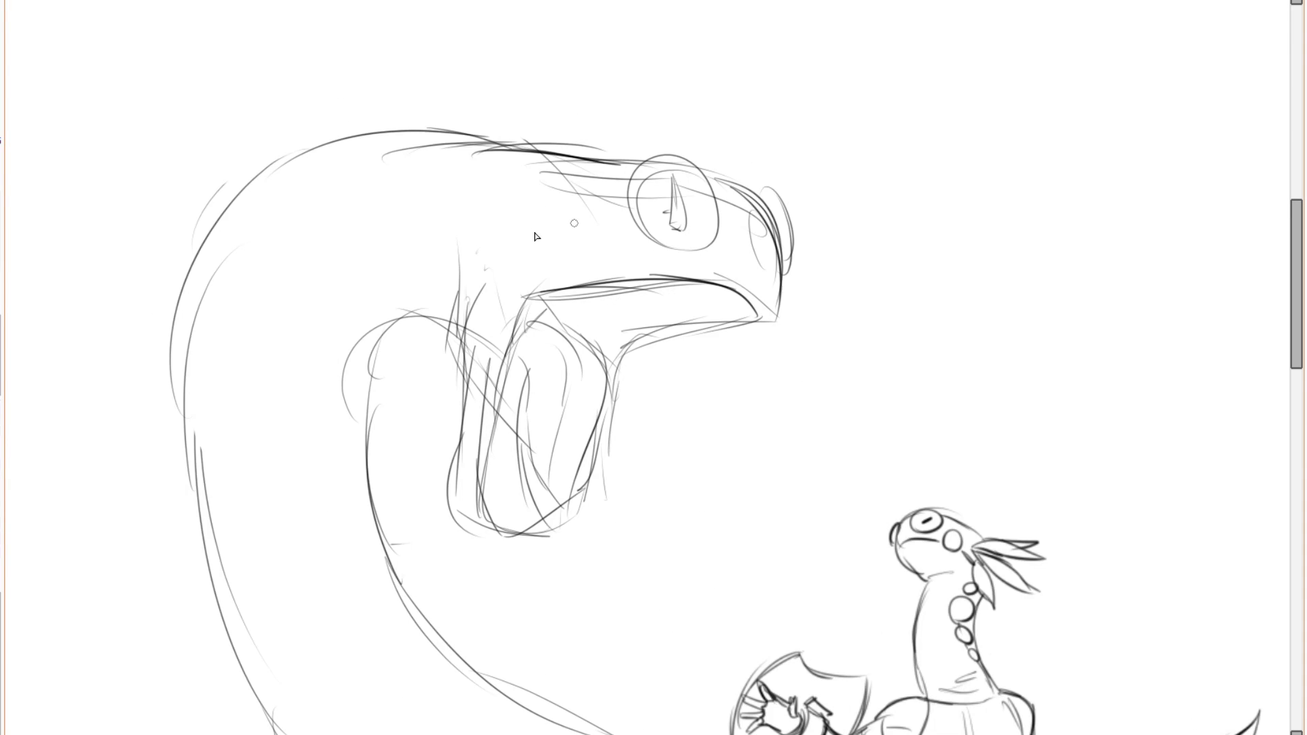
# Draw a large round ear disc and a row of small dots on the creature's cheek.
pyautogui.scroll(1, 521, 221)
pyautogui.moveTo(485, 202); pyautogui.dragTo(492, 201)
pyautogui.moveTo(556, 255); pyautogui.dragTo(602, 247)
pyautogui.moveTo(627, 238); pyautogui.dragTo(627, 239)
pyautogui.scroll(-2, 688, 272)
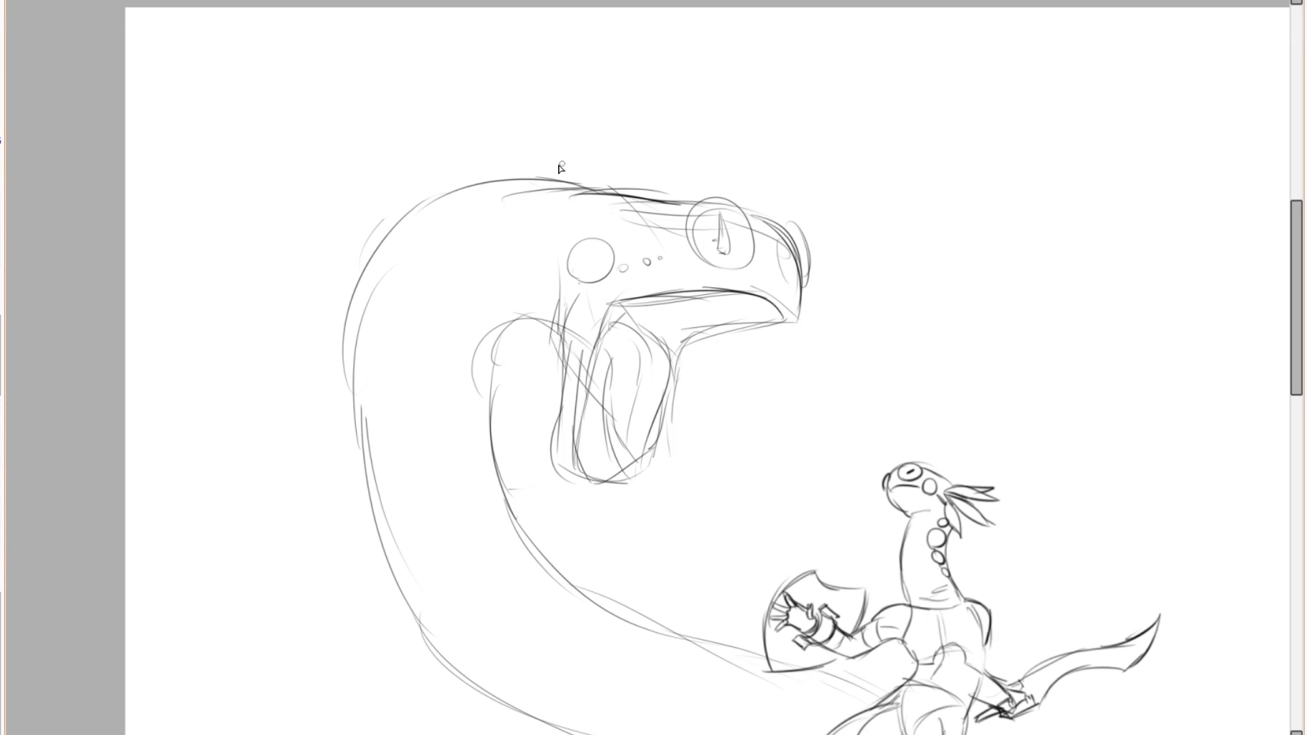
# Sketch a crest of long pointed feathers fanning out from the top and back of the creature's head.
pyautogui.moveTo(558, 178); pyautogui.dragTo(507, 176)
pyautogui.moveTo(476, 113); pyautogui.dragTo(551, 204)
pyautogui.moveTo(552, 203); pyautogui.dragTo(355, 85)
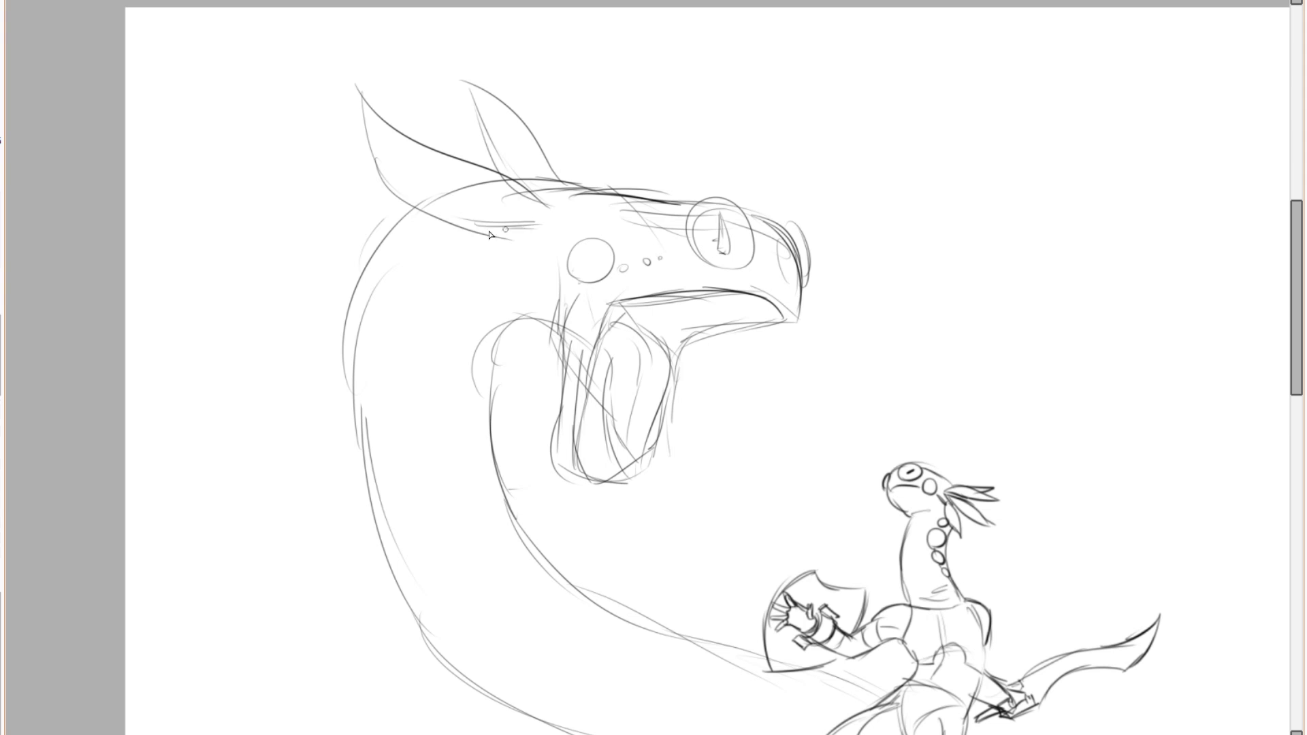
pyautogui.moveTo(283, 201); pyautogui.dragTo(514, 271)
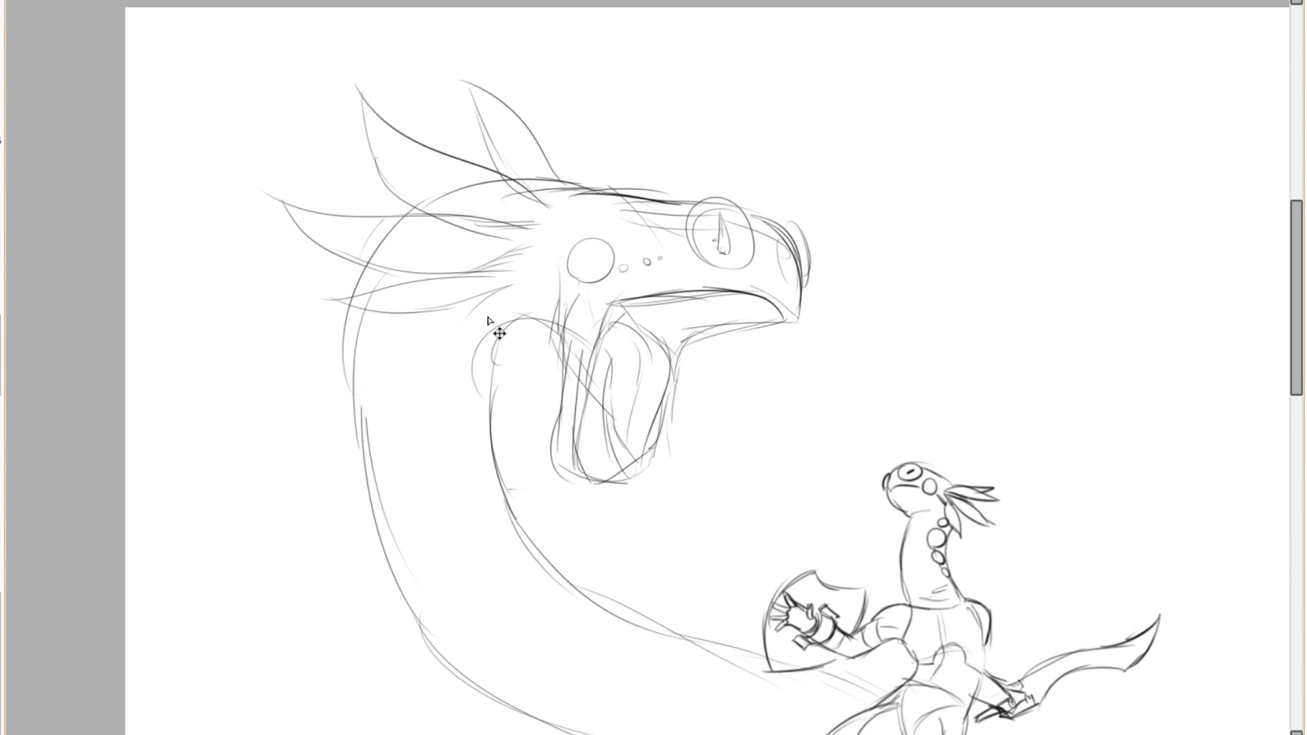
pyautogui.scroll(-2, 507, 293)
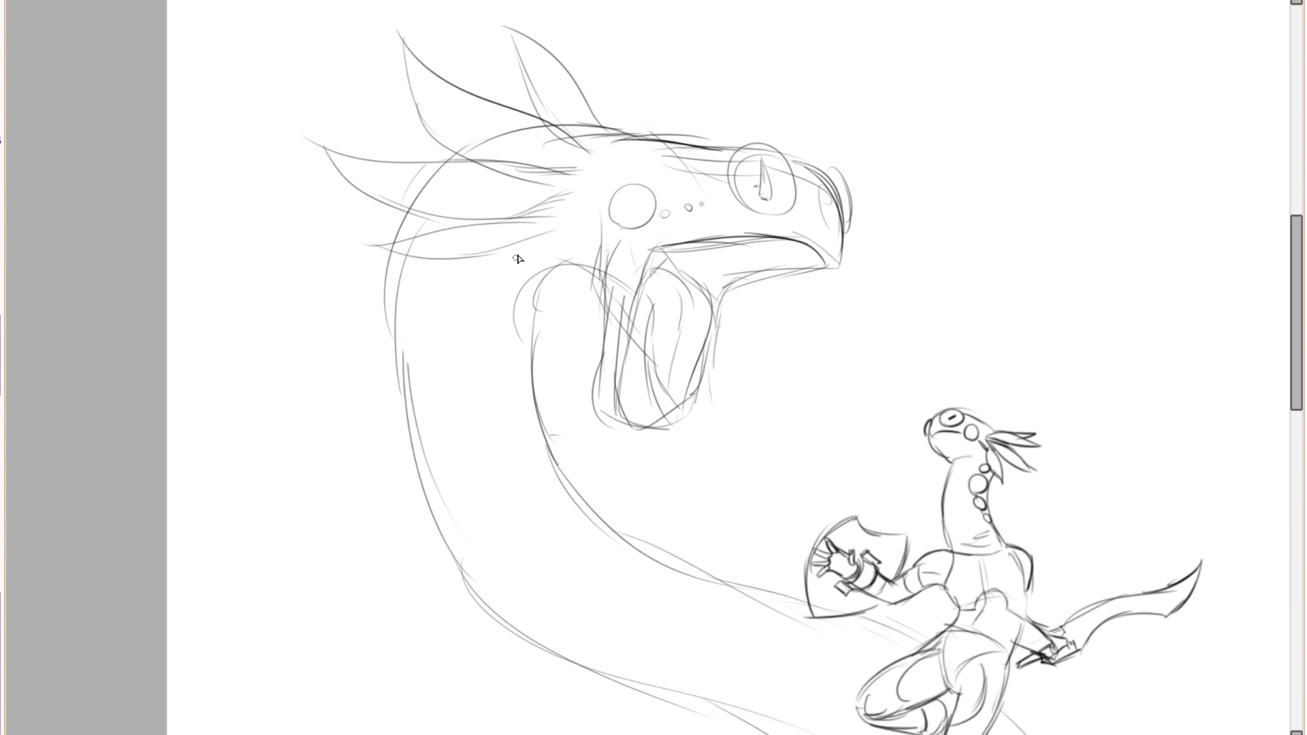
pyautogui.moveTo(344, 254); pyautogui.dragTo(324, 253)
pyautogui.moveTo(325, 254); pyautogui.dragTo(471, 237)
pyautogui.moveTo(672, 123); pyautogui.dragTo(598, 225)
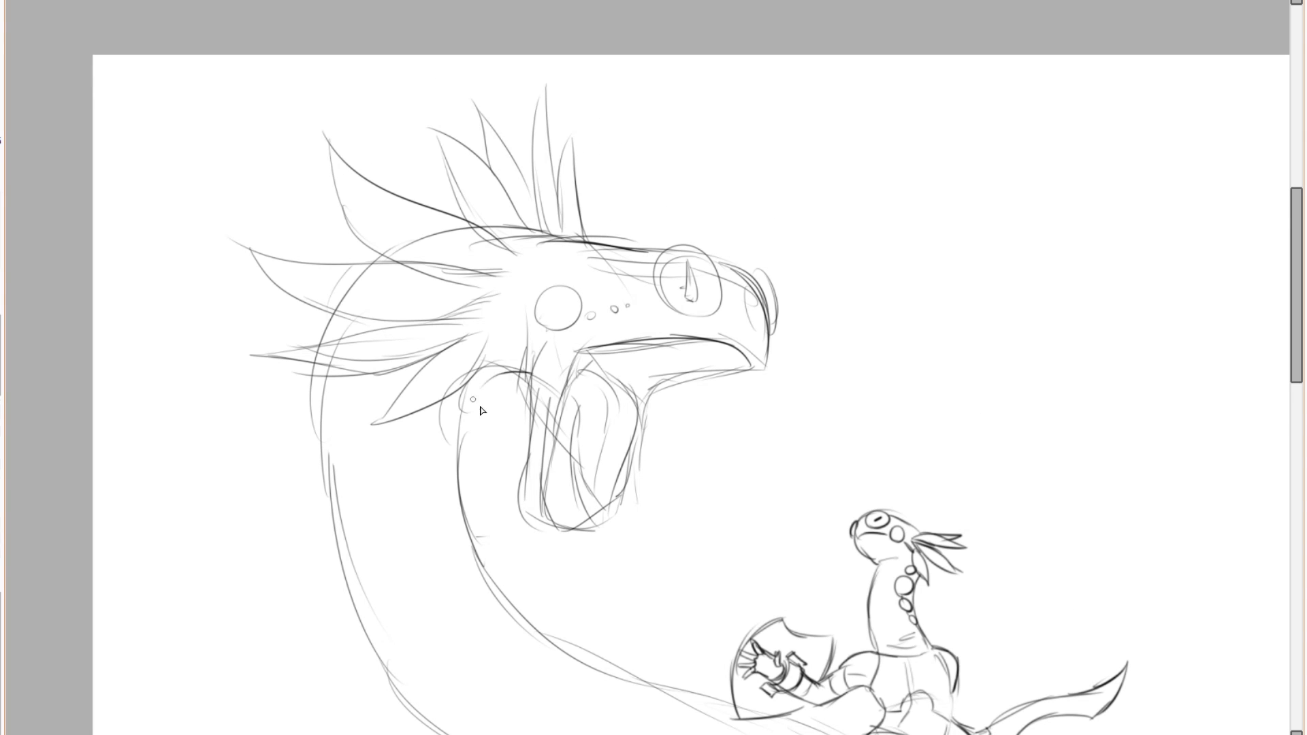
# Redraw the cheek dots as an even row and add small spots along the creature's neck.
pyautogui.moveTo(481, 408); pyautogui.dragTo(507, 257)
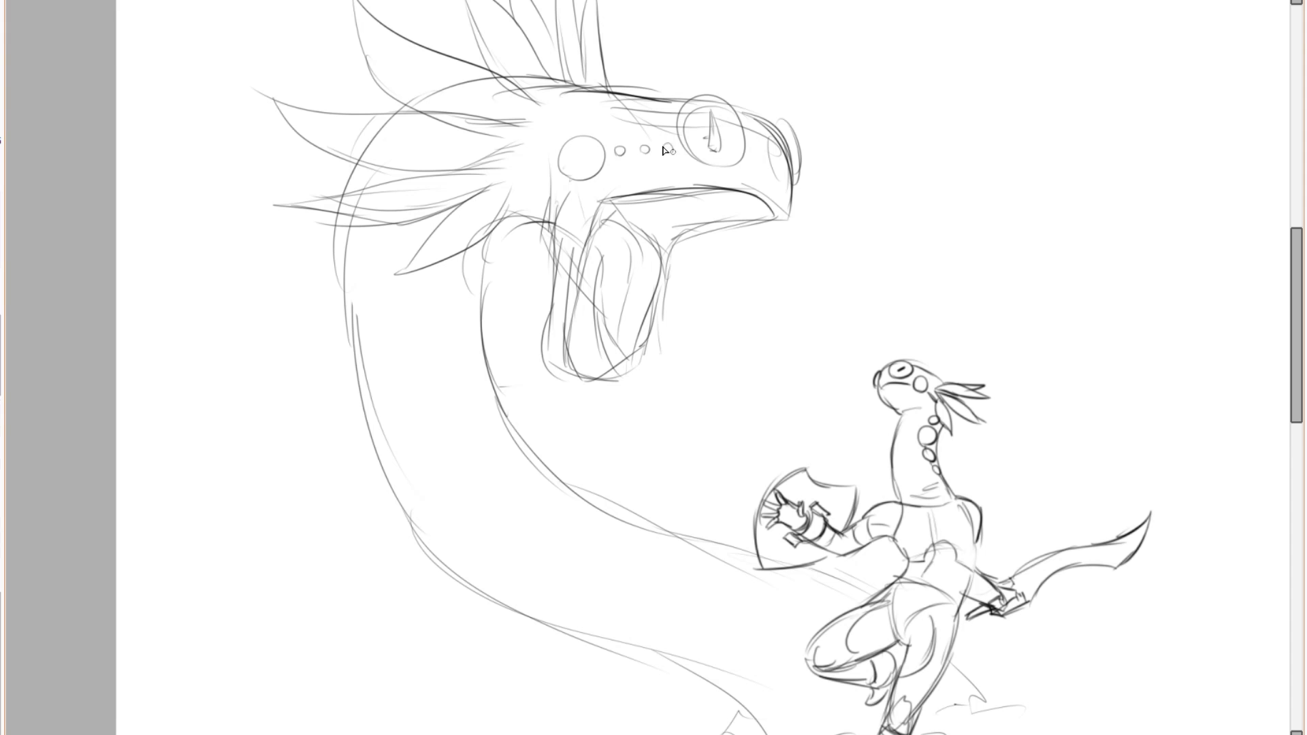
pyautogui.moveTo(518, 314); pyautogui.dragTo(575, 229)
pyautogui.moveTo(457, 221); pyautogui.dragTo(466, 232)
pyautogui.moveTo(486, 329); pyautogui.dragTo(499, 336)
pyautogui.scroll(-2, 487, 286)
pyautogui.scroll(1, 686, 462)
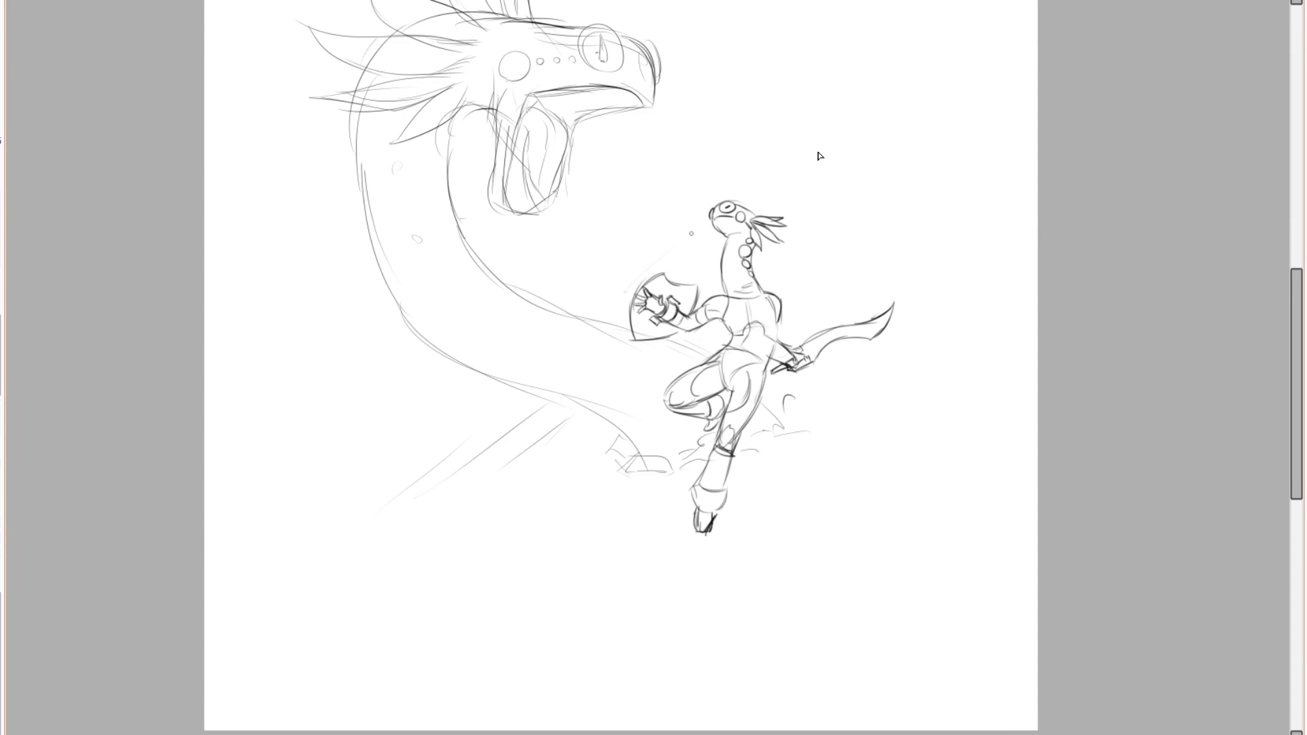
# Sketch parallel diagonal lines across the background on both sides of the creature and the warrior.
pyautogui.moveTo(765, 190); pyautogui.dragTo(874, 102)
pyautogui.moveTo(816, 314); pyautogui.dragTo(710, 380)
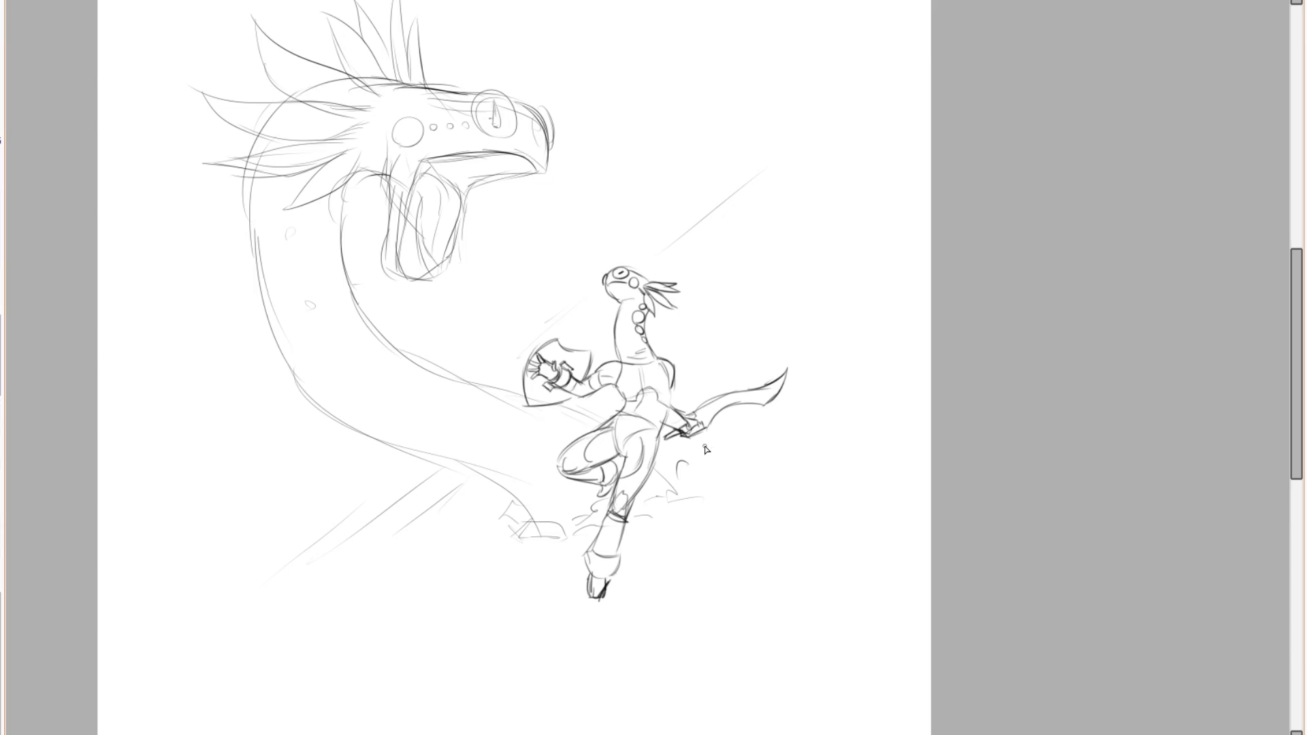
pyautogui.scroll(2, 706, 450)
pyautogui.scroll(-2, 706, 449)
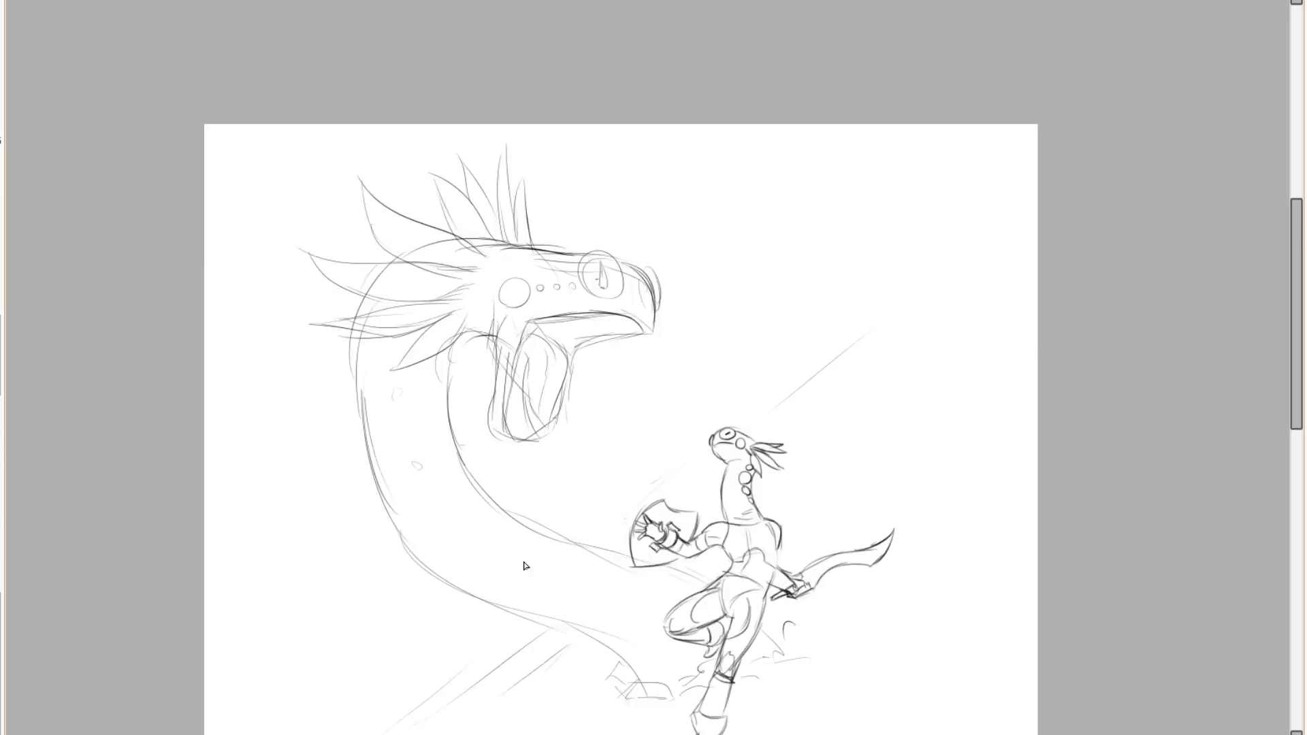
pyautogui.scroll(2, 688, 444)
pyautogui.scroll(-2, 687, 444)
pyautogui.scroll(1, 688, 444)
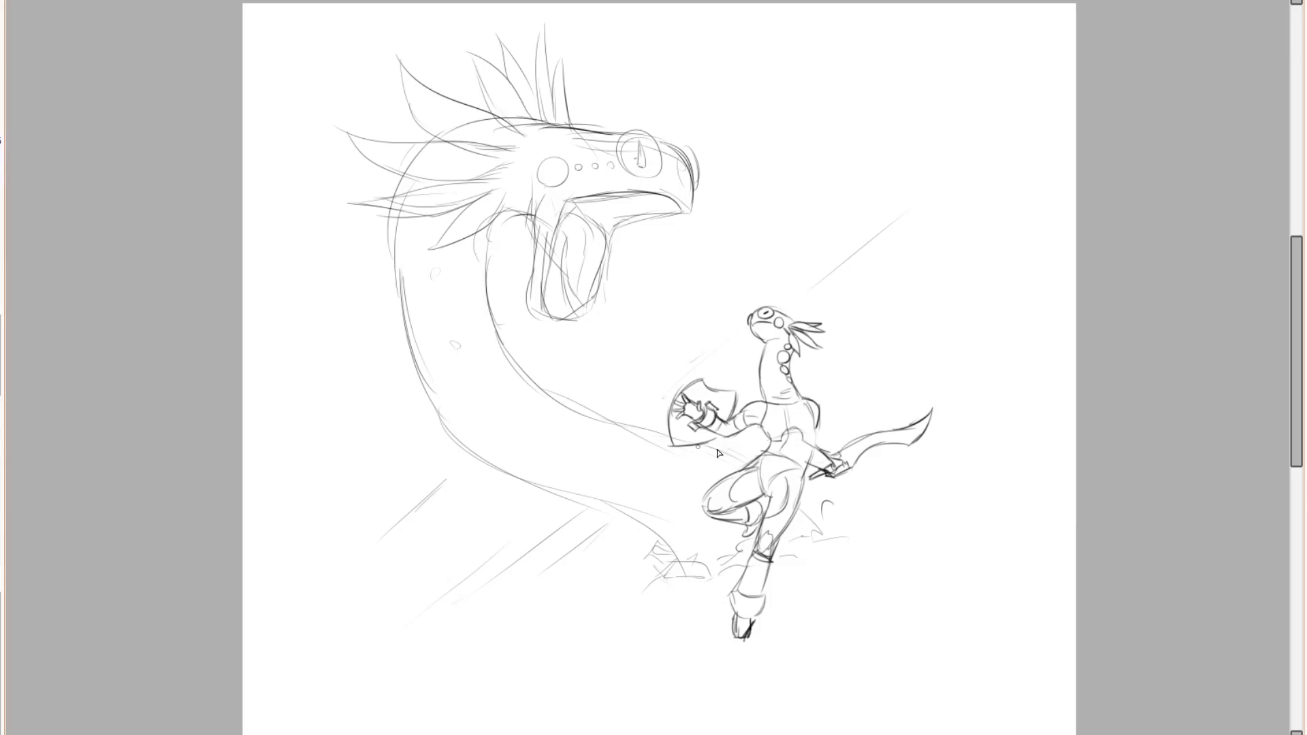
pyautogui.scroll(2, 836, 490)
pyautogui.moveTo(920, 373); pyautogui.dragTo(583, 626)
pyautogui.moveTo(492, 307); pyautogui.dragTo(903, 156)
# Extend the upper contour of the creature's body so it curves down behind the warrior's bent knee.
pyautogui.moveTo(470, 429); pyautogui.dragTo(521, 292)
pyautogui.moveTo(570, 401); pyautogui.dragTo(670, 341)
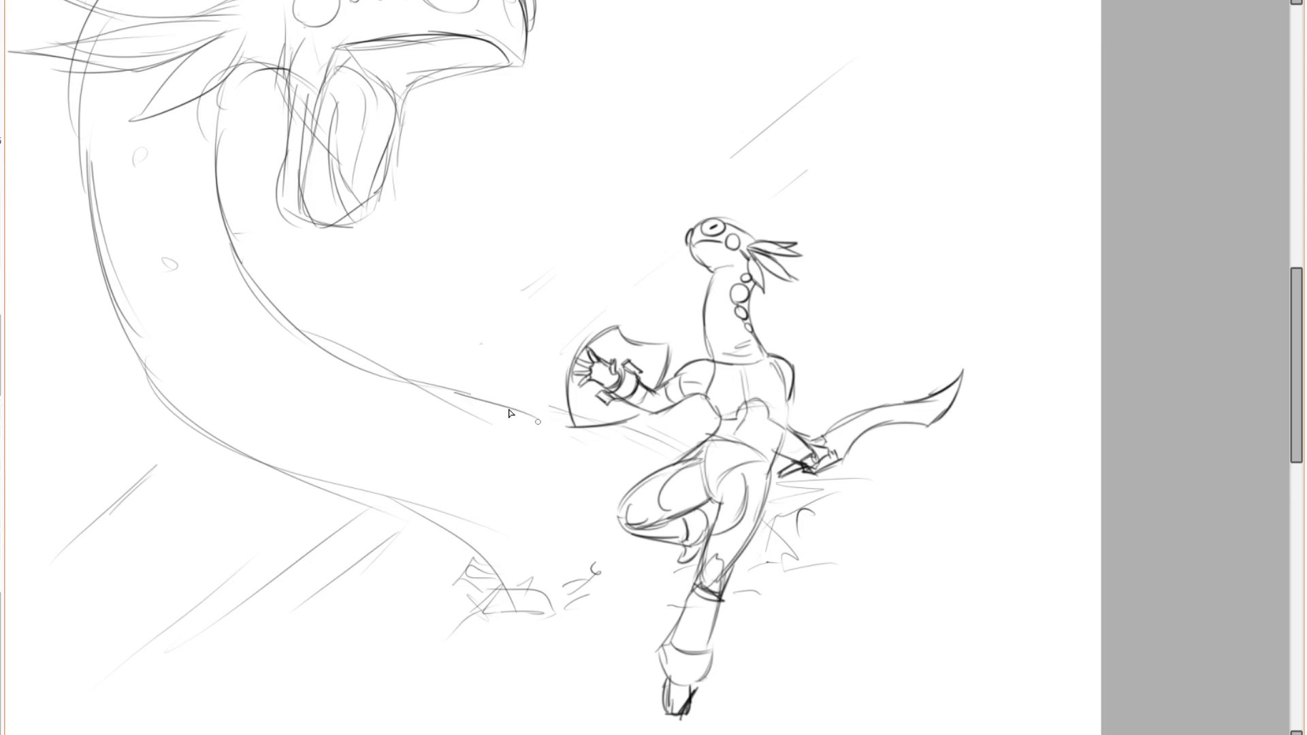
pyautogui.moveTo(538, 421); pyautogui.dragTo(592, 473)
pyautogui.moveTo(454, 393); pyautogui.dragTo(625, 482)
pyautogui.moveTo(582, 445)
pyautogui.mouseDown()
pyautogui.moveTo(624, 499)
pyautogui.moveTo(625, 549)
pyautogui.mouseUp()
# Fade the whole sketch to light grey and ink the warrior's navel in dark line.
pyautogui.scroll(-3, 741, 429)
pyautogui.scroll(4, 741, 434)
pyautogui.scroll(-4, 732, 440)
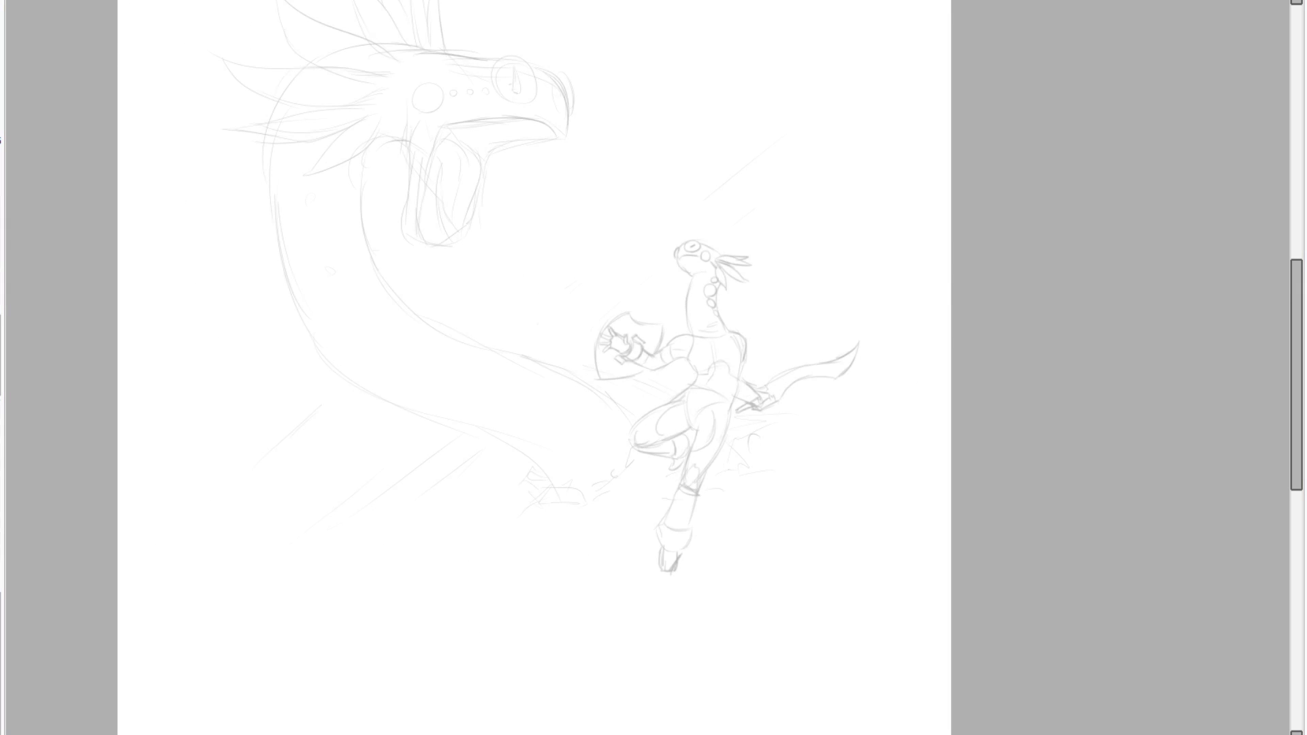
pyautogui.scroll(4, 671, 325)
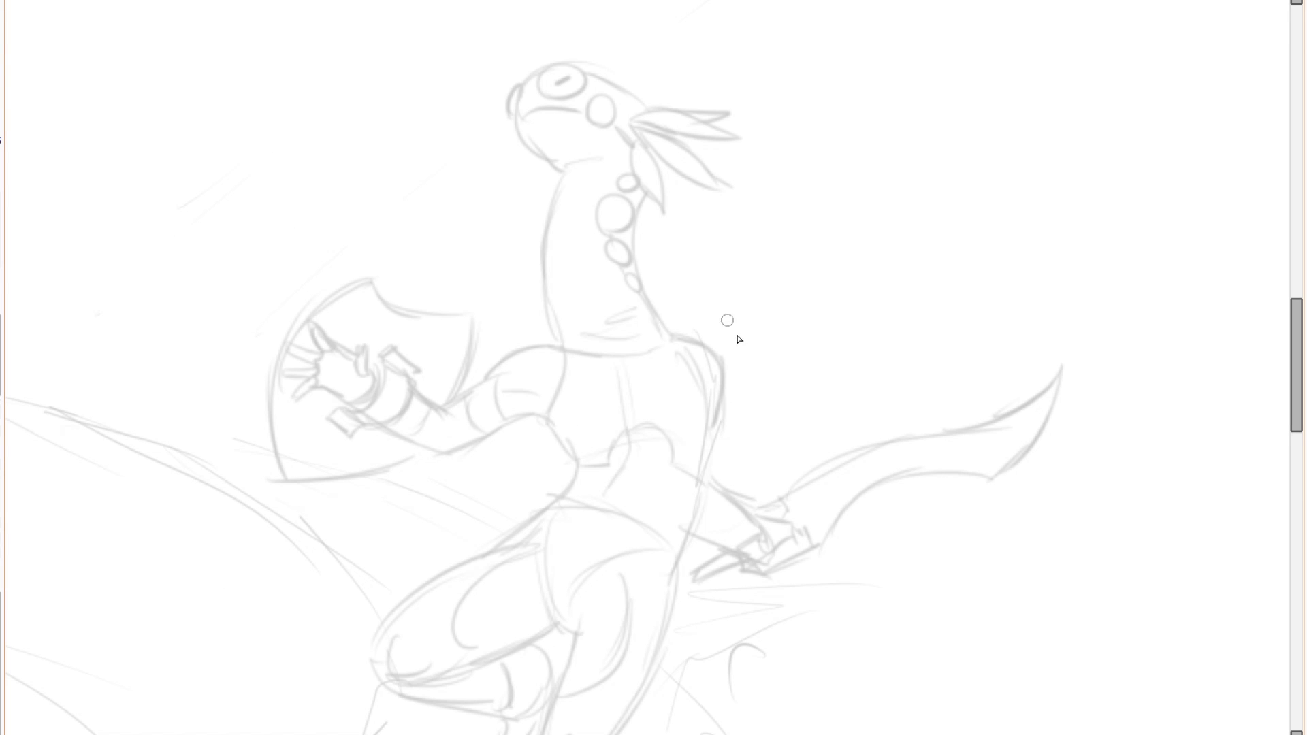
pyautogui.scroll(6, 739, 338)
pyautogui.moveTo(579, 407); pyautogui.dragTo(596, 408)
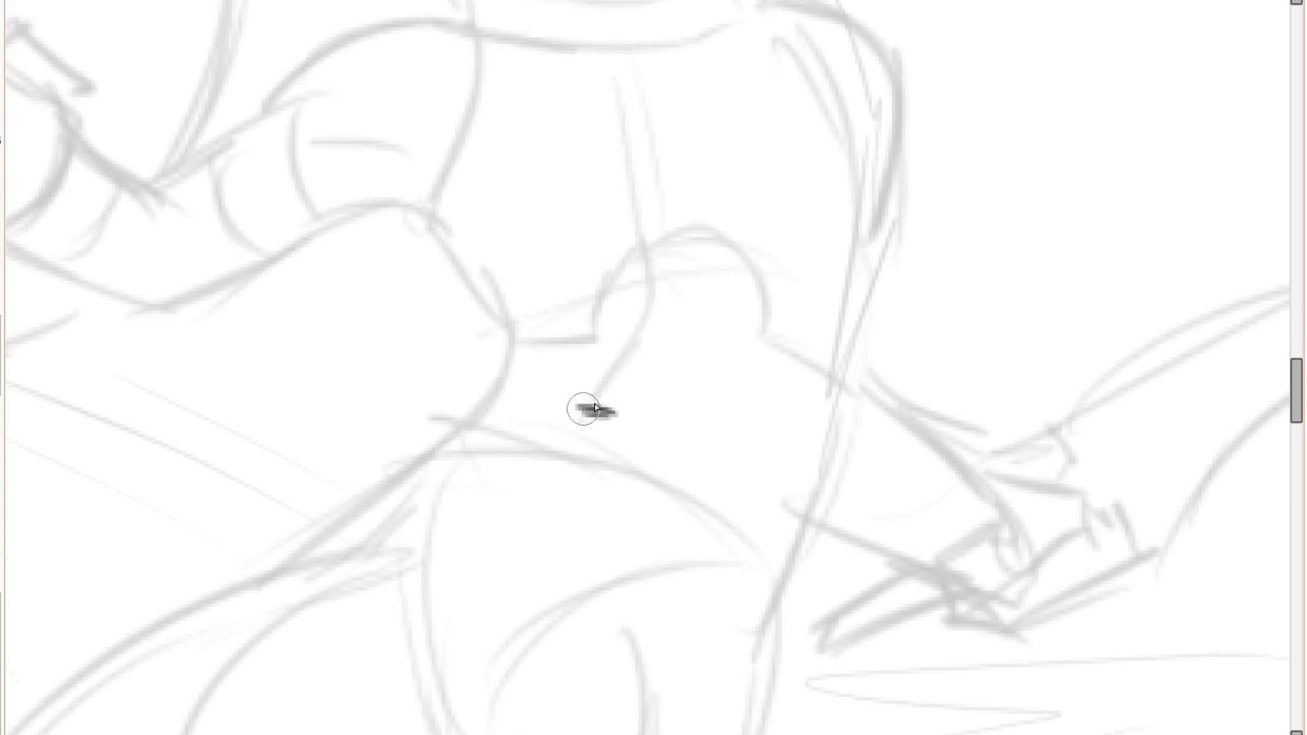
# Ink the vest's lower hem with its central arch, then its front seam and the small notch at the neckline.
pyautogui.scroll(-2, 596, 408)
pyautogui.moveTo(481, 246)
pyautogui.mouseDown()
pyautogui.moveTo(557, 356)
pyautogui.moveTo(725, 281)
pyautogui.moveTo(802, 350)
pyautogui.moveTo(808, 374)
pyautogui.mouseUp()
pyautogui.scroll(1, 688, 286)
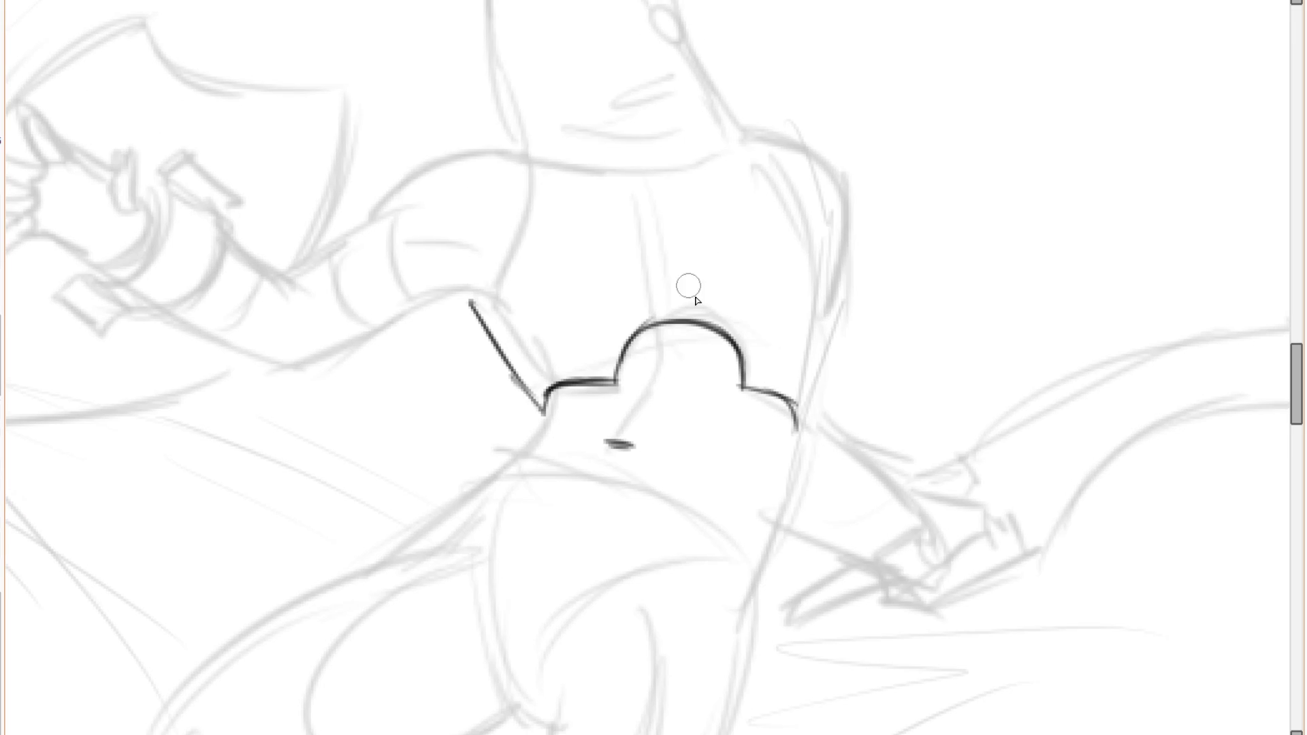
pyautogui.moveTo(652, 276); pyautogui.dragTo(679, 176)
pyautogui.moveTo(662, 181)
pyautogui.mouseDown()
pyautogui.moveTo(663, 248)
pyautogui.moveTo(640, 240)
pyautogui.mouseUp()
pyautogui.scroll(-1, 619, 272)
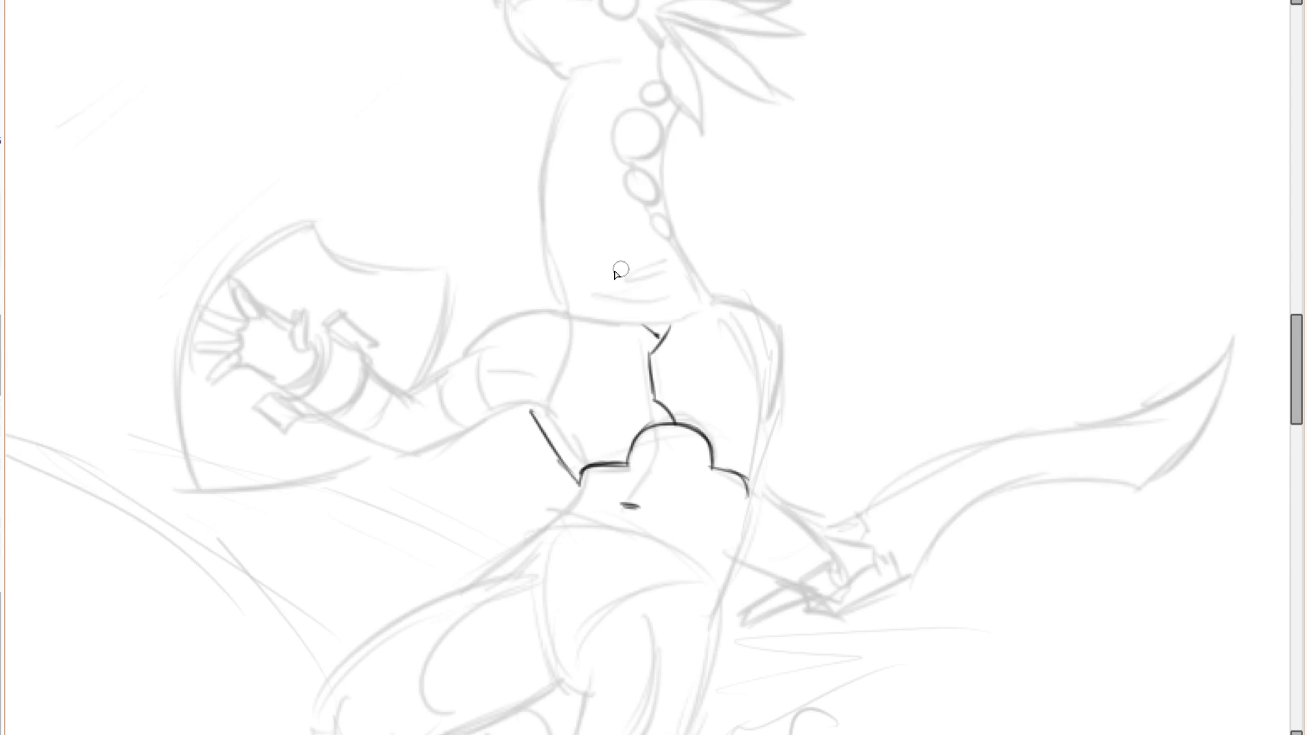
# Ink the curved collar line around the base of the warrior's neck, undoing the first attempt.
pyautogui.scroll(1, 588, 322)
pyautogui.moveTo(529, 304); pyautogui.dragTo(729, 341)
pyautogui.hotkey('ctrl', 'z')
pyautogui.moveTo(528, 313)
pyautogui.mouseDown()
pyautogui.moveTo(540, 294)
pyautogui.moveTo(766, 281)
pyautogui.mouseUp()
# Ink the fabric folds at the base of the warrior's neck and the long curve along the back of the neck.
pyautogui.scroll(3, 766, 280)
pyautogui.moveTo(507, 455); pyautogui.dragTo(682, 443)
pyautogui.moveTo(482, 459); pyautogui.dragTo(479, 416)
pyautogui.moveTo(590, 423); pyautogui.dragTo(653, 394)
pyautogui.moveTo(711, 441)
pyautogui.mouseDown()
pyautogui.moveTo(670, 362)
pyautogui.moveTo(672, 167)
pyautogui.mouseUp()
pyautogui.scroll(2, 666, 196)
pyautogui.scroll(1, 649, 340)
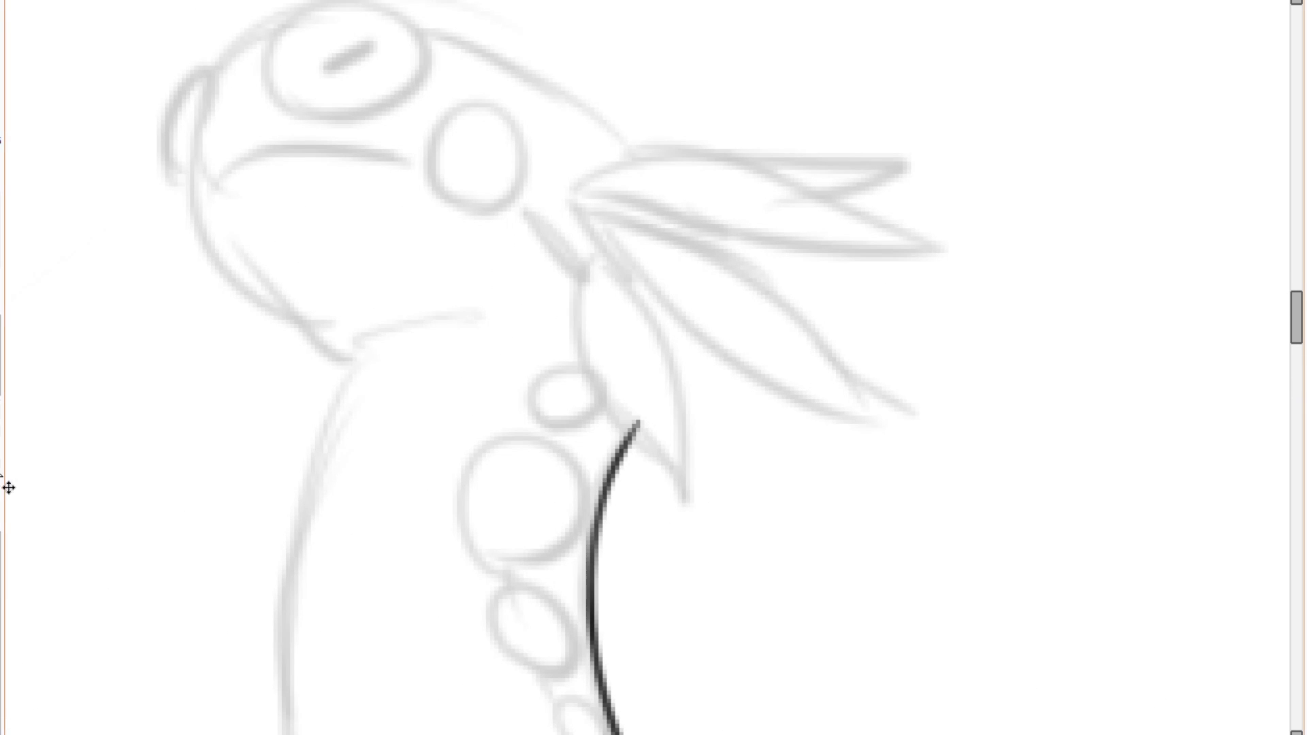
# Ink the lower pointed feathers behind the warrior's head with zigzag notches between them.
pyautogui.moveTo(568, 294)
pyautogui.mouseDown()
pyautogui.moveTo(676, 484)
pyautogui.moveTo(623, 278)
pyautogui.moveTo(638, 371)
pyautogui.mouseUp()
pyautogui.moveTo(638, 371); pyautogui.dragTo(572, 296)
pyautogui.moveTo(688, 314); pyautogui.dragTo(580, 320)
pyautogui.moveTo(519, 284); pyautogui.dragTo(686, 382)
pyautogui.hotkey('ctrl', 'z')
pyautogui.moveTo(483, 229)
pyautogui.mouseDown()
pyautogui.moveTo(813, 448)
pyautogui.moveTo(550, 217)
pyautogui.mouseUp()
pyautogui.moveTo(518, 274)
pyautogui.mouseDown()
pyautogui.moveTo(599, 286)
pyautogui.moveTo(624, 184)
pyautogui.moveTo(639, 201)
pyautogui.mouseUp()
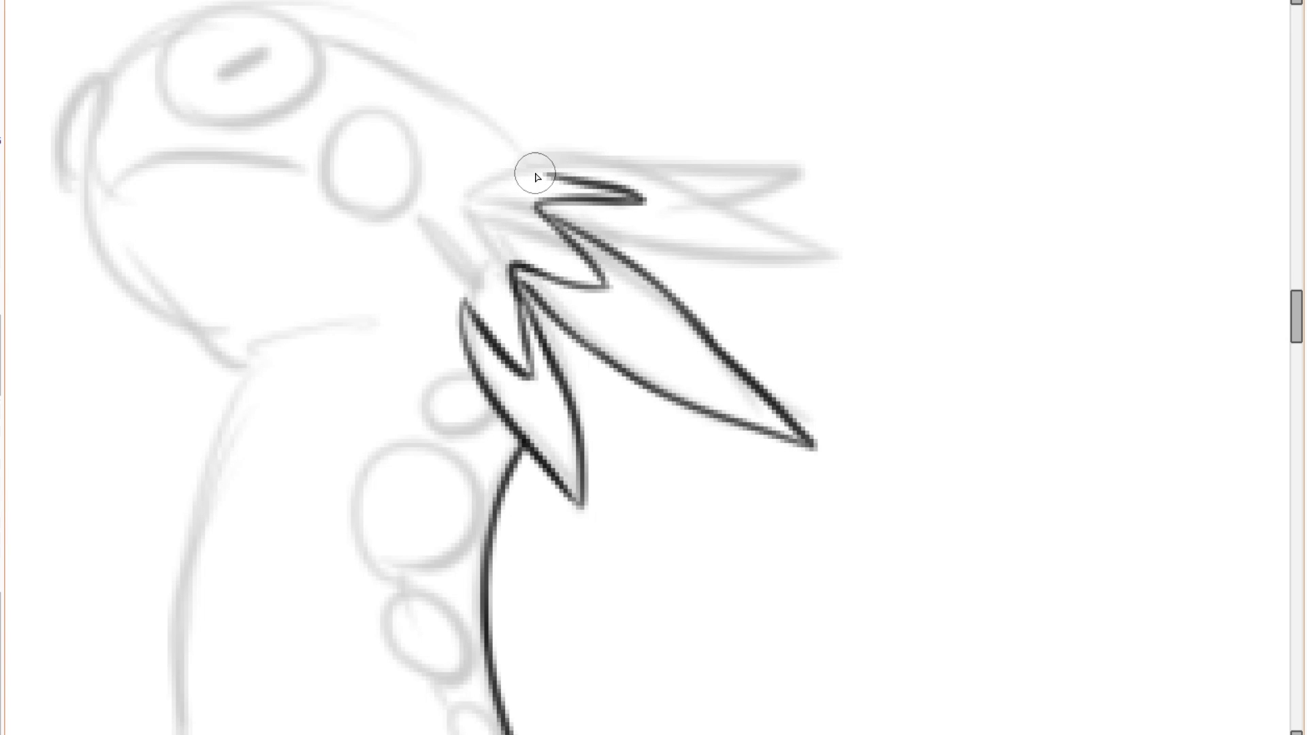
# Ink the two upper feathers of the warrior's head crest, redoing the stroke that misses the sketch.
pyautogui.moveTo(541, 161)
pyautogui.mouseDown()
pyautogui.moveTo(712, 181)
pyautogui.moveTo(775, 207)
pyautogui.mouseUp()
pyautogui.hotkey('ctrl', 'z')
pyautogui.moveTo(540, 206)
pyautogui.mouseDown()
pyautogui.moveTo(706, 246)
pyautogui.moveTo(758, 202)
pyautogui.mouseUp()
pyautogui.moveTo(535, 164); pyautogui.dragTo(505, 143)
pyautogui.moveTo(515, 149); pyautogui.dragTo(786, 159)
pyautogui.moveTo(787, 155); pyautogui.dragTo(729, 188)
pyautogui.scroll(-4, 749, 154)
pyautogui.scroll(3, 674, 218)
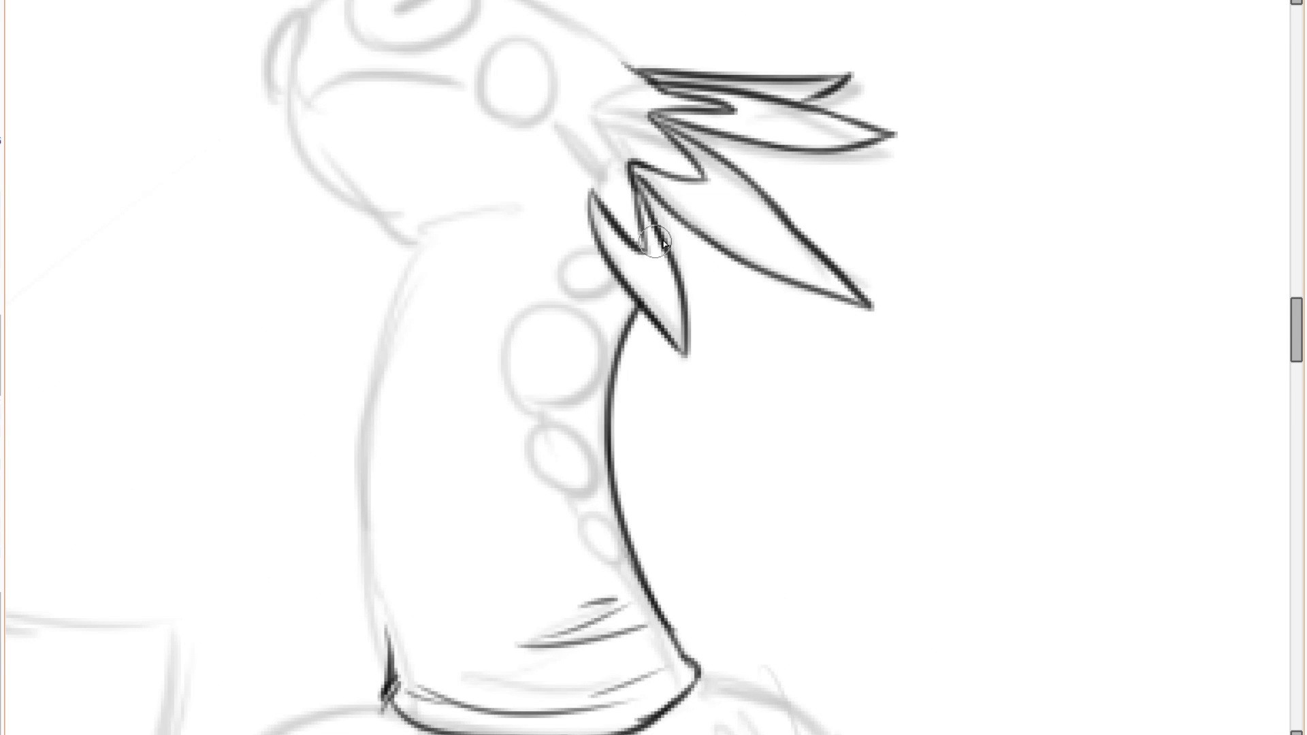
pyautogui.scroll(2, 702, 143)
pyautogui.scroll(-3, 684, 130)
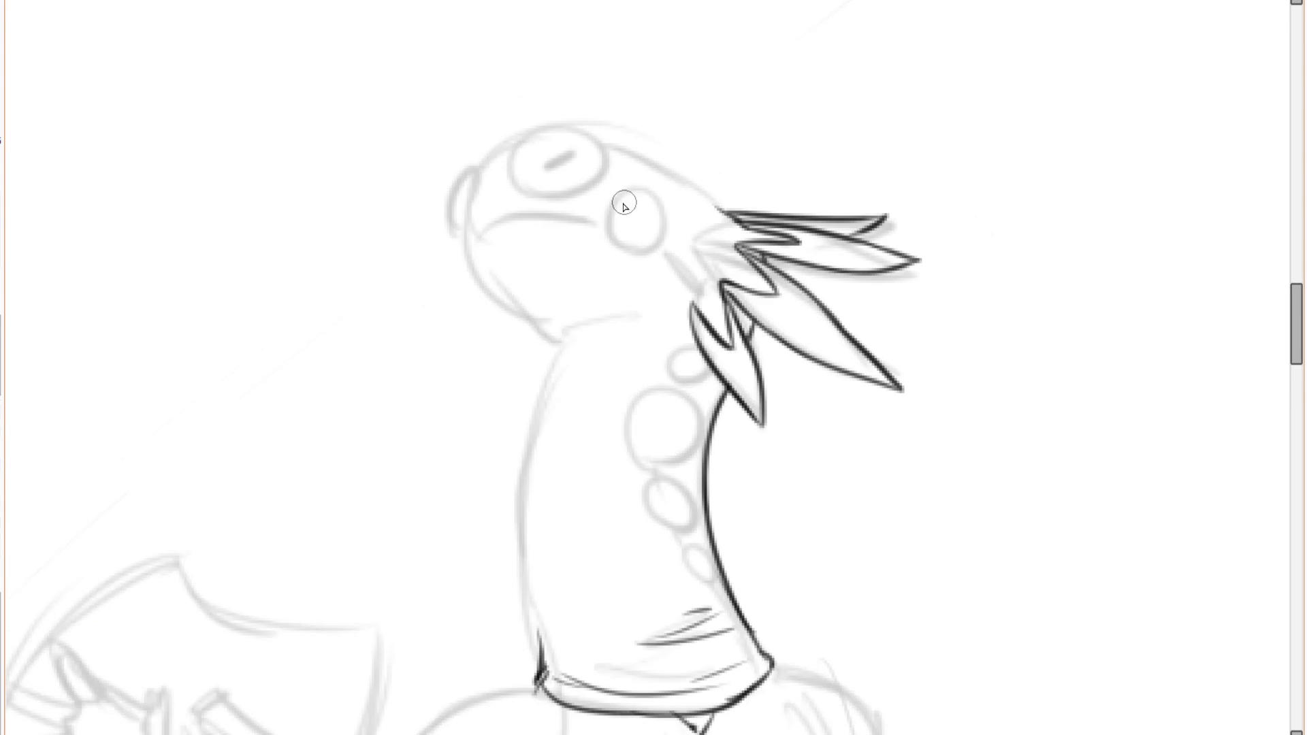
# Ink the warrior's oval eye with a slit pupil, a thick lower rim and an eyelid fold behind it.
pyautogui.scroll(2, 616, 191)
pyautogui.scroll(2, 611, 197)
pyautogui.moveTo(555, 305)
pyautogui.mouseDown()
pyautogui.moveTo(432, 277)
pyautogui.moveTo(583, 301)
pyautogui.moveTo(609, 269)
pyautogui.mouseUp()
pyautogui.hotkey('ctrl', 'z')
pyautogui.moveTo(478, 266)
pyautogui.mouseDown()
pyautogui.moveTo(548, 223)
pyautogui.moveTo(481, 268)
pyautogui.mouseUp()
pyautogui.moveTo(337, 382); pyautogui.dragTo(488, 314)
# Ink the round ear disc behind the warrior's eye and line its inside with a ring of short dashes.
pyautogui.moveTo(762, 188)
pyautogui.mouseDown()
pyautogui.moveTo(732, 266)
pyautogui.moveTo(785, 236)
pyautogui.mouseUp()
pyautogui.moveTo(830, 299); pyautogui.dragTo(780, 233)
pyautogui.moveTo(788, 300)
pyautogui.mouseDown()
pyautogui.moveTo(736, 277)
pyautogui.moveTo(778, 335)
pyautogui.moveTo(774, 282)
pyautogui.moveTo(758, 286)
pyautogui.moveTo(772, 215)
pyautogui.moveTo(820, 222)
pyautogui.moveTo(874, 305)
pyautogui.mouseUp()
pyautogui.hotkey('ctrl', 'z')
pyautogui.hotkey('ctrl', 'z')
pyautogui.hotkey('ctrl', 'z')
pyautogui.scroll(1, 733, 281)
pyautogui.moveTo(868, 330); pyautogui.dragTo(848, 333)
pyautogui.moveTo(829, 332); pyautogui.dragTo(809, 328)
pyautogui.moveTo(785, 317); pyautogui.dragTo(770, 301)
pyautogui.scroll(-1, 852, 289)
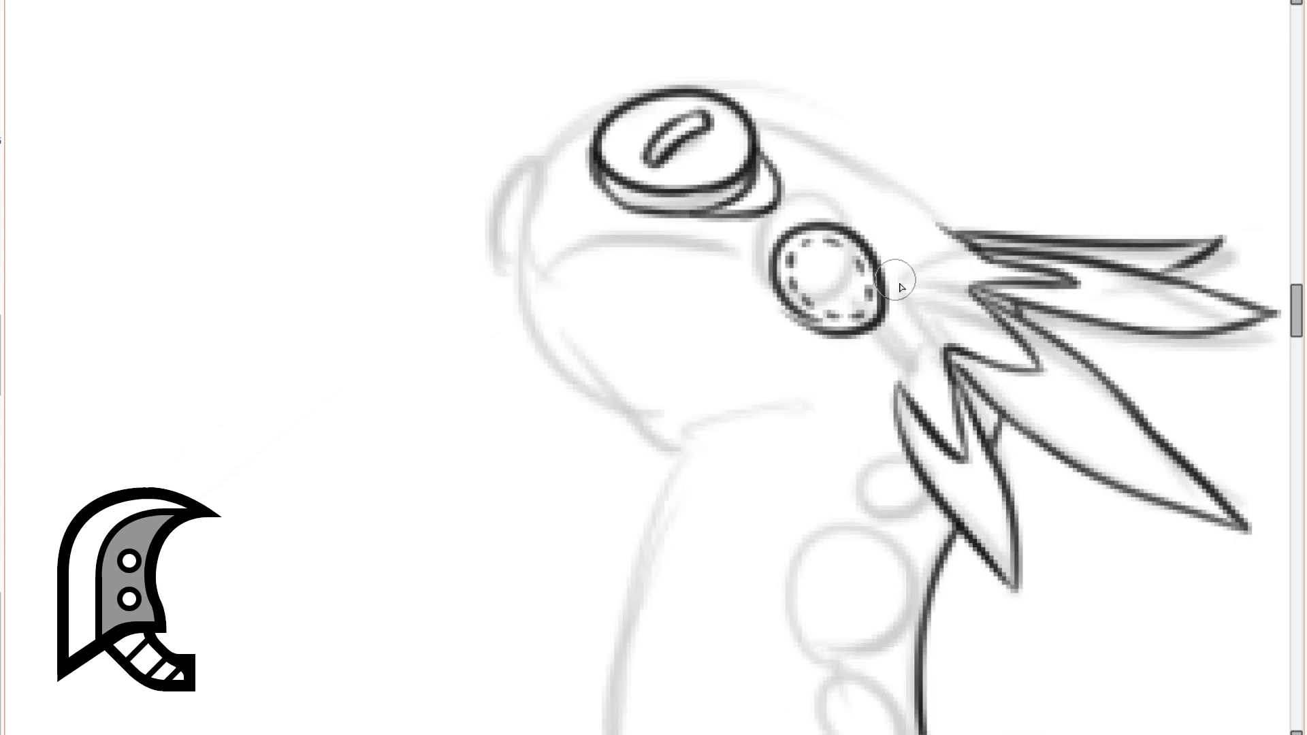
# Ink a line joining the lower edge of the ear disc to the lowest head feather.
pyautogui.moveTo(899, 280); pyautogui.dragTo(706, 201)
pyautogui.scroll(1, 670, 153)
pyautogui.scroll(-1, 628, 139)
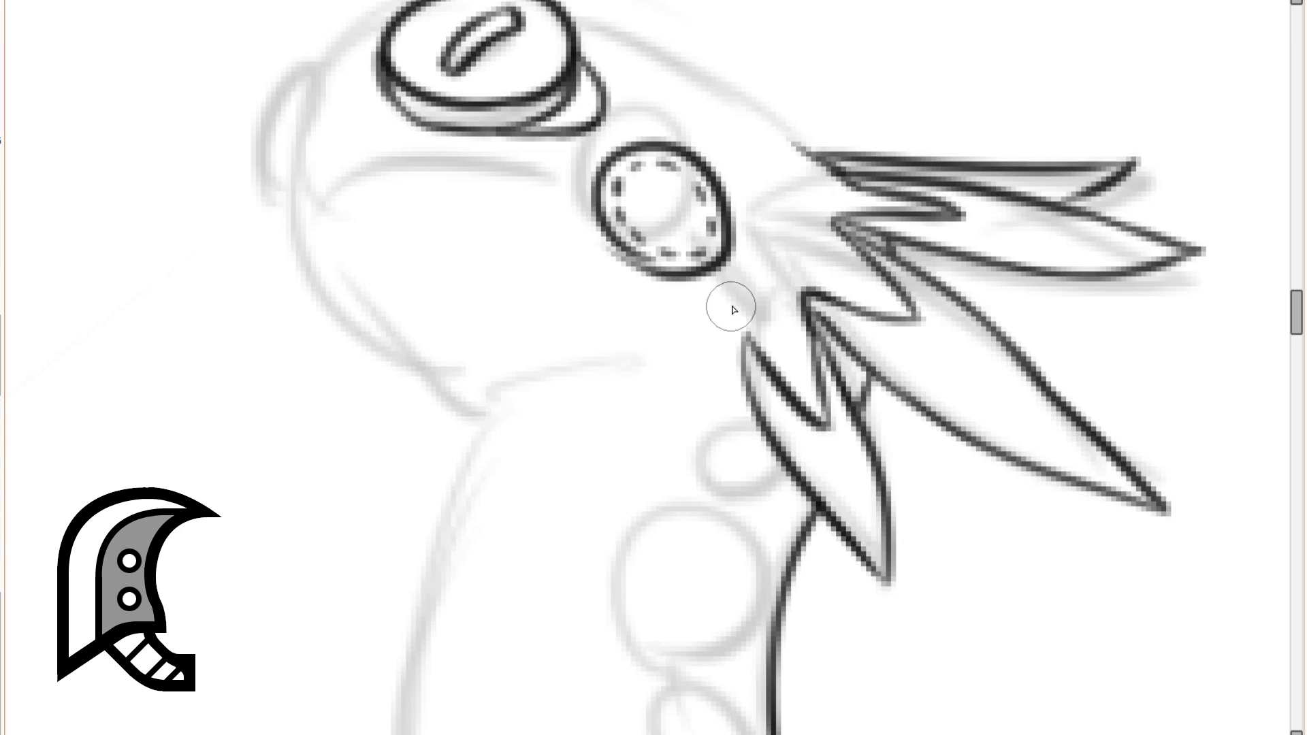
pyautogui.moveTo(751, 342); pyautogui.dragTo(703, 273)
pyautogui.hotkey('ctrl', 'z')
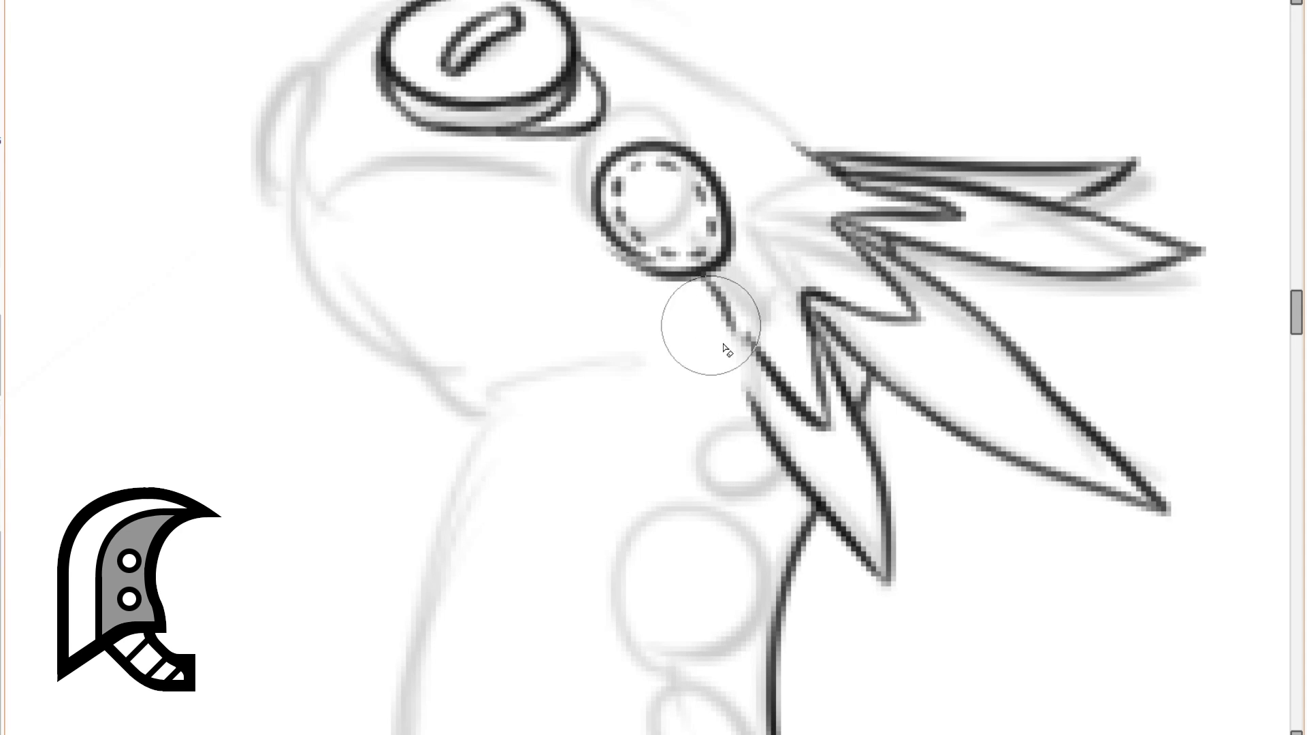
# Ink the warrior's curved mouth line from the ear disc to the front of the snout.
pyautogui.scroll(-1, 749, 307)
pyautogui.moveTo(695, 250); pyautogui.dragTo(563, 223)
pyautogui.moveTo(583, 224); pyautogui.dragTo(479, 266)
pyautogui.hotkey('ctrl', 'z')
pyautogui.scroll(1, 560, 226)
pyautogui.moveTo(570, 224); pyautogui.dragTo(421, 316)
# Draw four thick stitches across the warrior's mouth, then darken the slit pupil and add a thin inner eye ring.
pyautogui.moveTo(440, 246); pyautogui.dragTo(448, 317)
pyautogui.moveTo(475, 211); pyautogui.dragTo(491, 286)
pyautogui.moveTo(527, 203); pyautogui.dragTo(538, 260)
pyautogui.moveTo(589, 207); pyautogui.dragTo(591, 250)
pyautogui.moveTo(642, 97)
pyautogui.mouseDown()
pyautogui.moveTo(576, 143)
pyautogui.moveTo(635, 91)
pyautogui.mouseUp()
pyautogui.moveTo(552, 147)
pyautogui.mouseDown()
pyautogui.moveTo(599, 71)
pyautogui.moveTo(675, 136)
pyautogui.moveTo(565, 150)
pyautogui.moveTo(664, 115)
pyautogui.mouseUp()
# Ink the warrior's head outline from the snout over the forehead to the feathers, redoing the misplaced snout strokes.
pyautogui.moveTo(389, 267)
pyautogui.mouseDown()
pyautogui.moveTo(397, 183)
pyautogui.moveTo(451, 144)
pyautogui.moveTo(417, 281)
pyautogui.moveTo(480, 116)
pyautogui.mouseUp()
pyautogui.hotkey('ctrl', 'z')
pyautogui.hotkey('ctrl', 'z')
pyautogui.moveTo(411, 293)
pyautogui.mouseDown()
pyautogui.moveTo(480, 117)
pyautogui.moveTo(518, 101)
pyautogui.mouseUp()
pyautogui.hotkey('ctrl', 'z')
pyautogui.moveTo(697, 83); pyautogui.dragTo(937, 213)
pyautogui.moveTo(814, 140)
pyautogui.mouseDown()
pyautogui.moveTo(941, 224)
pyautogui.moveTo(791, 163)
pyautogui.mouseUp()
pyautogui.scroll(-1, 776, 137)
pyautogui.moveTo(378, 273); pyautogui.dragTo(492, 247)
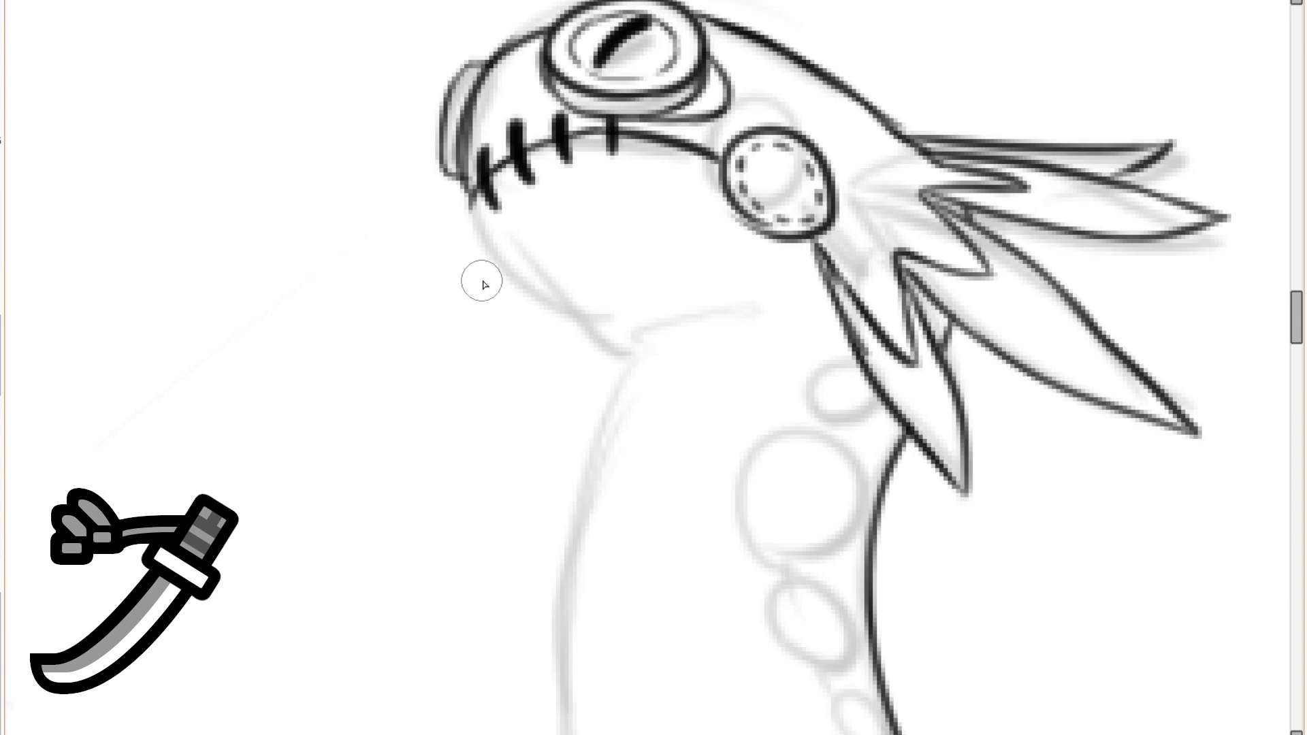
# Ink the warrior's jaw outline from the snout down to the throat and add short crease lines across the top of the neck.
pyautogui.moveTo(472, 211); pyautogui.dragTo(556, 321)
pyautogui.moveTo(530, 298)
pyautogui.mouseDown()
pyautogui.moveTo(625, 352)
pyautogui.moveTo(617, 370)
pyautogui.mouseUp()
pyautogui.moveTo(646, 357); pyautogui.dragTo(790, 377)
pyautogui.moveTo(692, 342); pyautogui.dragTo(768, 340)
# Ink the round outlines of the upper and large discs on the side of the warrior's neck.
pyautogui.moveTo(767, 392)
pyautogui.mouseDown()
pyautogui.moveTo(782, 318)
pyautogui.moveTo(855, 256)
pyautogui.moveTo(823, 342)
pyautogui.mouseUp()
pyautogui.scroll(1, 786, 318)
pyautogui.moveTo(799, 482); pyautogui.dragTo(790, 264)
pyautogui.moveTo(795, 320)
pyautogui.mouseDown()
pyautogui.moveTo(776, 181)
pyautogui.moveTo(876, 272)
pyautogui.mouseUp()
pyautogui.moveTo(871, 227); pyautogui.dragTo(793, 320)
# Add dashed stitching around the inside of the large neck disc, redoing the first misplaced dashes.
pyautogui.moveTo(824, 417)
pyautogui.mouseDown()
pyautogui.moveTo(777, 350)
pyautogui.moveTo(814, 380)
pyautogui.mouseUp()
pyautogui.hotkey('ctrl', 'z')
pyautogui.moveTo(811, 382)
pyautogui.mouseDown()
pyautogui.moveTo(779, 304)
pyautogui.moveTo(817, 388)
pyautogui.mouseUp()
pyautogui.hotkey('ctrl', 'z')
pyautogui.moveTo(780, 340); pyautogui.dragTo(829, 418)
pyautogui.click(806, 392)
pyautogui.click(796, 374)
pyautogui.click(812, 385)
# Ink short stitch dashes in a ring inside the next neck disc.
pyautogui.click(726, 280)
pyautogui.click(714, 262)
pyautogui.click(708, 242)
pyautogui.click(726, 229)
pyautogui.scroll(2, 742, 273)
pyautogui.moveTo(738, 240)
pyautogui.mouseDown()
pyautogui.moveTo(749, 290)
pyautogui.moveTo(636, 232)
pyautogui.moveTo(728, 184)
pyautogui.moveTo(741, 262)
pyautogui.mouseUp()
pyautogui.moveTo(729, 275); pyautogui.dragTo(720, 284)
pyautogui.moveTo(710, 290); pyautogui.dragTo(697, 289)
# Finish the remaining small neck discs with inner stitch marks, including the narrow lowest one and the top one.
pyautogui.moveTo(754, 391); pyautogui.dragTo(715, 377)
pyautogui.moveTo(764, 432)
pyautogui.mouseDown()
pyautogui.moveTo(704, 424)
pyautogui.moveTo(712, 357)
pyautogui.moveTo(783, 409)
pyautogui.moveTo(745, 436)
pyautogui.mouseUp()
pyautogui.moveTo(720, 415); pyautogui.dragTo(712, 406)
pyautogui.moveTo(710, 394)
pyautogui.mouseDown()
pyautogui.moveTo(723, 366)
pyautogui.moveTo(768, 403)
pyautogui.mouseUp()
pyautogui.scroll(-2, 746, 385)
pyautogui.moveTo(825, 500)
pyautogui.mouseDown()
pyautogui.moveTo(730, 370)
pyautogui.moveTo(783, 497)
pyautogui.mouseUp()
pyautogui.scroll(1, 695, 205)
pyautogui.moveTo(675, 163)
pyautogui.mouseDown()
pyautogui.moveTo(673, 134)
pyautogui.moveTo(703, 124)
pyautogui.mouseUp()
pyautogui.moveTo(714, 133); pyautogui.dragTo(712, 167)
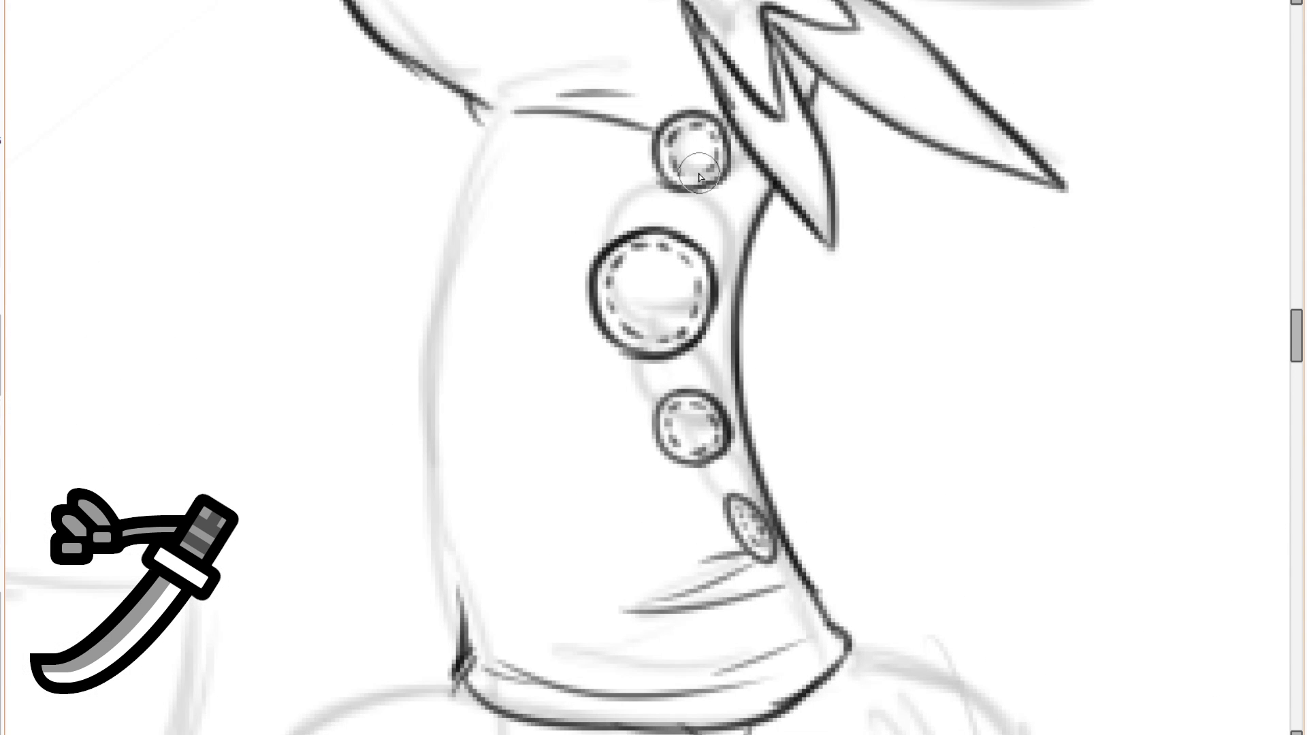
# Ink short cords between the neck discs and a wavy seam from the lowest disc down to the collar hem.
pyautogui.scroll(-1, 687, 194)
pyautogui.moveTo(651, 411)
pyautogui.mouseDown()
pyautogui.moveTo(643, 335)
pyautogui.moveTo(656, 358)
pyautogui.mouseUp()
pyautogui.scroll(1, 644, 335)
pyautogui.moveTo(688, 427); pyautogui.dragTo(708, 460)
pyautogui.moveTo(747, 528); pyautogui.dragTo(817, 630)
pyautogui.moveTo(752, 548); pyautogui.dragTo(749, 527)
pyautogui.moveTo(616, 320); pyautogui.dragTo(648, 320)
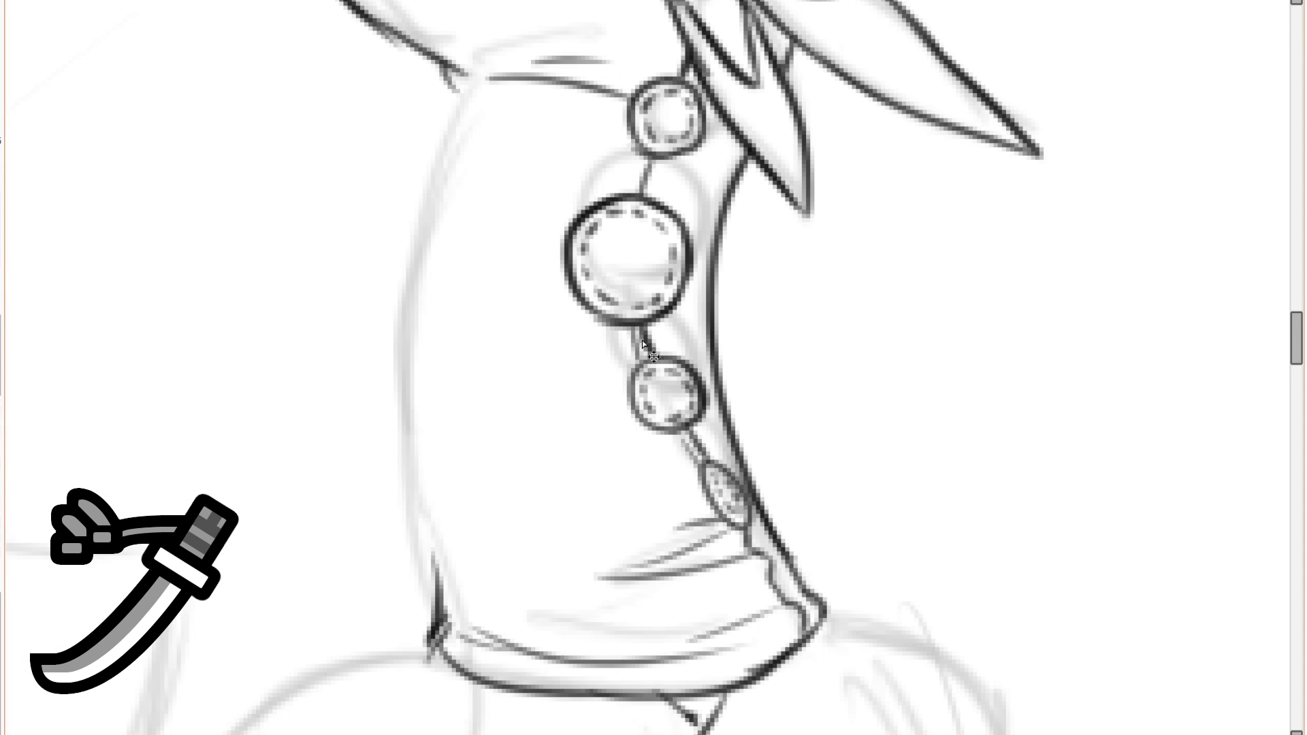
# Undo the misplaced cord strokes and redraw the short lines linking the neck discs.
pyautogui.hotkey('ctrl', 'z')
pyautogui.moveTo(632, 197); pyautogui.dragTo(639, 158)
pyautogui.hotkey('ctrl', 'z')
pyautogui.hotkey('ctrl', 'z')
pyautogui.hotkey('ctrl', 'z')
pyautogui.moveTo(717, 457); pyautogui.dragTo(703, 429)
pyautogui.moveTo(662, 354); pyautogui.dragTo(653, 328)
pyautogui.moveTo(654, 195); pyautogui.dragTo(660, 160)
pyautogui.hotkey('ctrl', 'z')
# Ink the long front edge of the warrior's neck from the throat down to the collar hem.
pyautogui.moveTo(475, 82)
pyautogui.mouseDown()
pyautogui.moveTo(412, 304)
pyautogui.moveTo(432, 541)
pyautogui.mouseUp()
pyautogui.scroll(-3, 544, 327)
pyautogui.scroll(2, 477, 495)
pyautogui.moveTo(477, 495)
pyautogui.mouseDown()
pyautogui.moveTo(502, 384)
pyautogui.moveTo(391, 391)
pyautogui.moveTo(467, 400)
pyautogui.mouseUp()
pyautogui.scroll(1, 446, 374)
# Ink the rounded shoulder sleeve beside the collar, with its curved cuff opening and a small fold.
pyautogui.moveTo(372, 332); pyautogui.dragTo(459, 325)
pyautogui.moveTo(443, 393)
pyautogui.mouseDown()
pyautogui.moveTo(469, 400)
pyautogui.moveTo(538, 316)
pyautogui.moveTo(509, 175)
pyautogui.moveTo(603, 191)
pyautogui.mouseUp()
pyautogui.moveTo(600, 179)
pyautogui.mouseDown()
pyautogui.moveTo(462, 190)
pyautogui.moveTo(349, 273)
pyautogui.moveTo(477, 196)
pyautogui.mouseUp()
pyautogui.moveTo(468, 205); pyautogui.dragTo(549, 349)
pyautogui.moveTo(549, 349)
pyautogui.mouseDown()
pyautogui.moveTo(586, 332)
pyautogui.moveTo(643, 333)
pyautogui.mouseUp()
pyautogui.moveTo(664, 263)
pyautogui.mouseDown()
pyautogui.moveTo(580, 267)
pyautogui.moveTo(696, 317)
pyautogui.mouseUp()
# Ink the side of the torso from the sleeve cuff to the armour's lower corner, undoing and redrawing the stroke.
pyautogui.moveTo(591, 326)
pyautogui.mouseDown()
pyautogui.moveTo(625, 338)
pyautogui.moveTo(742, 503)
pyautogui.mouseUp()
pyautogui.moveTo(645, 344); pyautogui.dragTo(764, 528)
pyautogui.scroll(-3, 765, 477)
pyautogui.moveTo(793, 408); pyautogui.dragTo(780, 323)
pyautogui.scroll(3, 742, 329)
pyautogui.hotkey('ctrl', 'z')
pyautogui.moveTo(627, 349); pyautogui.dragTo(724, 511)
pyautogui.moveTo(627, 347)
pyautogui.mouseDown()
pyautogui.moveTo(678, 451)
pyautogui.moveTo(731, 521)
pyautogui.mouseUp()
# Ink the scalloped lower edge of the chest armour and a light crease across the chest.
pyautogui.scroll(-2, 735, 443)
pyautogui.moveTo(783, 381); pyautogui.dragTo(633, 350)
pyautogui.scroll(2, 736, 382)
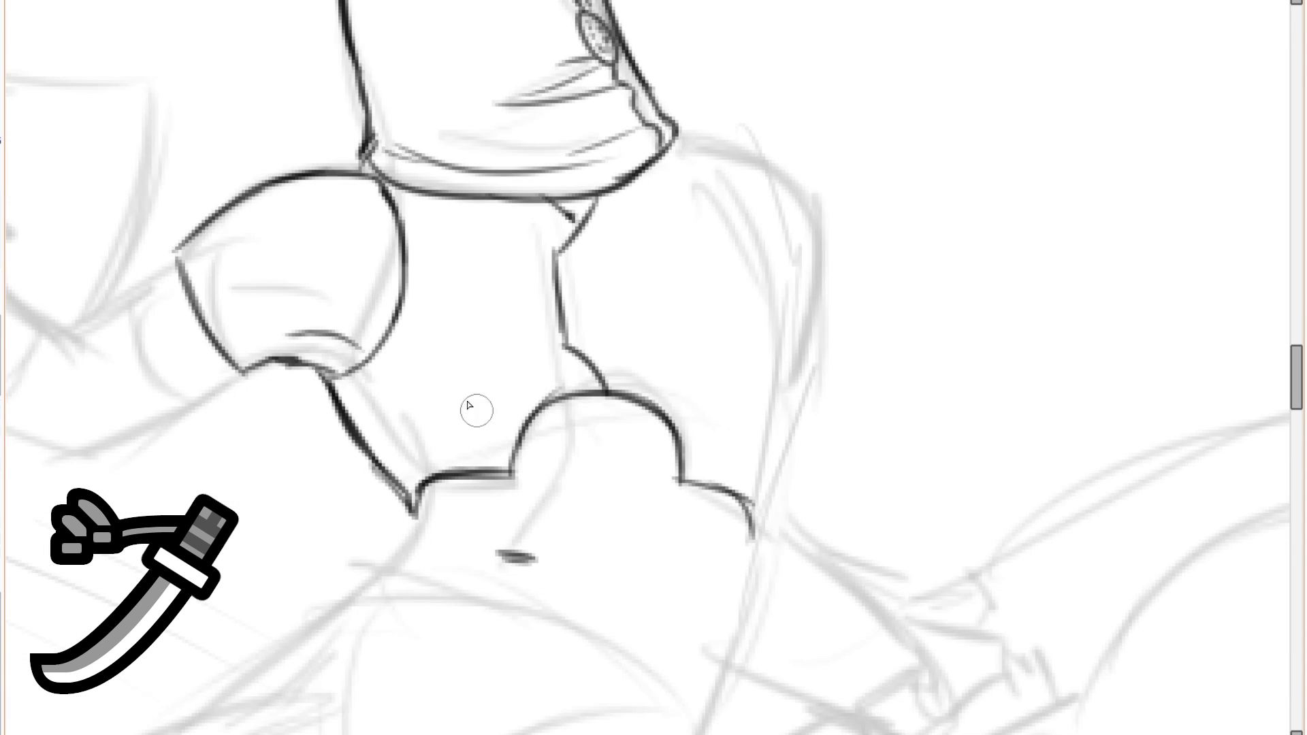
pyautogui.moveTo(409, 390); pyautogui.dragTo(538, 365)
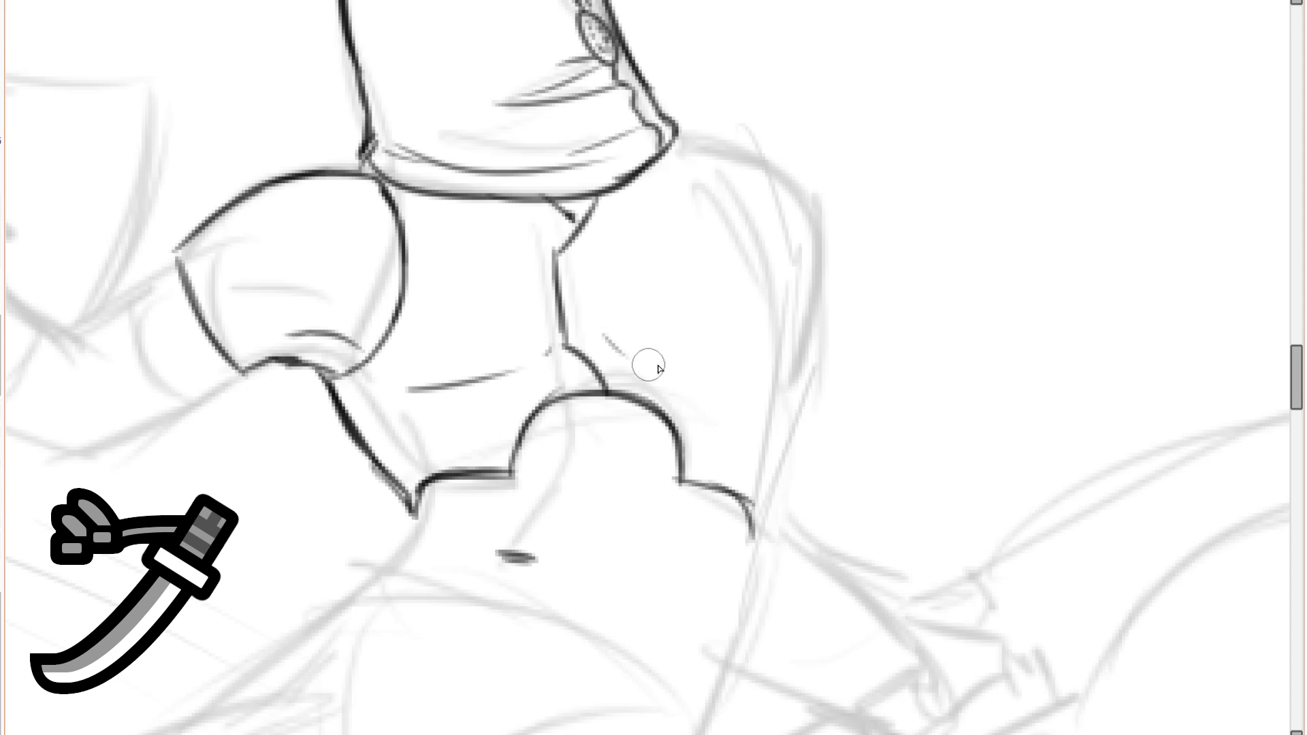
# Ink the angular chest panel opposite the shoulder sleeve, with short hatch strokes at its upper outer corner.
pyautogui.scroll(1, 762, 347)
pyautogui.moveTo(758, 366); pyautogui.dragTo(733, 174)
pyautogui.moveTo(729, 145); pyautogui.dragTo(744, 181)
pyautogui.moveTo(754, 158)
pyautogui.mouseDown()
pyautogui.moveTo(751, 192)
pyautogui.moveTo(738, 119)
pyautogui.mouseUp()
pyautogui.moveTo(746, 294)
pyautogui.mouseDown()
pyautogui.moveTo(568, 298)
pyautogui.moveTo(525, 198)
pyautogui.moveTo(582, 76)
pyautogui.mouseUp()
# Ink a second line parallel to the armour's scalloped edge as trim, with the torso's outer side and angled lower bands.
pyautogui.moveTo(579, 310)
pyautogui.mouseDown()
pyautogui.moveTo(664, 356)
pyautogui.moveTo(708, 435)
pyautogui.mouseUp()
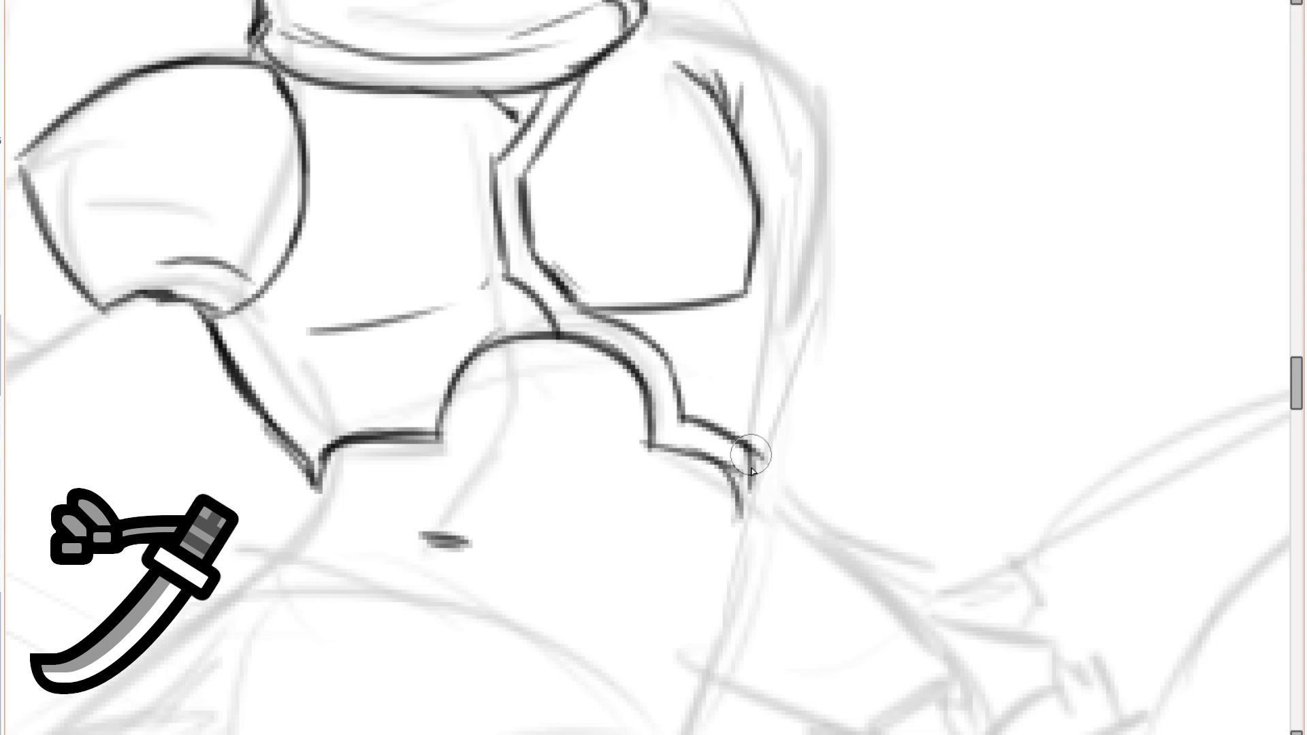
pyautogui.moveTo(751, 455); pyautogui.dragTo(740, 519)
pyautogui.moveTo(684, 404)
pyautogui.mouseDown()
pyautogui.moveTo(757, 450)
pyautogui.moveTo(755, 199)
pyautogui.mouseUp()
pyautogui.moveTo(305, 453)
pyautogui.mouseDown()
pyautogui.moveTo(408, 402)
pyautogui.moveTo(535, 293)
pyautogui.mouseUp()
pyautogui.moveTo(272, 395)
pyautogui.mouseDown()
pyautogui.moveTo(418, 388)
pyautogui.moveTo(376, 308)
pyautogui.moveTo(441, 304)
pyautogui.mouseUp()
# Ink dark and light fold lines across the front of the chest and a second strap edge below the collar.
pyautogui.press('e')
pyautogui.press('e')
pyautogui.moveTo(391, 338); pyautogui.dragTo(375, 307)
pyautogui.moveTo(370, 304)
pyautogui.mouseDown()
pyautogui.moveTo(325, 289)
pyautogui.moveTo(376, 304)
pyautogui.mouseUp()
pyautogui.moveTo(290, 328); pyautogui.dragTo(447, 289)
pyautogui.moveTo(481, 237)
pyautogui.mouseDown()
pyautogui.moveTo(430, 246)
pyautogui.moveTo(485, 249)
pyautogui.mouseUp()
pyautogui.moveTo(451, 104)
pyautogui.mouseDown()
pyautogui.moveTo(503, 147)
pyautogui.moveTo(527, 126)
pyautogui.mouseUp()
pyautogui.moveTo(544, 234); pyautogui.dragTo(497, 317)
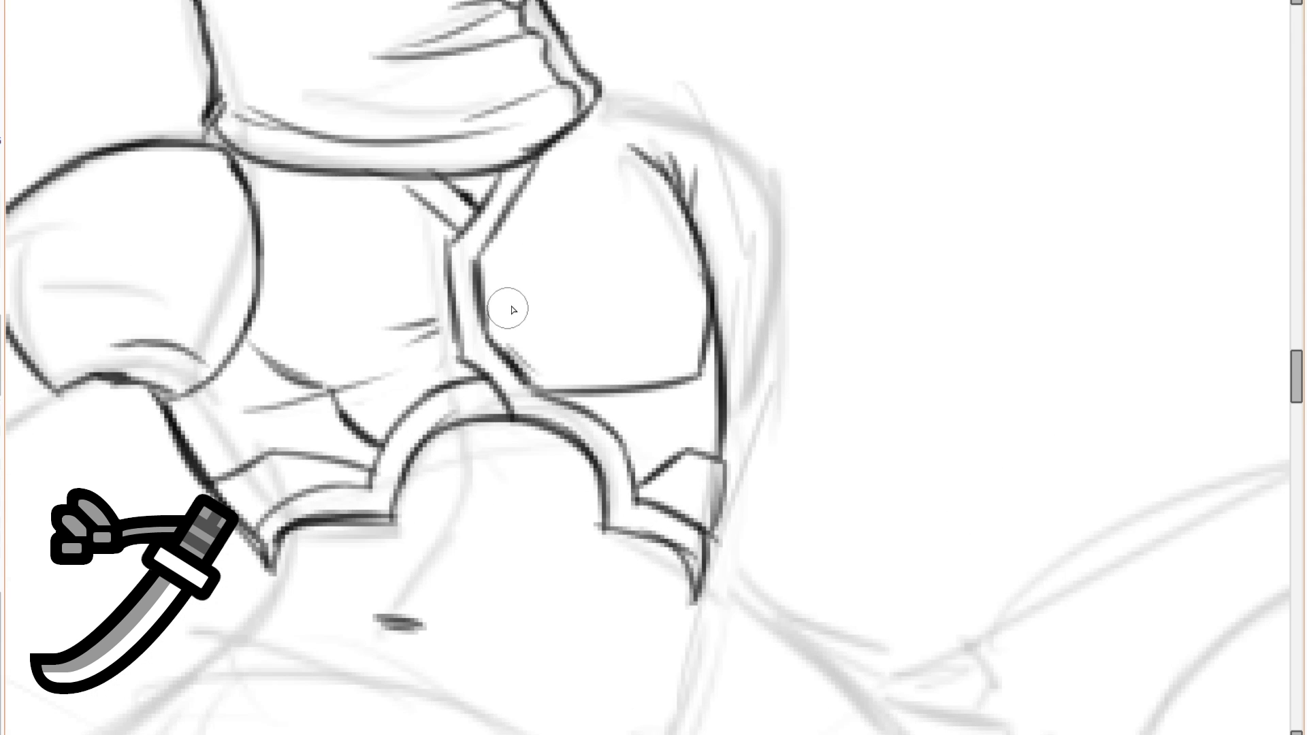
# Draw a split shield emblem with small diamonds and a curved ornament on top inside the chest panel.
pyautogui.moveTo(589, 324)
pyautogui.mouseDown()
pyautogui.moveTo(540, 233)
pyautogui.moveTo(621, 204)
pyautogui.moveTo(674, 235)
pyautogui.moveTo(671, 307)
pyautogui.moveTo(638, 330)
pyautogui.mouseUp()
pyautogui.hotkey('ctrl', 'z')
pyautogui.moveTo(558, 301)
pyautogui.mouseDown()
pyautogui.moveTo(622, 335)
pyautogui.moveTo(595, 350)
pyautogui.moveTo(545, 332)
pyautogui.mouseUp()
pyautogui.moveTo(626, 337)
pyautogui.mouseDown()
pyautogui.moveTo(638, 355)
pyautogui.moveTo(709, 302)
pyautogui.mouseUp()
pyautogui.moveTo(643, 331); pyautogui.dragTo(672, 281)
pyautogui.moveTo(636, 349)
pyautogui.mouseDown()
pyautogui.moveTo(616, 220)
pyautogui.moveTo(578, 242)
pyautogui.moveTo(583, 285)
pyautogui.moveTo(642, 270)
pyautogui.mouseUp()
pyautogui.moveTo(609, 155); pyautogui.dragTo(612, 208)
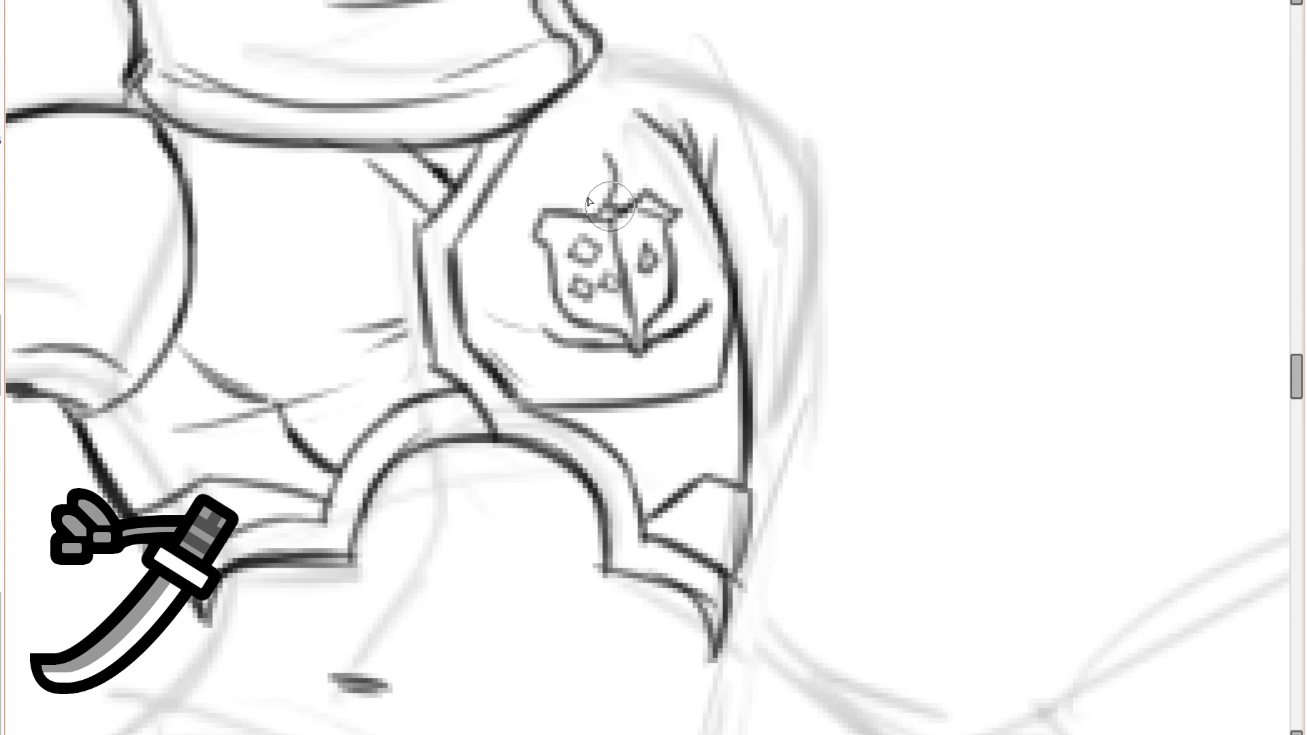
# Erase the curved line beneath the shield emblem and redraw it as a tighter curve meeting the shield's tip.
pyautogui.scroll(-3, 571, 208)
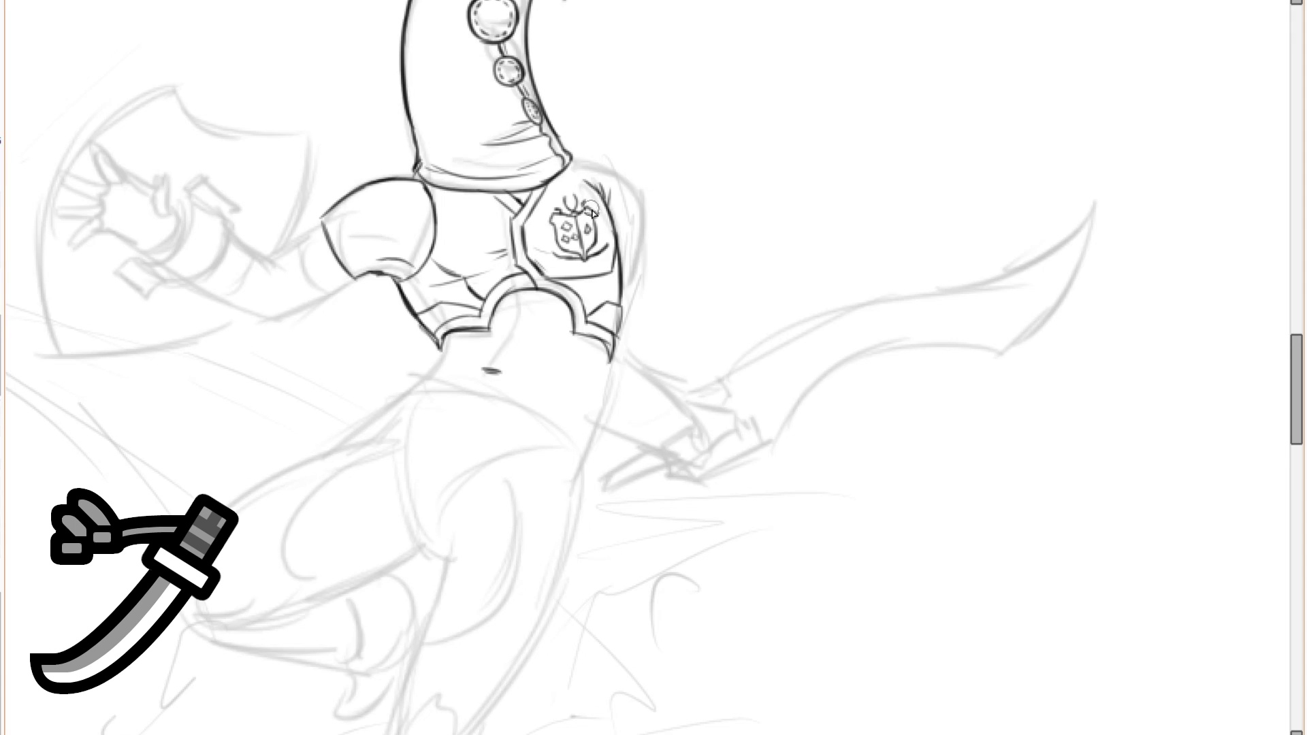
pyautogui.scroll(3, 592, 253)
pyautogui.hotkey('shift', 'e')
pyautogui.moveTo(525, 271); pyautogui.dragTo(485, 270)
pyautogui.moveTo(603, 269)
pyautogui.mouseDown()
pyautogui.moveTo(588, 286)
pyautogui.moveTo(537, 274)
pyautogui.mouseUp()
pyautogui.press('e')
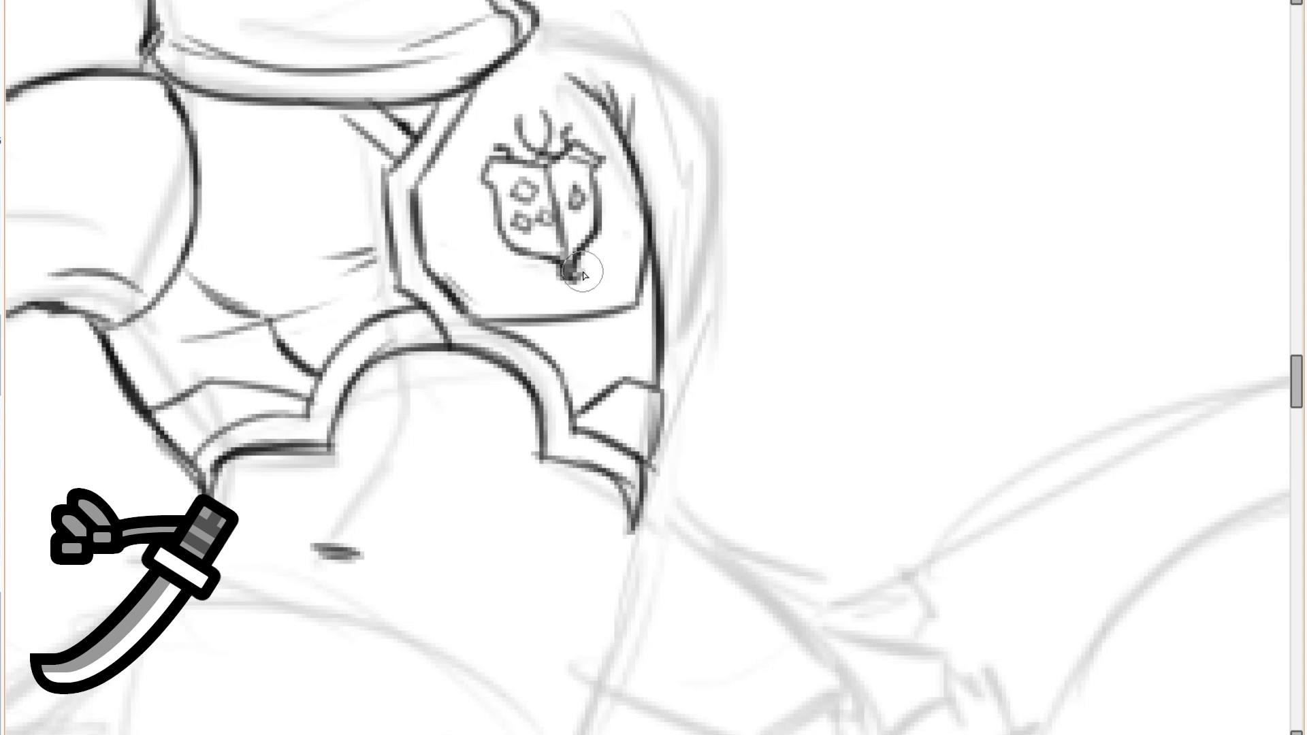
pyautogui.moveTo(552, 273); pyautogui.dragTo(488, 256)
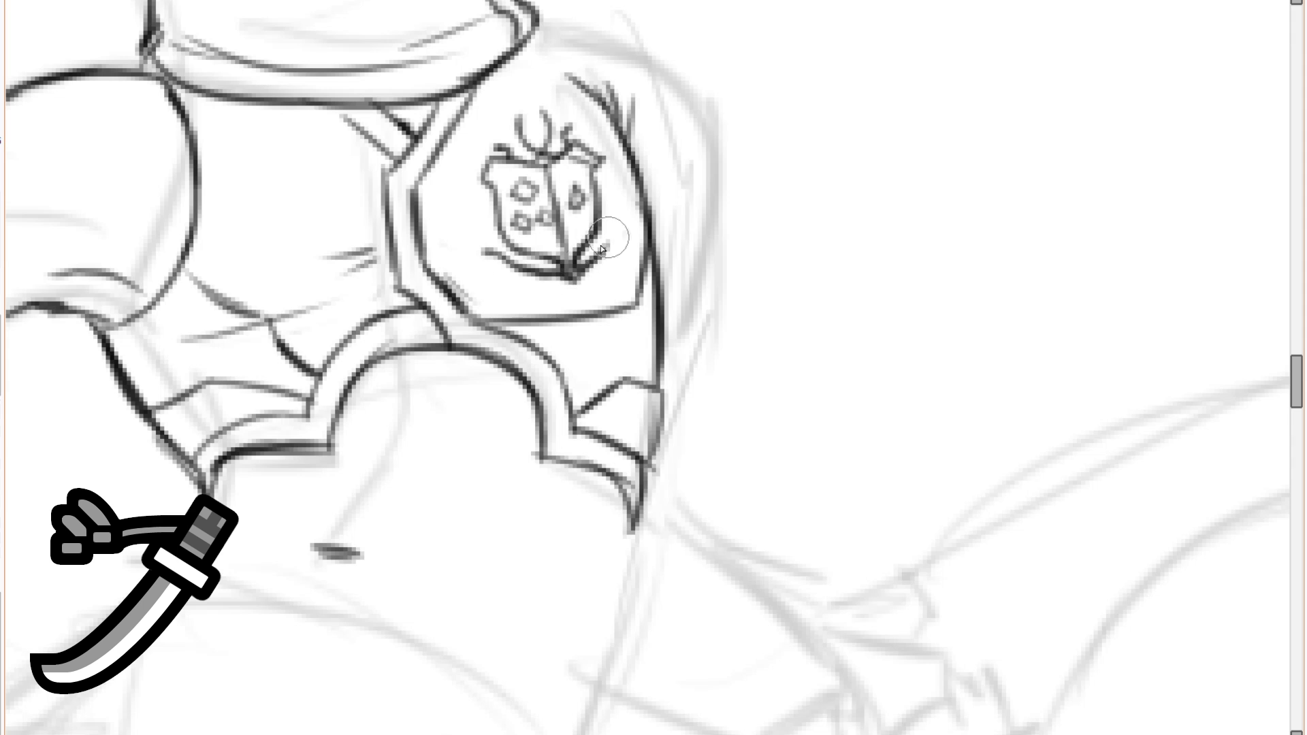
# Ink the outline of the far shoulder and upper arm behind the chest panel.
pyautogui.scroll(-2, 606, 198)
pyautogui.moveTo(608, 58); pyautogui.dragTo(572, 225)
pyautogui.scroll(1, 554, 268)
pyautogui.moveTo(511, 256)
pyautogui.mouseDown()
pyautogui.moveTo(654, 348)
pyautogui.moveTo(655, 400)
pyautogui.mouseUp()
pyautogui.moveTo(655, 401)
pyautogui.mouseDown()
pyautogui.moveTo(622, 350)
pyautogui.moveTo(507, 275)
pyautogui.moveTo(575, 279)
pyautogui.moveTo(607, 306)
pyautogui.moveTo(647, 387)
pyautogui.mouseUp()
pyautogui.moveTo(655, 407)
pyautogui.mouseDown()
pyautogui.moveTo(630, 261)
pyautogui.moveTo(620, 351)
pyautogui.moveTo(590, 349)
pyautogui.moveTo(595, 454)
pyautogui.mouseUp()
# Ink the hip and waist lines below the armour and add light muscle marks on the abdomen.
pyautogui.moveTo(381, 461); pyautogui.dragTo(540, 259)
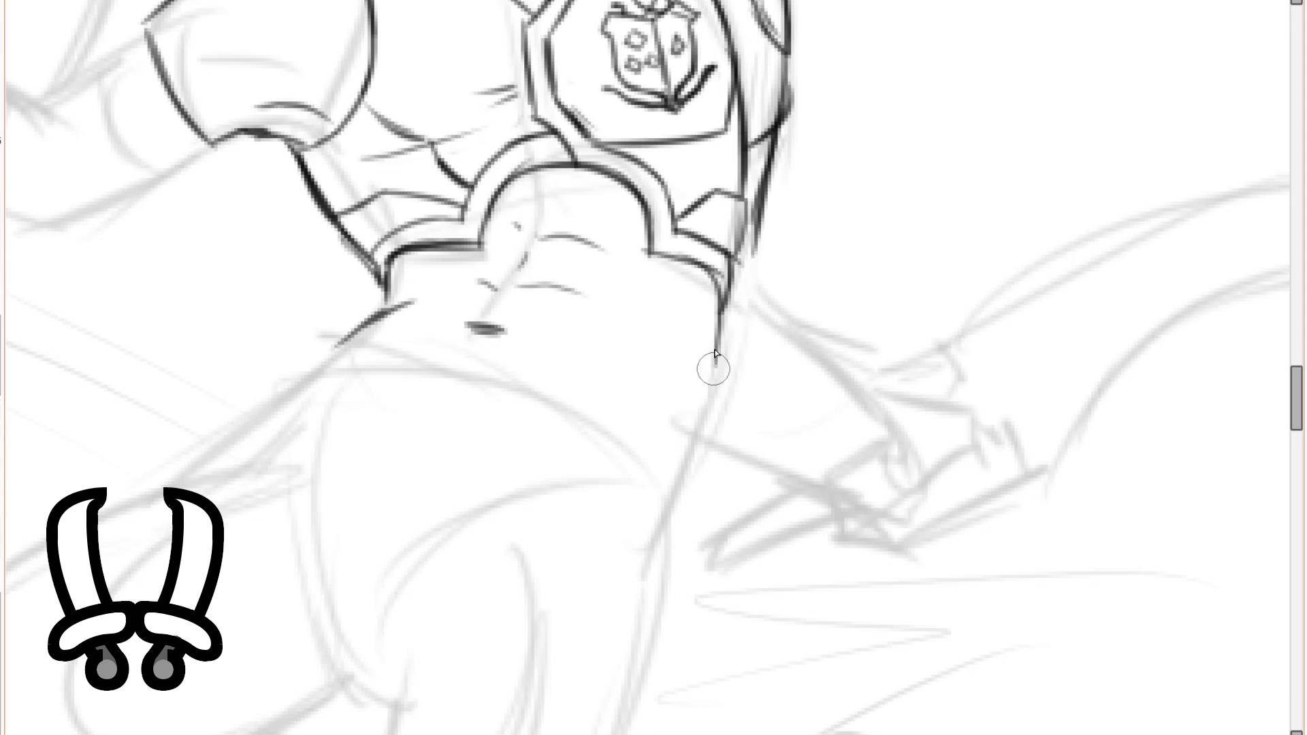
pyautogui.moveTo(718, 324); pyautogui.dragTo(709, 402)
pyautogui.scroll(-1, 690, 232)
pyautogui.scroll(-1, 554, 264)
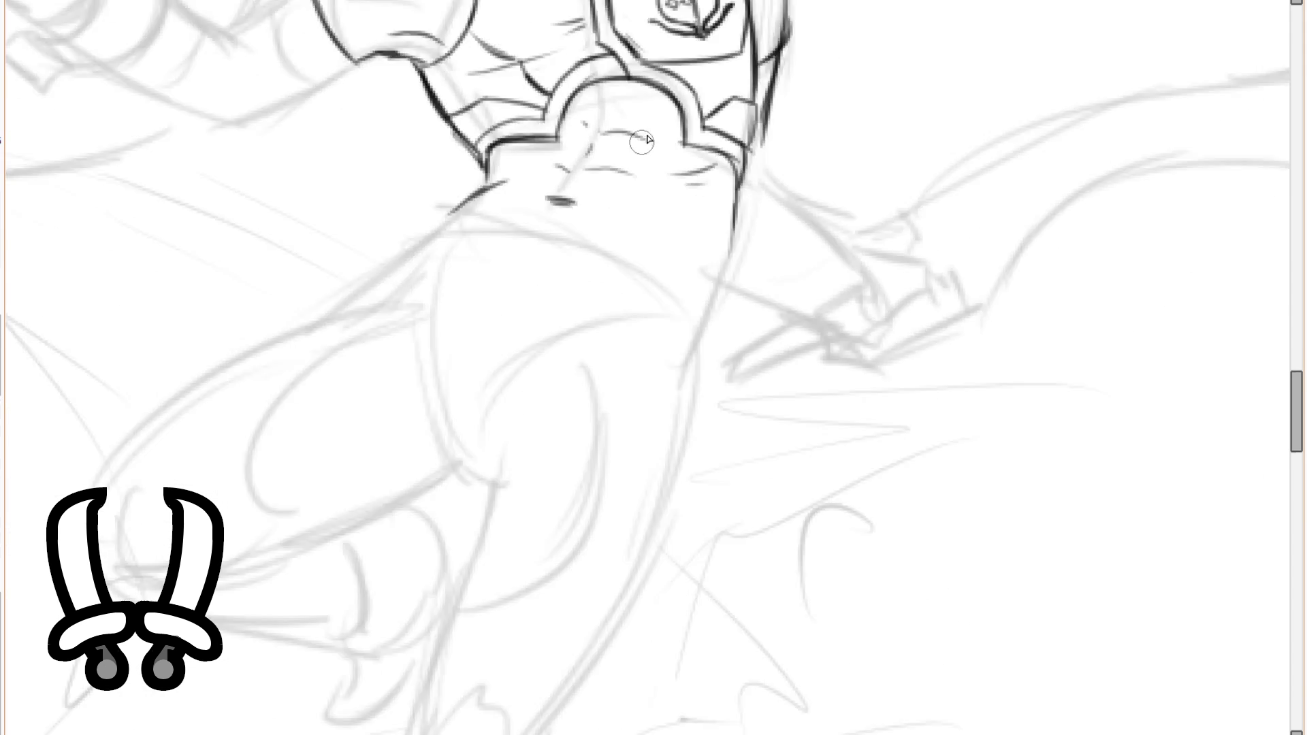
pyautogui.scroll(1, 636, 143)
pyautogui.moveTo(593, 218); pyautogui.dragTo(591, 229)
# Ink a double-outlined, tilted rectangular belt buckle just below the navel.
pyautogui.scroll(-1, 616, 199)
pyautogui.scroll(1, 622, 207)
pyautogui.moveTo(418, 238); pyautogui.dragTo(446, 230)
pyautogui.moveTo(486, 291)
pyautogui.mouseDown()
pyautogui.moveTo(515, 236)
pyautogui.moveTo(622, 277)
pyautogui.moveTo(472, 294)
pyautogui.moveTo(600, 267)
pyautogui.moveTo(525, 300)
pyautogui.mouseUp()
# Ink a round disc with a doubled rim beside the belt buckle, redoing the first circle stroke.
pyautogui.moveTo(628, 387); pyautogui.dragTo(740, 362)
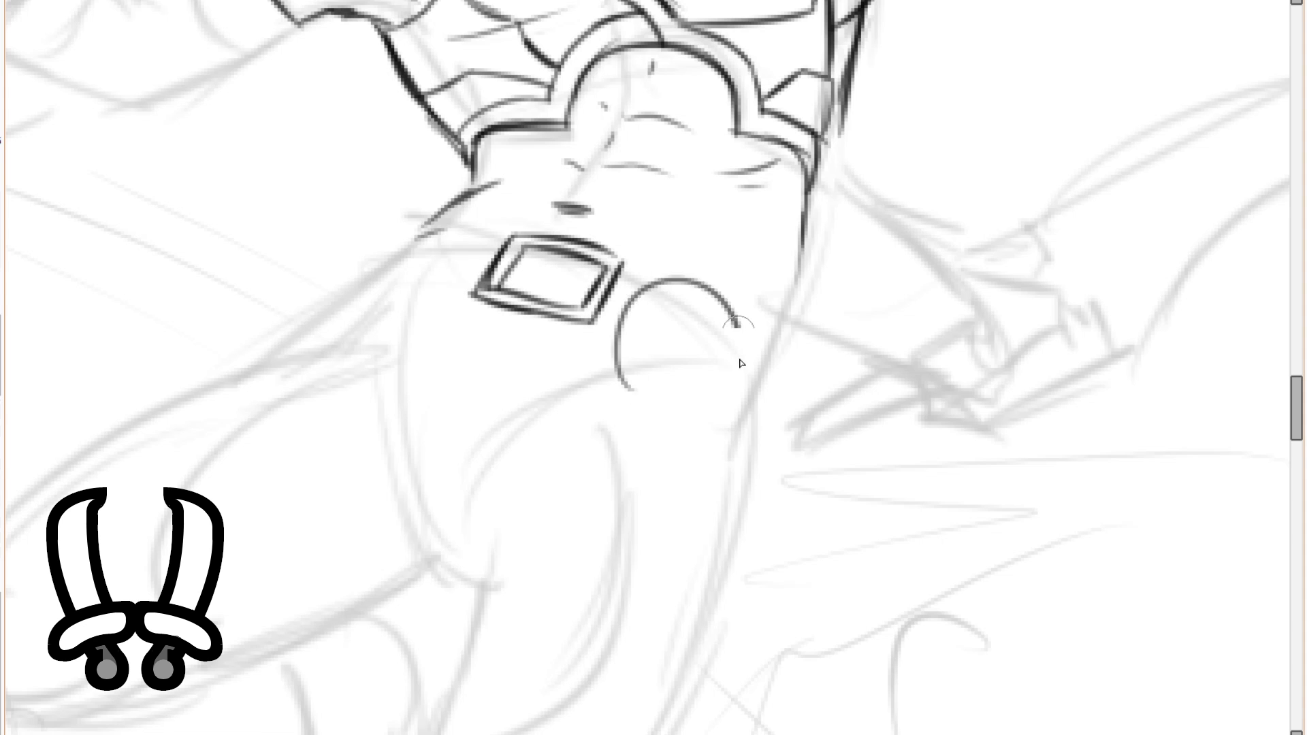
pyautogui.hotkey('ctrl', 'z')
pyautogui.moveTo(640, 409); pyautogui.dragTo(659, 402)
pyautogui.moveTo(607, 354); pyautogui.dragTo(615, 325)
pyautogui.moveTo(621, 400); pyautogui.dragTo(723, 402)
# Draw narrow, slightly curved vertical bands inside the round belt disc.
pyautogui.scroll(1, 700, 370)
pyautogui.moveTo(624, 313); pyautogui.dragTo(647, 407)
pyautogui.moveTo(658, 301); pyautogui.dragTo(688, 401)
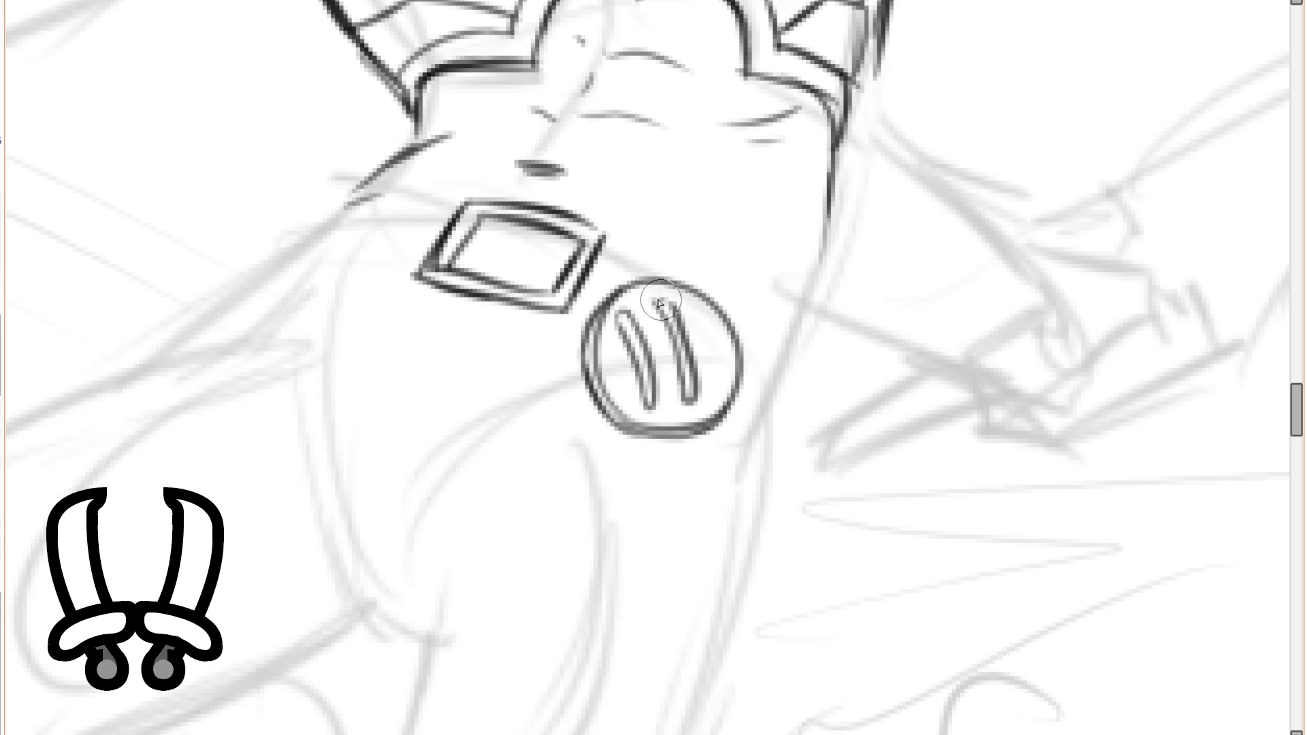
pyautogui.moveTo(699, 302); pyautogui.dragTo(719, 379)
# Weave horizontal bands across the vertical ones inside the belt disc, erasing overlapping lines to form a lattice.
pyautogui.moveTo(646, 335); pyautogui.dragTo(717, 323)
pyautogui.hotkey('ctrl', 'z')
pyautogui.hotkey('shift', 'e')
pyautogui.press('p')
pyautogui.moveTo(650, 378)
pyautogui.mouseDown()
pyautogui.moveTo(708, 364)
pyautogui.moveTo(666, 372)
pyautogui.moveTo(704, 375)
pyautogui.mouseUp()
pyautogui.press('p')
pyautogui.hotkey('shift', 'e')
pyautogui.moveTo(633, 406)
pyautogui.mouseDown()
pyautogui.moveTo(689, 280)
pyautogui.moveTo(586, 356)
pyautogui.moveTo(688, 411)
pyautogui.mouseUp()
pyautogui.press('p')
pyautogui.moveTo(650, 409)
pyautogui.mouseDown()
pyautogui.moveTo(613, 391)
pyautogui.moveTo(632, 298)
pyautogui.mouseUp()
pyautogui.moveTo(621, 299)
pyautogui.mouseDown()
pyautogui.moveTo(605, 338)
pyautogui.moveTo(708, 293)
pyautogui.moveTo(732, 395)
pyautogui.moveTo(680, 282)
pyautogui.moveTo(727, 374)
pyautogui.moveTo(712, 405)
pyautogui.moveTo(634, 412)
pyautogui.moveTo(589, 320)
pyautogui.moveTo(724, 337)
pyautogui.moveTo(626, 426)
pyautogui.moveTo(714, 404)
pyautogui.mouseUp()
pyautogui.scroll(-1, 708, 411)
pyautogui.scroll(1, 514, 315)
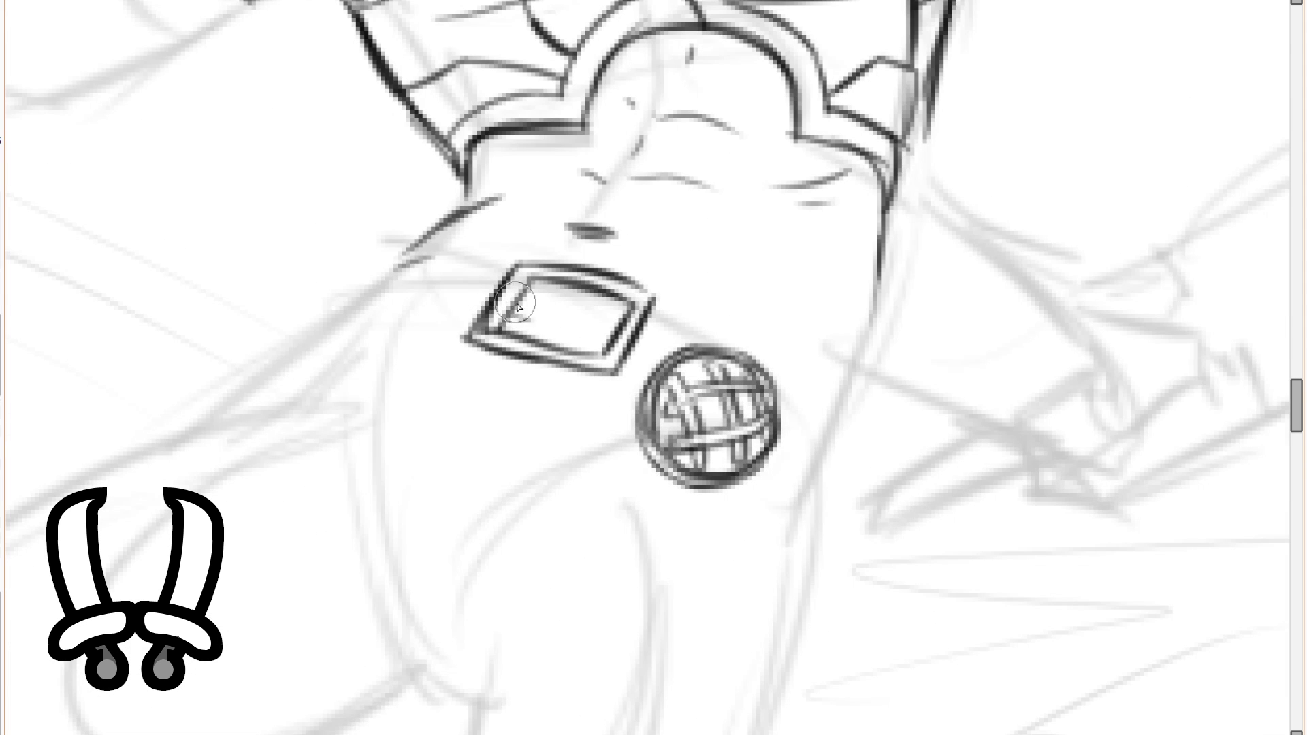
# Ink the belt strap from the hip to the main buckle and on to the round disc, including the disc's loop.
pyautogui.hotkey('ctrl', 'z')
pyautogui.moveTo(468, 324); pyautogui.dragTo(320, 324)
pyautogui.moveTo(402, 269)
pyautogui.mouseDown()
pyautogui.moveTo(354, 318)
pyautogui.moveTo(316, 329)
pyautogui.mouseUp()
pyautogui.moveTo(315, 331); pyautogui.dragTo(475, 332)
pyautogui.moveTo(391, 273); pyautogui.dragTo(507, 272)
pyautogui.moveTo(501, 327); pyautogui.dragTo(657, 376)
pyautogui.moveTo(652, 312)
pyautogui.mouseDown()
pyautogui.moveTo(715, 334)
pyautogui.moveTo(674, 348)
pyautogui.mouseUp()
pyautogui.moveTo(684, 318); pyautogui.dragTo(746, 352)
pyautogui.moveTo(628, 372); pyautogui.dragTo(647, 380)
# Ink a small, tilted double-outlined buckle at the belt's far end beyond the round disc.
pyautogui.moveTo(775, 374)
pyautogui.mouseDown()
pyautogui.moveTo(825, 432)
pyautogui.moveTo(811, 492)
pyautogui.mouseUp()
pyautogui.moveTo(823, 464); pyautogui.dragTo(783, 335)
pyautogui.moveTo(780, 395); pyautogui.dragTo(761, 388)
pyautogui.moveTo(777, 318); pyautogui.dragTo(759, 372)
pyautogui.moveTo(781, 304); pyautogui.dragTo(790, 422)
pyautogui.moveTo(764, 374)
pyautogui.mouseDown()
pyautogui.moveTo(787, 398)
pyautogui.moveTo(778, 329)
pyautogui.mouseUp()
pyautogui.moveTo(780, 328)
pyautogui.mouseDown()
pyautogui.moveTo(807, 350)
pyautogui.moveTo(793, 400)
pyautogui.mouseUp()
# Add light abdominal creases around the navel and ink the waist contour from the chest armour down to the belt.
pyautogui.scroll(-4, 846, 269)
pyautogui.scroll(3, 843, 281)
pyautogui.moveTo(844, 296)
pyautogui.mouseDown()
pyautogui.moveTo(778, 443)
pyautogui.moveTo(800, 280)
pyautogui.mouseUp()
pyautogui.scroll(1, 783, 313)
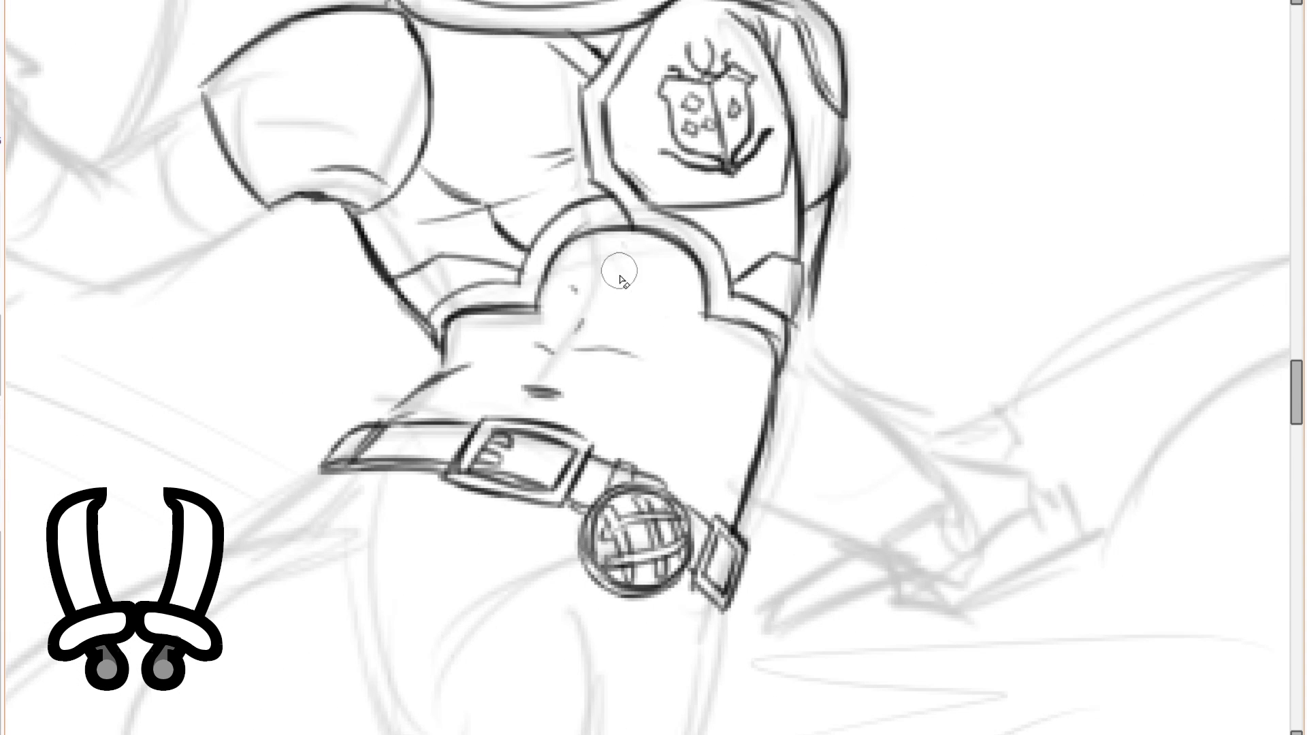
pyautogui.moveTo(607, 303); pyautogui.dragTo(604, 281)
pyautogui.scroll(-3, 605, 316)
pyautogui.moveTo(592, 311)
pyautogui.mouseDown()
pyautogui.moveTo(631, 283)
pyautogui.moveTo(519, 354)
pyautogui.mouseUp()
pyautogui.scroll(3, 543, 345)
pyautogui.moveTo(511, 361); pyautogui.dragTo(572, 300)
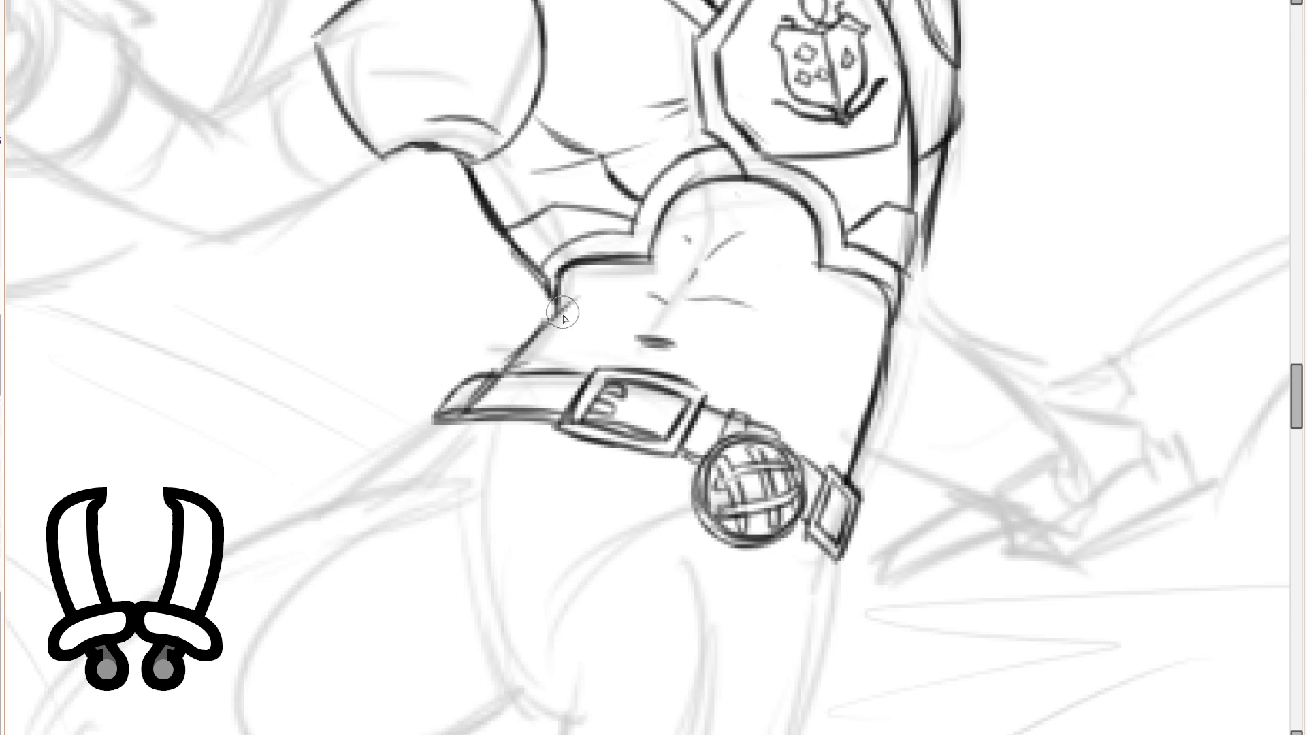
pyautogui.press('space')
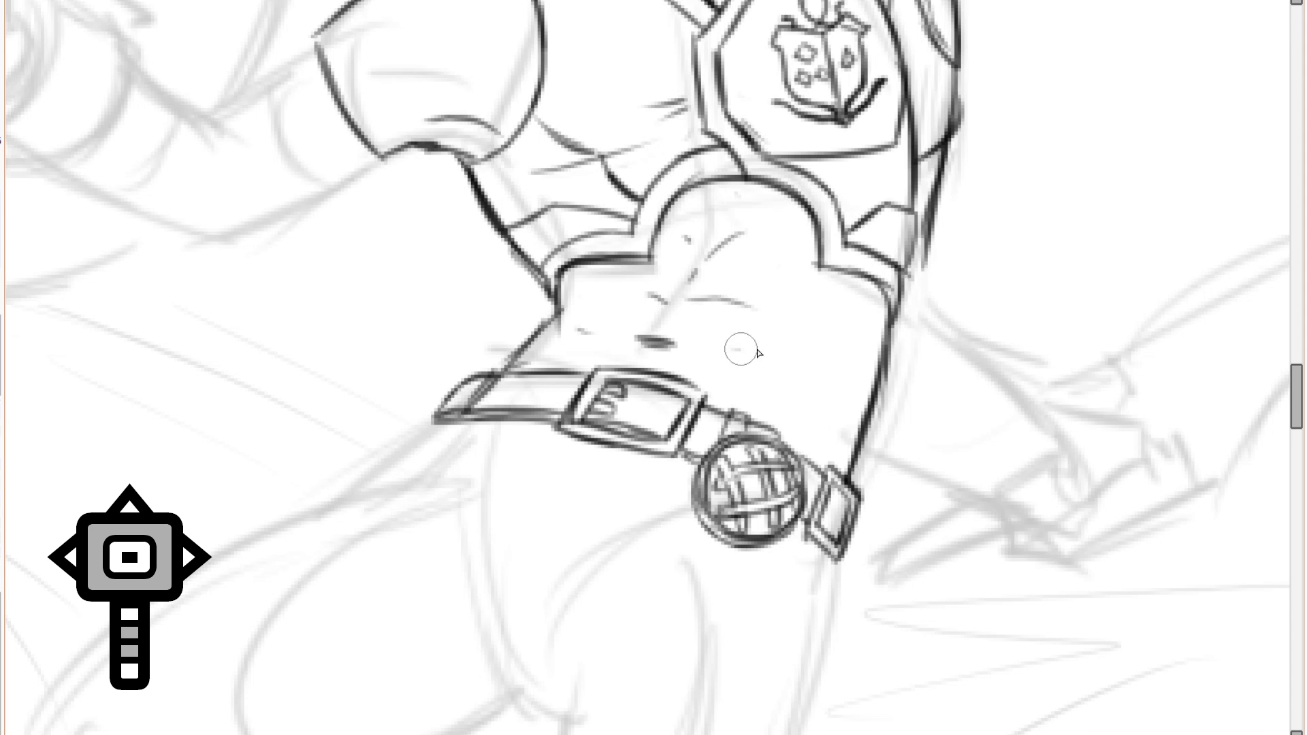
pyautogui.scroll(-3, 692, 301)
# Ink a rounded flap hanging below the main buckle, with a centre seam and two X-shaped stitches.
pyautogui.scroll(3, 733, 324)
pyautogui.moveTo(749, 164)
pyautogui.mouseDown()
pyautogui.moveTo(711, 258)
pyautogui.moveTo(767, 289)
pyautogui.mouseUp()
pyautogui.moveTo(775, 283); pyautogui.dragTo(839, 185)
pyautogui.scroll(2, 732, 266)
pyautogui.moveTo(672, 276)
pyautogui.mouseDown()
pyautogui.moveTo(720, 331)
pyautogui.moveTo(736, 293)
pyautogui.mouseUp()
pyautogui.moveTo(708, 217)
pyautogui.mouseDown()
pyautogui.moveTo(757, 264)
pyautogui.moveTo(785, 226)
pyautogui.mouseUp()
pyautogui.moveTo(677, 361)
pyautogui.mouseDown()
pyautogui.moveTo(720, 238)
pyautogui.moveTo(753, 199)
pyautogui.mouseUp()
pyautogui.moveTo(688, 365)
pyautogui.mouseDown()
pyautogui.moveTo(717, 264)
pyautogui.moveTo(758, 210)
pyautogui.mouseUp()
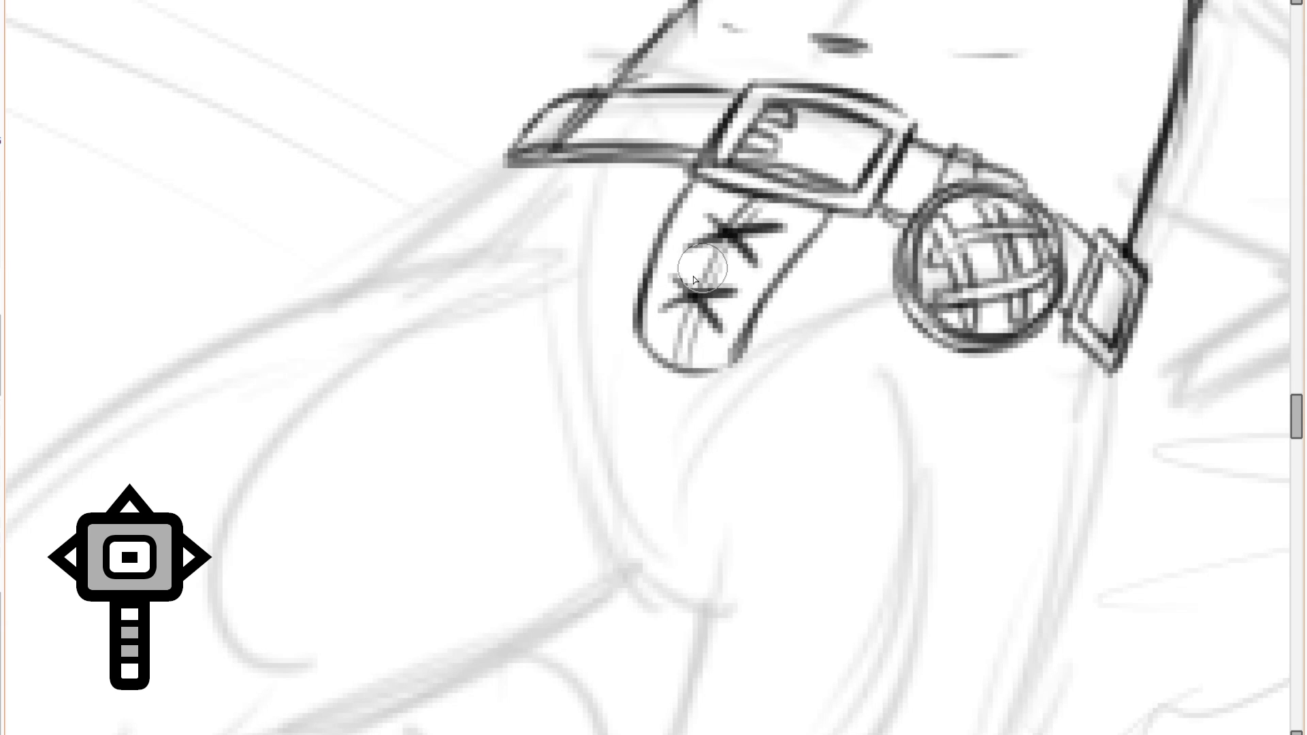
# Ink the large rounded thigh opening on the bent leg and the adjoining edge of the groin panel.
pyautogui.scroll(-2, 694, 280)
pyautogui.scroll(2, 670, 294)
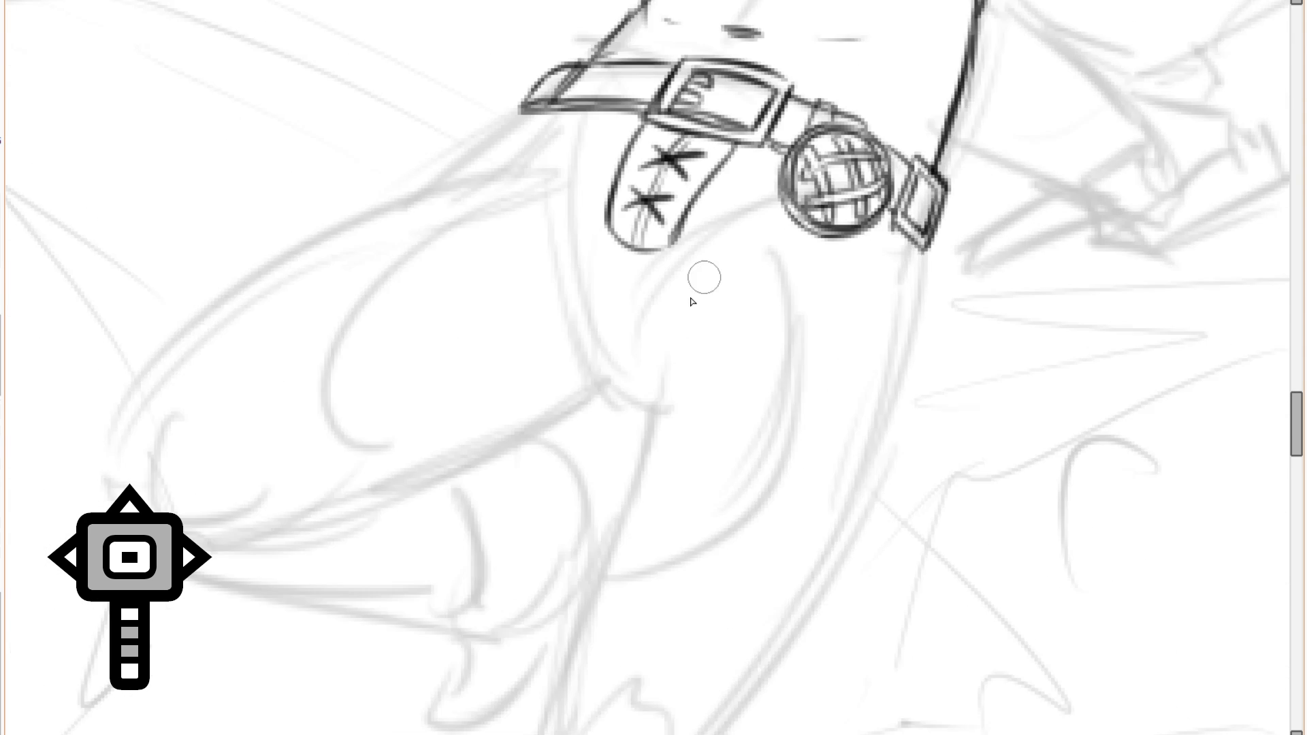
pyautogui.moveTo(571, 371)
pyautogui.mouseDown()
pyautogui.moveTo(637, 394)
pyautogui.moveTo(511, 170)
pyautogui.mouseUp()
pyautogui.moveTo(582, 71)
pyautogui.mouseDown()
pyautogui.moveTo(284, 345)
pyautogui.moveTo(379, 519)
pyautogui.moveTo(575, 402)
pyautogui.mouseUp()
pyautogui.scroll(-2, 616, 344)
pyautogui.scroll(1, 540, 283)
pyautogui.moveTo(567, 184)
pyautogui.mouseDown()
pyautogui.moveTo(497, 266)
pyautogui.moveTo(565, 201)
pyautogui.mouseUp()
pyautogui.moveTo(621, 141); pyautogui.dragTo(561, 195)
pyautogui.moveTo(723, 427)
pyautogui.mouseDown()
pyautogui.moveTo(663, 352)
pyautogui.moveTo(613, 397)
pyautogui.moveTo(708, 269)
pyautogui.mouseUp()
pyautogui.moveTo(617, 391); pyautogui.dragTo(618, 346)
# Ink the standing leg's inner-thigh line and the upper curves of its thigh opening from the groin to the belt.
pyautogui.moveTo(632, 365); pyautogui.dragTo(744, 247)
pyautogui.moveTo(742, 156); pyautogui.dragTo(777, 394)
pyautogui.scroll(-2, 708, 320)
pyautogui.moveTo(615, 321); pyautogui.dragTo(608, 386)
pyautogui.moveTo(616, 293); pyautogui.dragTo(584, 480)
pyautogui.moveTo(728, 250); pyautogui.dragTo(753, 338)
pyautogui.scroll(1, 585, 299)
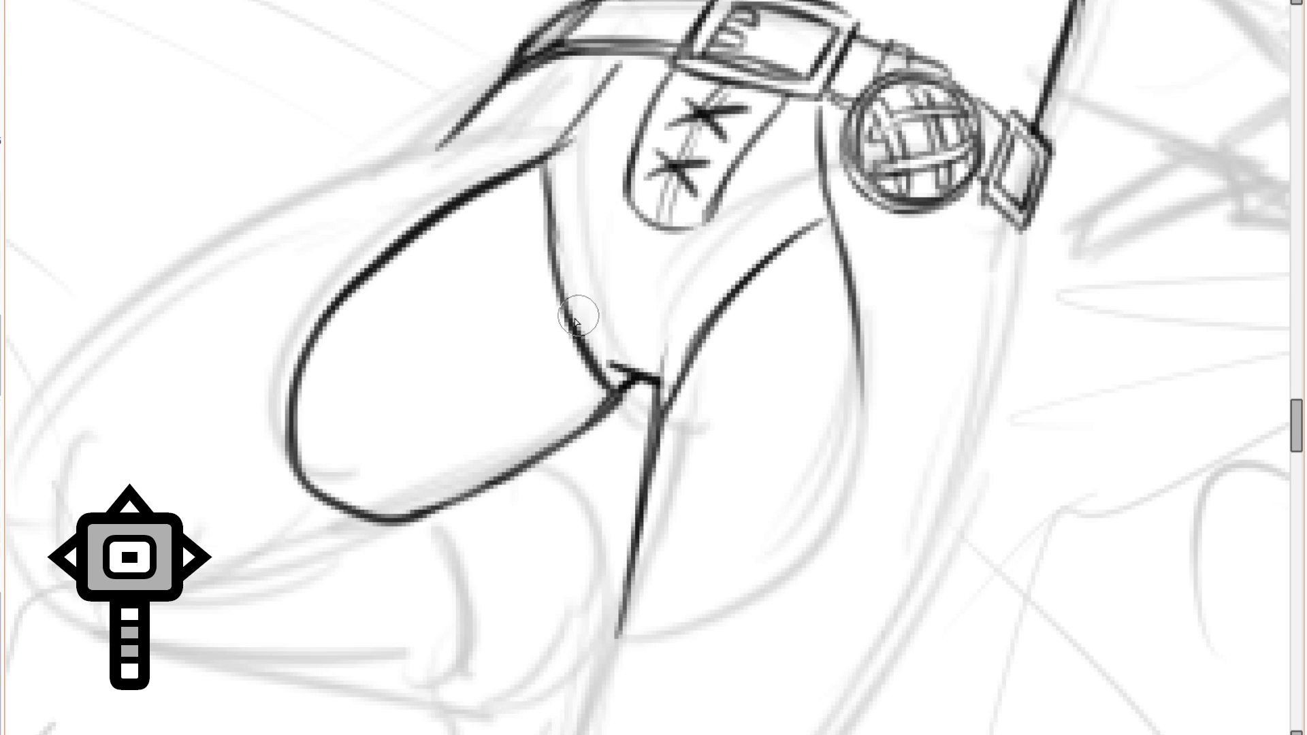
# Crosshatch a small mesh patch at the bottom of the groin panel, undoing and redrawing several of its strokes.
pyautogui.moveTo(592, 275); pyautogui.dragTo(576, 297)
pyautogui.moveTo(612, 282); pyautogui.dragTo(587, 321)
pyautogui.moveTo(631, 288); pyautogui.dragTo(606, 340)
pyautogui.moveTo(637, 324); pyautogui.dragTo(624, 350)
pyautogui.moveTo(576, 253); pyautogui.dragTo(641, 301)
pyautogui.moveTo(577, 284); pyautogui.dragTo(637, 324)
pyautogui.moveTo(587, 313); pyautogui.dragTo(629, 346)
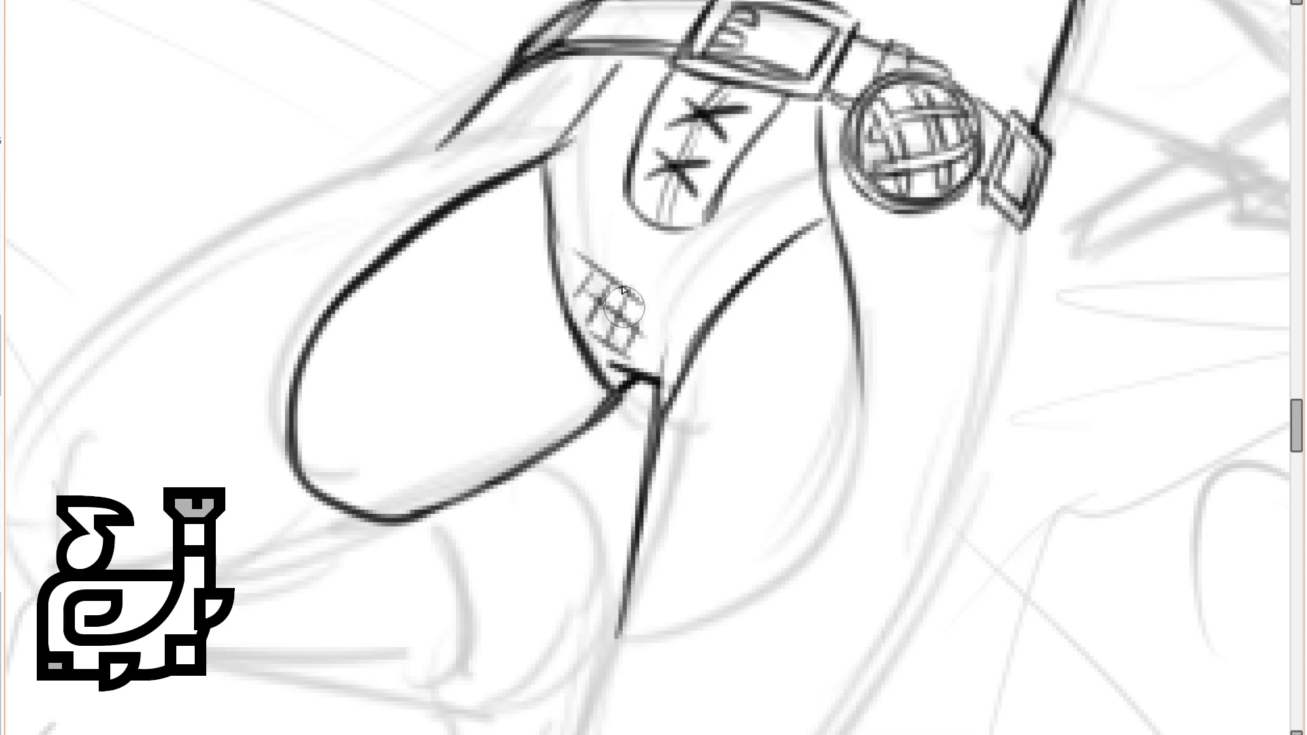
pyautogui.hotkey('ctrl', 'z')
pyautogui.hotkey('ctrl', 'z')
pyautogui.hotkey('ctrl', 'z')
pyautogui.hotkey('ctrl', 'z')
pyautogui.hotkey('ctrl', 'z')
pyautogui.moveTo(579, 290); pyautogui.dragTo(648, 350)
pyautogui.moveTo(589, 332); pyautogui.dragTo(633, 361)
# Crosshatch mesh patches on the groin panel at both sides of the stitched flap.
pyautogui.moveTo(772, 154)
pyautogui.mouseDown()
pyautogui.moveTo(739, 232)
pyautogui.moveTo(779, 237)
pyautogui.moveTo(783, 225)
pyautogui.mouseUp()
pyautogui.hotkey('ctrl', 'z')
pyautogui.moveTo(751, 182)
pyautogui.mouseDown()
pyautogui.moveTo(777, 199)
pyautogui.moveTo(784, 275)
pyautogui.mouseUp()
pyautogui.moveTo(716, 263)
pyautogui.mouseDown()
pyautogui.moveTo(759, 299)
pyautogui.moveTo(724, 324)
pyautogui.mouseUp()
pyautogui.moveTo(782, 220); pyautogui.dragTo(707, 298)
pyautogui.moveTo(776, 190); pyautogui.dragTo(731, 230)
pyautogui.moveTo(610, 142); pyautogui.dragTo(571, 181)
pyautogui.moveTo(584, 147); pyautogui.dragTo(622, 178)
# Ink the standing leg's outer hip and thigh contour and close the curved lower edge of its thigh opening.
pyautogui.scroll(-1, 633, 177)
pyautogui.moveTo(819, 270); pyautogui.dragTo(809, 228)
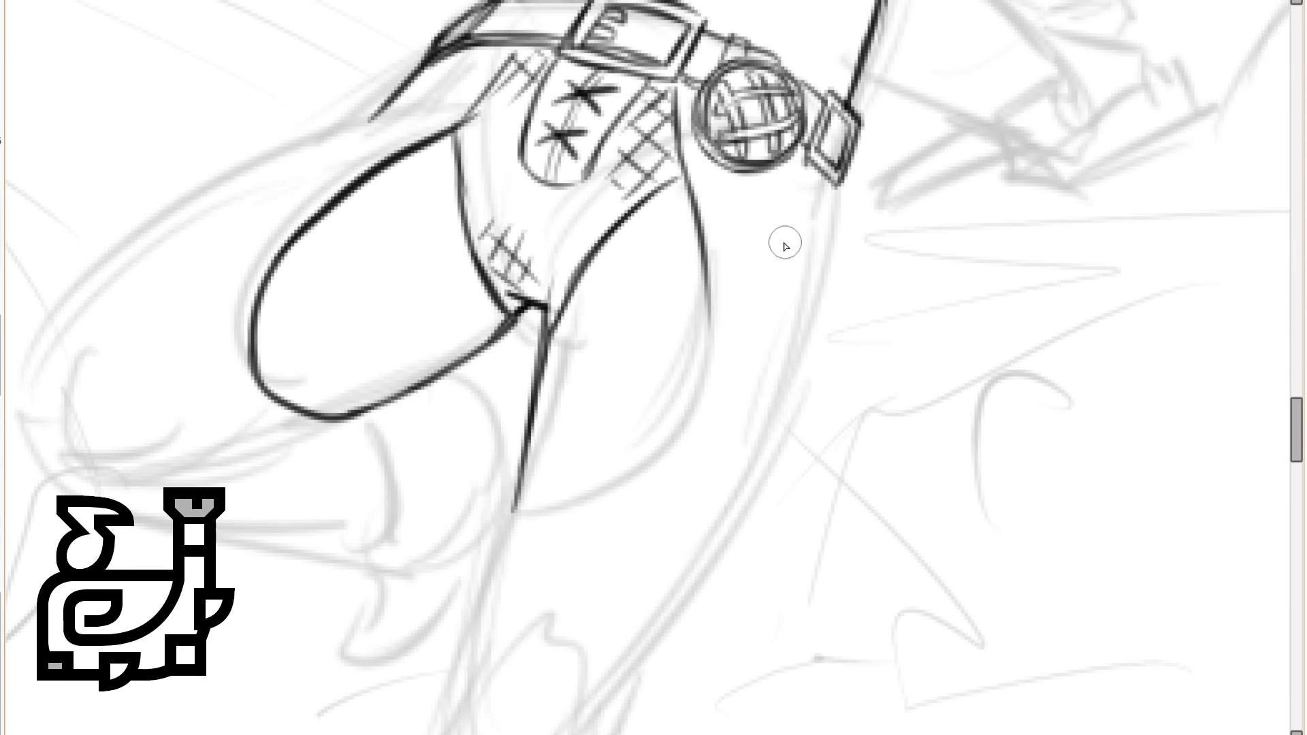
pyautogui.moveTo(797, 165); pyautogui.dragTo(807, 310)
pyautogui.moveTo(810, 305); pyautogui.dragTo(826, 117)
pyautogui.hotkey('ctrl', 'z')
pyautogui.moveTo(822, 204); pyautogui.dragTo(767, 390)
pyautogui.moveTo(714, 168)
pyautogui.mouseDown()
pyautogui.moveTo(684, 350)
pyautogui.moveTo(642, 380)
pyautogui.mouseUp()
pyautogui.hotkey('ctrl', 'z')
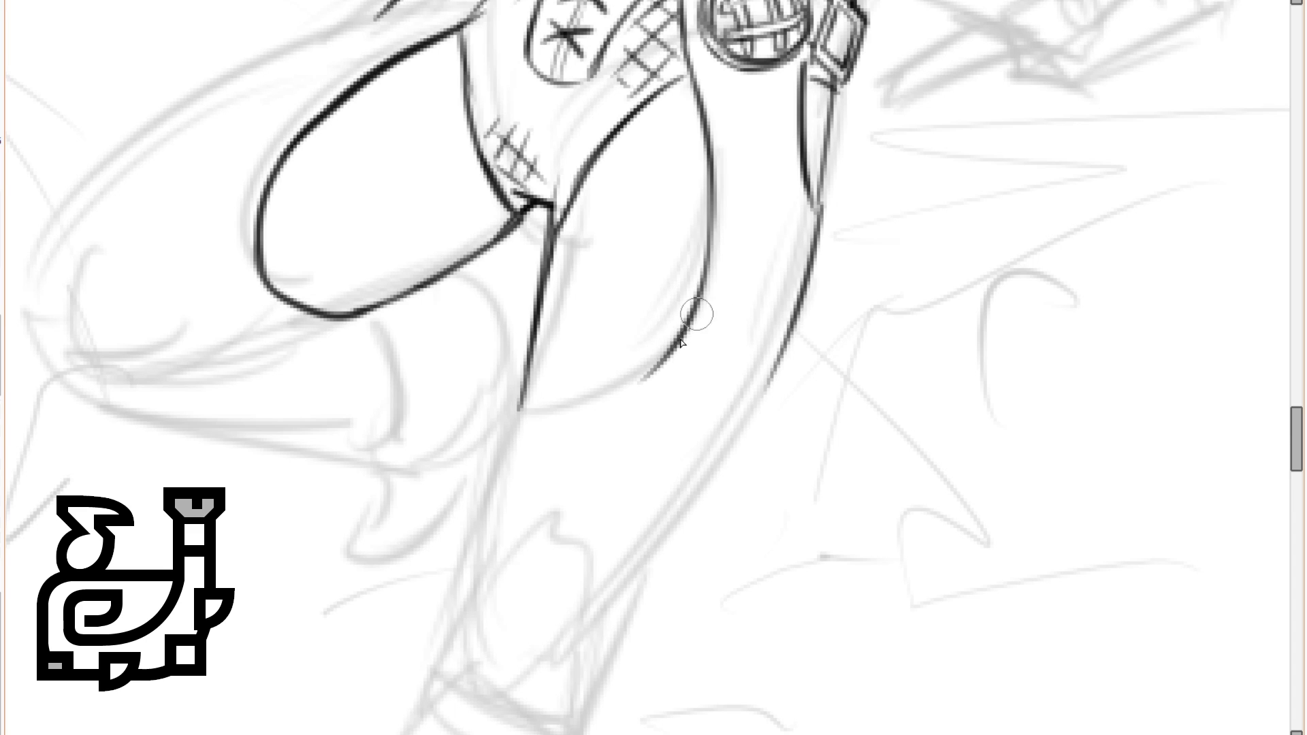
pyautogui.moveTo(688, 333); pyautogui.dragTo(519, 418)
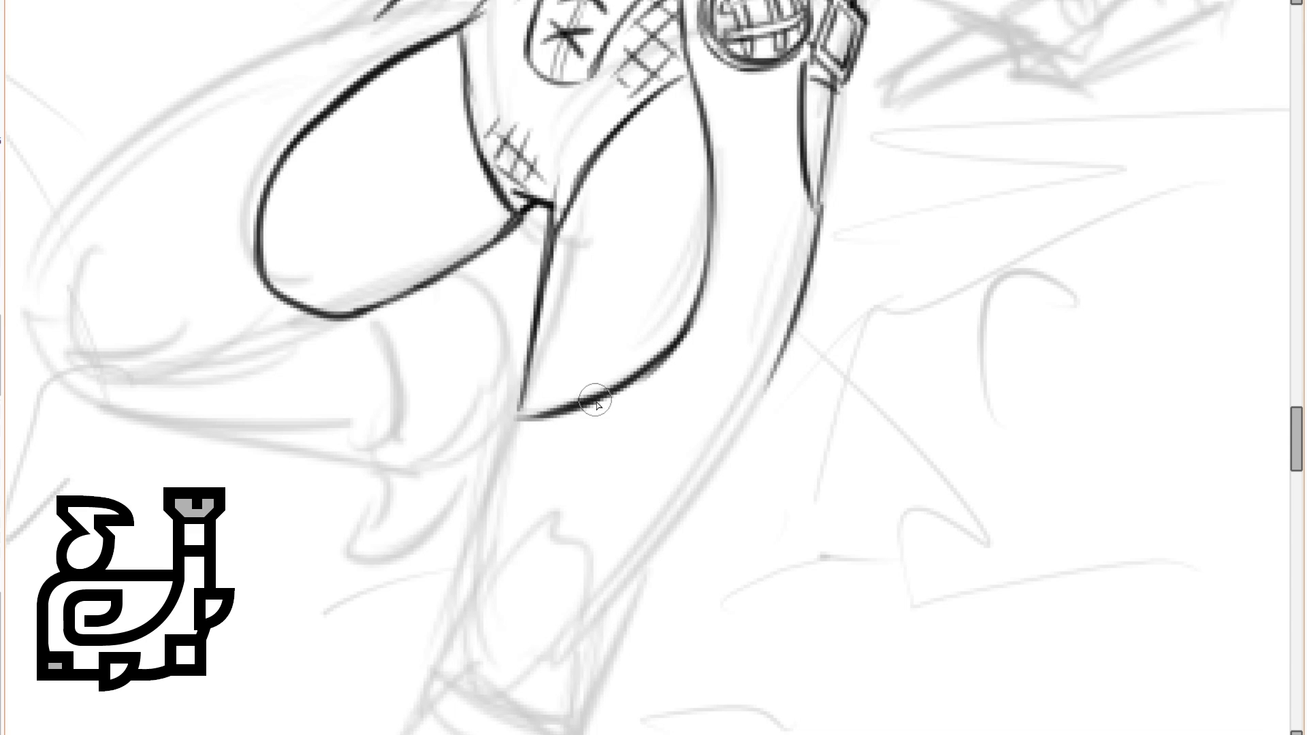
# Ink a curved, layered band around the standing leg below the knee and tie it with a looped bow.
pyautogui.scroll(-8, 593, 406)
pyautogui.moveTo(448, 383); pyautogui.dragTo(591, 414)
pyautogui.moveTo(589, 426)
pyautogui.mouseDown()
pyautogui.moveTo(510, 442)
pyautogui.moveTo(439, 387)
pyautogui.mouseUp()
pyautogui.moveTo(443, 374); pyautogui.dragTo(428, 425)
pyautogui.moveTo(434, 403); pyautogui.dragTo(505, 470)
pyautogui.moveTo(501, 465); pyautogui.dragTo(591, 428)
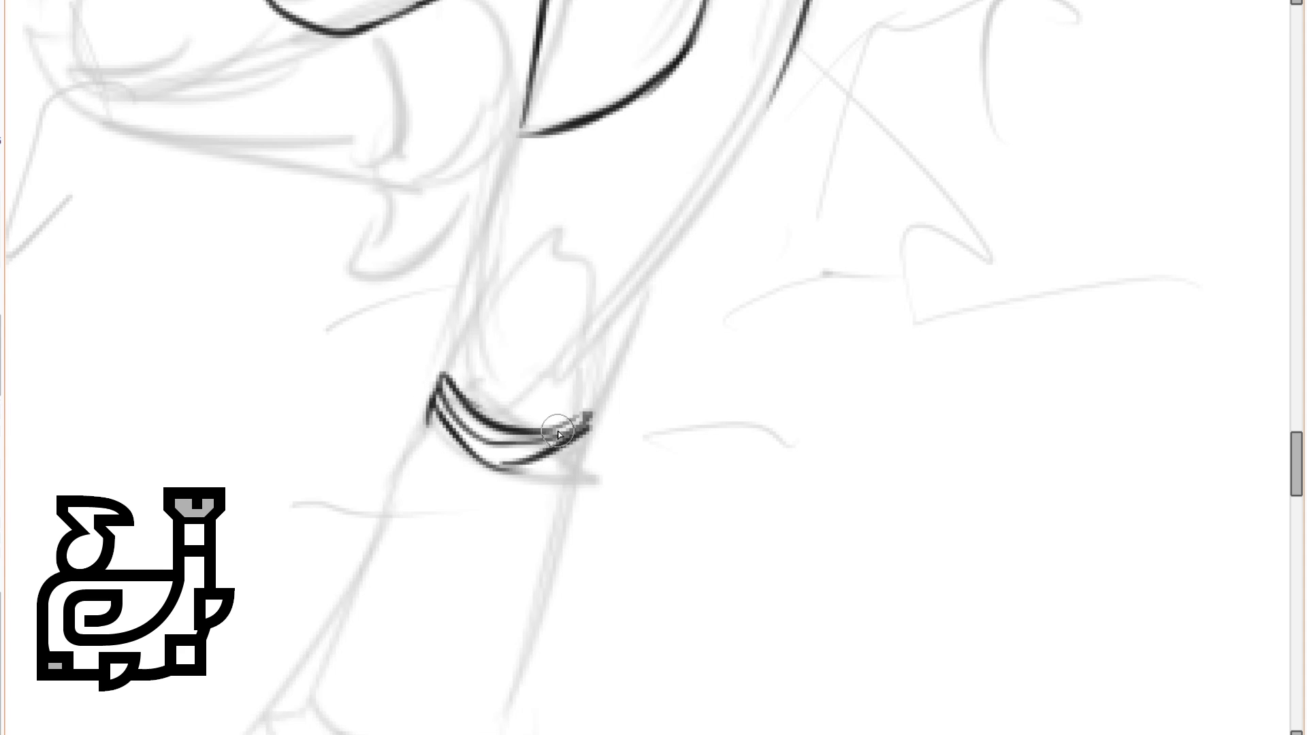
pyautogui.moveTo(591, 421)
pyautogui.mouseDown()
pyautogui.moveTo(665, 388)
pyautogui.moveTo(647, 467)
pyautogui.moveTo(718, 417)
pyautogui.moveTo(716, 446)
pyautogui.moveTo(654, 437)
pyautogui.mouseUp()
# Ink both sides of the standing leg's shin and a ragged fur cuff with inner tufts around the ankle.
pyautogui.scroll(-2, 654, 422)
pyautogui.scroll(1, 586, 416)
pyautogui.moveTo(577, 404); pyautogui.dragTo(589, 293)
pyautogui.moveTo(573, 151); pyautogui.dragTo(503, 364)
pyautogui.hotkey('ctrl', 'z')
pyautogui.moveTo(569, 162)
pyautogui.mouseDown()
pyautogui.moveTo(475, 379)
pyautogui.moveTo(451, 478)
pyautogui.mouseUp()
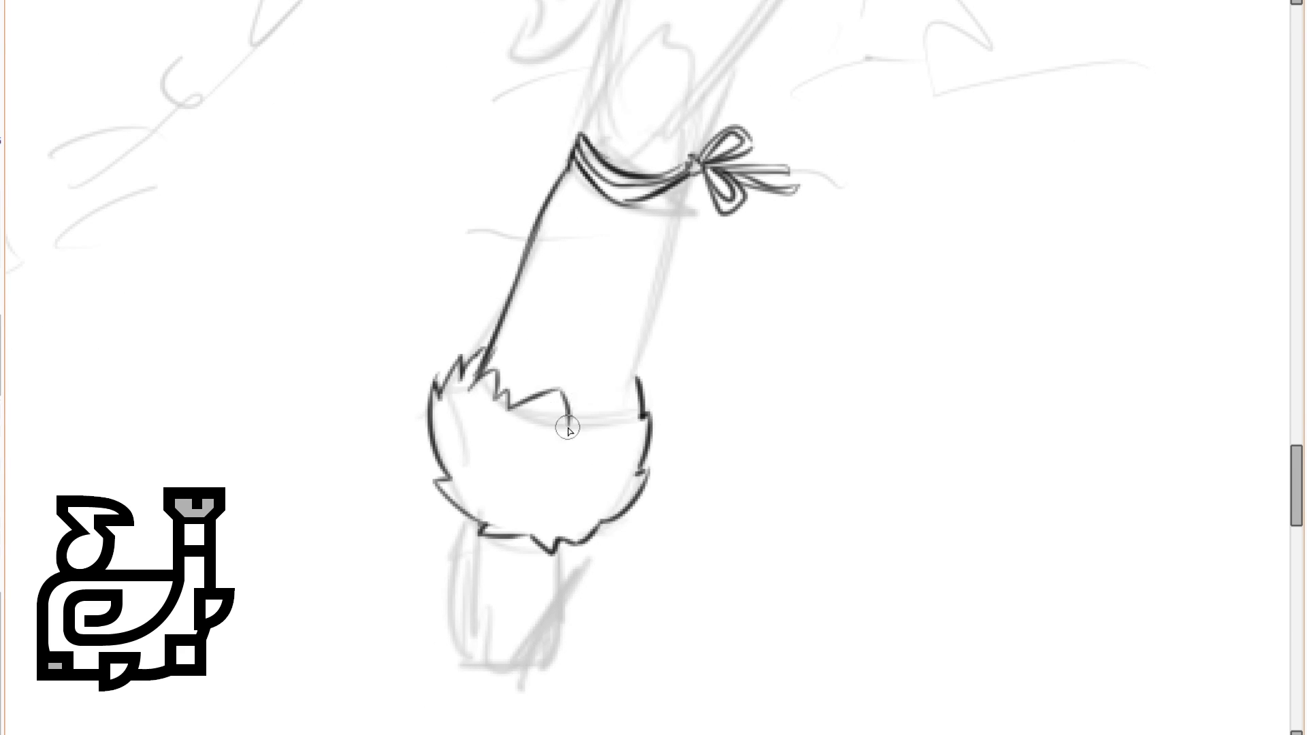
pyautogui.moveTo(653, 339); pyautogui.dragTo(684, 174)
pyautogui.scroll(2, 563, 475)
pyautogui.moveTo(442, 422); pyautogui.dragTo(457, 385)
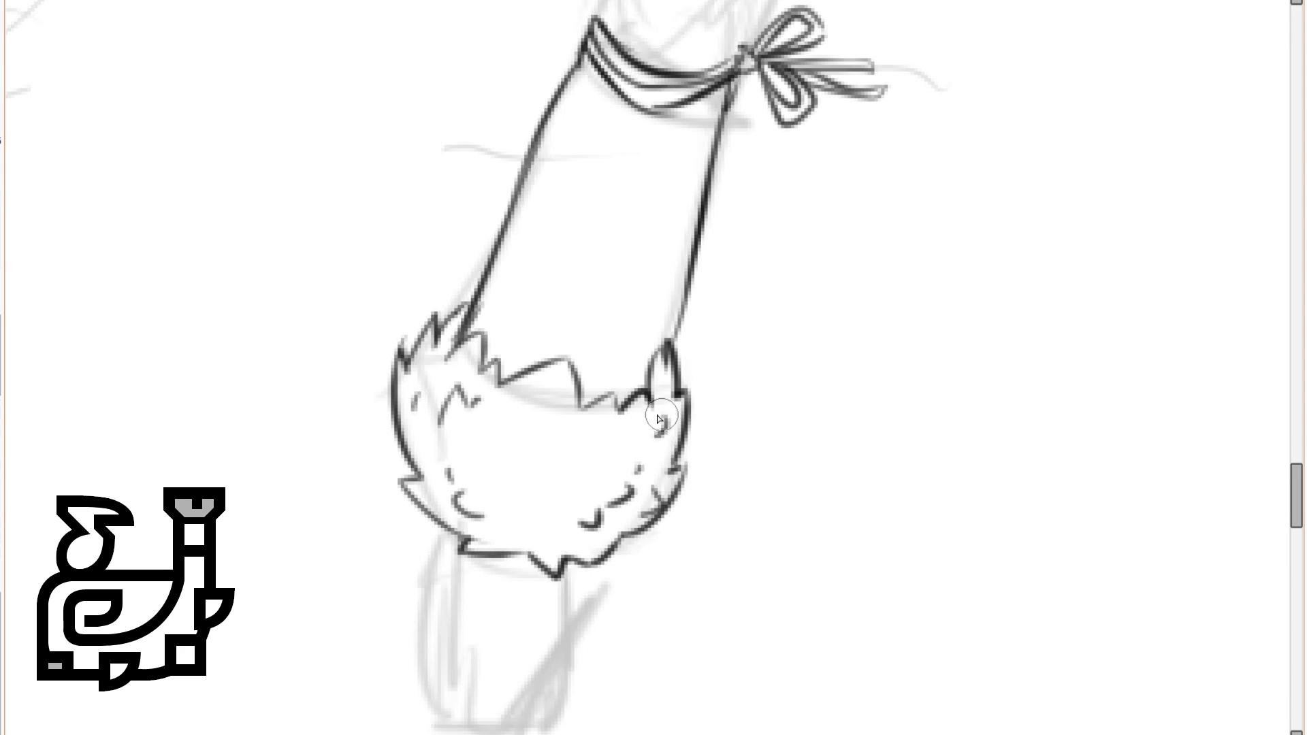
# Ink the bent leg's outer contour from the hip around the knee and back along the underside of the thigh.
pyautogui.scroll(3, 656, 437)
pyautogui.scroll(-2, 659, 451)
pyautogui.scroll(-3, 779, 297)
pyautogui.scroll(4, 806, 83)
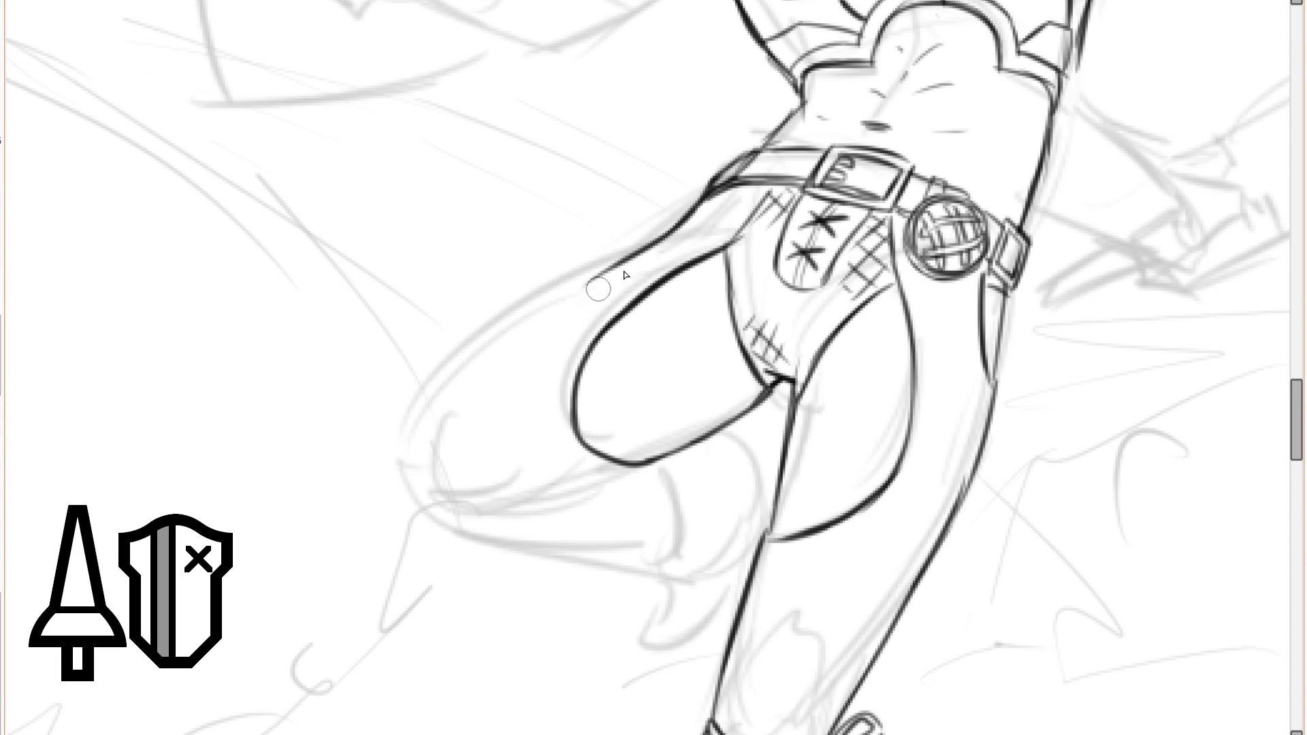
pyautogui.moveTo(681, 216); pyautogui.dragTo(428, 407)
pyautogui.moveTo(468, 354)
pyautogui.mouseDown()
pyautogui.moveTo(423, 509)
pyautogui.moveTo(525, 511)
pyautogui.mouseUp()
pyautogui.moveTo(511, 512)
pyautogui.mouseDown()
pyautogui.moveTo(631, 459)
pyautogui.moveTo(613, 470)
pyautogui.moveTo(647, 465)
pyautogui.mouseUp()
pyautogui.hotkey('ctrl', 'z')
pyautogui.hotkey('ctrl', 'z')
pyautogui.scroll(-2, 696, 425)
pyautogui.scroll(2, 727, 381)
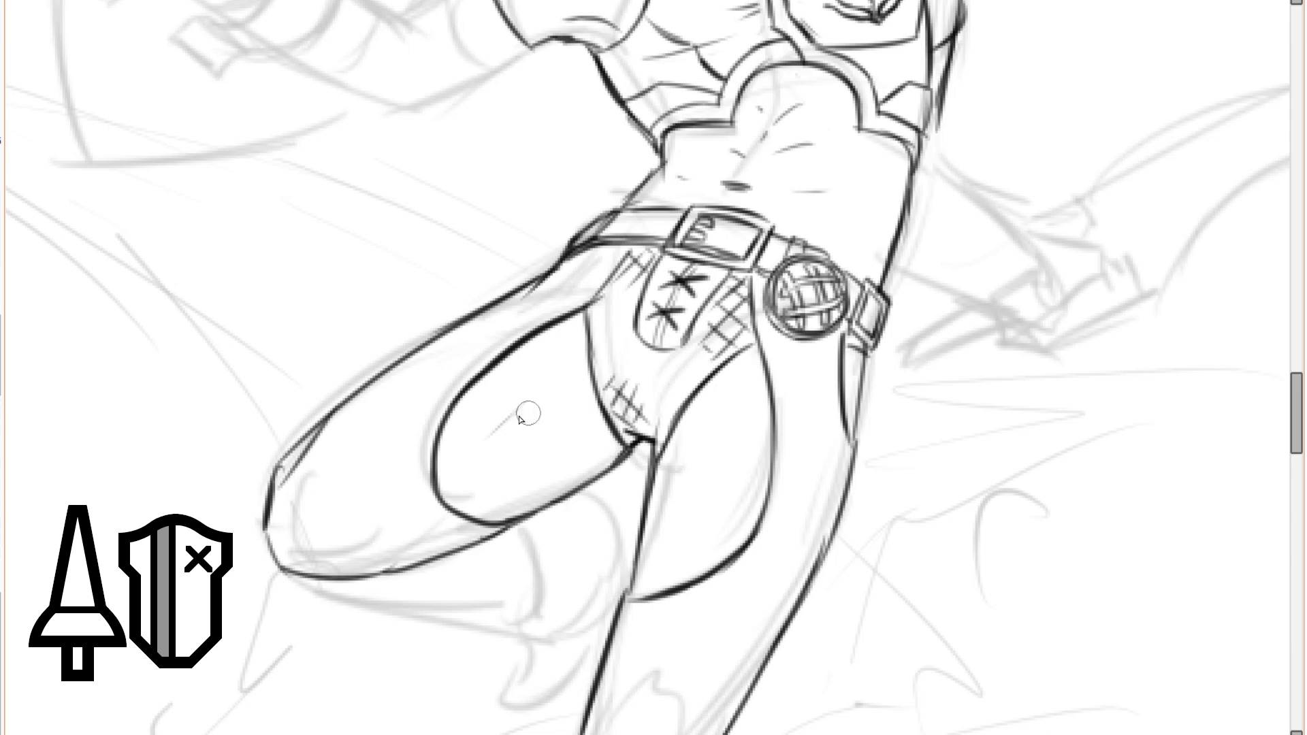
# Ink the shield arm's elbow and forearm contours and a double band around the upper arm below the shoulder guard.
pyautogui.scroll(-3, 715, 448)
pyautogui.scroll(5, 606, 272)
pyautogui.moveTo(615, 252)
pyautogui.mouseDown()
pyautogui.moveTo(552, 289)
pyautogui.moveTo(584, 386)
pyautogui.moveTo(630, 447)
pyautogui.mouseUp()
pyautogui.moveTo(693, 409)
pyautogui.mouseDown()
pyautogui.moveTo(642, 443)
pyautogui.moveTo(698, 414)
pyautogui.mouseUp()
pyautogui.moveTo(683, 413); pyautogui.dragTo(604, 271)
pyautogui.hotkey('ctrl', 'z')
pyautogui.moveTo(643, 439)
pyautogui.mouseDown()
pyautogui.moveTo(571, 296)
pyautogui.moveTo(471, 349)
pyautogui.mouseUp()
pyautogui.moveTo(471, 349); pyautogui.dragTo(519, 322)
pyautogui.moveTo(638, 449)
pyautogui.mouseDown()
pyautogui.moveTo(485, 516)
pyautogui.moveTo(644, 486)
pyautogui.mouseUp()
pyautogui.moveTo(623, 298)
pyautogui.mouseDown()
pyautogui.moveTo(566, 281)
pyautogui.moveTo(688, 328)
pyautogui.mouseUp()
pyautogui.moveTo(715, 262); pyautogui.dragTo(646, 304)
pyautogui.moveTo(657, 479)
pyautogui.mouseDown()
pyautogui.moveTo(565, 457)
pyautogui.moveTo(446, 371)
pyautogui.mouseUp()
pyautogui.hotkey('ctrl', 'z')
# Ink the outline of the sword arm's forearm guard, from the torso to the wrist.
pyautogui.scroll(-4, 531, 419)
pyautogui.scroll(3, 704, 371)
pyautogui.moveTo(554, 255); pyautogui.dragTo(714, 372)
pyautogui.moveTo(573, 169); pyautogui.dragTo(559, 248)
pyautogui.scroll(-3, 584, 268)
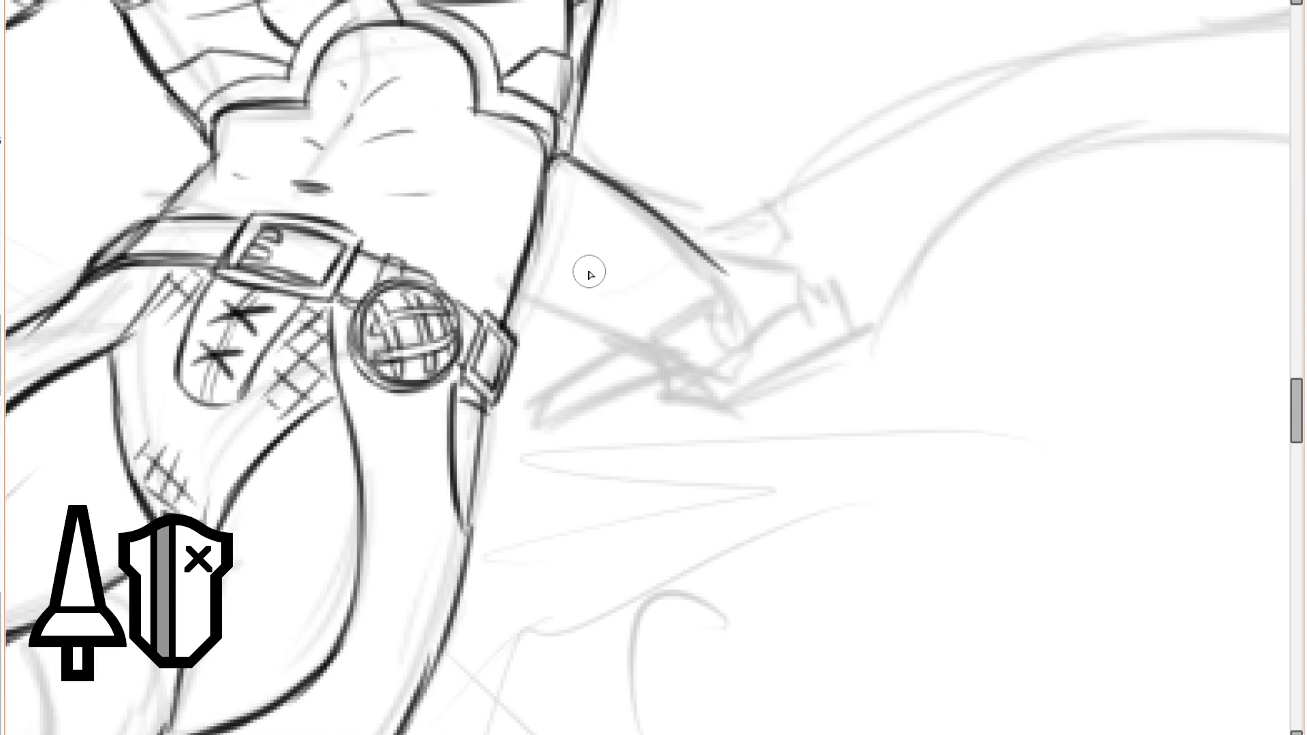
pyautogui.moveTo(541, 199)
pyautogui.mouseDown()
pyautogui.moveTo(689, 292)
pyautogui.moveTo(617, 339)
pyautogui.moveTo(489, 361)
pyautogui.mouseUp()
pyautogui.scroll(-3, 507, 306)
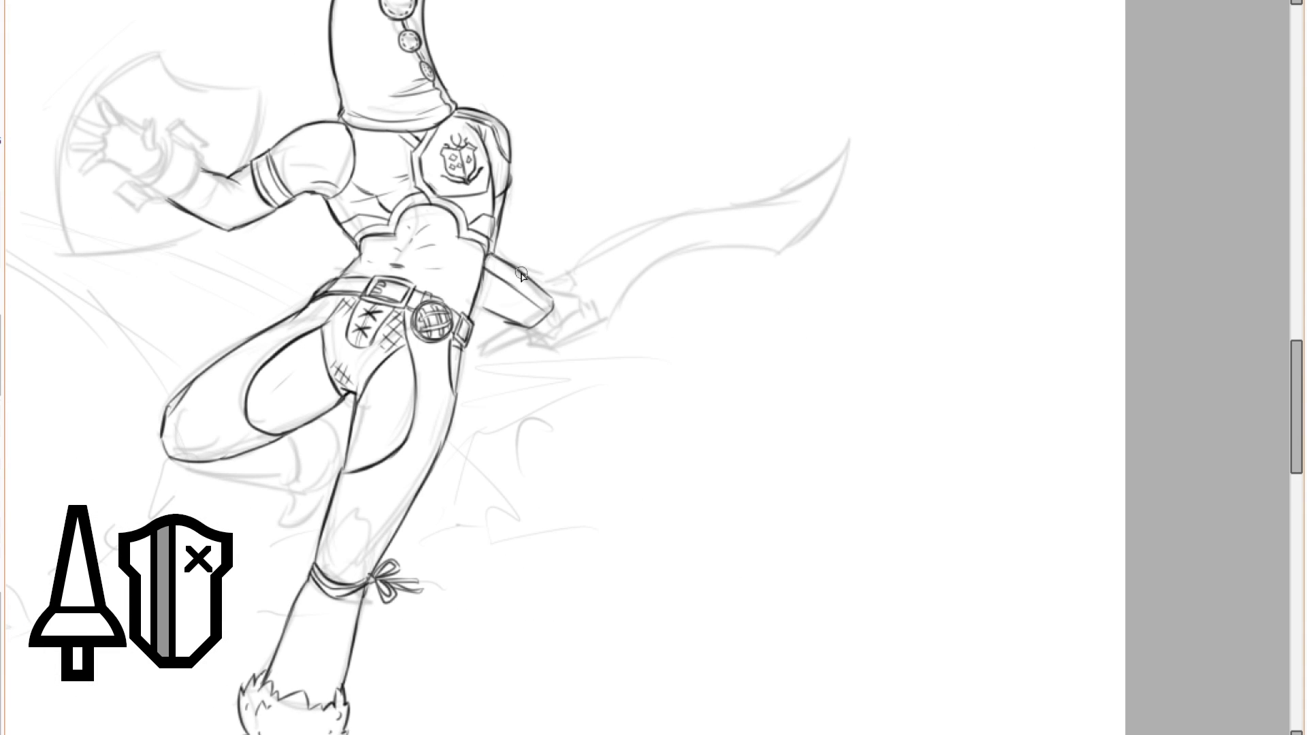
pyautogui.scroll(3, 575, 331)
# Draw the laced opening along the sword arm's forearm guard and fill it with crossed X-shaped laces.
pyautogui.moveTo(427, 260); pyautogui.dragTo(584, 310)
pyautogui.moveTo(546, 264)
pyautogui.mouseDown()
pyautogui.moveTo(546, 313)
pyautogui.moveTo(627, 279)
pyautogui.mouseUp()
pyautogui.hotkey('ctrl', 'z')
pyautogui.moveTo(540, 267); pyautogui.dragTo(557, 315)
pyautogui.moveTo(572, 289); pyautogui.dragTo(542, 311)
pyautogui.moveTo(516, 252); pyautogui.dragTo(538, 299)
pyautogui.moveTo(531, 258); pyautogui.dragTo(496, 292)
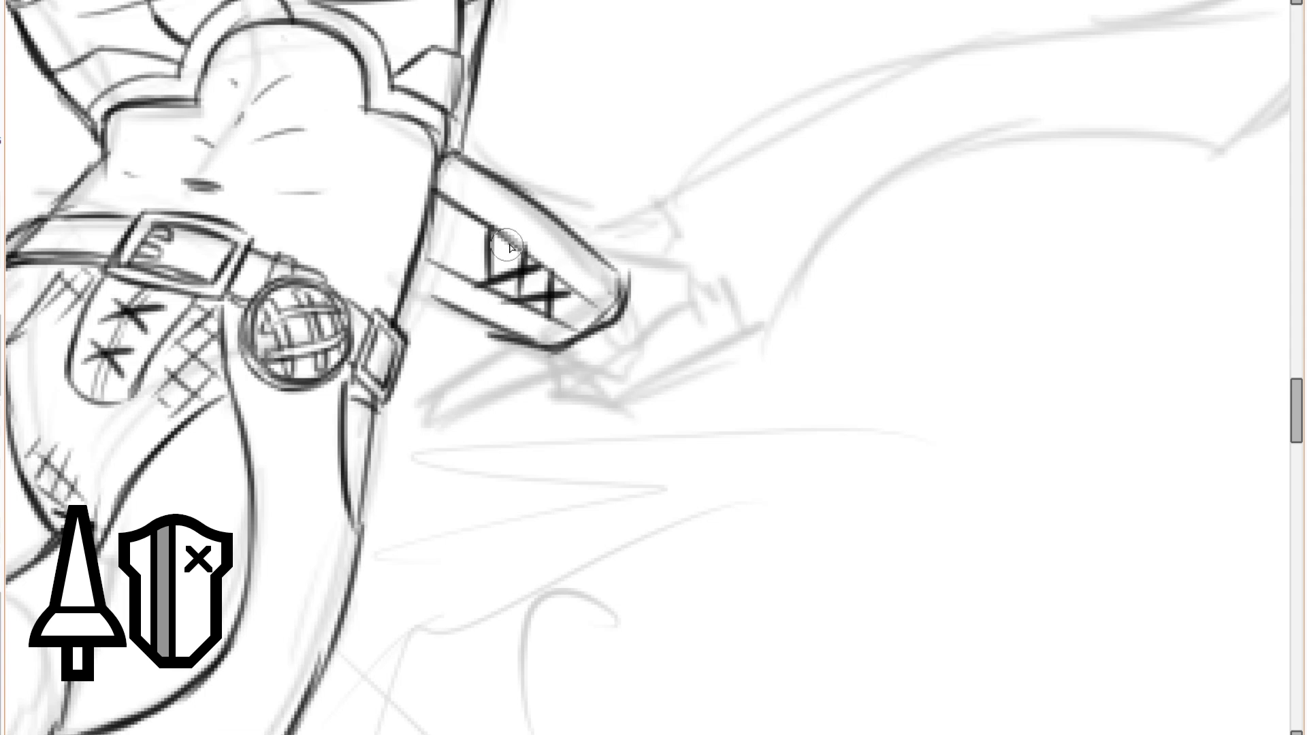
pyautogui.moveTo(480, 212); pyautogui.dragTo(427, 267)
pyautogui.moveTo(436, 198); pyautogui.dragTo(476, 253)
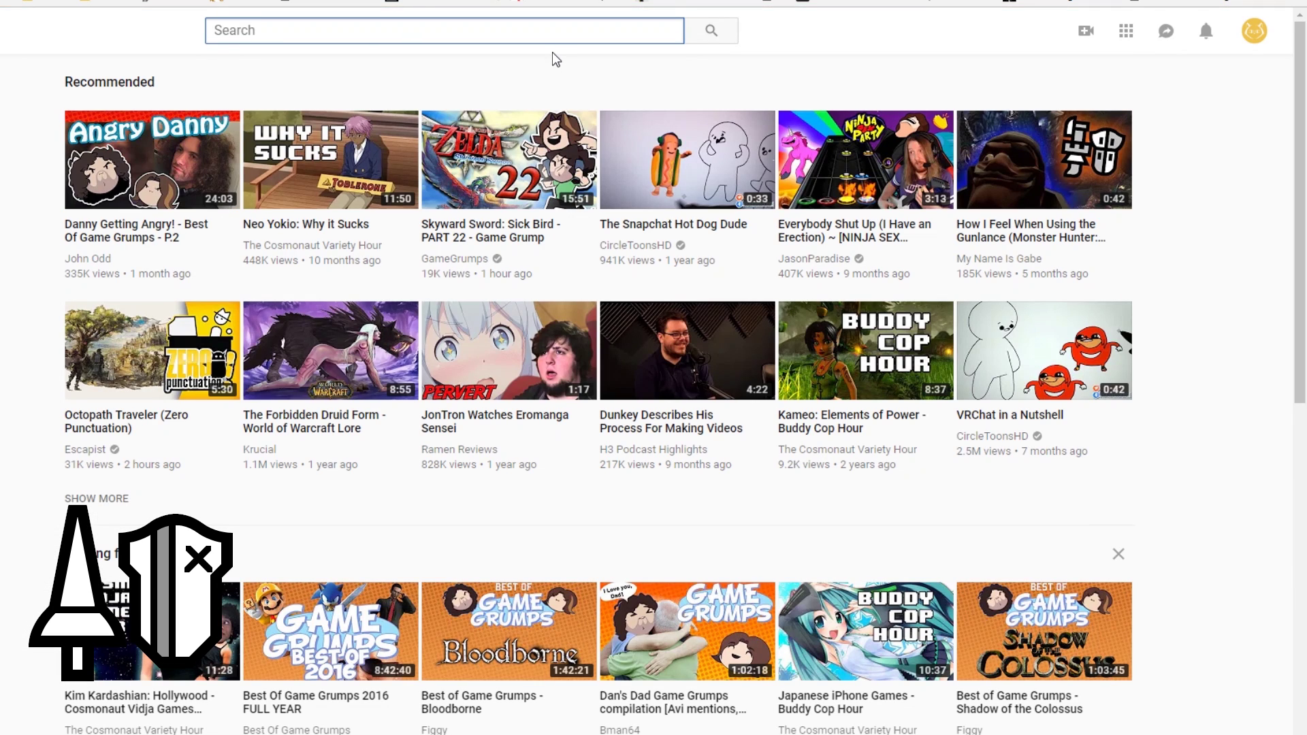
# Switch to YouTube and enter "best of" in the video search.
pyautogui.write('best of')
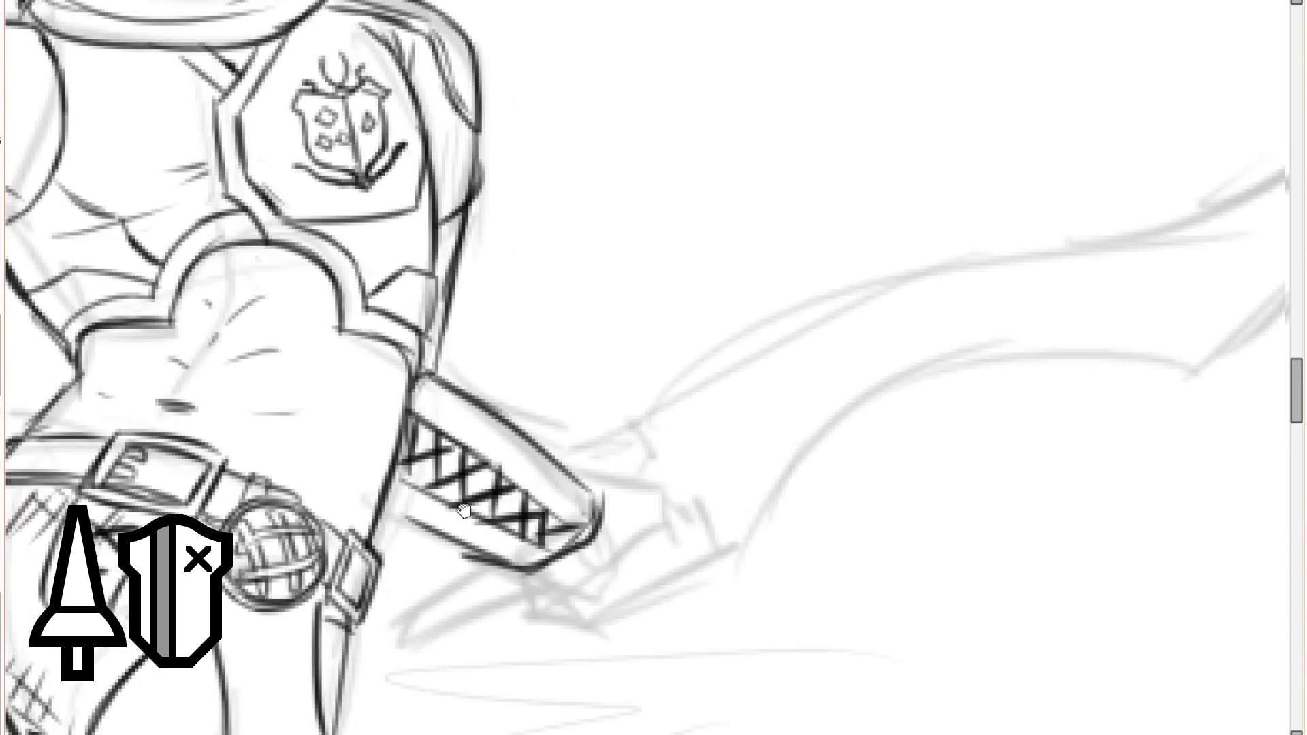
# Extend the laced forearm's lower edge to the torso and ink the clenched sword hand with its curled fingers.
pyautogui.moveTo(464, 510); pyautogui.dragTo(446, 486)
pyautogui.moveTo(366, 484)
pyautogui.mouseDown()
pyautogui.moveTo(418, 505)
pyautogui.moveTo(507, 451)
pyautogui.moveTo(581, 432)
pyautogui.mouseUp()
pyautogui.scroll(-2, 575, 527)
pyautogui.scroll(2, 647, 587)
pyautogui.moveTo(580, 432)
pyautogui.mouseDown()
pyautogui.moveTo(537, 383)
pyautogui.moveTo(509, 386)
pyautogui.mouseUp()
pyautogui.moveTo(481, 516); pyautogui.dragTo(441, 503)
pyautogui.moveTo(442, 493)
pyautogui.mouseDown()
pyautogui.moveTo(468, 482)
pyautogui.moveTo(511, 505)
pyautogui.moveTo(475, 463)
pyautogui.moveTo(449, 493)
pyautogui.mouseUp()
pyautogui.hotkey('shift', 'e')
pyautogui.press('p')
pyautogui.moveTo(464, 454)
pyautogui.mouseDown()
pyautogui.moveTo(474, 480)
pyautogui.moveTo(507, 464)
pyautogui.mouseUp()
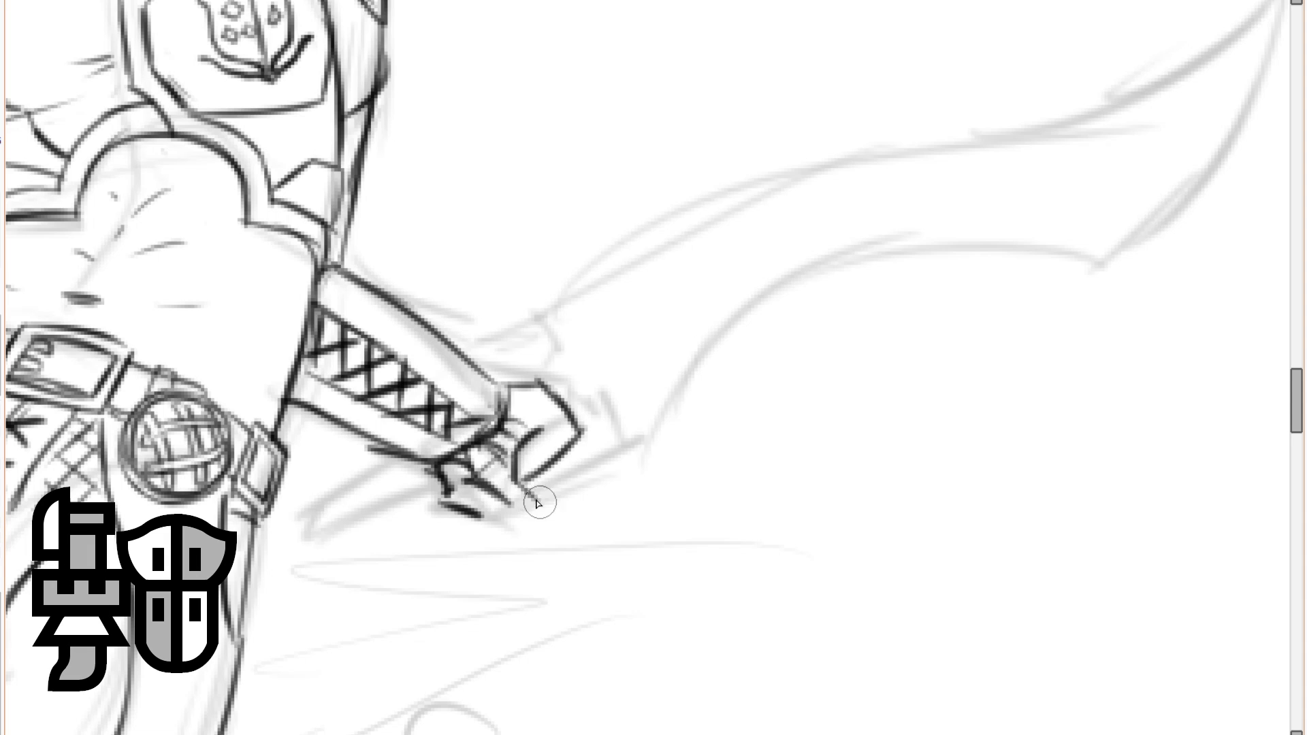
pyautogui.scroll(-3, 518, 516)
pyautogui.scroll(2, 510, 403)
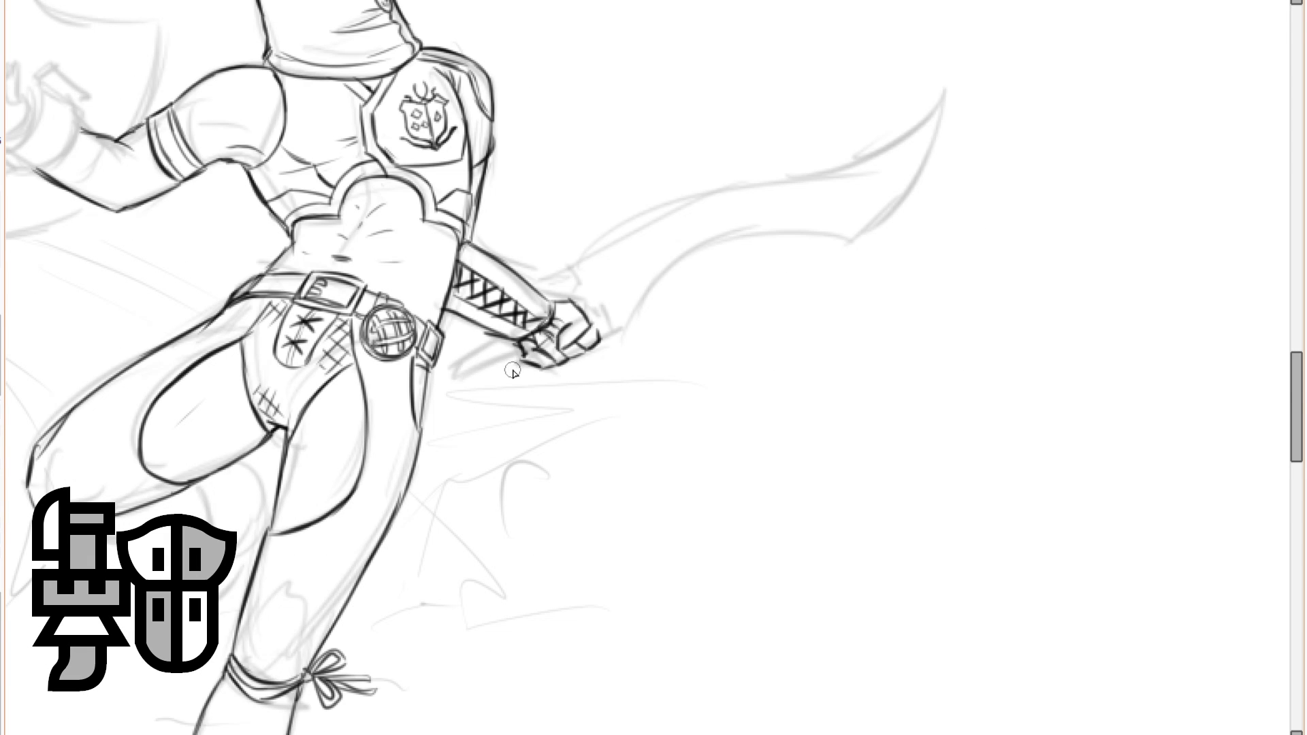
# Erase stray lines around the sword hand and add contour strokes beside the fist.
pyautogui.scroll(2, 532, 320)
pyautogui.hotkey('shift', 'e')
pyautogui.moveTo(494, 332)
pyautogui.mouseDown()
pyautogui.moveTo(542, 294)
pyautogui.moveTo(523, 304)
pyautogui.mouseUp()
pyautogui.press('p')
pyautogui.moveTo(457, 339)
pyautogui.mouseDown()
pyautogui.moveTo(524, 248)
pyautogui.moveTo(579, 289)
pyautogui.mouseUp()
pyautogui.moveTo(442, 341); pyautogui.dragTo(535, 373)
pyautogui.scroll(-4, 497, 338)
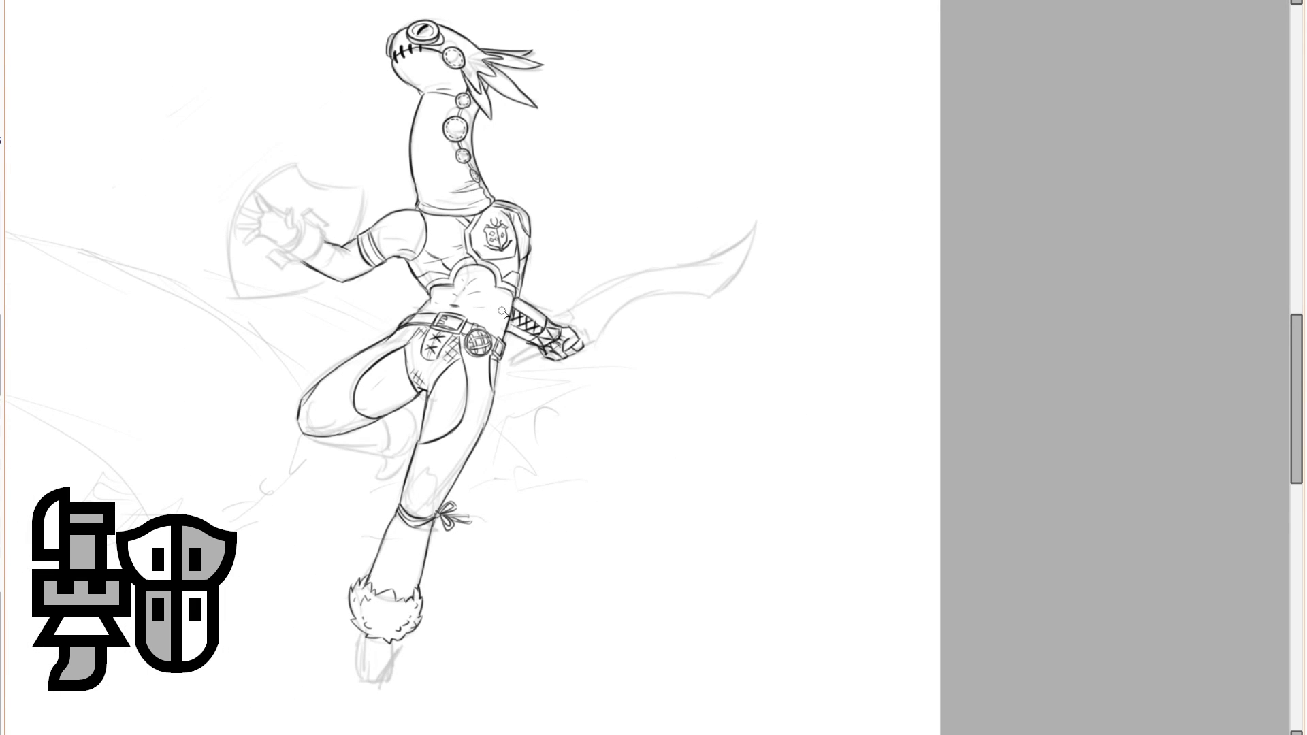
# Ink a jagged double trim line down the standing leg's trouser from the belt toward the knee tie.
pyautogui.scroll(3, 478, 296)
pyautogui.moveTo(577, 313)
pyautogui.mouseDown()
pyautogui.moveTo(578, 242)
pyautogui.moveTo(565, 382)
pyautogui.moveTo(591, 253)
pyautogui.mouseUp()
pyautogui.moveTo(594, 238); pyautogui.dragTo(529, 355)
pyautogui.moveTo(541, 358); pyautogui.dragTo(591, 240)
pyautogui.moveTo(583, 236)
pyautogui.mouseDown()
pyautogui.moveTo(524, 280)
pyautogui.moveTo(466, 423)
pyautogui.mouseUp()
pyautogui.moveTo(477, 430)
pyautogui.mouseDown()
pyautogui.moveTo(665, 132)
pyautogui.moveTo(631, 311)
pyautogui.mouseUp()
pyautogui.moveTo(630, 312)
pyautogui.mouseDown()
pyautogui.moveTo(644, 255)
pyautogui.moveTo(640, 124)
pyautogui.mouseUp()
# Continue the jagged trim on the standing leg's lower part, framing an opening between the knee tie and the fur cuff.
pyautogui.scroll(-2, 640, 124)
pyautogui.scroll(2, 565, 327)
pyautogui.moveTo(566, 236)
pyautogui.mouseDown()
pyautogui.moveTo(504, 331)
pyautogui.moveTo(545, 306)
pyautogui.moveTo(552, 407)
pyautogui.moveTo(599, 306)
pyautogui.moveTo(605, 252)
pyautogui.mouseUp()
pyautogui.scroll(-3, 594, 208)
pyautogui.scroll(4, 549, 75)
# Ink the bent leg's shin and the jagged edges of the fur cuff behind the knee.
pyautogui.moveTo(278, 351); pyautogui.dragTo(436, 348)
pyautogui.moveTo(330, 367); pyautogui.dragTo(435, 346)
pyautogui.scroll(-2, 539, 289)
pyautogui.scroll(2, 542, 327)
pyautogui.moveTo(361, 313)
pyautogui.mouseDown()
pyautogui.moveTo(575, 358)
pyautogui.moveTo(531, 364)
pyautogui.mouseUp()
pyautogui.moveTo(616, 337)
pyautogui.mouseDown()
pyautogui.moveTo(585, 265)
pyautogui.moveTo(588, 221)
pyautogui.mouseUp()
pyautogui.moveTo(613, 361)
pyautogui.mouseDown()
pyautogui.moveTo(600, 384)
pyautogui.moveTo(663, 383)
pyautogui.mouseUp()
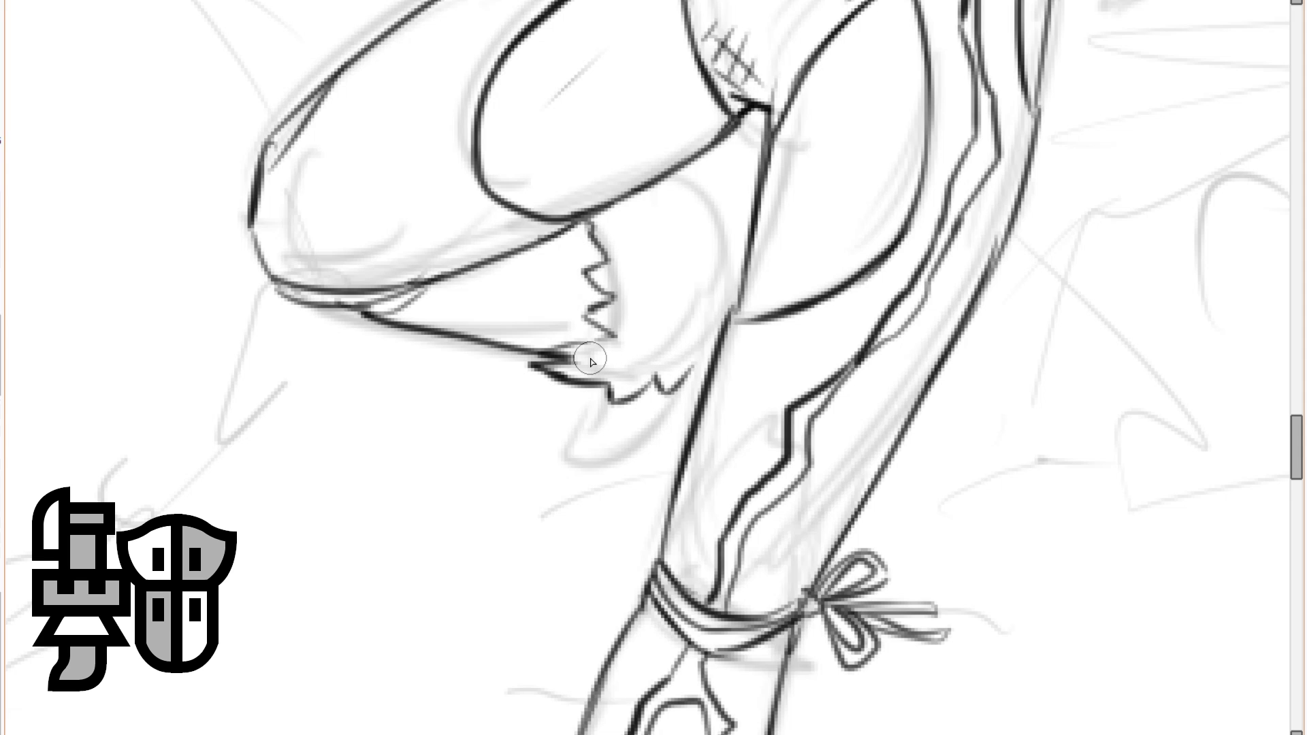
# Close the bent leg's fur cuff outline, add fur tufts inside it and ink the foot below.
pyautogui.moveTo(531, 427); pyautogui.dragTo(487, 390)
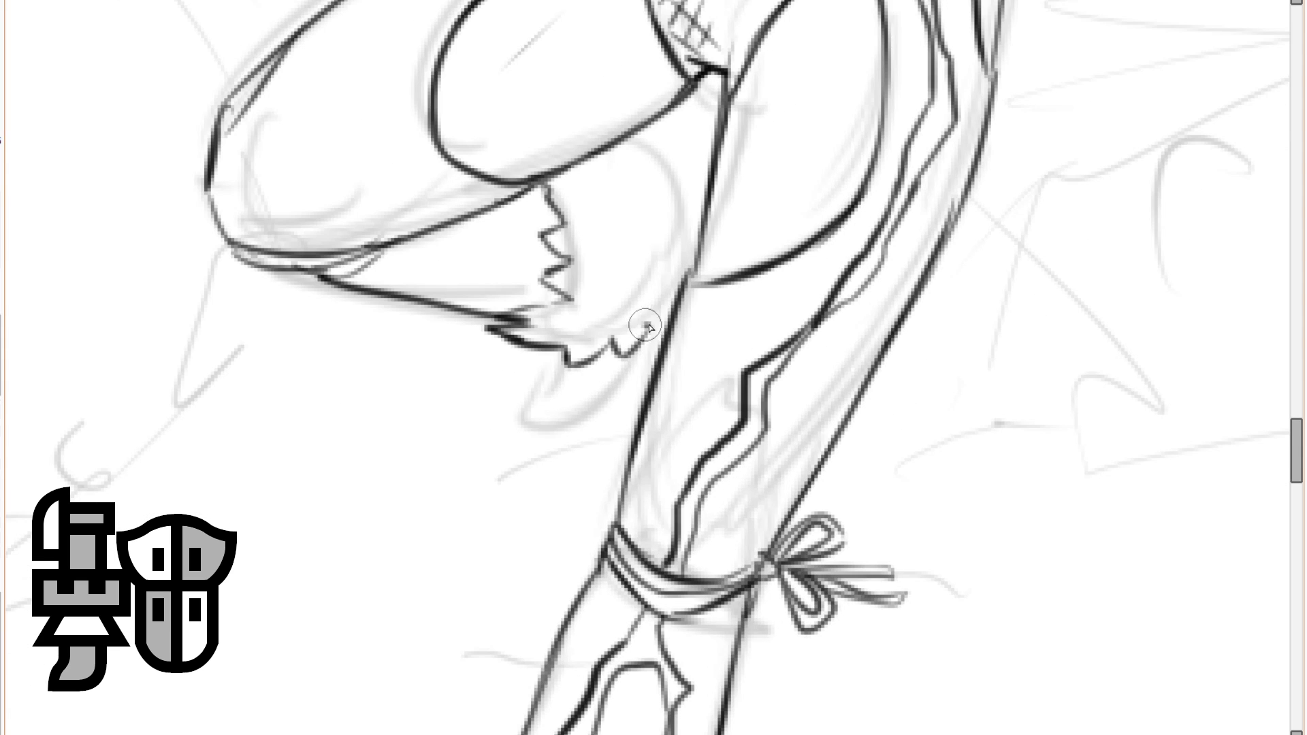
pyautogui.moveTo(614, 140)
pyautogui.mouseDown()
pyautogui.moveTo(684, 218)
pyautogui.moveTo(691, 272)
pyautogui.mouseUp()
pyautogui.moveTo(616, 319); pyautogui.dragTo(569, 307)
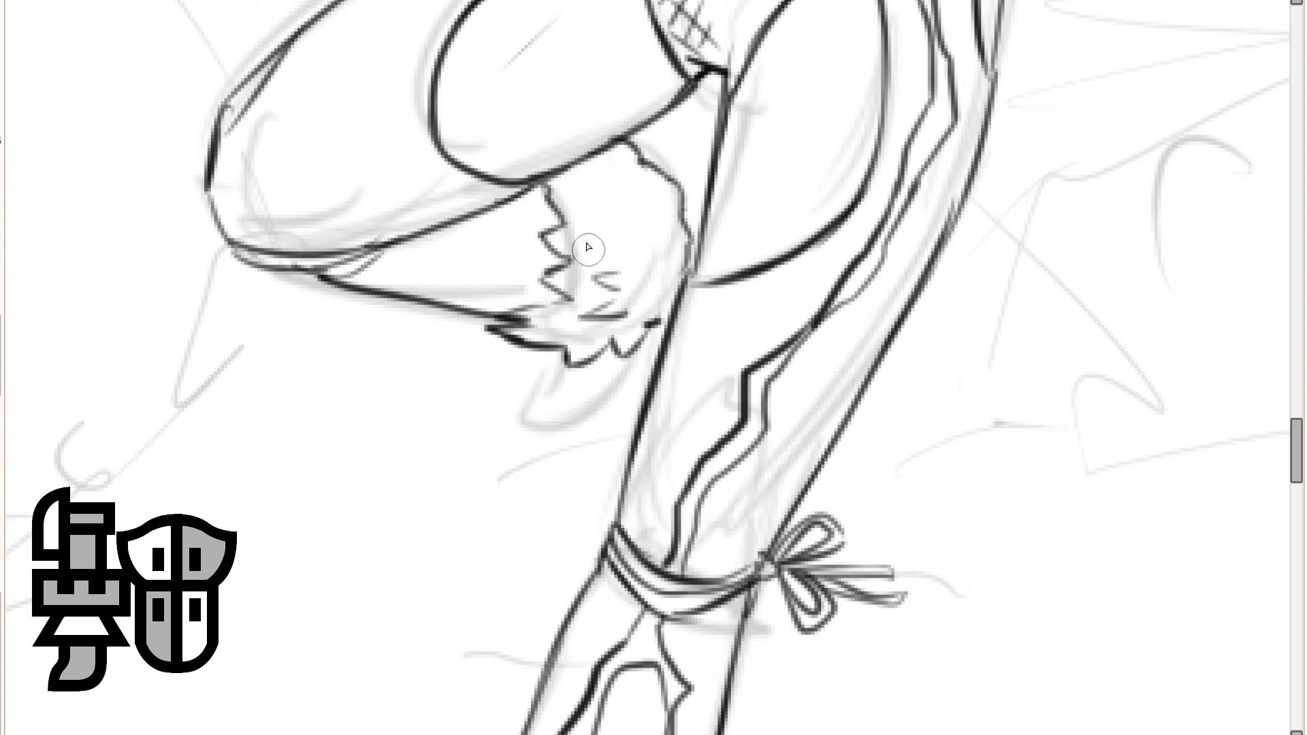
pyautogui.scroll(-10, 586, 286)
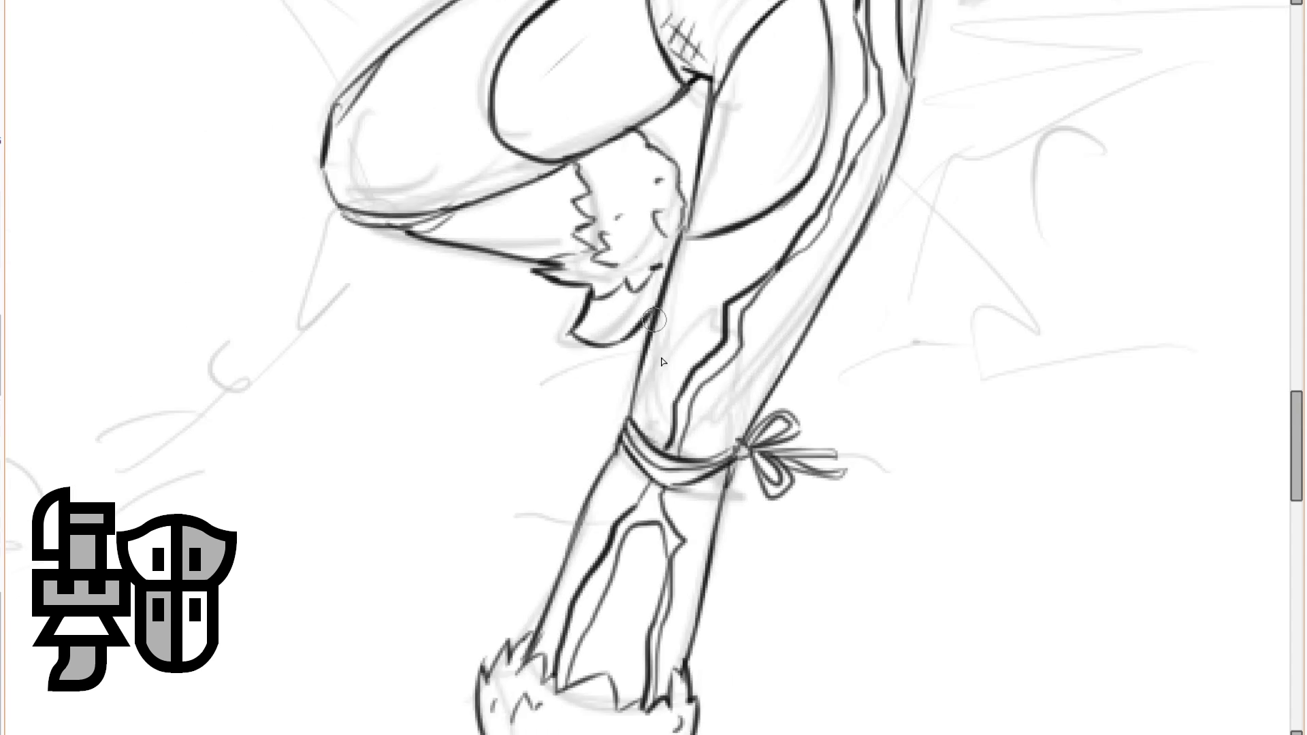
# Outline the standing foot below its fur cuff with a rounded toe and a thin sole line.
pyautogui.moveTo(574, 223)
pyautogui.mouseDown()
pyautogui.moveTo(582, 398)
pyautogui.moveTo(700, 307)
pyautogui.moveTo(700, 265)
pyautogui.mouseUp()
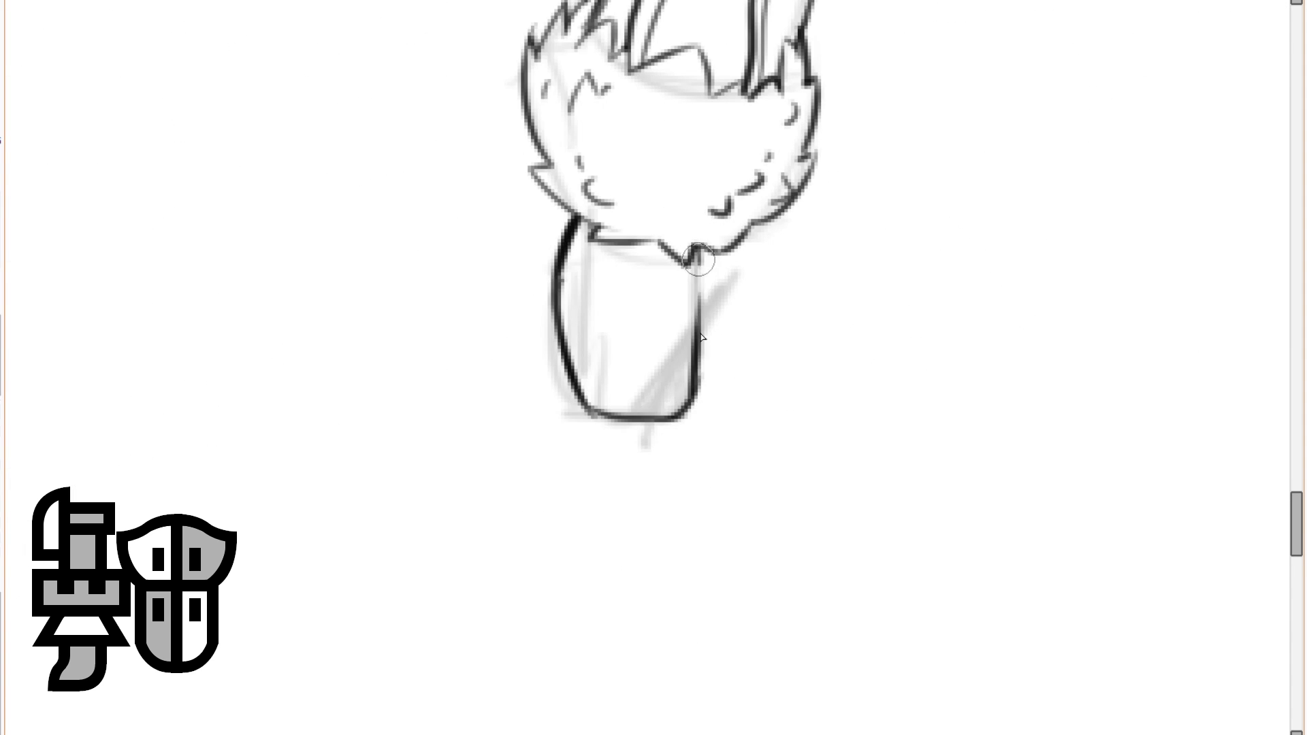
pyautogui.scroll(-3, 634, 453)
pyautogui.scroll(3, 616, 463)
pyautogui.moveTo(526, 447); pyautogui.dragTo(647, 436)
pyautogui.moveTo(576, 460); pyautogui.dragTo(508, 280)
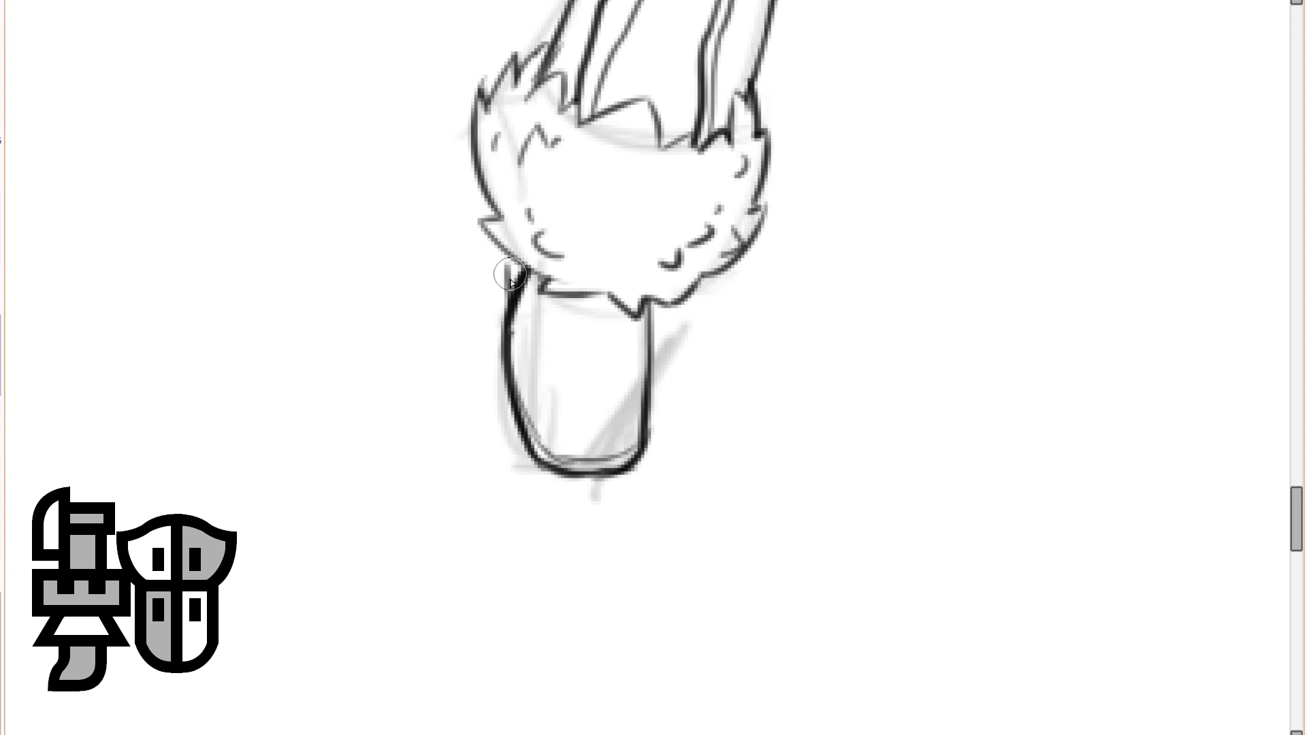
pyautogui.scroll(-6, 586, 130)
pyautogui.scroll(5, 607, 100)
pyautogui.scroll(-1, 282, 427)
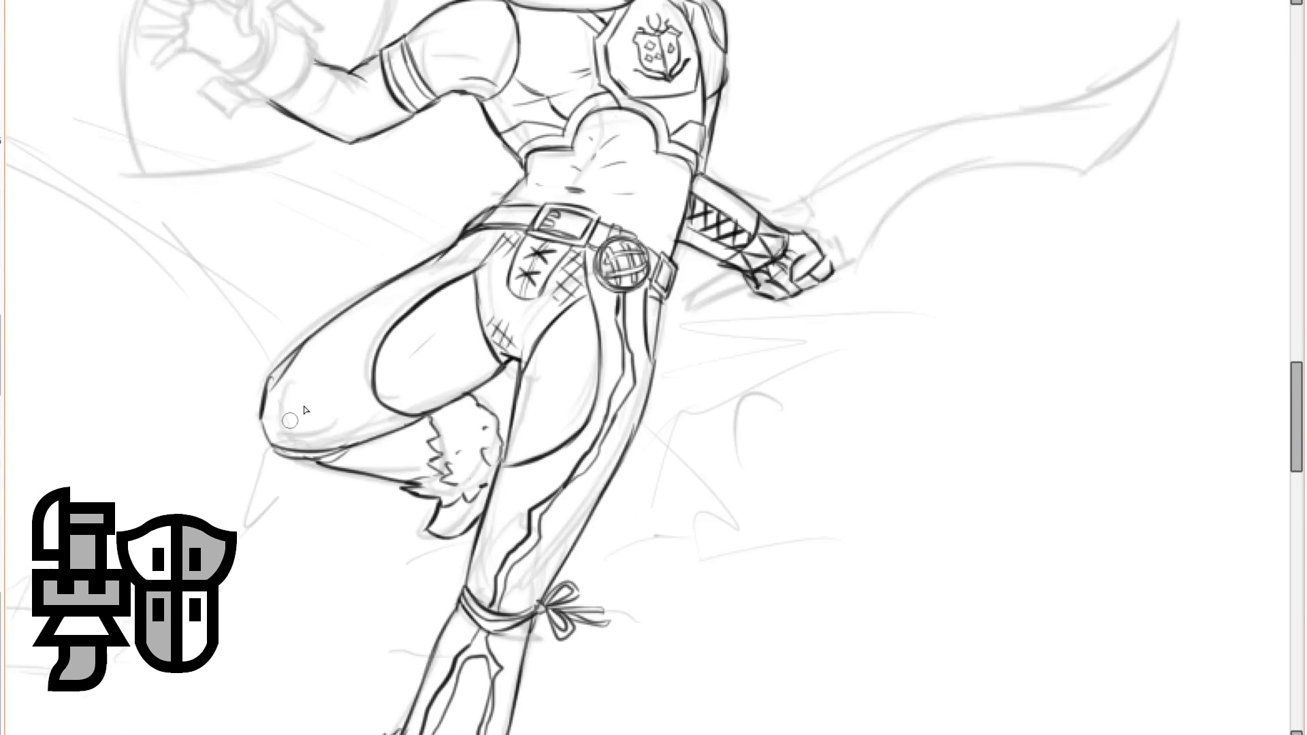
# Strengthen the standing leg's contours and add short crease strokes above the knee tie.
pyautogui.scroll(1, 671, 583)
pyautogui.moveTo(411, 435); pyautogui.dragTo(391, 520)
pyautogui.moveTo(393, 597); pyautogui.dragTo(388, 550)
pyautogui.moveTo(377, 533); pyautogui.dragTo(418, 385)
pyautogui.moveTo(418, 385)
pyautogui.mouseDown()
pyautogui.moveTo(448, 302)
pyautogui.moveTo(425, 410)
pyautogui.mouseUp()
pyautogui.moveTo(514, 566)
pyautogui.mouseDown()
pyautogui.moveTo(518, 483)
pyautogui.moveTo(648, 289)
pyautogui.mouseUp()
pyautogui.scroll(-3, 652, 392)
pyautogui.scroll(3, 638, 379)
pyautogui.moveTo(672, 235); pyautogui.dragTo(607, 407)
pyautogui.moveTo(638, 323)
pyautogui.mouseDown()
pyautogui.moveTo(579, 475)
pyautogui.moveTo(544, 489)
pyautogui.moveTo(519, 534)
pyautogui.mouseUp()
pyautogui.hotkey('ctrl', 'z')
pyautogui.moveTo(594, 441); pyautogui.dragTo(518, 520)
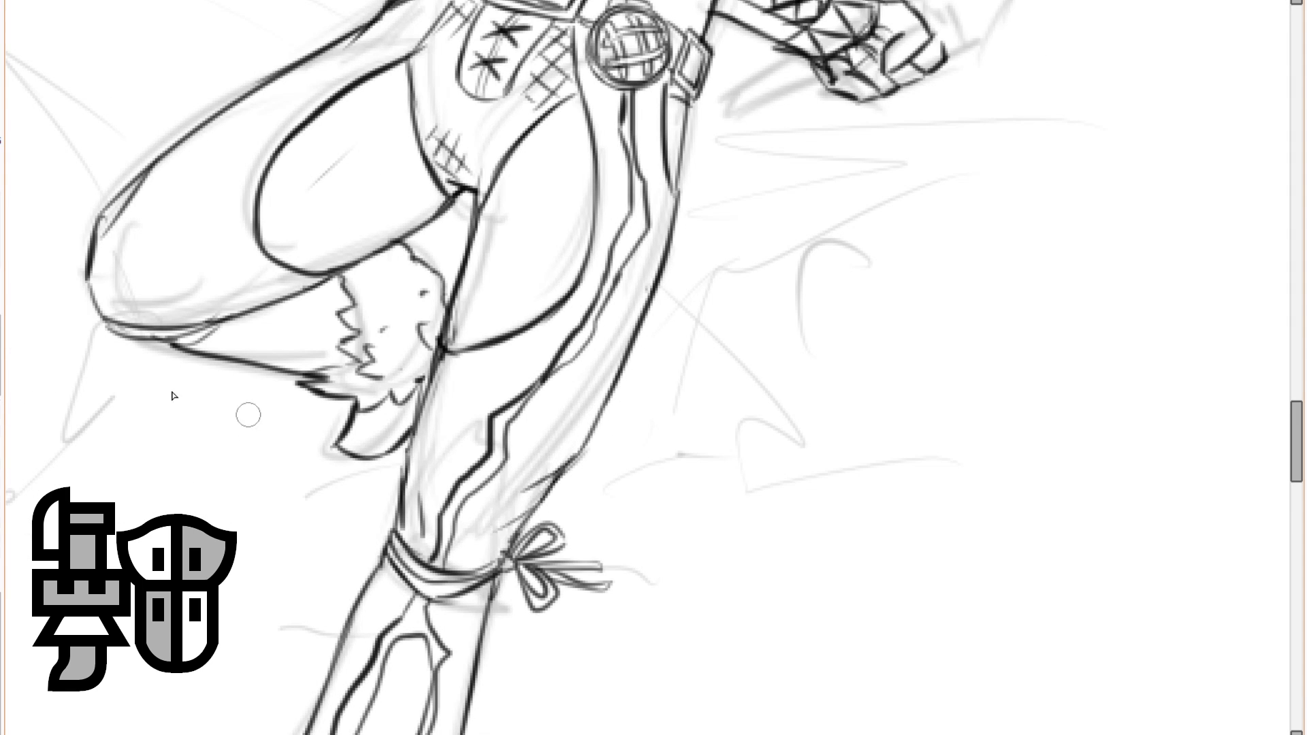
# Ink the jagged double trim line along the bent leg's thigh from the knee up to the belt.
pyautogui.moveTo(163, 254); pyautogui.dragTo(200, 364)
pyautogui.moveTo(177, 441); pyautogui.dragTo(249, 437)
pyautogui.moveTo(401, 415)
pyautogui.mouseDown()
pyautogui.moveTo(380, 392)
pyautogui.moveTo(415, 380)
pyautogui.mouseUp()
pyautogui.moveTo(436, 136)
pyautogui.mouseDown()
pyautogui.moveTo(523, 176)
pyautogui.moveTo(290, 335)
pyautogui.moveTo(229, 470)
pyautogui.moveTo(355, 294)
pyautogui.mouseUp()
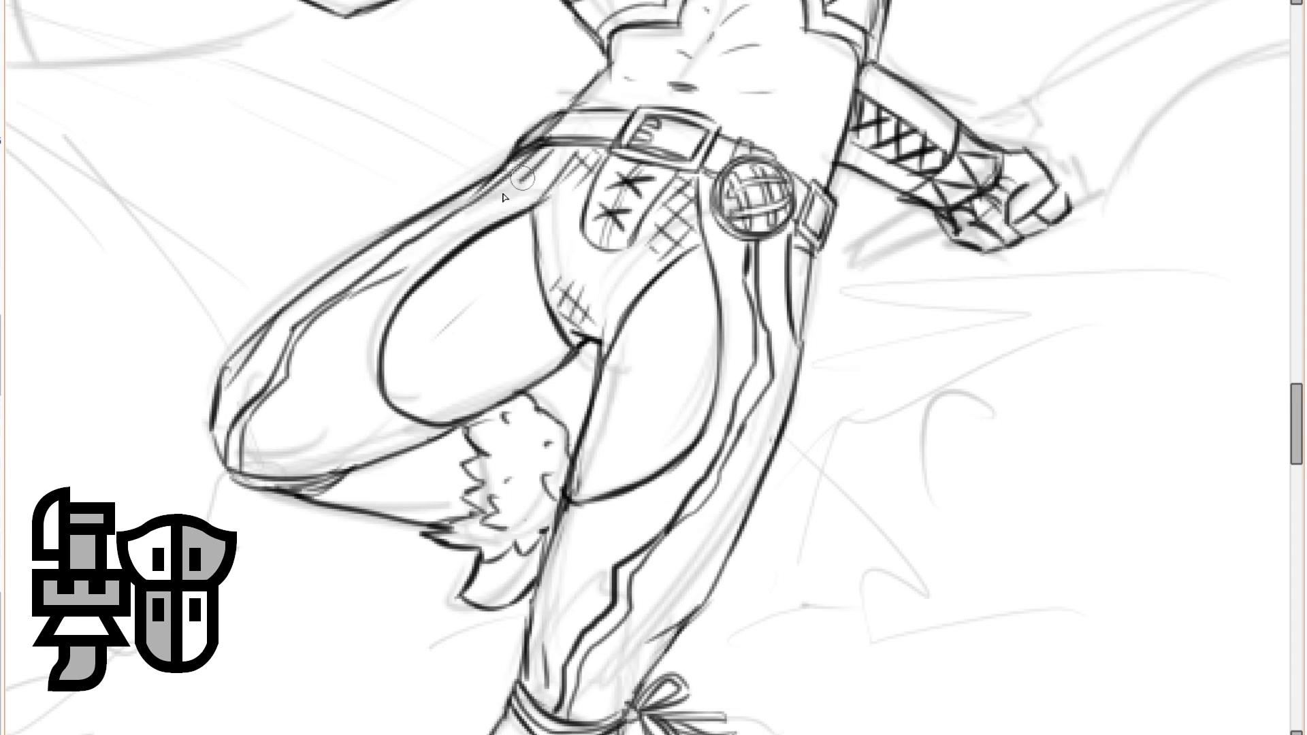
pyautogui.scroll(-6, 476, 231)
pyautogui.scroll(6, 494, 237)
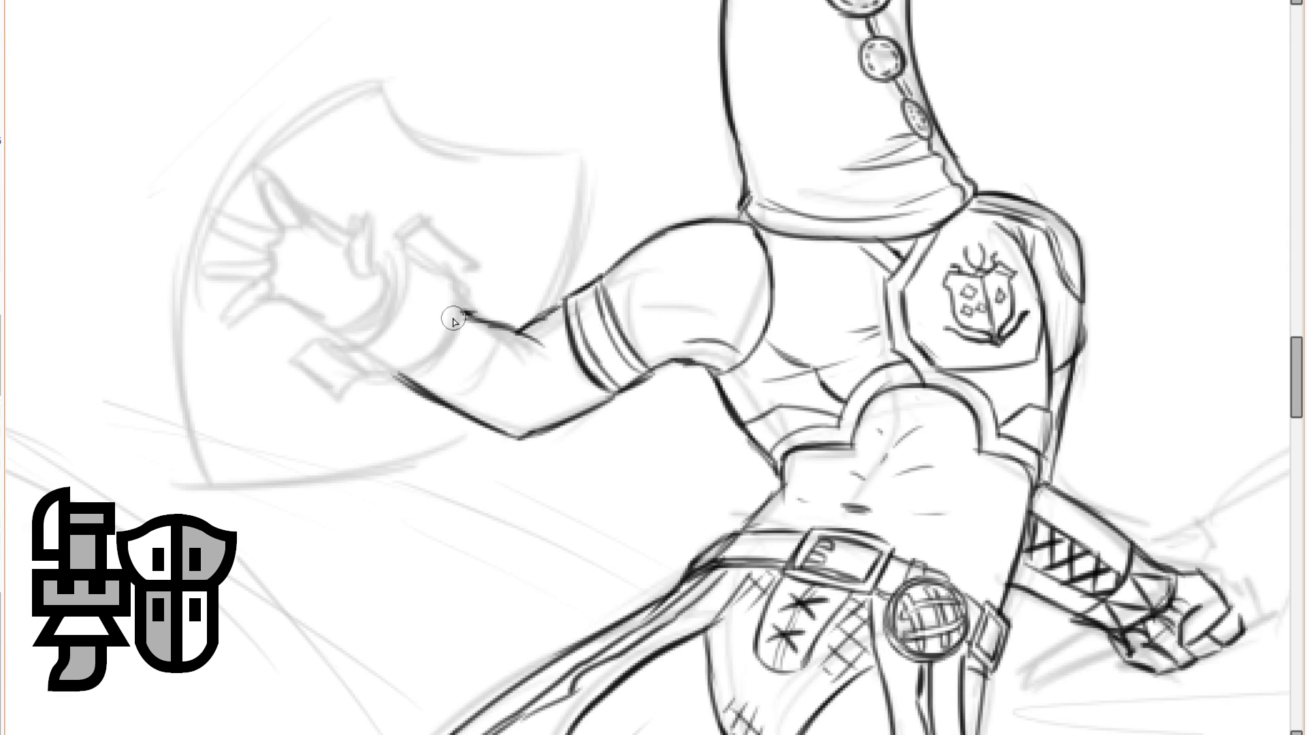
# Ink the shield arm's wristband curves and the rectangular upper strap end.
pyautogui.moveTo(426, 293); pyautogui.dragTo(516, 287)
pyautogui.scroll(2, 563, 300)
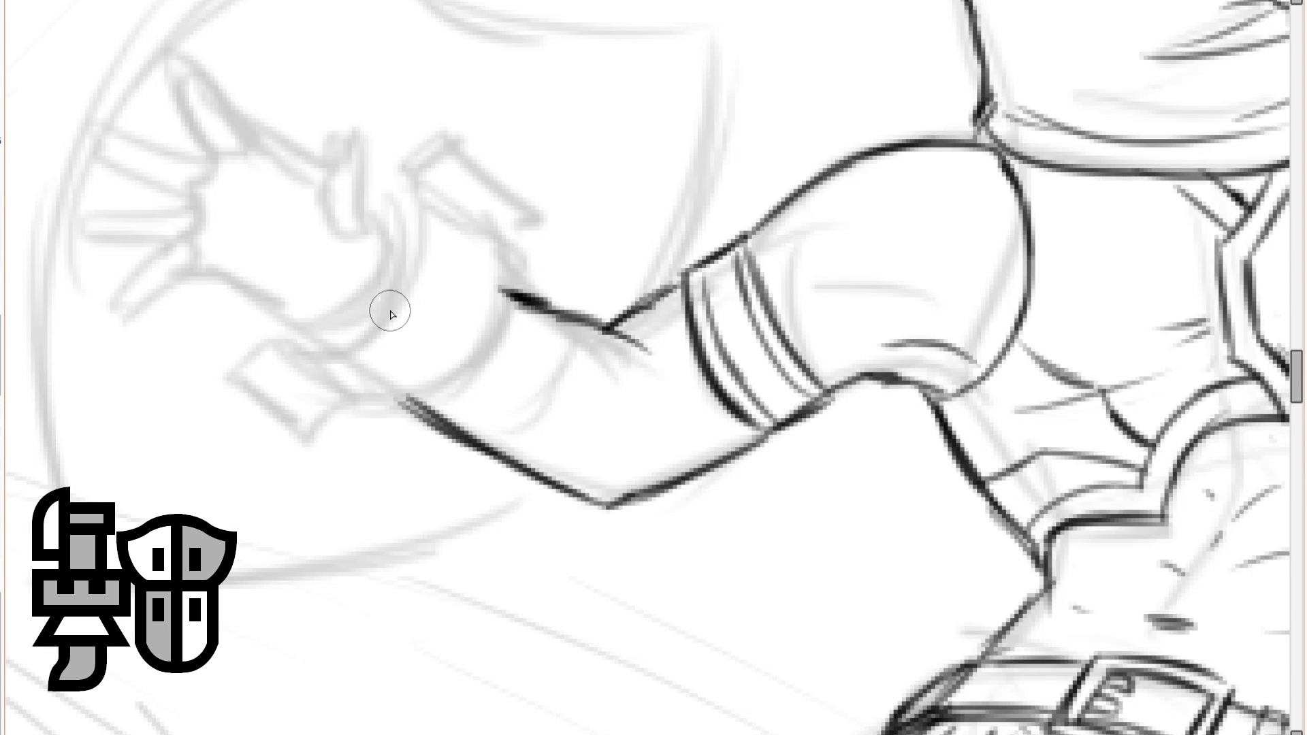
pyautogui.moveTo(156, 436); pyautogui.dragTo(223, 445)
pyautogui.moveTo(410, 414)
pyautogui.mouseDown()
pyautogui.moveTo(545, 376)
pyautogui.moveTo(568, 333)
pyautogui.moveTo(564, 245)
pyautogui.mouseUp()
pyautogui.hotkey('ctrl', 'z')
pyautogui.moveTo(348, 351)
pyautogui.mouseDown()
pyautogui.moveTo(452, 331)
pyautogui.moveTo(470, 178)
pyautogui.mouseUp()
pyautogui.moveTo(482, 198)
pyautogui.mouseDown()
pyautogui.moveTo(566, 245)
pyautogui.moveTo(498, 131)
pyautogui.mouseUp()
pyautogui.moveTo(499, 131)
pyautogui.mouseDown()
pyautogui.moveTo(584, 189)
pyautogui.moveTo(566, 231)
pyautogui.mouseUp()
# Ink the rectangular lower strap end, the palm's lower edge and the two lowest fingers of the shield hand.
pyautogui.moveTo(348, 355)
pyautogui.mouseDown()
pyautogui.moveTo(432, 405)
pyautogui.moveTo(301, 393)
pyautogui.mouseUp()
pyautogui.moveTo(306, 391)
pyautogui.mouseDown()
pyautogui.moveTo(391, 454)
pyautogui.moveTo(426, 411)
pyautogui.mouseUp()
pyautogui.moveTo(377, 344)
pyautogui.mouseDown()
pyautogui.moveTo(437, 400)
pyautogui.moveTo(233, 362)
pyautogui.moveTo(204, 275)
pyautogui.moveTo(255, 339)
pyautogui.moveTo(310, 310)
pyautogui.mouseUp()
pyautogui.moveTo(318, 309); pyautogui.dragTo(328, 342)
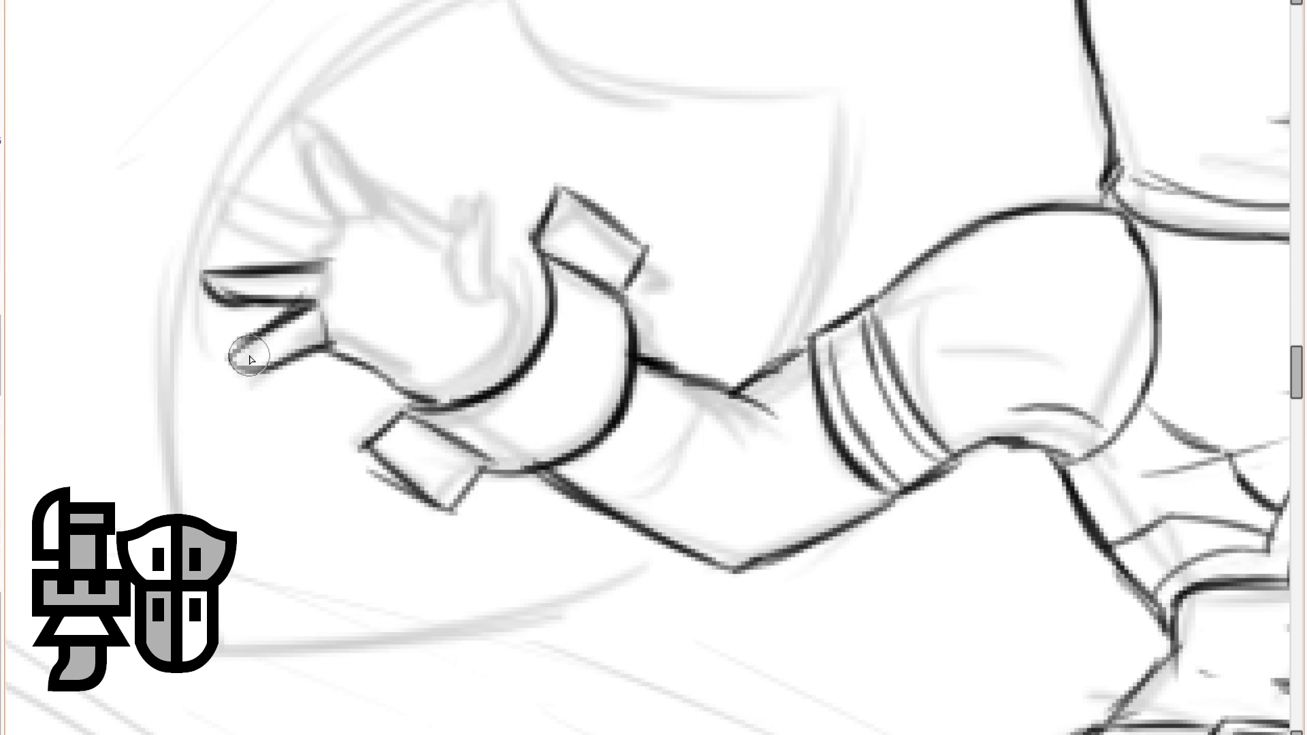
# Ink the shield hand's remaining fingers and undo the last faulty strokes.
pyautogui.scroll(1, 174, 340)
pyautogui.moveTo(365, 284); pyautogui.dragTo(399, 313)
pyautogui.moveTo(395, 275)
pyautogui.mouseDown()
pyautogui.moveTo(411, 233)
pyautogui.moveTo(399, 321)
pyautogui.mouseUp()
pyautogui.moveTo(382, 274)
pyautogui.mouseDown()
pyautogui.moveTo(255, 222)
pyautogui.moveTo(243, 180)
pyautogui.mouseUp()
pyautogui.moveTo(246, 180); pyautogui.dragTo(371, 202)
pyautogui.moveTo(249, 181)
pyautogui.mouseDown()
pyautogui.moveTo(417, 223)
pyautogui.moveTo(341, 112)
pyautogui.mouseUp()
pyautogui.hotkey('ctrl', 'z')
pyautogui.hotkey('ctrl', 'z')
# Finish the topmost finger and draw a double-outlined square buckle over the shield arm's wristband.
pyautogui.moveTo(343, 106)
pyautogui.mouseDown()
pyautogui.moveTo(464, 202)
pyautogui.moveTo(417, 224)
pyautogui.mouseUp()
pyautogui.moveTo(634, 321)
pyautogui.mouseDown()
pyautogui.moveTo(572, 207)
pyautogui.moveTo(761, 204)
pyautogui.moveTo(708, 300)
pyautogui.moveTo(628, 261)
pyautogui.moveTo(549, 317)
pyautogui.mouseUp()
pyautogui.moveTo(611, 239); pyautogui.dragTo(559, 318)
pyautogui.moveTo(602, 215); pyautogui.dragTo(562, 297)
pyautogui.moveTo(605, 212); pyautogui.dragTo(722, 270)
pyautogui.moveTo(636, 238); pyautogui.dragTo(593, 247)
pyautogui.moveTo(575, 289); pyautogui.dragTo(538, 316)
pyautogui.moveTo(562, 297); pyautogui.dragTo(526, 325)
pyautogui.moveTo(608, 247); pyautogui.dragTo(558, 320)
pyautogui.moveTo(561, 323)
pyautogui.mouseDown()
pyautogui.moveTo(658, 376)
pyautogui.moveTo(555, 337)
pyautogui.mouseUp()
pyautogui.moveTo(597, 221); pyautogui.dragTo(535, 332)
pyautogui.moveTo(536, 349); pyautogui.dragTo(630, 392)
pyautogui.moveTo(538, 350)
pyautogui.mouseDown()
pyautogui.moveTo(659, 408)
pyautogui.moveTo(700, 320)
pyautogui.mouseUp()
pyautogui.moveTo(704, 269)
pyautogui.mouseDown()
pyautogui.moveTo(719, 287)
pyautogui.moveTo(679, 346)
pyautogui.mouseUp()
# Redraw the lower strap as a slanted flap running from the buckle beneath the shield hand.
pyautogui.scroll(-4, 560, 298)
pyautogui.scroll(3, 616, 279)
pyautogui.moveTo(475, 371)
pyautogui.mouseDown()
pyautogui.moveTo(446, 368)
pyautogui.moveTo(426, 405)
pyautogui.mouseUp()
pyautogui.moveTo(438, 331); pyautogui.dragTo(355, 347)
pyautogui.moveTo(356, 347)
pyautogui.mouseDown()
pyautogui.moveTo(458, 415)
pyautogui.moveTo(523, 381)
pyautogui.mouseUp()
pyautogui.moveTo(455, 410); pyautogui.dragTo(571, 379)
# Redraw the upper strap flap behind the buckle and ink the shield hand's thumb and palm contours.
pyautogui.moveTo(550, 182); pyautogui.dragTo(626, 174)
pyautogui.moveTo(555, 128)
pyautogui.mouseDown()
pyautogui.moveTo(611, 123)
pyautogui.moveTo(546, 213)
pyautogui.moveTo(527, 107)
pyautogui.mouseUp()
pyautogui.moveTo(527, 107)
pyautogui.mouseDown()
pyautogui.moveTo(651, 170)
pyautogui.moveTo(648, 185)
pyautogui.mouseUp()
pyautogui.moveTo(526, 228)
pyautogui.mouseDown()
pyautogui.moveTo(626, 287)
pyautogui.moveTo(549, 273)
pyautogui.moveTo(613, 282)
pyautogui.mouseUp()
pyautogui.moveTo(480, 170); pyautogui.dragTo(545, 217)
pyautogui.moveTo(417, 286); pyautogui.dragTo(424, 322)
pyautogui.moveTo(480, 181)
pyautogui.mouseDown()
pyautogui.moveTo(439, 200)
pyautogui.moveTo(436, 219)
pyautogui.moveTo(394, 184)
pyautogui.moveTo(400, 161)
pyautogui.mouseUp()
pyautogui.scroll(-2, 484, 157)
pyautogui.scroll(1, 484, 153)
pyautogui.scroll(-1, 446, 178)
pyautogui.moveTo(492, 331)
pyautogui.mouseDown()
pyautogui.moveTo(429, 321)
pyautogui.moveTo(394, 296)
pyautogui.mouseUp()
# Ink the shield's long curved outer edge behind the fingers, from the lower corner to the top.
pyautogui.scroll(1, 394, 271)
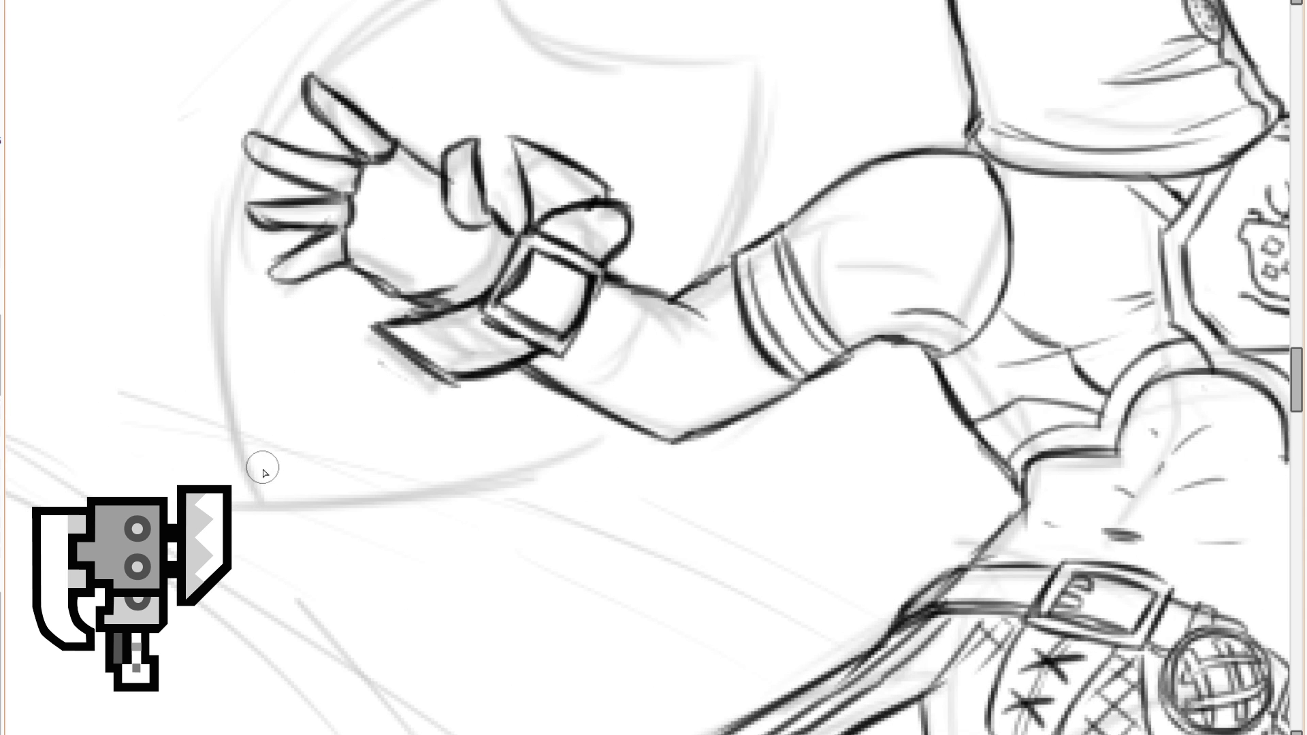
pyautogui.moveTo(278, 530)
pyautogui.mouseDown()
pyautogui.moveTo(210, 356)
pyautogui.moveTo(208, 233)
pyautogui.mouseUp()
pyautogui.hotkey('ctrl', 'z')
pyautogui.moveTo(198, 367); pyautogui.dragTo(298, 59)
pyautogui.scroll(-1, 381, 63)
pyautogui.moveTo(381, 63); pyautogui.dragTo(338, 195)
pyautogui.scroll(1, 339, 197)
pyautogui.moveTo(188, 249)
pyautogui.mouseDown()
pyautogui.moveTo(351, 82)
pyautogui.moveTo(414, 61)
pyautogui.mouseUp()
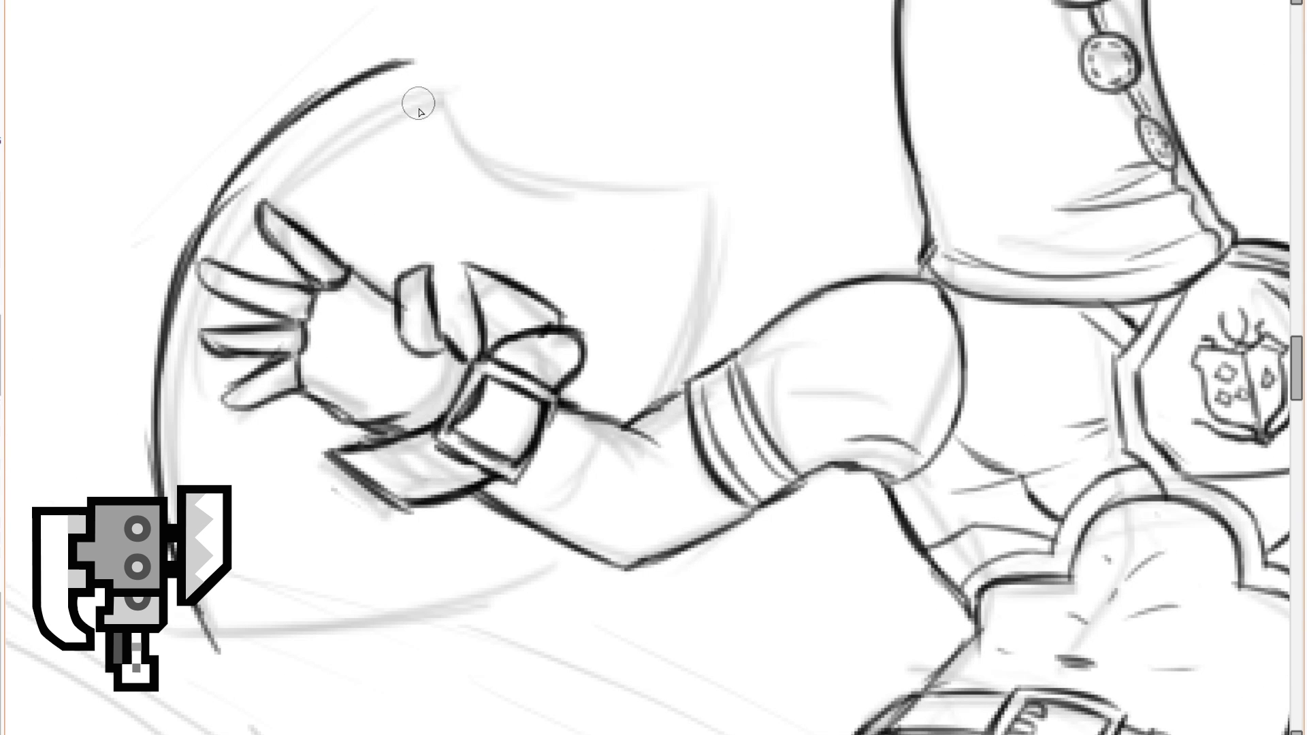
# Draw a small rectangular clamp at the shield's upper tip and try a stroke for the adjoining edge.
pyautogui.moveTo(407, 110)
pyautogui.mouseDown()
pyautogui.moveTo(397, 53)
pyautogui.moveTo(416, 117)
pyautogui.mouseUp()
pyautogui.moveTo(380, 43)
pyautogui.mouseDown()
pyautogui.moveTo(446, 106)
pyautogui.moveTo(418, 109)
pyautogui.mouseUp()
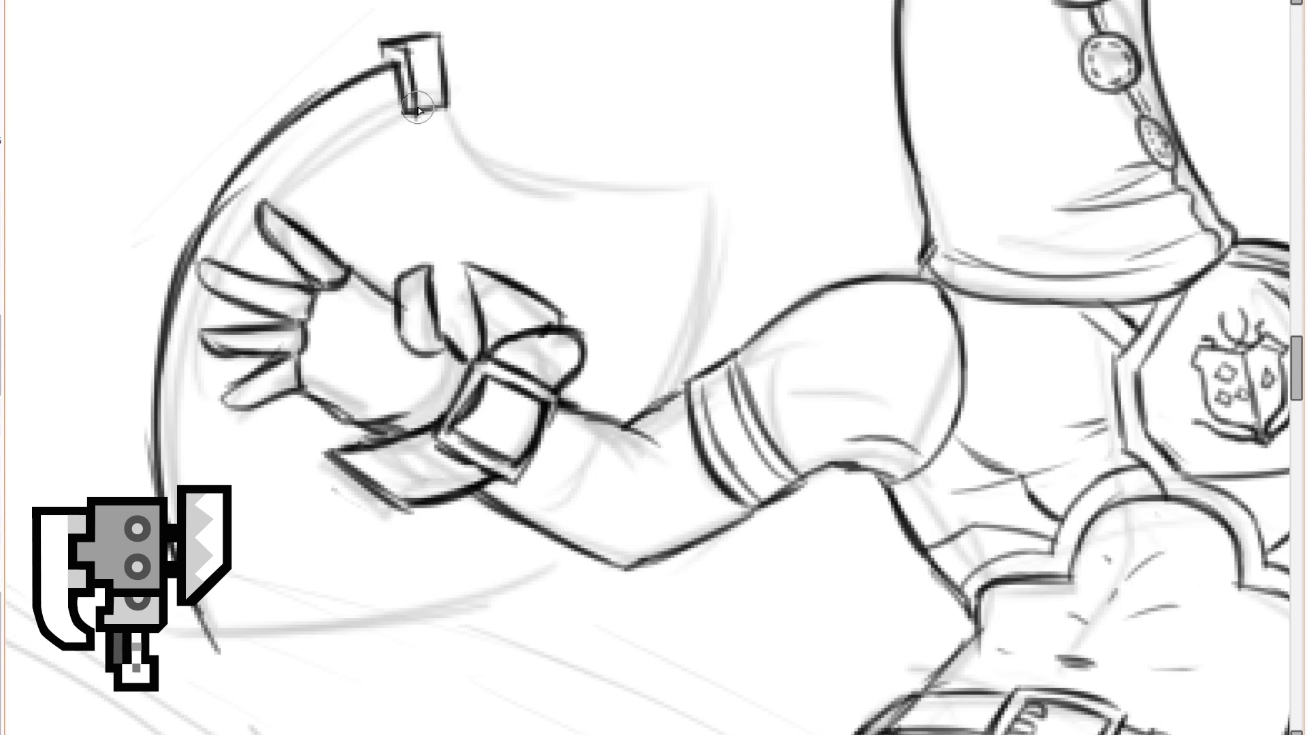
pyautogui.moveTo(449, 104)
pyautogui.mouseDown()
pyautogui.moveTo(497, 162)
pyautogui.moveTo(679, 192)
pyautogui.moveTo(648, 371)
pyautogui.mouseUp()
pyautogui.hotkey('ctrl', 'z')
# Ink the shield's concave top edge, its side edge beside the upper arm and its curved bottom edge.
pyautogui.moveTo(678, 195); pyautogui.dragTo(644, 401)
pyautogui.scroll(-2, 634, 377)
pyautogui.scroll(2, 534, 570)
pyautogui.moveTo(344, 436)
pyautogui.mouseDown()
pyautogui.moveTo(395, 507)
pyautogui.moveTo(611, 423)
pyautogui.moveTo(631, 395)
pyautogui.mouseUp()
pyautogui.hotkey('ctrl', 'z')
pyautogui.hotkey('ctrl', 'z')
pyautogui.moveTo(579, 444); pyautogui.dragTo(632, 403)
pyautogui.hotkey('ctrl', 'z')
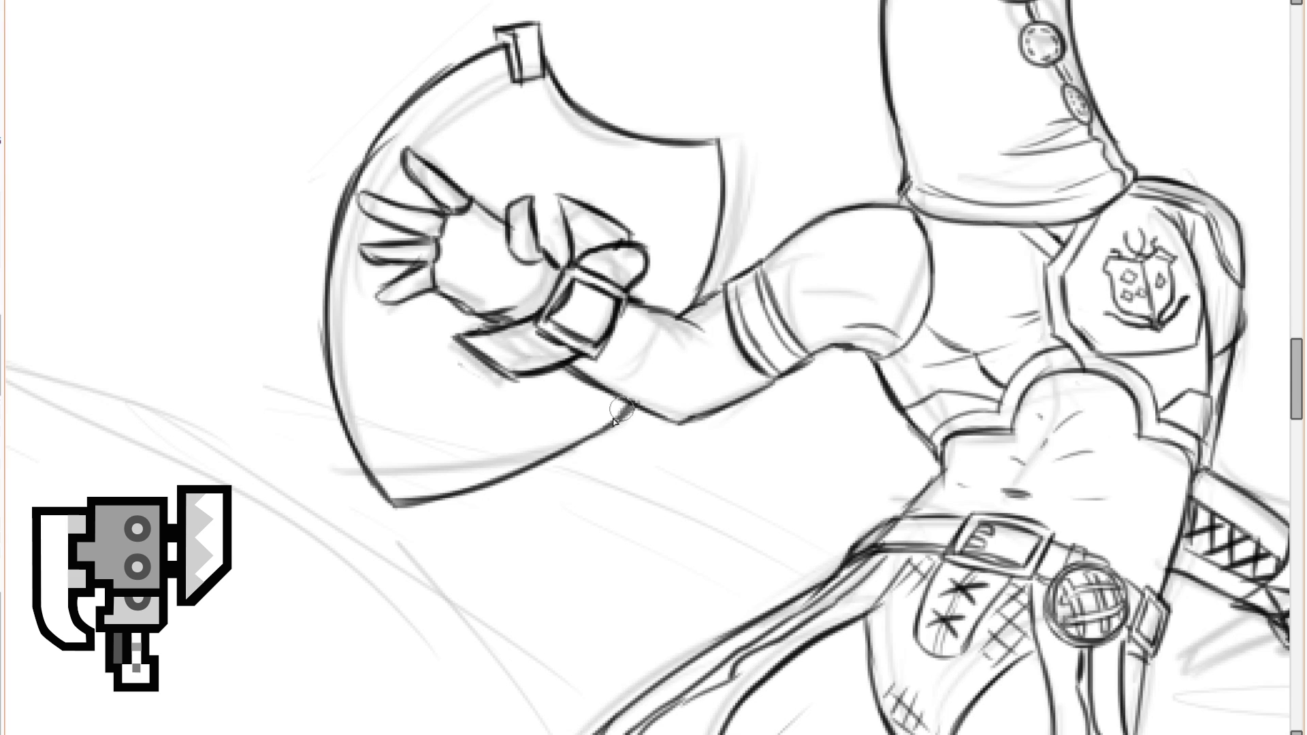
# Add an inner rim line along the shield's outer curve and erase the concave top edge.
pyautogui.moveTo(397, 469)
pyautogui.mouseDown()
pyautogui.moveTo(348, 302)
pyautogui.moveTo(356, 293)
pyautogui.moveTo(364, 361)
pyautogui.moveTo(359, 261)
pyautogui.mouseUp()
pyautogui.hotkey('ctrl', 'z')
pyautogui.hotkey('ctrl', 'z')
pyautogui.moveTo(418, 150)
pyautogui.mouseDown()
pyautogui.moveTo(521, 80)
pyautogui.moveTo(559, 144)
pyautogui.mouseUp()
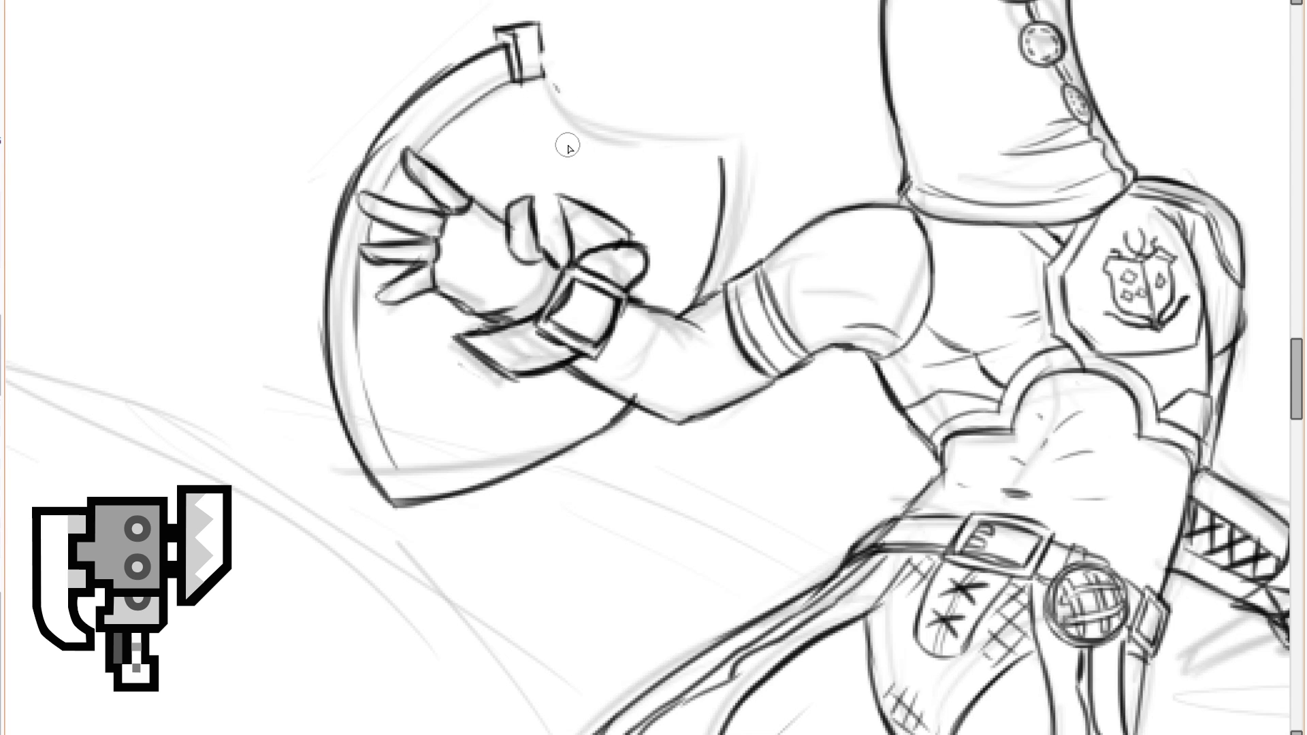
# Redraw the shield's top edge as two angled segments and add a small spike below the bottom edge.
pyautogui.moveTo(542, 71); pyautogui.dragTo(583, 134)
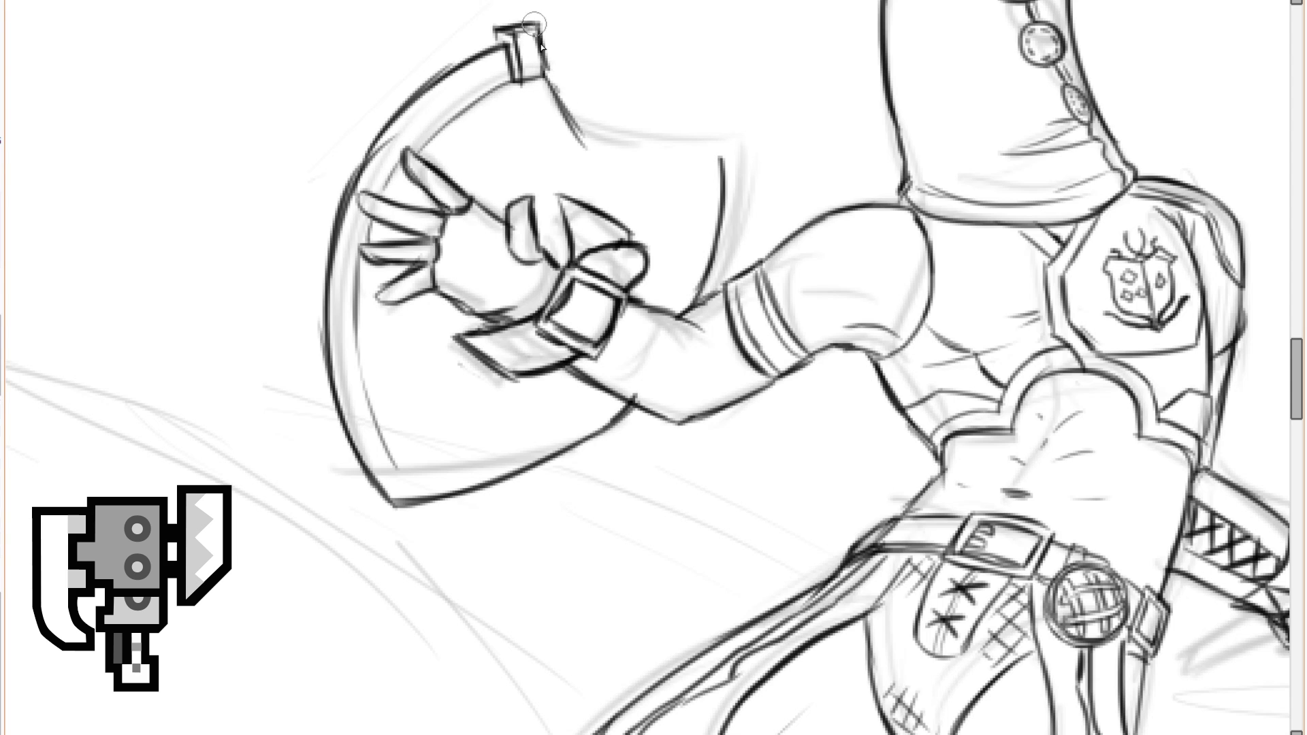
pyautogui.moveTo(594, 149); pyautogui.dragTo(712, 155)
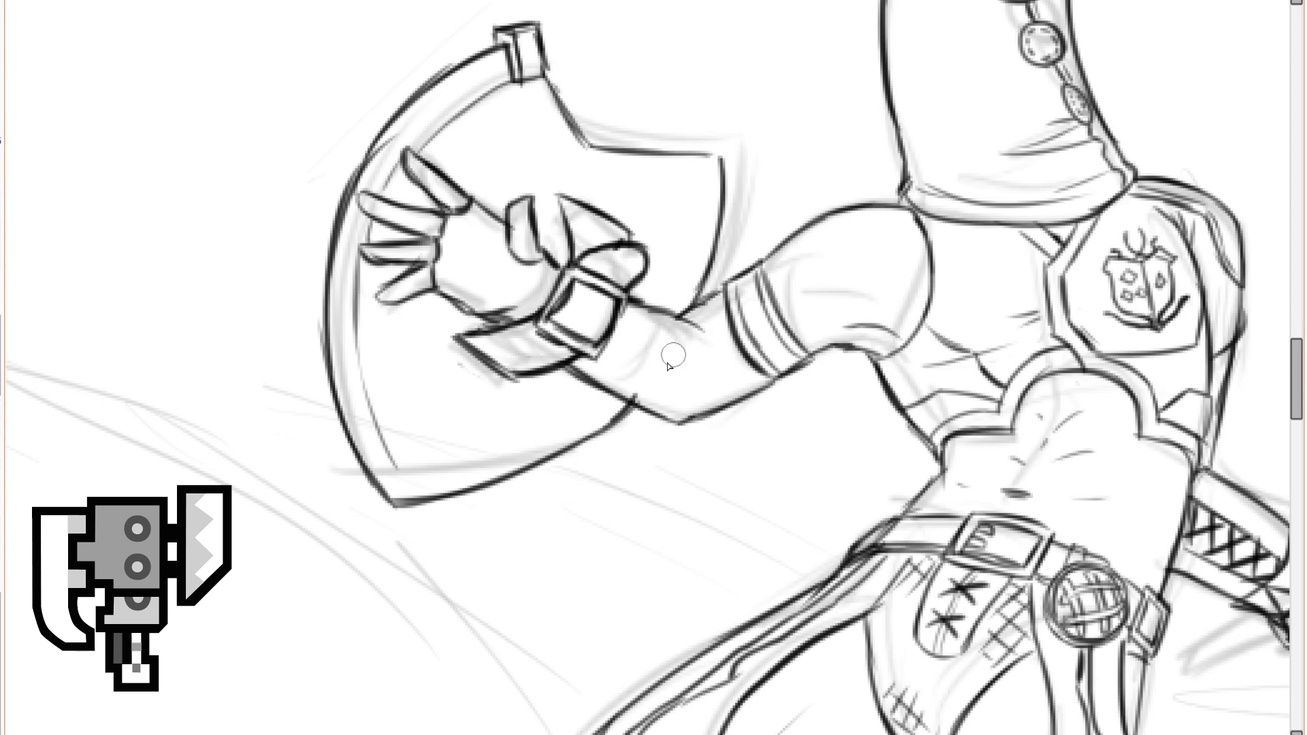
pyautogui.moveTo(506, 484); pyautogui.dragTo(526, 492)
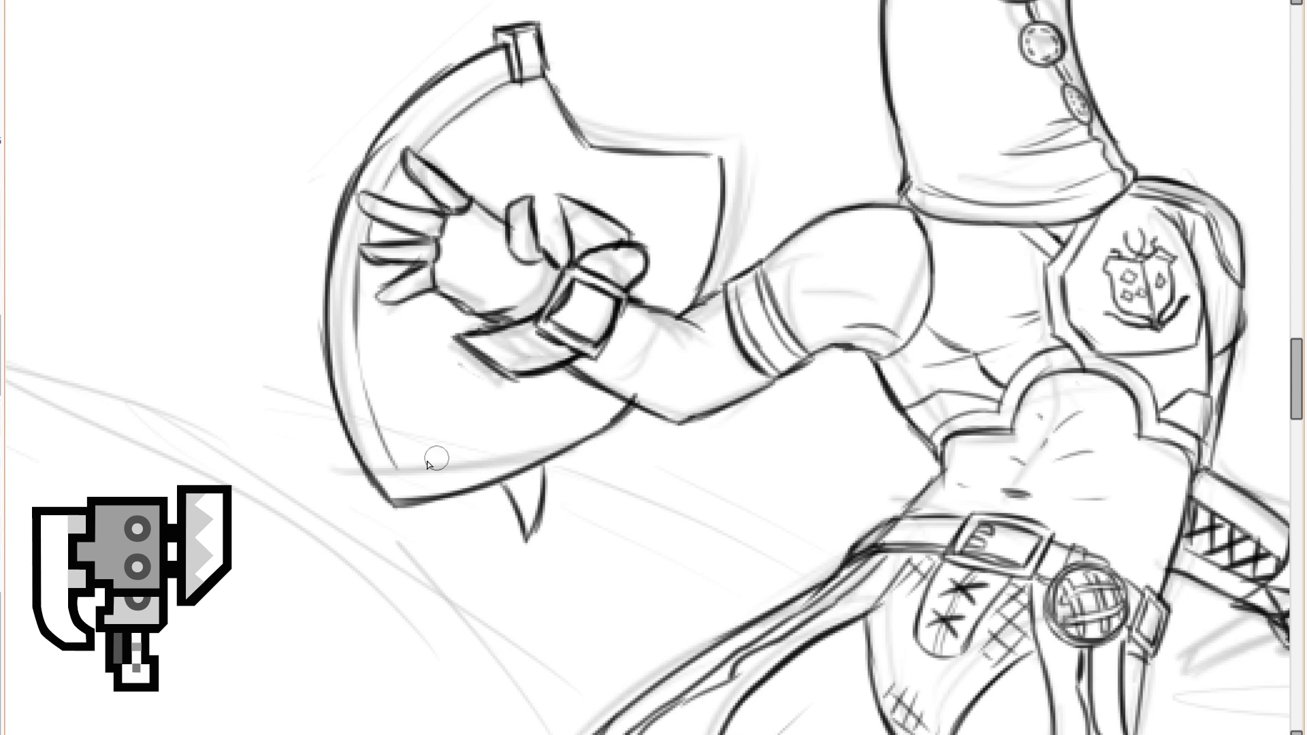
# Ink the inner rim line along the shield's bottom edge up to the forearm, cleaning up overlapping strokes.
pyautogui.moveTo(473, 454)
pyautogui.mouseDown()
pyautogui.moveTo(424, 468)
pyautogui.moveTo(578, 433)
pyautogui.mouseUp()
pyautogui.press('e')
pyautogui.moveTo(470, 486); pyautogui.dragTo(625, 408)
pyautogui.press('e')
pyautogui.moveTo(463, 493)
pyautogui.mouseDown()
pyautogui.moveTo(574, 457)
pyautogui.moveTo(616, 428)
pyautogui.moveTo(642, 376)
pyautogui.mouseUp()
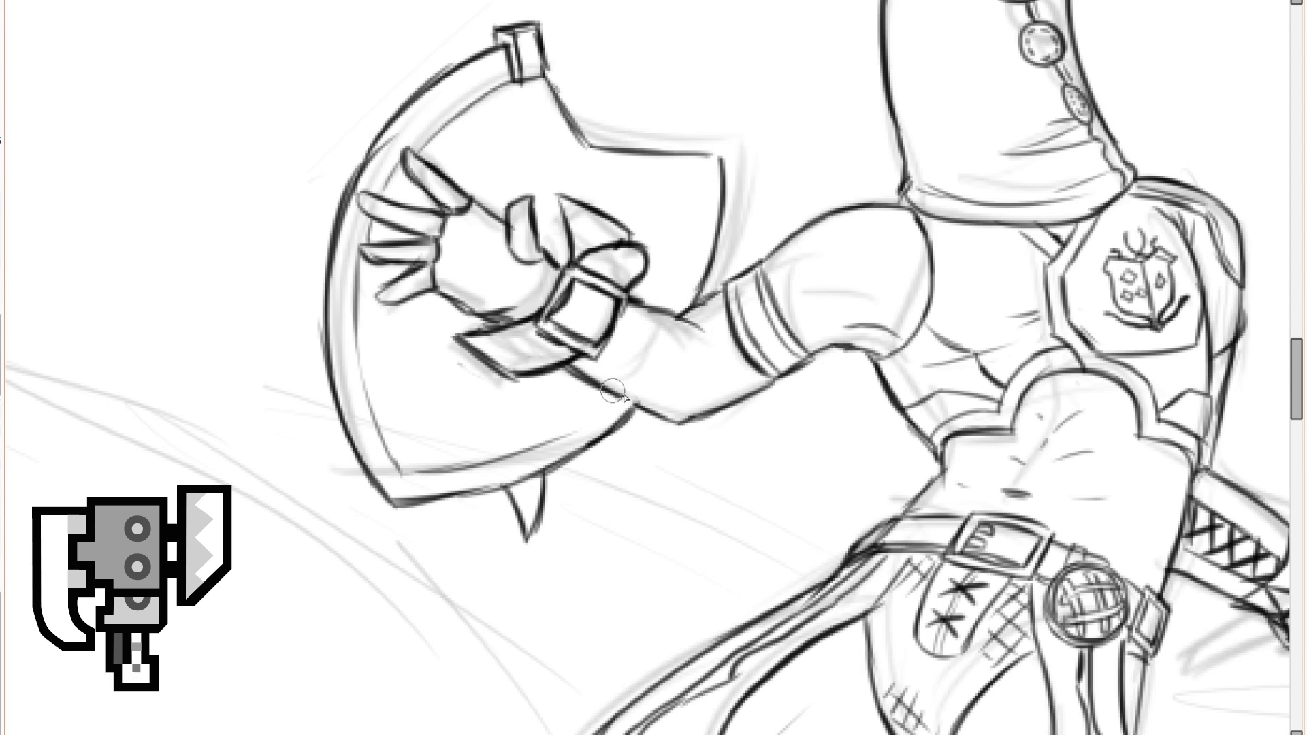
pyautogui.moveTo(534, 450); pyautogui.dragTo(612, 400)
# Build a segmented rim with rectangular clamps along the shield's side beside the upper arm, erasing overlaps.
pyautogui.moveTo(680, 265)
pyautogui.mouseDown()
pyautogui.moveTo(700, 157)
pyautogui.moveTo(727, 150)
pyautogui.mouseUp()
pyautogui.press('e')
pyautogui.moveTo(723, 167)
pyautogui.mouseDown()
pyautogui.moveTo(697, 289)
pyautogui.moveTo(715, 269)
pyautogui.moveTo(730, 163)
pyautogui.mouseUp()
pyautogui.press('e')
pyautogui.press('e')
pyautogui.moveTo(715, 208)
pyautogui.mouseDown()
pyautogui.moveTo(728, 153)
pyautogui.moveTo(750, 145)
pyautogui.moveTo(696, 290)
pyautogui.mouseUp()
pyautogui.press('e')
pyautogui.press('e')
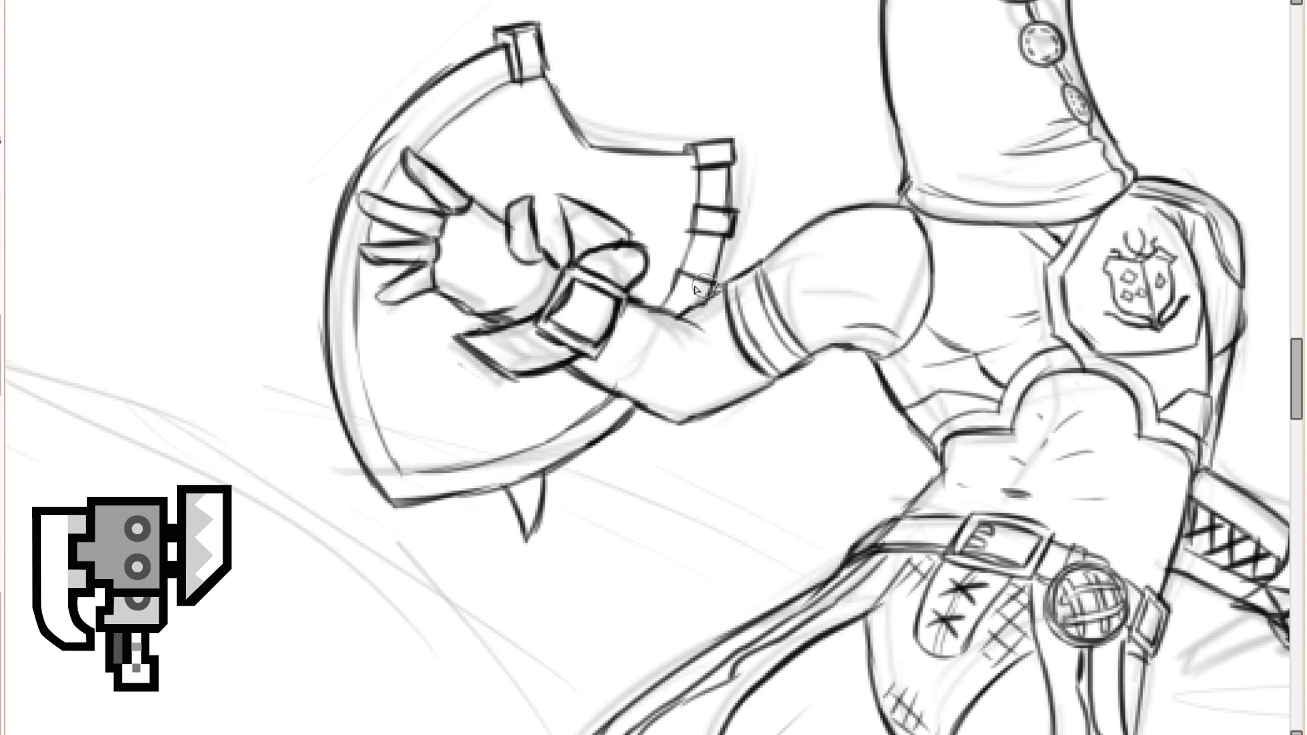
pyautogui.press('e')
# Erase the spike below the shield and draw curved spikes projecting from the segmented rim toward the shoulder.
pyautogui.moveTo(576, 476); pyautogui.dragTo(545, 499)
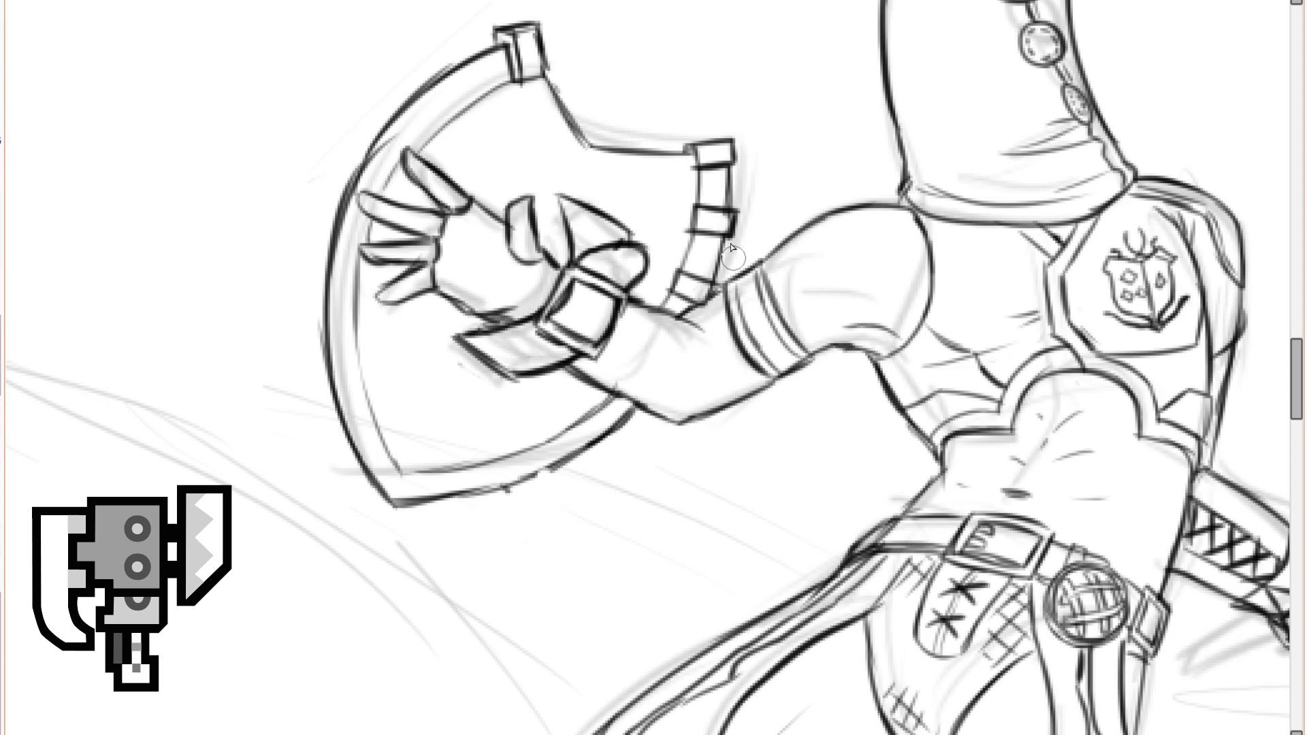
pyautogui.moveTo(737, 166); pyautogui.dragTo(804, 223)
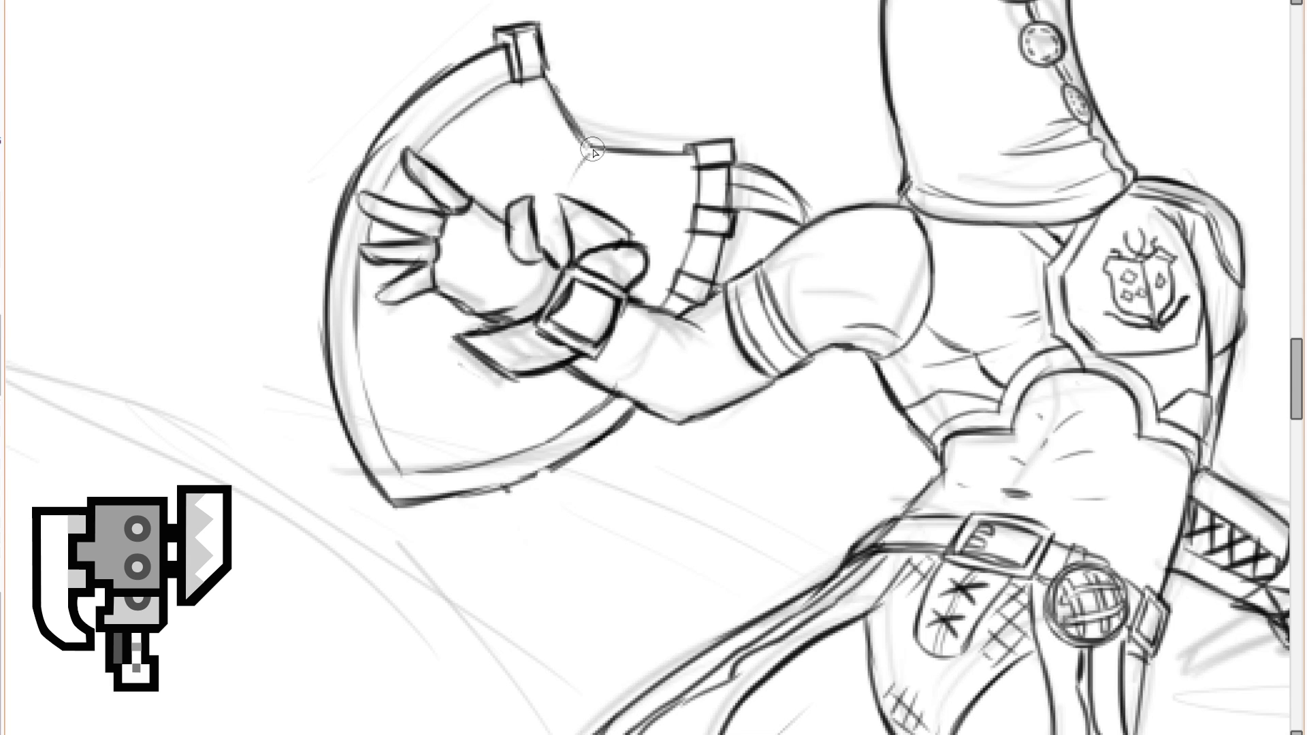
# Thicken the upper strap flap, add a folded end to the lower strap and draw a crease toward the shield's lower corner.
pyautogui.moveTo(544, 181); pyautogui.dragTo(628, 228)
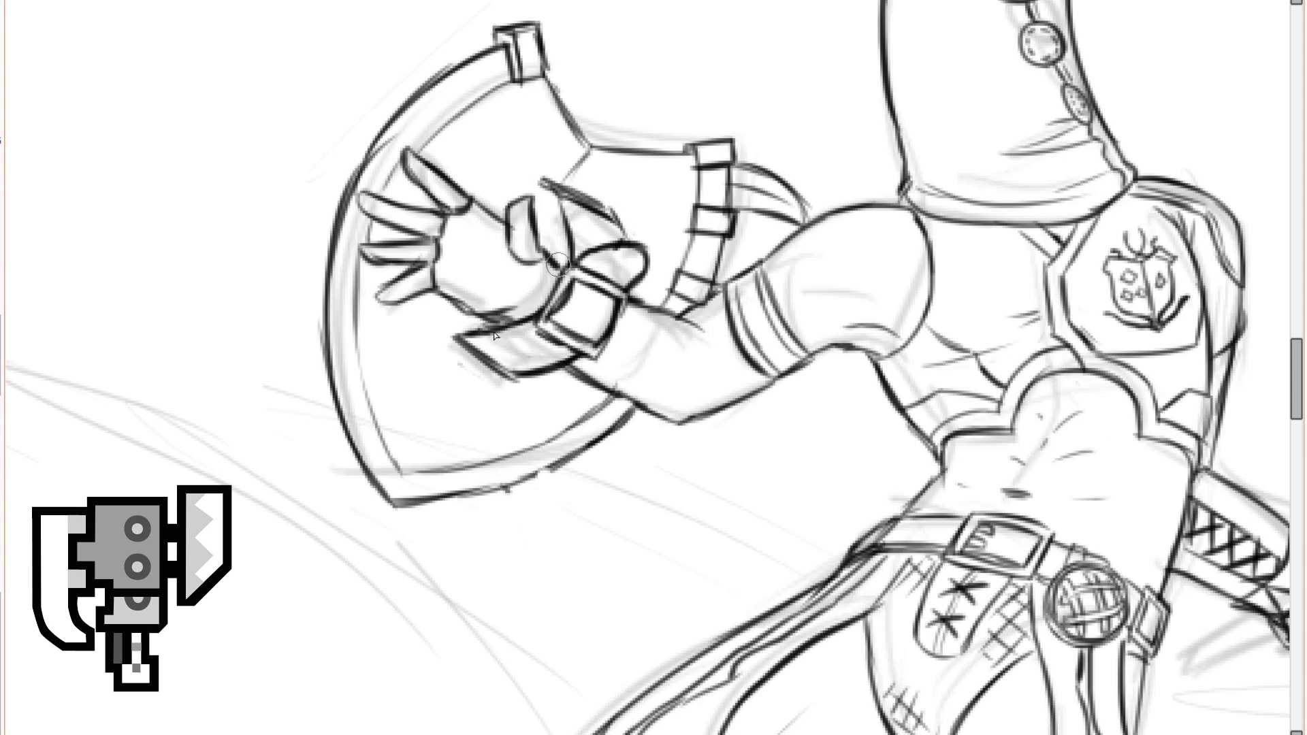
pyautogui.moveTo(456, 341); pyautogui.dragTo(438, 378)
pyautogui.moveTo(438, 378)
pyautogui.mouseDown()
pyautogui.moveTo(476, 397)
pyautogui.moveTo(510, 376)
pyautogui.mouseUp()
pyautogui.moveTo(452, 392); pyautogui.dragTo(423, 453)
pyautogui.scroll(-1, 480, 359)
pyautogui.scroll(1, 629, 409)
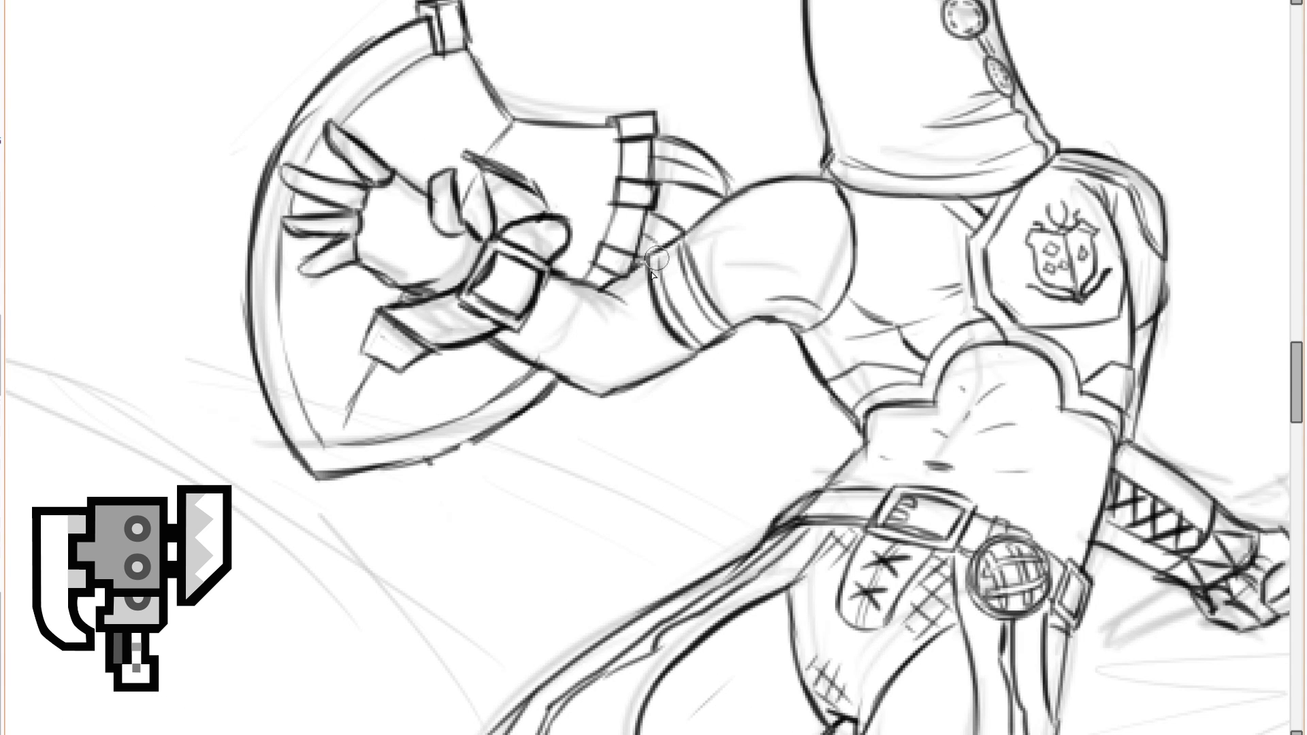
# Ink the segmented rim on the shield's lower edge beneath the forearm, with rectangular clamps, a curved spike and a small spike under the elbow.
pyautogui.moveTo(524, 373); pyautogui.dragTo(621, 421)
pyautogui.moveTo(623, 395); pyautogui.dragTo(621, 421)
pyautogui.scroll(-1, 605, 366)
pyautogui.scroll(2, 581, 448)
pyautogui.moveTo(491, 368); pyautogui.dragTo(545, 433)
pyautogui.moveTo(538, 342); pyautogui.dragTo(548, 429)
pyautogui.moveTo(470, 374); pyautogui.dragTo(457, 345)
pyautogui.moveTo(470, 333)
pyautogui.mouseDown()
pyautogui.moveTo(499, 371)
pyautogui.moveTo(439, 340)
pyautogui.mouseUp()
pyautogui.moveTo(438, 340); pyautogui.dragTo(470, 392)
pyautogui.moveTo(469, 393)
pyautogui.mouseDown()
pyautogui.moveTo(501, 382)
pyautogui.moveTo(542, 330)
pyautogui.mouseUp()
pyautogui.moveTo(523, 356); pyautogui.dragTo(532, 376)
pyautogui.scroll(-3, 582, 310)
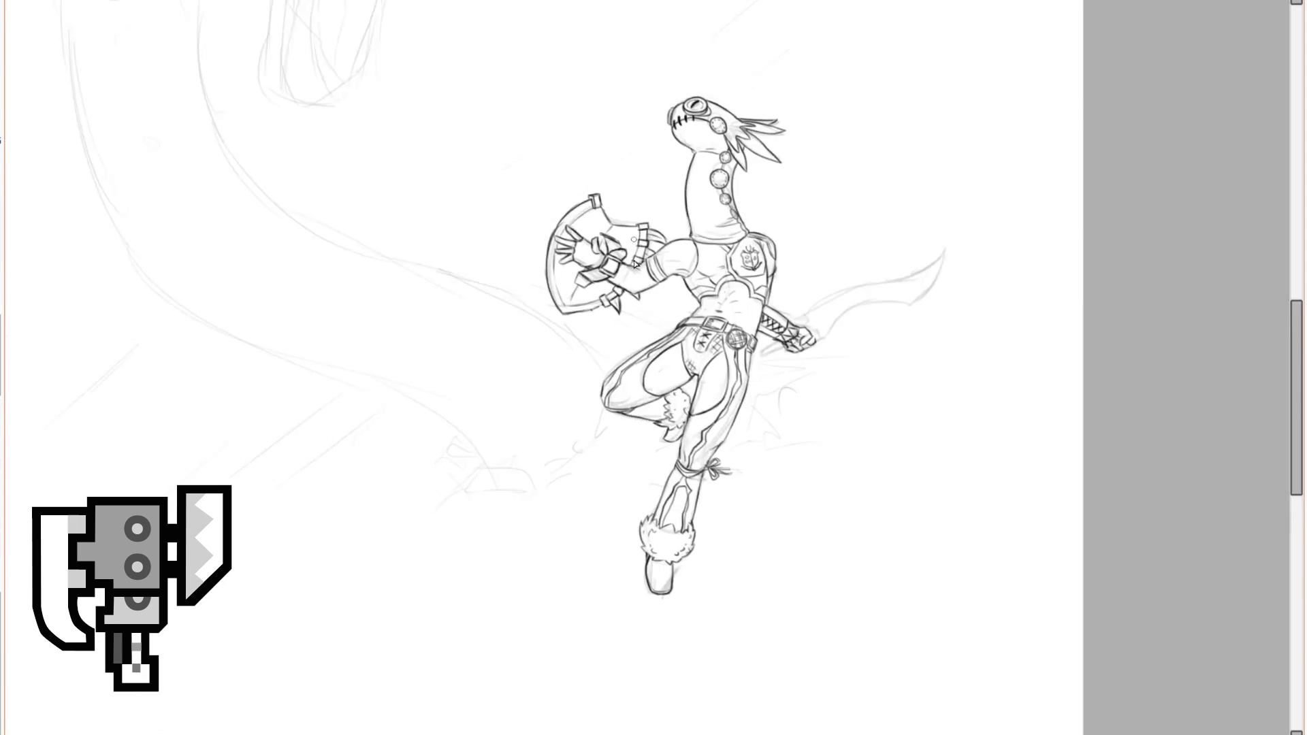
# Ink the sword grip passing through the warrior's fist, with a rounded guard plate on the blade side.
pyautogui.scroll(3, 488, 258)
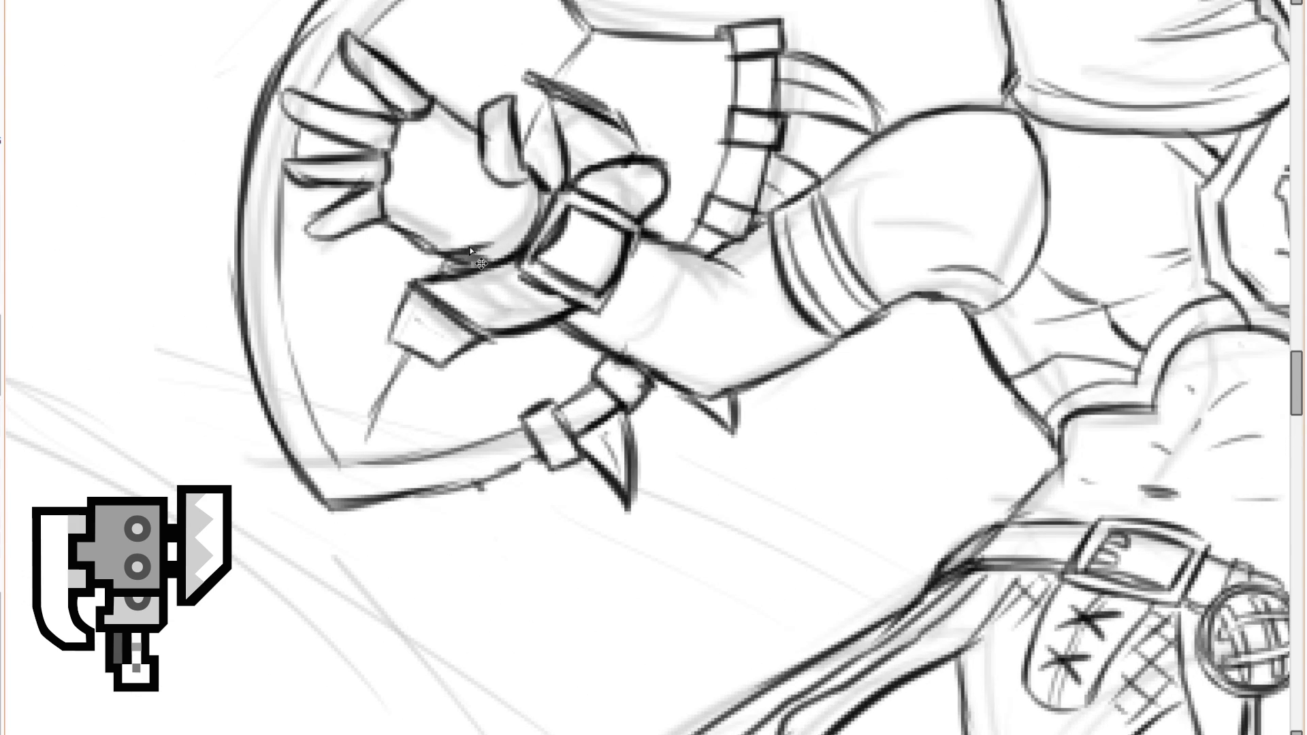
pyautogui.scroll(-4, 481, 264)
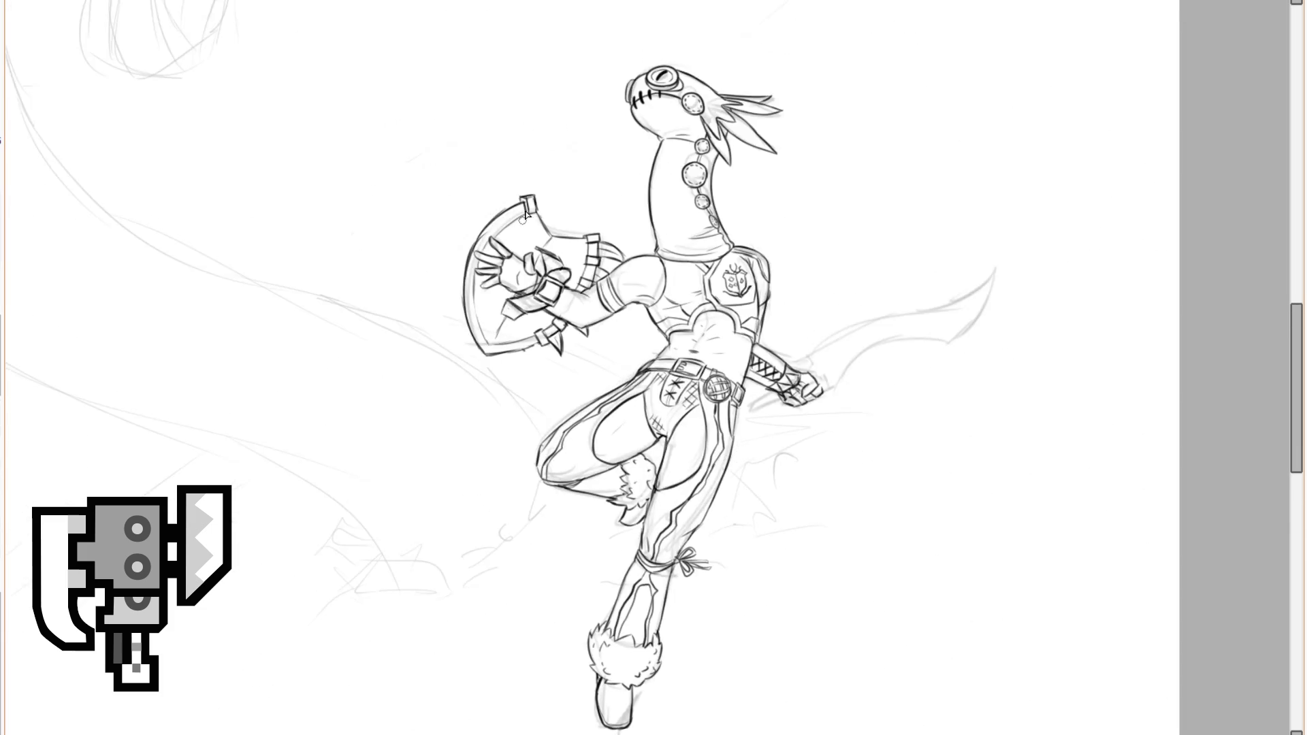
pyautogui.scroll(-2, 524, 214)
pyautogui.scroll(3, 636, 261)
pyautogui.scroll(3, 657, 362)
pyautogui.moveTo(433, 401)
pyautogui.mouseDown()
pyautogui.moveTo(345, 452)
pyautogui.moveTo(450, 424)
pyautogui.mouseUp()
pyautogui.moveTo(599, 279)
pyautogui.mouseDown()
pyautogui.moveTo(578, 292)
pyautogui.moveTo(619, 293)
pyautogui.moveTo(579, 358)
pyautogui.moveTo(518, 323)
pyautogui.moveTo(599, 340)
pyautogui.moveTo(611, 288)
pyautogui.moveTo(651, 326)
pyautogui.mouseUp()
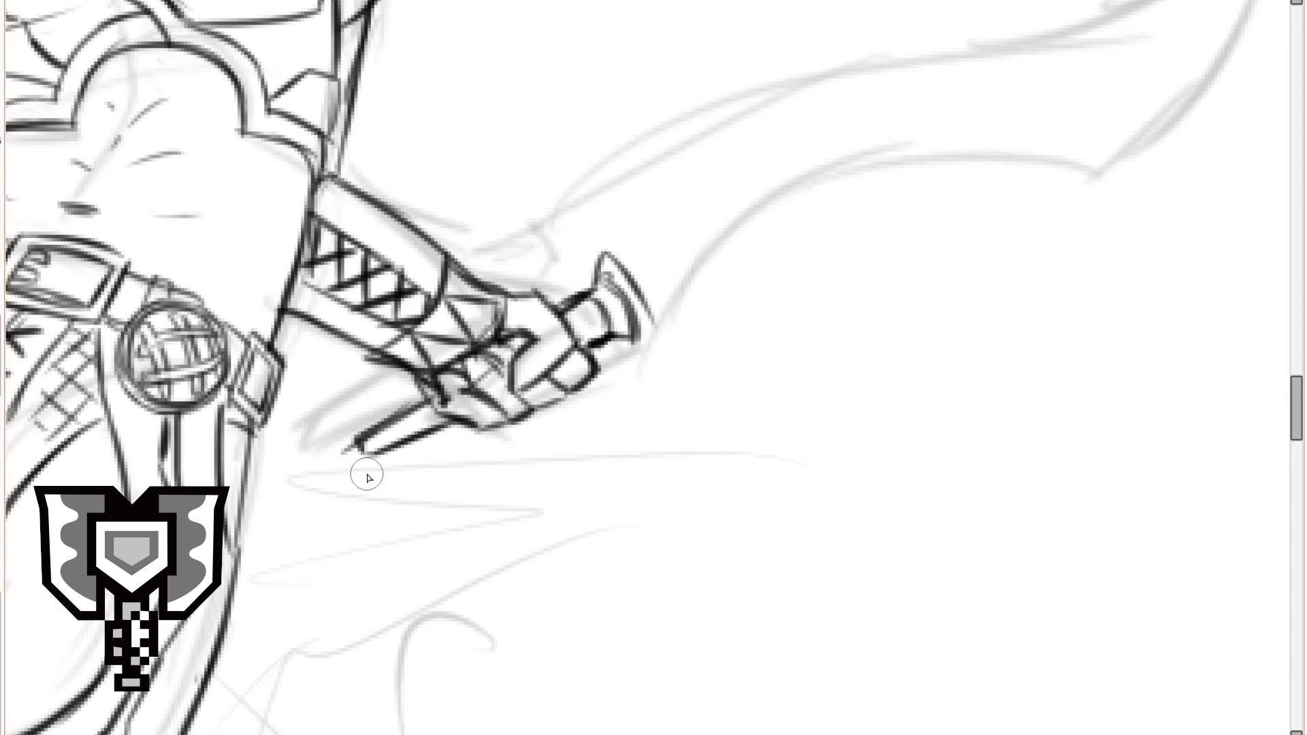
# Ink a blocky pommel cap and a knuckle guard running from it around a pointed corner up to the guard plate.
pyautogui.moveTo(372, 464)
pyautogui.mouseDown()
pyautogui.moveTo(341, 436)
pyautogui.moveTo(374, 485)
pyautogui.moveTo(447, 490)
pyautogui.moveTo(637, 447)
pyautogui.moveTo(650, 306)
pyautogui.moveTo(599, 255)
pyautogui.moveTo(639, 310)
pyautogui.mouseUp()
pyautogui.hotkey('ctrl', 'z')
pyautogui.hotkey('ctrl', 'z')
pyautogui.moveTo(602, 267); pyautogui.dragTo(676, 426)
pyautogui.moveTo(380, 480); pyautogui.dragTo(663, 417)
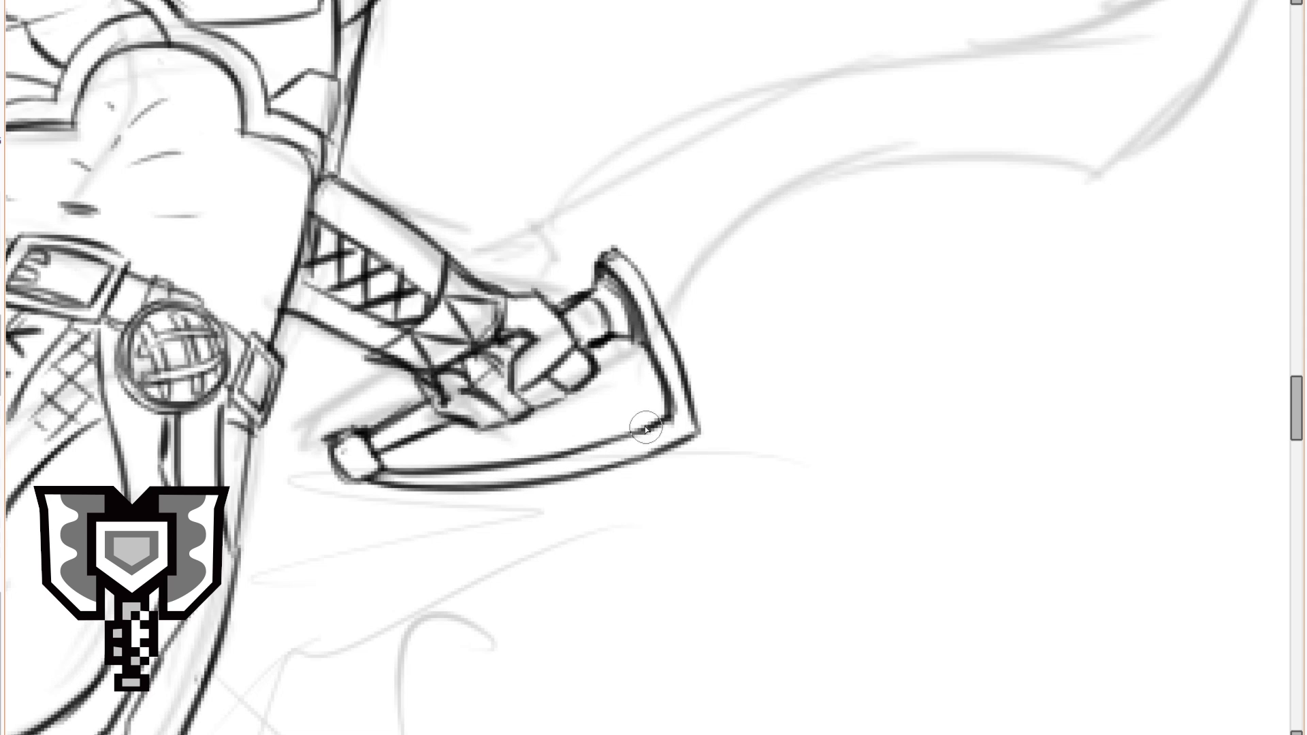
# Undo the last guard strokes, redraw the guard's inner corner and ink its outer line along the lower side.
pyautogui.hotkey('ctrl', 'z')
pyautogui.hotkey('ctrl', 'z')
pyautogui.moveTo(648, 342); pyautogui.dragTo(669, 418)
pyautogui.moveTo(672, 406); pyautogui.dragTo(698, 433)
pyautogui.moveTo(372, 481)
pyautogui.mouseDown()
pyautogui.moveTo(711, 445)
pyautogui.moveTo(621, 488)
pyautogui.mouseUp()
pyautogui.hotkey('shift', 'e')
pyautogui.press('p')
pyautogui.moveTo(606, 498); pyautogui.dragTo(674, 465)
pyautogui.moveTo(668, 405)
pyautogui.mouseDown()
pyautogui.moveTo(677, 466)
pyautogui.moveTo(659, 409)
pyautogui.moveTo(674, 412)
pyautogui.mouseUp()
# Clean up the guard's overlapping strokes and ink its outer edge from the pointed corner up to the tip.
pyautogui.hotkey('shift', 'e')
pyautogui.press('p')
pyautogui.moveTo(648, 346); pyautogui.dragTo(670, 417)
pyautogui.moveTo(657, 306)
pyautogui.mouseDown()
pyautogui.moveTo(685, 441)
pyautogui.moveTo(674, 458)
pyautogui.mouseUp()
pyautogui.hotkey('shift', 'e')
pyautogui.press('p')
pyautogui.moveTo(662, 469)
pyautogui.mouseDown()
pyautogui.moveTo(704, 455)
pyautogui.moveTo(689, 353)
pyautogui.moveTo(627, 256)
pyautogui.moveTo(591, 239)
pyautogui.mouseUp()
pyautogui.moveTo(591, 239); pyautogui.dragTo(634, 259)
pyautogui.scroll(-3, 752, 267)
pyautogui.scroll(3, 753, 267)
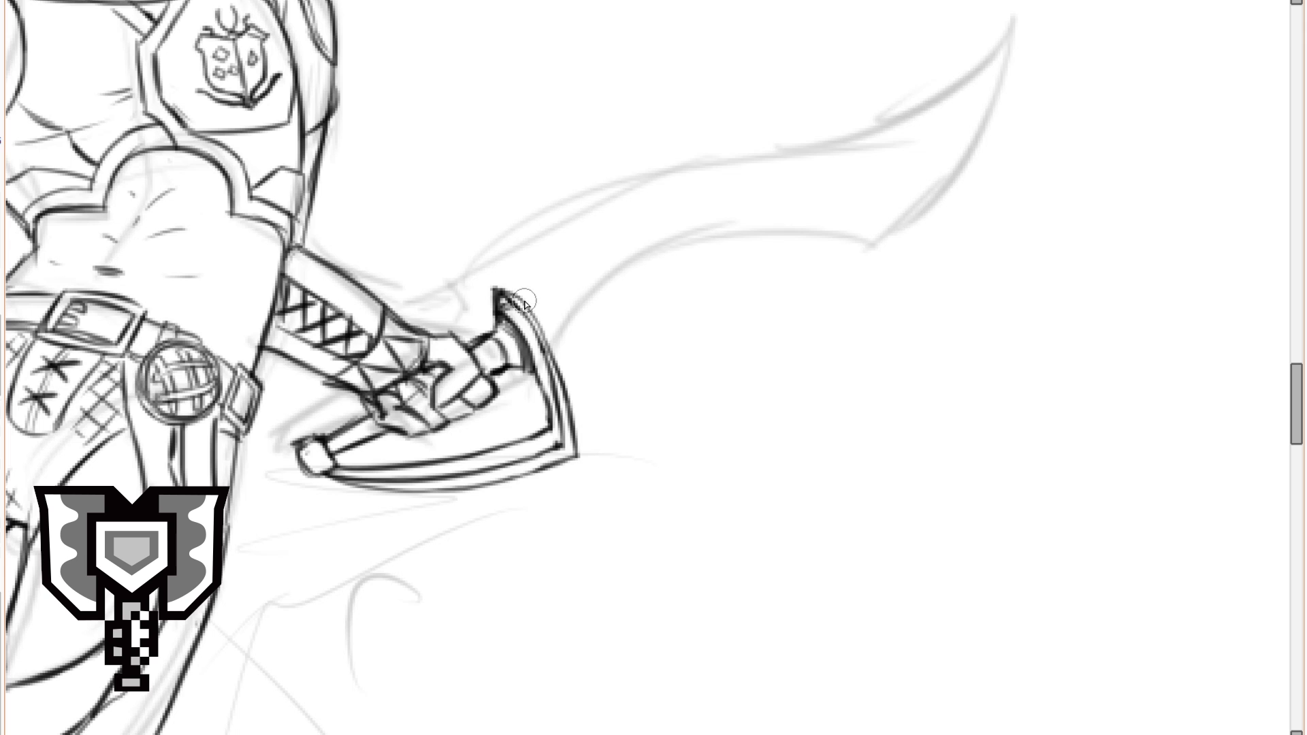
# Ink the collar where the blade meets the guard and a short curve rising from it.
pyautogui.moveTo(547, 294); pyautogui.dragTo(575, 349)
pyautogui.moveTo(575, 349); pyautogui.dragTo(562, 355)
pyautogui.moveTo(548, 288); pyautogui.dragTo(561, 256)
# Select the old rough sword blade sketch, delete it and clear the selection.
pyautogui.scroll(-2, 365, 291)
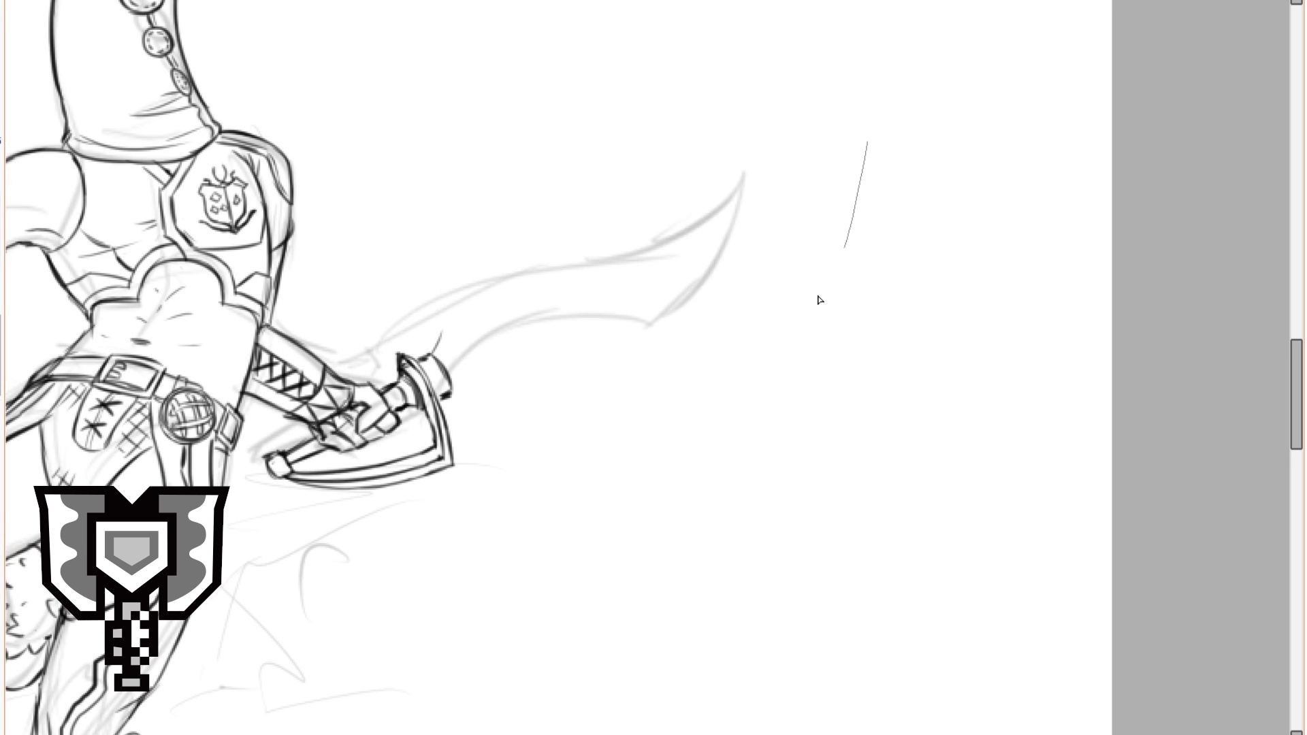
pyautogui.moveTo(821, 300); pyautogui.dragTo(864, 144)
pyautogui.press('Delete')
pyautogui.hotkey('ctrl', 'd')
# Sketch a new broad curved blade with a flared heel, concave lower edge and upswept pointed tip.
pyautogui.moveTo(468, 412); pyautogui.dragTo(537, 446)
pyautogui.moveTo(537, 446); pyautogui.dragTo(613, 337)
pyautogui.scroll(-2, 662, 313)
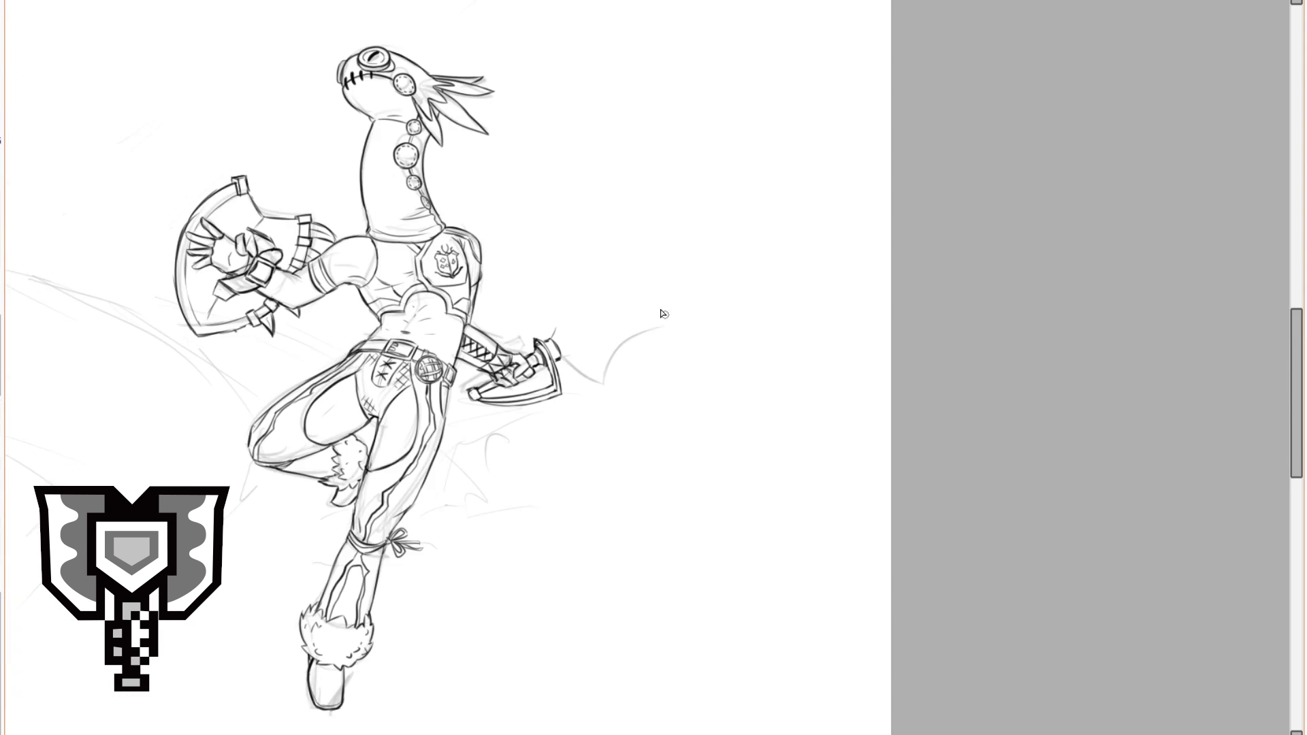
pyautogui.scroll(1, 667, 311)
pyautogui.moveTo(570, 401); pyautogui.dragTo(685, 344)
pyautogui.moveTo(533, 297); pyautogui.dragTo(737, 269)
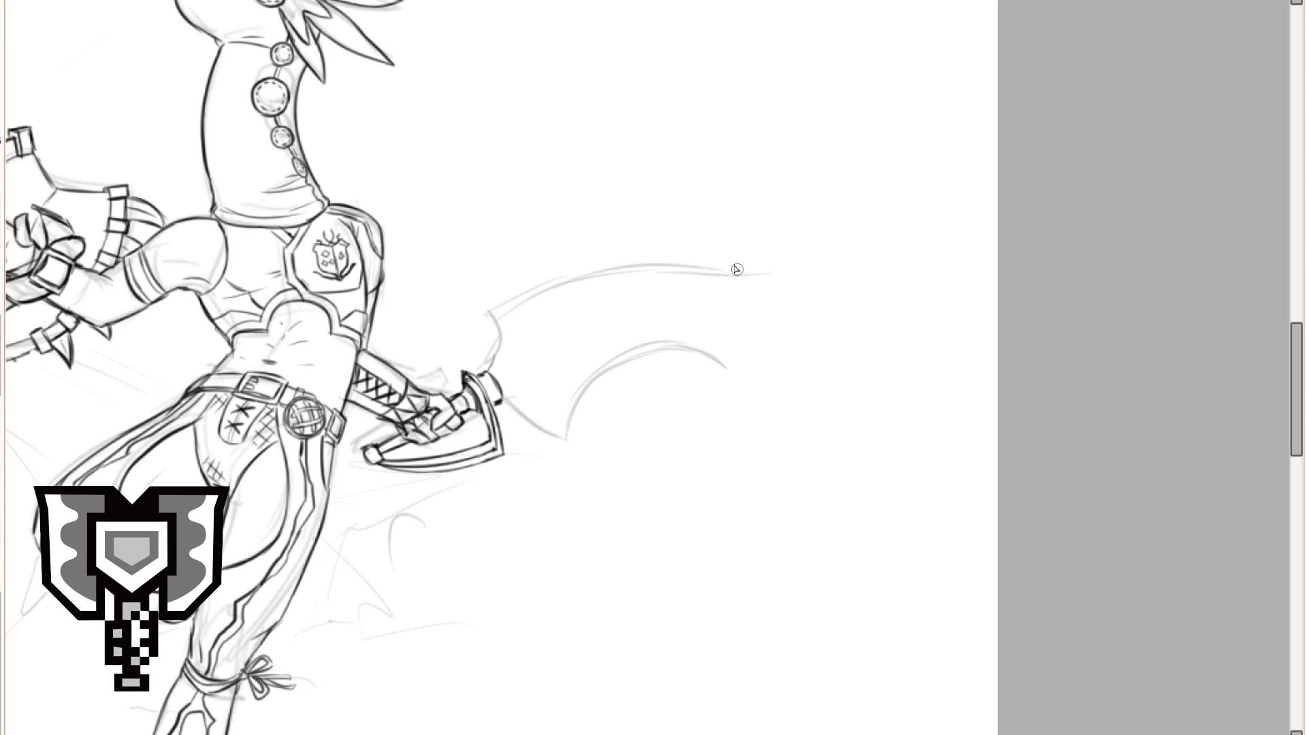
pyautogui.moveTo(832, 235); pyautogui.dragTo(742, 378)
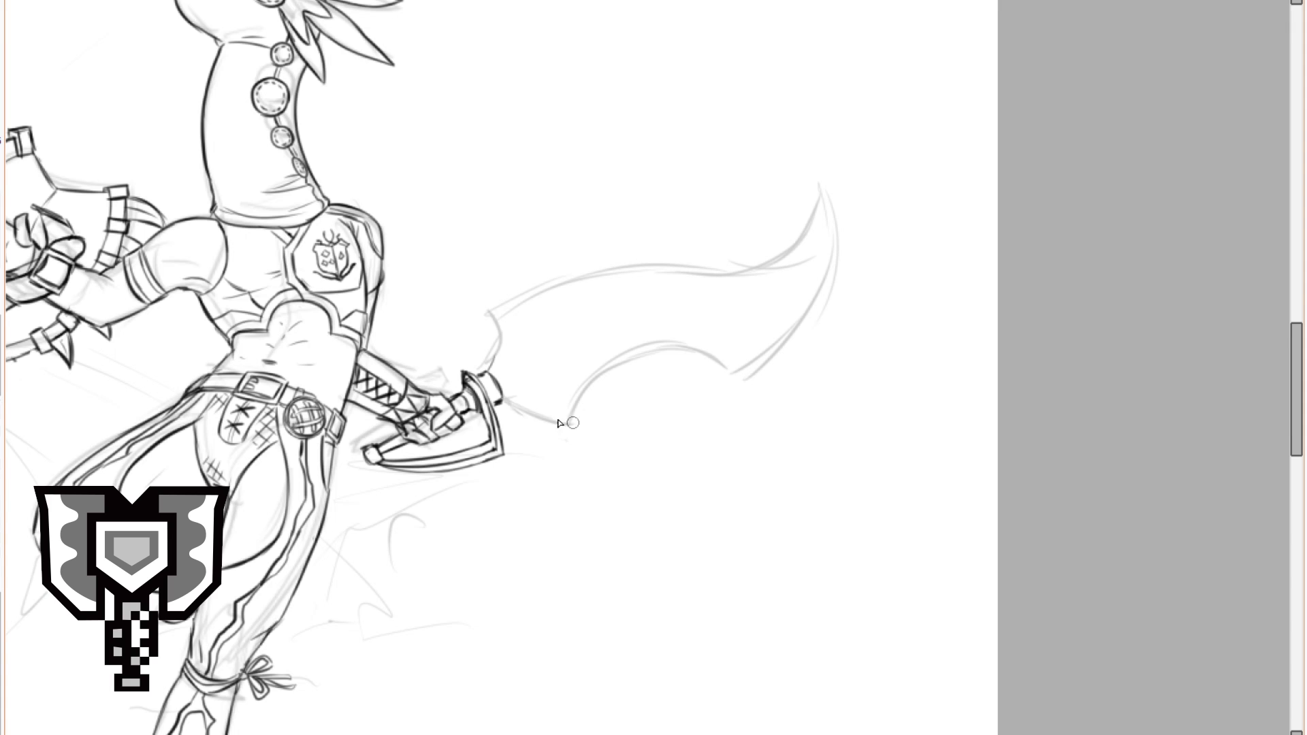
# Redraw the blade's spine as a sweep up to a sharper tip and erase the stray sketch lines.
pyautogui.moveTo(523, 297)
pyautogui.mouseDown()
pyautogui.moveTo(732, 246)
pyautogui.moveTo(819, 170)
pyautogui.mouseUp()
pyautogui.press('e')
pyautogui.moveTo(807, 256); pyautogui.dragTo(698, 274)
pyautogui.moveTo(650, 348); pyautogui.dragTo(576, 405)
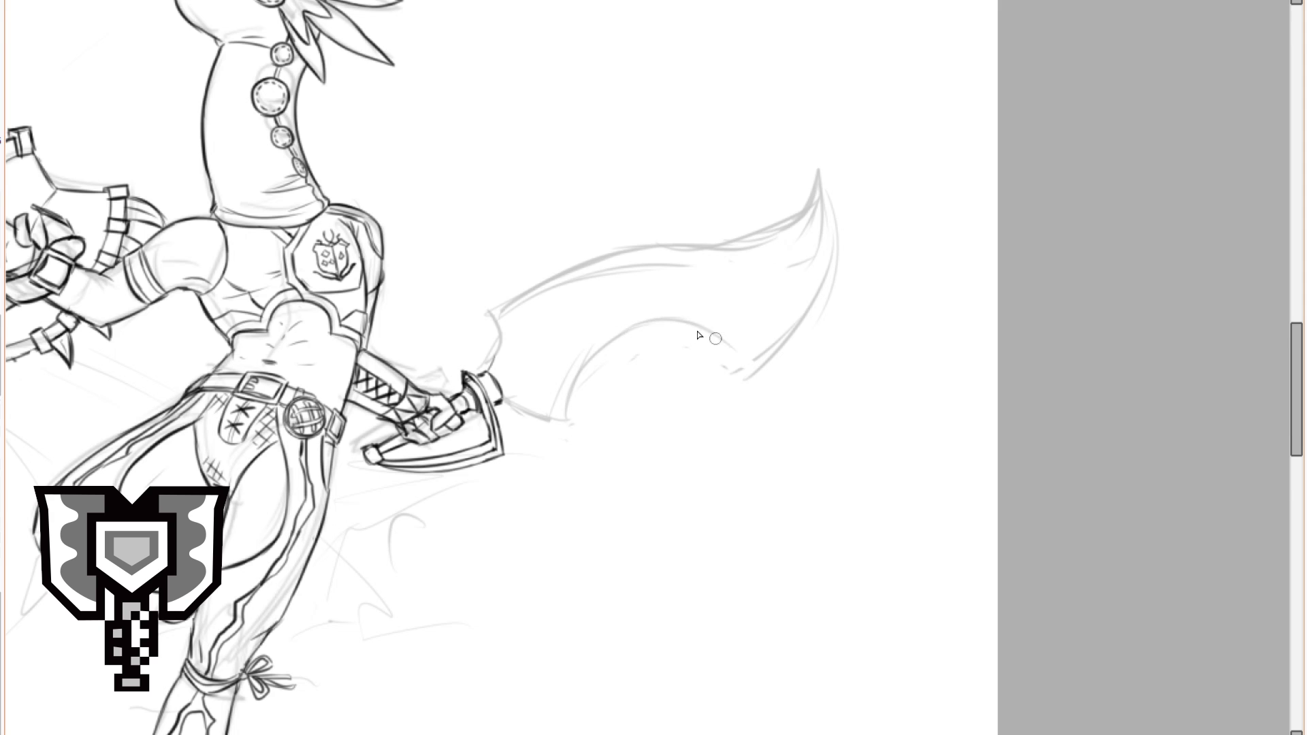
# Sketch bevel lines inside the blade and five rounded notches along its spine.
pyautogui.scroll(1, 476, 414)
pyautogui.moveTo(527, 382)
pyautogui.mouseDown()
pyautogui.moveTo(476, 413)
pyautogui.moveTo(700, 295)
pyautogui.mouseUp()
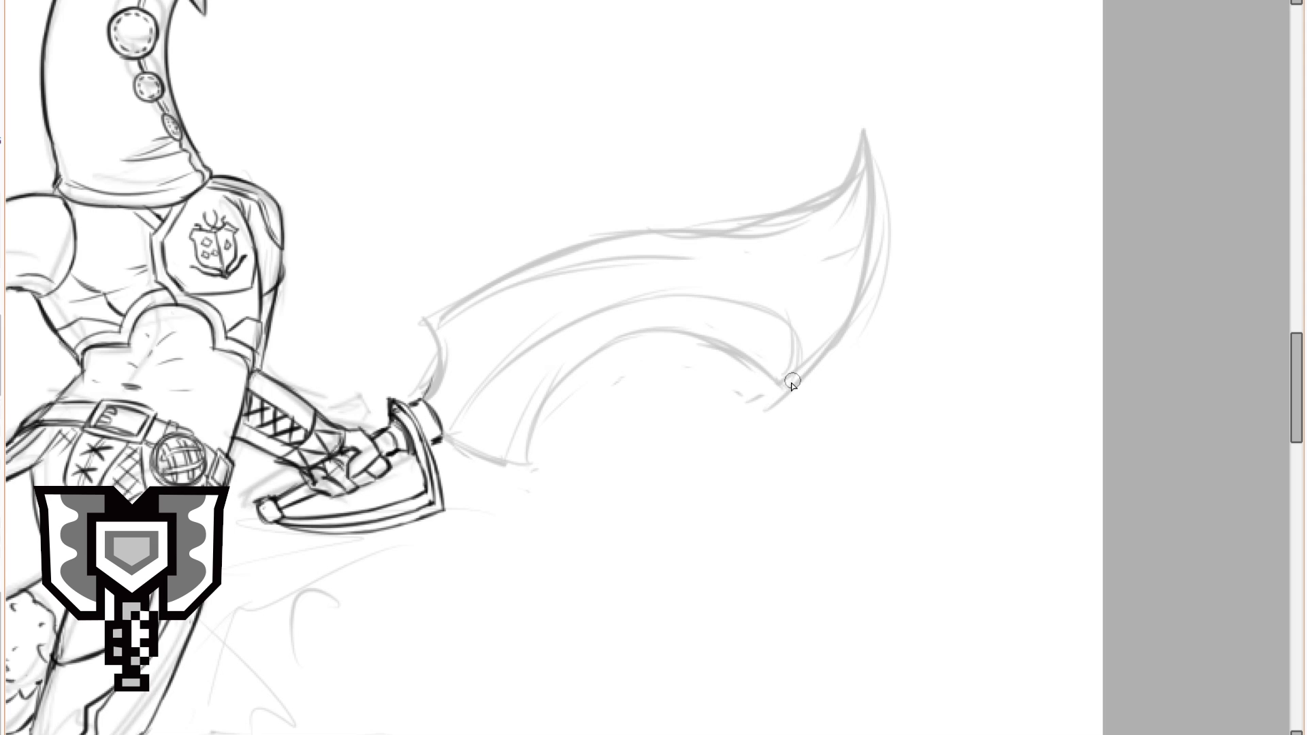
pyautogui.moveTo(542, 387); pyautogui.dragTo(725, 338)
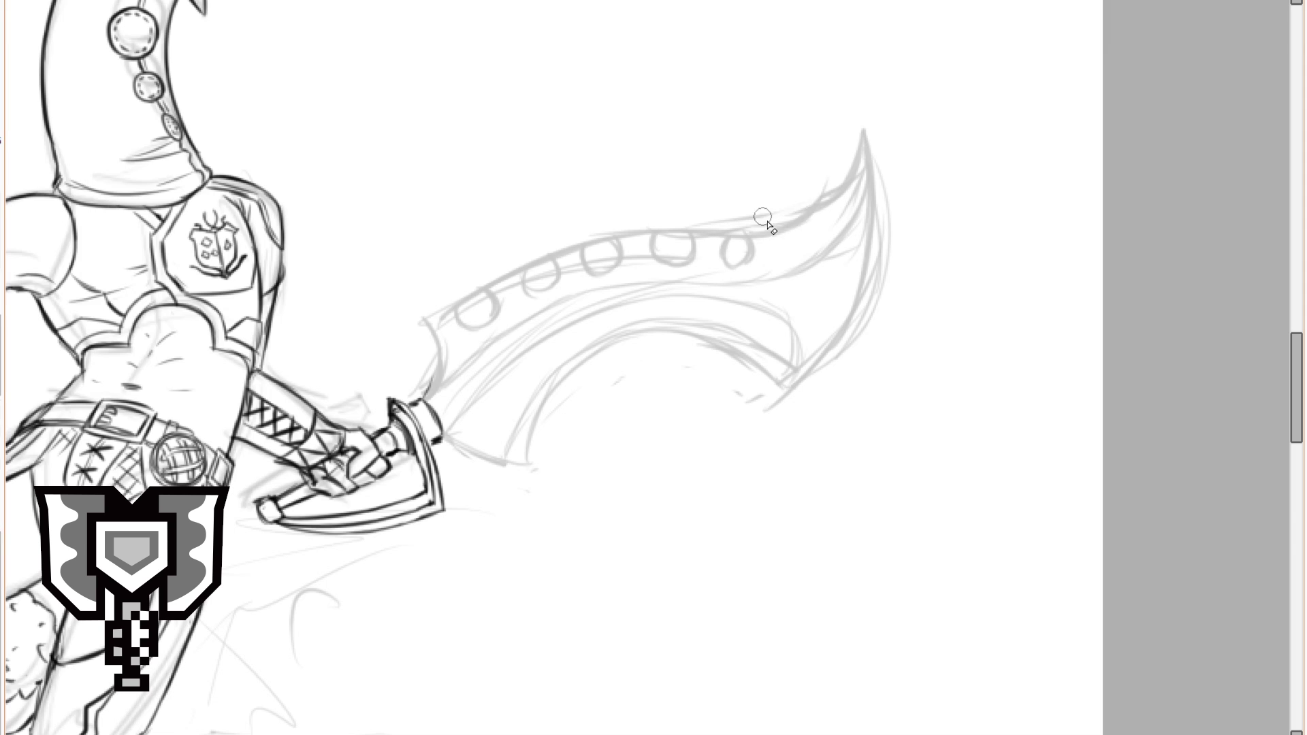
# Select the sketched blade, scale it down slightly to fit against the collar, apply the transform and deselect.
pyautogui.scroll(-2, 844, 150)
pyautogui.moveTo(842, 147); pyautogui.dragTo(790, 292)
pyautogui.scroll(-1, 486, 473)
pyautogui.hotkey('ctrl', 't')
pyautogui.press('Escape')
pyautogui.moveTo(774, 335)
pyautogui.mouseDown()
pyautogui.moveTo(676, 458)
pyautogui.moveTo(788, 240)
pyautogui.mouseUp()
pyautogui.hotkey('ctrl', 't')
pyautogui.moveTo(730, 333); pyautogui.dragTo(701, 355)
pyautogui.scroll(1, 660, 428)
pyautogui.press('Return')
pyautogui.hotkey('ctrl', 'd')
# Ink the blade's notched spine from the base to the tip, and the lower edge of its heel.
pyautogui.scroll(2, 629, 413)
pyautogui.scroll(2, 452, 449)
pyautogui.moveTo(349, 387)
pyautogui.mouseDown()
pyautogui.moveTo(364, 485)
pyautogui.moveTo(350, 387)
pyautogui.moveTo(569, 266)
pyautogui.moveTo(673, 240)
pyautogui.moveTo(730, 276)
pyautogui.moveTo(865, 233)
pyautogui.moveTo(860, 283)
pyautogui.moveTo(972, 204)
pyautogui.moveTo(1093, 68)
pyautogui.mouseUp()
pyautogui.hotkey('ctrl', 'z')
pyautogui.moveTo(382, 529); pyautogui.dragTo(493, 564)
# Ink the blade's concave cutting edge and the broad outer curve rising to the pointed tip, redoing uneven strokes.
pyautogui.moveTo(495, 562)
pyautogui.mouseDown()
pyautogui.moveTo(572, 421)
pyautogui.moveTo(753, 350)
pyautogui.moveTo(954, 432)
pyautogui.moveTo(1094, 203)
pyautogui.mouseUp()
pyautogui.hotkey('ctrl', 'z')
pyautogui.moveTo(1066, 344); pyautogui.dragTo(1091, 118)
pyautogui.hotkey('ctrl', 'z')
pyautogui.moveTo(1102, 264); pyautogui.dragTo(1116, 136)
pyautogui.moveTo(1111, 214); pyautogui.dragTo(1074, 34)
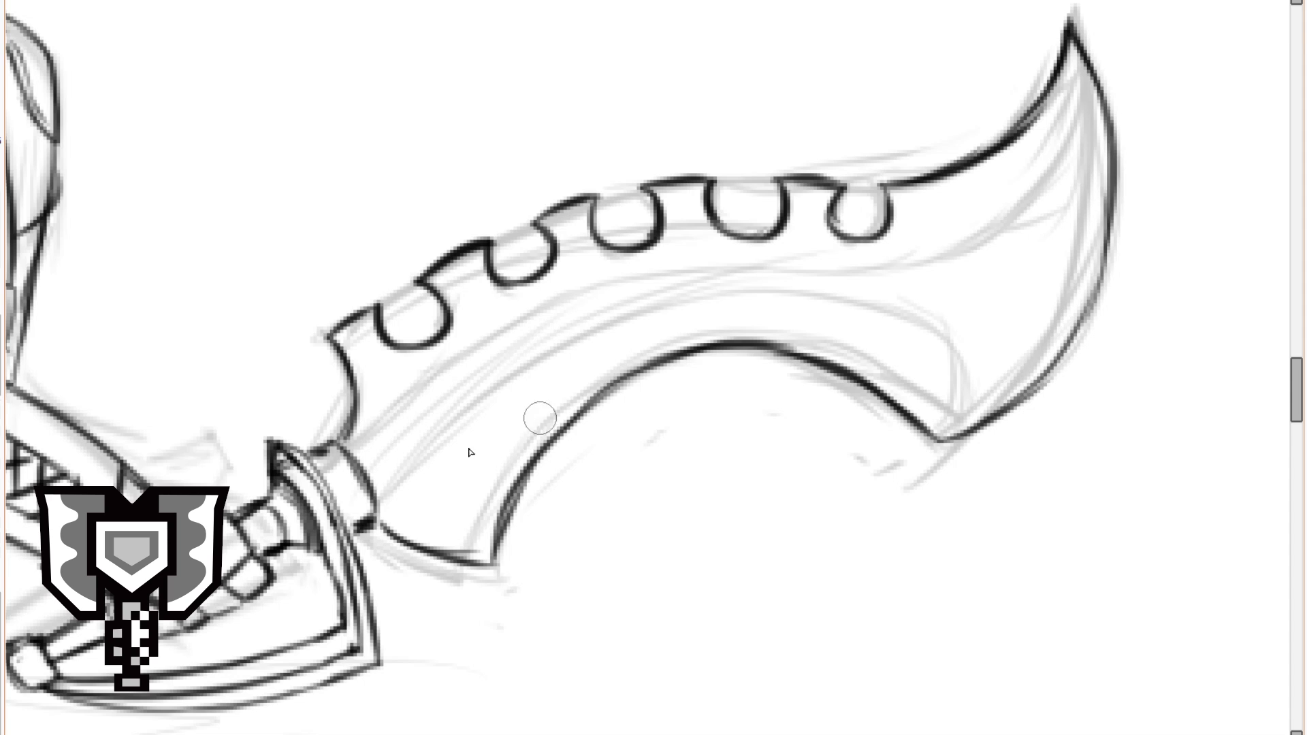
# Ink the bevel along the cutting edge and a long ridge line below the notches from the tip area to the collar.
pyautogui.moveTo(378, 501)
pyautogui.mouseDown()
pyautogui.moveTo(654, 292)
pyautogui.moveTo(838, 304)
pyautogui.moveTo(950, 419)
pyautogui.mouseUp()
pyautogui.moveTo(466, 555)
pyautogui.mouseDown()
pyautogui.moveTo(560, 411)
pyautogui.moveTo(717, 336)
pyautogui.moveTo(928, 374)
pyautogui.moveTo(947, 423)
pyautogui.moveTo(1040, 342)
pyautogui.moveTo(1097, 213)
pyautogui.moveTo(1089, 81)
pyautogui.moveTo(1082, 126)
pyautogui.moveTo(981, 241)
pyautogui.mouseUp()
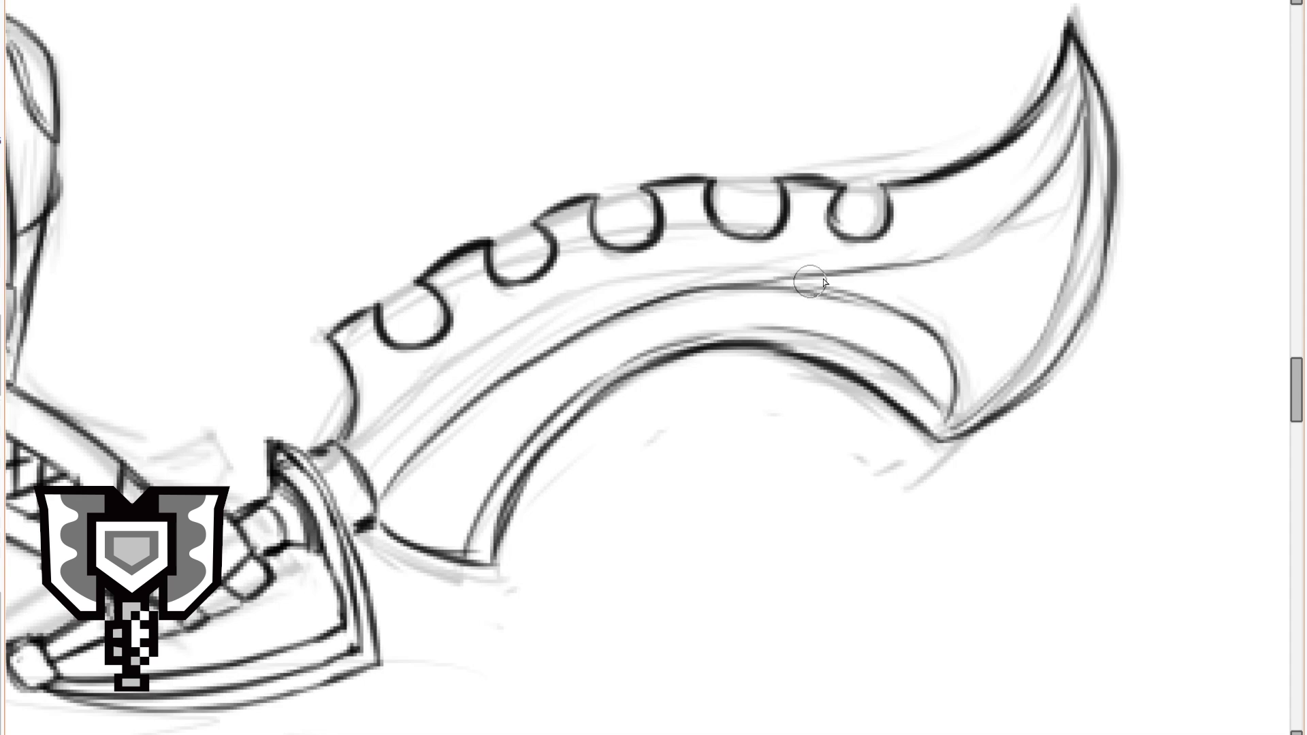
pyautogui.moveTo(854, 269); pyautogui.dragTo(986, 238)
pyautogui.hotkey('ctrl', 'z')
pyautogui.moveTo(771, 268); pyautogui.dragTo(555, 303)
pyautogui.moveTo(572, 294); pyautogui.dragTo(470, 354)
pyautogui.moveTo(528, 319); pyautogui.dragTo(373, 441)
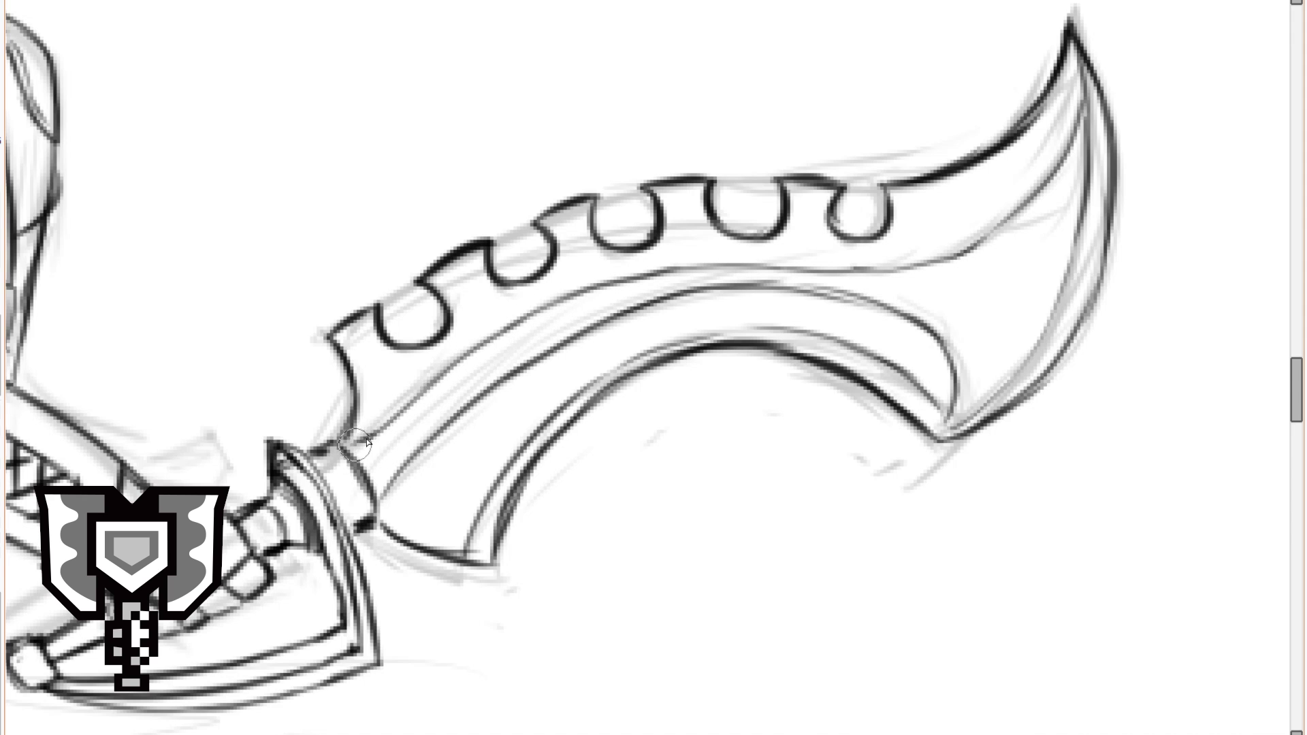
# Ink the rear edge of the giant creature's open lower jaw, running down from behind the mouth corner.
pyautogui.scroll(-5, 367, 443)
pyautogui.moveTo(170, 101); pyautogui.dragTo(470, 272)
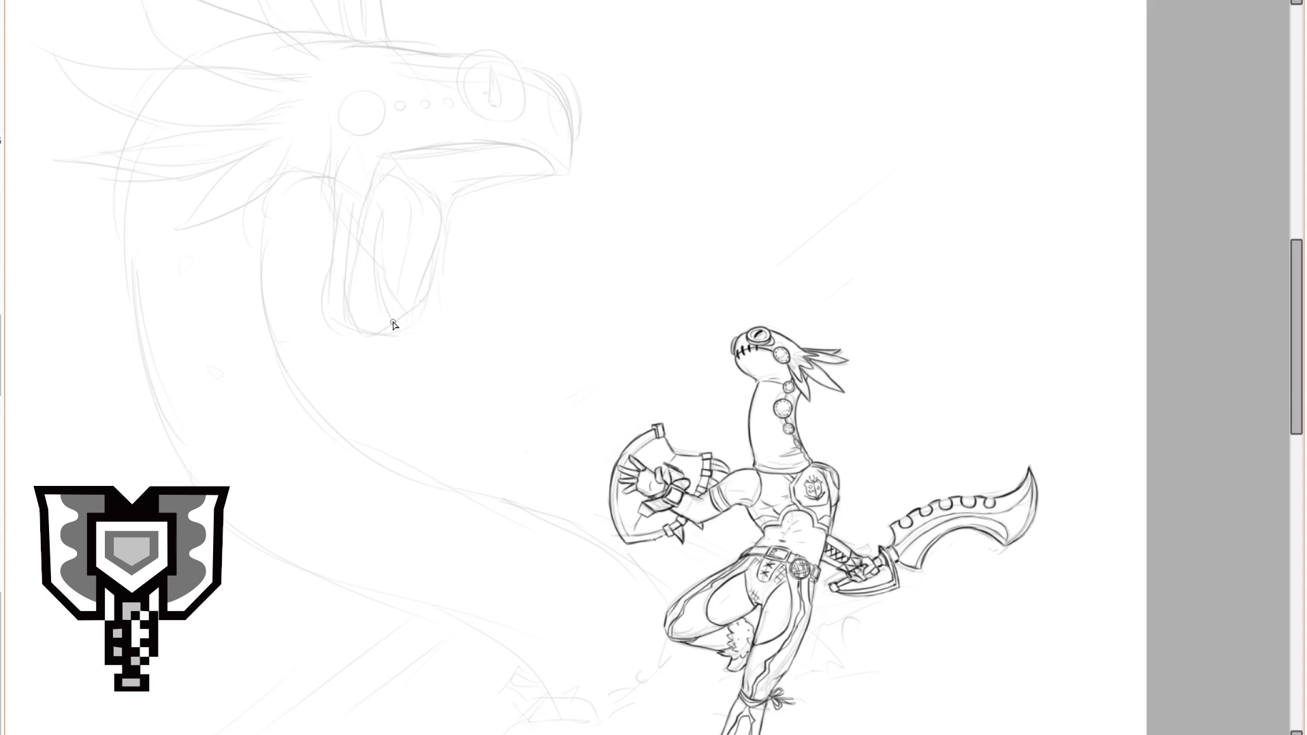
pyautogui.scroll(-4, 491, 231)
pyautogui.scroll(4, 490, 231)
pyautogui.moveTo(529, 385); pyautogui.dragTo(517, 259)
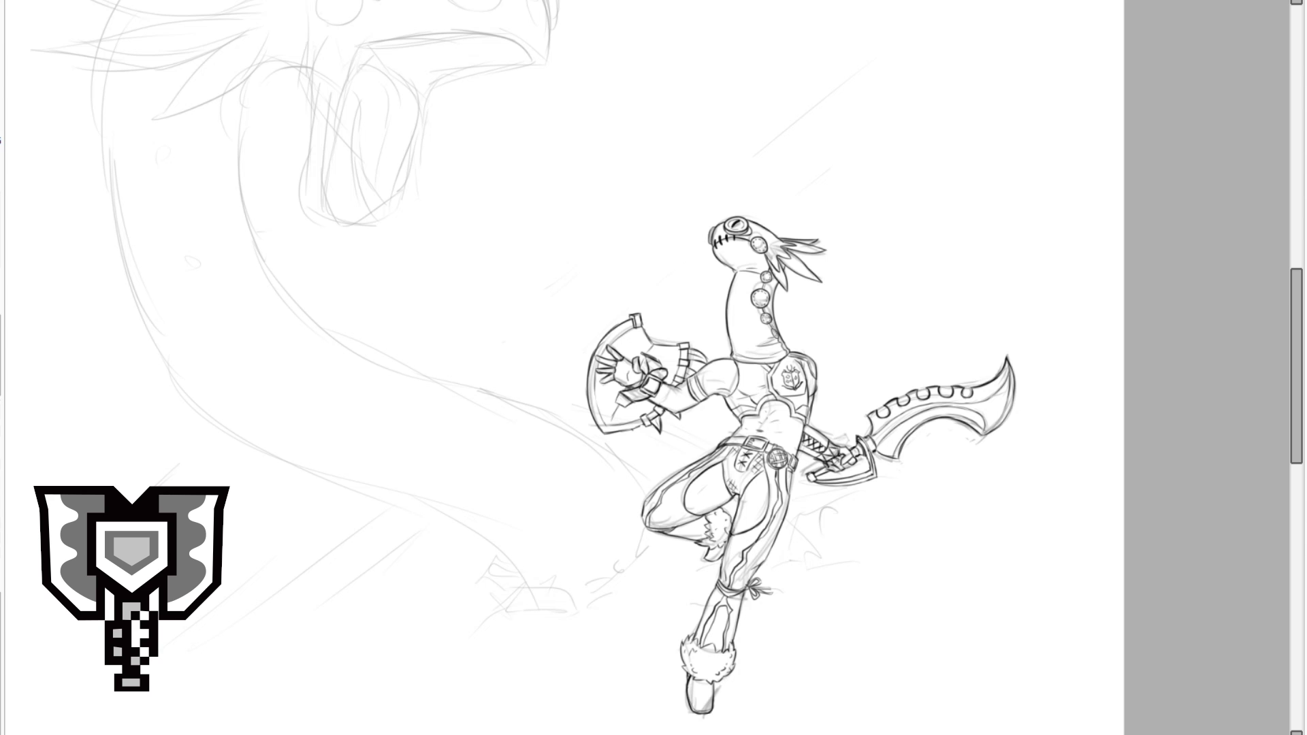
pyautogui.moveTo(318, 164); pyautogui.dragTo(285, 312)
pyautogui.scroll(2, 285, 312)
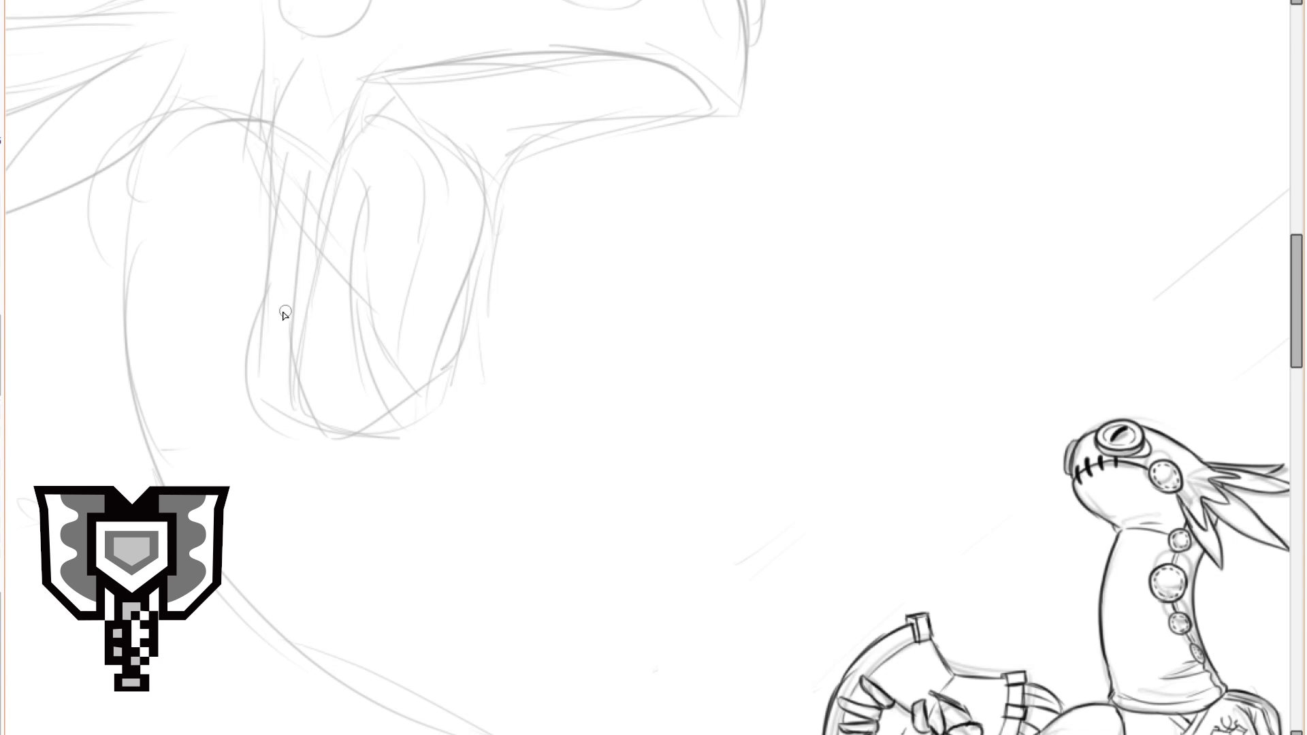
pyautogui.scroll(1, 274, 314)
pyautogui.moveTo(301, 455); pyautogui.dragTo(311, 92)
pyautogui.moveTo(300, 112); pyautogui.dragTo(334, 206)
pyautogui.moveTo(334, 221)
pyautogui.mouseDown()
pyautogui.moveTo(332, 198)
pyautogui.moveTo(332, 222)
pyautogui.mouseUp()
# Ink the rounded end of the lower jaw and curve its outline up the far side.
pyautogui.scroll(-1, 394, 208)
pyautogui.scroll(1, 318, 409)
pyautogui.moveTo(350, 461); pyautogui.dragTo(314, 442)
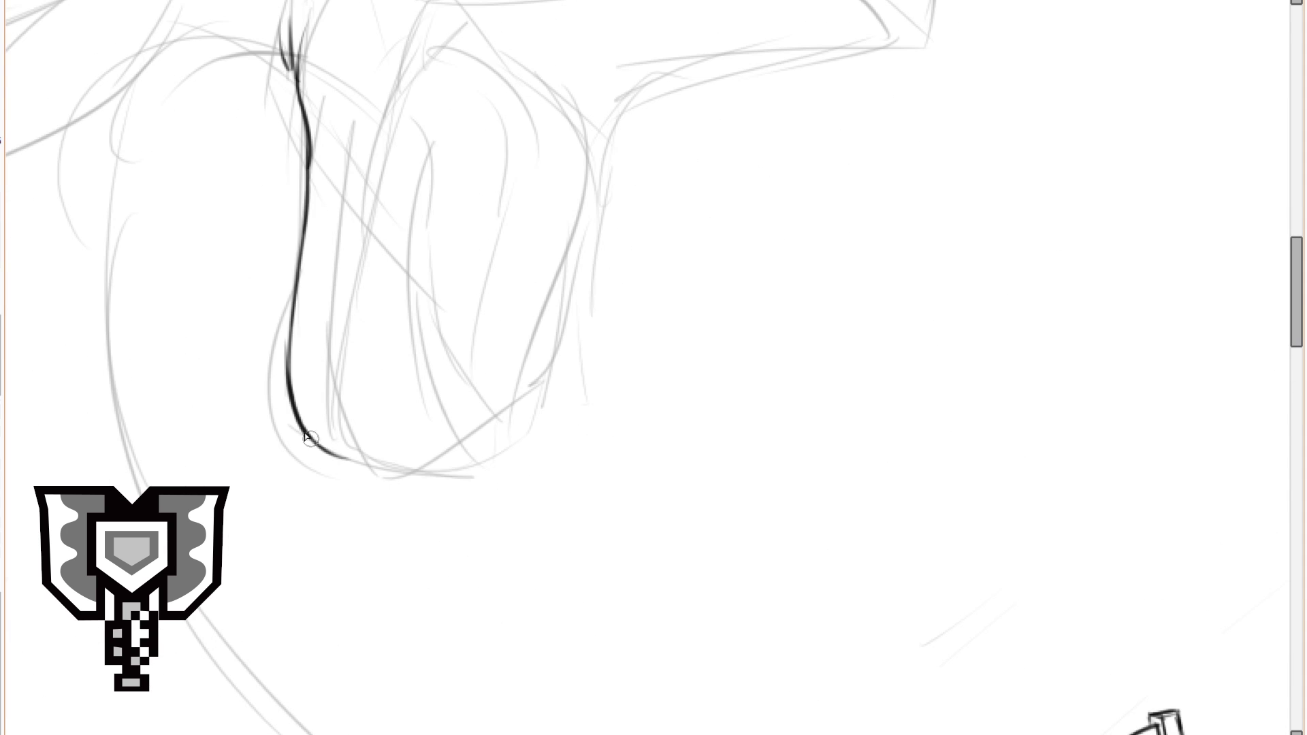
pyautogui.moveTo(461, 479); pyautogui.dragTo(541, 399)
# Ink the inside of the giant creature's mouth with the tongue's curved edges, its arched back and a crease.
pyautogui.scroll(-1, 517, 315)
pyautogui.scroll(1, 517, 316)
pyautogui.moveTo(432, 158)
pyautogui.mouseDown()
pyautogui.moveTo(452, 205)
pyautogui.moveTo(484, 447)
pyautogui.mouseUp()
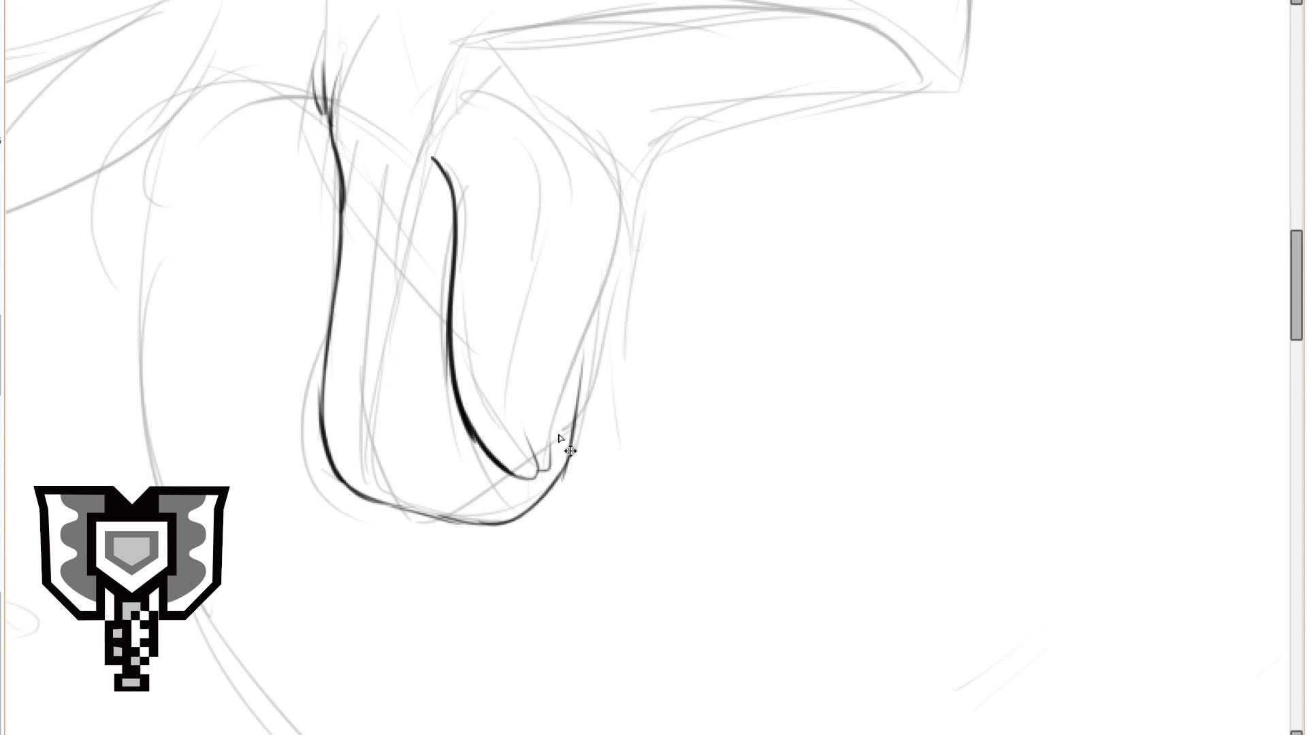
pyautogui.moveTo(562, 422); pyautogui.dragTo(608, 223)
pyautogui.moveTo(469, 89); pyautogui.dragTo(557, 190)
pyautogui.moveTo(467, 237); pyautogui.dragTo(495, 266)
# Ink the inner lip line of the lower jaw from near its rounded end up to the mouth corner.
pyautogui.scroll(-1, 453, 448)
pyautogui.scroll(1, 453, 447)
pyautogui.moveTo(467, 532); pyautogui.dragTo(400, 451)
pyautogui.moveTo(409, 381)
pyautogui.mouseDown()
pyautogui.moveTo(460, 136)
pyautogui.moveTo(400, 197)
pyautogui.mouseUp()
pyautogui.moveTo(487, 136); pyautogui.dragTo(436, 180)
# Ink the near edge of the upper jaw from the mouth corner to the snout, replacing the first strokes.
pyautogui.moveTo(459, 143)
pyautogui.mouseDown()
pyautogui.moveTo(676, 93)
pyautogui.moveTo(629, 123)
pyautogui.moveTo(730, 110)
pyautogui.mouseUp()
pyautogui.hotkey('ctrl', 'z')
pyautogui.hotkey('ctrl', 'z')
pyautogui.moveTo(571, 128)
pyautogui.mouseDown()
pyautogui.moveTo(749, 122)
pyautogui.moveTo(860, 168)
pyautogui.mouseUp()
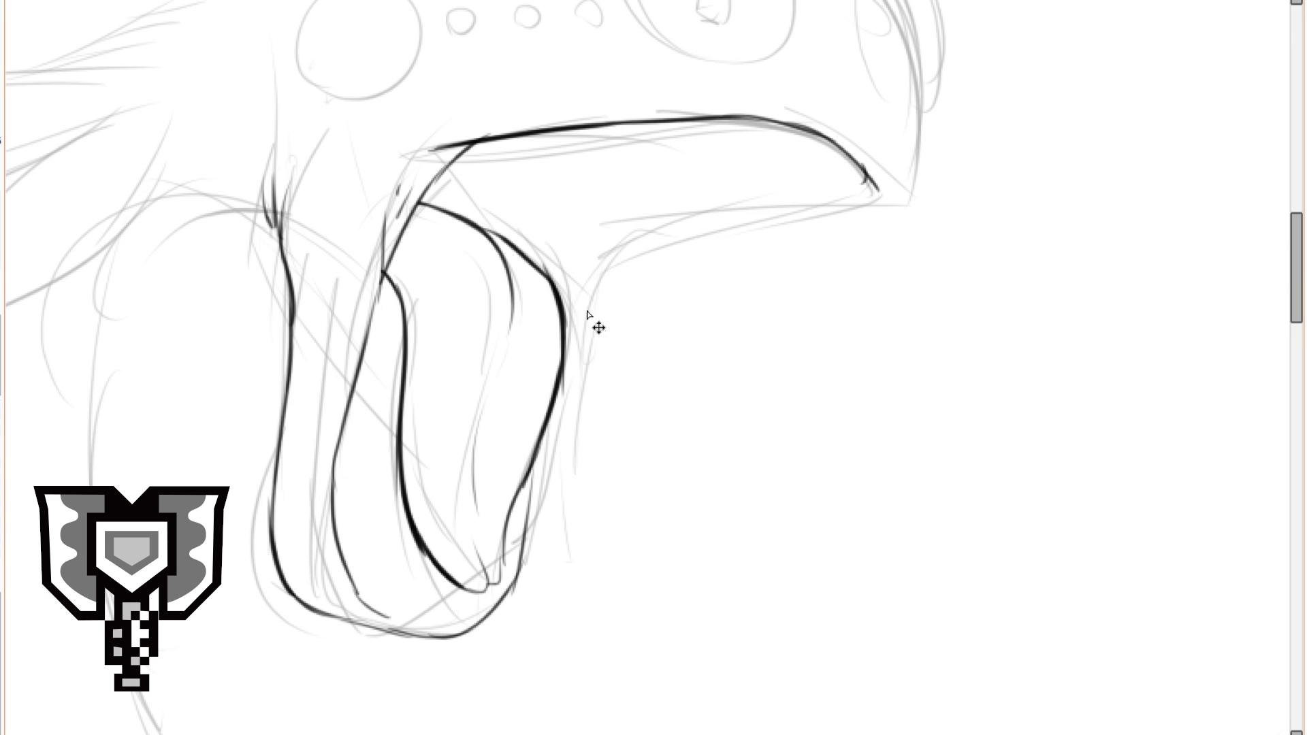
# Ink a row of small jagged teeth along the lower jaw's inner lip and continue the lip around its rounded end.
pyautogui.scroll(2, 404, 597)
pyautogui.moveTo(361, 561); pyautogui.dragTo(353, 528)
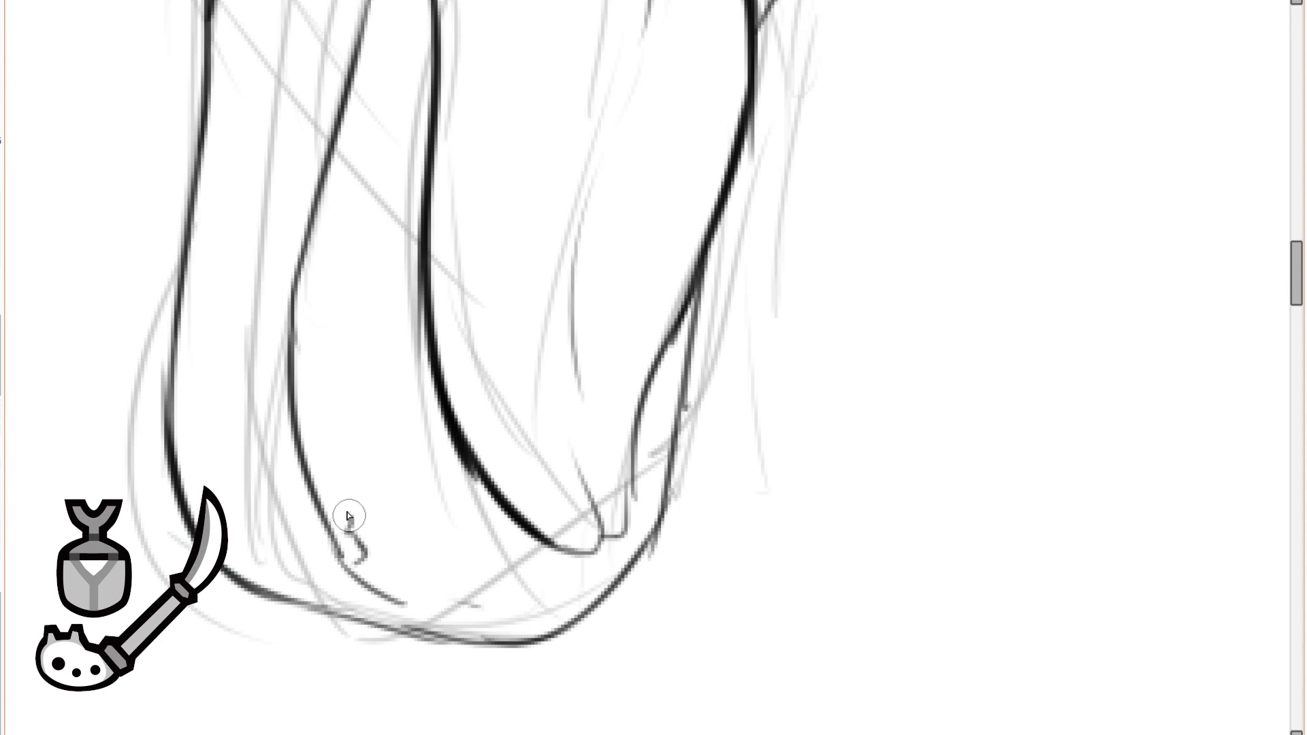
pyautogui.moveTo(314, 386)
pyautogui.mouseDown()
pyautogui.moveTo(315, 272)
pyautogui.moveTo(330, 243)
pyautogui.mouseUp()
pyautogui.moveTo(340, 205); pyautogui.dragTo(360, 323)
pyautogui.scroll(-2, 403, 200)
pyautogui.moveTo(352, 369)
pyautogui.mouseDown()
pyautogui.moveTo(364, 274)
pyautogui.moveTo(393, 343)
pyautogui.moveTo(412, 194)
pyautogui.mouseUp()
pyautogui.scroll(2, 407, 163)
pyautogui.scroll(-5, 390, 448)
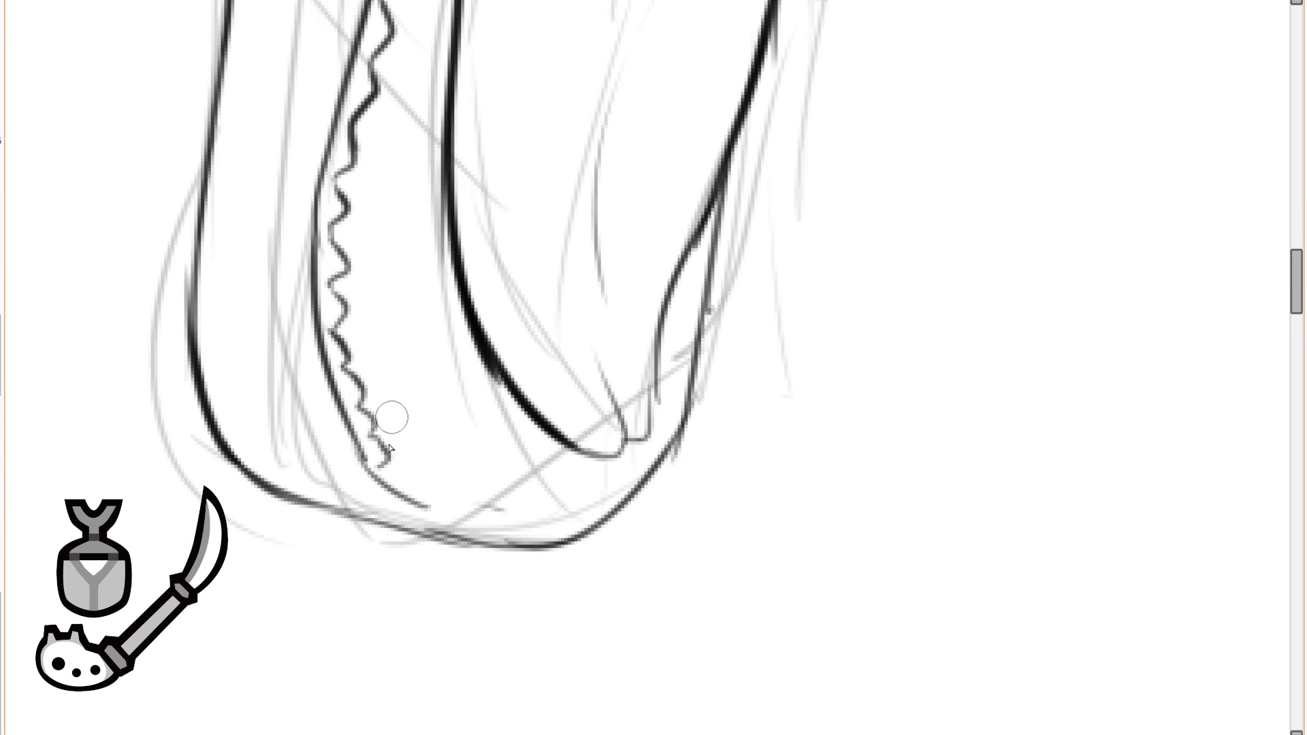
pyautogui.moveTo(421, 486)
pyautogui.mouseDown()
pyautogui.moveTo(537, 527)
pyautogui.moveTo(614, 486)
pyautogui.mouseUp()
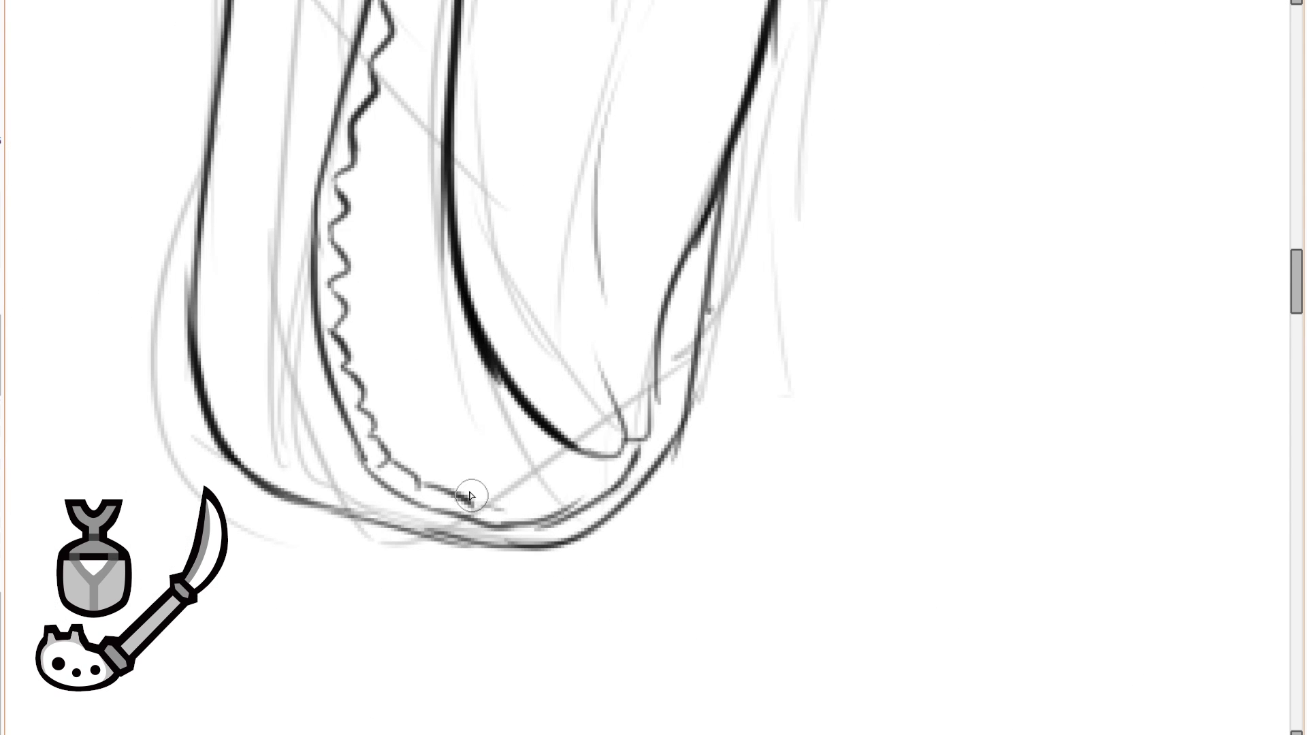
# Ink a wavy row of small teeth beneath the upper jaw's edge from the mouth corner to the snout.
pyautogui.scroll(-3, 560, 477)
pyautogui.scroll(3, 520, 307)
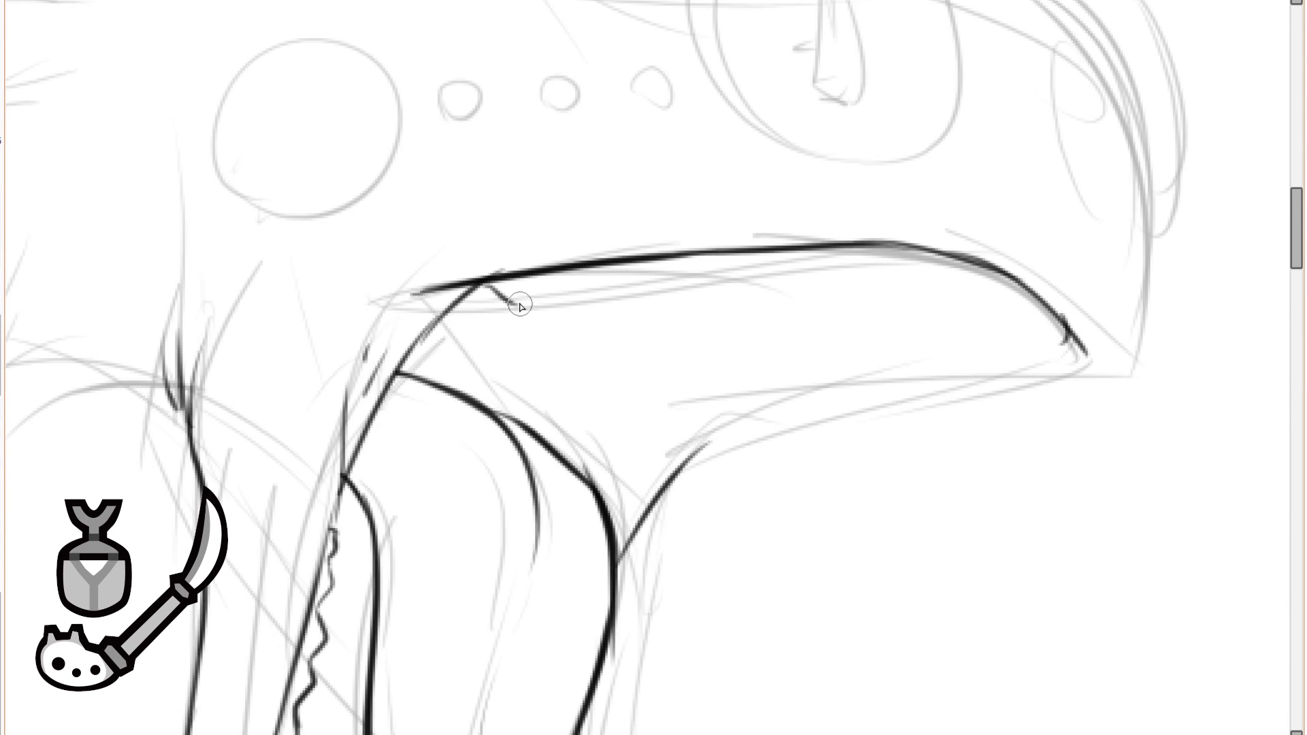
pyautogui.moveTo(805, 263); pyautogui.dragTo(878, 263)
pyautogui.scroll(-3, 796, 245)
pyautogui.scroll(3, 665, 242)
pyautogui.moveTo(664, 236); pyautogui.dragTo(810, 276)
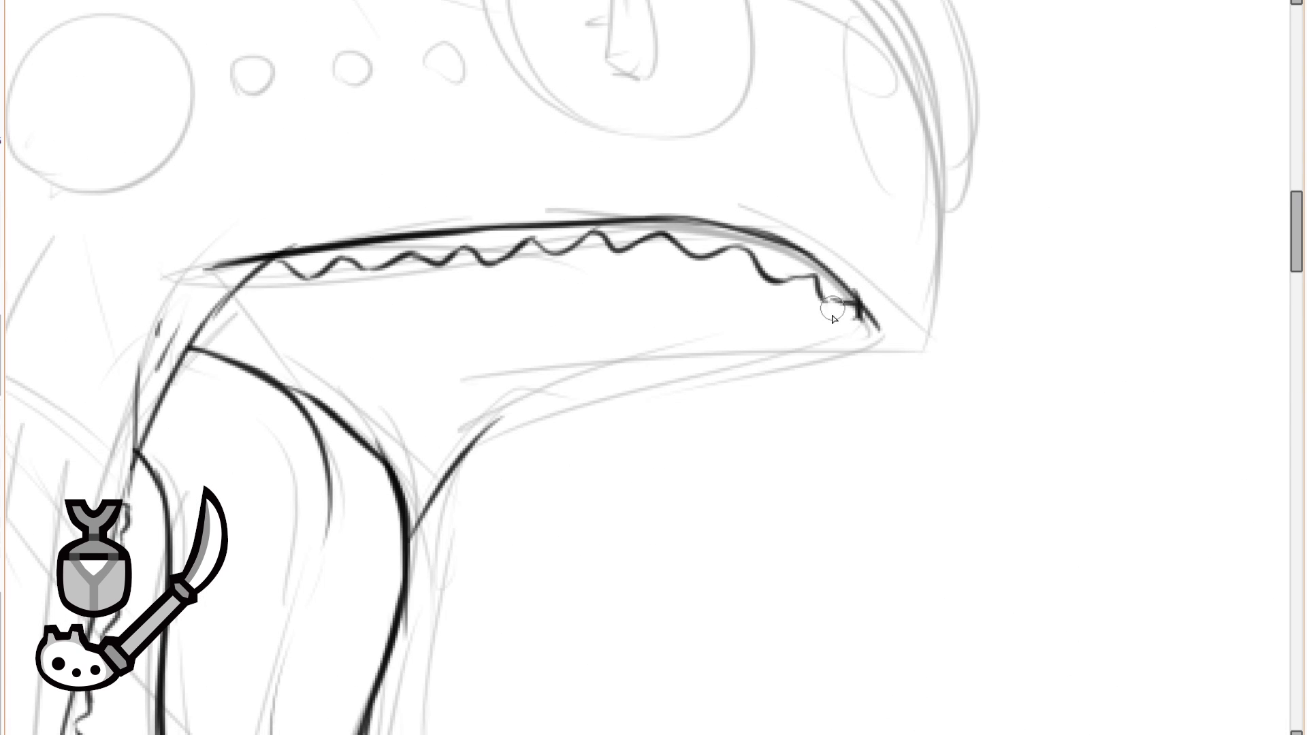
# Ink the front tip of the upper jaw and its far lower edge back to the cheek.
pyautogui.moveTo(875, 319); pyautogui.dragTo(790, 355)
pyautogui.moveTo(739, 382); pyautogui.dragTo(724, 348)
pyautogui.moveTo(460, 402)
pyautogui.mouseDown()
pyautogui.moveTo(603, 348)
pyautogui.moveTo(751, 325)
pyautogui.mouseUp()
pyautogui.moveTo(587, 356); pyautogui.dragTo(791, 336)
pyautogui.moveTo(557, 359); pyautogui.dragTo(652, 353)
pyautogui.scroll(-4, 757, 181)
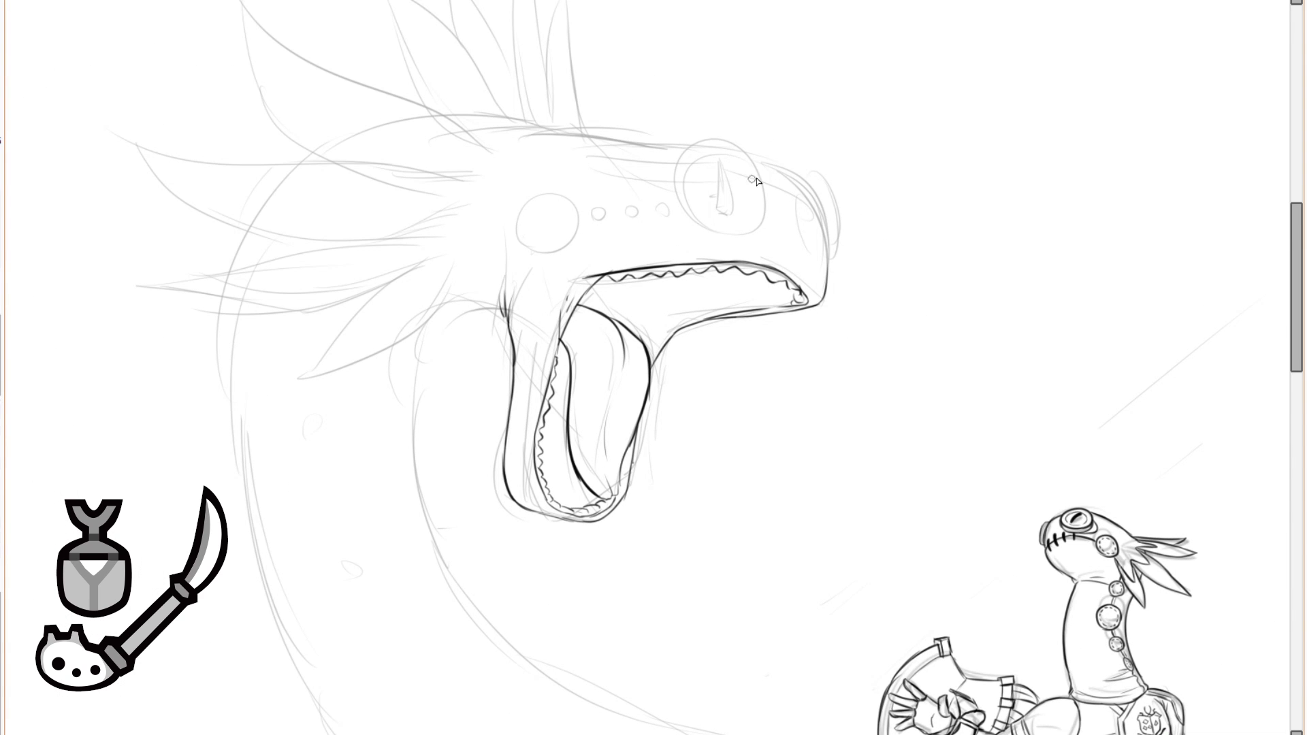
# Ink two small curved nostrils near the front of the giant creature's snout.
pyautogui.scroll(2, 837, 204)
pyautogui.scroll(2, 702, 293)
pyautogui.moveTo(638, 355); pyautogui.dragTo(651, 351)
pyautogui.moveTo(755, 425); pyautogui.dragTo(769, 429)
pyautogui.scroll(-2, 751, 450)
pyautogui.scroll(2, 533, 332)
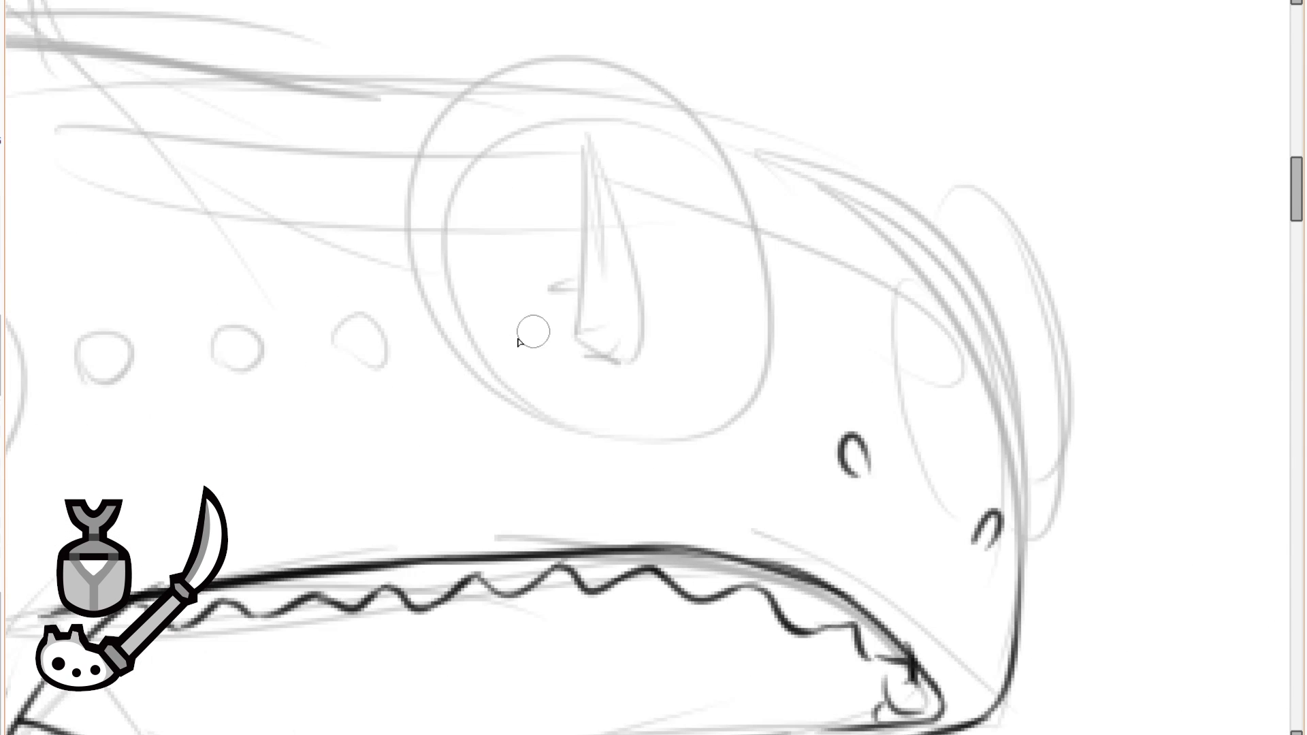
# Ink the giant creature's large round eye and its narrow, pointed vertical pupil.
pyautogui.moveTo(531, 410)
pyautogui.mouseDown()
pyautogui.moveTo(416, 140)
pyautogui.moveTo(595, 74)
pyautogui.moveTo(705, 136)
pyautogui.moveTo(785, 267)
pyautogui.mouseUp()
pyautogui.moveTo(749, 171); pyautogui.dragTo(735, 388)
pyautogui.moveTo(521, 405); pyautogui.dragTo(671, 446)
pyautogui.moveTo(636, 441)
pyautogui.mouseDown()
pyautogui.moveTo(756, 406)
pyautogui.moveTo(710, 437)
pyautogui.mouseUp()
pyautogui.moveTo(635, 360); pyautogui.dragTo(579, 348)
pyautogui.moveTo(588, 343); pyautogui.dragTo(580, 138)
pyautogui.moveTo(579, 126)
pyautogui.mouseDown()
pyautogui.moveTo(645, 340)
pyautogui.moveTo(632, 361)
pyautogui.mouseUp()
# Ink the ridge running from the eye over the snout and the bulge of the far eye behind it.
pyautogui.moveTo(838, 195); pyautogui.dragTo(679, 161)
pyautogui.moveTo(555, 101); pyautogui.dragTo(701, 165)
pyautogui.moveTo(637, 137)
pyautogui.mouseDown()
pyautogui.moveTo(825, 273)
pyautogui.moveTo(687, 199)
pyautogui.moveTo(729, 381)
pyautogui.moveTo(724, 536)
pyautogui.mouseUp()
pyautogui.moveTo(572, 75)
pyautogui.mouseDown()
pyautogui.moveTo(575, 220)
pyautogui.moveTo(736, 330)
pyautogui.mouseUp()
pyautogui.hotkey('ctrl', 'z')
pyautogui.moveTo(561, 207)
pyautogui.mouseDown()
pyautogui.moveTo(736, 289)
pyautogui.moveTo(761, 482)
pyautogui.mouseUp()
# Ink the large round disc on the cheek and the row of three small circles leading to the eye.
pyautogui.scroll(-4, 841, 303)
pyautogui.scroll(3, 578, 329)
pyautogui.scroll(1, 466, 369)
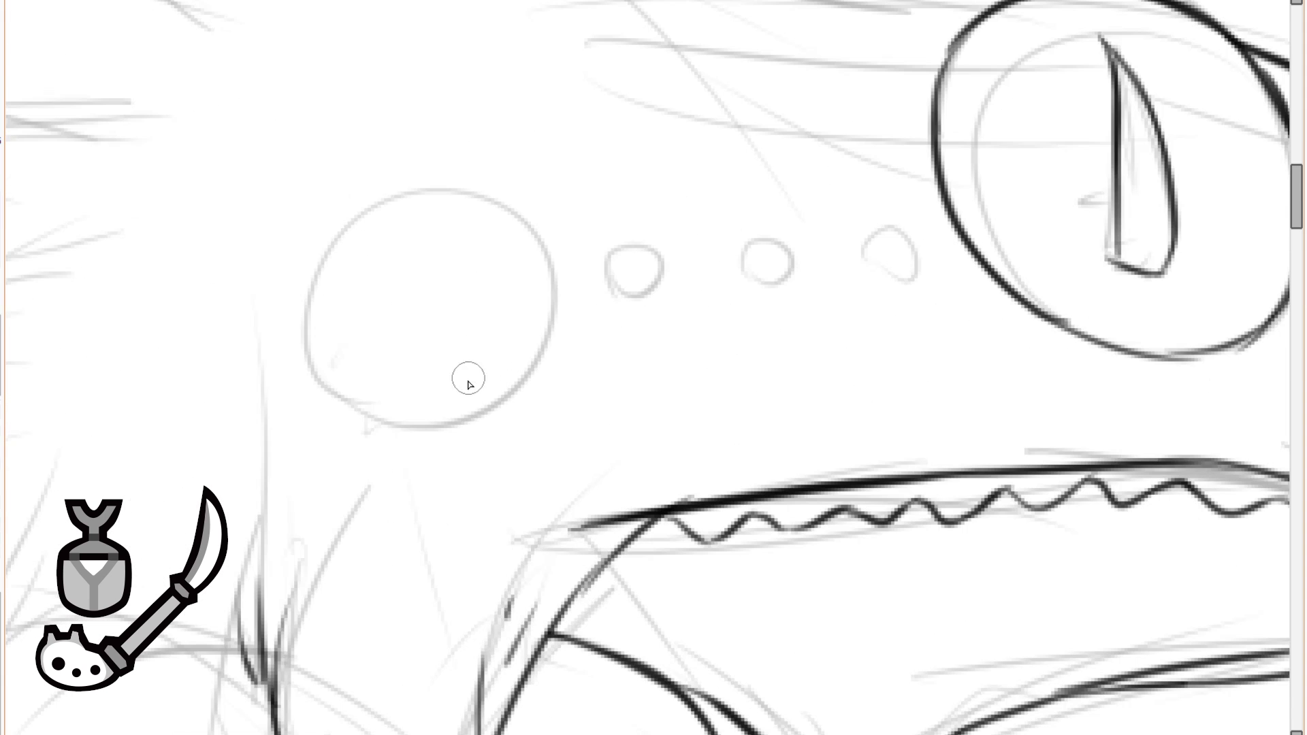
pyautogui.moveTo(368, 416); pyautogui.dragTo(533, 227)
pyautogui.moveTo(538, 230)
pyautogui.mouseDown()
pyautogui.moveTo(480, 428)
pyautogui.moveTo(371, 422)
pyautogui.mouseUp()
pyautogui.hotkey('ctrl', 'z')
pyautogui.moveTo(634, 297); pyautogui.dragTo(640, 299)
pyautogui.moveTo(739, 269); pyautogui.dragTo(757, 280)
pyautogui.moveTo(892, 229); pyautogui.dragTo(879, 262)
# Ink the top contour of the head from behind the eye back to the base of the feather crest.
pyautogui.scroll(-5, 851, 259)
pyautogui.scroll(5, 692, 299)
pyautogui.scroll(-2, 691, 302)
pyautogui.scroll(2, 693, 257)
pyautogui.scroll(-5, 693, 257)
pyautogui.scroll(4, 608, 288)
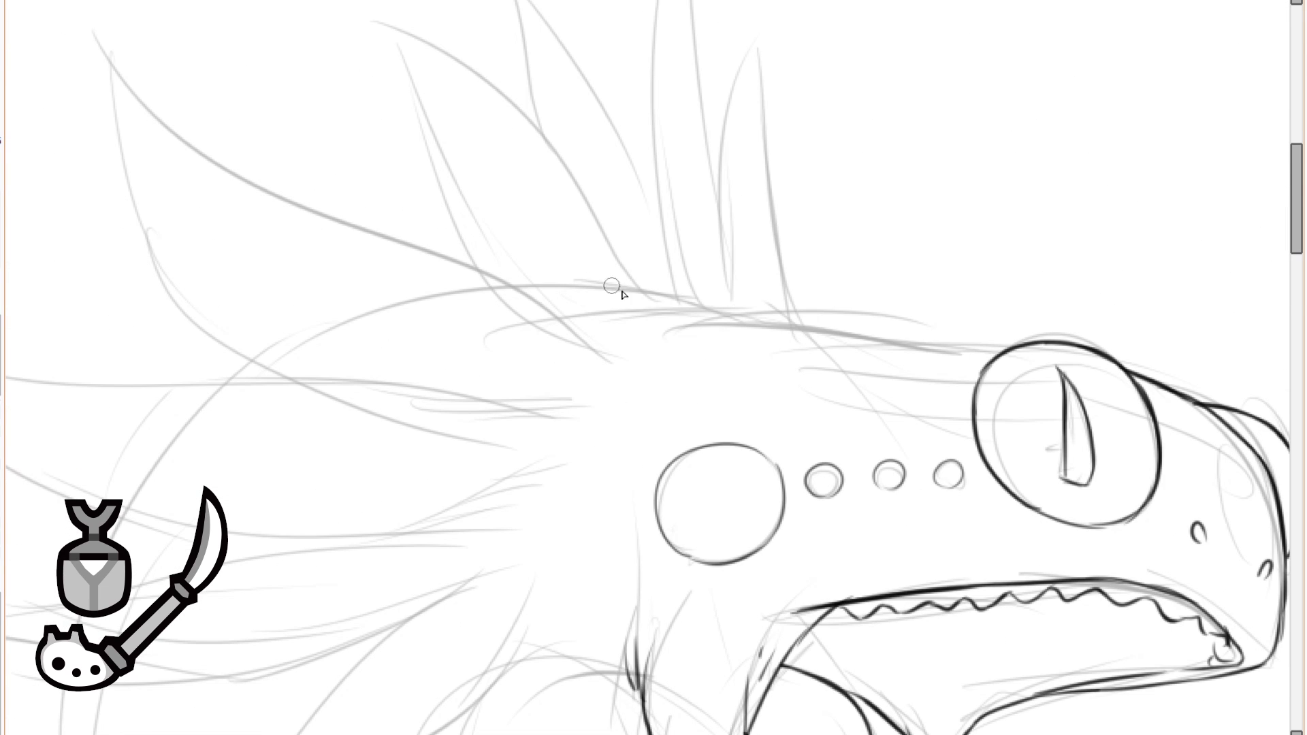
pyautogui.scroll(2, 625, 303)
pyautogui.scroll(-4, 735, 431)
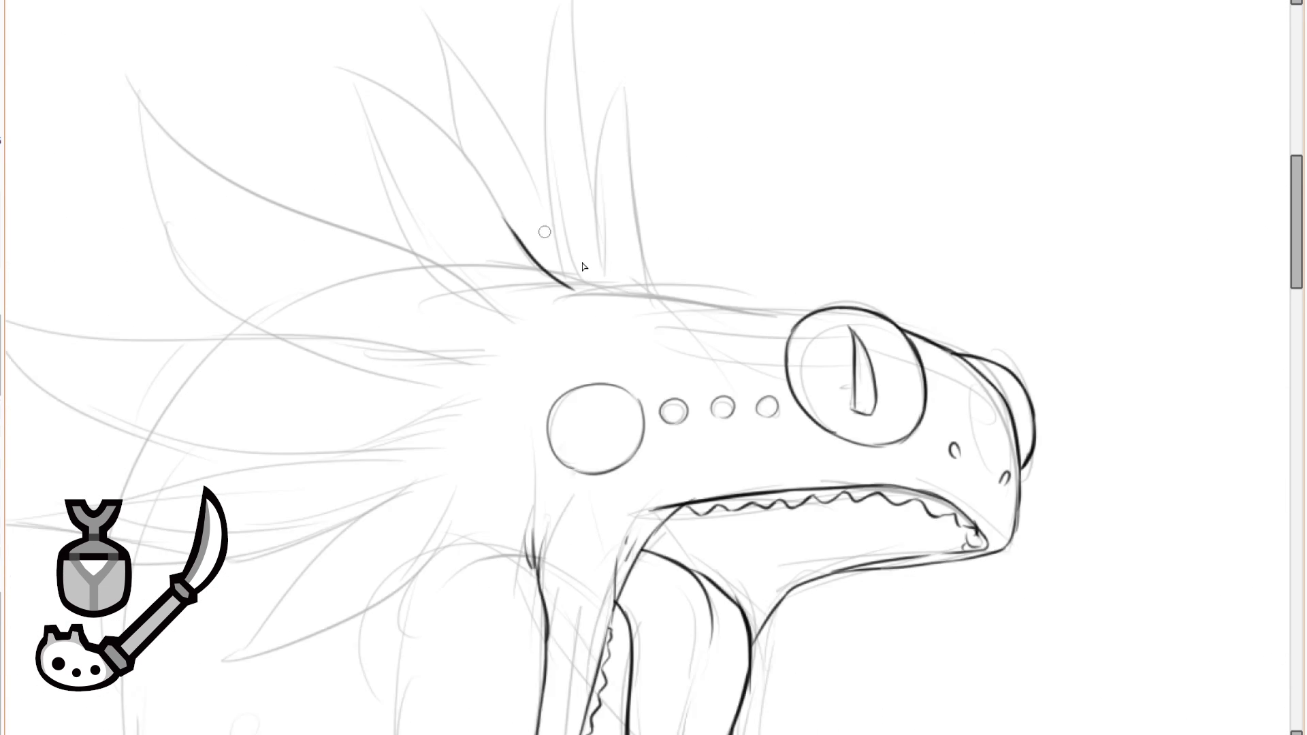
pyautogui.scroll(3, 606, 265)
pyautogui.moveTo(477, 202); pyautogui.dragTo(657, 306)
pyautogui.scroll(-4, 820, 314)
pyautogui.scroll(2, 805, 345)
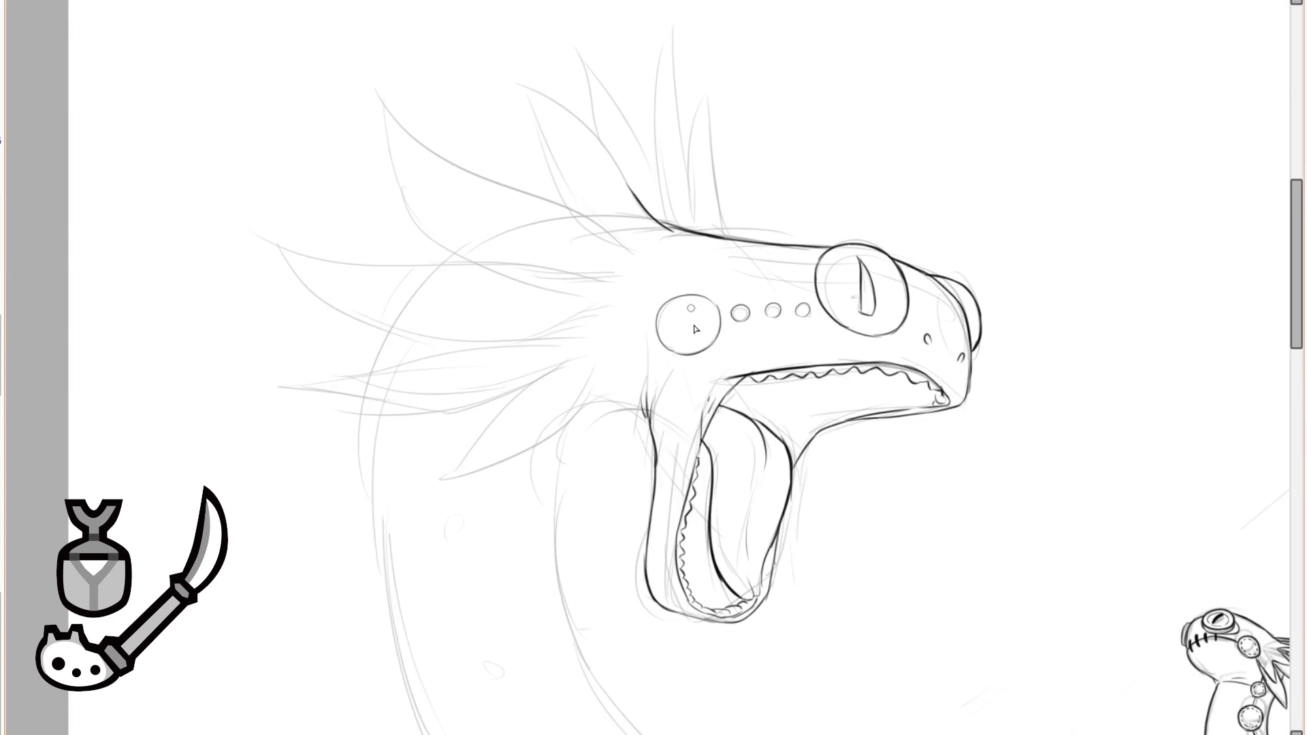
# Ink the pointed skin folds behind the jaw where the head meets the neck.
pyautogui.scroll(3, 695, 331)
pyautogui.moveTo(720, 436); pyautogui.dragTo(773, 301)
pyautogui.moveTo(719, 436); pyautogui.dragTo(718, 212)
pyautogui.scroll(-4, 711, 393)
pyautogui.scroll(4, 599, 303)
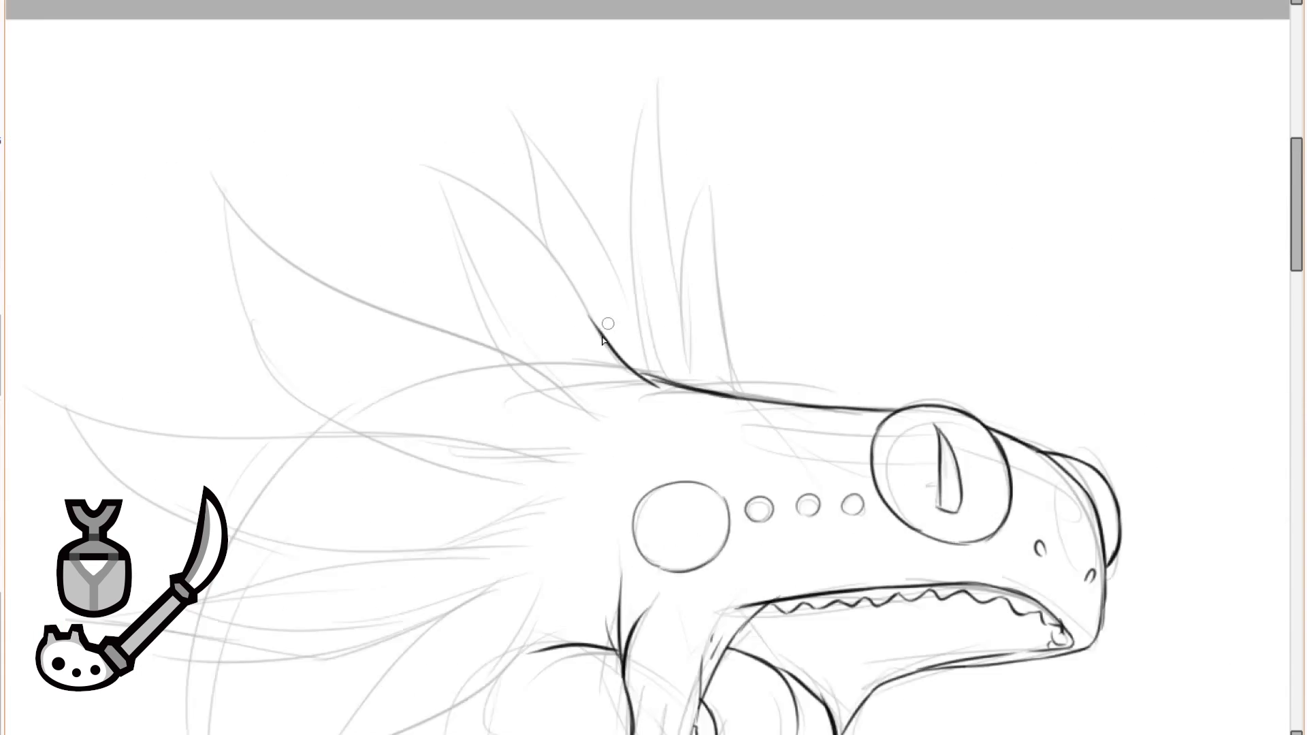
# Ink the first crest feather behind the head, with a smooth upper edge and a jagged lower edge.
pyautogui.moveTo(576, 283); pyautogui.dragTo(664, 483)
pyautogui.moveTo(617, 374); pyautogui.dragTo(507, 203)
pyautogui.moveTo(527, 226); pyautogui.dragTo(253, 106)
pyautogui.hotkey('ctrl', 'z')
pyautogui.moveTo(521, 216)
pyautogui.mouseDown()
pyautogui.moveTo(291, 75)
pyautogui.moveTo(331, 223)
pyautogui.moveTo(515, 467)
pyautogui.mouseUp()
pyautogui.moveTo(618, 554); pyautogui.dragTo(281, 320)
pyautogui.scroll(-1, 381, 300)
pyautogui.hotkey('ctrl', 'z')
pyautogui.moveTo(356, 300); pyautogui.dragTo(525, 308)
pyautogui.moveTo(706, 481); pyautogui.dragTo(434, 357)
# Ink the long second feather sweeping back from the head, with a notched lower edge.
pyautogui.scroll(3, 429, 348)
pyautogui.moveTo(653, 429); pyautogui.dragTo(470, 351)
pyautogui.scroll(3, 470, 351)
pyautogui.moveTo(661, 462)
pyautogui.mouseDown()
pyautogui.moveTo(334, 298)
pyautogui.moveTo(196, 149)
pyautogui.mouseUp()
pyautogui.moveTo(197, 151)
pyautogui.mouseDown()
pyautogui.moveTo(246, 385)
pyautogui.moveTo(227, 288)
pyautogui.mouseUp()
pyautogui.moveTo(206, 253); pyautogui.dragTo(291, 429)
pyautogui.moveTo(298, 430); pyautogui.dragTo(417, 483)
pyautogui.hotkey('ctrl', 'z')
pyautogui.moveTo(268, 394)
pyautogui.mouseDown()
pyautogui.moveTo(368, 493)
pyautogui.moveTo(470, 527)
pyautogui.mouseUp()
pyautogui.scroll(-3, 391, 379)
pyautogui.scroll(3, 400, 333)
# Add thin inner detail strokes to the first two feathers near their edges and bases.
pyautogui.moveTo(374, 306); pyautogui.dragTo(701, 495)
pyautogui.moveTo(579, 456); pyautogui.dragTo(689, 516)
pyautogui.moveTo(619, 501)
pyautogui.mouseDown()
pyautogui.moveTo(655, 518)
pyautogui.moveTo(629, 534)
pyautogui.mouseUp()
pyautogui.moveTo(190, 383); pyautogui.dragTo(310, 458)
pyautogui.moveTo(744, 287); pyautogui.dragTo(767, 341)
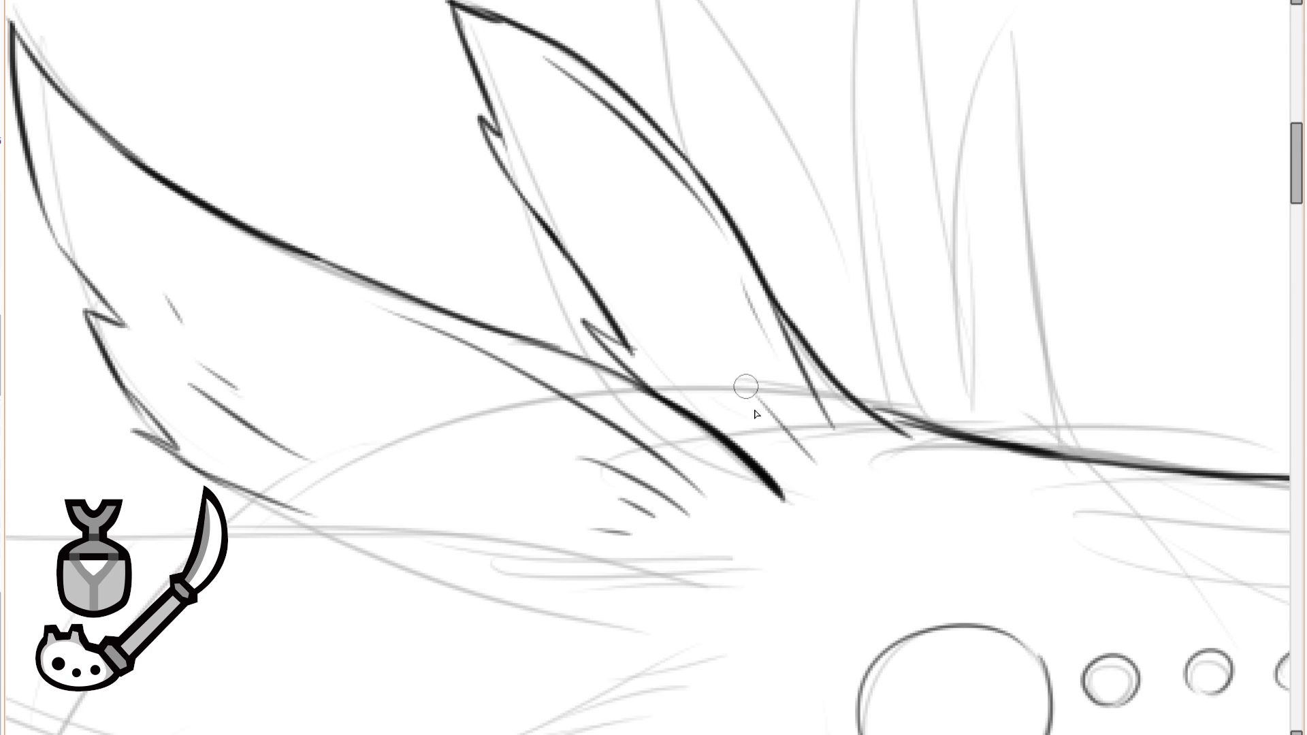
pyautogui.moveTo(781, 401); pyautogui.dragTo(818, 465)
pyautogui.moveTo(752, 414); pyautogui.dragTo(774, 444)
pyautogui.scroll(-2, 770, 429)
pyautogui.scroll(1, 630, 274)
# Ink the outlines of the third and fourth feathers behind the cheek, giving both notched lower edges.
pyautogui.moveTo(878, 283)
pyautogui.mouseDown()
pyautogui.moveTo(578, 295)
pyautogui.moveTo(329, 248)
pyautogui.moveTo(154, 184)
pyautogui.mouseUp()
pyautogui.hotkey('ctrl', 'z')
pyautogui.scroll(1, 348, 249)
pyautogui.hotkey('ctrl', 'z')
pyautogui.moveTo(402, 256); pyautogui.dragTo(180, 212)
pyautogui.moveTo(181, 213)
pyautogui.mouseDown()
pyautogui.moveTo(362, 417)
pyautogui.moveTo(329, 429)
pyautogui.mouseUp()
pyautogui.hotkey('ctrl', 'z')
pyautogui.moveTo(330, 429)
pyautogui.mouseDown()
pyautogui.moveTo(545, 497)
pyautogui.moveTo(714, 481)
pyautogui.mouseUp()
pyautogui.moveTo(731, 472)
pyautogui.mouseDown()
pyautogui.moveTo(645, 519)
pyautogui.moveTo(811, 510)
pyautogui.mouseUp()
pyautogui.moveTo(992, 463)
pyautogui.mouseDown()
pyautogui.moveTo(893, 359)
pyautogui.moveTo(198, 517)
pyautogui.moveTo(443, 597)
pyautogui.moveTo(687, 579)
pyautogui.moveTo(859, 493)
pyautogui.mouseUp()
pyautogui.scroll(-2, 776, 489)
pyautogui.scroll(2, 704, 422)
# Add thin inner detail strokes along the third feather's upper edge, base and middle.
pyautogui.moveTo(967, 381); pyautogui.dragTo(845, 377)
pyautogui.moveTo(962, 353); pyautogui.dragTo(923, 337)
pyautogui.moveTo(992, 313)
pyautogui.mouseDown()
pyautogui.moveTo(527, 287)
pyautogui.moveTo(593, 264)
pyautogui.moveTo(202, 262)
pyautogui.mouseUp()
pyautogui.hotkey('ctrl', 'z')
pyautogui.hotkey('ctrl', 'z')
pyautogui.hotkey('ctrl', 'z')
pyautogui.moveTo(144, 209)
pyautogui.mouseDown()
pyautogui.moveTo(449, 274)
pyautogui.moveTo(466, 258)
pyautogui.mouseUp()
pyautogui.hotkey('ctrl', 'z')
pyautogui.moveTo(512, 258); pyautogui.dragTo(565, 263)
pyautogui.moveTo(323, 312); pyautogui.dragTo(516, 333)
pyautogui.moveTo(398, 345); pyautogui.dragTo(512, 342)
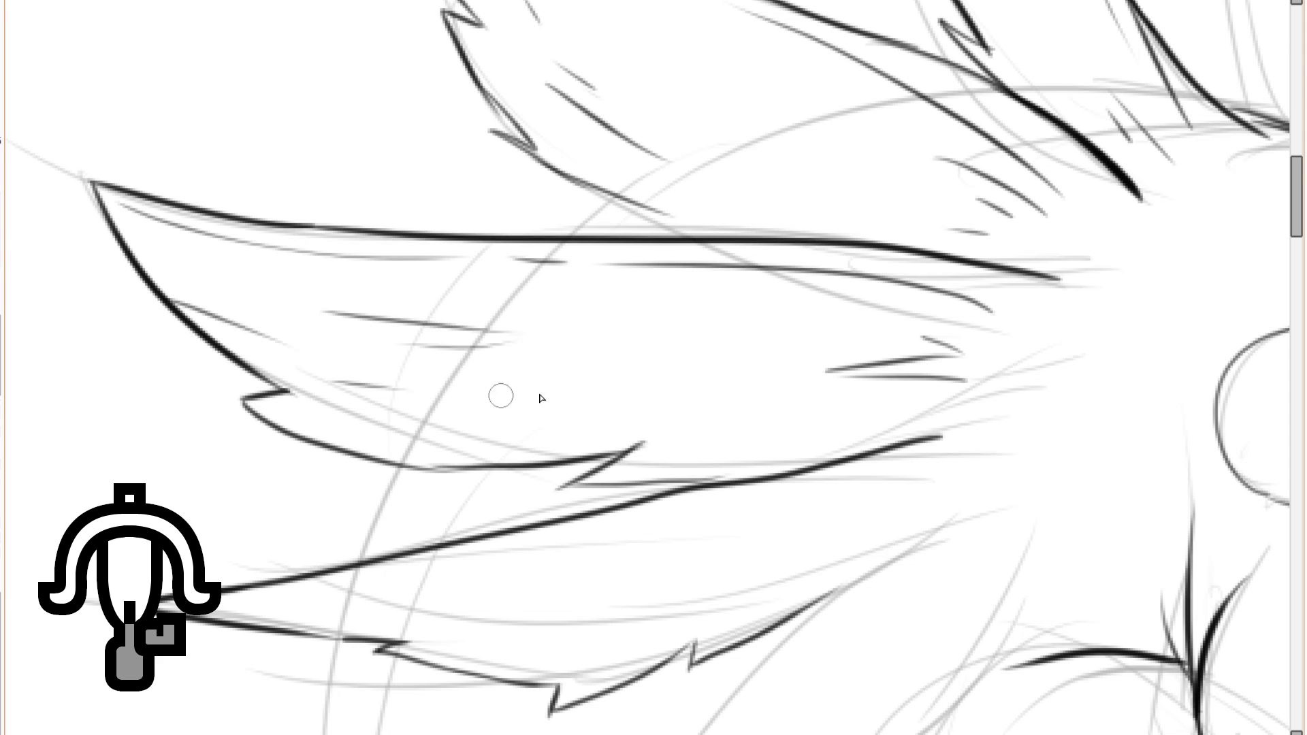
pyautogui.moveTo(645, 378); pyautogui.dragTo(762, 380)
# Add a long inner line and short detail strokes inside the fourth feather.
pyautogui.scroll(-2, 688, 293)
pyautogui.scroll(1, 672, 309)
pyautogui.moveTo(361, 356); pyautogui.dragTo(704, 288)
pyautogui.moveTo(699, 301); pyautogui.dragTo(665, 307)
pyautogui.scroll(1, 730, 344)
pyautogui.moveTo(610, 341); pyautogui.dragTo(681, 338)
# Ink the lowest feather hanging beside the neck with a split tip, then add short strokes inside it.
pyautogui.moveTo(709, 294)
pyautogui.mouseDown()
pyautogui.moveTo(470, 480)
pyautogui.moveTo(334, 640)
pyautogui.mouseUp()
pyautogui.moveTo(424, 570); pyautogui.dragTo(590, 558)
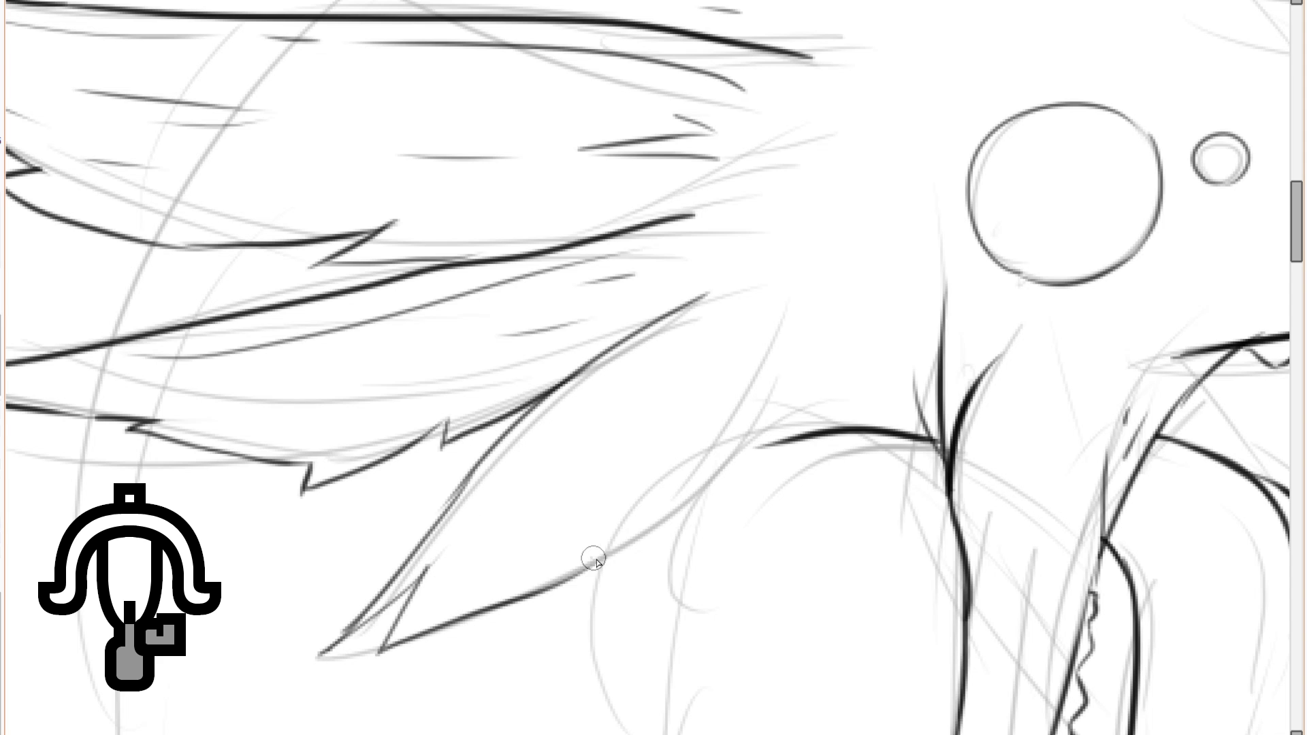
pyautogui.moveTo(660, 487); pyautogui.dragTo(798, 412)
pyautogui.moveTo(709, 323); pyautogui.dragTo(580, 431)
pyautogui.moveTo(698, 346); pyautogui.dragTo(673, 376)
pyautogui.moveTo(737, 342); pyautogui.dragTo(697, 373)
pyautogui.moveTo(518, 455); pyautogui.dragTo(410, 555)
pyautogui.moveTo(486, 602); pyautogui.dragTo(546, 515)
# Ink the upright crest feathers above the back of the head and add short inner detail strokes.
pyautogui.scroll(-2, 638, 440)
pyautogui.moveTo(681, 136); pyautogui.dragTo(621, 391)
pyautogui.scroll(1, 616, 326)
pyautogui.moveTo(612, 290); pyautogui.dragTo(696, 416)
pyautogui.moveTo(624, 322); pyautogui.dragTo(678, 416)
pyautogui.scroll(1, 600, 238)
pyautogui.moveTo(863, 579); pyautogui.dragTo(719, 342)
pyautogui.moveTo(519, 209); pyautogui.dragTo(569, 252)
pyautogui.scroll(-4, 581, 274)
pyautogui.scroll(4, 593, 412)
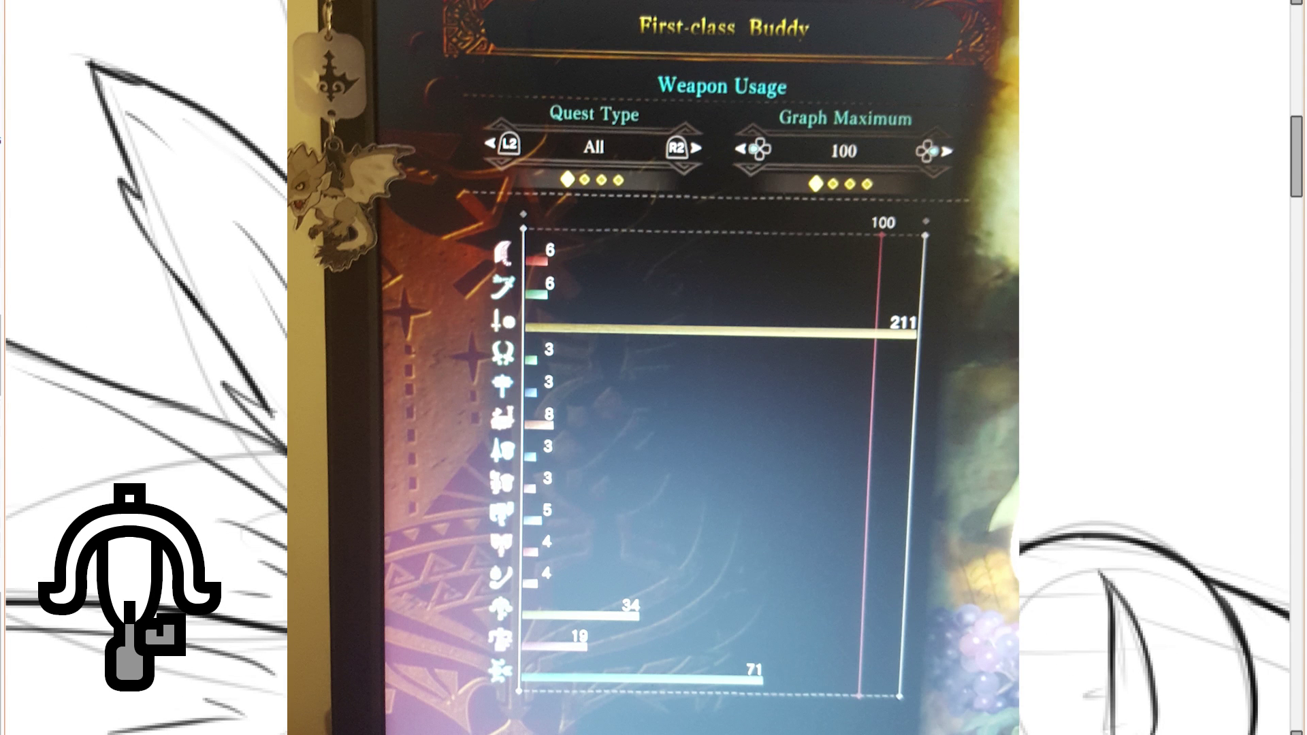
pyautogui.moveTo(613, 307); pyautogui.dragTo(681, 419)
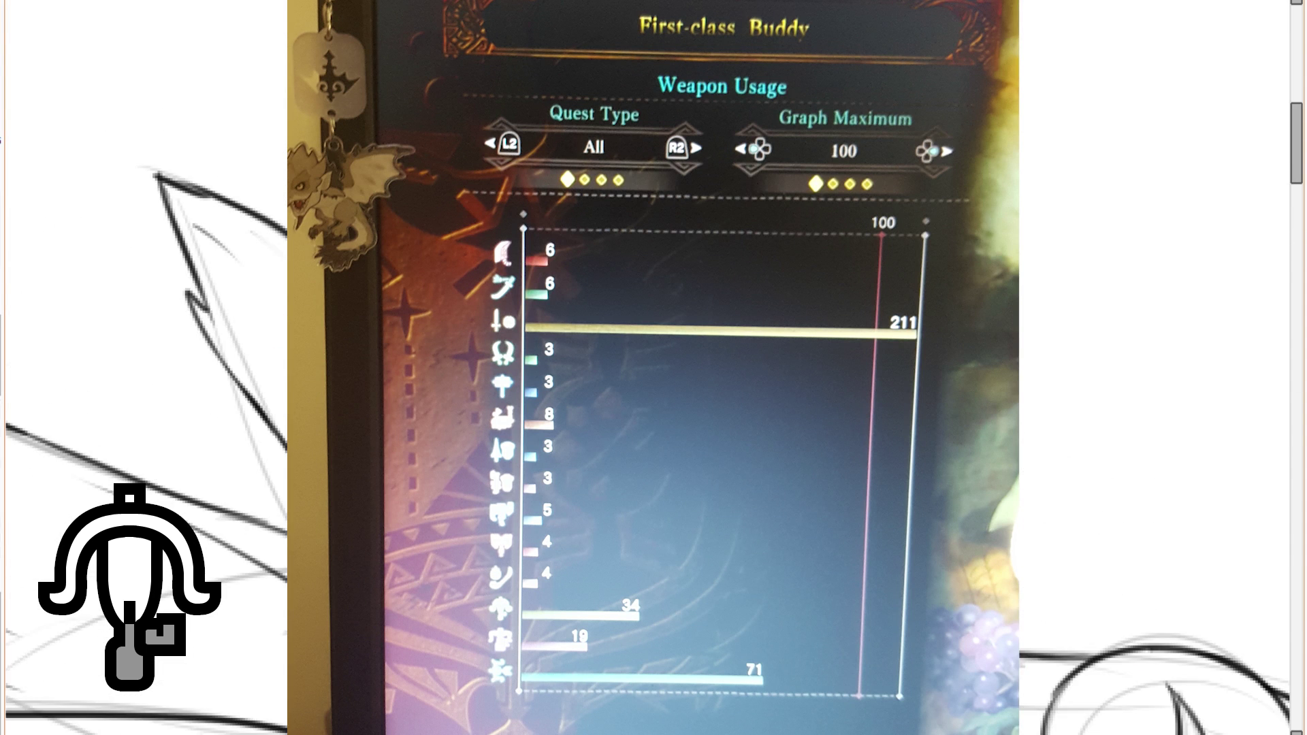
# Ink the lower contour of the serpent's body, curving it down into the ground rubble.
pyautogui.scroll(-2, 654, 367)
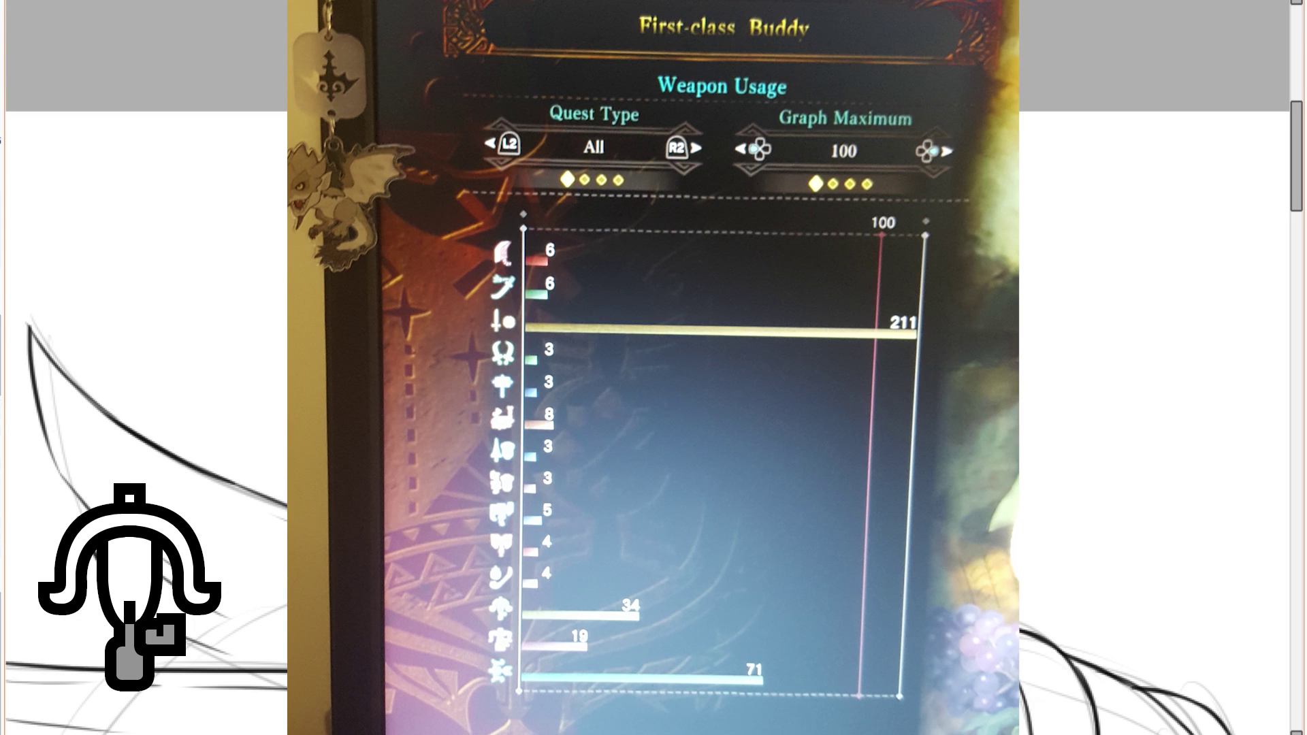
pyautogui.scroll(-6, 654, 367)
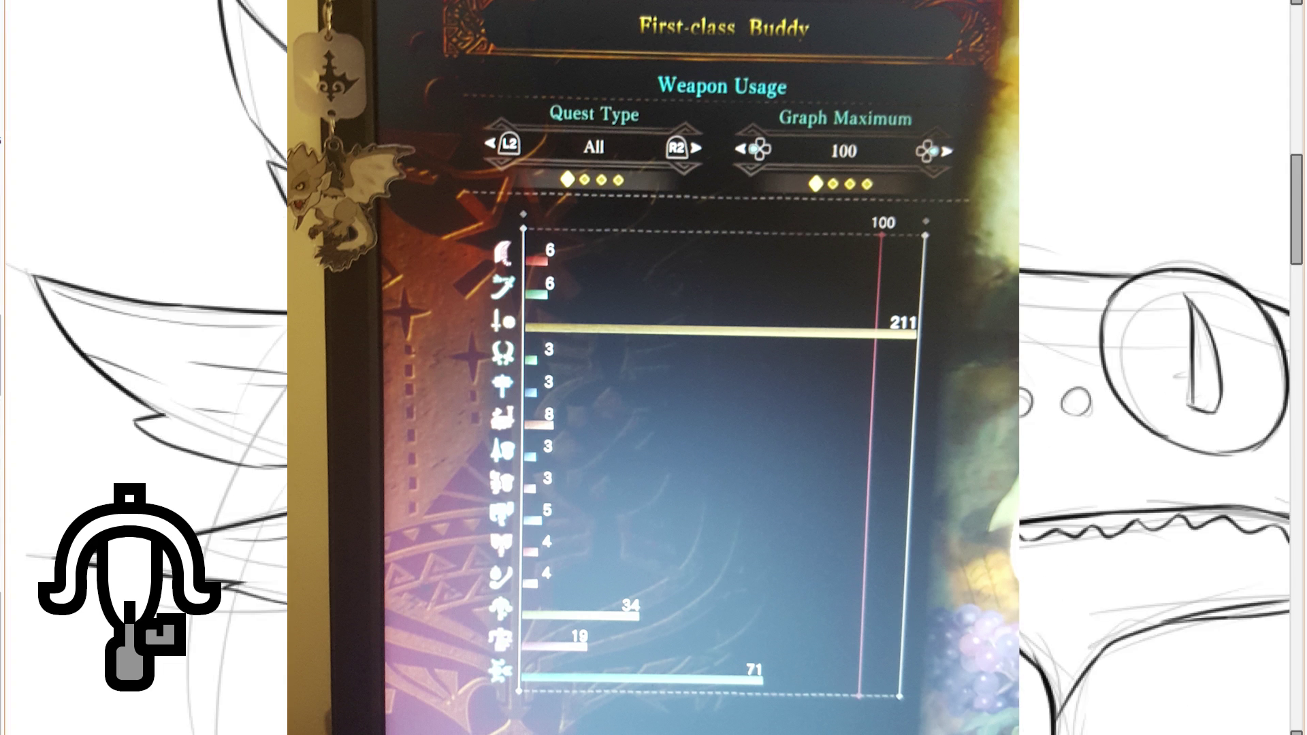
pyautogui.scroll(-5, 654, 368)
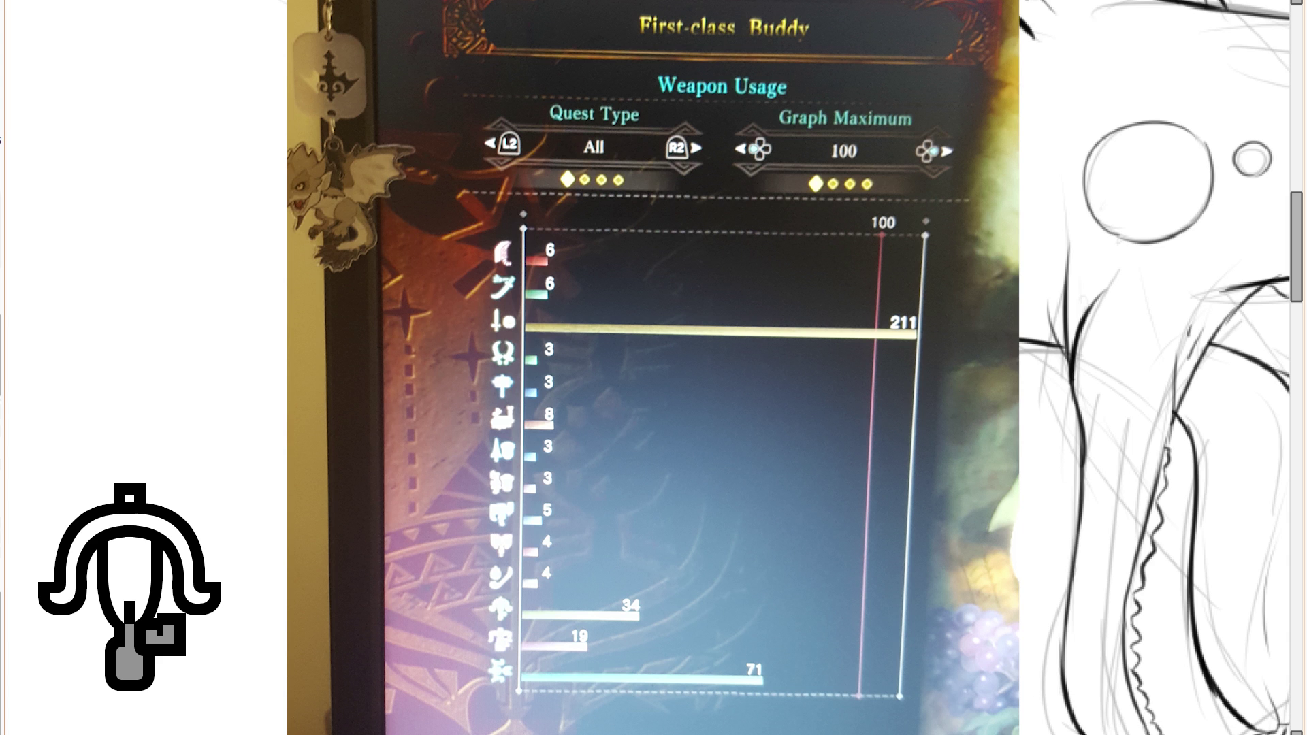
pyautogui.scroll(-8, 653, 368)
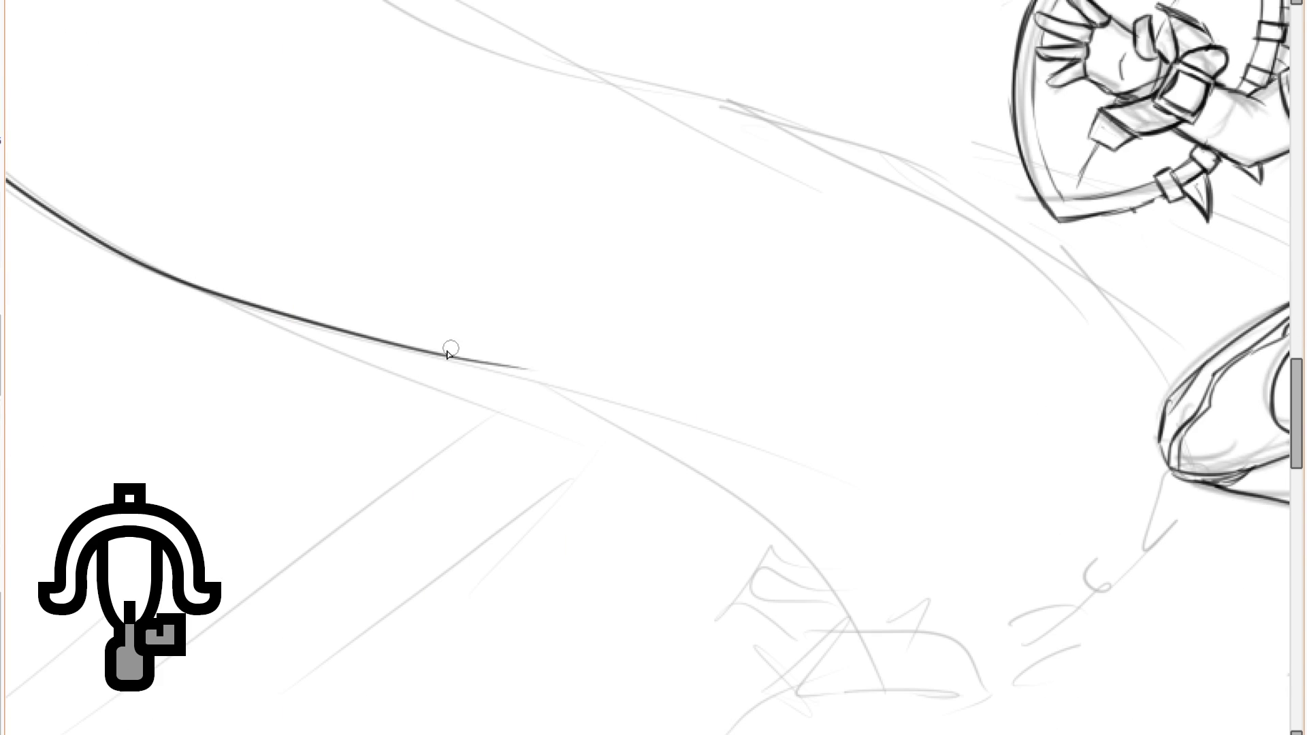
pyautogui.moveTo(444, 356); pyautogui.dragTo(790, 536)
pyautogui.moveTo(743, 492); pyautogui.dragTo(851, 619)
pyautogui.moveTo(850, 619); pyautogui.dragTo(765, 489)
# Ink small rounded rocks and scattered pebbles where the body's lower contour meets the ground.
pyautogui.moveTo(731, 449); pyautogui.dragTo(695, 465)
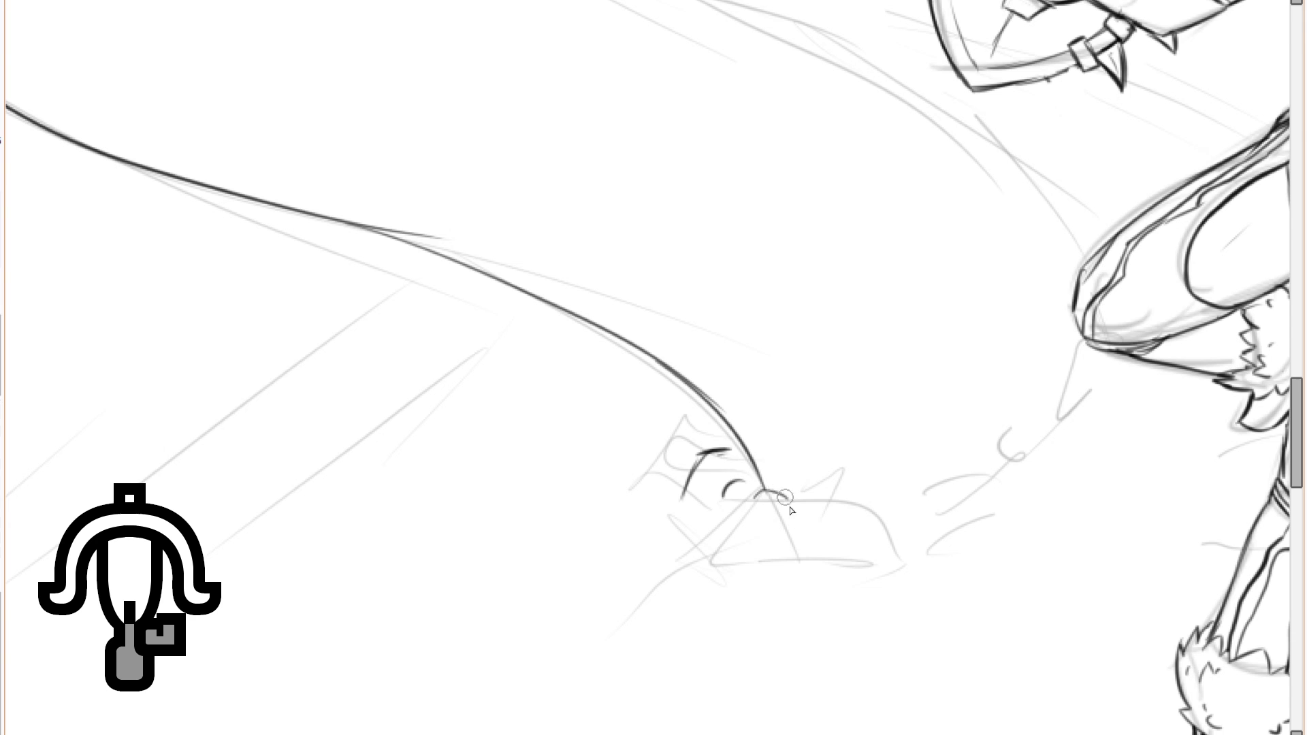
pyautogui.moveTo(609, 455); pyautogui.dragTo(616, 453)
pyautogui.moveTo(607, 404); pyautogui.dragTo(604, 410)
pyautogui.click(625, 387)
pyautogui.moveTo(804, 499); pyautogui.dragTo(730, 457)
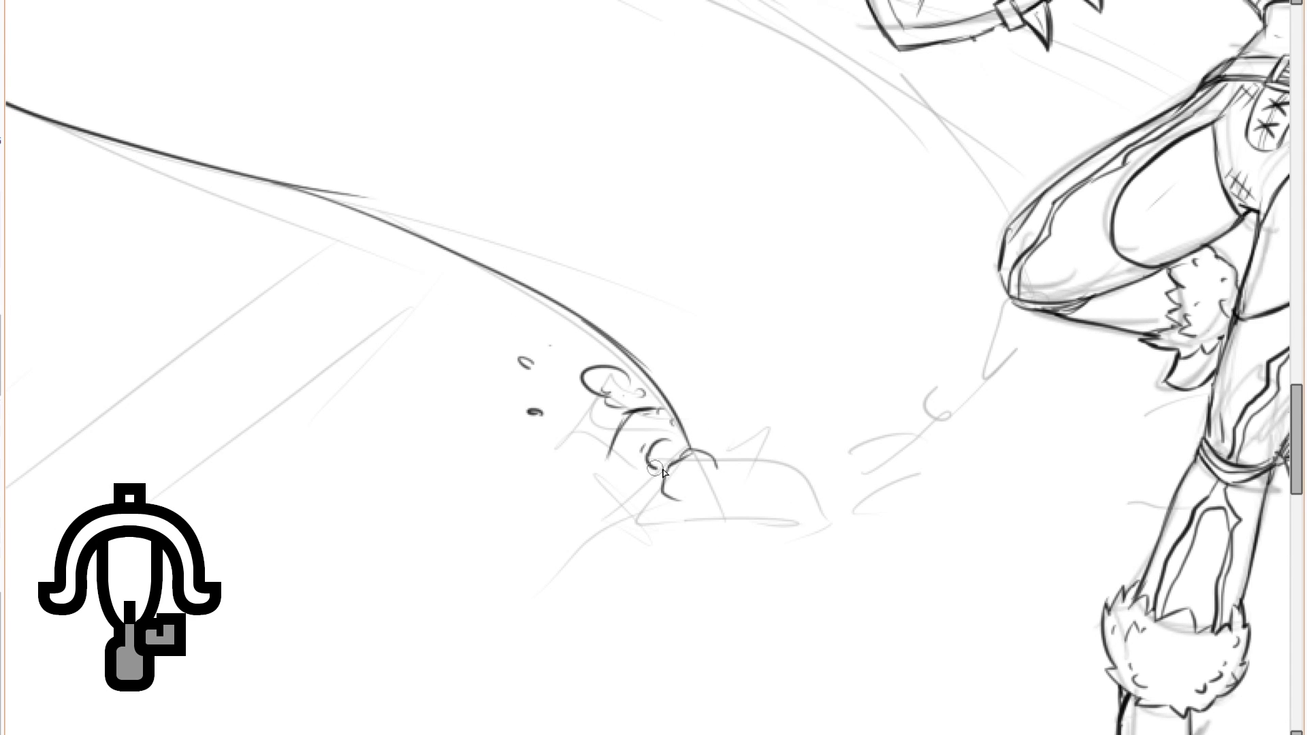
pyautogui.moveTo(646, 457); pyautogui.dragTo(664, 468)
pyautogui.scroll(1, 650, 459)
pyautogui.moveTo(568, 452); pyautogui.dragTo(606, 457)
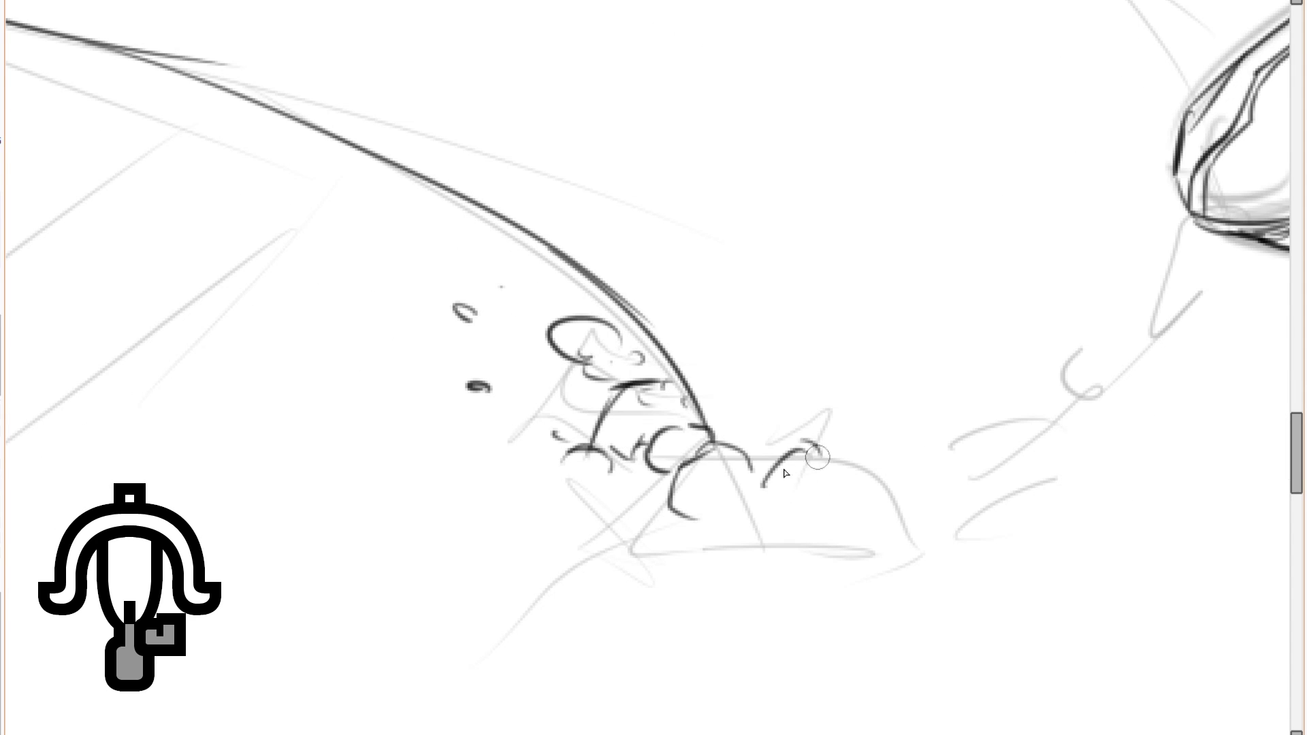
# Ink more rubble beside the body's base and the body's upper contour running down to the warrior's knee.
pyautogui.moveTo(724, 409)
pyautogui.mouseDown()
pyautogui.moveTo(775, 374)
pyautogui.moveTo(926, 593)
pyautogui.mouseUp()
pyautogui.scroll(-2, 798, 432)
pyautogui.scroll(-1, 995, 576)
pyautogui.moveTo(772, 563)
pyautogui.mouseDown()
pyautogui.moveTo(794, 572)
pyautogui.moveTo(660, 589)
pyautogui.mouseUp()
pyautogui.moveTo(717, 629); pyautogui.dragTo(657, 616)
pyautogui.scroll(-1, 688, 434)
pyautogui.moveTo(563, 167); pyautogui.dragTo(710, 338)
# Ink a pointed shard and small debris rising from the rubble at the body's base.
pyautogui.scroll(2, 618, 324)
pyautogui.moveTo(654, 131)
pyautogui.mouseDown()
pyautogui.moveTo(640, 350)
pyautogui.moveTo(719, 568)
pyautogui.mouseUp()
pyautogui.moveTo(721, 555); pyautogui.dragTo(581, 363)
pyautogui.moveTo(650, 429); pyautogui.dragTo(781, 500)
pyautogui.moveTo(780, 500); pyautogui.dragTo(441, 300)
pyautogui.moveTo(464, 303); pyautogui.dragTo(578, 350)
# Redo the last debris stroke and add curved dust cloud lines around the body above the rubble.
pyautogui.scroll(1, 558, 334)
pyautogui.hotkey('ctrl', 'z')
pyautogui.moveTo(439, 300)
pyautogui.mouseDown()
pyautogui.moveTo(814, 428)
pyautogui.moveTo(527, 272)
pyautogui.mouseUp()
pyautogui.moveTo(400, 206); pyautogui.dragTo(691, 373)
pyautogui.moveTo(615, 317); pyautogui.dragTo(749, 443)
pyautogui.moveTo(555, 650); pyautogui.dragTo(510, 454)
pyautogui.scroll(1, 509, 455)
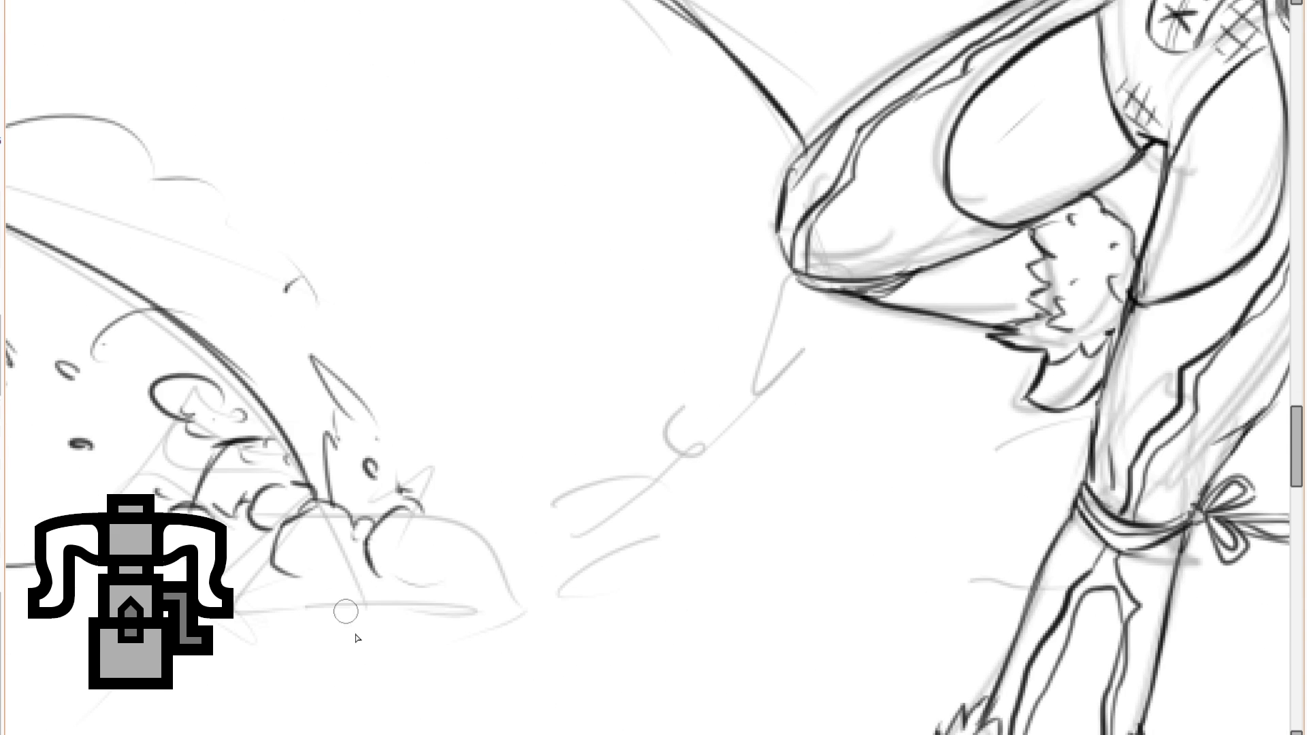
# Ink angular cracked ground slabs and a few loose chips below the serpent's body base.
pyautogui.moveTo(354, 634); pyautogui.dragTo(408, 615)
pyautogui.moveTo(304, 633); pyautogui.dragTo(451, 539)
pyautogui.moveTo(564, 540); pyautogui.dragTo(538, 559)
pyautogui.moveTo(571, 422)
pyautogui.mouseDown()
pyautogui.moveTo(659, 523)
pyautogui.moveTo(638, 391)
pyautogui.mouseUp()
pyautogui.moveTo(641, 407)
pyautogui.mouseDown()
pyautogui.moveTo(645, 536)
pyautogui.moveTo(558, 473)
pyautogui.mouseUp()
pyautogui.moveTo(633, 273)
pyautogui.mouseDown()
pyautogui.moveTo(637, 396)
pyautogui.moveTo(650, 276)
pyautogui.mouseUp()
pyautogui.moveTo(559, 316); pyautogui.dragTo(587, 423)
pyautogui.moveTo(470, 321); pyautogui.dragTo(375, 468)
pyautogui.moveTo(432, 369); pyautogui.dragTo(429, 398)
pyautogui.moveTo(388, 350); pyautogui.dragTo(327, 386)
pyautogui.moveTo(310, 402); pyautogui.dragTo(317, 460)
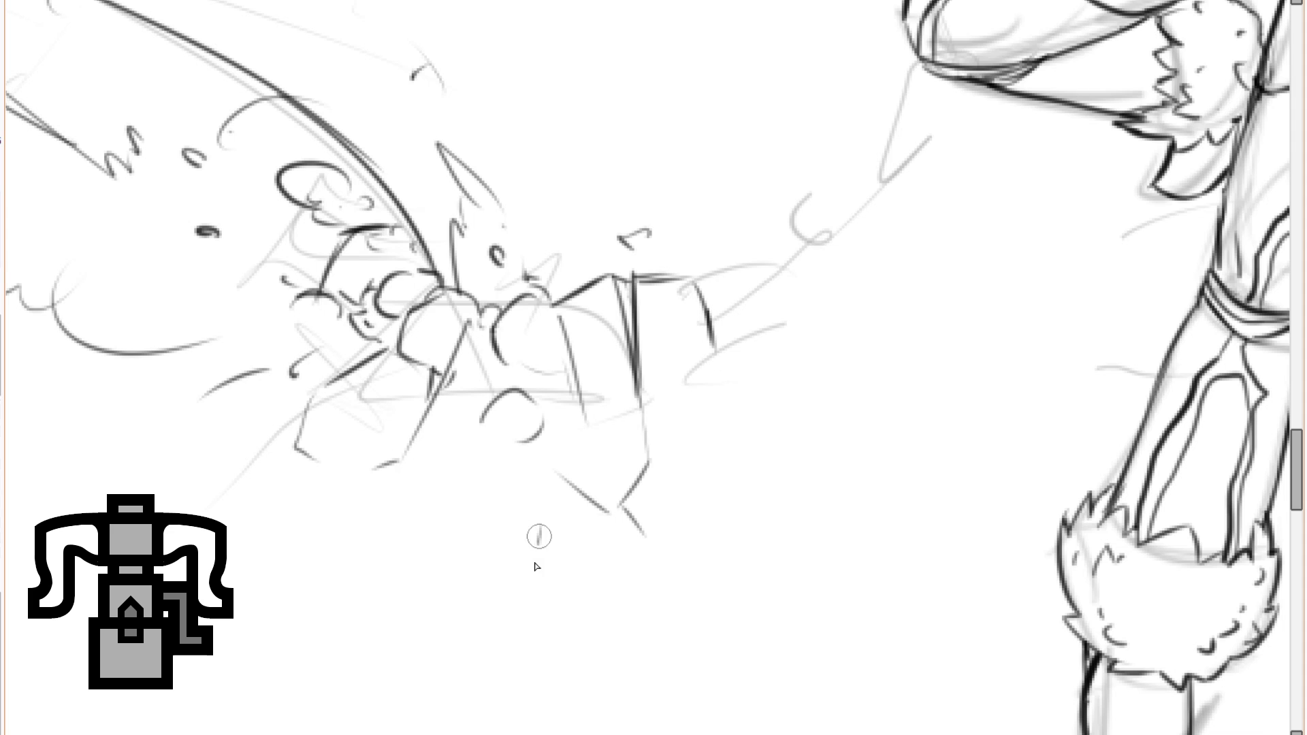
# Ink more angular broken blocks continuing the rubble edge from the body's base toward the warrior.
pyautogui.moveTo(715, 347); pyautogui.dragTo(697, 375)
pyautogui.moveTo(712, 303); pyautogui.dragTo(831, 243)
pyautogui.moveTo(713, 295); pyautogui.dragTo(786, 288)
pyautogui.moveTo(788, 290)
pyautogui.mouseDown()
pyautogui.moveTo(797, 333)
pyautogui.moveTo(756, 381)
pyautogui.mouseUp()
pyautogui.moveTo(841, 374); pyautogui.dragTo(862, 399)
pyautogui.scroll(-2, 779, 469)
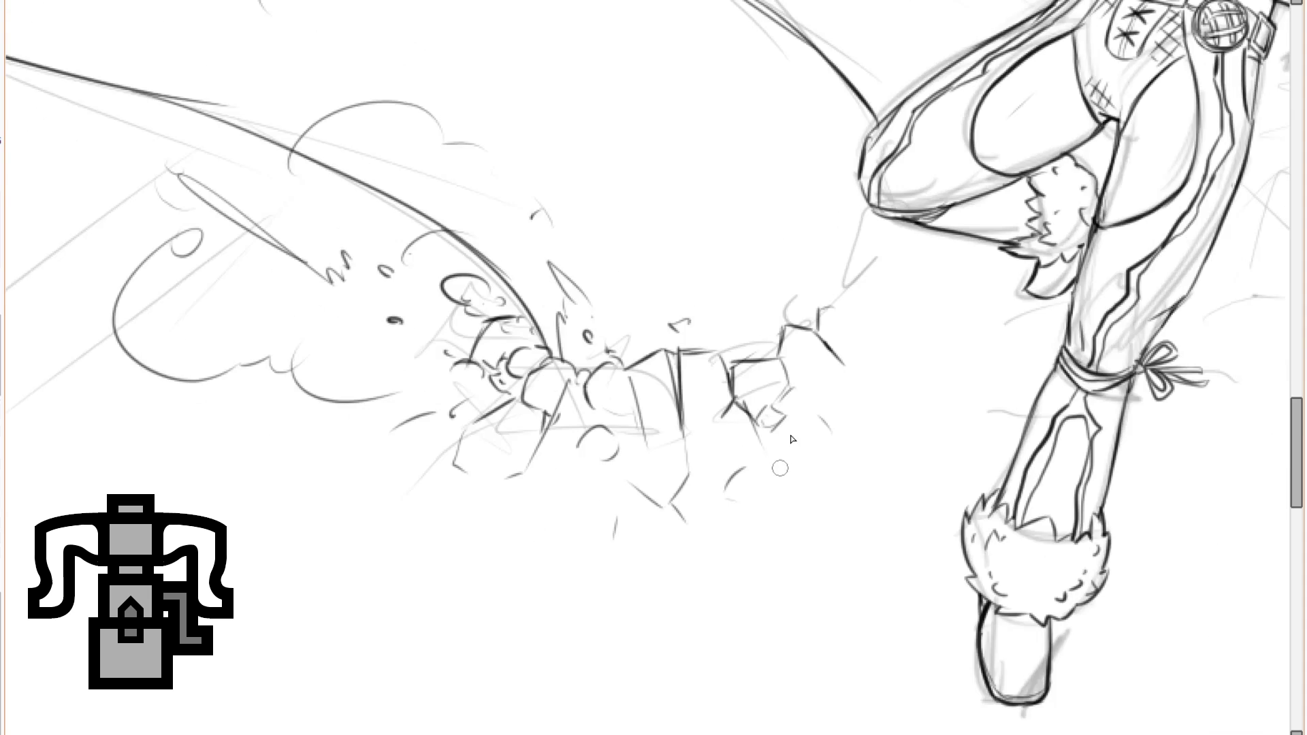
# Ink rounded rocks, a thin shard and scattered chips at the rubble's end beneath the warrior's bent knee.
pyautogui.scroll(2, 833, 305)
pyautogui.moveTo(729, 538); pyautogui.dragTo(777, 425)
pyautogui.moveTo(715, 525); pyautogui.dragTo(703, 551)
pyautogui.moveTo(778, 422); pyautogui.dragTo(802, 505)
pyautogui.moveTo(805, 522); pyautogui.dragTo(851, 535)
pyautogui.scroll(-3, 821, 421)
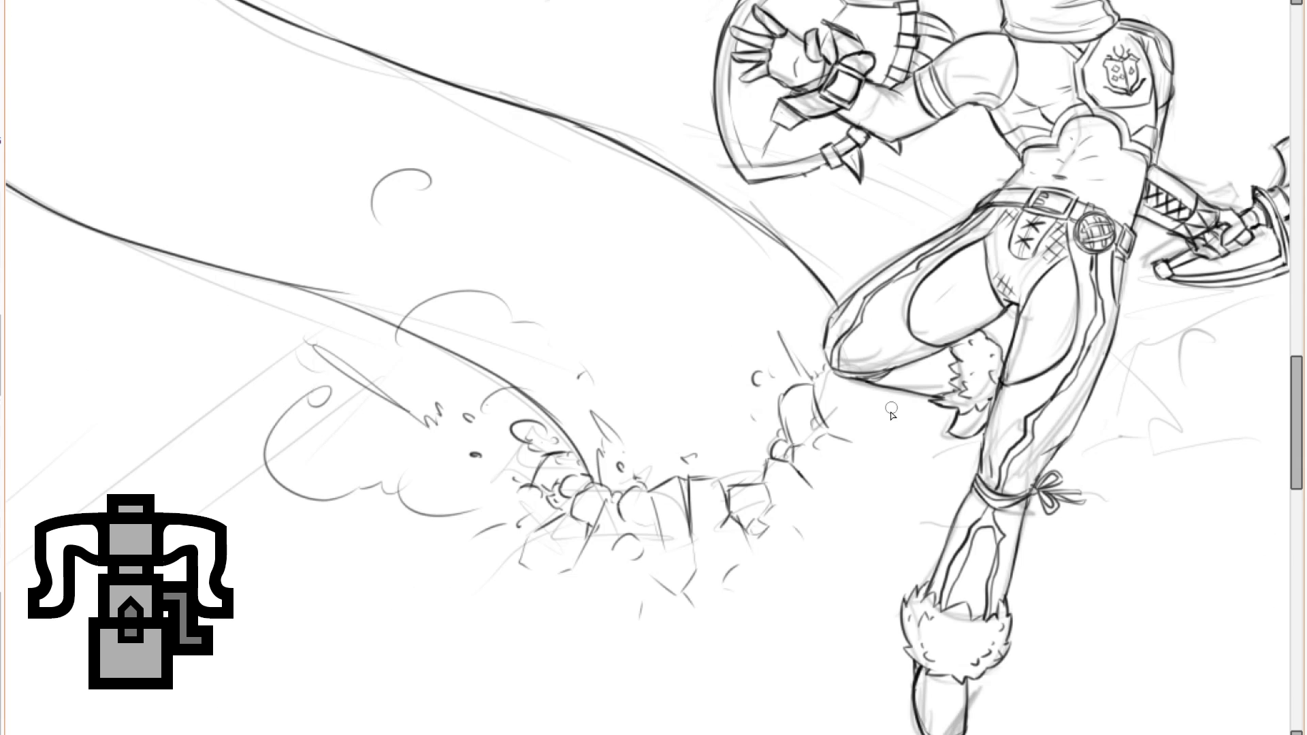
# Ink debris and sharp motion lines around the warrior's planted boot and dust wisps behind the leg.
pyautogui.scroll(2, 817, 476)
pyautogui.moveTo(628, 589); pyautogui.dragTo(680, 519)
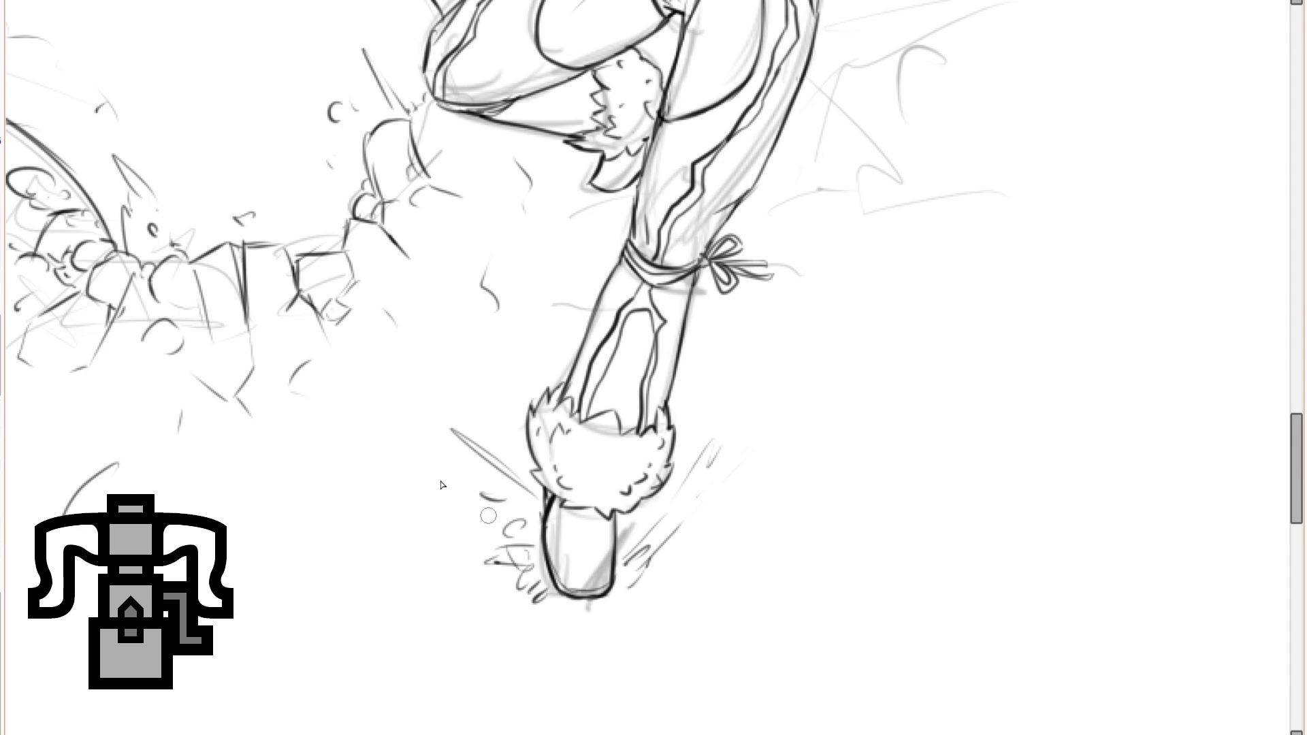
pyautogui.scroll(-5, 501, 535)
pyautogui.scroll(5, 566, 398)
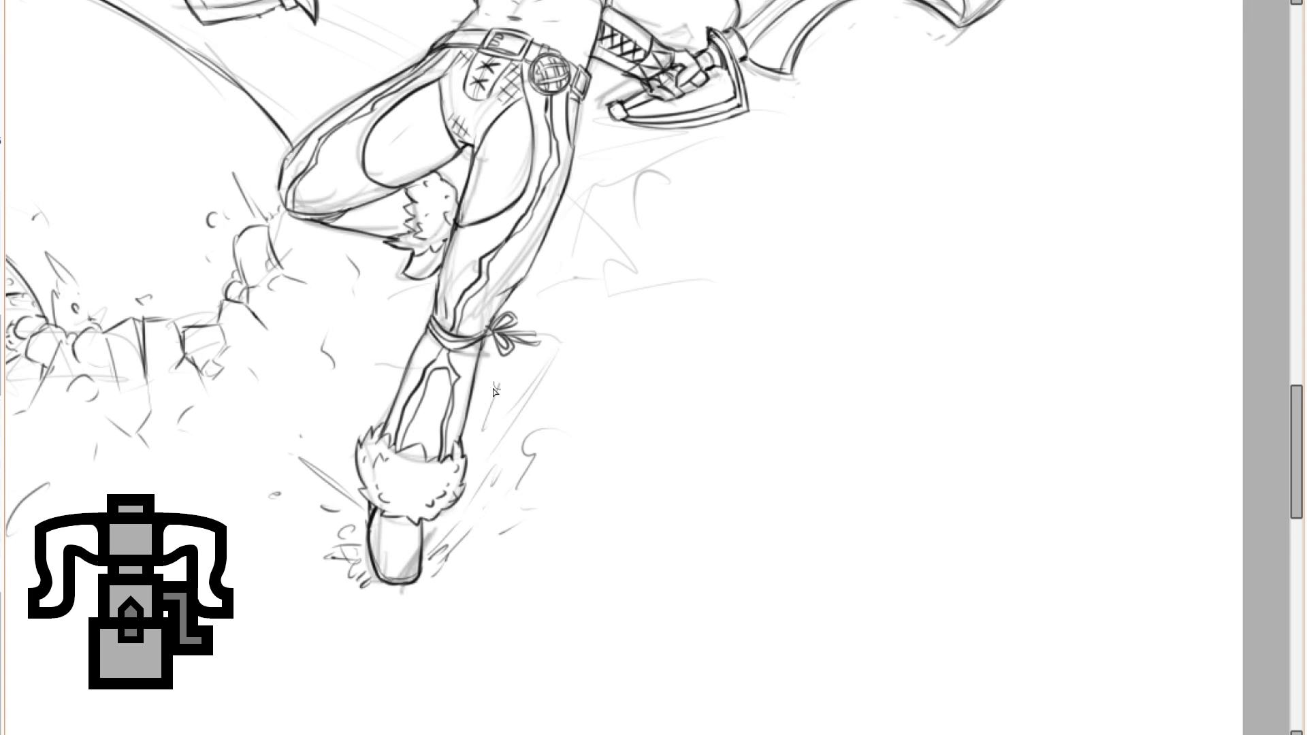
pyautogui.scroll(-5, 483, 435)
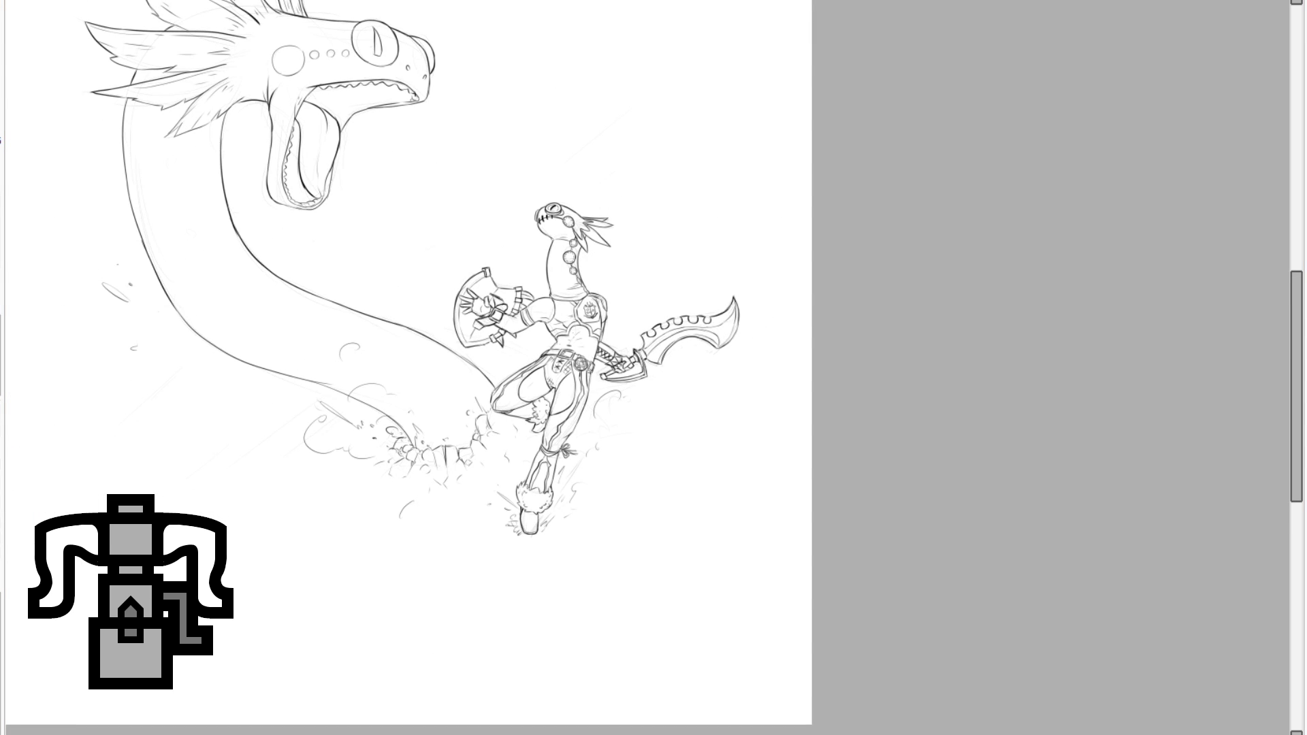
# Ink thin swing lines and small wisps trailing from the tip of the warrior's curved sword.
pyautogui.scroll(2, 354, 295)
pyautogui.scroll(4, 705, 512)
pyautogui.moveTo(957, 304); pyautogui.dragTo(744, 402)
pyautogui.scroll(1, 810, 347)
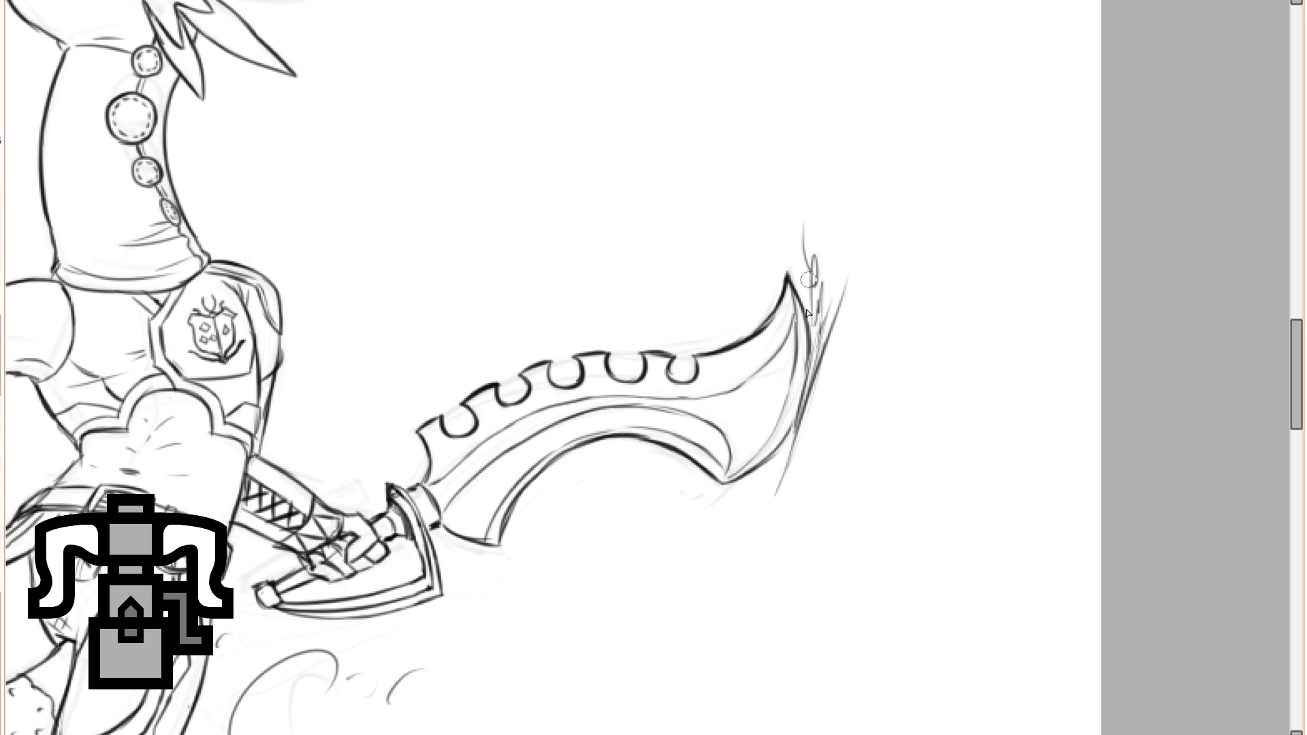
pyautogui.scroll(-3, 815, 258)
pyautogui.scroll(3, 814, 286)
pyautogui.scroll(-3, 813, 314)
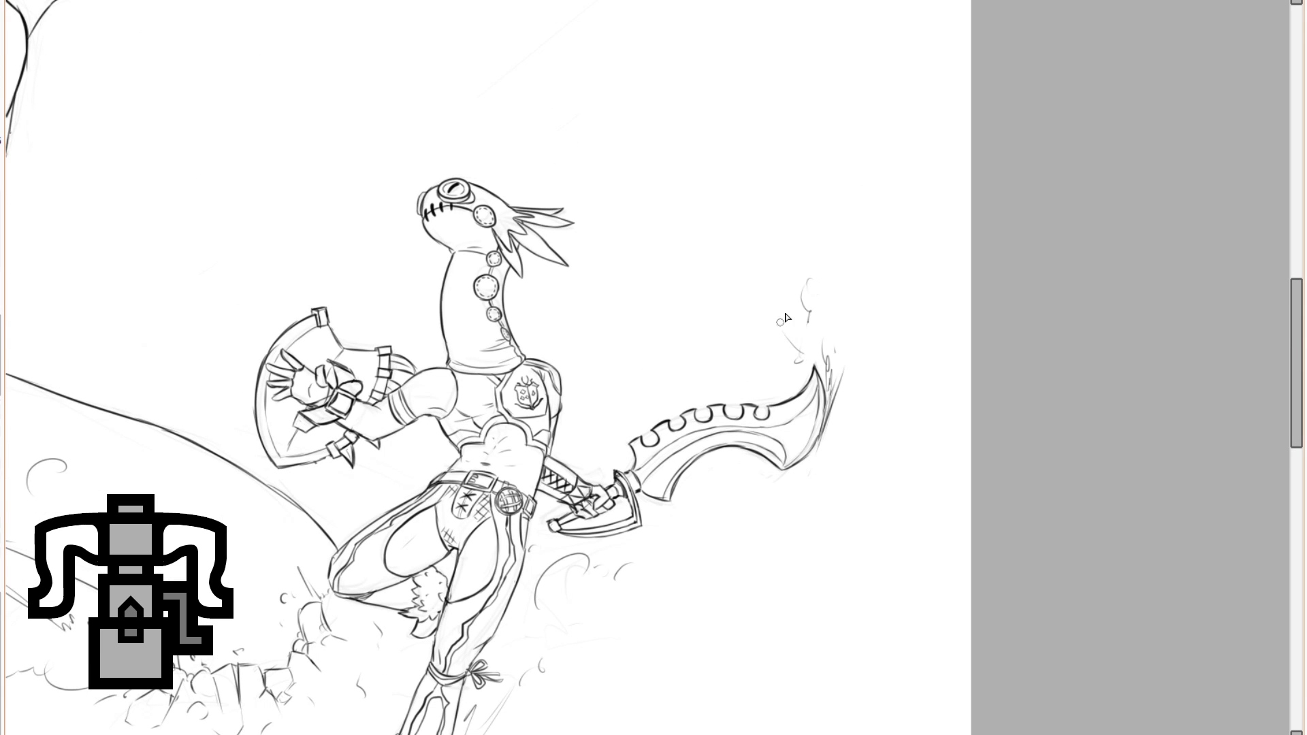
# Extend the sword's swing trail upward and add rounded dust puffs along it and behind the warrior.
pyautogui.scroll(2, 798, 269)
pyautogui.scroll(-3, 851, 273)
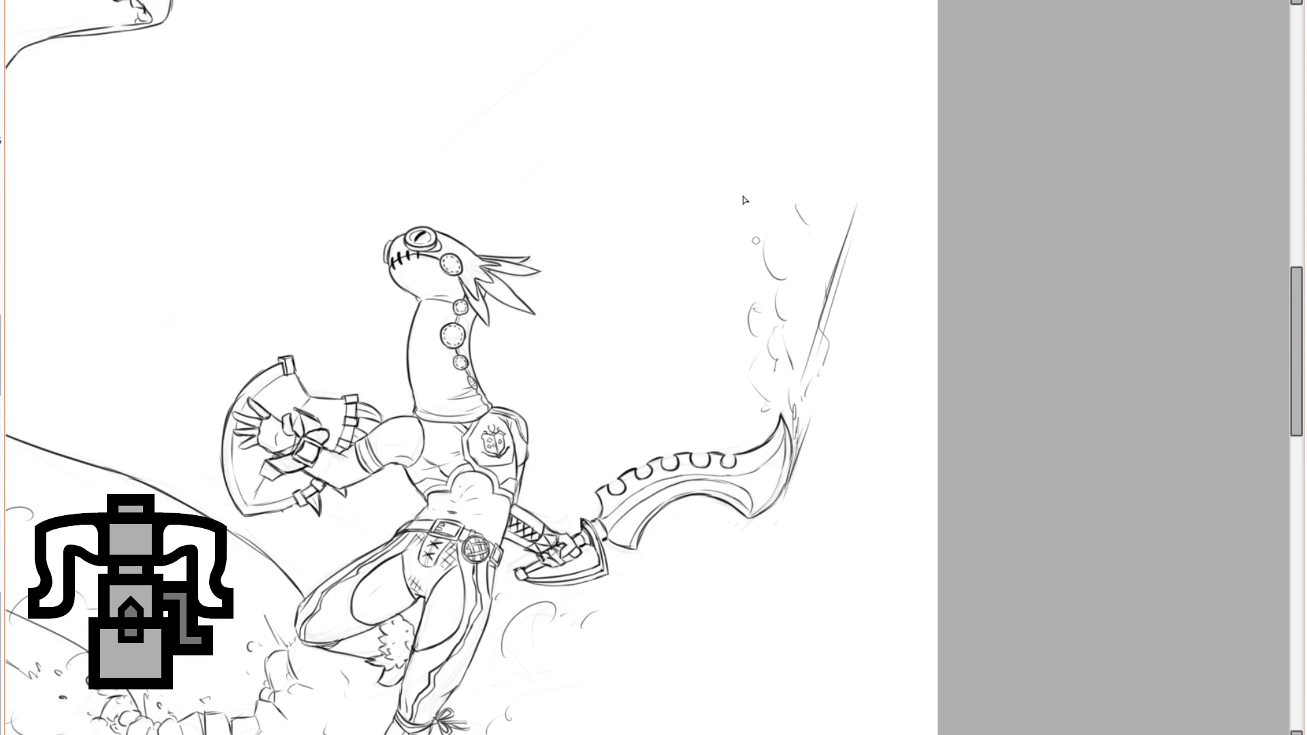
pyautogui.scroll(3, 603, 512)
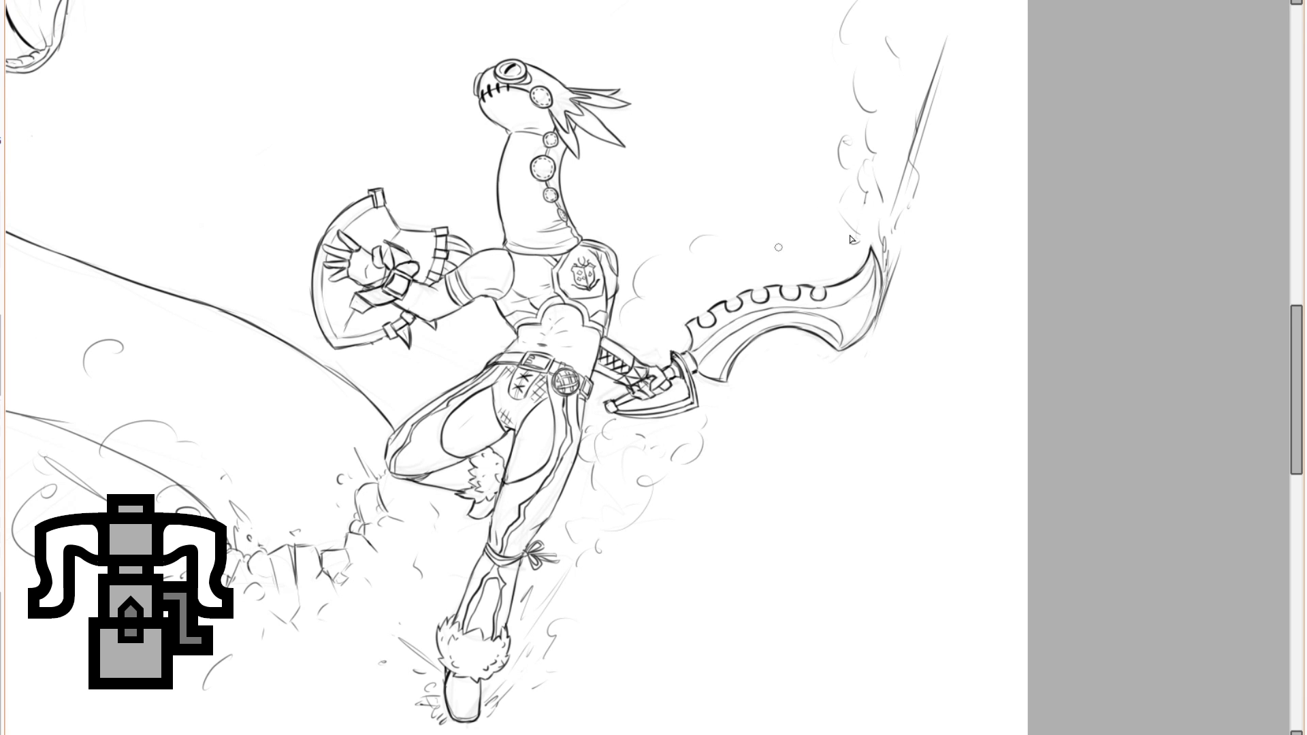
pyautogui.scroll(-3, 851, 238)
pyautogui.scroll(4, 600, 402)
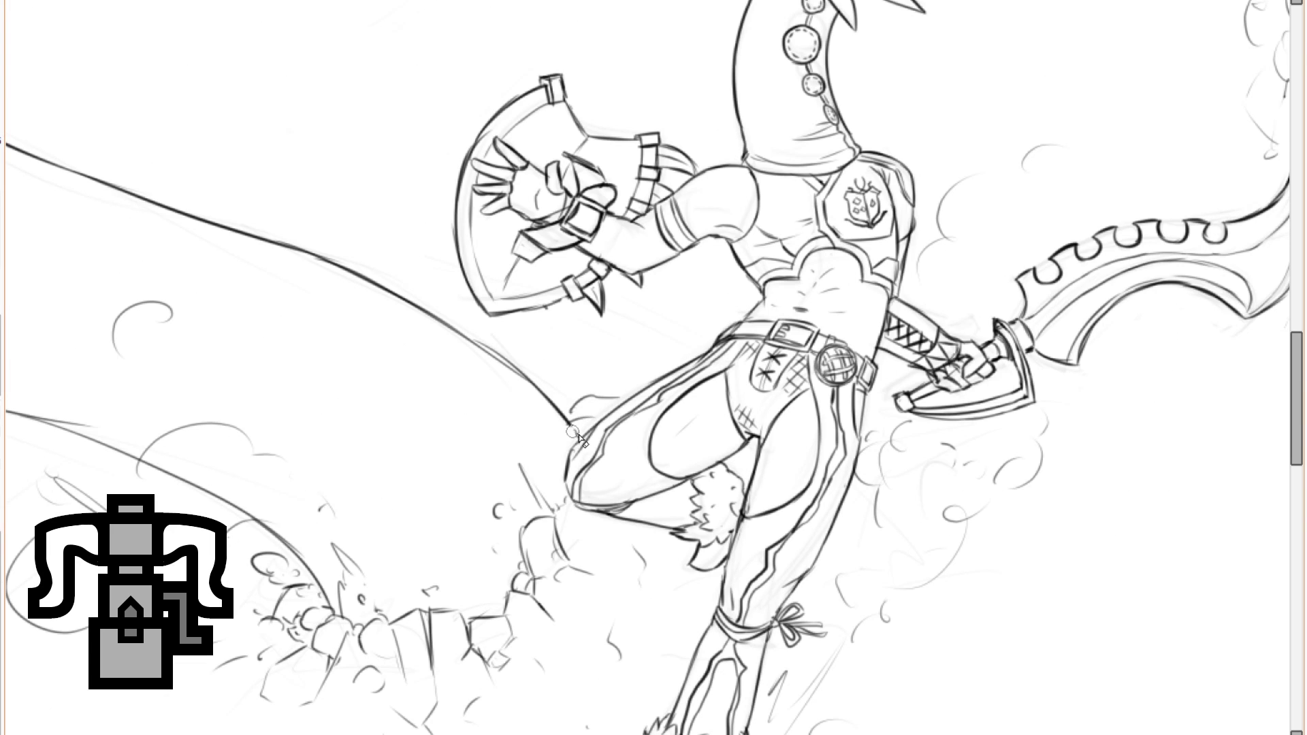
# Ink round spots of varying sizes down the serpent's neck and body.
pyautogui.scroll(-3, 553, 383)
pyautogui.scroll(1, 633, 211)
pyautogui.scroll(-1, 531, 422)
pyautogui.scroll(1, 606, 225)
pyautogui.scroll(-1, 811, 82)
pyautogui.scroll(1, 252, 340)
pyautogui.scroll(2, 222, 336)
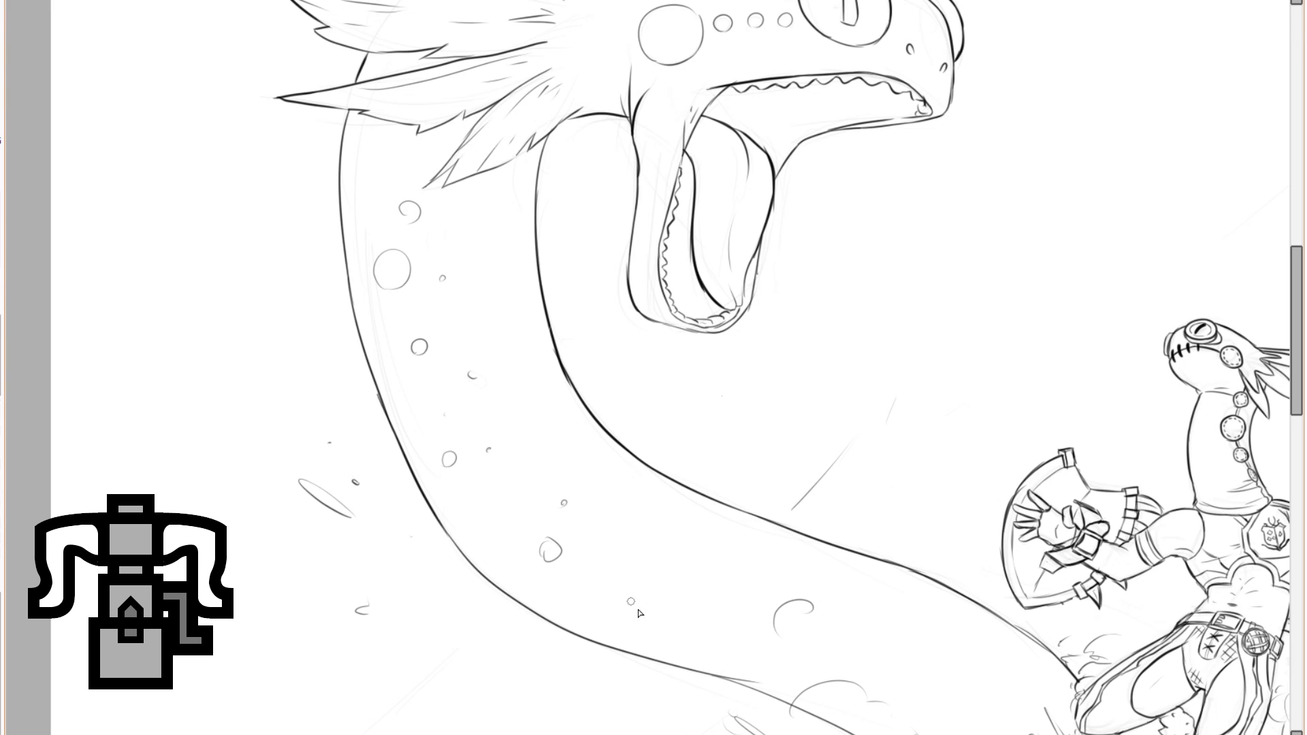
pyautogui.scroll(-4, 640, 614)
# Ink a row of pointed teeth along the gum line of the serpent's lower jaw.
pyautogui.scroll(7, 542, 284)
pyautogui.moveTo(501, 286); pyautogui.dragTo(498, 235)
pyautogui.moveTo(503, 221); pyautogui.dragTo(509, 172)
pyautogui.moveTo(540, 126); pyautogui.dragTo(554, 261)
pyautogui.moveTo(526, 287); pyautogui.dragTo(569, 155)
pyautogui.scroll(-1, 597, 279)
pyautogui.scroll(1, 599, 290)
pyautogui.moveTo(576, 308); pyautogui.dragTo(591, 226)
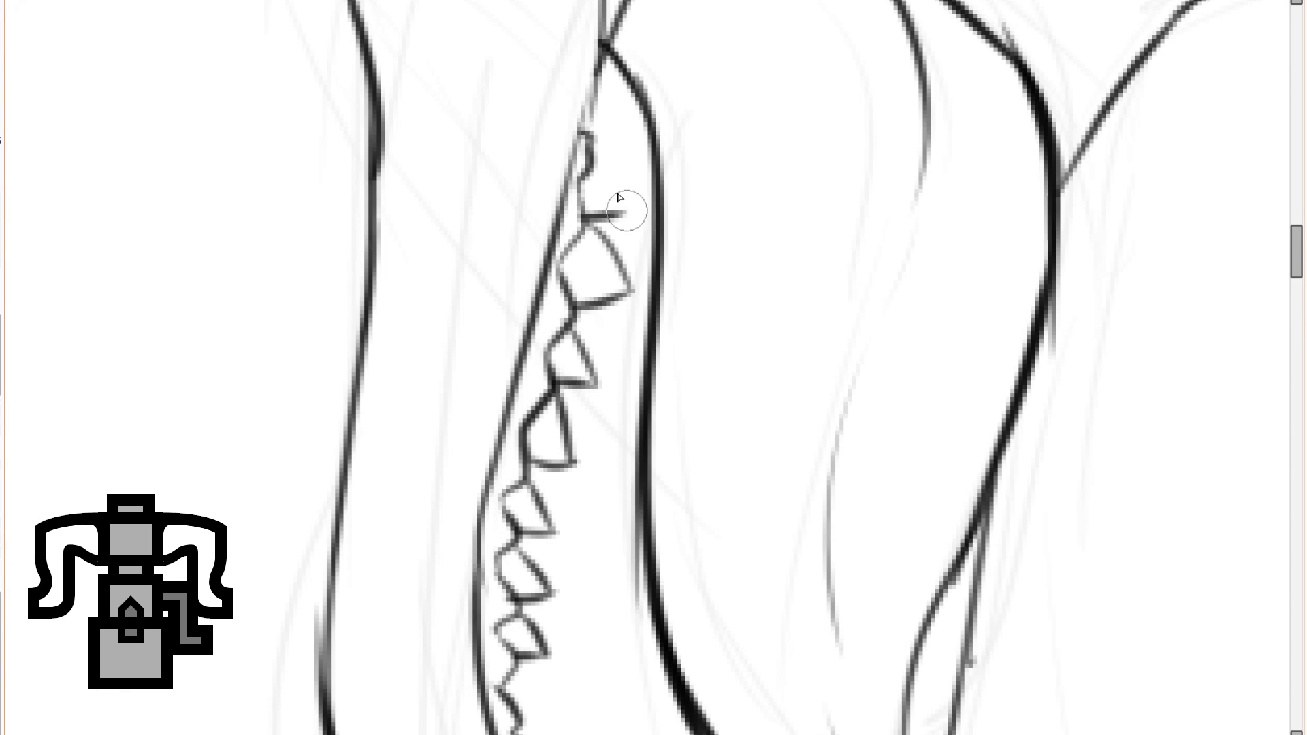
pyautogui.scroll(-2, 620, 197)
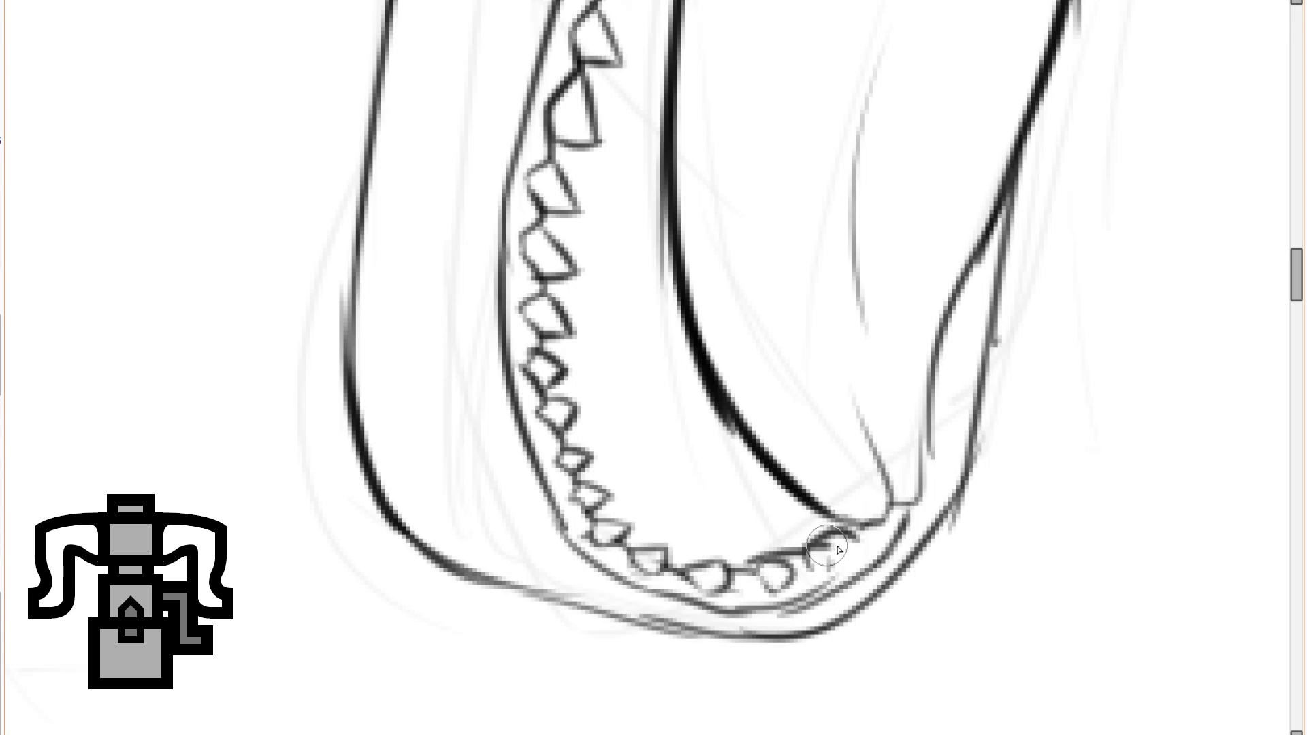
pyautogui.scroll(-4, 819, 550)
# Ink the first pointed teeth at the back of the serpent's upper jaw, undoing the unwanted strokes.
pyautogui.scroll(3, 696, 261)
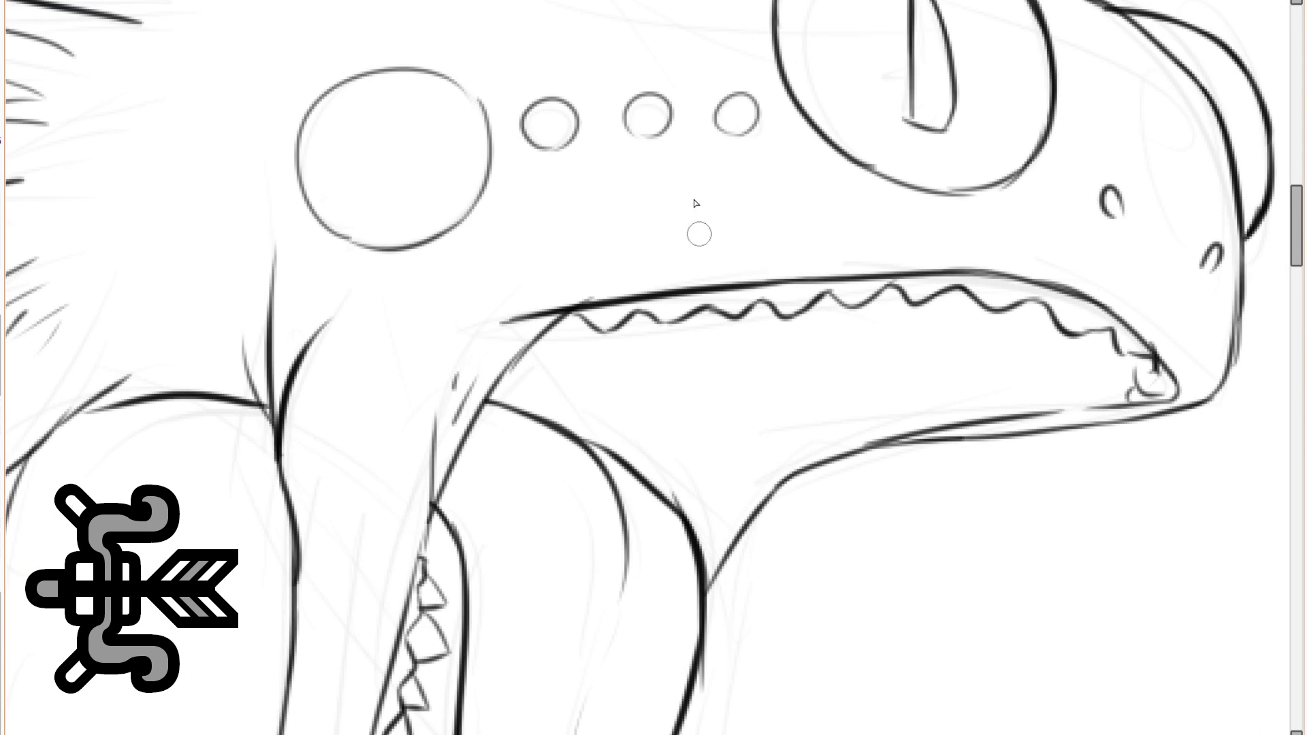
pyautogui.scroll(2, 458, 538)
pyautogui.hotkey('ctrl', 'z')
pyautogui.moveTo(458, 520)
pyautogui.mouseDown()
pyautogui.moveTo(484, 480)
pyautogui.moveTo(467, 470)
pyautogui.mouseUp()
pyautogui.scroll(-2, 469, 470)
pyautogui.scroll(2, 594, 357)
pyautogui.moveTo(551, 235); pyautogui.dragTo(613, 255)
pyautogui.hotkey('ctrl', 'z')
pyautogui.moveTo(553, 248)
pyautogui.mouseDown()
pyautogui.moveTo(575, 337)
pyautogui.moveTo(624, 259)
pyautogui.mouseUp()
pyautogui.moveTo(646, 255); pyautogui.dragTo(920, 235)
pyautogui.hotkey('ctrl', 'z')
# Ink the remaining pointed teeth along the upper gum line to the snout and clean up the line between them.
pyautogui.moveTo(933, 239); pyautogui.dragTo(598, 290)
pyautogui.moveTo(635, 272)
pyautogui.mouseDown()
pyautogui.moveTo(666, 325)
pyautogui.moveTo(708, 268)
pyautogui.mouseUp()
pyautogui.moveTo(742, 256); pyautogui.dragTo(917, 277)
pyautogui.moveTo(972, 269)
pyautogui.mouseDown()
pyautogui.moveTo(982, 318)
pyautogui.moveTo(1046, 293)
pyautogui.mouseUp()
pyautogui.press('e')
pyautogui.moveTo(934, 260); pyautogui.dragTo(967, 271)
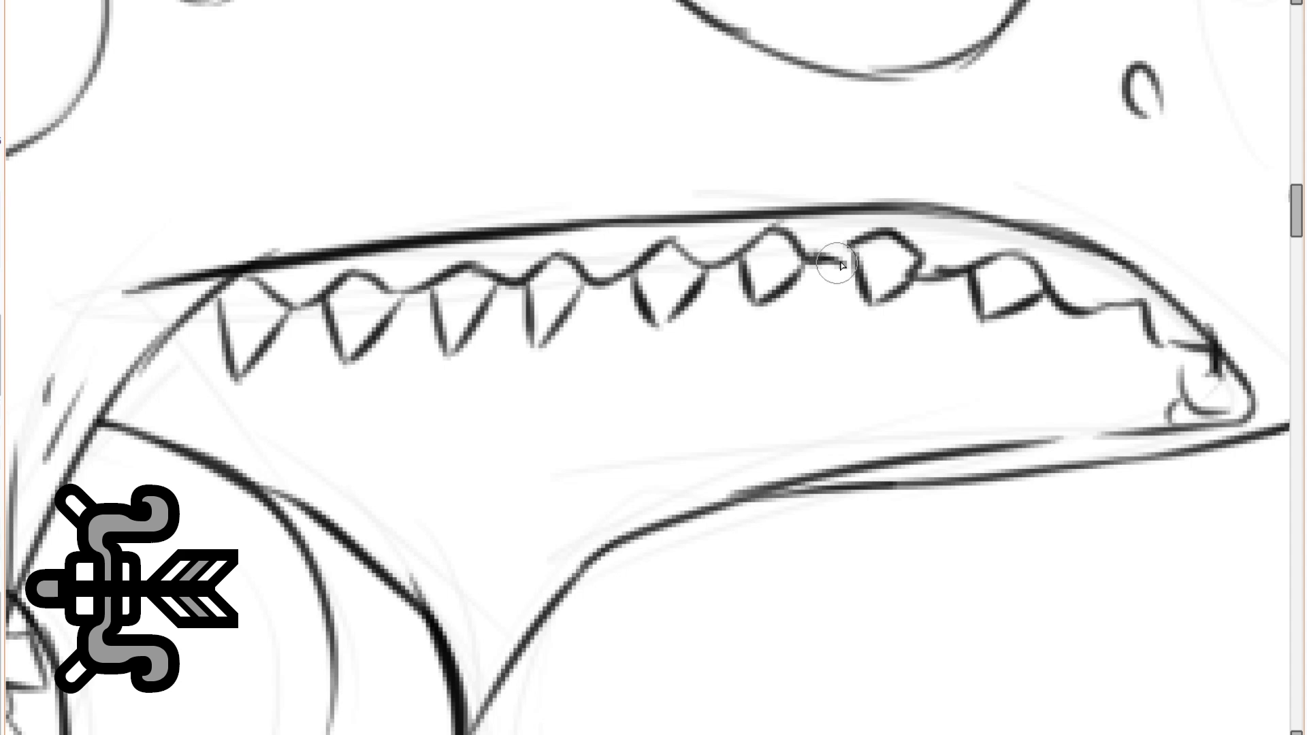
pyautogui.hscroll(3, 839, 267)
pyautogui.moveTo(943, 320); pyautogui.dragTo(1042, 382)
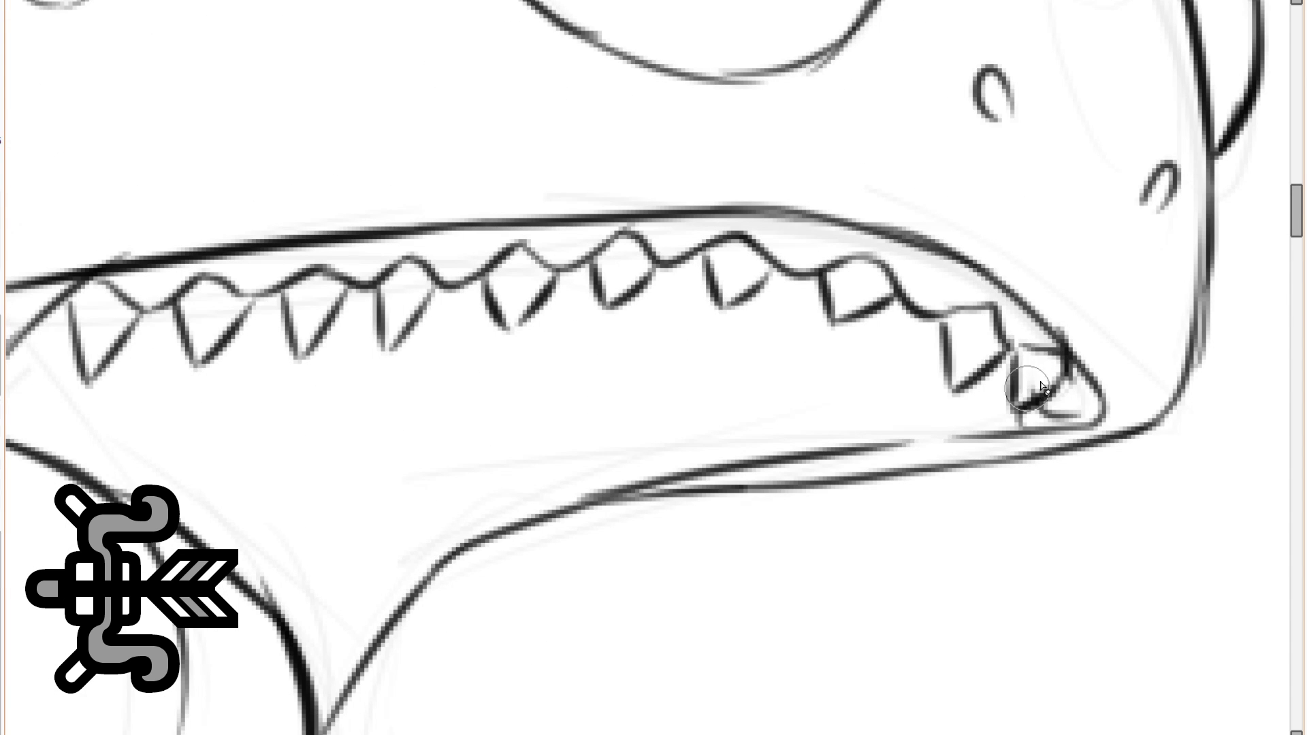
# Ink a row of small pointed teeth along the far lower edge of the serpent's upper jaw.
pyautogui.moveTo(937, 429); pyautogui.dragTo(943, 467)
pyautogui.moveTo(705, 471); pyautogui.dragTo(675, 477)
pyautogui.moveTo(630, 484); pyautogui.dragTo(610, 488)
pyautogui.moveTo(576, 499)
pyautogui.mouseDown()
pyautogui.moveTo(553, 505)
pyautogui.moveTo(539, 537)
pyautogui.mouseUp()
pyautogui.moveTo(587, 477); pyautogui.dragTo(619, 512)
pyautogui.moveTo(659, 458); pyautogui.dragTo(687, 489)
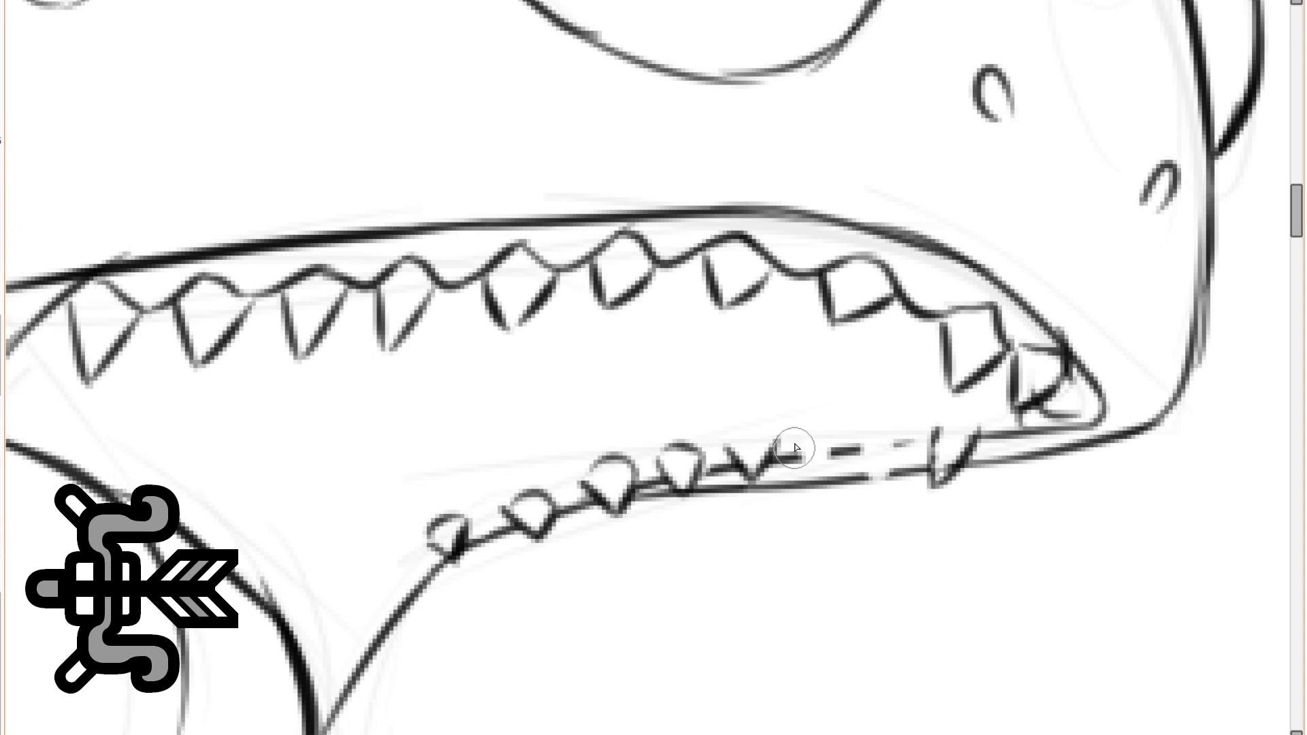
pyautogui.moveTo(792, 442); pyautogui.dragTo(843, 430)
pyautogui.moveTo(860, 436); pyautogui.dragTo(907, 417)
pyautogui.moveTo(997, 433)
pyautogui.mouseDown()
pyautogui.moveTo(1049, 429)
pyautogui.moveTo(1019, 468)
pyautogui.moveTo(1047, 425)
pyautogui.moveTo(1081, 446)
pyautogui.moveTo(1094, 403)
pyautogui.mouseUp()
pyautogui.scroll(-4, 1063, 361)
pyautogui.scroll(4, 975, 351)
# Refine the small far-side teeth and add short crease lines across the roof of the serpent's mouth.
pyautogui.moveTo(777, 418); pyautogui.dragTo(810, 446)
pyautogui.moveTo(732, 436)
pyautogui.mouseDown()
pyautogui.moveTo(686, 450)
pyautogui.moveTo(725, 475)
pyautogui.mouseUp()
pyautogui.moveTo(844, 401); pyautogui.dragTo(824, 444)
pyautogui.moveTo(795, 396); pyautogui.dragTo(836, 394)
pyautogui.moveTo(782, 442)
pyautogui.mouseDown()
pyautogui.moveTo(753, 449)
pyautogui.moveTo(768, 459)
pyautogui.mouseUp()
pyautogui.moveTo(671, 426); pyautogui.dragTo(709, 483)
pyautogui.moveTo(736, 433)
pyautogui.mouseDown()
pyautogui.moveTo(742, 456)
pyautogui.moveTo(645, 462)
pyautogui.mouseUp()
pyautogui.moveTo(664, 430)
pyautogui.mouseDown()
pyautogui.moveTo(700, 407)
pyautogui.moveTo(721, 422)
pyautogui.mouseUp()
pyautogui.moveTo(733, 424); pyautogui.dragTo(782, 410)
pyautogui.scroll(-3, 839, 438)
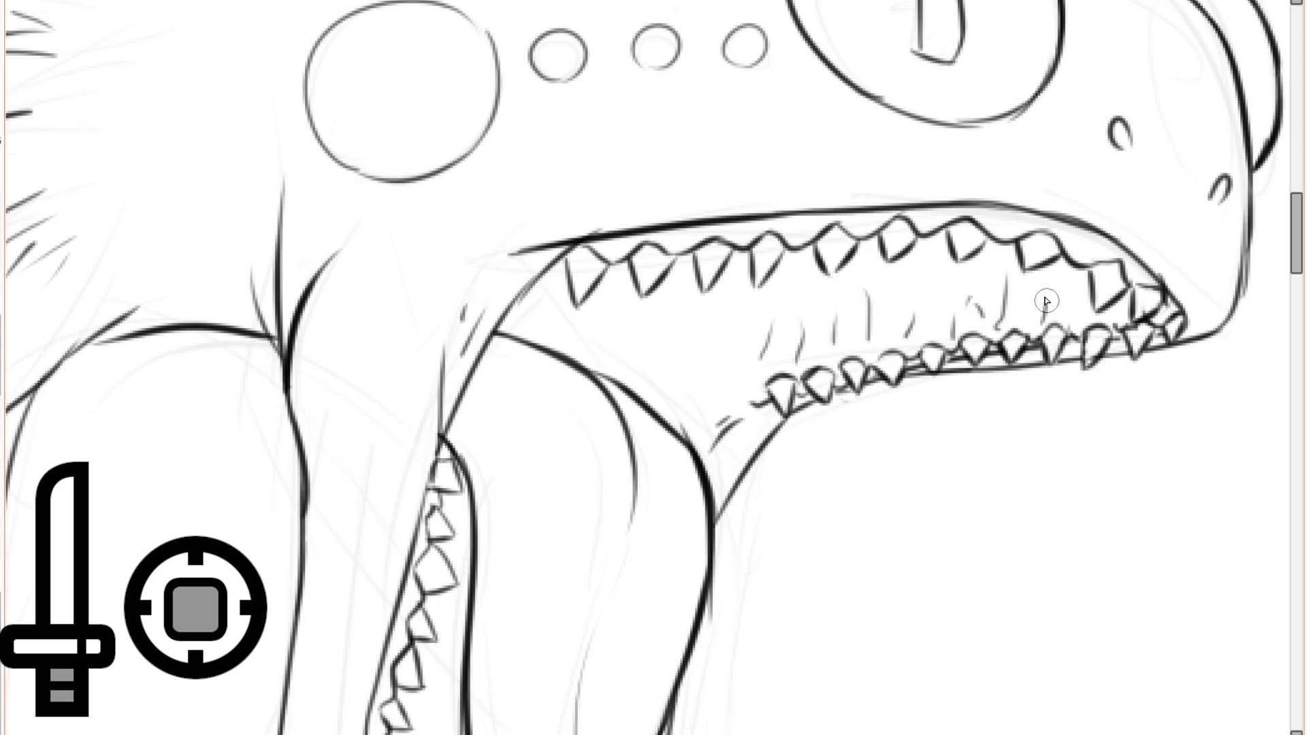
# Ink curved fold lines inside the corner of the serpent's mouth behind the teeth.
pyautogui.scroll(-5, 1064, 197)
pyautogui.scroll(4, 1042, 196)
pyautogui.moveTo(818, 286); pyautogui.dragTo(868, 298)
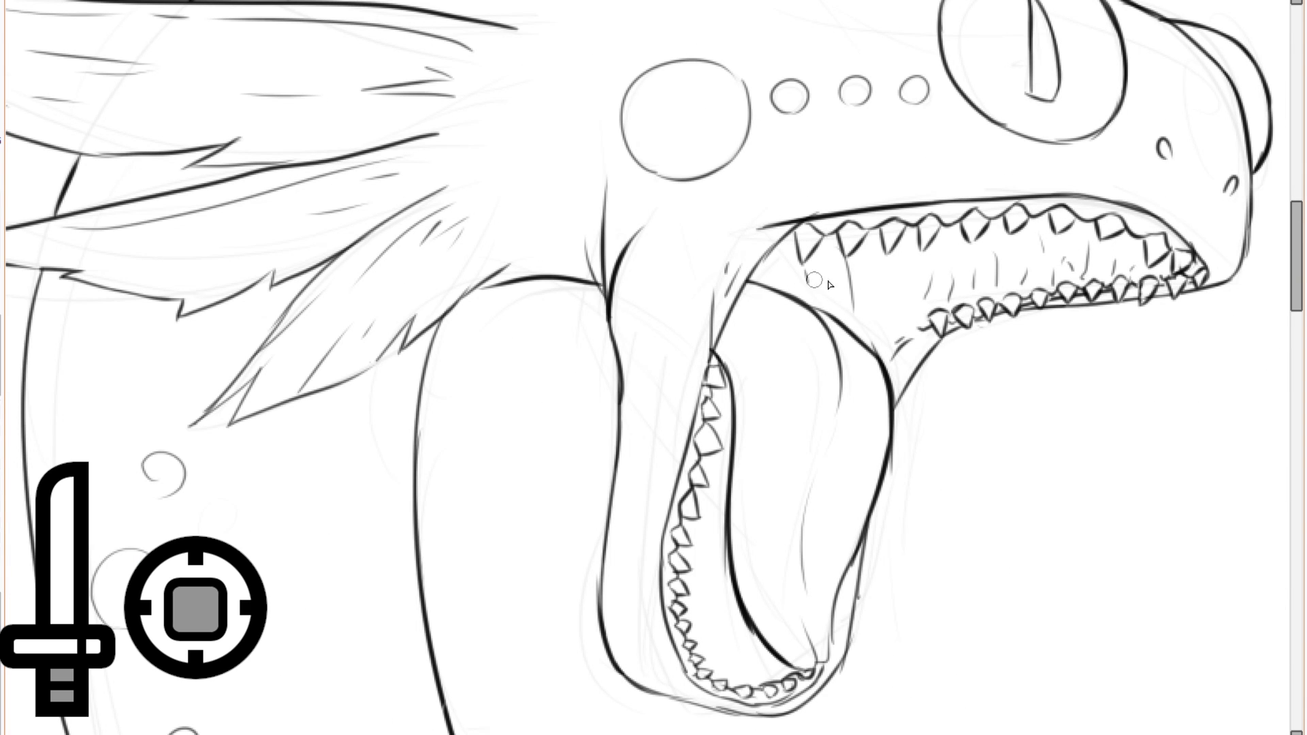
pyautogui.scroll(2, 866, 330)
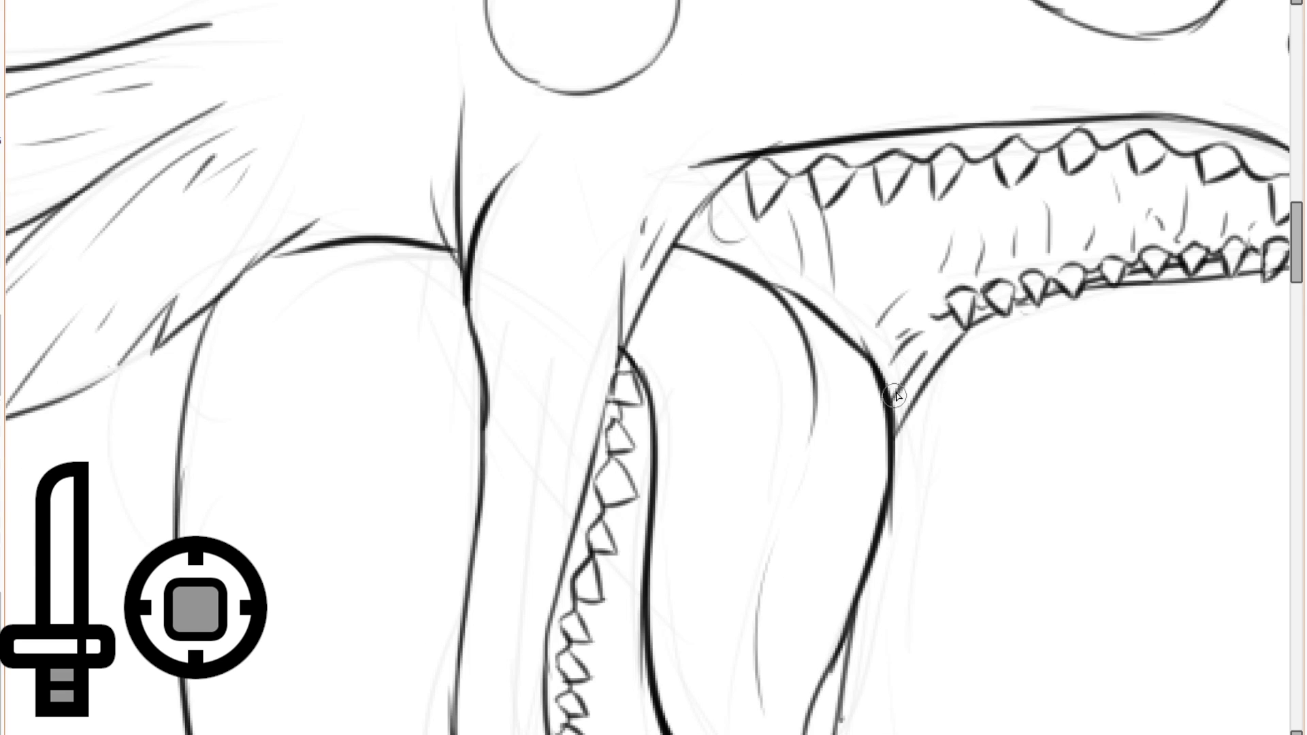
pyautogui.scroll(-2, 736, 352)
pyautogui.scroll(-5, 727, 338)
pyautogui.scroll(6, 314, 203)
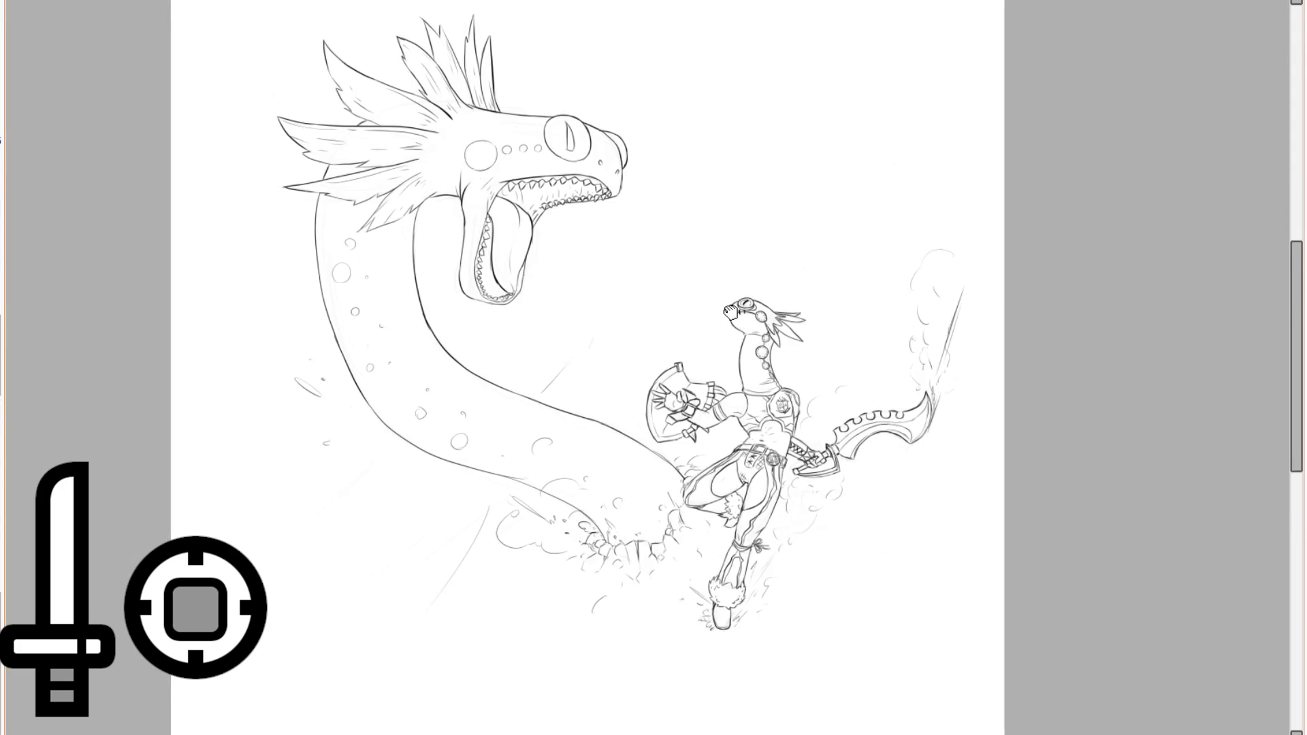
pyautogui.scroll(-5, 335, 158)
pyautogui.scroll(3, 391, 603)
pyautogui.scroll(-2, 641, 262)
pyautogui.scroll(3, 715, 244)
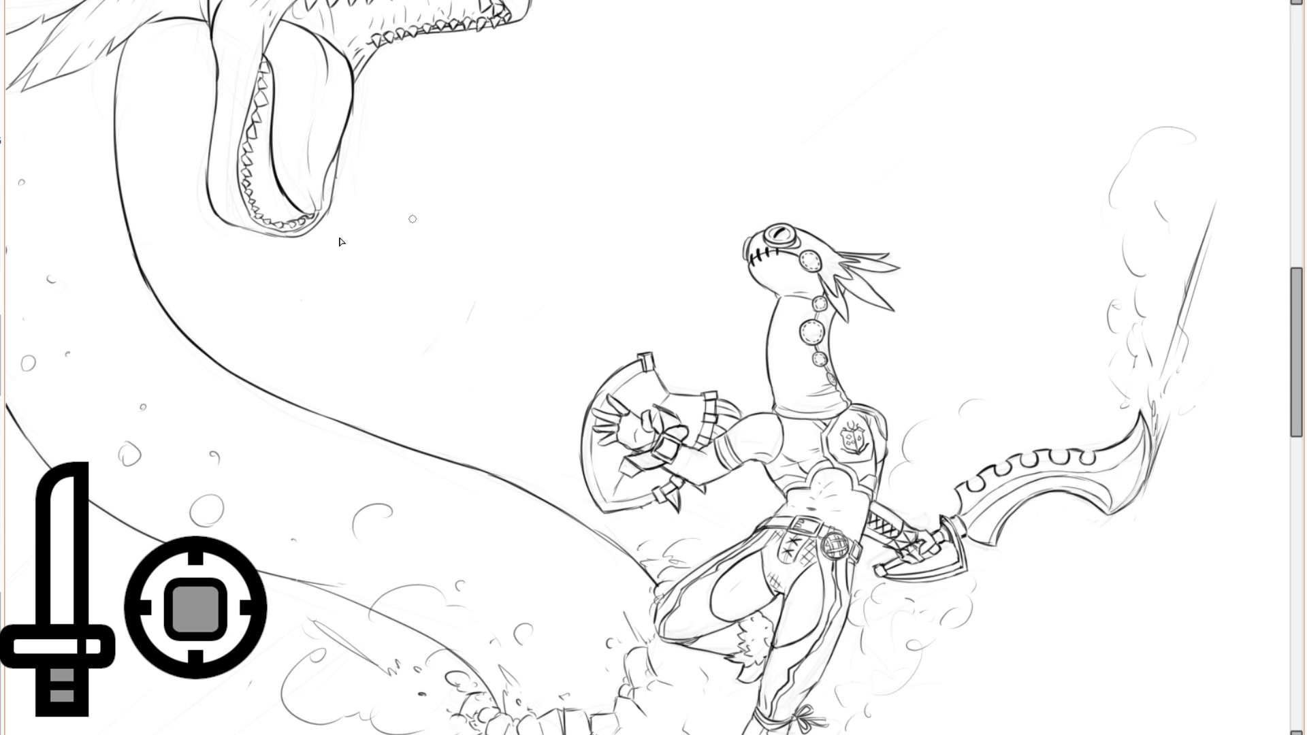
pyautogui.scroll(-2, 690, 132)
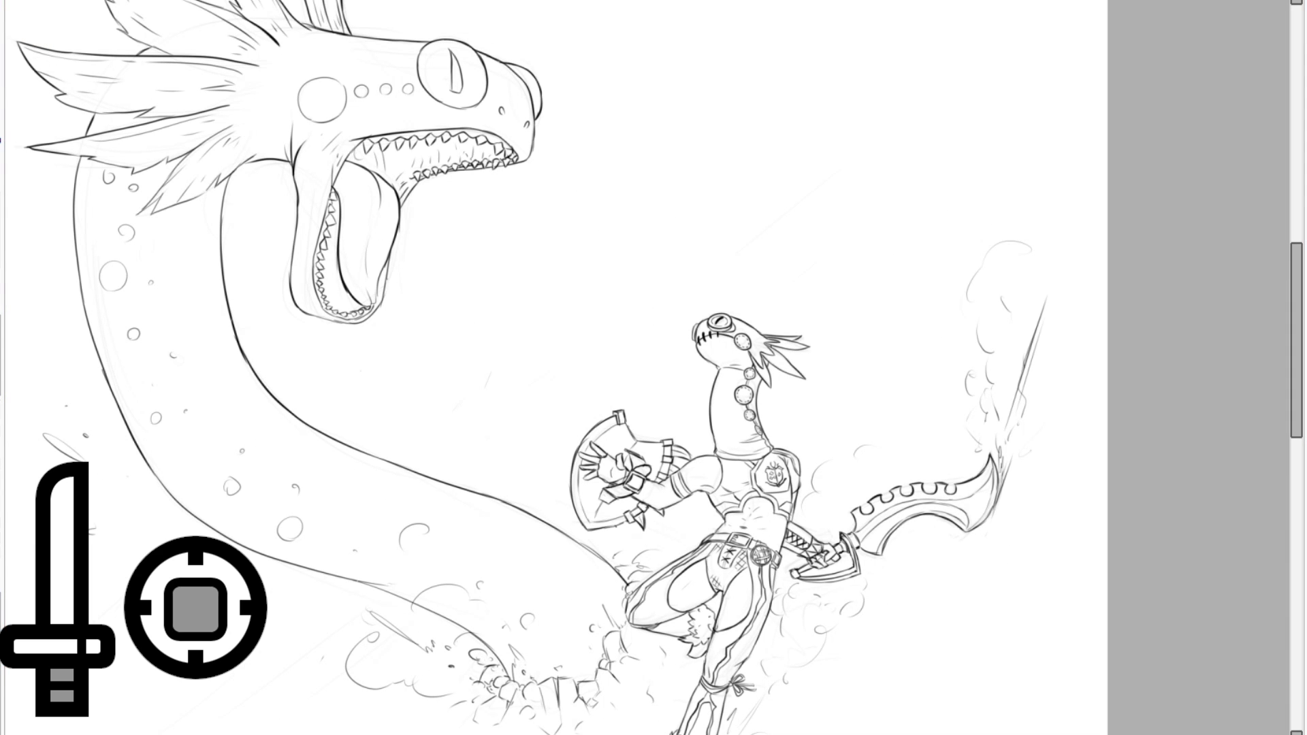
# Colour the stitched round patches on the warrior's cheek and down the neck light teal.
pyautogui.scroll(5, 647, 368)
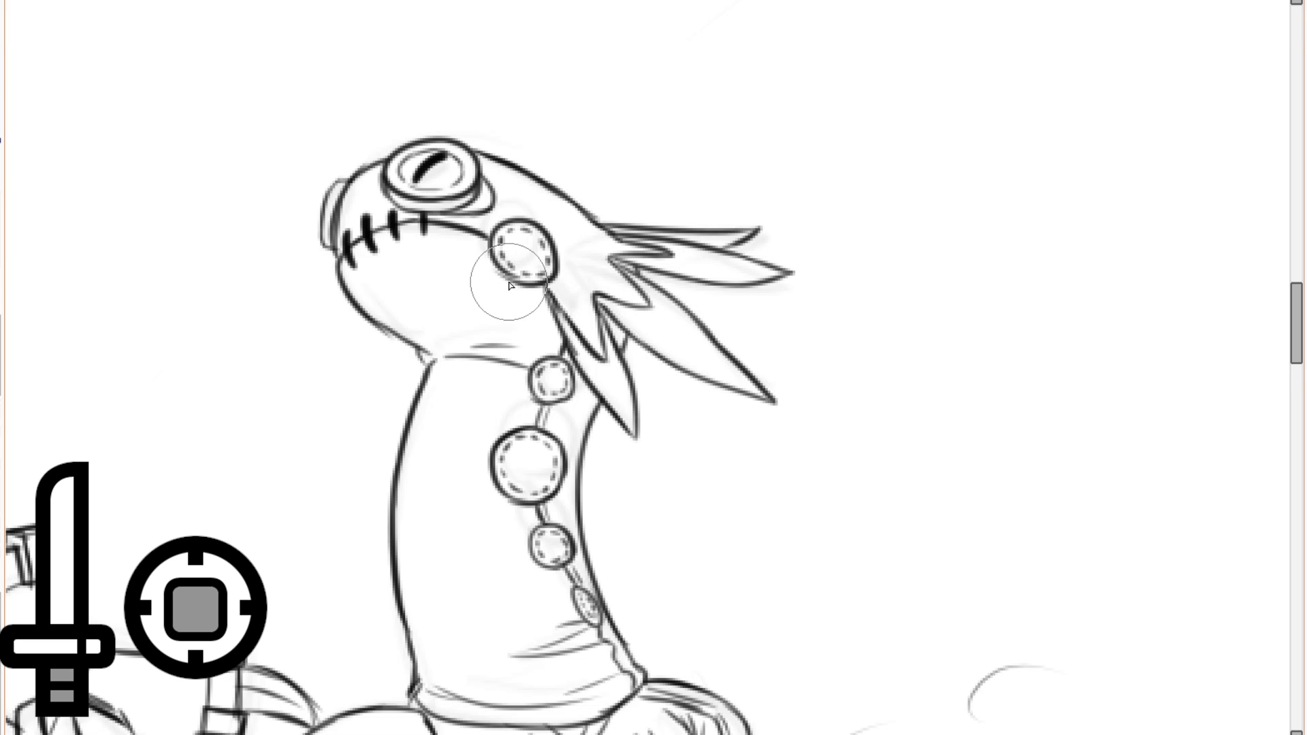
pyautogui.scroll(-1, 547, 51)
pyautogui.scroll(3, 519, 262)
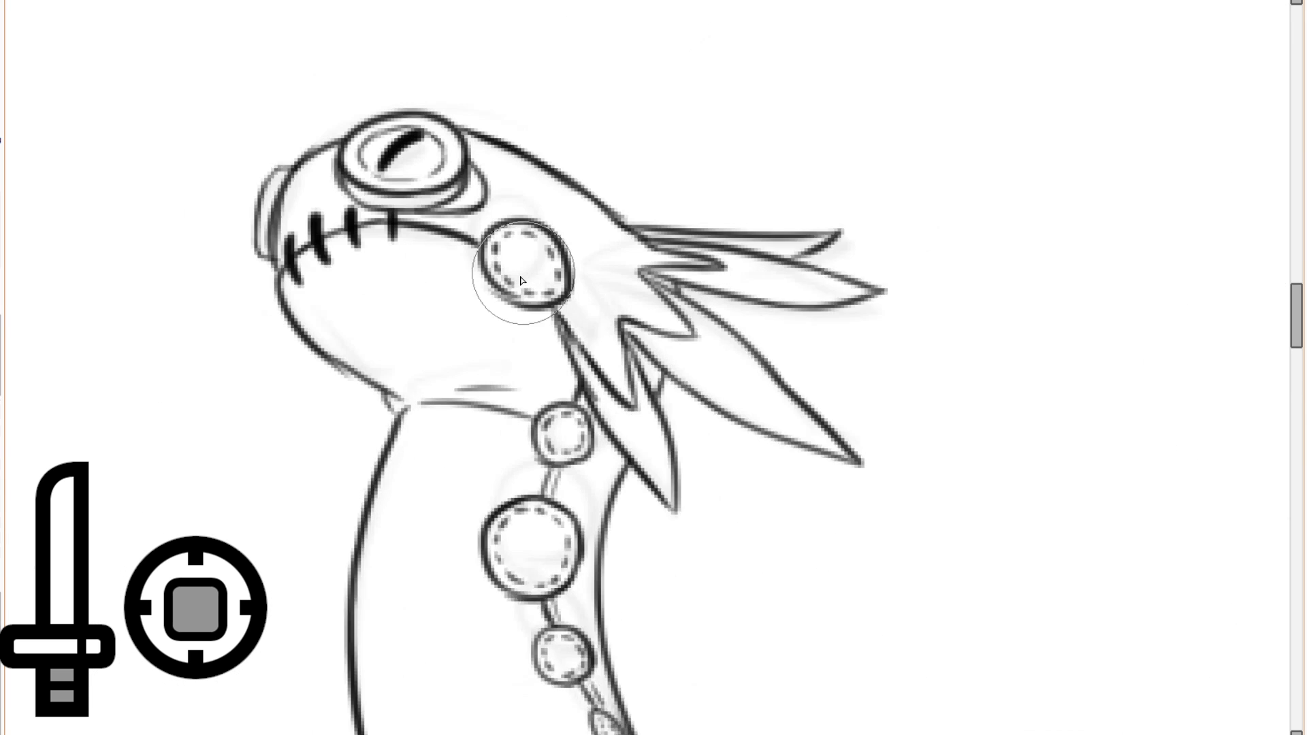
pyautogui.moveTo(518, 286); pyautogui.dragTo(552, 266)
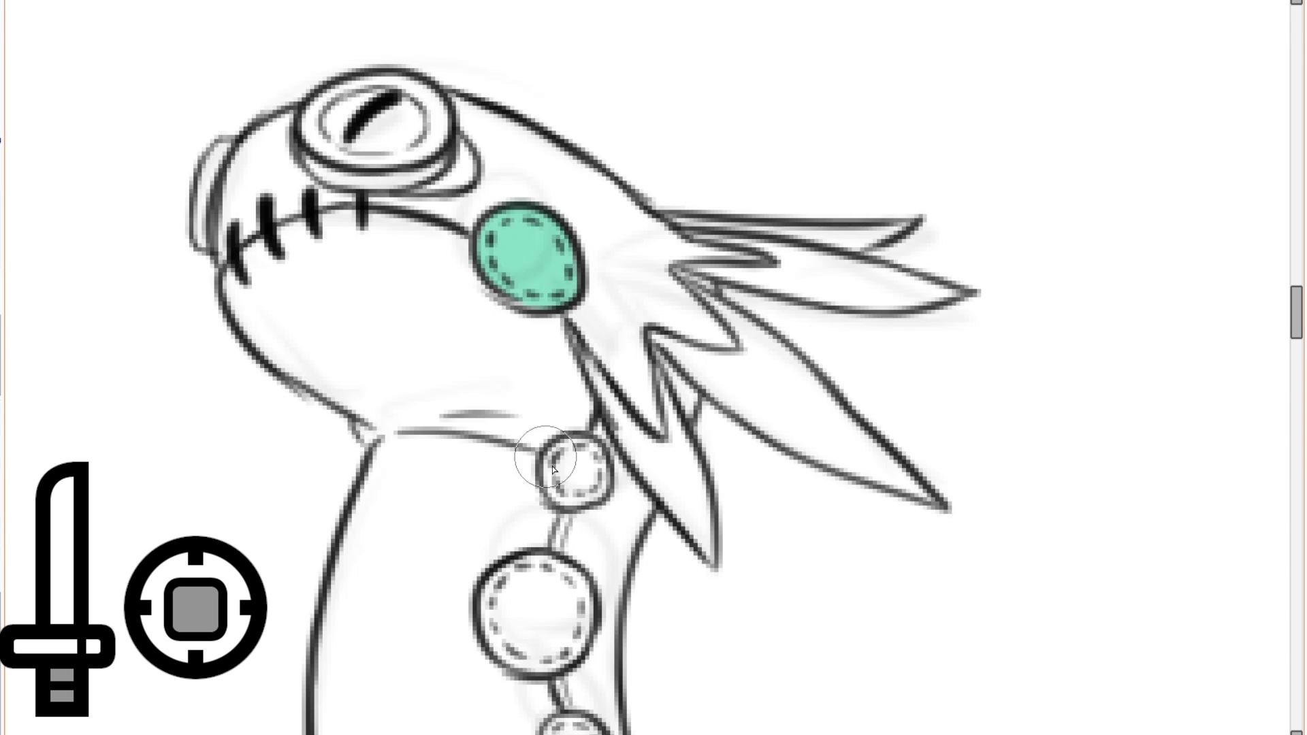
pyautogui.moveTo(552, 470); pyautogui.dragTo(579, 477)
pyautogui.scroll(-3, 565, 470)
pyautogui.moveTo(569, 418); pyautogui.dragTo(518, 453)
pyautogui.moveTo(579, 568); pyautogui.dragTo(594, 596)
pyautogui.scroll(-3, 482, 350)
pyautogui.scroll(3, 534, 442)
pyautogui.moveTo(519, 358); pyautogui.dragTo(525, 403)
# Colour both of the warrior's goggle-like eyes light teal, undoing the stray stroke.
pyautogui.scroll(-5, 508, 256)
pyautogui.scroll(4, 496, 281)
pyautogui.moveTo(470, 282)
pyautogui.mouseDown()
pyautogui.moveTo(491, 297)
pyautogui.moveTo(531, 288)
pyautogui.moveTo(527, 327)
pyautogui.mouseUp()
pyautogui.hotkey('ctrl', 'z')
pyautogui.moveTo(344, 331); pyautogui.dragTo(309, 397)
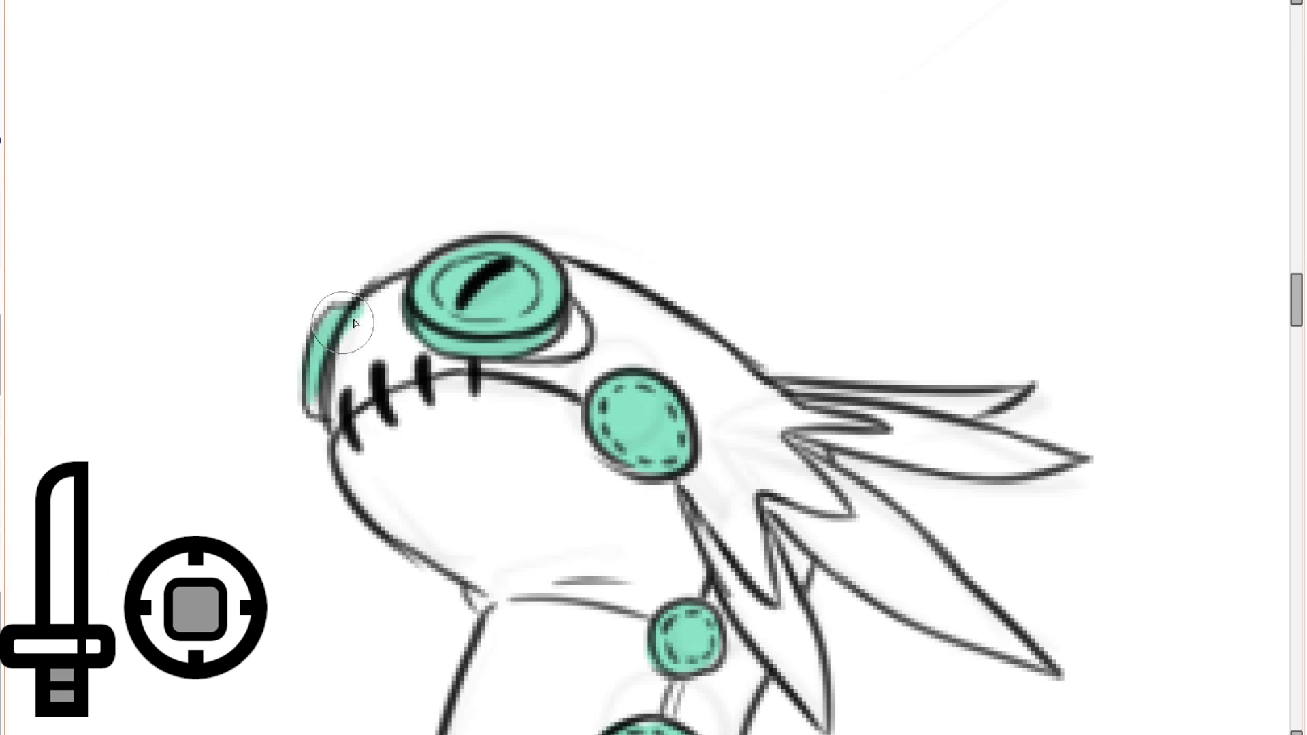
# Colour the serpent's near and far eyes light teal and trim the colour spilling past the far eye's outline.
pyautogui.scroll(-5, 417, 196)
pyautogui.moveTo(306, 123)
pyautogui.mouseDown()
pyautogui.moveTo(452, 207)
pyautogui.moveTo(578, 368)
pyautogui.mouseUp()
pyautogui.scroll(4, 436, 293)
pyautogui.scroll(1, 361, 313)
pyautogui.moveTo(340, 377)
pyautogui.mouseDown()
pyautogui.moveTo(294, 183)
pyautogui.moveTo(321, 129)
pyautogui.moveTo(461, 100)
pyautogui.moveTo(571, 380)
pyautogui.moveTo(495, 450)
pyautogui.moveTo(311, 378)
pyautogui.moveTo(297, 194)
pyautogui.mouseUp()
pyautogui.scroll(-6, 502, 188)
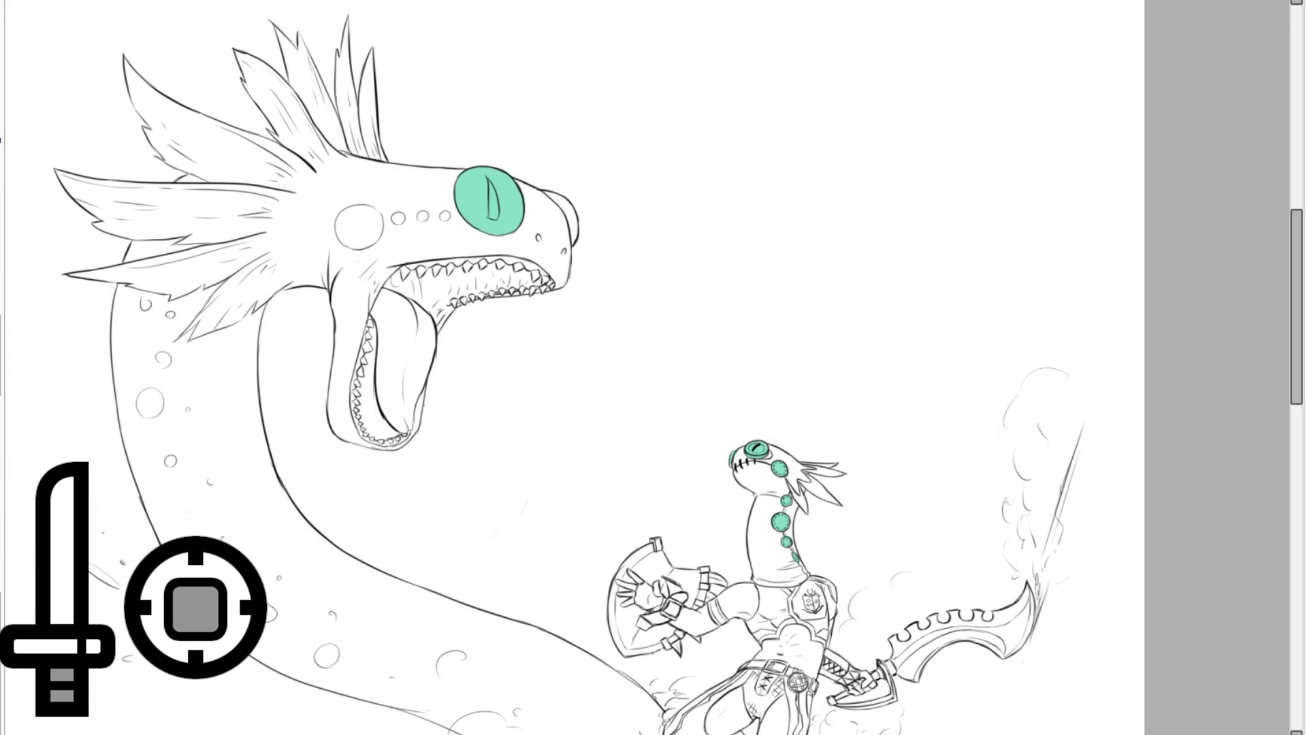
pyautogui.scroll(5, 552, 191)
pyautogui.moveTo(470, 146)
pyautogui.mouseDown()
pyautogui.moveTo(555, 262)
pyautogui.moveTo(599, 293)
pyautogui.moveTo(630, 468)
pyautogui.moveTo(585, 225)
pyautogui.moveTo(625, 357)
pyautogui.moveTo(606, 436)
pyautogui.mouseUp()
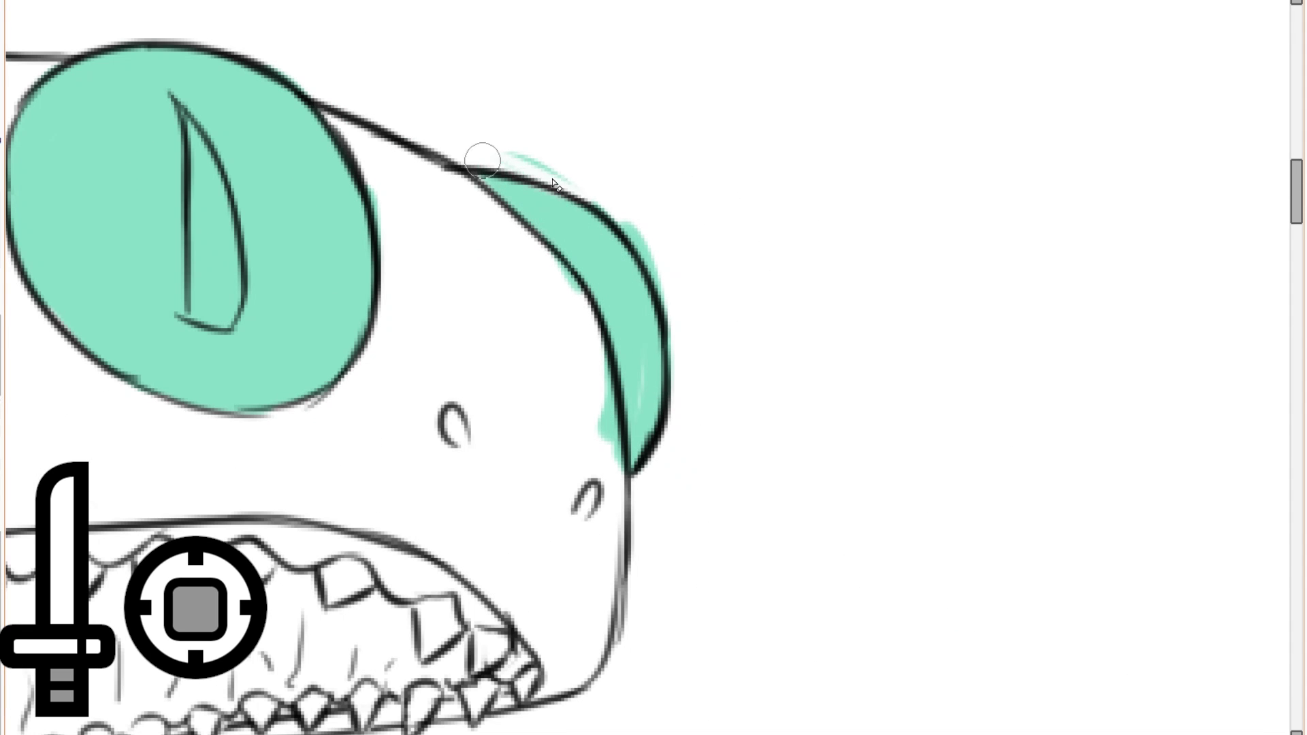
pyautogui.moveTo(595, 198)
pyautogui.mouseDown()
pyautogui.moveTo(627, 243)
pyautogui.moveTo(616, 457)
pyautogui.moveTo(572, 266)
pyautogui.moveTo(533, 244)
pyautogui.mouseUp()
# Colour the large round spot on the serpent's cheek and the three smaller spots leading to its eye light teal.
pyautogui.scroll(-5, 536, 250)
pyautogui.scroll(5, 554, 356)
pyautogui.moveTo(555, 368)
pyautogui.mouseDown()
pyautogui.moveTo(429, 315)
pyautogui.moveTo(467, 181)
pyautogui.moveTo(619, 209)
pyautogui.mouseUp()
pyautogui.moveTo(614, 311); pyautogui.dragTo(473, 370)
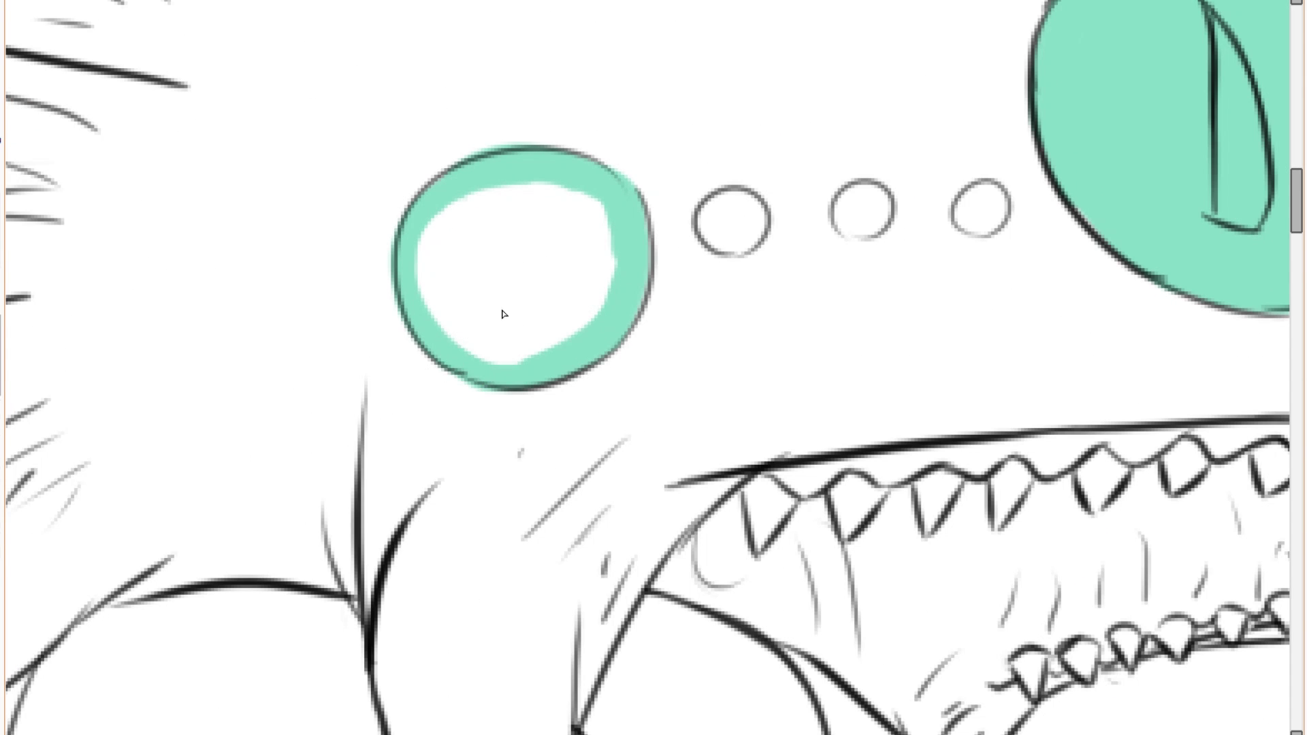
pyautogui.click(502, 312)
pyautogui.moveTo(725, 238); pyautogui.dragTo(737, 213)
pyautogui.moveTo(861, 224); pyautogui.dragTo(859, 213)
pyautogui.moveTo(991, 206); pyautogui.dragTo(975, 210)
pyautogui.scroll(-1, 976, 210)
pyautogui.scroll(-3, 977, 210)
pyautogui.scroll(4, 606, 333)
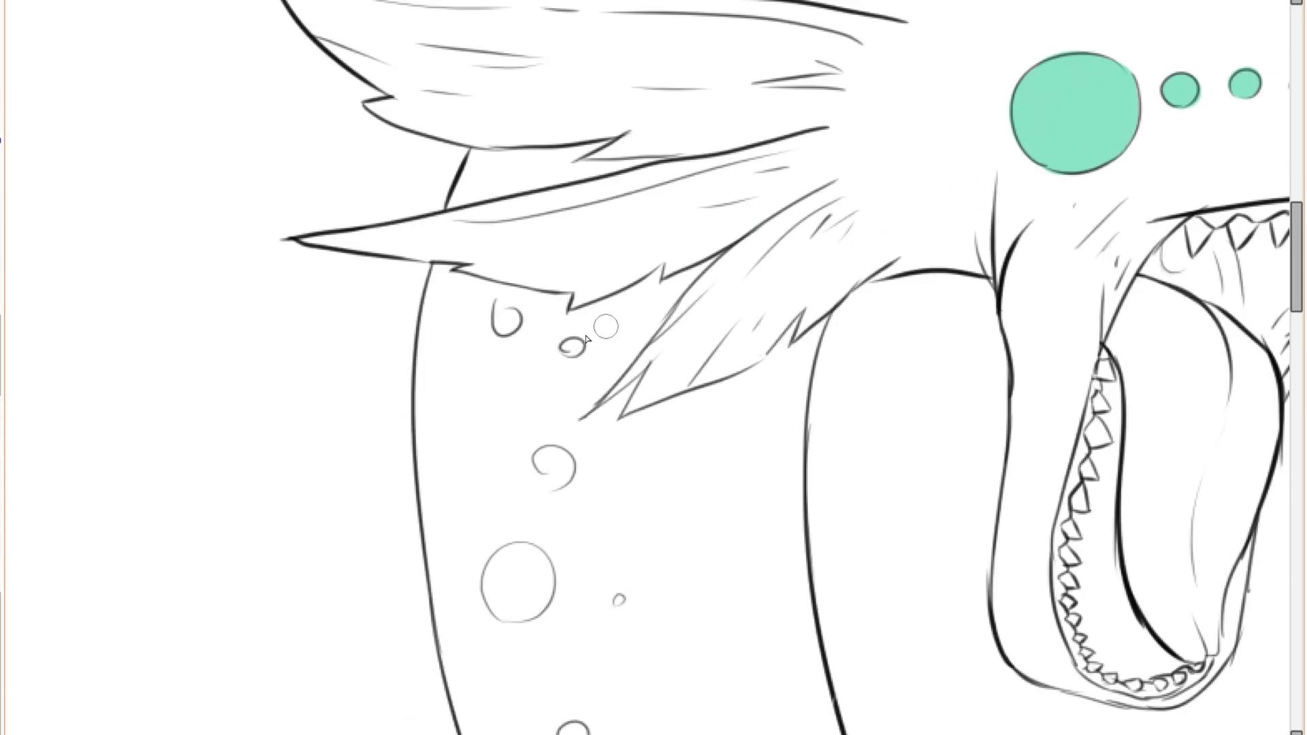
# Colour the spots on the serpent's upper neck just below the lowest feathers light teal.
pyautogui.moveTo(578, 354); pyautogui.dragTo(584, 351)
pyautogui.moveTo(455, 309); pyautogui.dragTo(446, 297)
pyautogui.moveTo(553, 613); pyautogui.dragTo(562, 403)
pyautogui.moveTo(498, 540); pyautogui.dragTo(561, 339)
pyautogui.moveTo(500, 395)
pyautogui.mouseDown()
pyautogui.moveTo(532, 455)
pyautogui.moveTo(545, 422)
pyautogui.mouseUp()
pyautogui.moveTo(732, 476); pyautogui.dragTo(737, 469)
# Colour the large round neck spot and the smaller spots following the neck's curve downward light teal.
pyautogui.moveTo(680, 563); pyautogui.dragTo(630, 150)
pyautogui.moveTo(579, 327); pyautogui.dragTo(597, 338)
pyautogui.moveTo(671, 436); pyautogui.dragTo(598, 338)
pyautogui.moveTo(734, 352); pyautogui.dragTo(738, 342)
pyautogui.click(631, 508)
pyautogui.moveTo(635, 571); pyautogui.dragTo(579, 429)
pyautogui.moveTo(578, 514); pyautogui.dragTo(587, 547)
pyautogui.moveTo(747, 499); pyautogui.dragTo(751, 496)
pyautogui.moveTo(919, 600); pyautogui.dragTo(567, 275)
pyautogui.moveTo(694, 385); pyautogui.dragTo(698, 390)
pyautogui.moveTo(609, 579)
pyautogui.mouseDown()
pyautogui.moveTo(635, 548)
pyautogui.moveTo(663, 586)
pyautogui.mouseUp()
pyautogui.scroll(-2, 670, 519)
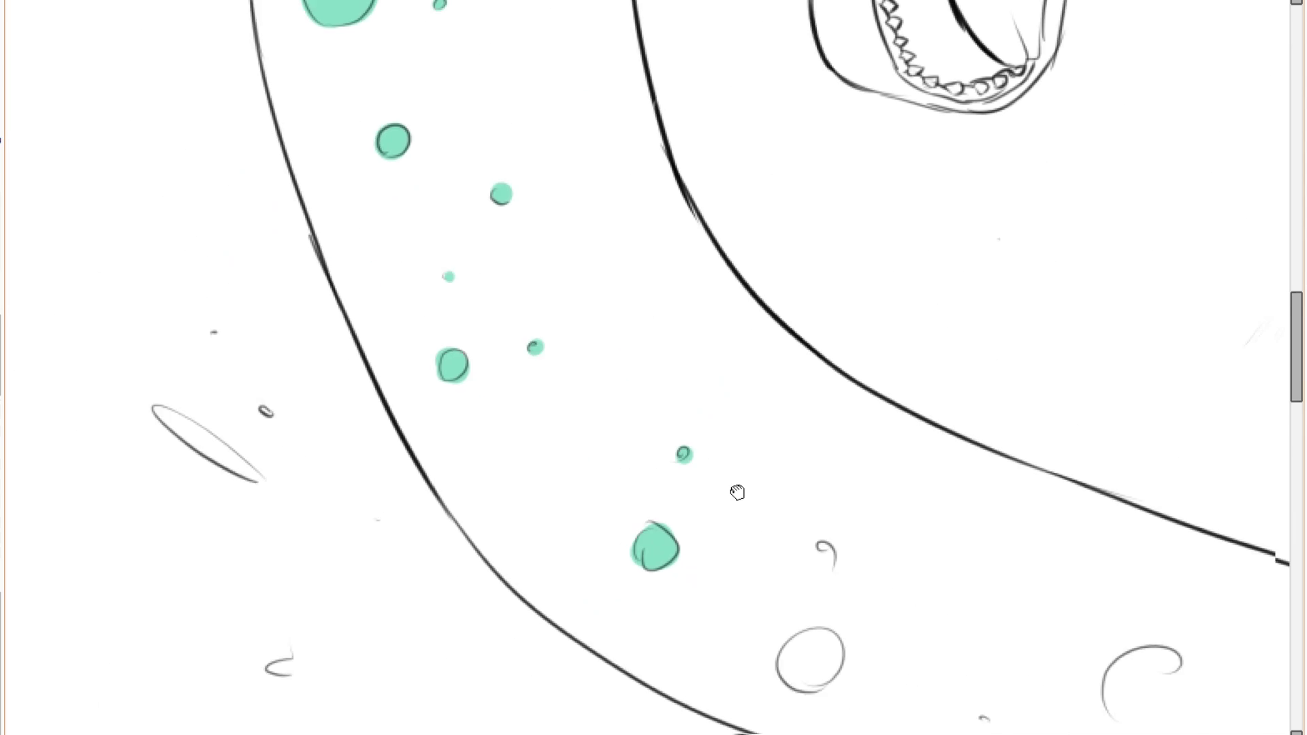
# Colour the last spots at the lower bend of the serpent's body light teal and undo the stray stroke.
pyautogui.scroll(2, 826, 551)
pyautogui.moveTo(826, 552); pyautogui.dragTo(647, 370)
pyautogui.moveTo(643, 362); pyautogui.dragTo(654, 378)
pyautogui.moveTo(624, 611)
pyautogui.mouseDown()
pyautogui.moveTo(656, 584)
pyautogui.moveTo(620, 577)
pyautogui.mouseUp()
pyautogui.moveTo(951, 707); pyautogui.dragTo(624, 459)
pyautogui.click(632, 456)
pyautogui.moveTo(887, 409)
pyautogui.mouseDown()
pyautogui.moveTo(933, 374)
pyautogui.moveTo(974, 398)
pyautogui.mouseUp()
pyautogui.scroll(-3, 973, 402)
pyautogui.moveTo(973, 402); pyautogui.dragTo(640, 235)
pyautogui.hotkey('ctrl', 'z')
# Colour the top of the warrior's head and the back of its neck dark teal around the light teal eyes and patches.
pyautogui.scroll(-3, 734, 220)
pyautogui.moveTo(774, 129); pyautogui.dragTo(556, 384)
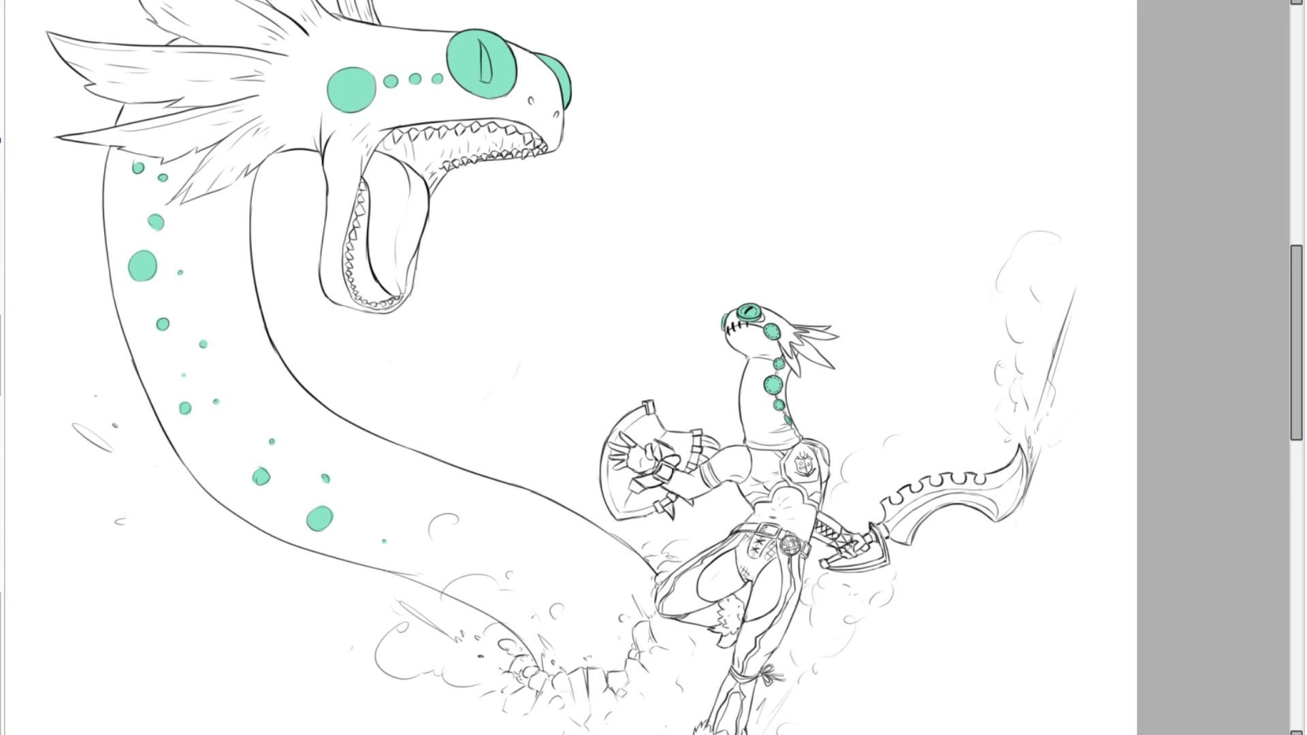
pyautogui.scroll(5, 327, 80)
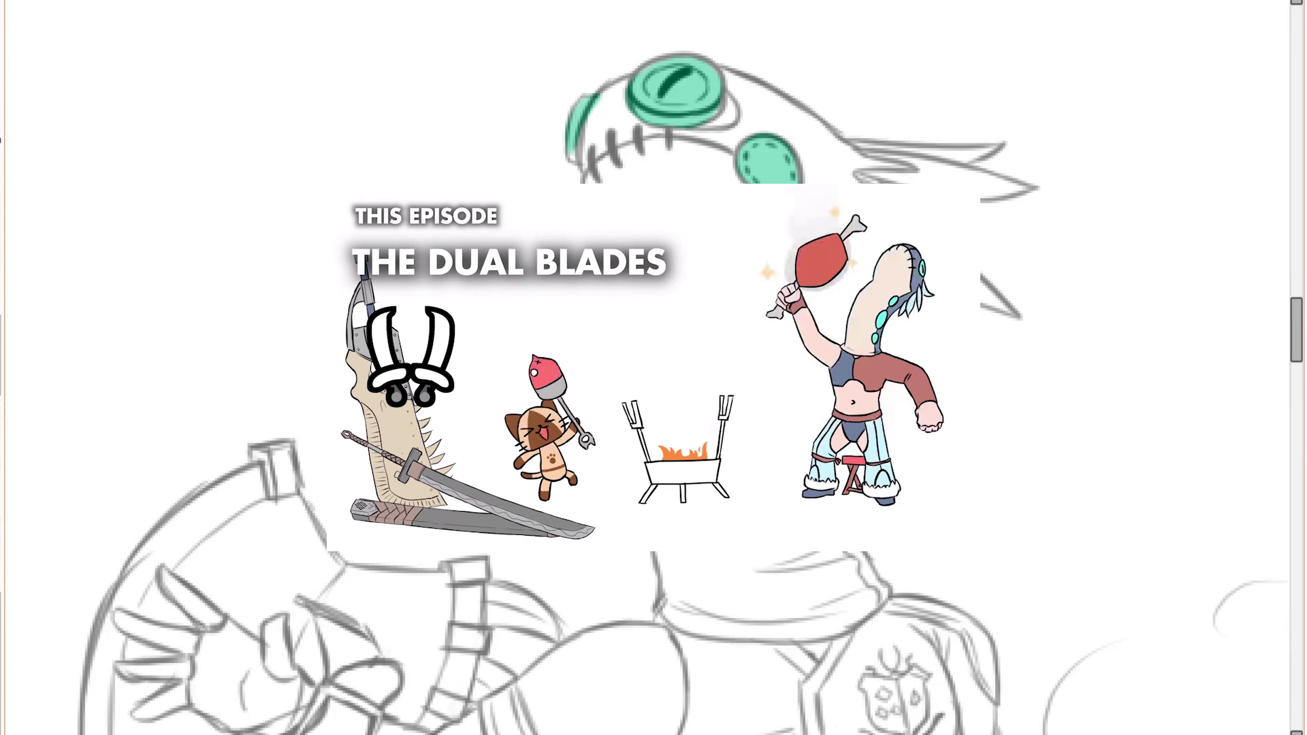
pyautogui.scroll(5, 735, 82)
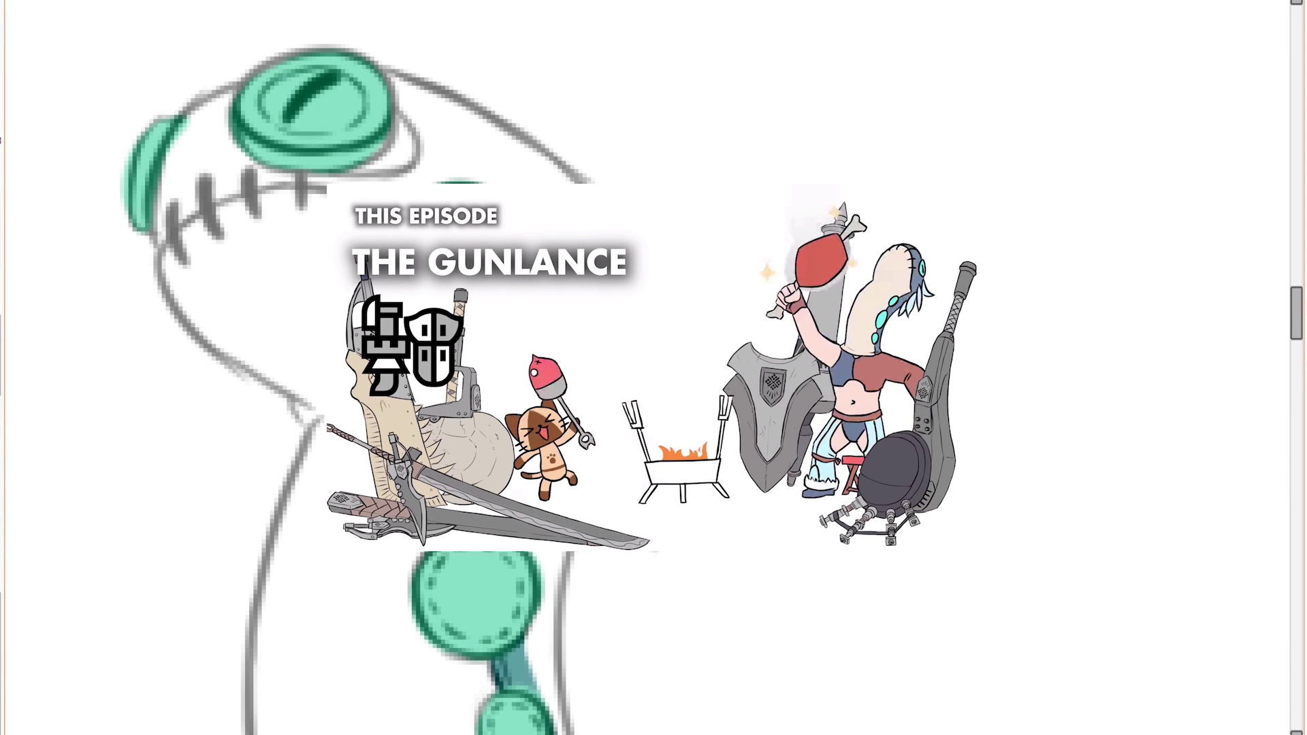
pyautogui.moveTo(470, 178)
pyautogui.mouseDown()
pyautogui.moveTo(355, 168)
pyautogui.moveTo(212, 184)
pyautogui.moveTo(166, 217)
pyautogui.moveTo(198, 140)
pyautogui.moveTo(358, 136)
pyautogui.moveTo(436, 108)
pyautogui.moveTo(518, 136)
pyautogui.mouseUp()
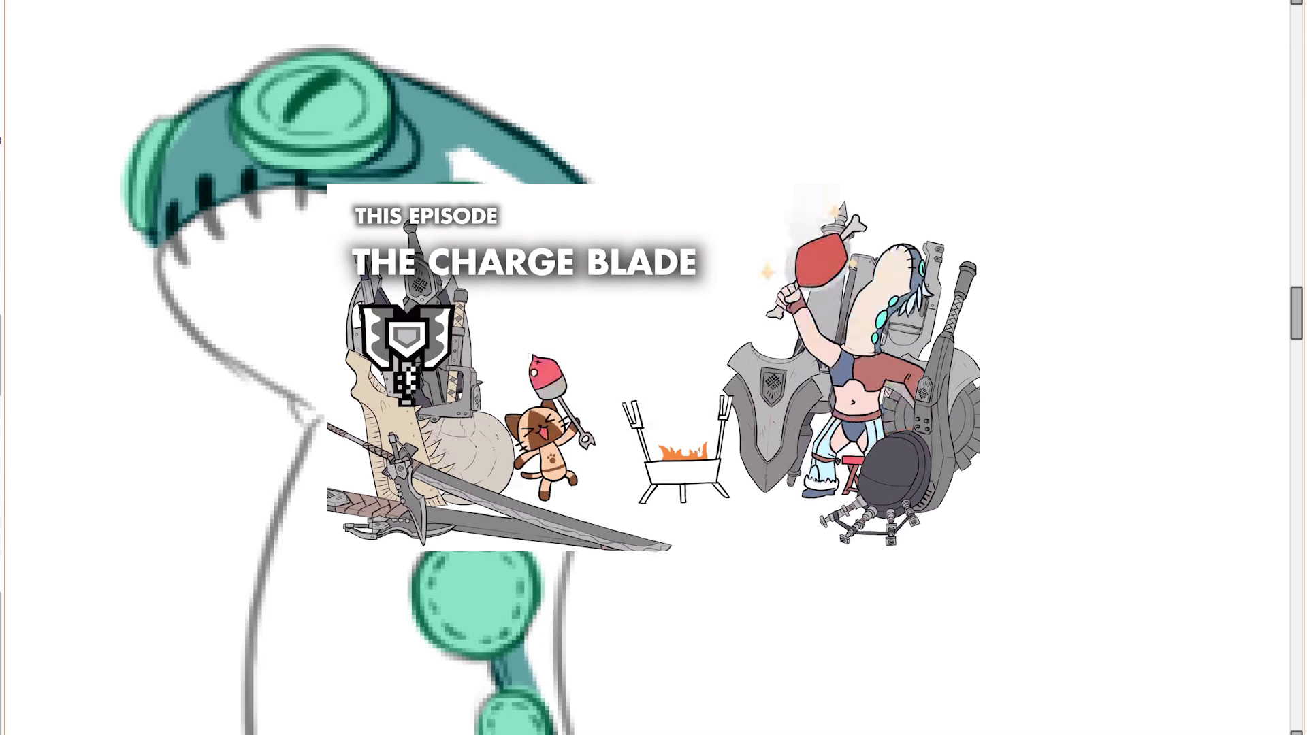
pyautogui.scroll(-3, 654, 367)
pyautogui.scroll(3, 654, 368)
pyautogui.moveTo(599, 211)
pyautogui.mouseDown()
pyautogui.moveTo(627, 269)
pyautogui.moveTo(628, 170)
pyautogui.moveTo(566, 314)
pyautogui.mouseUp()
pyautogui.moveTo(579, 517); pyautogui.dragTo(599, 283)
pyautogui.scroll(-3, 540, 297)
pyautogui.scroll(3, 524, 292)
pyautogui.moveTo(505, 320); pyautogui.dragTo(561, 435)
# Outline the serpent's upper lip in dark teal and colour the strip behind its front far-side teeth.
pyautogui.scroll(-5, 570, 430)
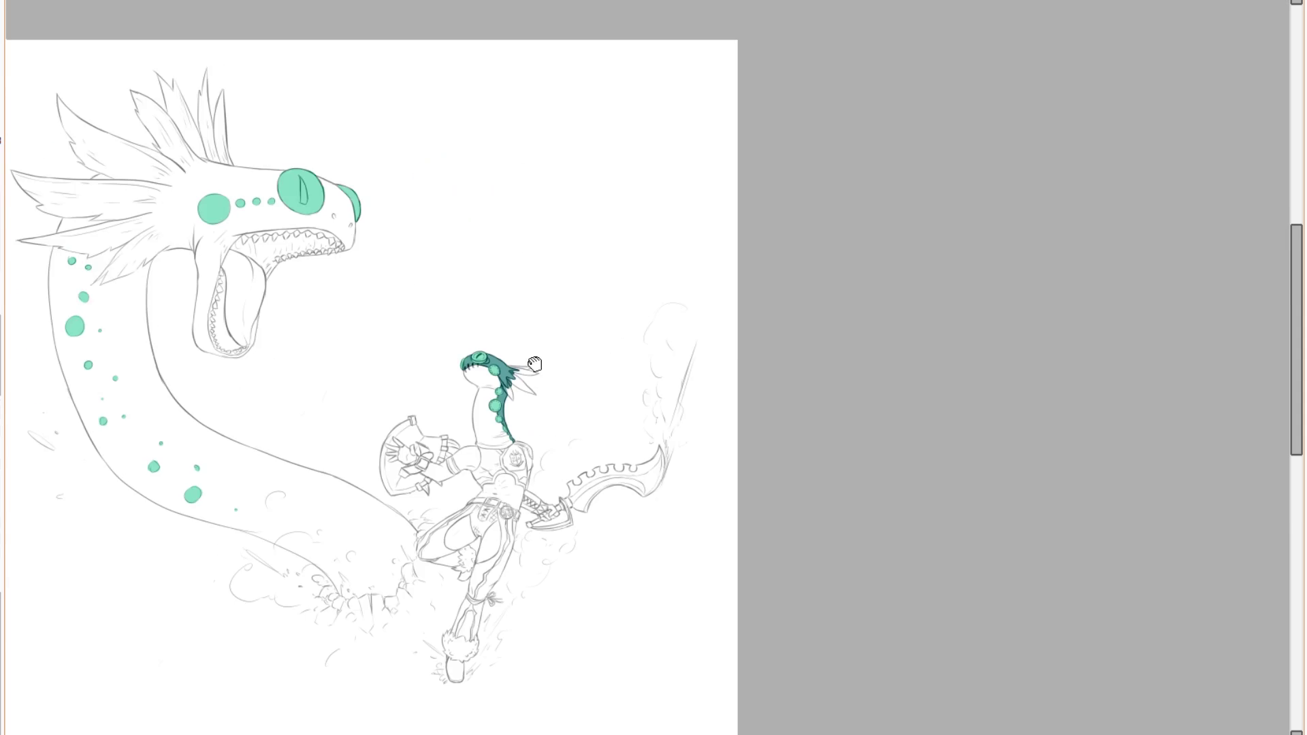
pyautogui.scroll(8, 395, 280)
pyautogui.moveTo(365, 300)
pyautogui.mouseDown()
pyautogui.moveTo(526, 293)
pyautogui.moveTo(680, 249)
pyautogui.mouseUp()
pyautogui.hotkey('ctrl', 'z')
pyautogui.hotkey('ctrl', 'z')
pyautogui.moveTo(373, 255); pyautogui.dragTo(578, 314)
pyautogui.scroll(2, 585, 305)
pyautogui.moveTo(545, 310); pyautogui.dragTo(875, 282)
pyautogui.moveTo(888, 280)
pyautogui.mouseDown()
pyautogui.moveTo(571, 288)
pyautogui.moveTo(714, 310)
pyautogui.moveTo(826, 375)
pyautogui.moveTo(865, 429)
pyautogui.mouseUp()
pyautogui.scroll(3, 783, 429)
pyautogui.moveTo(436, 484); pyautogui.dragTo(889, 412)
pyautogui.moveTo(813, 456); pyautogui.dragTo(864, 402)
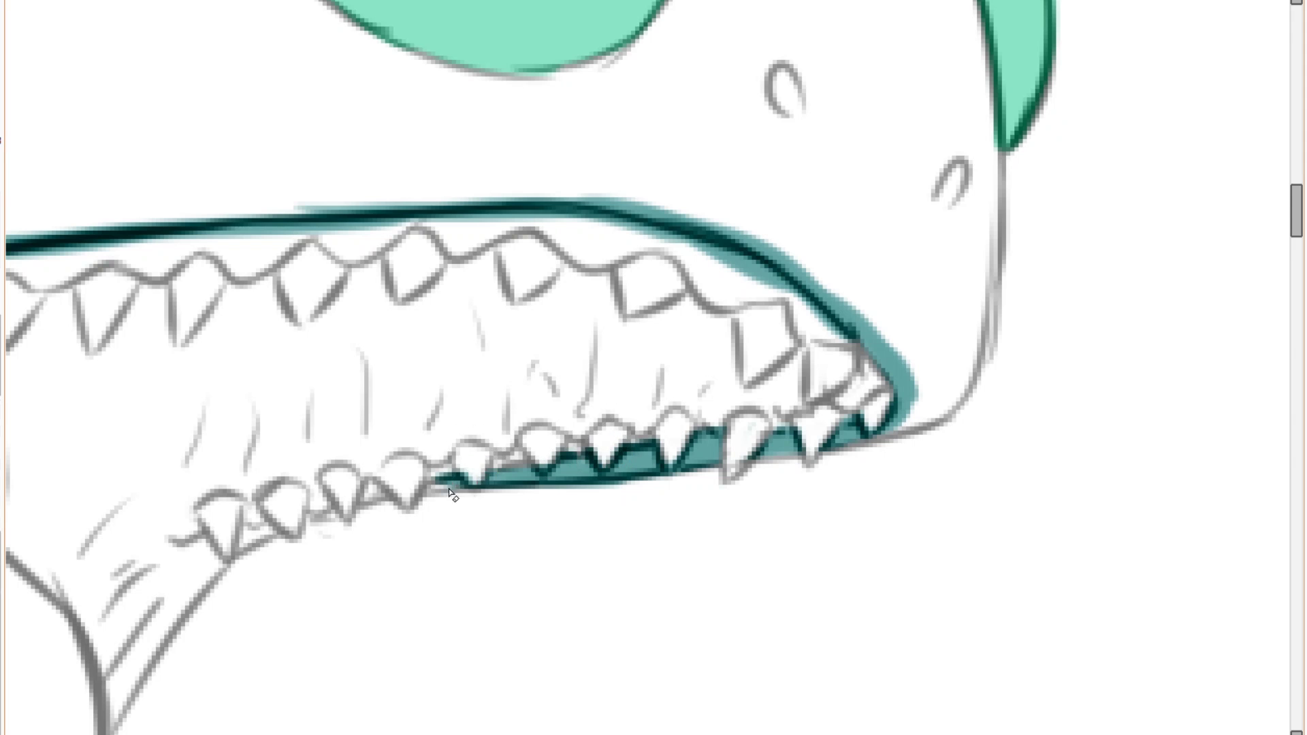
# Outline the front of the serpent's snout in dark teal, from the mouth past the far eye to the near eye.
pyautogui.scroll(-1, 575, 455)
pyautogui.moveTo(691, 483)
pyautogui.mouseDown()
pyautogui.moveTo(748, 472)
pyautogui.moveTo(786, 276)
pyautogui.mouseUp()
pyautogui.moveTo(781, 390); pyautogui.dragTo(763, 142)
pyautogui.moveTo(766, 120)
pyautogui.mouseDown()
pyautogui.moveTo(786, 400)
pyautogui.moveTo(695, 286)
pyautogui.moveTo(613, 231)
pyautogui.moveTo(518, 197)
pyautogui.moveTo(812, 278)
pyautogui.mouseUp()
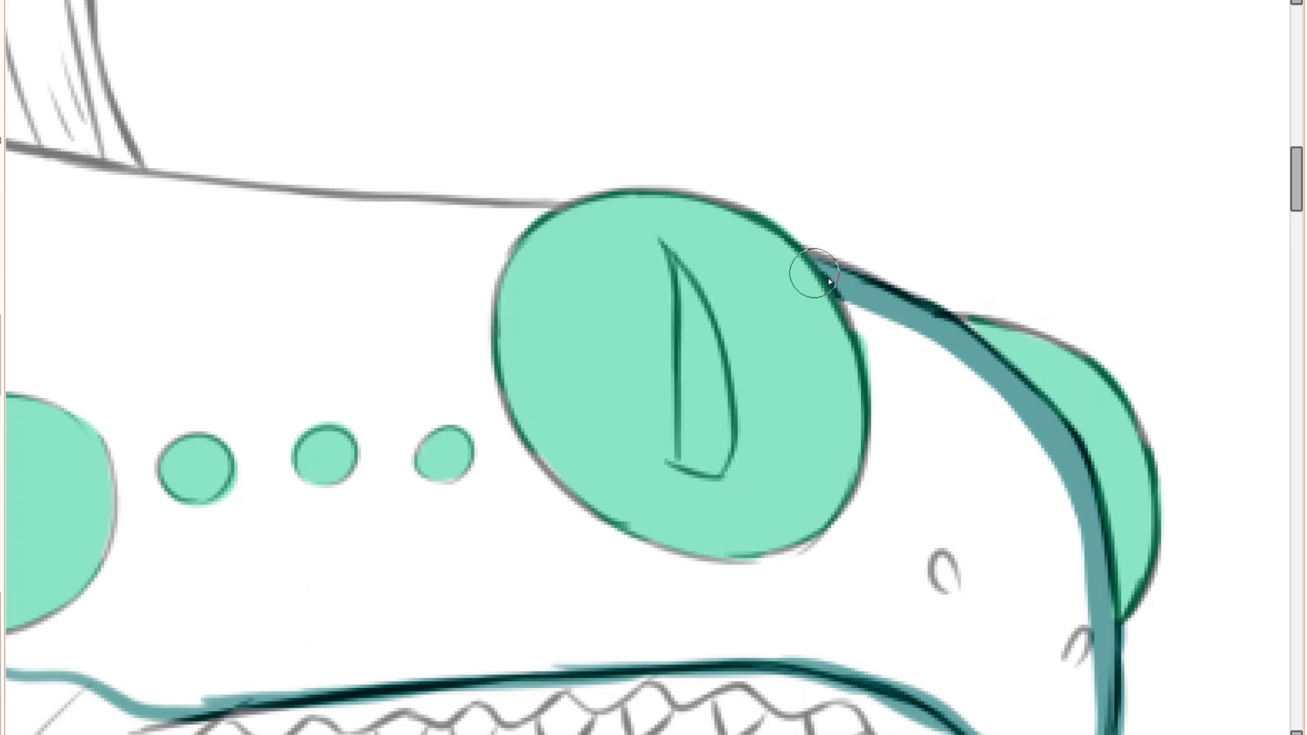
# Outline the top of the serpent's head in dark teal from the near eye back to the crest feathers.
pyautogui.moveTo(632, 235); pyautogui.dragTo(327, 211)
pyautogui.moveTo(520, 251); pyautogui.dragTo(1017, 392)
pyautogui.moveTo(835, 349); pyautogui.dragTo(579, 317)
pyautogui.hotkey('ctrl', 'z')
pyautogui.moveTo(835, 349)
pyautogui.mouseDown()
pyautogui.moveTo(733, 345)
pyautogui.moveTo(852, 361)
pyautogui.mouseUp()
pyautogui.moveTo(721, 332); pyautogui.dragTo(512, 289)
pyautogui.moveTo(591, 254); pyautogui.dragTo(611, 451)
pyautogui.moveTo(636, 499); pyautogui.dragTo(585, 197)
# Paint a dark teal edge on the lower part of a crest feather and add jagged tufts at its base.
pyautogui.moveTo(557, 503); pyautogui.dragTo(408, 456)
pyautogui.moveTo(409, 456)
pyautogui.mouseDown()
pyautogui.moveTo(549, 531)
pyautogui.moveTo(406, 406)
pyautogui.moveTo(229, 153)
pyautogui.mouseUp()
pyautogui.scroll(-3, 301, 170)
pyautogui.scroll(2, 362, 140)
pyautogui.moveTo(295, 427)
pyautogui.mouseDown()
pyautogui.moveTo(566, 338)
pyautogui.moveTo(537, 289)
pyautogui.mouseUp()
pyautogui.moveTo(646, 339)
pyautogui.mouseDown()
pyautogui.moveTo(601, 279)
pyautogui.moveTo(548, 242)
pyautogui.moveTo(578, 317)
pyautogui.moveTo(538, 272)
pyautogui.mouseUp()
pyautogui.moveTo(628, 366)
pyautogui.mouseDown()
pyautogui.moveTo(548, 316)
pyautogui.moveTo(565, 350)
pyautogui.moveTo(491, 317)
pyautogui.mouseUp()
pyautogui.moveTo(438, 320); pyautogui.dragTo(581, 398)
pyautogui.scroll(-3, 559, 383)
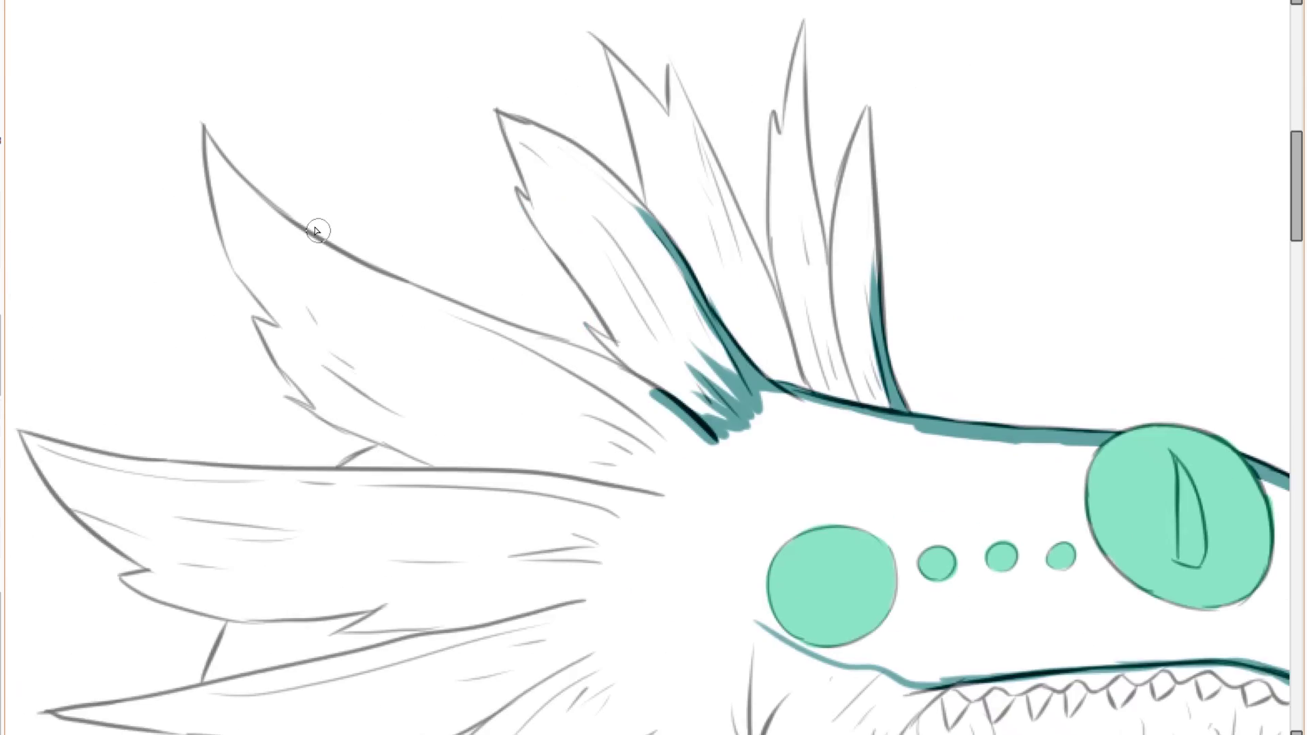
# Paint a tapering dark teal band along the upper edge of the large upper-back feather, widening towards its base.
pyautogui.scroll(3, 449, 267)
pyautogui.moveTo(442, 306); pyautogui.dragTo(575, 375)
pyautogui.moveTo(494, 346); pyautogui.dragTo(640, 408)
pyautogui.moveTo(709, 446); pyautogui.dragTo(580, 400)
pyautogui.moveTo(497, 337); pyautogui.dragTo(657, 415)
pyautogui.scroll(1, 527, 361)
pyautogui.moveTo(470, 327)
pyautogui.mouseDown()
pyautogui.moveTo(572, 361)
pyautogui.moveTo(783, 476)
pyautogui.mouseUp()
pyautogui.moveTo(619, 389); pyautogui.dragTo(732, 461)
pyautogui.moveTo(654, 429); pyautogui.dragTo(786, 542)
pyautogui.moveTo(735, 456); pyautogui.dragTo(787, 504)
pyautogui.scroll(-3, 679, 372)
pyautogui.moveTo(677, 377)
pyautogui.mouseDown()
pyautogui.moveTo(643, 339)
pyautogui.moveTo(592, 211)
pyautogui.mouseUp()
# Edge the serpent's cheek below the large spot with jagged dark teal strokes and band the lowest feather's upper edge.
pyautogui.scroll(3, 717, 424)
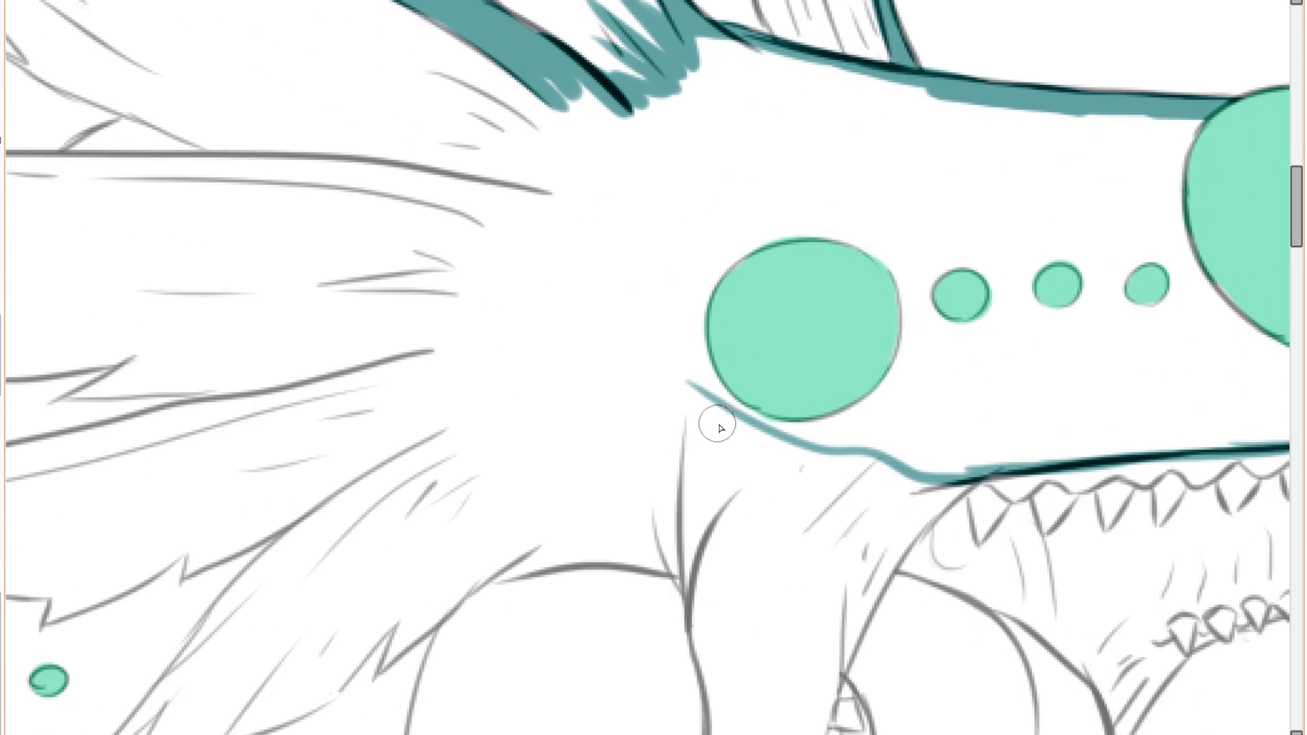
pyautogui.moveTo(793, 450)
pyautogui.mouseDown()
pyautogui.moveTo(875, 450)
pyautogui.moveTo(917, 470)
pyautogui.mouseUp()
pyautogui.moveTo(545, 419)
pyautogui.mouseDown()
pyautogui.moveTo(632, 365)
pyautogui.moveTo(481, 407)
pyautogui.moveTo(709, 332)
pyautogui.mouseUp()
pyautogui.moveTo(739, 304)
pyautogui.mouseDown()
pyautogui.moveTo(504, 442)
pyautogui.moveTo(483, 482)
pyautogui.mouseUp()
pyautogui.hotkey('ctrl', 'z')
pyautogui.moveTo(447, 534)
pyautogui.mouseDown()
pyautogui.moveTo(565, 415)
pyautogui.moveTo(683, 352)
pyautogui.mouseUp()
pyautogui.moveTo(783, 310); pyautogui.dragTo(653, 407)
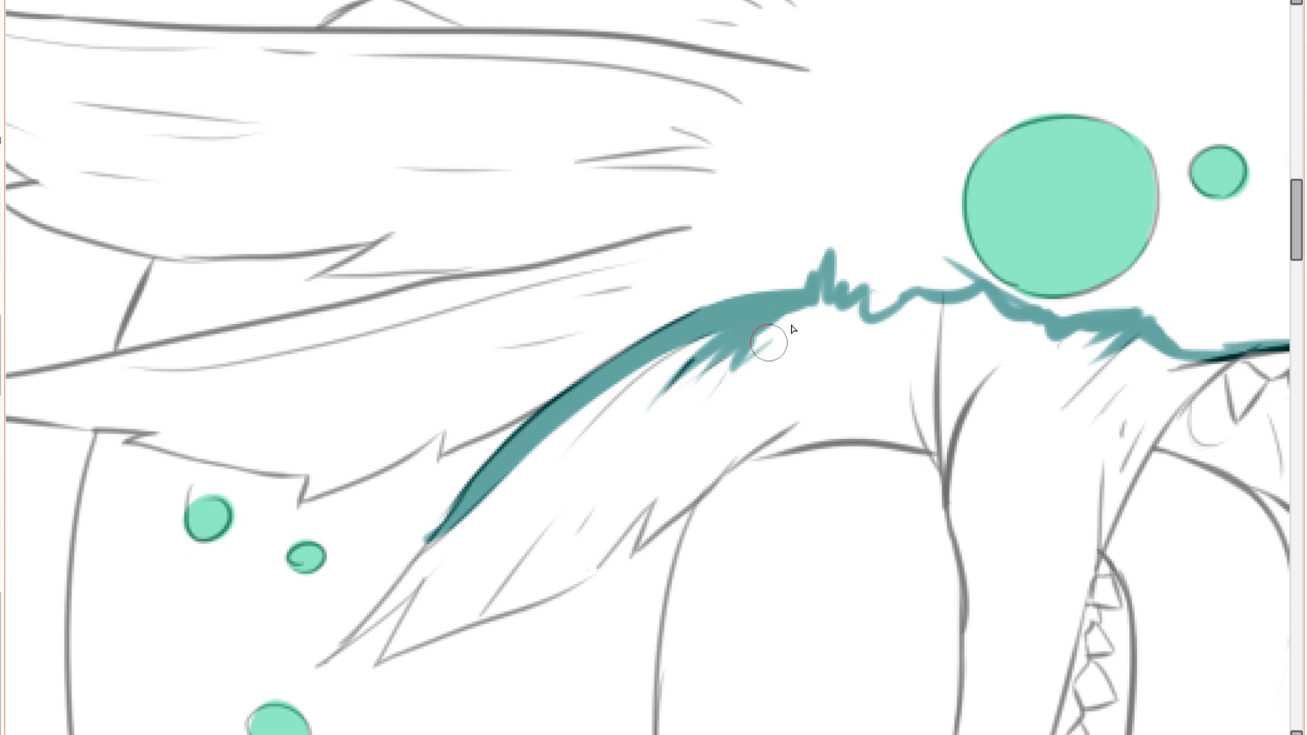
# Paint a dark teal band along the second-lowest feather's upper edge and add pointed tufts around its base.
pyautogui.moveTo(704, 310); pyautogui.dragTo(780, 383)
pyautogui.moveTo(821, 353)
pyautogui.mouseDown()
pyautogui.moveTo(627, 350)
pyautogui.moveTo(195, 432)
pyautogui.moveTo(390, 411)
pyautogui.moveTo(665, 346)
pyautogui.mouseUp()
pyautogui.moveTo(199, 431)
pyautogui.mouseDown()
pyautogui.moveTo(277, 423)
pyautogui.moveTo(213, 420)
pyautogui.mouseUp()
pyautogui.moveTo(382, 403); pyautogui.dragTo(779, 299)
pyautogui.moveTo(786, 272)
pyautogui.mouseDown()
pyautogui.moveTo(738, 382)
pyautogui.moveTo(586, 375)
pyautogui.mouseUp()
pyautogui.moveTo(780, 371); pyautogui.dragTo(582, 343)
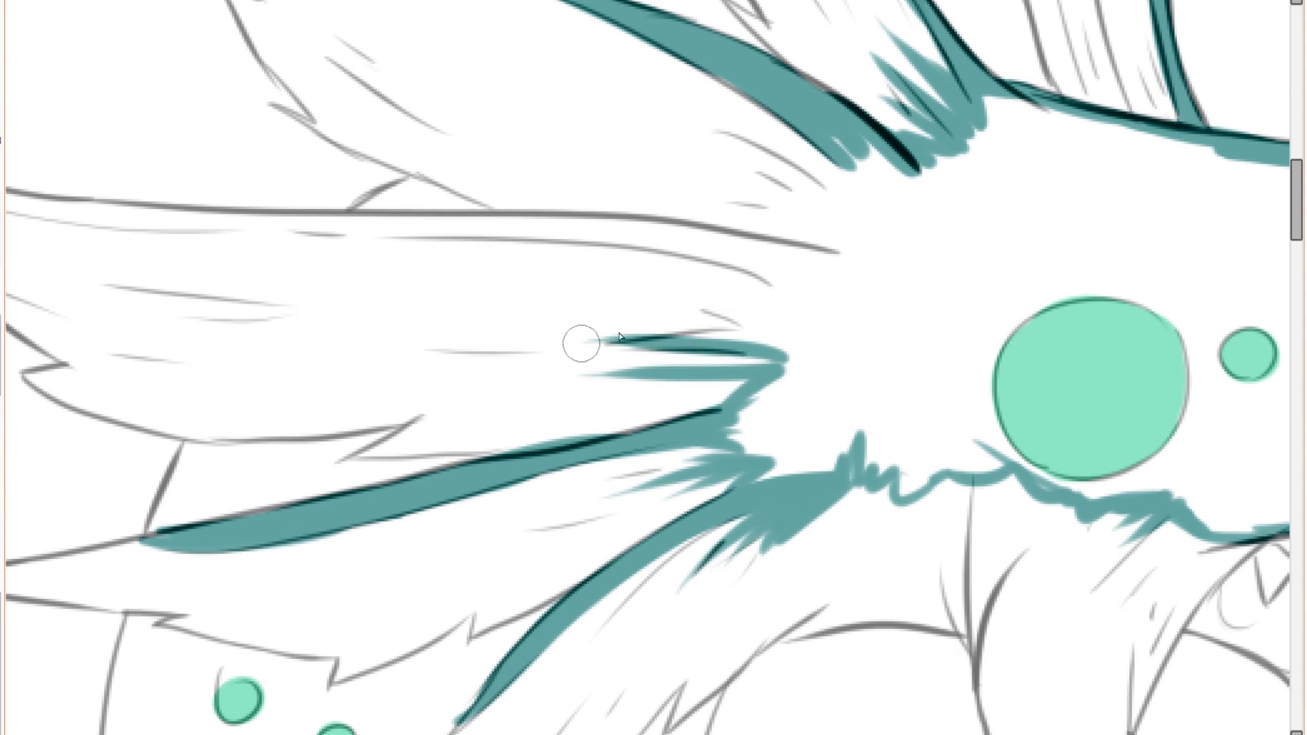
# Add dark teal tufts at the base of the large horizontal feather and paint a band along its upper edge.
pyautogui.moveTo(770, 335)
pyautogui.mouseDown()
pyautogui.moveTo(711, 285)
pyautogui.moveTo(828, 355)
pyautogui.moveTo(408, 295)
pyautogui.moveTo(773, 327)
pyautogui.mouseUp()
pyautogui.moveTo(885, 349)
pyautogui.mouseDown()
pyautogui.moveTo(749, 356)
pyautogui.moveTo(579, 339)
pyautogui.mouseUp()
pyautogui.hotkey('ctrl', 'z')
pyautogui.moveTo(800, 330); pyautogui.dragTo(521, 331)
pyautogui.moveTo(689, 326)
pyautogui.mouseDown()
pyautogui.moveTo(364, 296)
pyautogui.moveTo(295, 269)
pyautogui.mouseUp()
pyautogui.scroll(-4, 640, 320)
pyautogui.scroll(5, 661, 339)
pyautogui.moveTo(510, 350); pyautogui.dragTo(800, 391)
pyautogui.moveTo(499, 361); pyautogui.dragTo(663, 368)
pyautogui.scroll(-4, 667, 365)
pyautogui.scroll(4, 736, 349)
# Extend the dark teal band on the large upper-back feather out to its tip.
pyautogui.moveTo(738, 350)
pyautogui.mouseDown()
pyautogui.moveTo(451, 213)
pyautogui.moveTo(553, 372)
pyautogui.moveTo(382, 198)
pyautogui.mouseUp()
pyautogui.scroll(1, 211, 333)
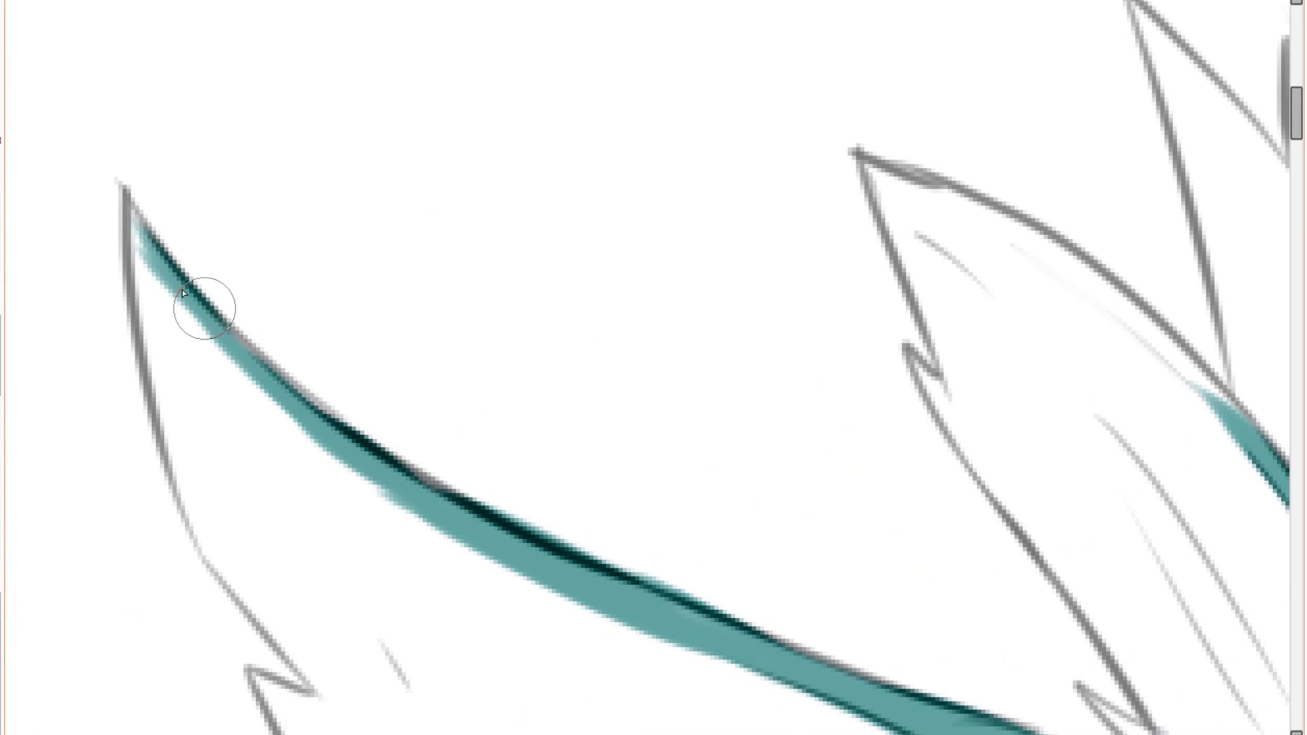
pyautogui.scroll(-2, 182, 289)
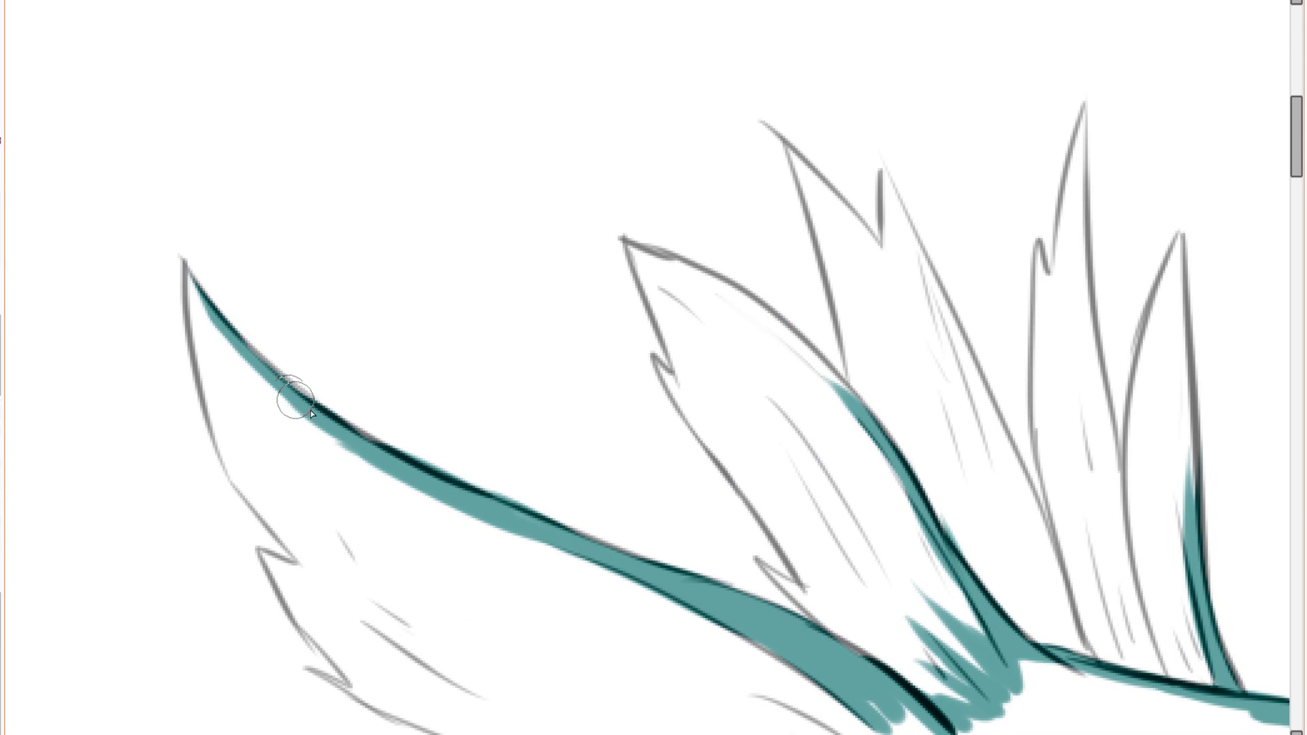
pyautogui.scroll(1, 272, 395)
pyautogui.scroll(1, 769, 213)
# Paint dark teal bands up to the tips of the middle crest feathers and the frontmost crest feather.
pyautogui.moveTo(769, 213)
pyautogui.mouseDown()
pyautogui.moveTo(295, 242)
pyautogui.moveTo(560, 423)
pyautogui.mouseUp()
pyautogui.moveTo(493, 334); pyautogui.dragTo(616, 452)
pyautogui.moveTo(705, 101)
pyautogui.mouseDown()
pyautogui.moveTo(602, 192)
pyautogui.moveTo(657, 358)
pyautogui.mouseUp()
pyautogui.moveTo(597, 187); pyautogui.dragTo(753, 578)
pyautogui.moveTo(695, 446); pyautogui.dragTo(562, 292)
pyautogui.moveTo(607, 337); pyautogui.dragTo(726, 642)
pyautogui.moveTo(673, 529); pyautogui.dragTo(562, 296)
pyautogui.moveTo(568, 299); pyautogui.dragTo(689, 613)
pyautogui.moveTo(783, 327); pyautogui.dragTo(680, 493)
pyautogui.moveTo(773, 316); pyautogui.dragTo(778, 504)
pyautogui.moveTo(752, 92); pyautogui.dragTo(757, 355)
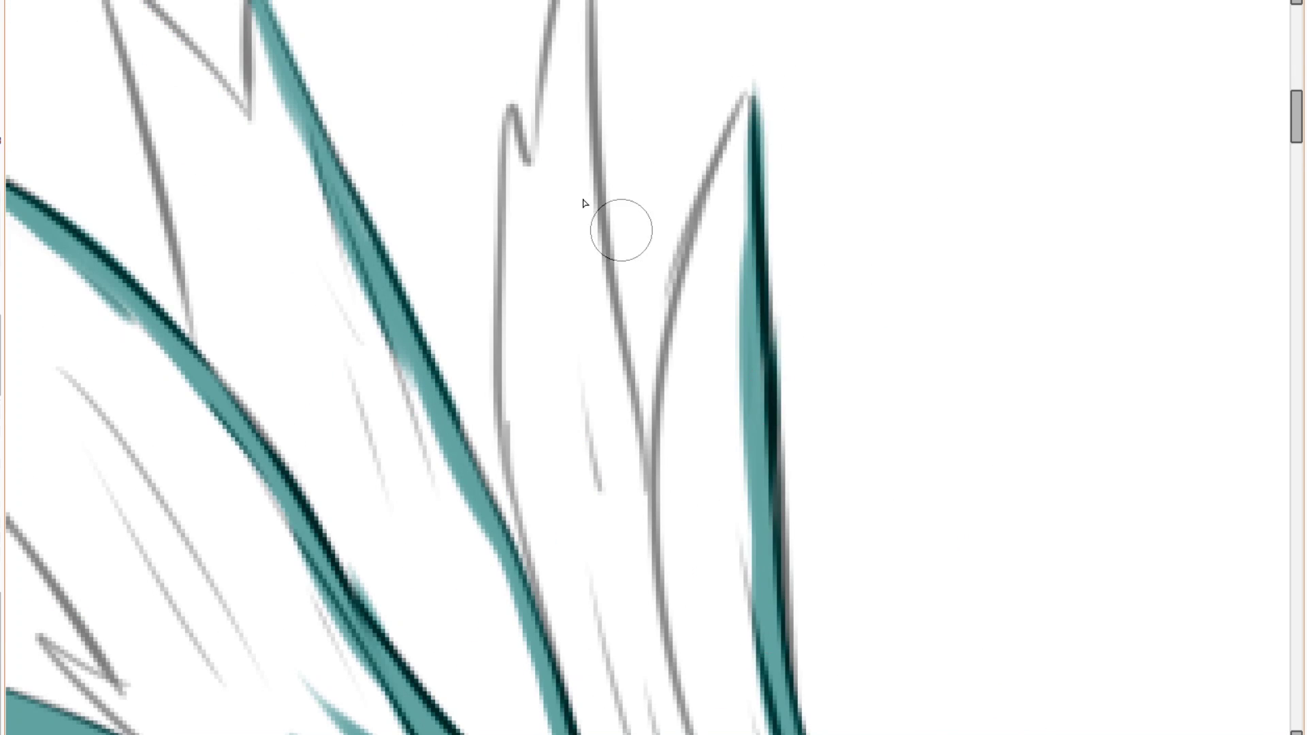
# Paint a dark teal band down the front edge of the narrow crest feather and undo the last stroke.
pyautogui.moveTo(620, 229); pyautogui.dragTo(651, 401)
pyautogui.moveTo(619, 45); pyautogui.dragTo(616, 289)
pyautogui.moveTo(613, 146); pyautogui.dragTo(623, 433)
pyautogui.scroll(-3, 615, 382)
pyautogui.moveTo(589, 205); pyautogui.dragTo(627, 441)
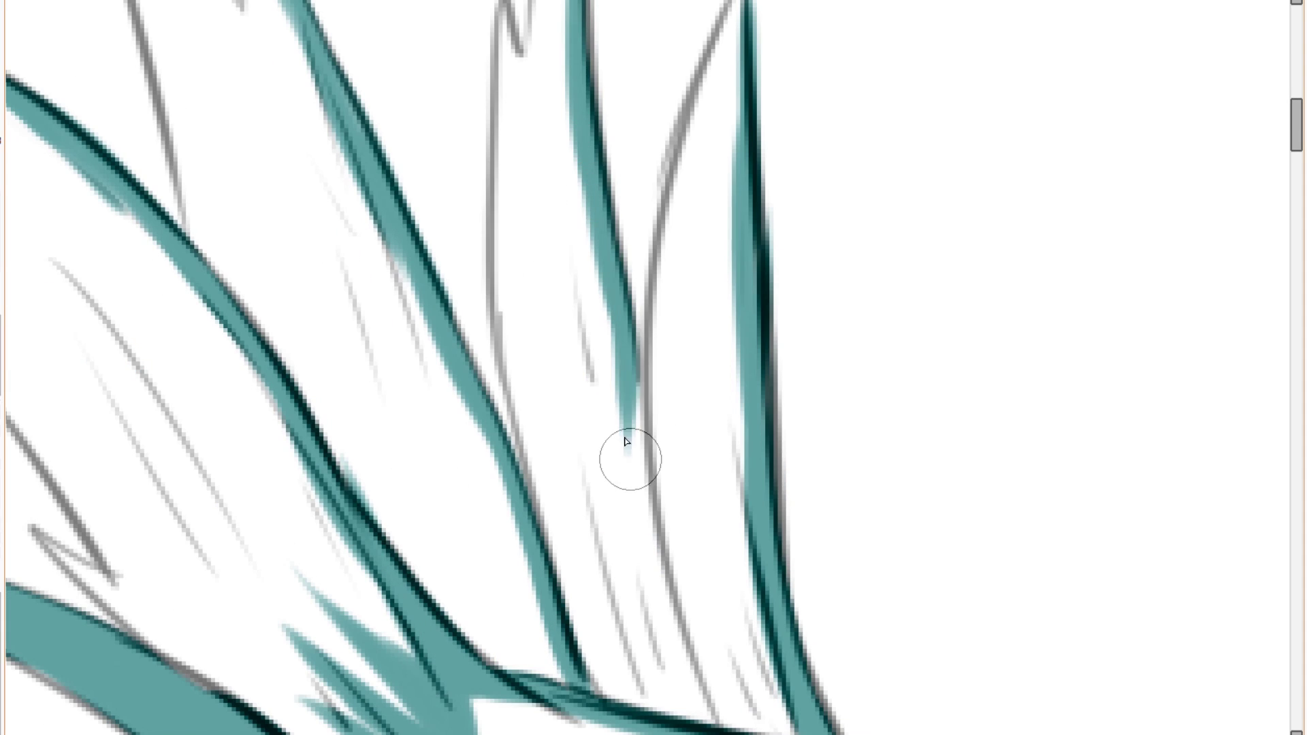
pyautogui.hotkey('ctrl', 'z')
# Add tufts between the upper-back and horizontal feathers, closing the outline, and fill the serpent's upper head dark teal.
pyautogui.scroll(-4, 619, 350)
pyautogui.scroll(4, 495, 372)
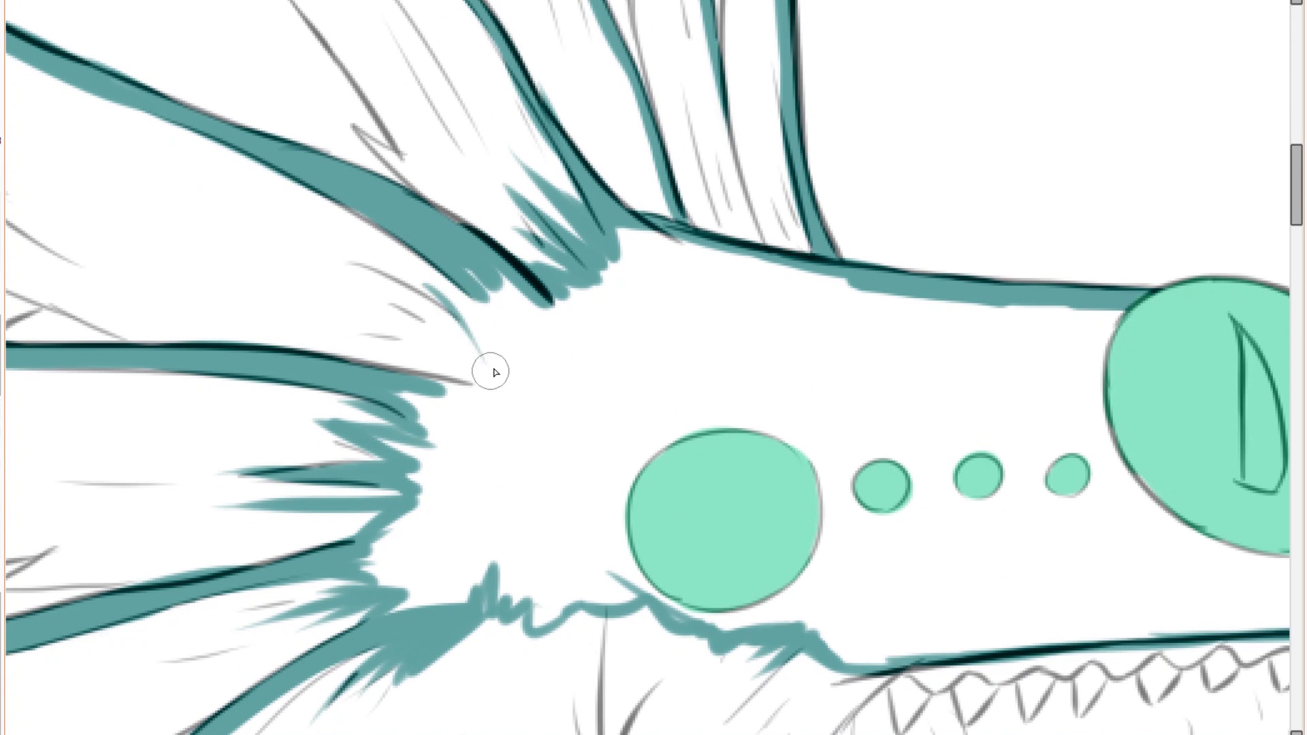
pyautogui.moveTo(410, 295)
pyautogui.mouseDown()
pyautogui.moveTo(348, 260)
pyautogui.moveTo(473, 373)
pyautogui.mouseUp()
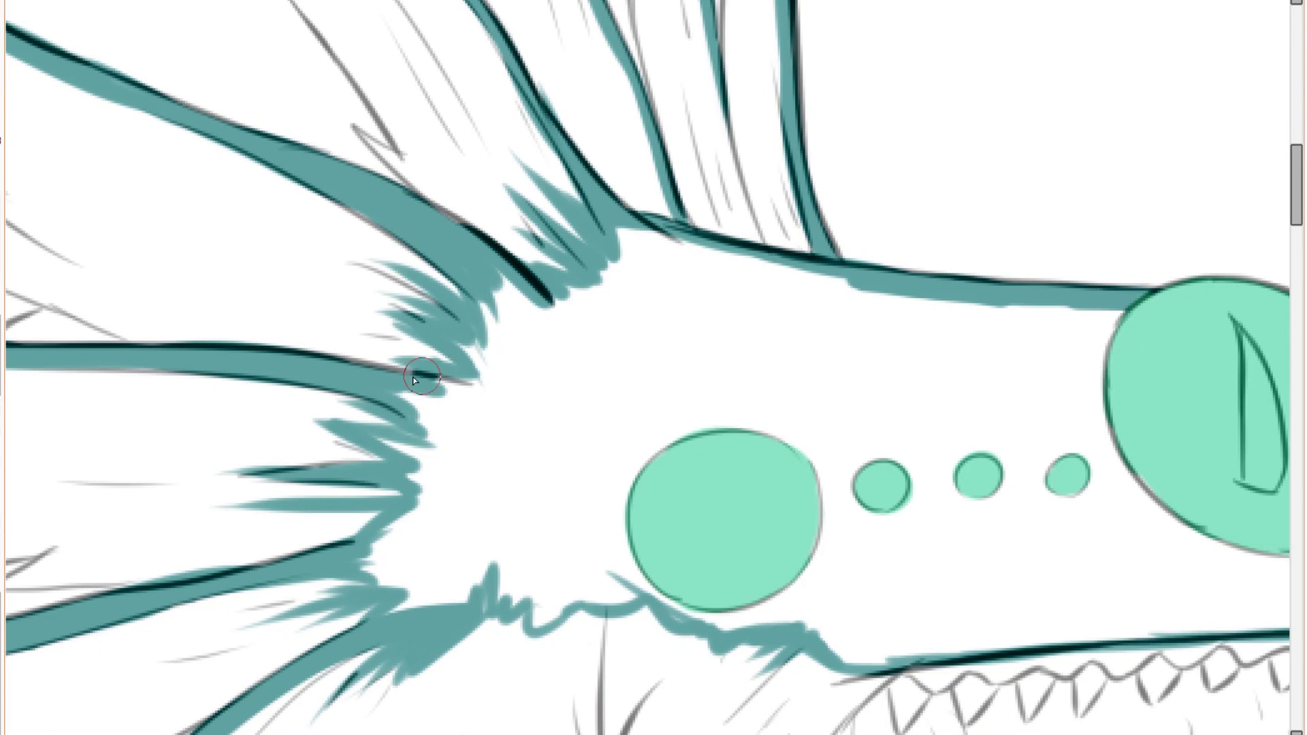
pyautogui.click(475, 354)
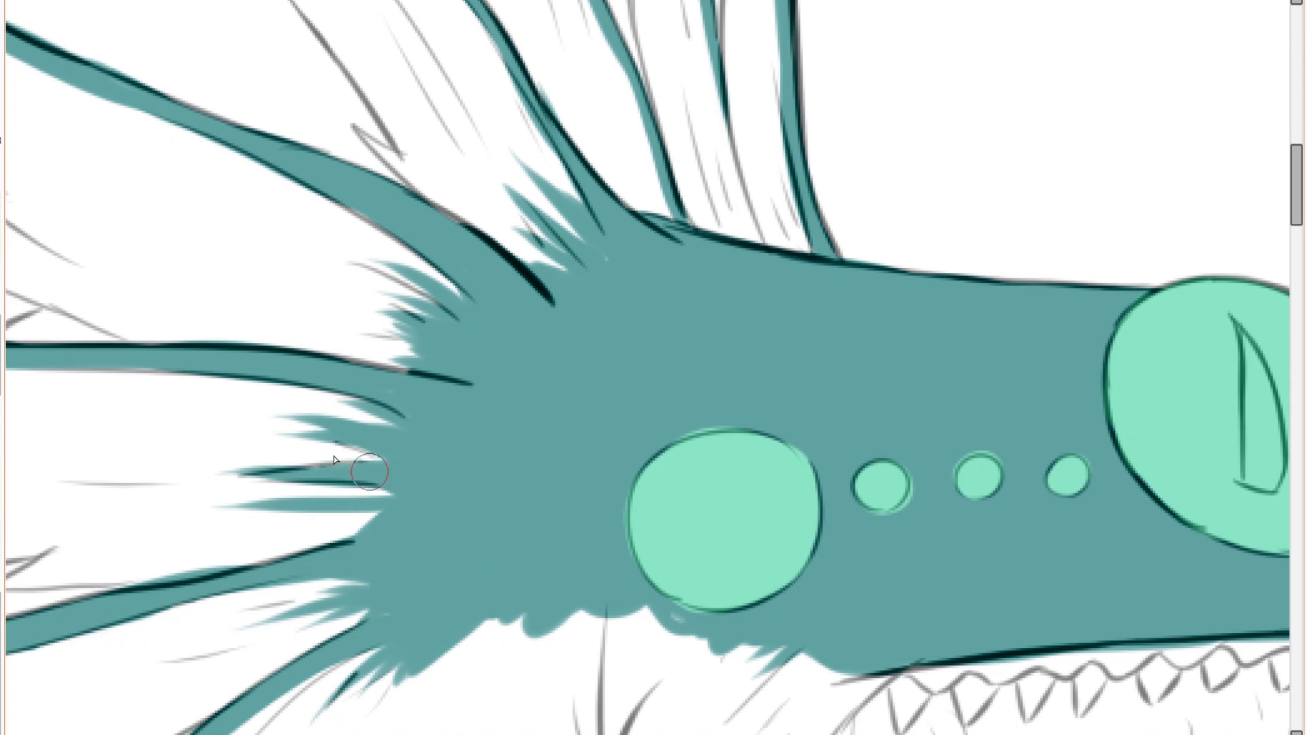
pyautogui.scroll(-5, 385, 484)
pyautogui.scroll(3, 594, 341)
pyautogui.scroll(-4, 498, 247)
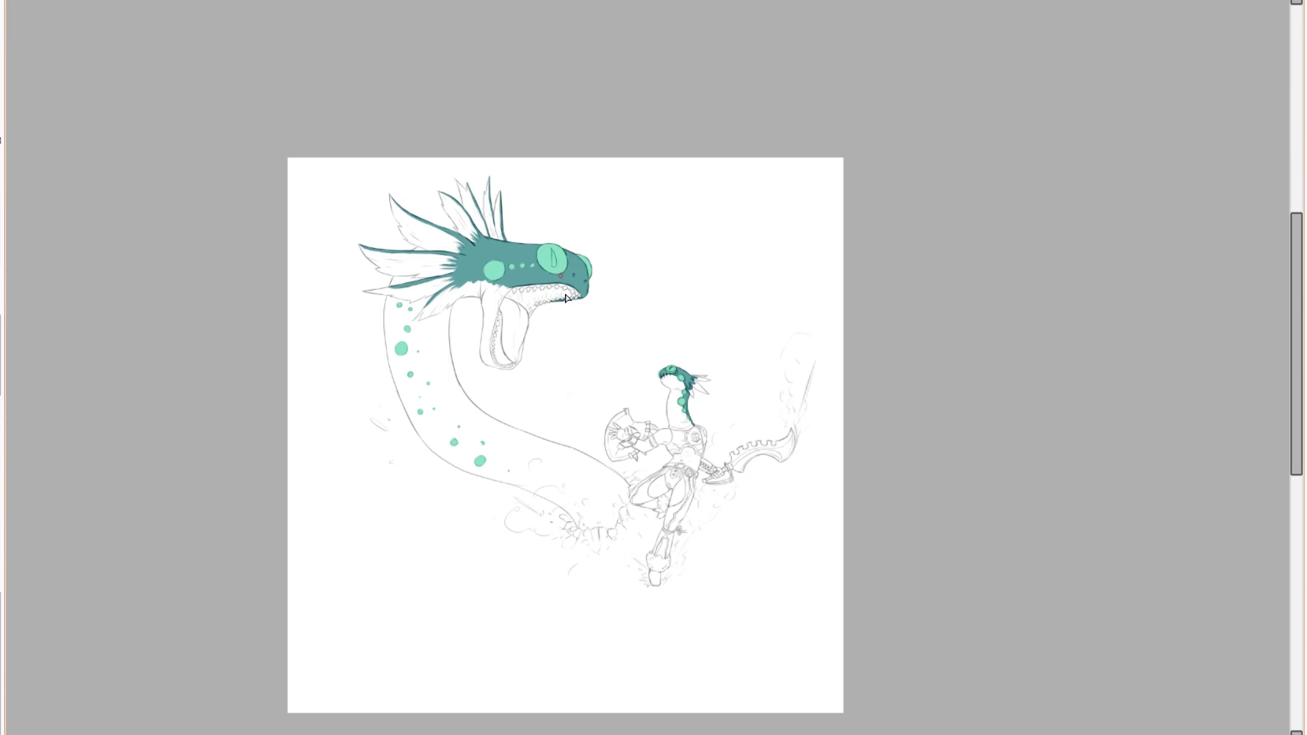
# Outline and fill the small parts of the serpent's neck showing between the rear feathers dark teal, undoing stray strokes.
pyautogui.scroll(6, 410, 277)
pyautogui.moveTo(447, 290)
pyautogui.mouseDown()
pyautogui.moveTo(606, 309)
pyautogui.moveTo(417, 297)
pyautogui.moveTo(329, 271)
pyautogui.mouseUp()
pyautogui.hotkey('ctrl', 'z')
pyautogui.hotkey('ctrl', 'z')
pyautogui.moveTo(521, 267)
pyautogui.mouseDown()
pyautogui.moveTo(220, 288)
pyautogui.moveTo(190, 408)
pyautogui.mouseUp()
pyautogui.hotkey('ctrl', 'z')
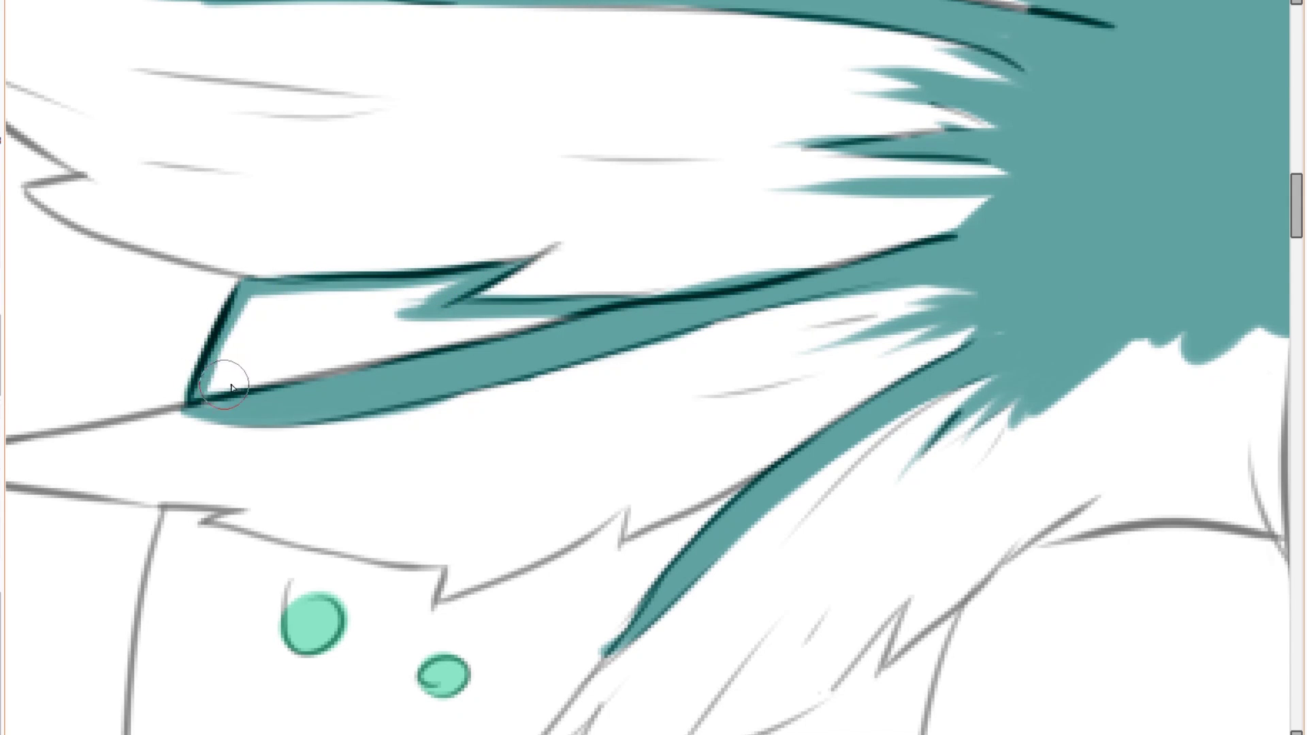
pyautogui.click(293, 341)
pyautogui.scroll(-3, 476, 273)
pyautogui.scroll(4, 524, 150)
pyautogui.moveTo(286, 333)
pyautogui.mouseDown()
pyautogui.moveTo(335, 308)
pyautogui.moveTo(528, 347)
pyautogui.moveTo(379, 330)
pyautogui.mouseUp()
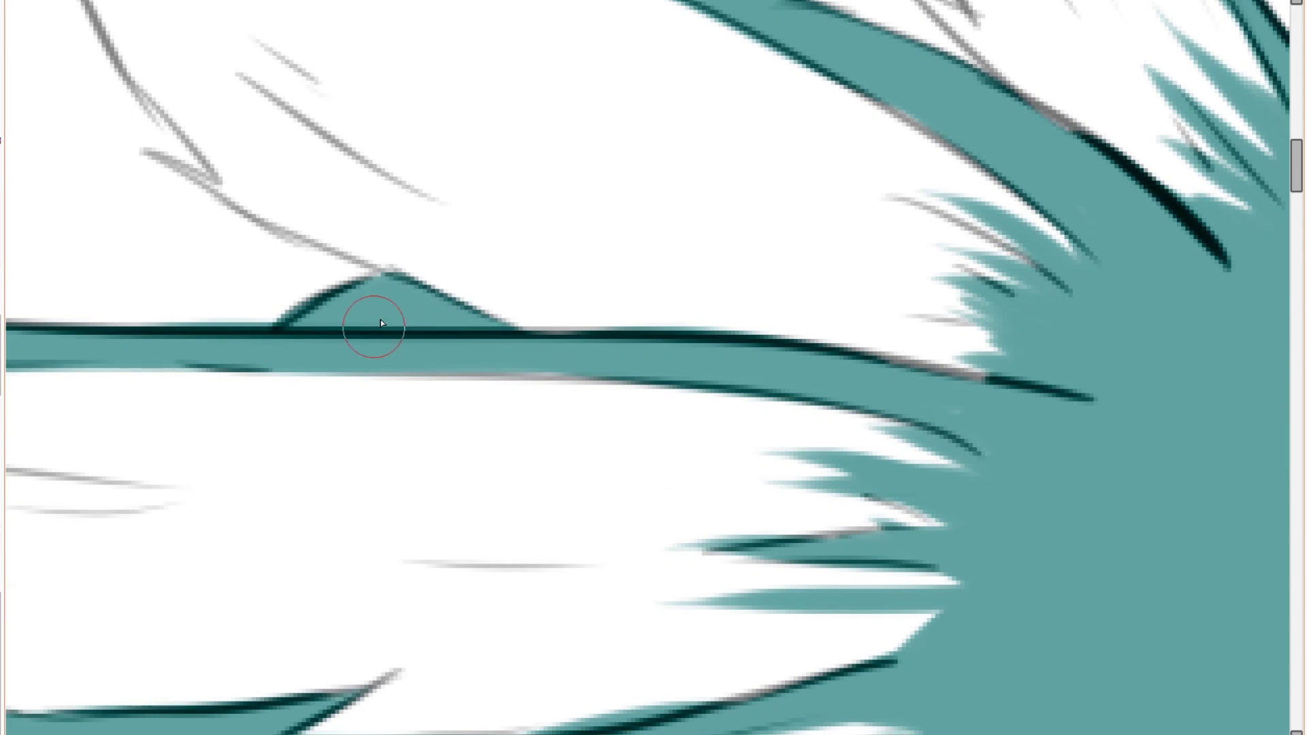
pyautogui.scroll(-6, 380, 330)
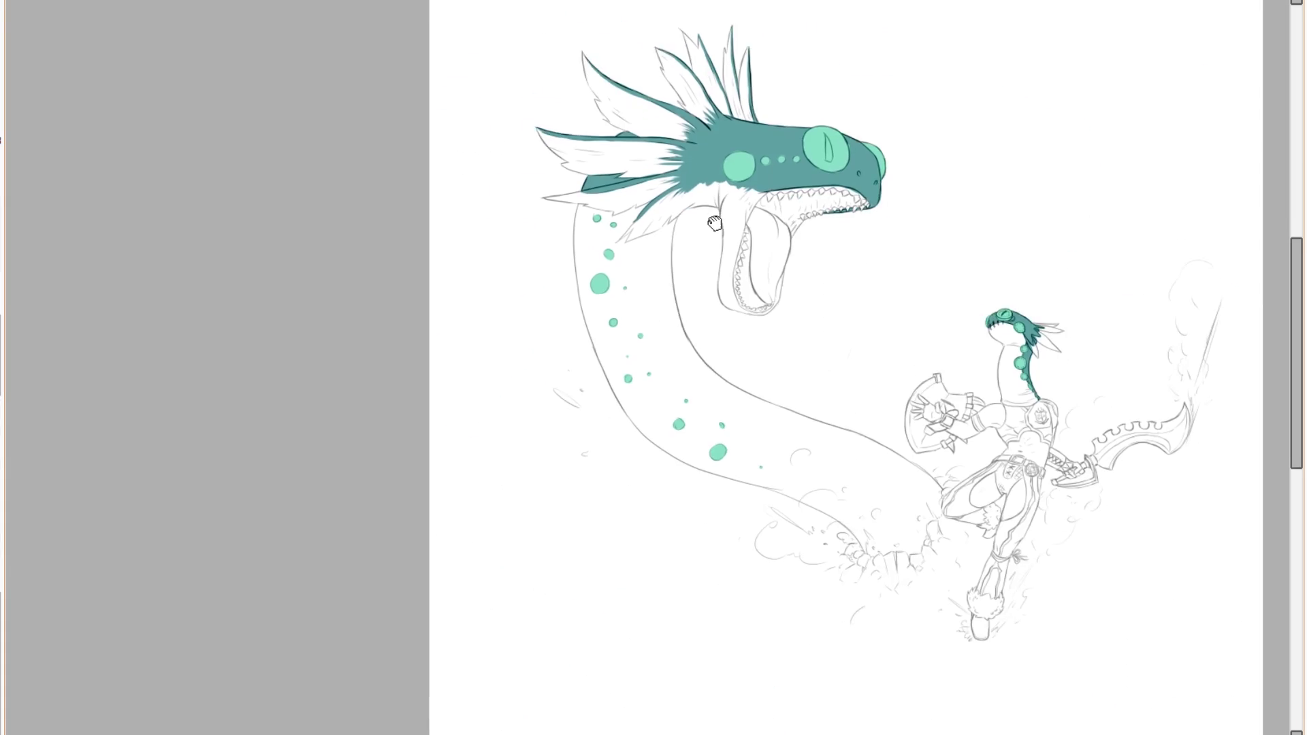
pyautogui.moveTo(715, 223); pyautogui.dragTo(490, 250)
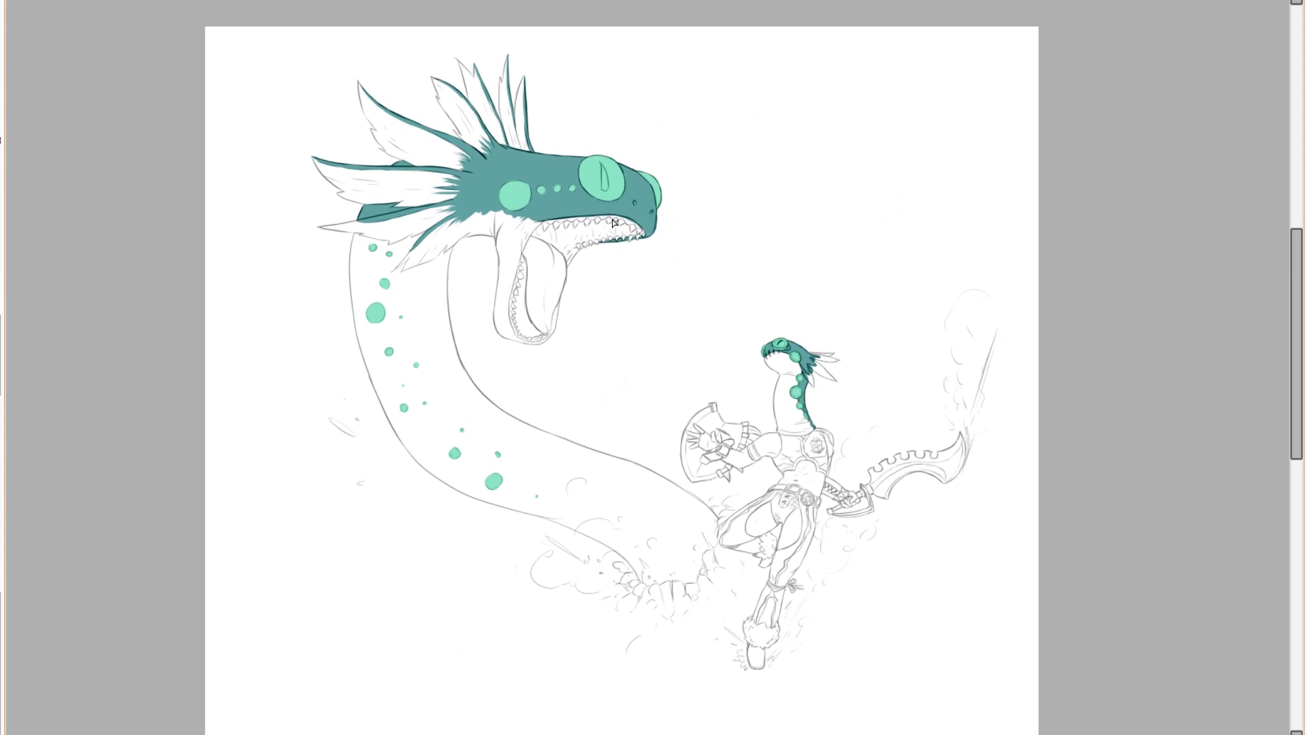
# Draw a wavy dark teal boundary line down the serpent's upper neck from the rear feathers, undoing the stray strokes.
pyautogui.moveTo(403, 244); pyautogui.dragTo(613, 222)
pyautogui.scroll(5, 613, 222)
pyautogui.moveTo(651, 153); pyautogui.dragTo(501, 212)
pyautogui.hotkey('ctrl', 'z')
pyautogui.hotkey('ctrl', 'z')
pyautogui.moveTo(620, 184)
pyautogui.mouseDown()
pyautogui.moveTo(546, 298)
pyautogui.moveTo(563, 440)
pyautogui.moveTo(529, 135)
pyautogui.mouseUp()
pyautogui.moveTo(528, 129)
pyautogui.mouseDown()
pyautogui.moveTo(616, 316)
pyautogui.moveTo(600, 514)
pyautogui.mouseUp()
pyautogui.moveTo(602, 516)
pyautogui.mouseDown()
pyautogui.moveTo(639, 569)
pyautogui.moveTo(584, 422)
pyautogui.moveTo(632, 560)
pyautogui.mouseUp()
pyautogui.moveTo(633, 563)
pyautogui.mouseDown()
pyautogui.moveTo(607, 481)
pyautogui.moveTo(737, 569)
pyautogui.mouseUp()
# Continue the wavy dark teal boundary between the serpent's back and belly down the lower body to the ground.
pyautogui.scroll(-3, 704, 458)
pyautogui.scroll(2, 704, 459)
pyautogui.moveTo(545, 388)
pyautogui.mouseDown()
pyautogui.moveTo(665, 476)
pyautogui.moveTo(781, 530)
pyautogui.mouseUp()
pyautogui.moveTo(778, 521)
pyautogui.mouseDown()
pyautogui.moveTo(628, 358)
pyautogui.moveTo(642, 415)
pyautogui.mouseUp()
pyautogui.moveTo(802, 600); pyautogui.dragTo(500, 385)
pyautogui.moveTo(503, 384); pyautogui.dragTo(616, 455)
pyautogui.scroll(1, 592, 393)
pyautogui.moveTo(468, 335)
pyautogui.mouseDown()
pyautogui.moveTo(555, 409)
pyautogui.moveTo(545, 402)
pyautogui.mouseUp()
pyautogui.moveTo(555, 414); pyautogui.dragTo(867, 632)
pyautogui.moveTo(776, 557); pyautogui.dragTo(836, 605)
pyautogui.moveTo(749, 522); pyautogui.dragTo(613, 374)
pyautogui.moveTo(728, 479); pyautogui.dragTo(862, 623)
pyautogui.moveTo(791, 534); pyautogui.dragTo(867, 650)
pyautogui.moveTo(734, 476); pyautogui.dragTo(803, 531)
pyautogui.scroll(-2, 704, 414)
pyautogui.scroll(-4, 652, 379)
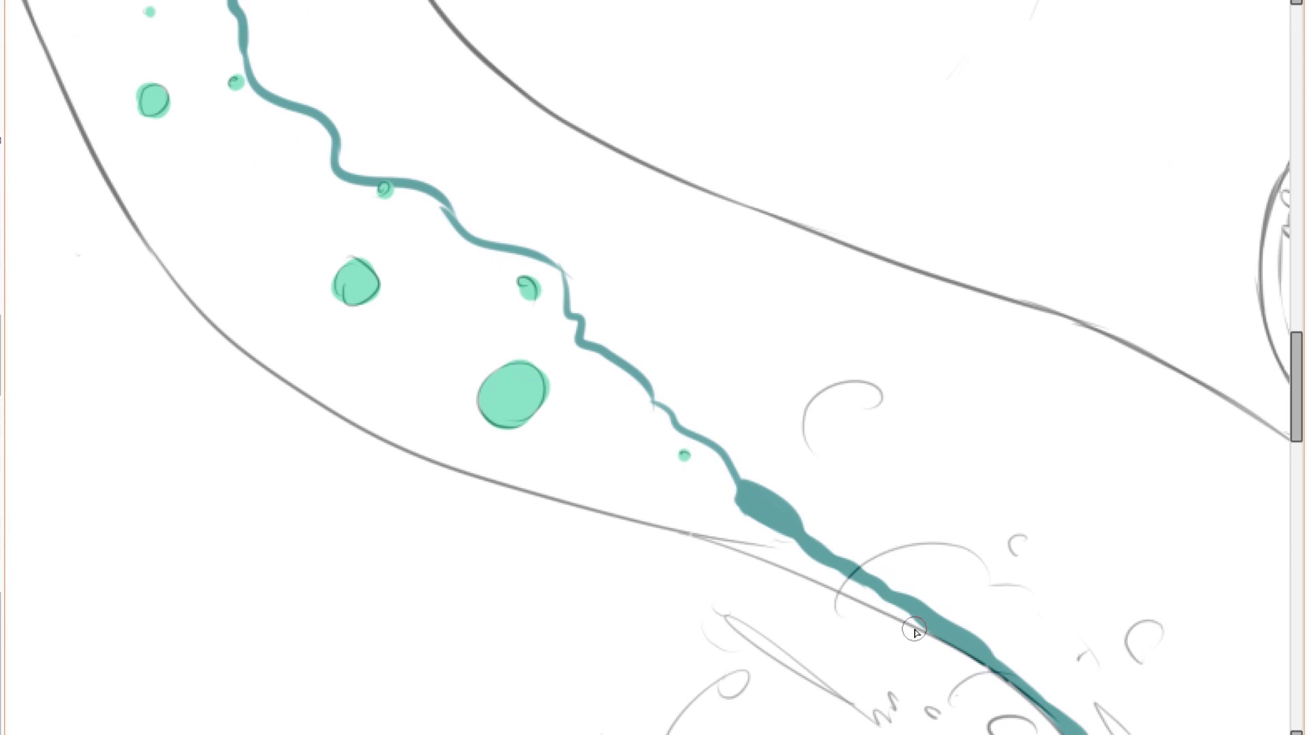
# Select the sketch outline along the serpent's back with freehand lassos, darken it to solid black and deselect.
pyautogui.scroll(1, 652, 379)
pyautogui.scroll(3, 477, 235)
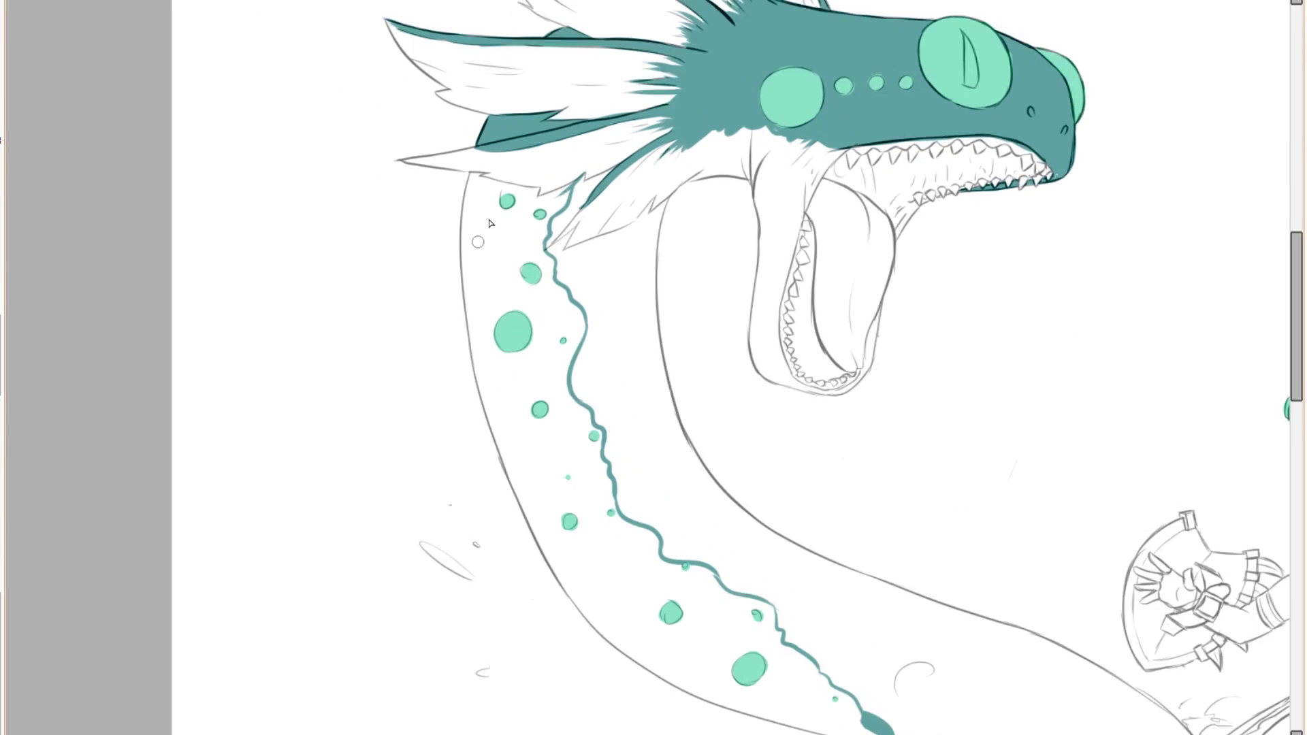
pyautogui.moveTo(477, 170); pyautogui.dragTo(332, 436)
pyautogui.moveTo(497, 289); pyautogui.dragTo(478, 179)
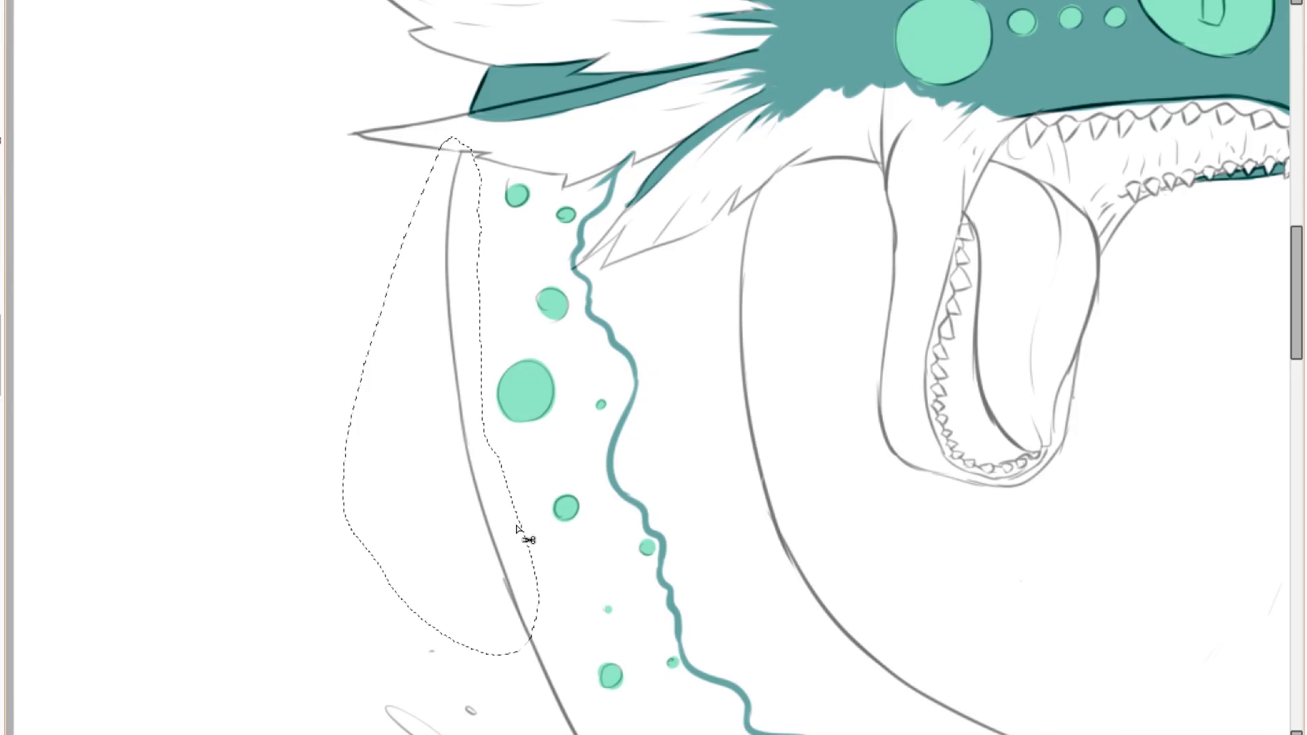
pyautogui.scroll(-1, 432, 301)
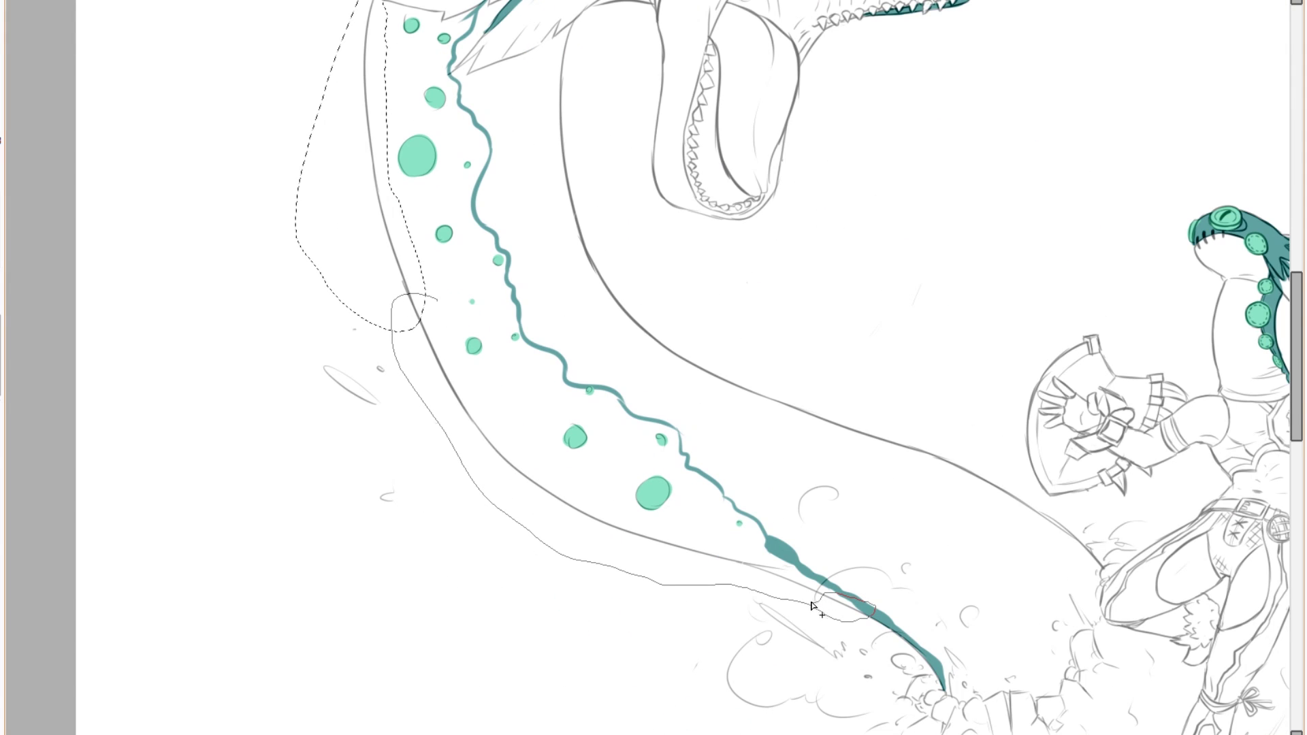
pyautogui.moveTo(439, 299); pyautogui.dragTo(442, 308)
pyautogui.scroll(3, 824, 611)
pyautogui.moveTo(824, 611)
pyautogui.mouseDown()
pyautogui.moveTo(657, 414)
pyautogui.moveTo(643, 371)
pyautogui.mouseUp()
pyautogui.moveTo(855, 414); pyautogui.dragTo(874, 428)
pyautogui.scroll(-3, 874, 432)
pyautogui.moveTo(467, 379); pyautogui.dragTo(182, 281)
pyautogui.scroll(5, 182, 282)
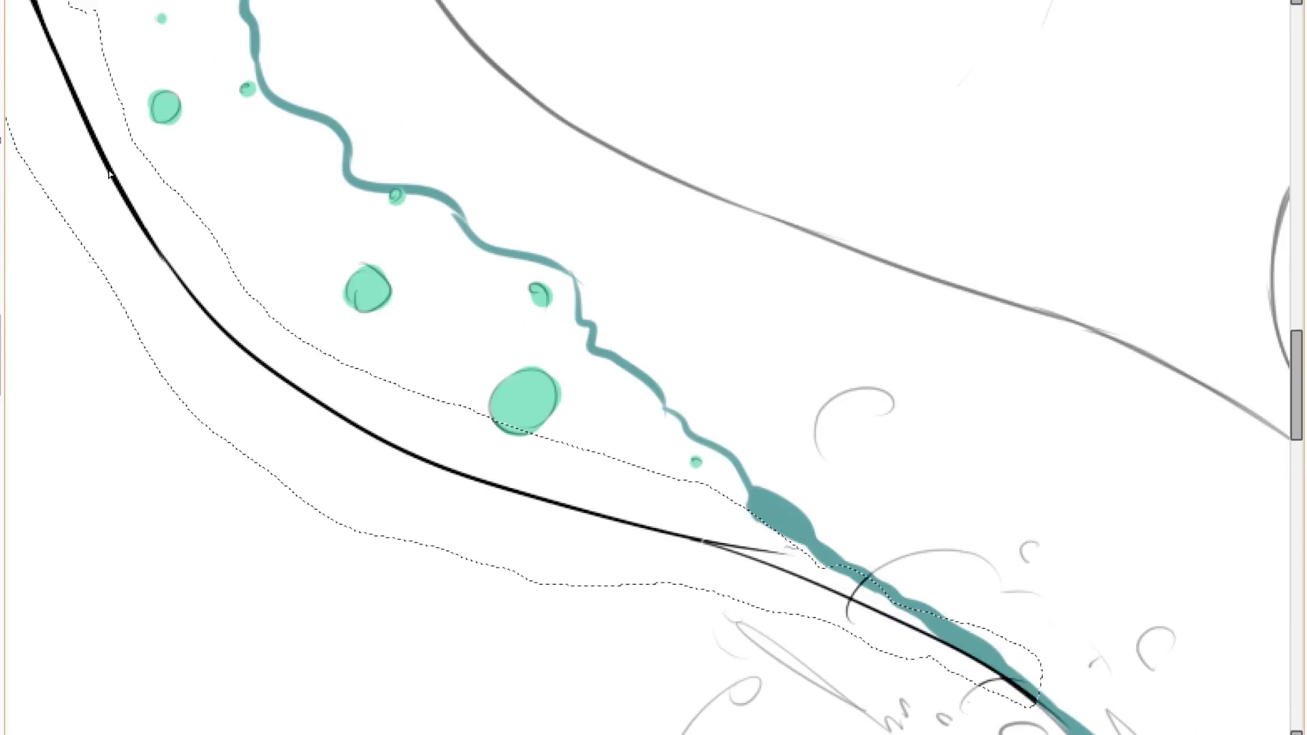
pyautogui.hotkey('ctrl', 'd')
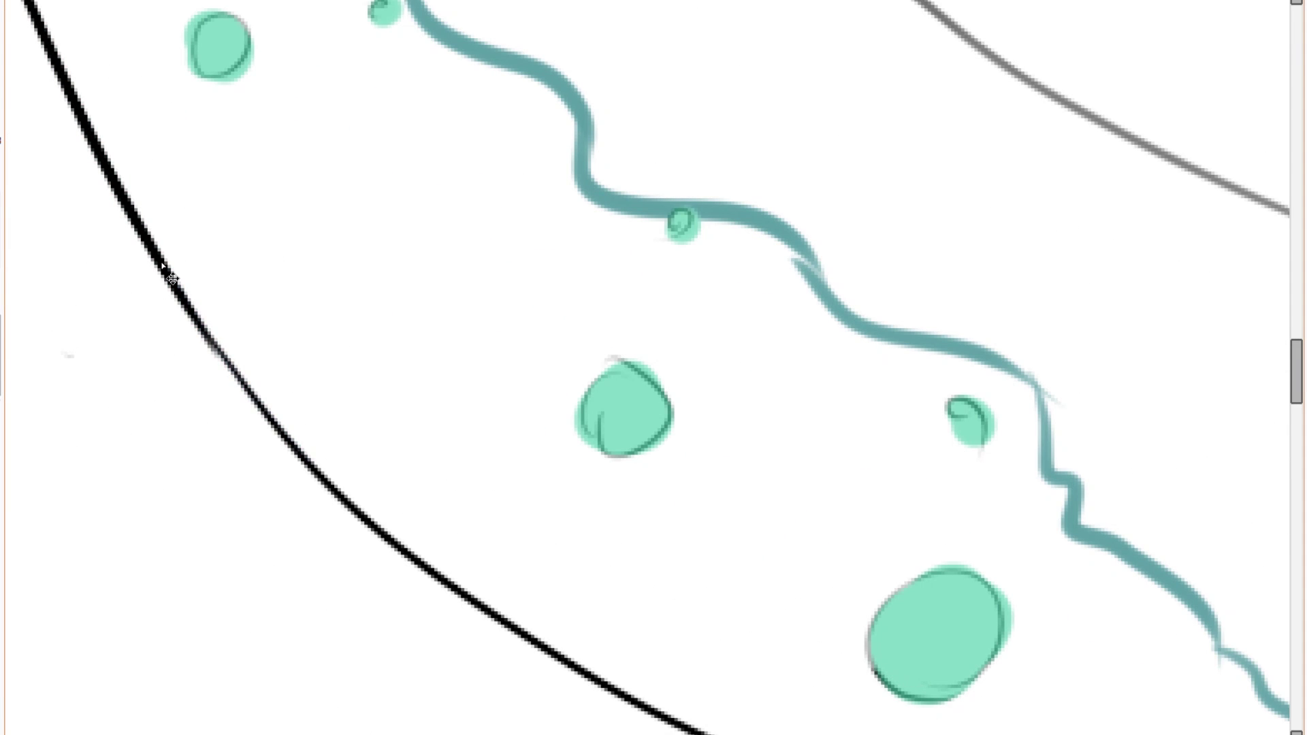
# Try to fill the serpent's back with dark teal, undo the fill and touch up the back's edge.
pyautogui.scroll(-3, 67, 283)
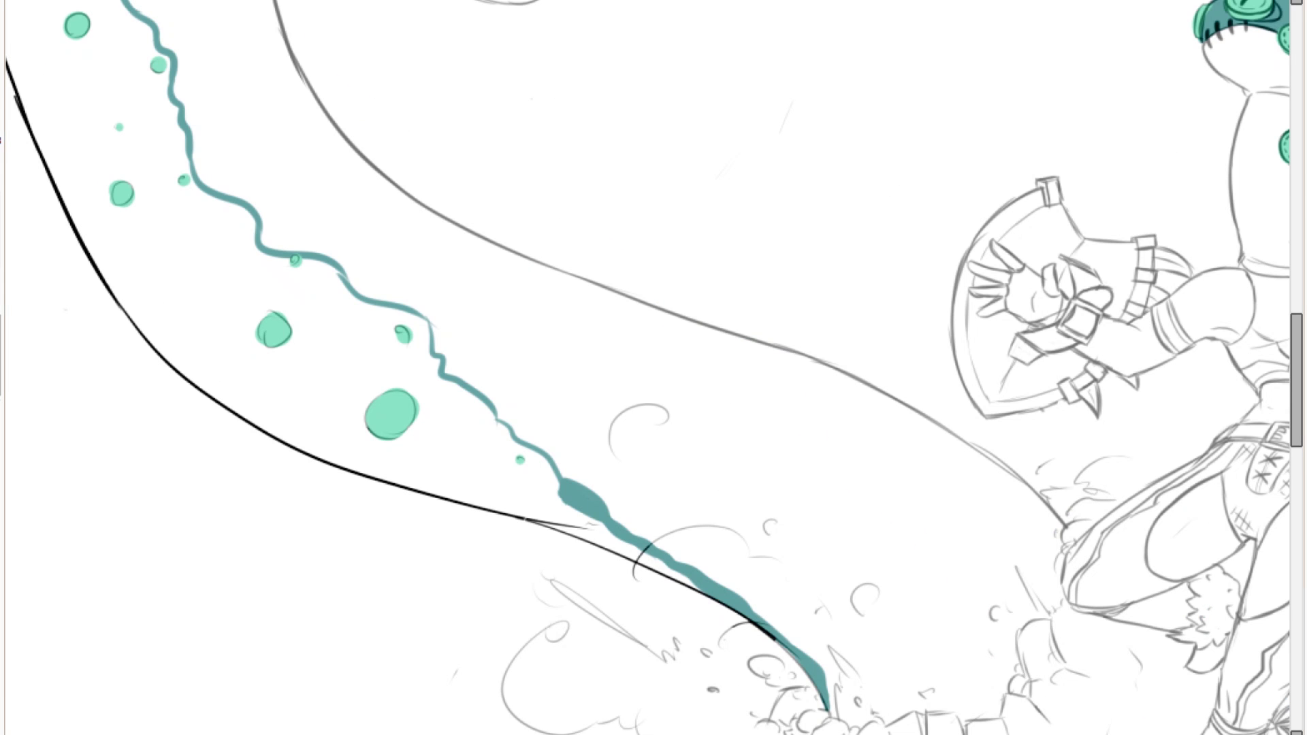
pyautogui.click(286, 420)
pyautogui.hotkey('ctrl', 'z')
pyautogui.scroll(-3, 393, 344)
pyautogui.scroll(4, 395, 344)
pyautogui.moveTo(470, 197)
pyautogui.mouseDown()
pyautogui.moveTo(441, 208)
pyautogui.moveTo(262, 179)
pyautogui.mouseUp()
pyautogui.scroll(-1, 436, 208)
pyautogui.scroll(1, 435, 208)
pyautogui.click(280, 255)
pyautogui.scroll(3, 243, 326)
pyautogui.scroll(-4, 255, 306)
pyautogui.scroll(-3, 263, 289)
pyautogui.scroll(5, 531, 517)
# Paint a dark teal band along the serpent's back outline and fill the enclosed back dark teal around the spots.
pyautogui.moveTo(504, 470); pyautogui.dragTo(745, 648)
pyautogui.scroll(-4, 722, 644)
pyautogui.moveTo(671, 555)
pyautogui.mouseDown()
pyautogui.moveTo(622, 529)
pyautogui.moveTo(385, 464)
pyautogui.mouseUp()
pyautogui.hotkey('ctrl', 'z')
pyautogui.moveTo(490, 476); pyautogui.dragTo(170, 310)
pyautogui.moveTo(169, 310); pyautogui.dragTo(424, 441)
pyautogui.moveTo(563, 569)
pyautogui.mouseDown()
pyautogui.moveTo(300, 300)
pyautogui.moveTo(472, 722)
pyautogui.mouseUp()
pyautogui.moveTo(450, 722)
pyautogui.mouseDown()
pyautogui.moveTo(384, 635)
pyautogui.moveTo(300, 198)
pyautogui.moveTo(344, 67)
pyautogui.mouseUp()
pyautogui.scroll(2, 344, 68)
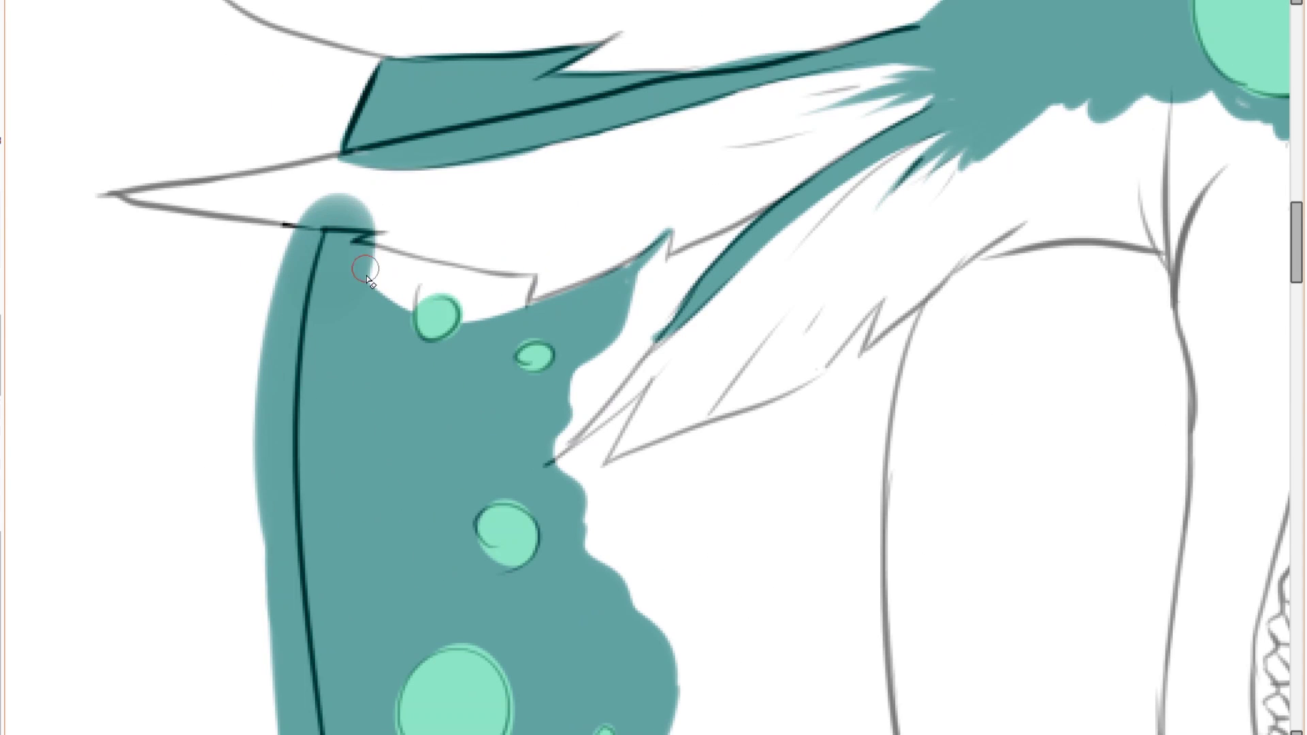
# Fill the gap beneath the rear feather dark teal and erase the overflow around the feather and upper back outline.
pyautogui.moveTo(356, 241)
pyautogui.mouseDown()
pyautogui.moveTo(504, 283)
pyautogui.moveTo(409, 286)
pyautogui.moveTo(483, 318)
pyautogui.mouseUp()
pyautogui.moveTo(355, 222)
pyautogui.mouseDown()
pyautogui.moveTo(276, 350)
pyautogui.moveTo(269, 490)
pyautogui.moveTo(280, 318)
pyautogui.mouseUp()
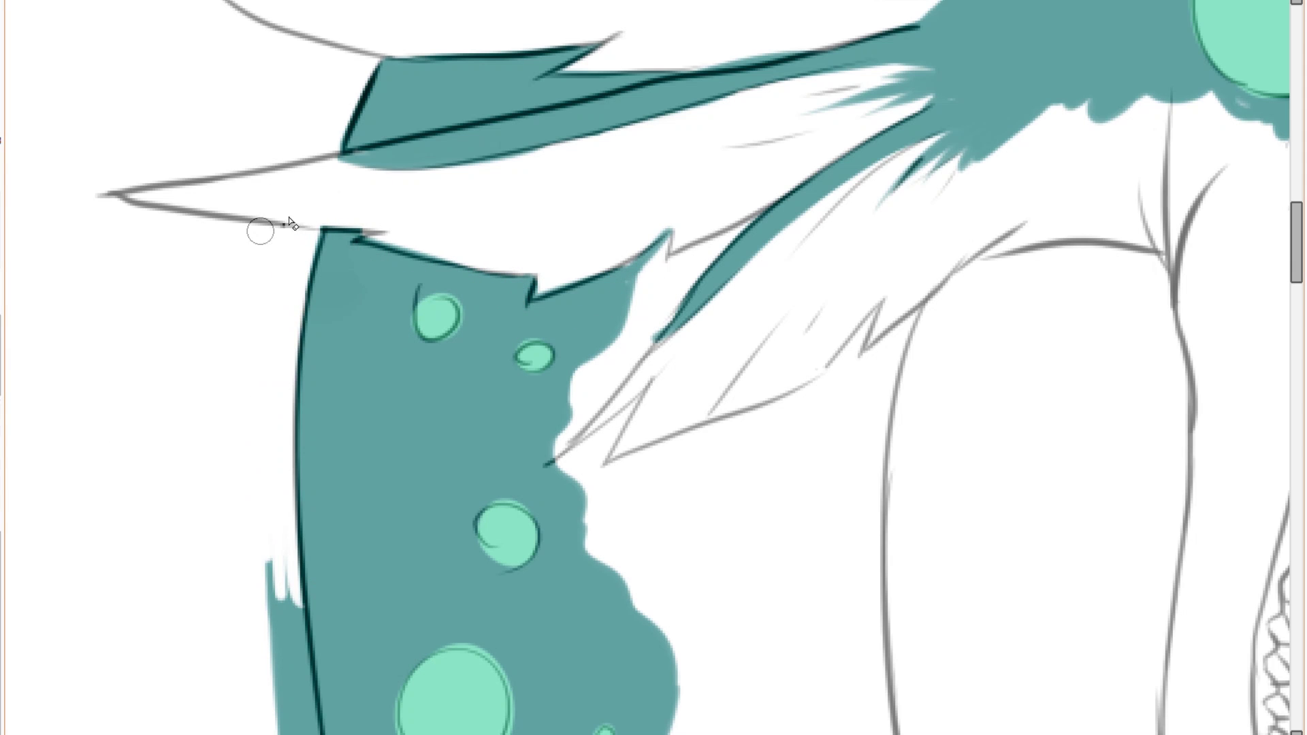
pyautogui.scroll(-2, 293, 306)
pyautogui.scroll(1, 297, 373)
pyautogui.moveTo(251, 257); pyautogui.dragTo(379, 252)
pyautogui.hotkey('ctrl', 'z')
pyautogui.moveTo(171, 269); pyautogui.dragTo(371, 250)
# Erase the dark teal overflow outside the back outline along the upper and middle parts of the serpent's body.
pyautogui.scroll(-4, 368, 432)
pyautogui.moveTo(398, 296); pyautogui.dragTo(401, 419)
pyautogui.moveTo(409, 293); pyautogui.dragTo(436, 527)
pyautogui.moveTo(417, 320); pyautogui.dragTo(448, 644)
pyautogui.moveTo(429, 516)
pyautogui.mouseDown()
pyautogui.moveTo(370, 312)
pyautogui.moveTo(407, 460)
pyautogui.mouseUp()
pyautogui.moveTo(399, 378)
pyautogui.mouseDown()
pyautogui.moveTo(455, 584)
pyautogui.moveTo(383, 341)
pyautogui.mouseUp()
pyautogui.moveTo(388, 344); pyautogui.dragTo(462, 577)
pyautogui.moveTo(410, 371)
pyautogui.mouseDown()
pyautogui.moveTo(476, 578)
pyautogui.moveTo(360, 365)
pyautogui.mouseUp()
pyautogui.moveTo(383, 381); pyautogui.dragTo(401, 441)
pyautogui.scroll(1, 392, 432)
pyautogui.moveTo(364, 350)
pyautogui.mouseDown()
pyautogui.moveTo(321, 316)
pyautogui.moveTo(364, 390)
pyautogui.mouseUp()
pyautogui.moveTo(328, 269); pyautogui.dragTo(405, 451)
pyautogui.hotkey('ctrl', 'z')
pyautogui.moveTo(349, 303); pyautogui.dragTo(426, 505)
pyautogui.moveTo(401, 428); pyautogui.dragTo(487, 582)
pyautogui.moveTo(501, 593)
pyautogui.mouseDown()
pyautogui.moveTo(374, 450)
pyautogui.moveTo(452, 559)
pyautogui.mouseUp()
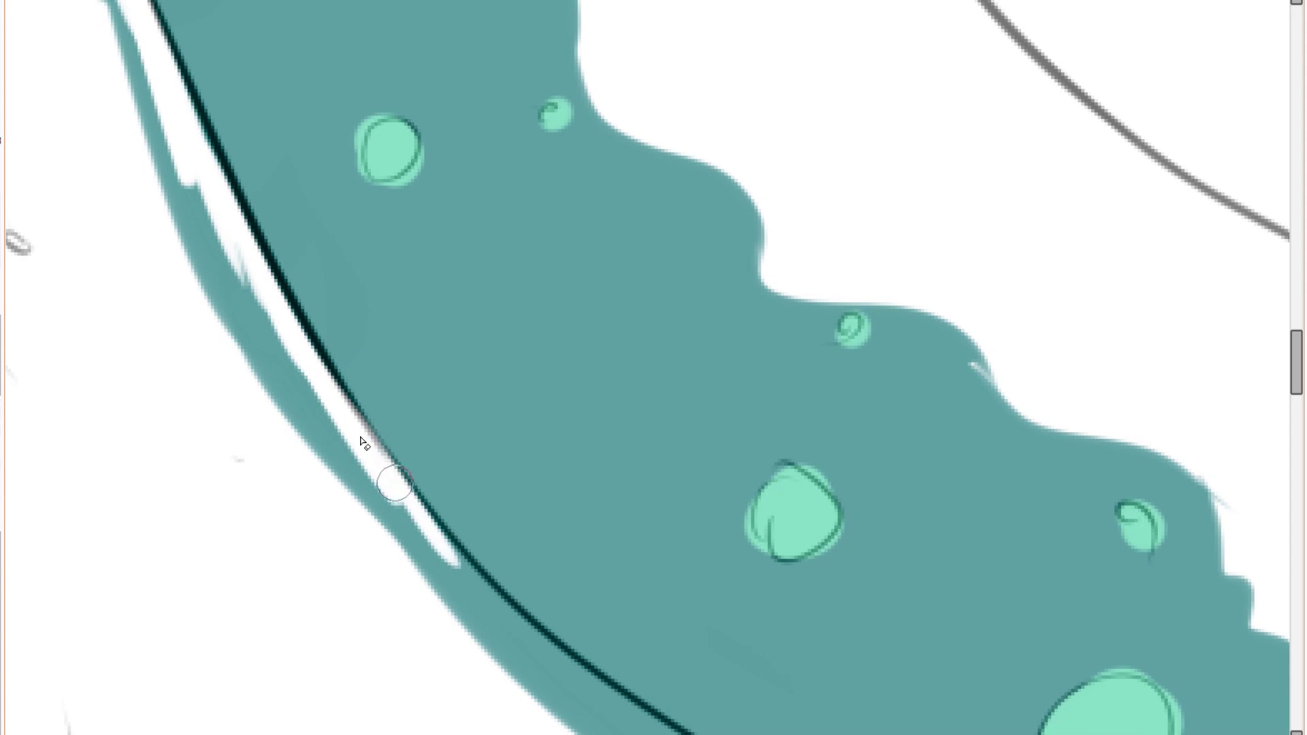
# Erase the remaining dark teal overflow along the lower curve of the back and clean up the whole back edge.
pyautogui.scroll(-3, 228, 429)
pyautogui.moveTo(298, 326)
pyautogui.mouseDown()
pyautogui.moveTo(476, 490)
pyautogui.moveTo(705, 647)
pyautogui.mouseUp()
pyautogui.scroll(-5, 343, 256)
pyautogui.moveTo(305, 241)
pyautogui.mouseDown()
pyautogui.moveTo(578, 364)
pyautogui.moveTo(1007, 485)
pyautogui.mouseUp()
pyautogui.moveTo(461, 273); pyautogui.dragTo(733, 363)
pyautogui.moveTo(545, 345); pyautogui.dragTo(919, 460)
pyautogui.moveTo(780, 427); pyautogui.dragTo(933, 542)
pyautogui.moveTo(649, 456)
pyautogui.mouseDown()
pyautogui.moveTo(463, 341)
pyautogui.moveTo(221, 157)
pyautogui.mouseUp()
pyautogui.moveTo(290, 224)
pyautogui.mouseDown()
pyautogui.moveTo(520, 476)
pyautogui.moveTo(269, 107)
pyautogui.moveTo(408, 457)
pyautogui.mouseUp()
pyautogui.moveTo(407, 458)
pyautogui.mouseDown()
pyautogui.moveTo(323, 322)
pyautogui.moveTo(235, 102)
pyautogui.mouseUp()
pyautogui.moveTo(203, 4)
pyautogui.mouseDown()
pyautogui.moveTo(379, 374)
pyautogui.moveTo(293, 39)
pyautogui.mouseUp()
pyautogui.moveTo(293, 40); pyautogui.dragTo(365, 382)
pyautogui.moveTo(365, 382); pyautogui.dragTo(356, 242)
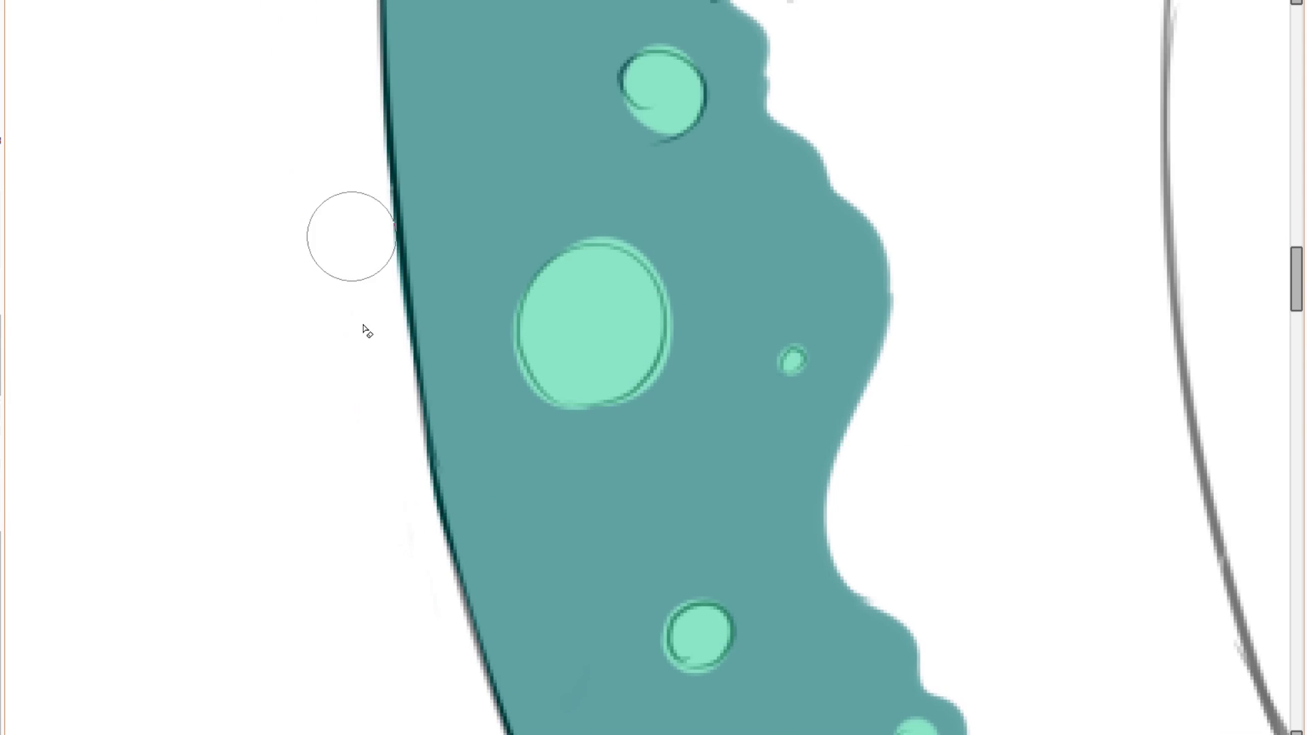
pyautogui.scroll(-10, 365, 309)
pyautogui.scroll(5, 613, 409)
pyautogui.scroll(-5, 599, 415)
pyautogui.scroll(2, 408, 409)
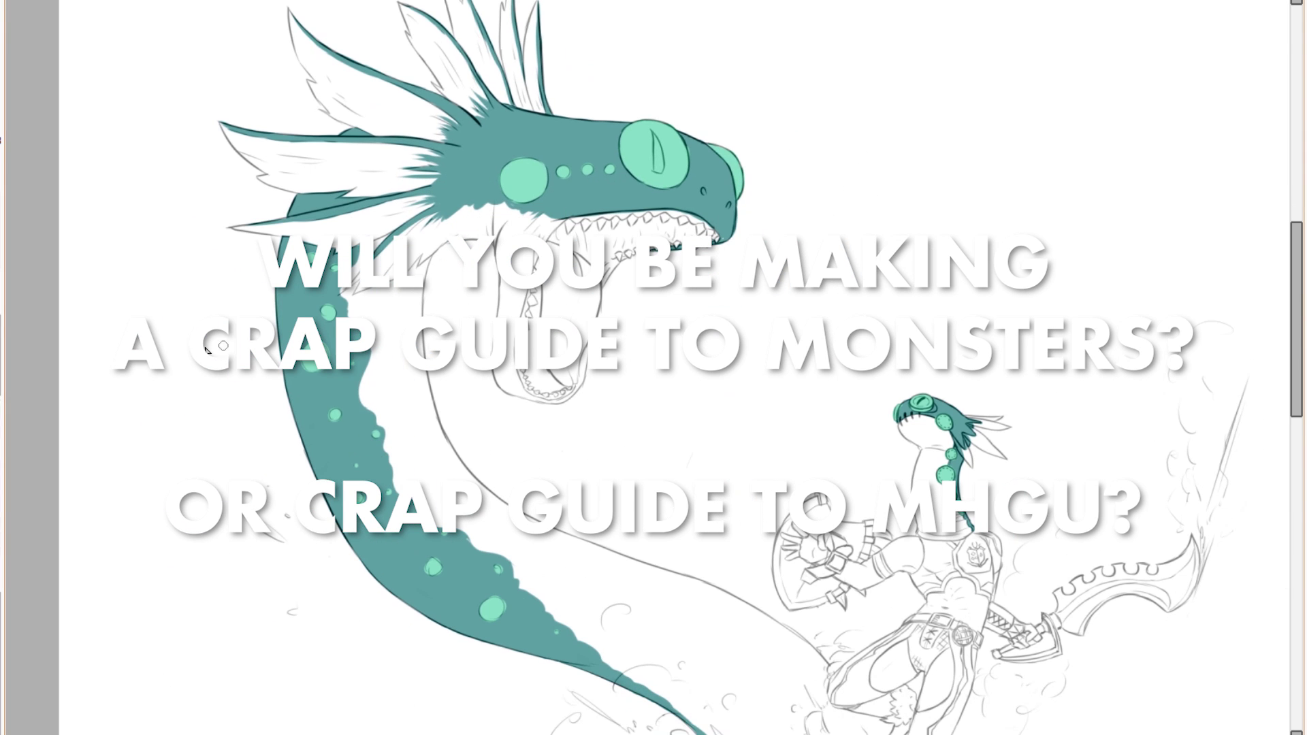
# Paint pale grey-green along the tip and front edge of the serpent's lower jaw and at the corner of the mouth.
pyautogui.scroll(5, 525, 466)
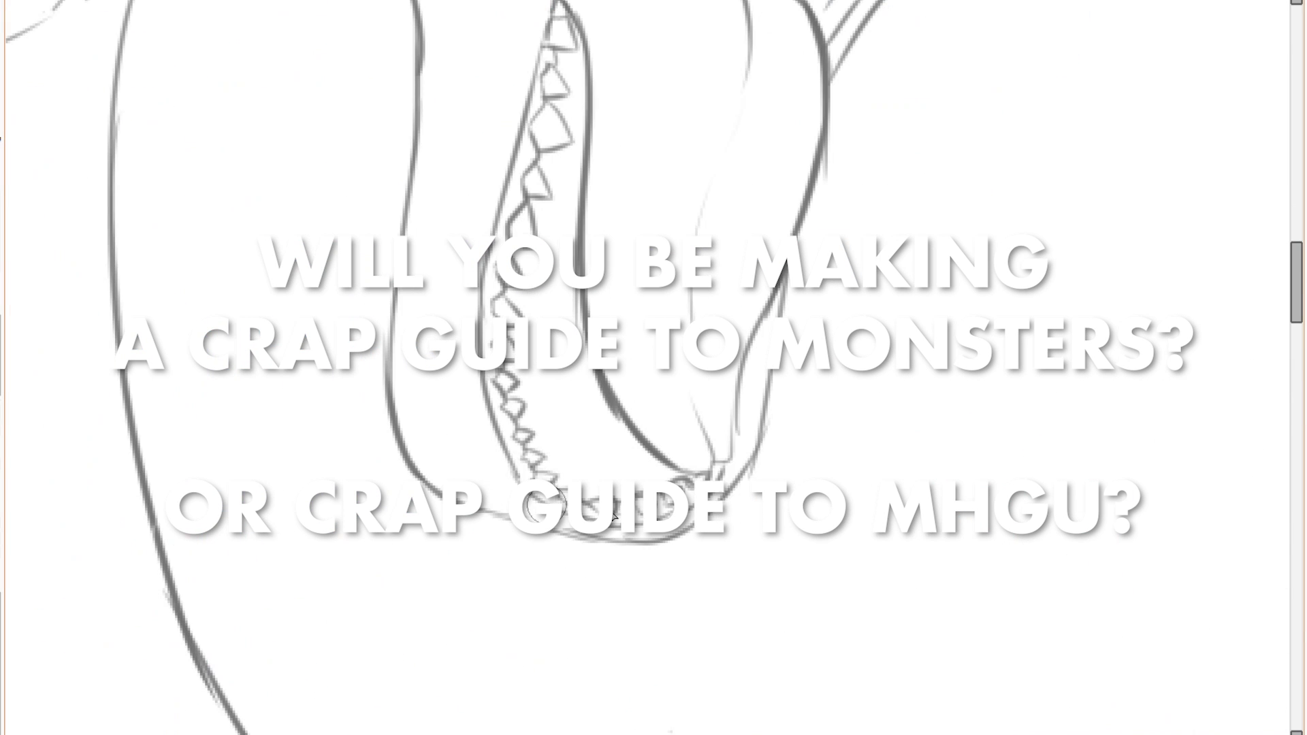
pyautogui.moveTo(757, 343); pyautogui.dragTo(783, 290)
pyautogui.scroll(-3, 742, 394)
pyautogui.scroll(3, 694, 528)
pyautogui.moveTo(762, 364)
pyautogui.mouseDown()
pyautogui.moveTo(668, 403)
pyautogui.moveTo(557, 344)
pyautogui.moveTo(727, 349)
pyautogui.moveTo(757, 278)
pyautogui.moveTo(613, 417)
pyautogui.moveTo(691, 310)
pyautogui.mouseUp()
pyautogui.scroll(1, 749, 373)
pyautogui.scroll(-3, 729, 348)
pyautogui.scroll(3, 743, 286)
pyautogui.scroll(-4, 757, 280)
pyautogui.scroll(3, 783, 204)
pyautogui.scroll(3, 668, 357)
pyautogui.scroll(-4, 818, 229)
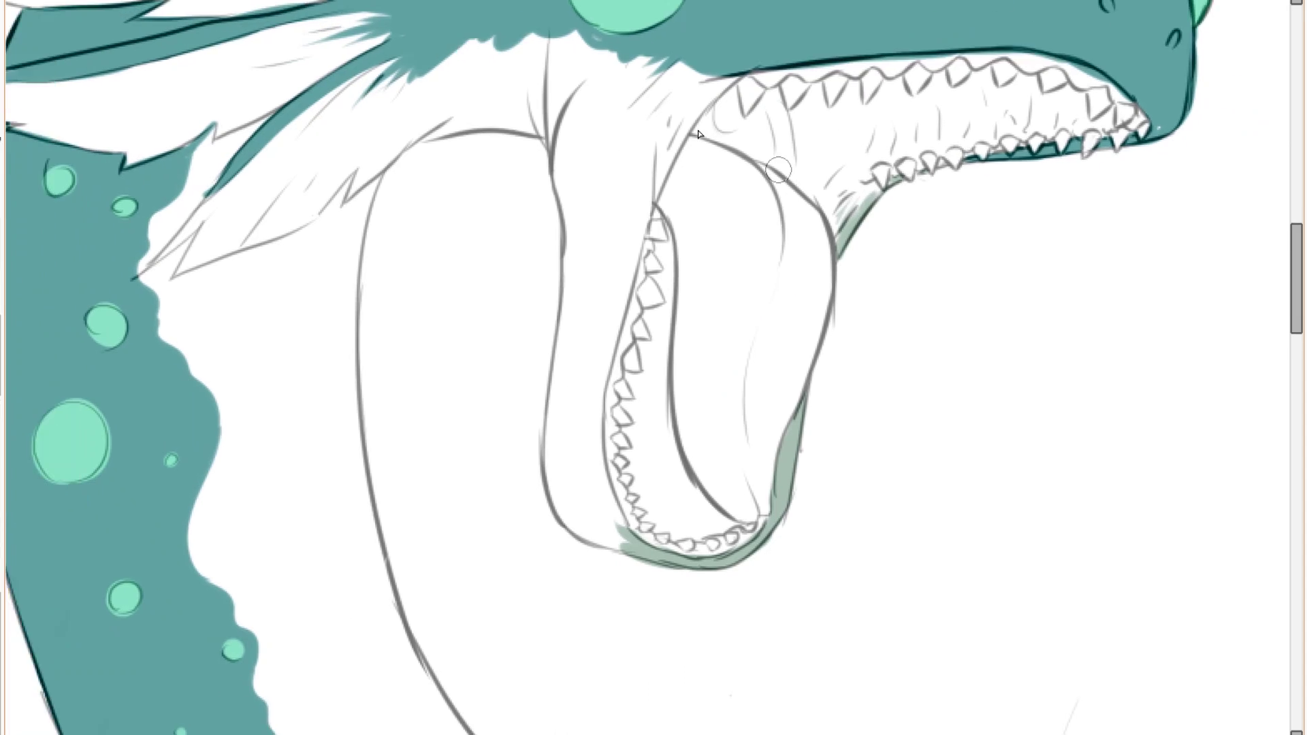
# Outline the rear side of the serpent's lower jaw and cheek in grey-green and fill the enclosed area.
pyautogui.scroll(2, 603, 322)
pyautogui.moveTo(616, 247); pyautogui.dragTo(728, 142)
pyautogui.moveTo(739, 160)
pyautogui.mouseDown()
pyautogui.moveTo(708, 259)
pyautogui.moveTo(794, 105)
pyautogui.mouseUp()
pyautogui.moveTo(636, 34); pyautogui.dragTo(552, 88)
pyautogui.moveTo(553, 89)
pyautogui.mouseDown()
pyautogui.moveTo(586, 259)
pyautogui.moveTo(573, 412)
pyautogui.mouseUp()
pyautogui.moveTo(573, 368)
pyautogui.mouseDown()
pyautogui.moveTo(572, 227)
pyautogui.moveTo(558, 531)
pyautogui.moveTo(665, 630)
pyautogui.mouseUp()
pyautogui.moveTo(632, 343); pyautogui.dragTo(661, 251)
pyautogui.moveTo(659, 239)
pyautogui.mouseDown()
pyautogui.moveTo(636, 386)
pyautogui.moveTo(683, 209)
pyautogui.mouseUp()
pyautogui.press('g')
pyautogui.click(642, 233)
# Lighten the grey-green jaw colour by raising its luminescence to +20.
pyautogui.scroll(-4, 642, 233)
pyautogui.moveTo(659, 152); pyautogui.dragTo(702, 212)
pyautogui.hotkey('ctrl', 'u')
pyautogui.moveTo(1057, 371); pyautogui.dragTo(1085, 373)
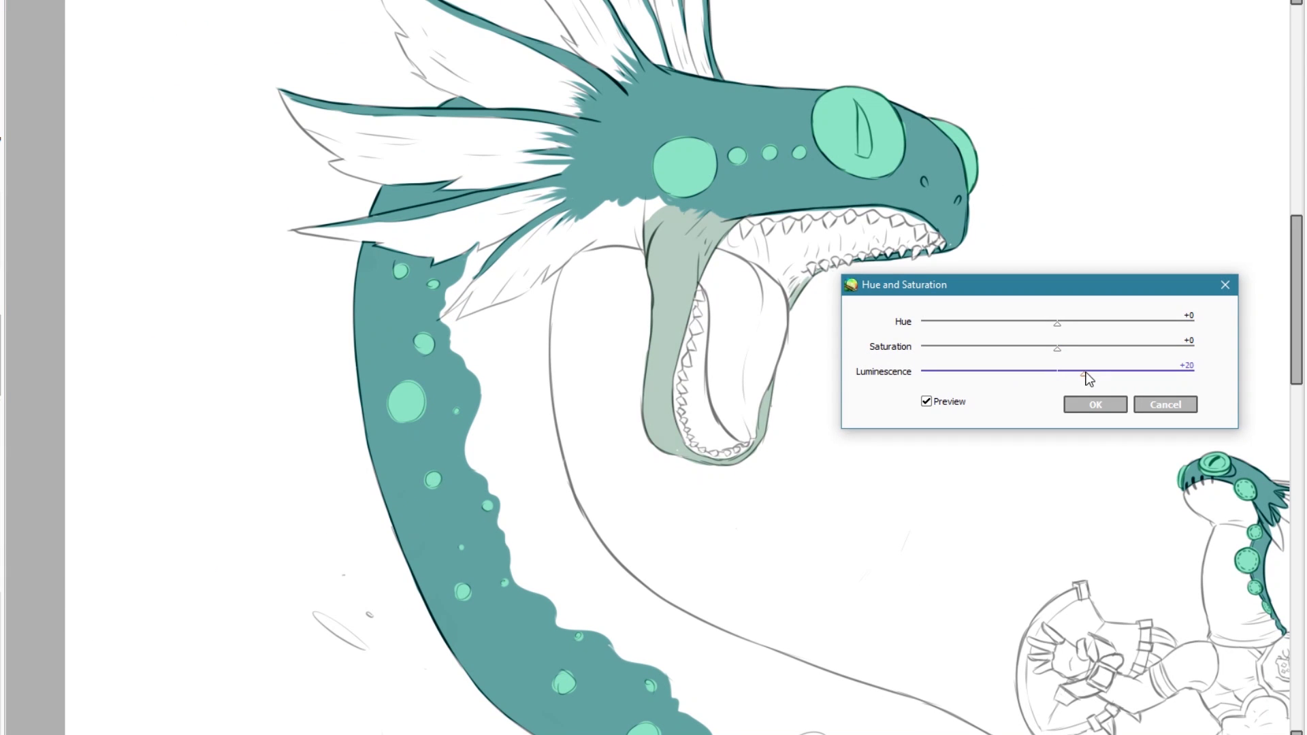
pyautogui.press('Return')
# Paint a pale grey-green band under the serpent's throat and down the front outline of its upper neck.
pyautogui.scroll(3, 670, 238)
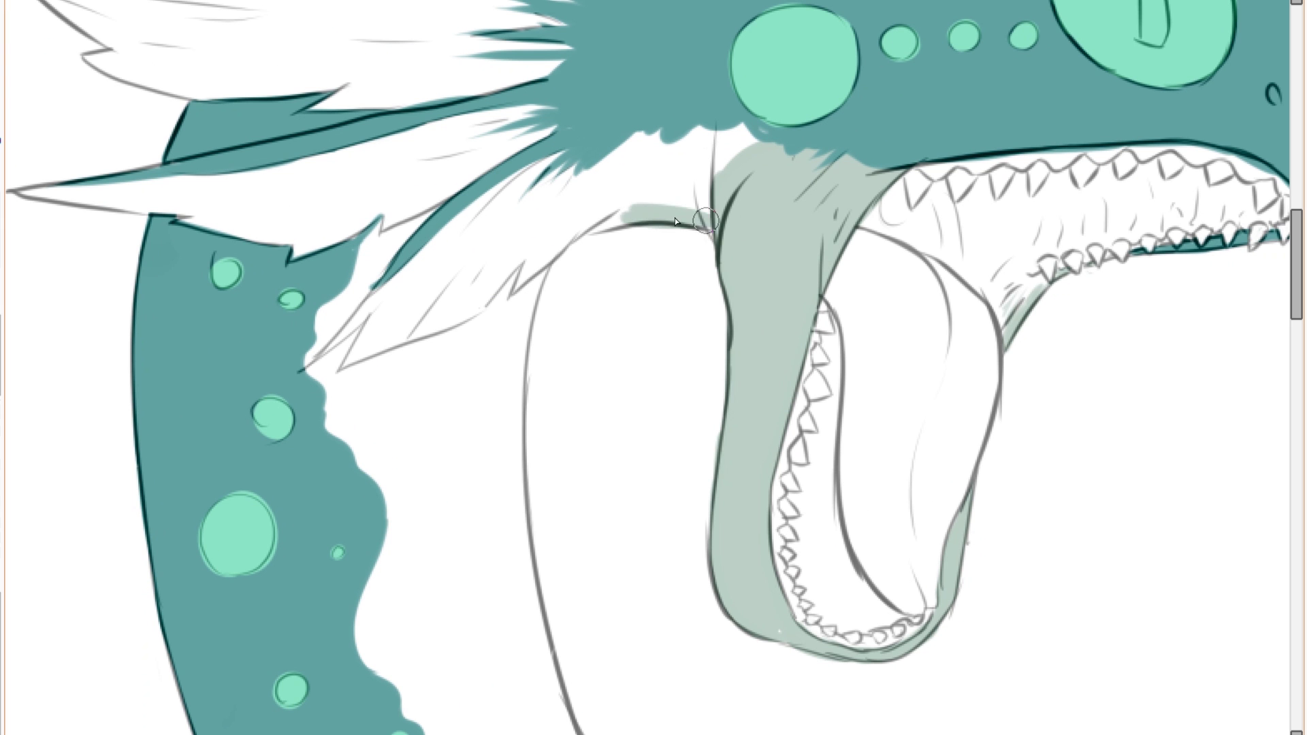
pyautogui.moveTo(563, 247); pyautogui.dragTo(508, 382)
pyautogui.moveTo(543, 268)
pyautogui.mouseDown()
pyautogui.moveTo(519, 505)
pyautogui.moveTo(525, 334)
pyautogui.mouseUp()
pyautogui.moveTo(523, 315); pyautogui.dragTo(554, 514)
pyautogui.moveTo(553, 452); pyautogui.dragTo(597, 590)
pyautogui.moveTo(634, 630)
pyautogui.mouseDown()
pyautogui.moveTo(517, 438)
pyautogui.moveTo(571, 521)
pyautogui.mouseUp()
# Continue the pale grey-green band along the serpent's belly outline down towards the ground.
pyautogui.moveTo(490, 435)
pyautogui.mouseDown()
pyautogui.moveTo(659, 581)
pyautogui.moveTo(429, 438)
pyautogui.moveTo(583, 525)
pyautogui.moveTo(781, 581)
pyautogui.mouseUp()
pyautogui.moveTo(540, 490); pyautogui.dragTo(472, 460)
pyautogui.moveTo(735, 577)
pyautogui.mouseDown()
pyautogui.moveTo(472, 443)
pyautogui.moveTo(693, 512)
pyautogui.moveTo(605, 428)
pyautogui.moveTo(794, 537)
pyautogui.mouseUp()
pyautogui.moveTo(696, 476); pyautogui.dragTo(877, 608)
pyautogui.moveTo(885, 616); pyautogui.dragTo(796, 386)
pyautogui.moveTo(795, 394)
pyautogui.mouseDown()
pyautogui.moveTo(799, 484)
pyautogui.moveTo(735, 601)
pyautogui.moveTo(556, 641)
pyautogui.moveTo(407, 489)
pyautogui.mouseUp()
pyautogui.moveTo(409, 487)
pyautogui.mouseDown()
pyautogui.moveTo(542, 540)
pyautogui.moveTo(642, 620)
pyautogui.mouseUp()
pyautogui.scroll(-1, 642, 621)
# Close the belly area against the teal back and beneath the lowest rear feathers, and fill it pale grey-green.
pyautogui.moveTo(105, 247); pyautogui.dragTo(396, 544)
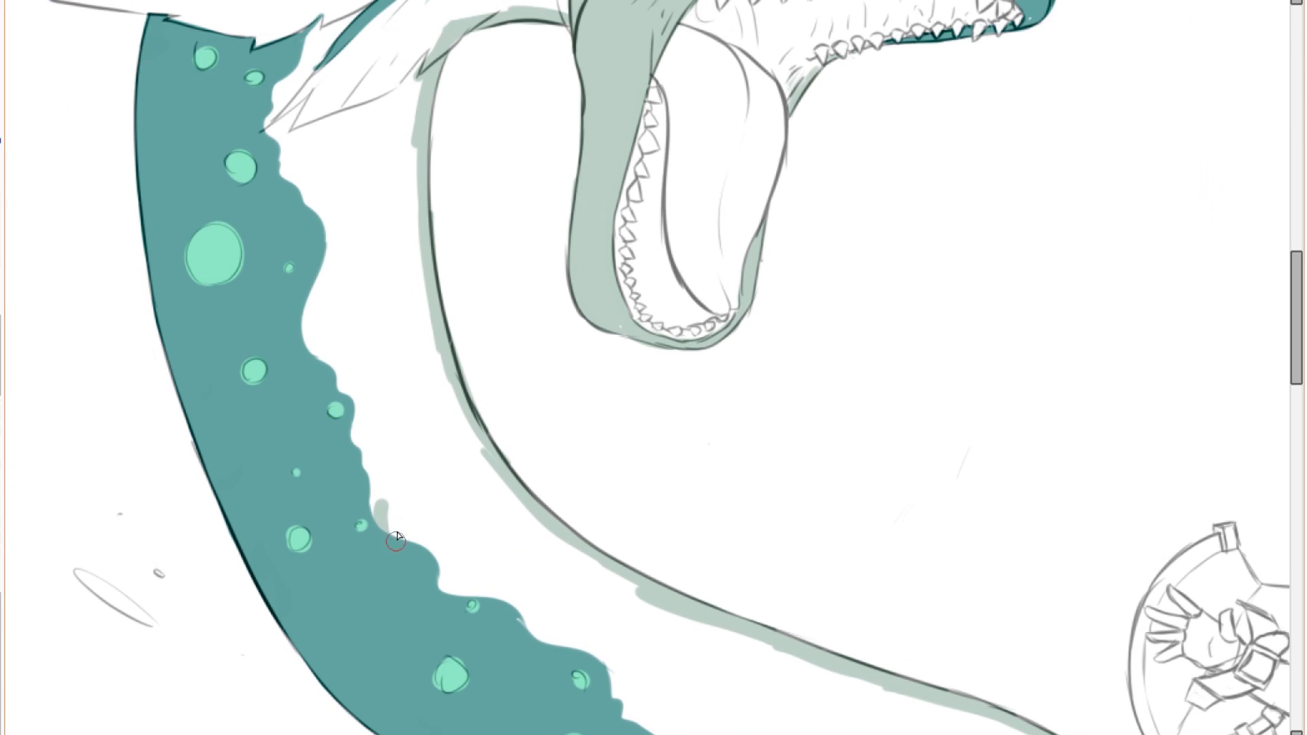
pyautogui.moveTo(321, 18); pyautogui.dragTo(431, 54)
pyautogui.click(357, 155)
pyautogui.moveTo(362, 13); pyautogui.dragTo(402, 240)
pyautogui.scroll(1, 402, 240)
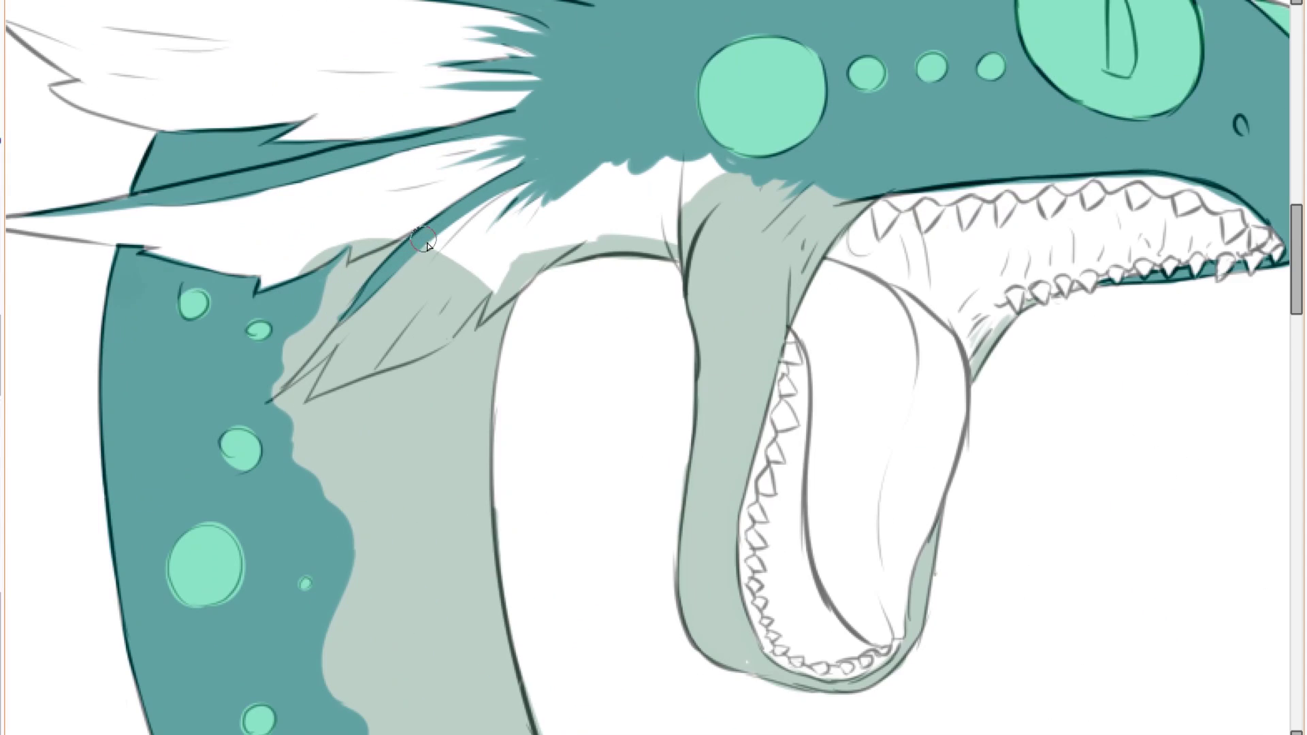
# Paint pale grey-green tufts from the throat into the lowest rear feather, undoing one stroke, and fill the throat.
pyautogui.scroll(1, 527, 124)
pyautogui.moveTo(637, 262); pyautogui.dragTo(510, 323)
pyautogui.moveTo(628, 235); pyautogui.dragTo(496, 303)
pyautogui.moveTo(571, 229); pyautogui.dragTo(445, 305)
pyautogui.hotkey('ctrl', 'z')
pyautogui.moveTo(552, 253)
pyautogui.mouseDown()
pyautogui.moveTo(491, 298)
pyautogui.moveTo(661, 206)
pyautogui.mouseUp()
pyautogui.moveTo(578, 293); pyautogui.dragTo(671, 250)
pyautogui.moveTo(630, 299); pyautogui.dragTo(735, 278)
pyautogui.click(711, 253)
# Paint pale grey-green tufts at the base of the rear feather just above the lowest one.
pyautogui.moveTo(544, 212); pyautogui.dragTo(706, 260)
pyautogui.moveTo(681, 231); pyautogui.dragTo(468, 299)
pyautogui.moveTo(653, 211); pyautogui.dragTo(432, 250)
pyautogui.moveTo(664, 196); pyautogui.dragTo(528, 203)
pyautogui.moveTo(687, 32); pyautogui.dragTo(670, 133)
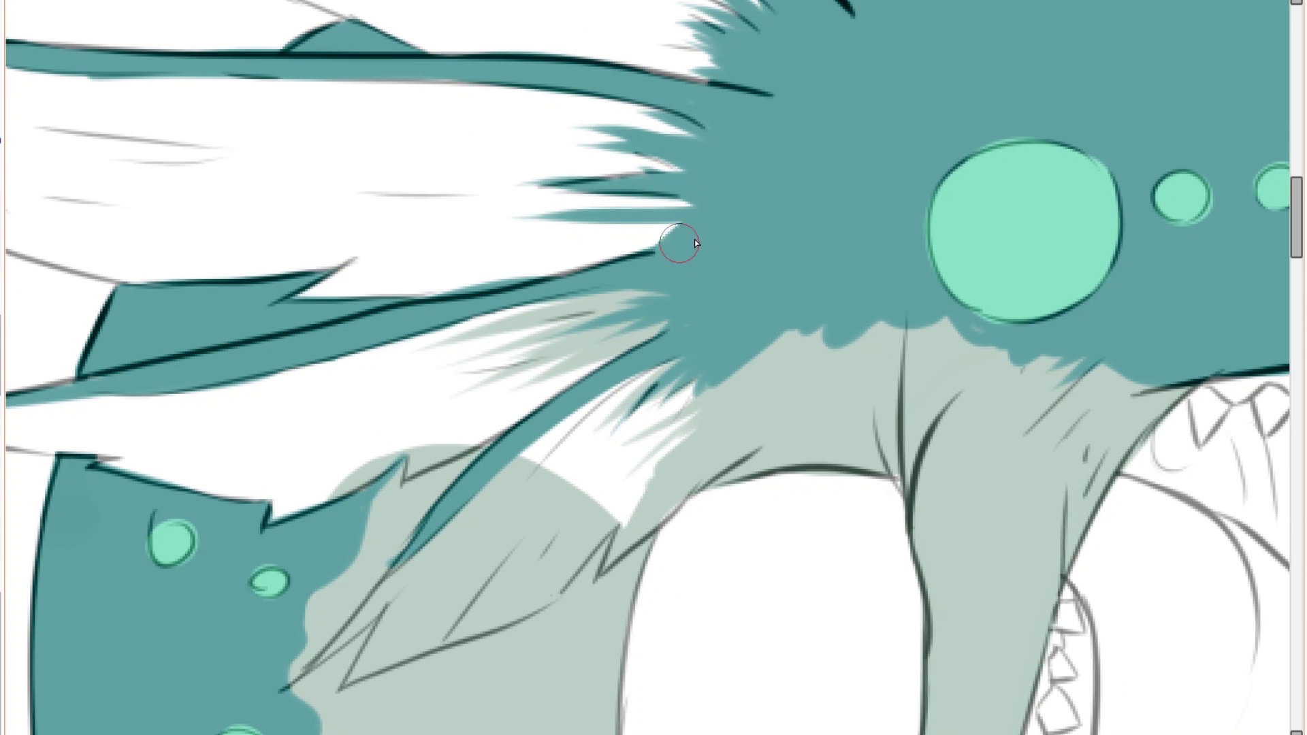
# Paint pale grey-green tufts at the base of the third rear feather from the bottom.
pyautogui.moveTo(670, 238); pyautogui.dragTo(376, 207)
pyautogui.moveTo(671, 176); pyautogui.dragTo(394, 169)
pyautogui.moveTo(670, 205); pyautogui.dragTo(409, 196)
pyautogui.moveTo(671, 238); pyautogui.dragTo(388, 280)
pyautogui.moveTo(661, 182)
pyautogui.mouseDown()
pyautogui.moveTo(601, 327)
pyautogui.moveTo(351, 301)
pyautogui.mouseUp()
# Paint pale grey-green tufts fanning out from the base of the fourth rear feather from the bottom.
pyautogui.moveTo(599, 290); pyautogui.dragTo(429, 264)
pyautogui.moveTo(657, 290); pyautogui.dragTo(487, 251)
pyautogui.moveTo(602, 291)
pyautogui.mouseDown()
pyautogui.moveTo(557, 504)
pyautogui.moveTo(442, 458)
pyautogui.mouseUp()
pyautogui.moveTo(616, 439)
pyautogui.mouseDown()
pyautogui.moveTo(361, 372)
pyautogui.moveTo(416, 362)
pyautogui.mouseUp()
pyautogui.moveTo(627, 395)
pyautogui.mouseDown()
pyautogui.moveTo(411, 318)
pyautogui.moveTo(450, 304)
pyautogui.mouseUp()
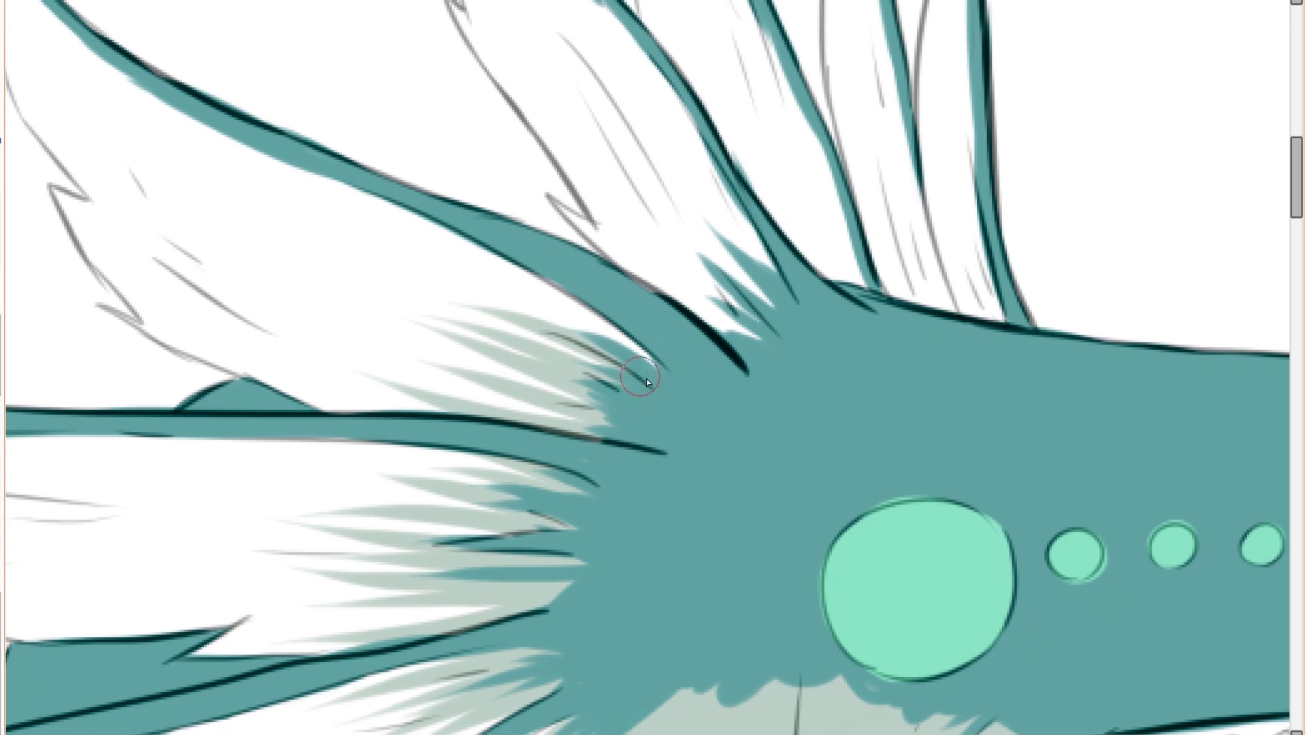
pyautogui.moveTo(640, 373); pyautogui.dragTo(477, 280)
pyautogui.moveTo(621, 330); pyautogui.dragTo(446, 247)
# Paint pale grey-green tufts at the base of the rearmost upright crest feather.
pyautogui.moveTo(644, 314); pyautogui.dragTo(528, 512)
pyautogui.moveTo(647, 565); pyautogui.dragTo(497, 381)
pyautogui.moveTo(637, 510); pyautogui.dragTo(521, 378)
pyautogui.moveTo(657, 500); pyautogui.dragTo(542, 339)
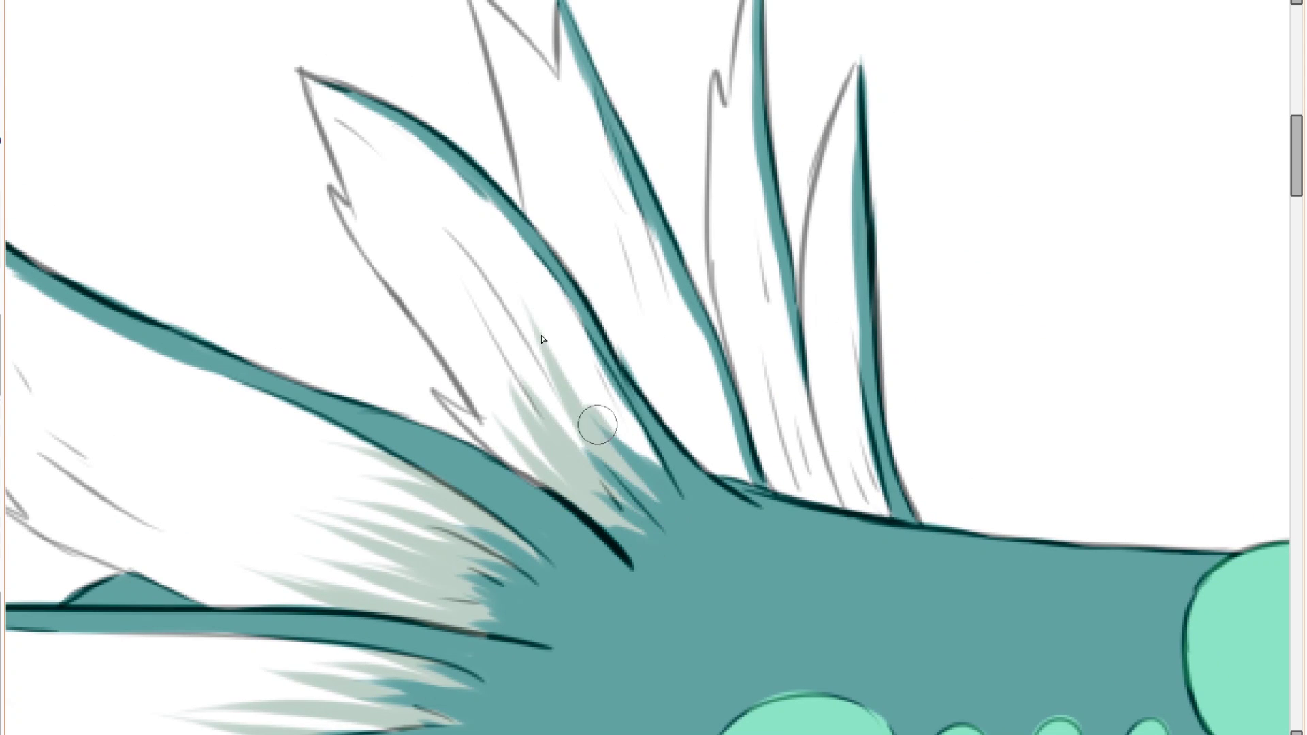
# Paint pale grey-green tufts at the bases of the remaining upright crest feathers on top of the head.
pyautogui.moveTo(691, 446); pyautogui.dragTo(604, 292)
pyautogui.moveTo(715, 473); pyautogui.dragTo(639, 328)
pyautogui.moveTo(746, 485)
pyautogui.mouseDown()
pyautogui.moveTo(676, 361)
pyautogui.moveTo(704, 352)
pyautogui.mouseUp()
pyautogui.moveTo(793, 503)
pyautogui.mouseDown()
pyautogui.moveTo(741, 320)
pyautogui.moveTo(758, 372)
pyautogui.mouseUp()
pyautogui.moveTo(836, 502); pyautogui.dragTo(769, 293)
pyautogui.moveTo(868, 512); pyautogui.dragTo(808, 341)
pyautogui.moveTo(878, 514); pyautogui.dragTo(832, 368)
pyautogui.scroll(-4, 803, 340)
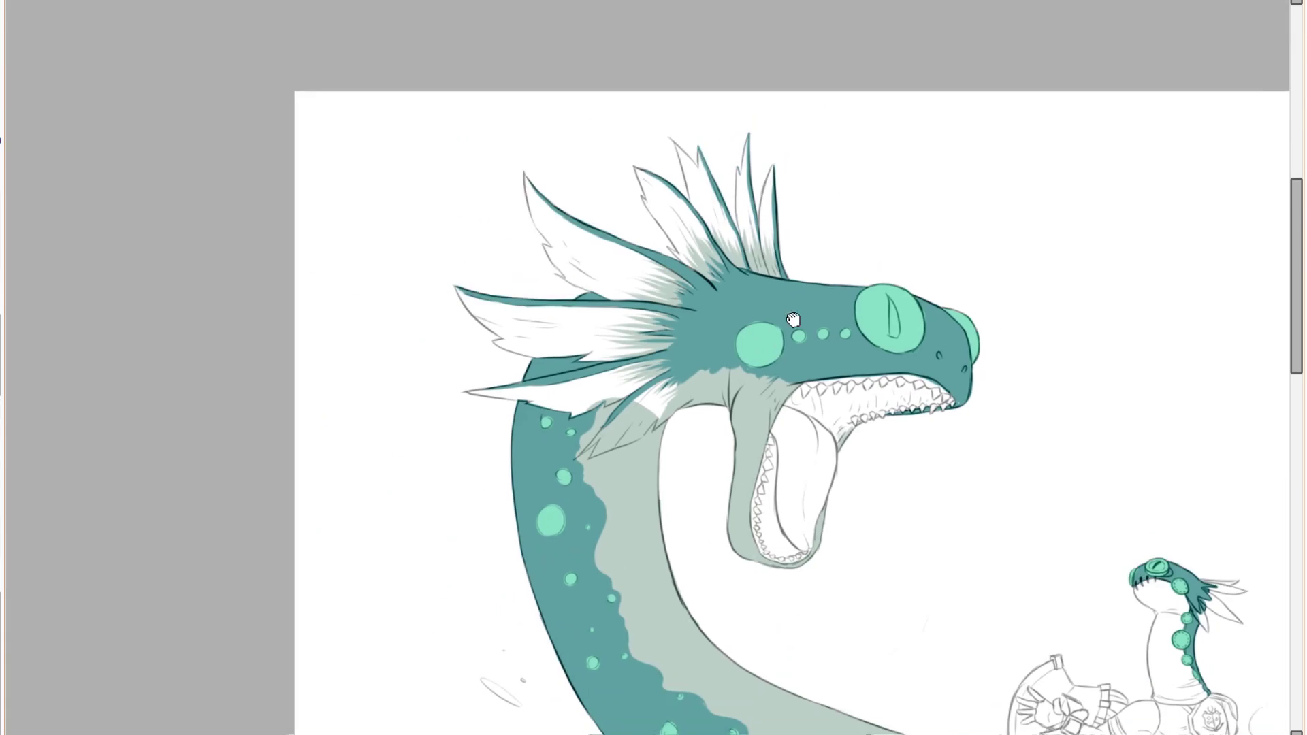
# Erase the pale grey-green fill inside the lowest rear feather, leaving only tufts at its base.
pyautogui.scroll(4, 629, 416)
pyautogui.moveTo(659, 373); pyautogui.dragTo(483, 547)
pyautogui.moveTo(535, 488)
pyautogui.mouseDown()
pyautogui.moveTo(711, 500)
pyautogui.moveTo(753, 425)
pyautogui.moveTo(874, 361)
pyautogui.mouseUp()
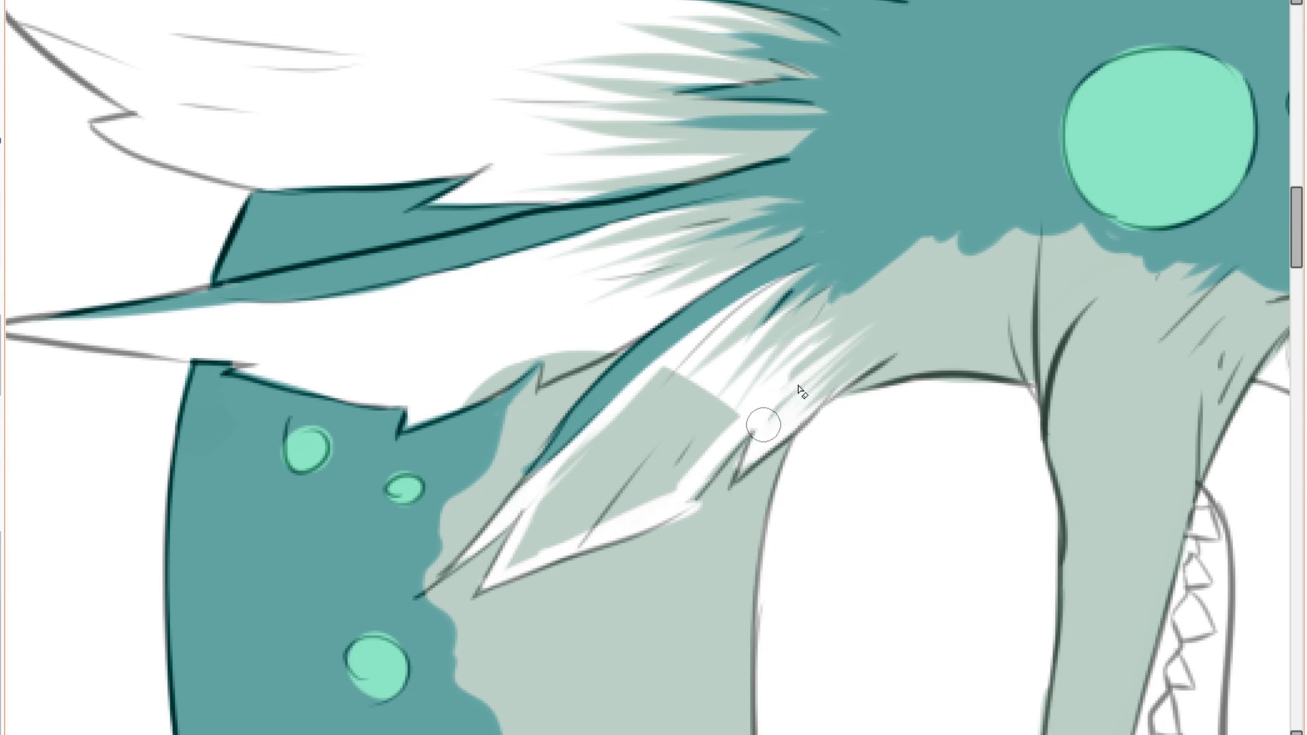
pyautogui.moveTo(688, 522)
pyautogui.mouseDown()
pyautogui.moveTo(680, 459)
pyautogui.moveTo(727, 405)
pyautogui.moveTo(563, 458)
pyautogui.moveTo(525, 549)
pyautogui.moveTo(619, 468)
pyautogui.moveTo(647, 402)
pyautogui.mouseUp()
pyautogui.moveTo(545, 373); pyautogui.dragTo(625, 326)
pyautogui.scroll(-5, 626, 274)
pyautogui.moveTo(741, 197); pyautogui.dragTo(562, 306)
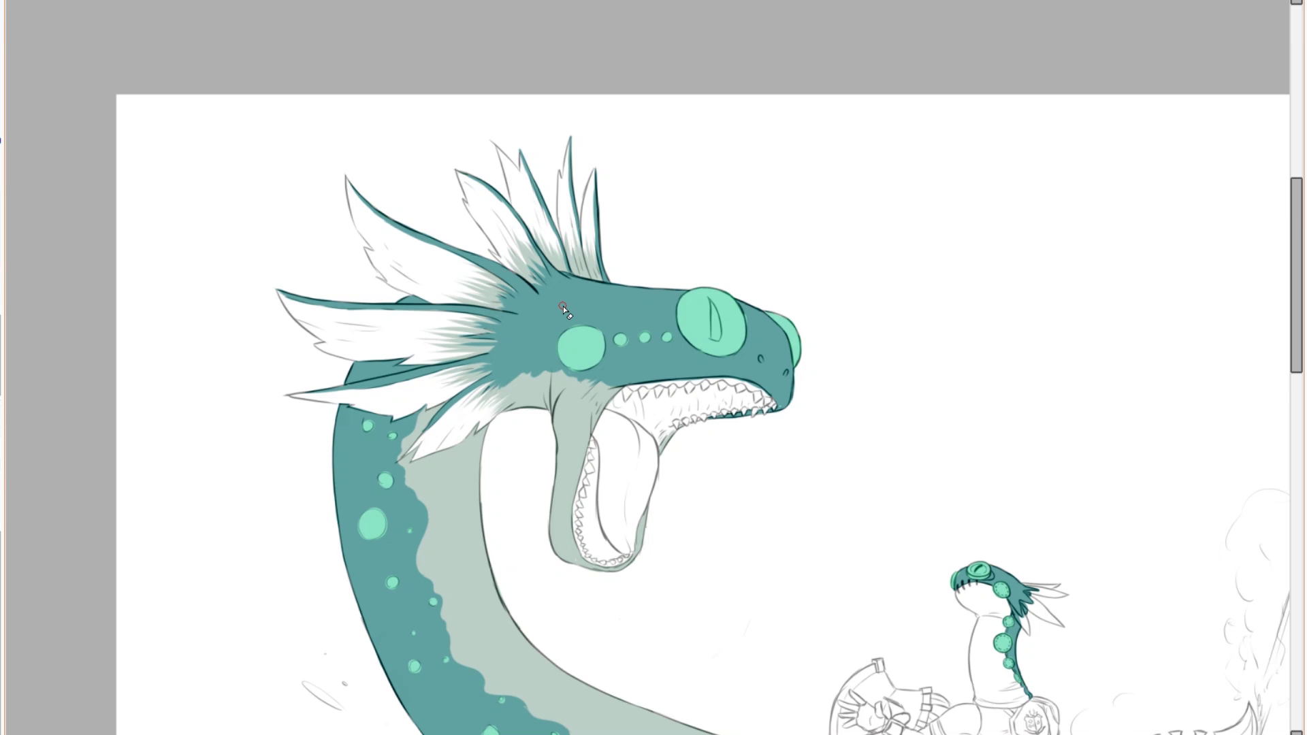
# Paint a muted teal transition band down the neck where the dark teal back meets the pale belly.
pyautogui.scroll(3, 568, 450)
pyautogui.moveTo(560, 435); pyautogui.dragTo(711, 345)
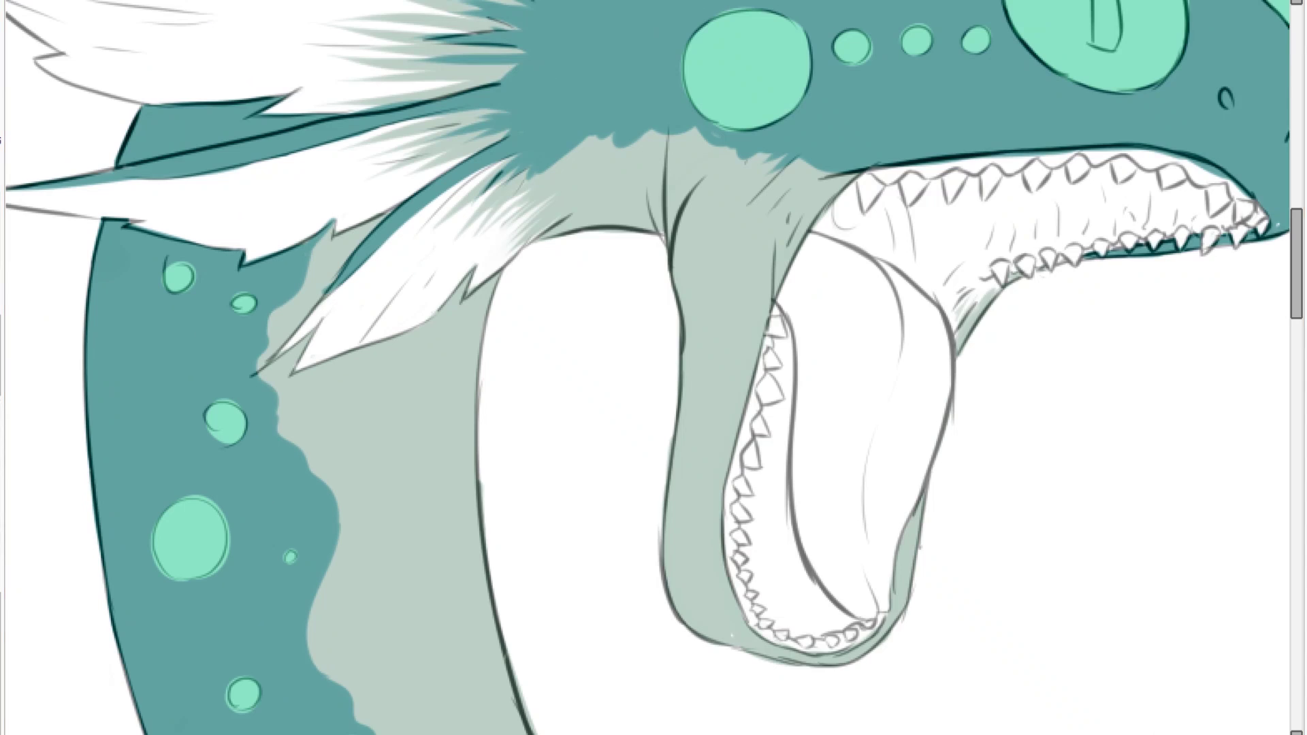
pyautogui.scroll(2, 250, 255)
pyautogui.moveTo(272, 260)
pyautogui.mouseDown()
pyautogui.moveTo(249, 289)
pyautogui.moveTo(241, 443)
pyautogui.mouseUp()
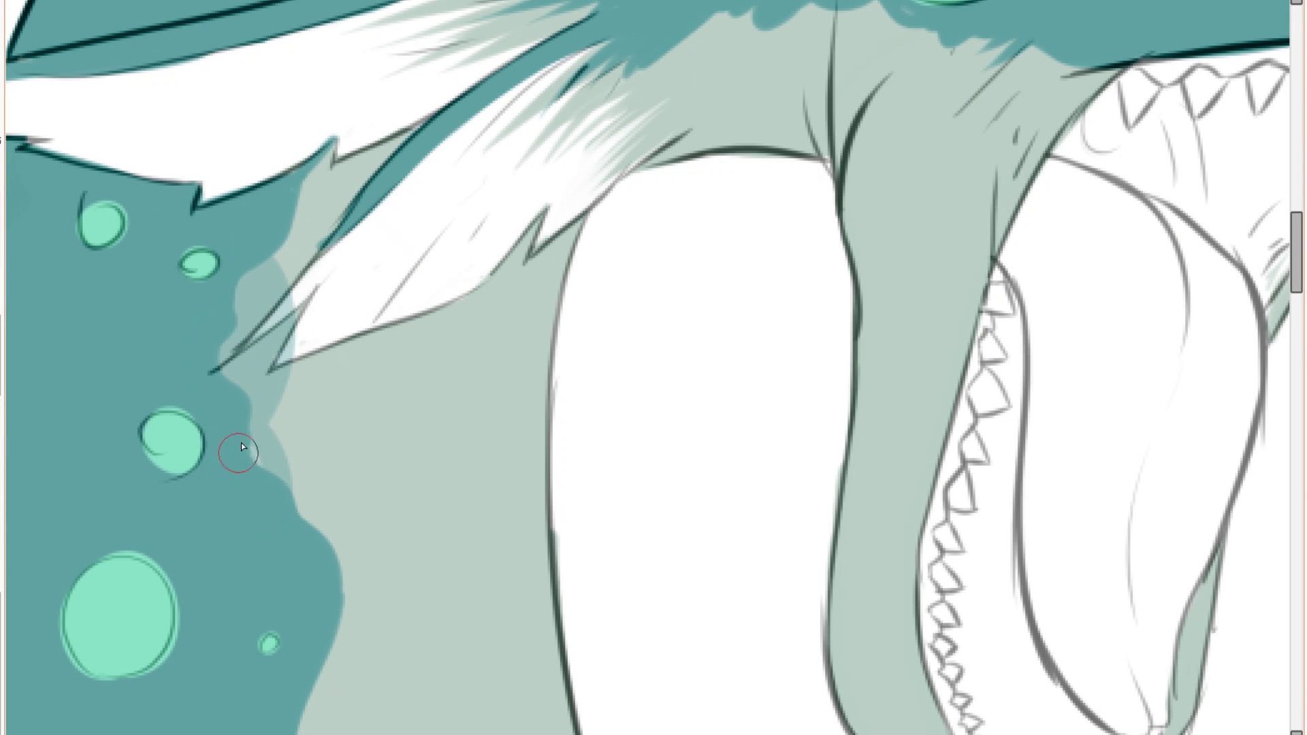
pyautogui.moveTo(297, 529); pyautogui.dragTo(322, 304)
pyautogui.moveTo(351, 477); pyautogui.dragTo(343, 562)
pyautogui.moveTo(389, 655); pyautogui.dragTo(361, 464)
pyautogui.moveTo(381, 531)
pyautogui.mouseDown()
pyautogui.moveTo(377, 610)
pyautogui.moveTo(414, 657)
pyautogui.mouseUp()
pyautogui.moveTo(423, 682); pyautogui.dragTo(370, 460)
pyautogui.moveTo(371, 466)
pyautogui.mouseDown()
pyautogui.moveTo(374, 527)
pyautogui.moveTo(463, 560)
pyautogui.mouseUp()
# Dab muted teal blobs and small spots beside the transition band on the upper neck.
pyautogui.moveTo(388, 391); pyautogui.dragTo(390, 413)
pyautogui.click(393, 344)
pyautogui.moveTo(398, 487); pyautogui.dragTo(407, 493)
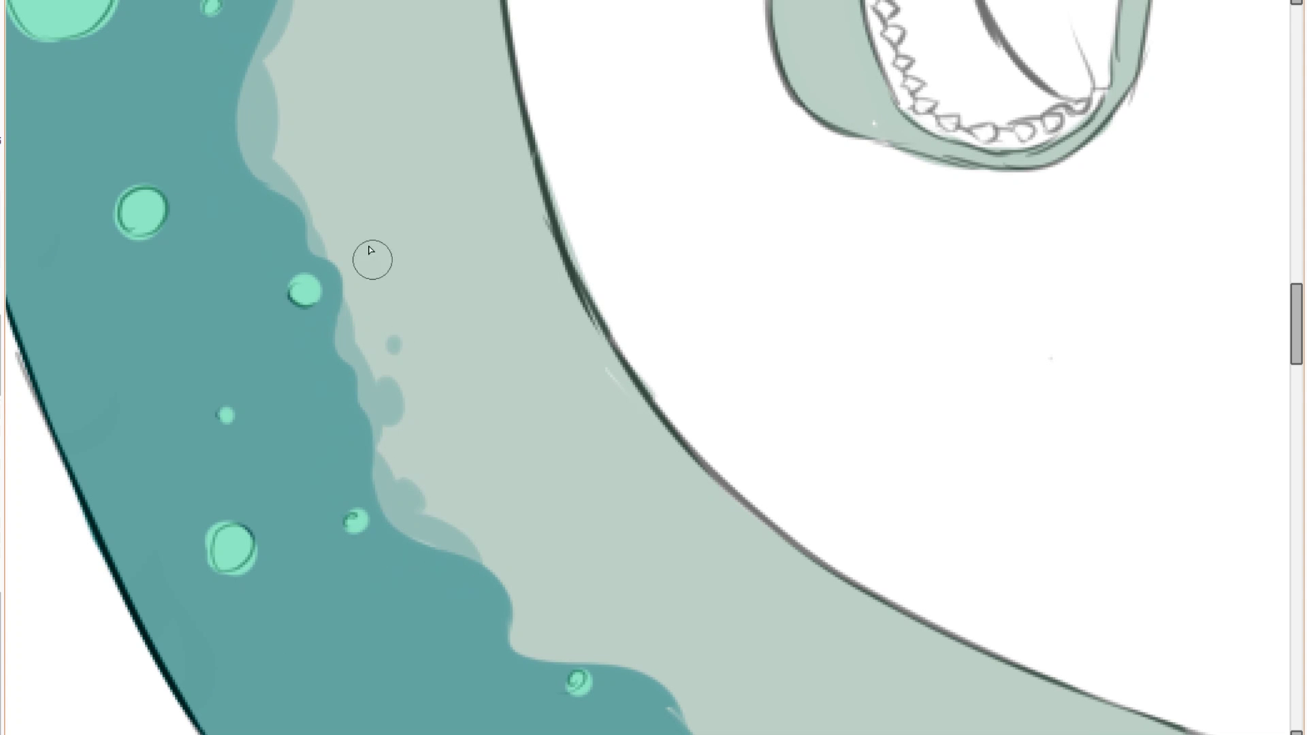
pyautogui.moveTo(321, 229); pyautogui.dragTo(320, 211)
pyautogui.click(337, 155)
pyautogui.scroll(-2, 415, 171)
pyautogui.moveTo(493, 277); pyautogui.dragTo(503, 578)
pyautogui.scroll(1, 503, 579)
pyautogui.moveTo(322, 278); pyautogui.dragTo(324, 288)
pyautogui.click(339, 219)
pyautogui.moveTo(289, 221); pyautogui.dragTo(289, 198)
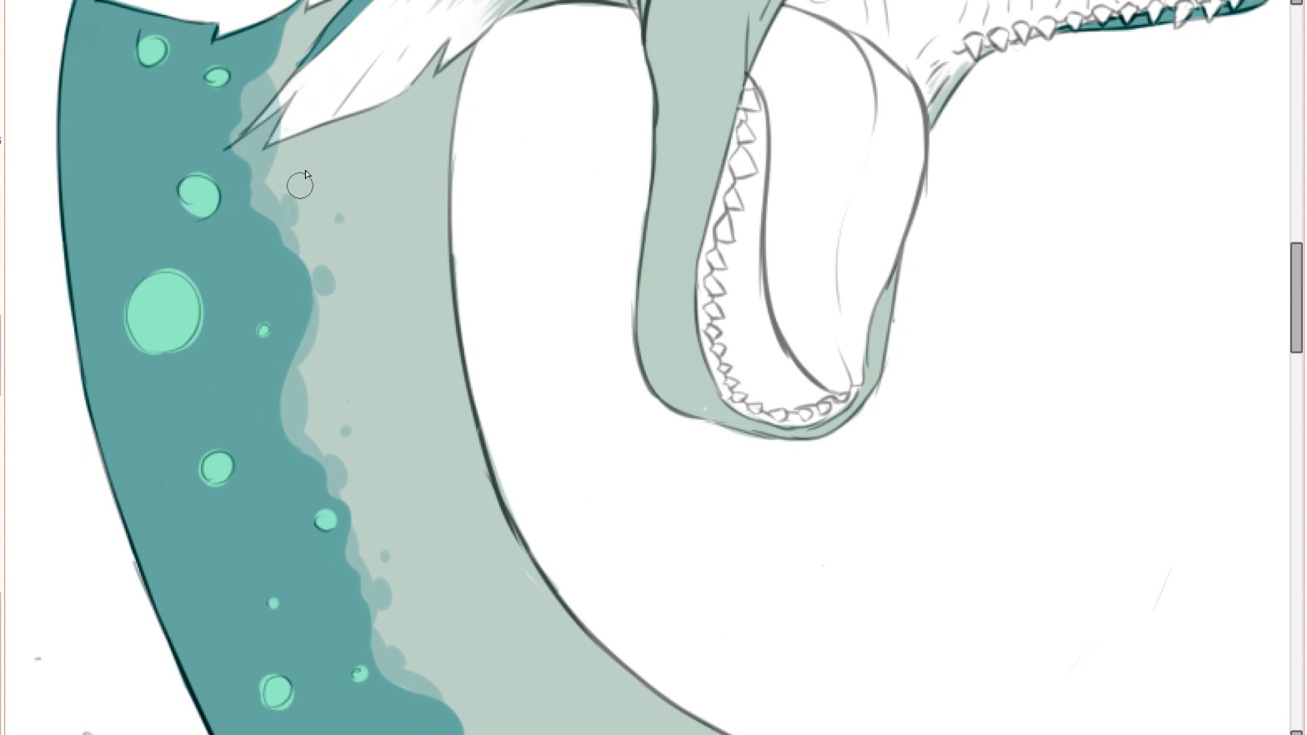
# Extend the muted teal transition band up between the two lowest rear feathers.
pyautogui.scroll(-3, 287, 144)
pyautogui.scroll(5, 353, 285)
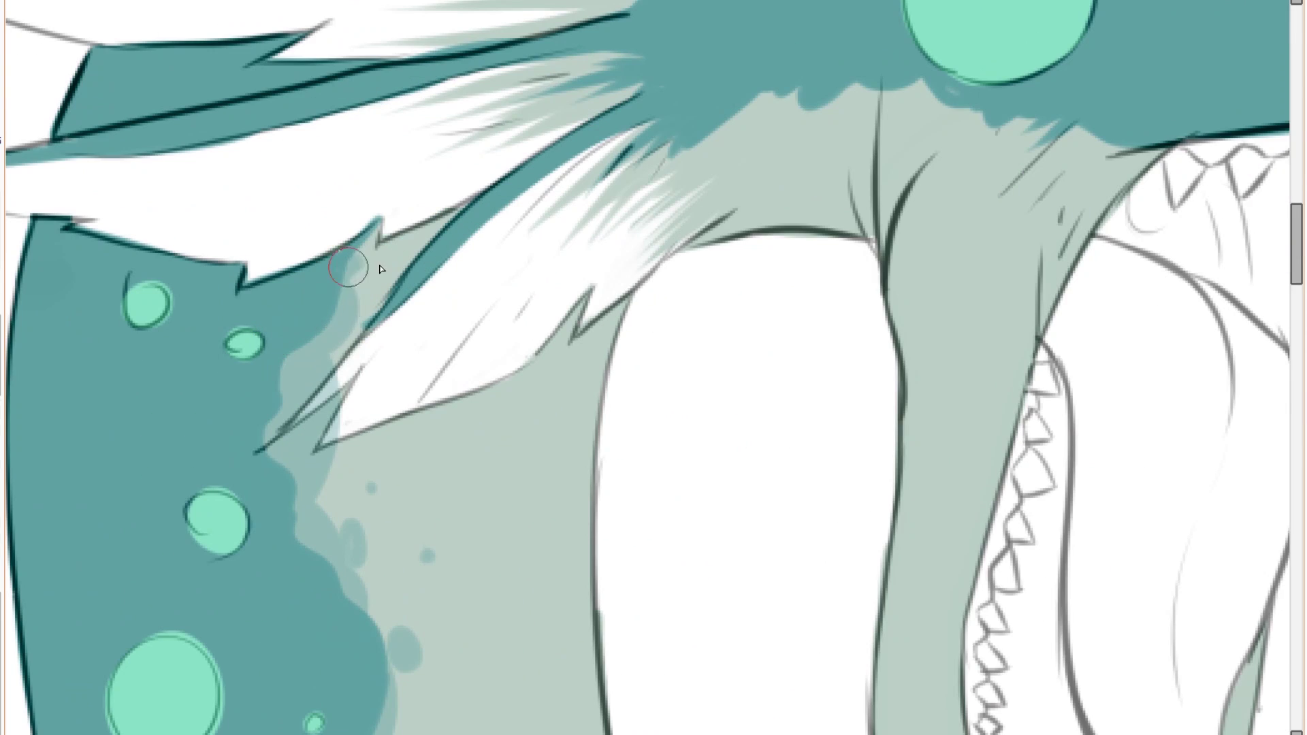
pyautogui.moveTo(504, 107); pyautogui.dragTo(564, 134)
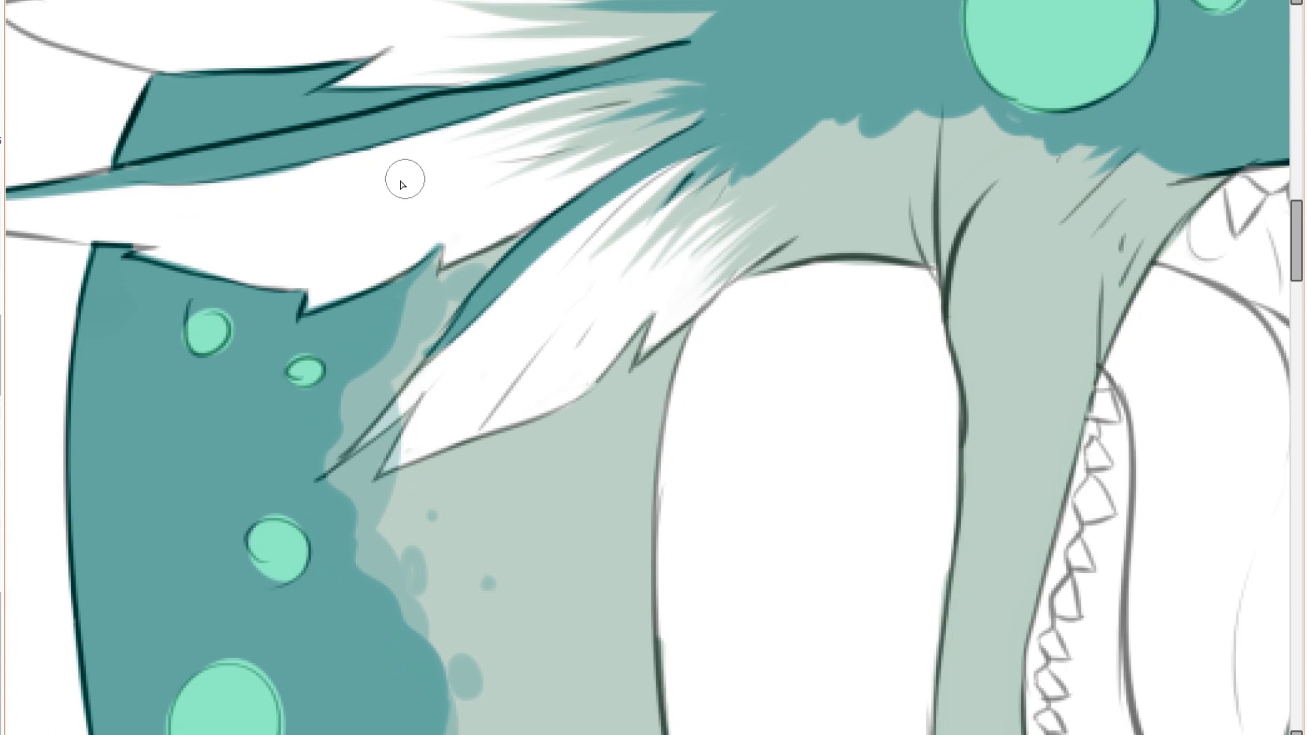
pyautogui.scroll(-3, 470, 259)
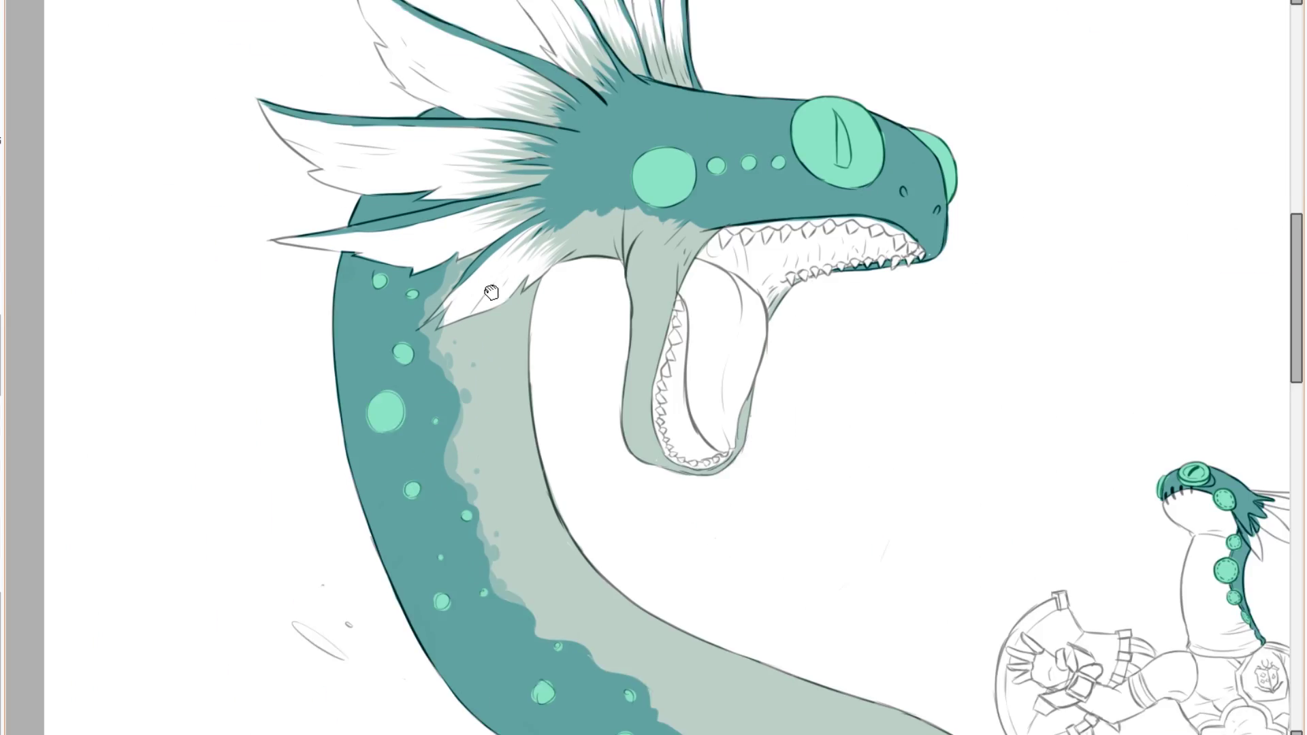
# Adjust the pale belly colour to hue +4, saturation +14 and luminescence +20.
pyautogui.scroll(1, 484, 408)
pyautogui.hotkey('ctrl', 'u')
pyautogui.moveTo(1068, 373); pyautogui.dragTo(1086, 373)
pyautogui.moveTo(1061, 348); pyautogui.dragTo(1076, 347)
pyautogui.moveTo(1058, 322); pyautogui.dragTo(1065, 324)
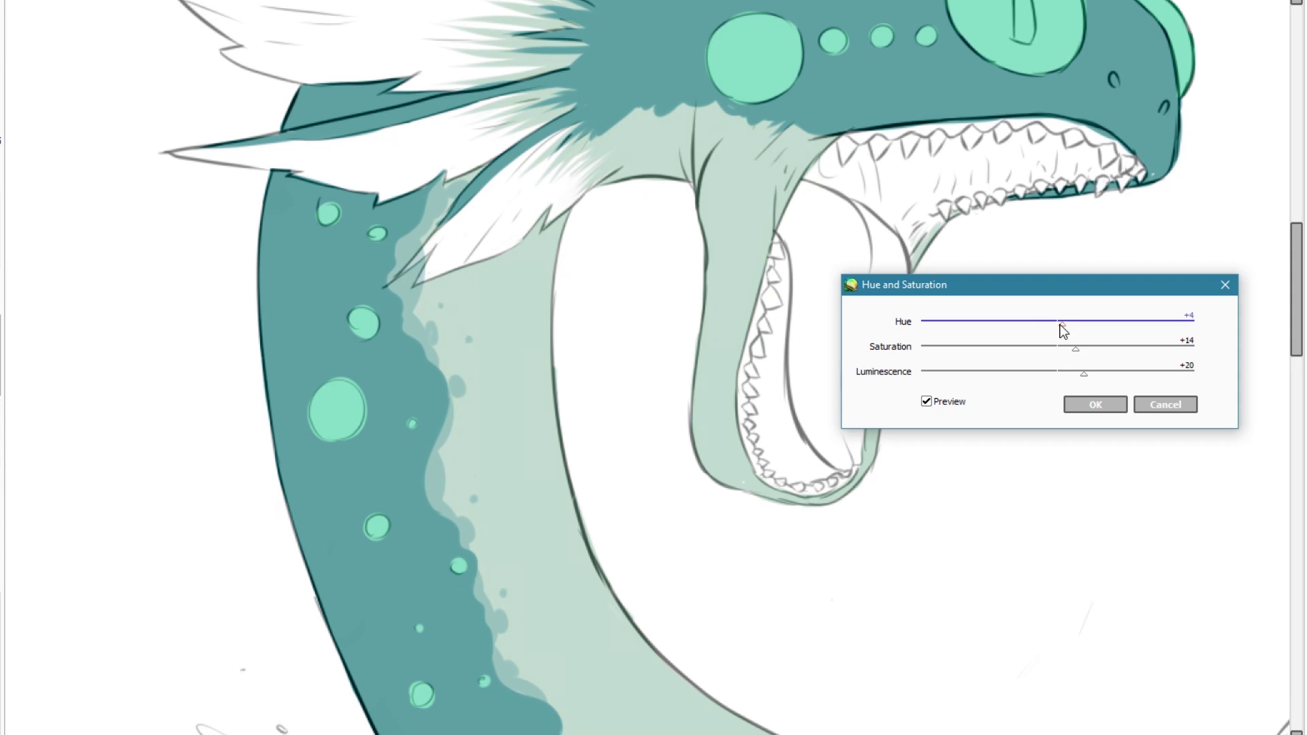
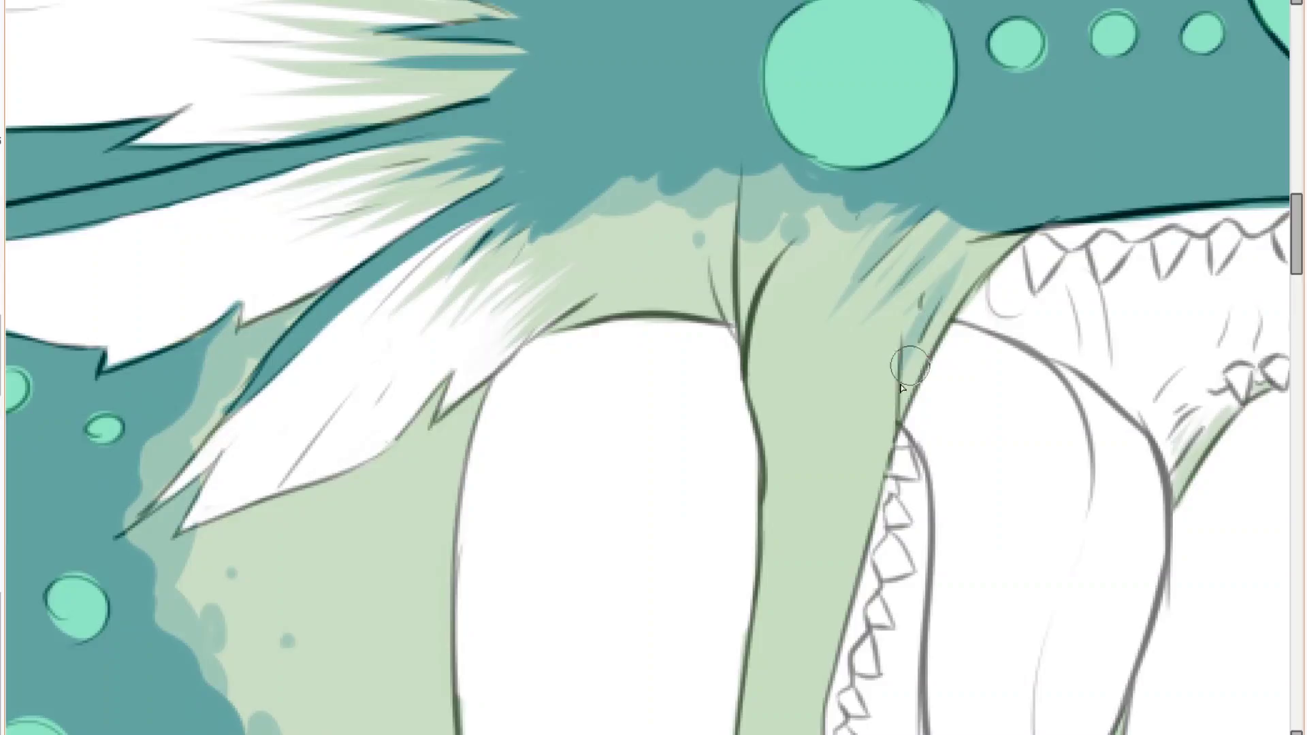
# Paint muted teal streaks at the jaw hinge and around the corner of the serpent's open mouth.
pyautogui.moveTo(911, 366)
pyautogui.mouseDown()
pyautogui.moveTo(1018, 245)
pyautogui.moveTo(974, 242)
pyautogui.mouseUp()
pyautogui.scroll(-4, 936, 201)
pyautogui.scroll(4, 905, 239)
pyautogui.moveTo(766, 307); pyautogui.dragTo(826, 241)
pyautogui.moveTo(779, 241); pyautogui.dragTo(747, 273)
pyautogui.scroll(-3, 757, 260)
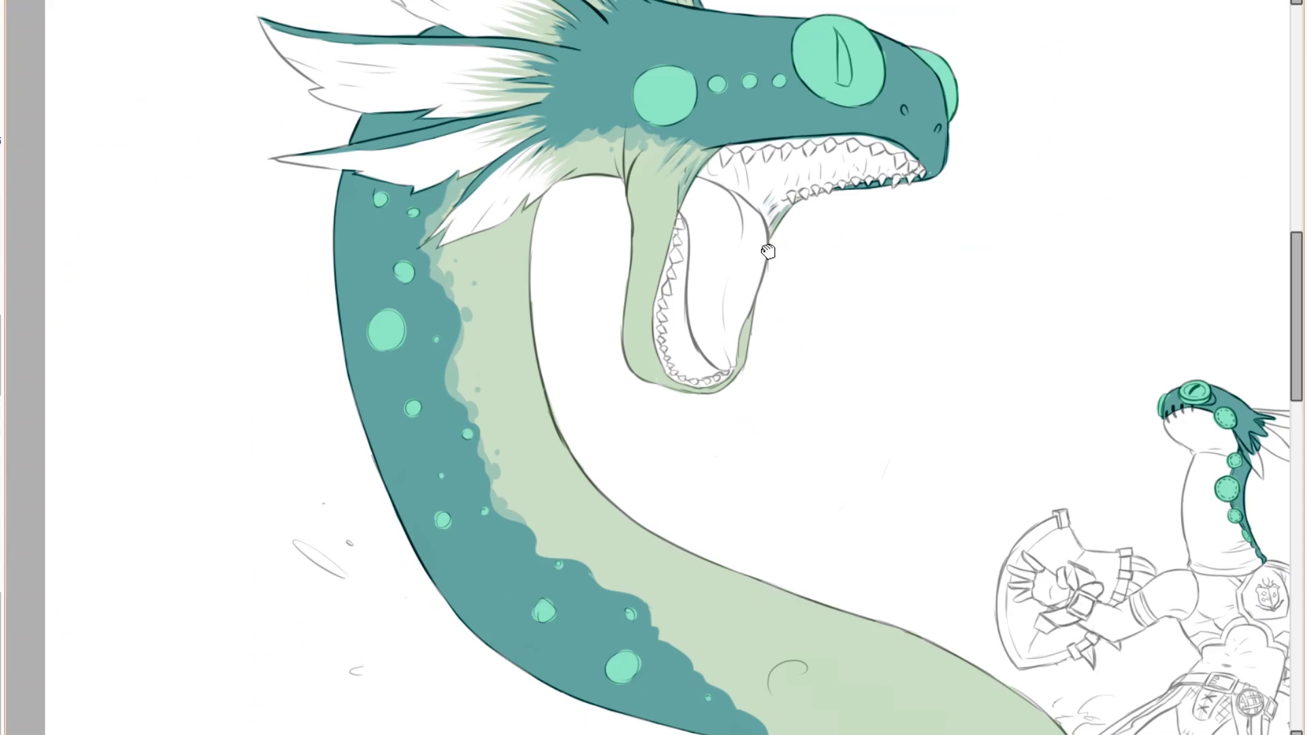
# Paint muted teal patches along the front outline of the serpent's neck.
pyautogui.scroll(3, 504, 217)
pyautogui.scroll(3, 521, 211)
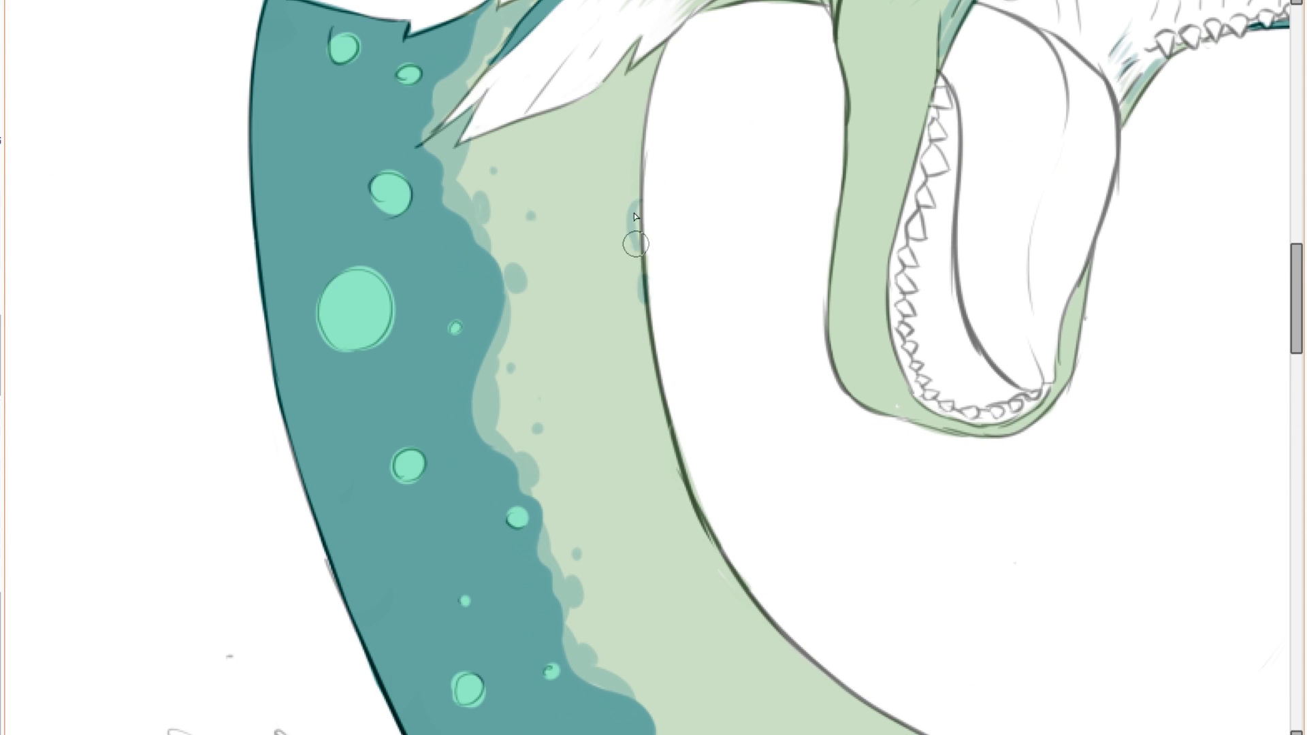
pyautogui.scroll(-2, 649, 272)
pyautogui.scroll(1, 661, 218)
pyautogui.scroll(-3, 739, 104)
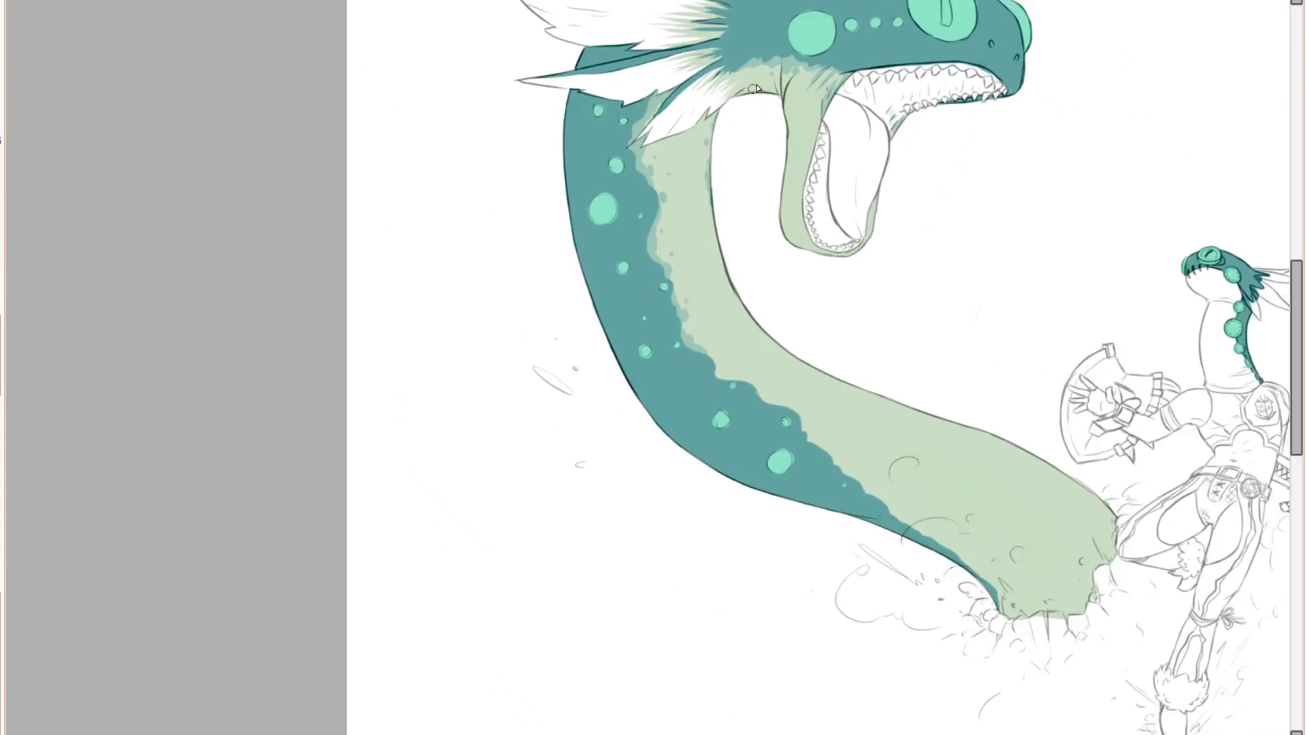
# Continue the muted teal transition band with rounded blobs and spots along the bend of the serpent's body.
pyautogui.scroll(4, 680, 354)
pyautogui.moveTo(543, 184)
pyautogui.mouseDown()
pyautogui.moveTo(608, 258)
pyautogui.moveTo(683, 286)
pyautogui.mouseUp()
pyautogui.click(583, 180)
pyautogui.moveTo(698, 294)
pyautogui.mouseDown()
pyautogui.moveTo(707, 328)
pyautogui.moveTo(748, 328)
pyautogui.mouseUp()
pyautogui.moveTo(813, 366); pyautogui.dragTo(682, 380)
pyautogui.moveTo(690, 373)
pyautogui.mouseDown()
pyautogui.moveTo(712, 381)
pyautogui.moveTo(745, 443)
pyautogui.mouseUp()
pyautogui.moveTo(766, 469)
pyautogui.mouseDown()
pyautogui.moveTo(630, 336)
pyautogui.moveTo(619, 354)
pyautogui.mouseUp()
pyautogui.click(659, 371)
pyautogui.moveTo(687, 430); pyautogui.dragTo(782, 538)
pyautogui.moveTo(762, 457); pyautogui.dragTo(756, 469)
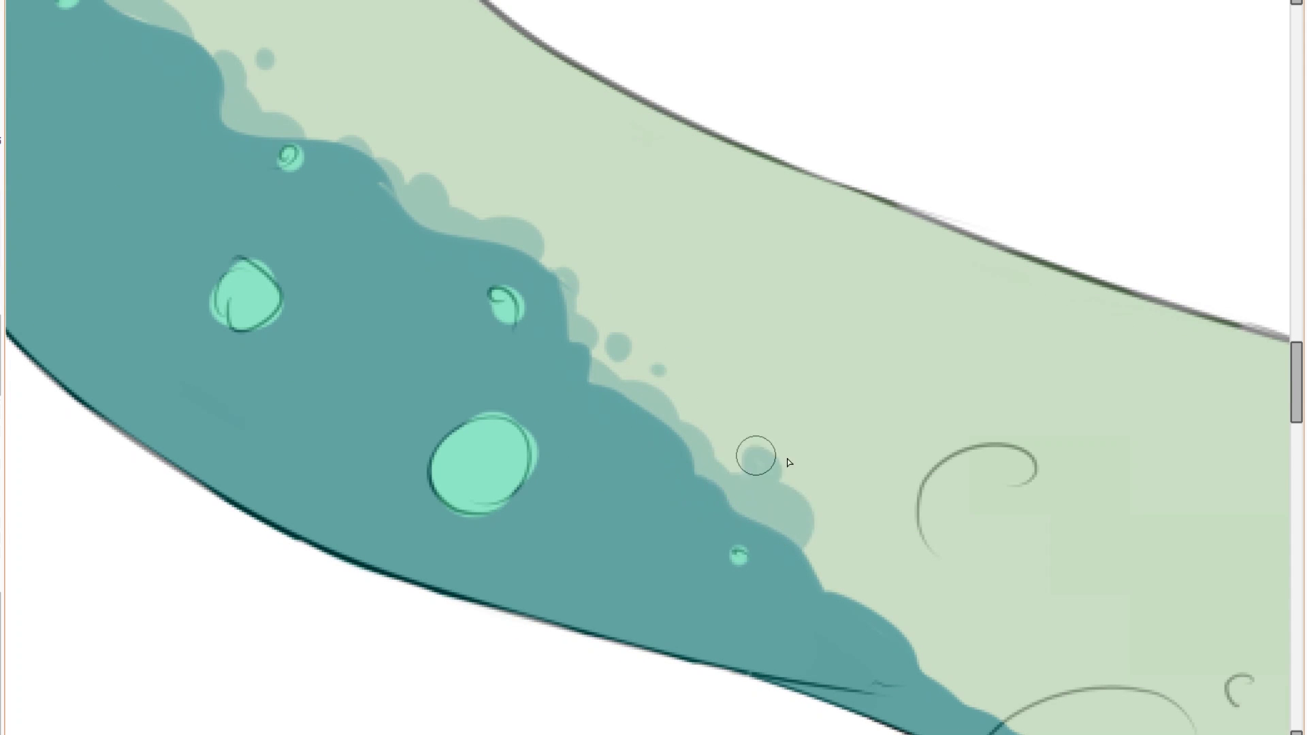
# Extend the muted teal band and scattered spots along the lower body above the narrowing dark teal back.
pyautogui.click(803, 456)
pyautogui.moveTo(811, 525); pyautogui.dragTo(593, 410)
pyautogui.moveTo(594, 431); pyautogui.dragTo(621, 473)
pyautogui.moveTo(707, 550); pyautogui.dragTo(749, 594)
pyautogui.moveTo(730, 544); pyautogui.dragTo(636, 426)
pyautogui.moveTo(681, 483); pyautogui.dragTo(693, 500)
pyautogui.moveTo(783, 529)
pyautogui.mouseDown()
pyautogui.moveTo(819, 553)
pyautogui.moveTo(530, 357)
pyautogui.mouseUp()
pyautogui.scroll(-2, 681, 422)
pyautogui.scroll(3, 704, 439)
# Finish the muted teal band and spots along the back edge down to the broken ground.
pyautogui.click(708, 447)
pyautogui.click(549, 355)
pyautogui.click(615, 330)
pyautogui.moveTo(550, 361); pyautogui.dragTo(608, 398)
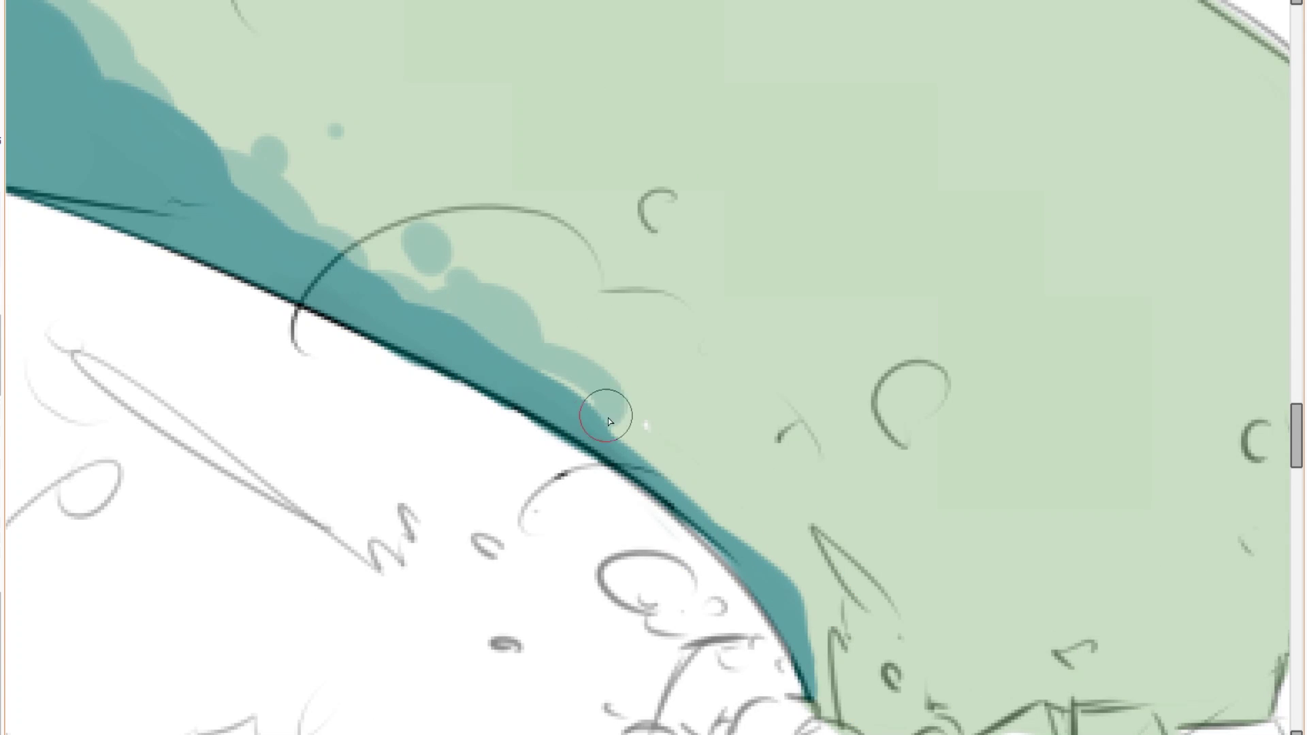
pyautogui.moveTo(693, 481); pyautogui.dragTo(750, 528)
pyautogui.moveTo(793, 589); pyautogui.dragTo(730, 453)
pyautogui.moveTo(749, 480); pyautogui.dragTo(790, 569)
pyautogui.scroll(-2, 794, 544)
# Paint muted teal patches along the upper outline of the serpent's body near the ground.
pyautogui.moveTo(803, 436); pyautogui.dragTo(558, 447)
pyautogui.scroll(1, 819, 369)
pyautogui.moveTo(814, 327); pyautogui.dragTo(848, 383)
pyautogui.moveTo(778, 250)
pyautogui.mouseDown()
pyautogui.moveTo(836, 325)
pyautogui.moveTo(744, 207)
pyautogui.mouseUp()
pyautogui.moveTo(812, 285); pyautogui.dragTo(834, 333)
pyautogui.moveTo(843, 320); pyautogui.dragTo(846, 355)
# Paint muted teal spots and a larger edge patch down the pale side of the lower jaw.
pyautogui.scroll(-3, 820, 284)
pyautogui.moveTo(819, 259); pyautogui.dragTo(837, 576)
pyautogui.scroll(3, 514, 293)
pyautogui.moveTo(515, 282); pyautogui.dragTo(516, 248)
pyautogui.moveTo(531, 196); pyautogui.dragTo(539, 333)
pyautogui.moveTo(499, 217); pyautogui.dragTo(503, 242)
pyautogui.click(542, 207)
pyautogui.click(531, 260)
pyautogui.moveTo(542, 333); pyautogui.dragTo(562, 221)
pyautogui.moveTo(504, 405); pyautogui.dragTo(493, 545)
pyautogui.click(528, 588)
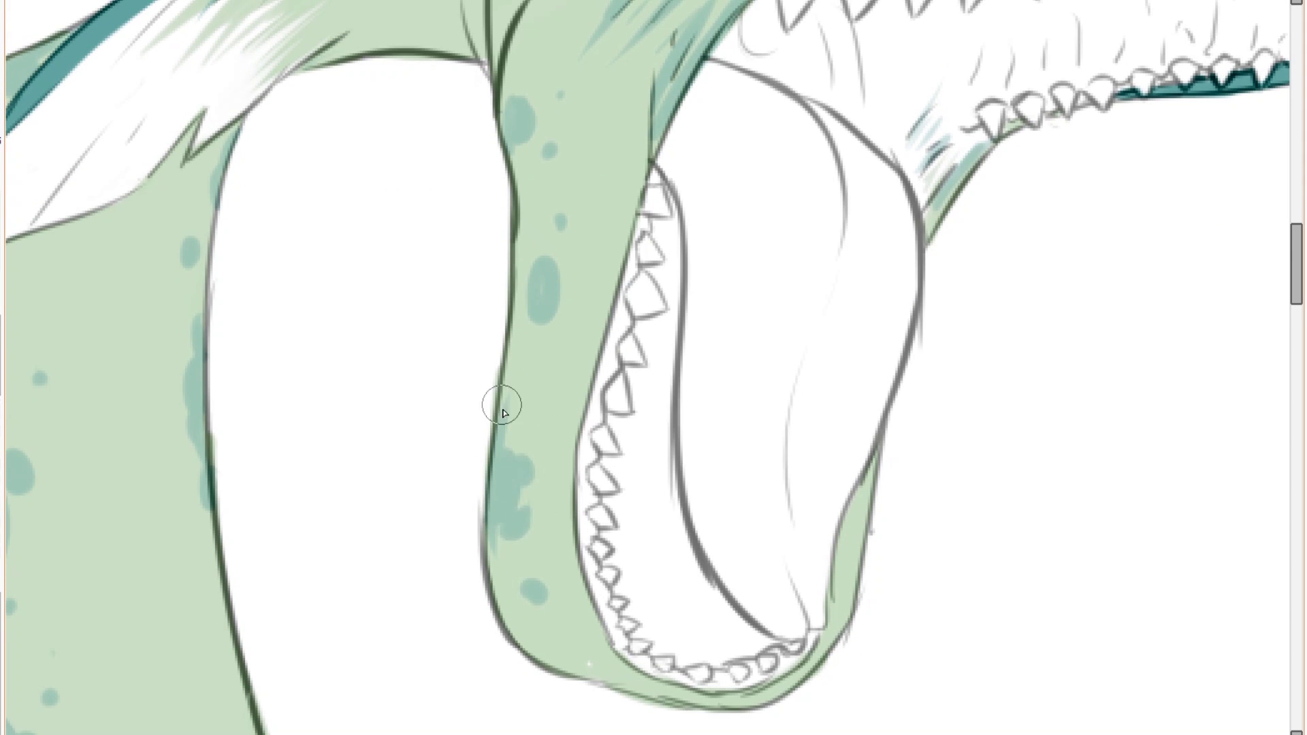
# Add more muted teal spots beside the transition band on the upper neck.
pyautogui.scroll(-2, 579, 381)
pyautogui.scroll(2, 435, 458)
pyautogui.click(447, 456)
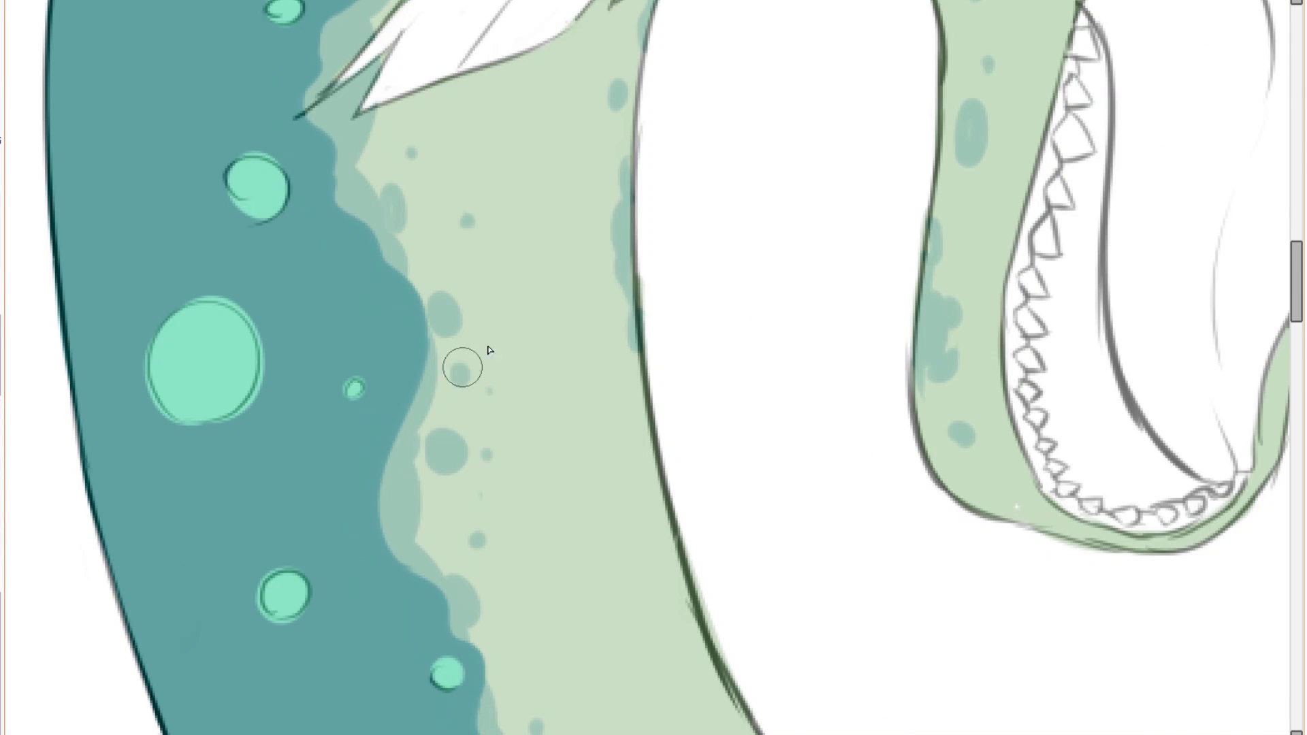
pyautogui.scroll(2, 455, 374)
pyautogui.scroll(-2, 349, 138)
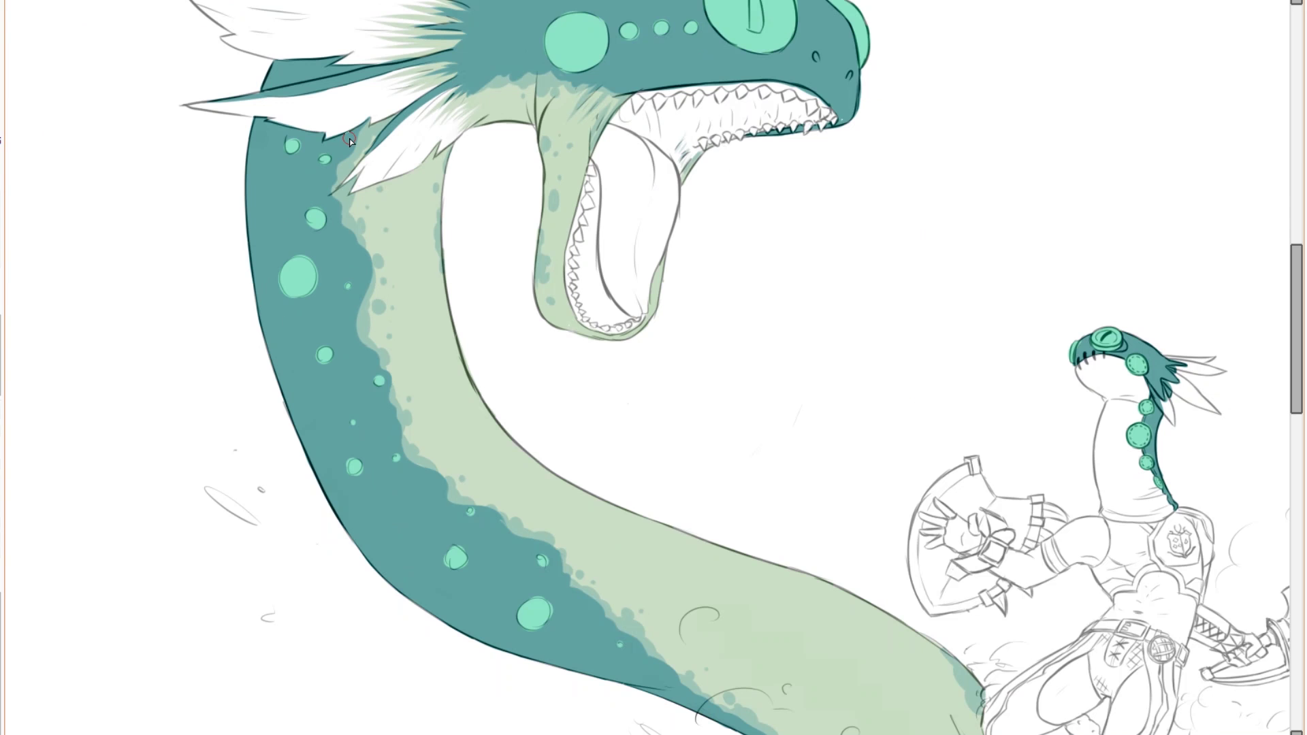
# Lighten the centres of the larger lower-jaw spots and paint muted teal on the jaw's far edge.
pyautogui.scroll(3, 603, 379)
pyautogui.moveTo(607, 379); pyautogui.dragTo(605, 324)
pyautogui.scroll(2, 628, 207)
pyautogui.moveTo(627, 207); pyautogui.dragTo(639, 215)
pyautogui.click(658, 214)
pyautogui.scroll(-2, 670, 221)
pyautogui.scroll(2, 777, 283)
pyautogui.moveTo(809, 273)
pyautogui.mouseDown()
pyautogui.moveTo(812, 284)
pyautogui.moveTo(836, 233)
pyautogui.mouseUp()
# Paint pale blue shading strokes from the tip of the serpent's tongue upward.
pyautogui.scroll(-3, 824, 237)
pyautogui.scroll(3, 822, 231)
pyautogui.moveTo(664, 286)
pyautogui.mouseDown()
pyautogui.moveTo(652, 495)
pyautogui.moveTo(638, 376)
pyautogui.mouseUp()
pyautogui.moveTo(686, 545); pyautogui.dragTo(621, 450)
pyautogui.moveTo(684, 544)
pyautogui.mouseDown()
pyautogui.moveTo(598, 409)
pyautogui.moveTo(692, 460)
pyautogui.mouseUp()
pyautogui.moveTo(718, 541)
pyautogui.mouseDown()
pyautogui.moveTo(710, 452)
pyautogui.moveTo(775, 341)
pyautogui.mouseUp()
pyautogui.moveTo(735, 436); pyautogui.dragTo(783, 317)
pyautogui.moveTo(705, 538)
pyautogui.mouseDown()
pyautogui.moveTo(695, 232)
pyautogui.moveTo(654, 307)
pyautogui.moveTo(599, 272)
pyautogui.mouseUp()
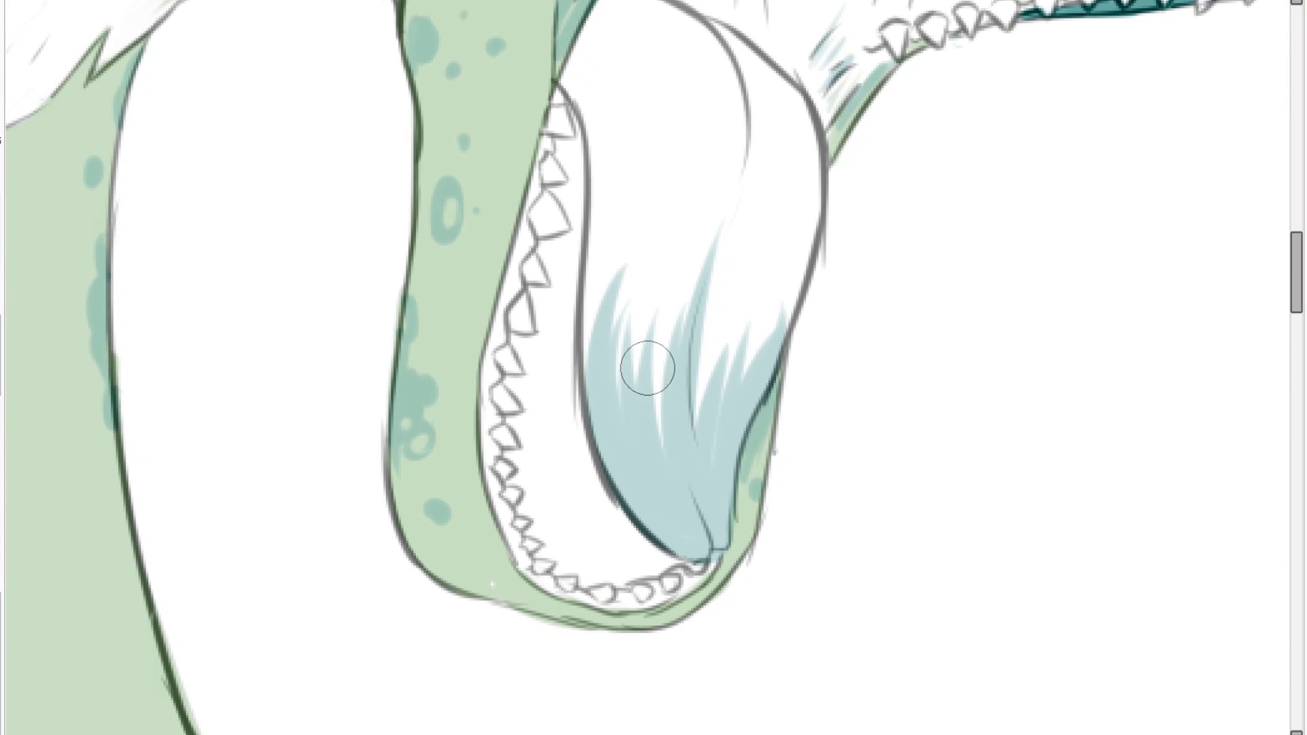
# Blend the pale blue tongue shading into a smooth gradient fading up from the tip.
pyautogui.moveTo(695, 221)
pyautogui.mouseDown()
pyautogui.moveTo(665, 344)
pyautogui.moveTo(671, 409)
pyautogui.moveTo(668, 340)
pyautogui.moveTo(750, 315)
pyautogui.moveTo(674, 418)
pyautogui.moveTo(657, 295)
pyautogui.moveTo(705, 401)
pyautogui.mouseUp()
pyautogui.scroll(-2, 673, 228)
pyautogui.scroll(2, 677, 141)
pyautogui.moveTo(701, 225); pyautogui.dragTo(613, 470)
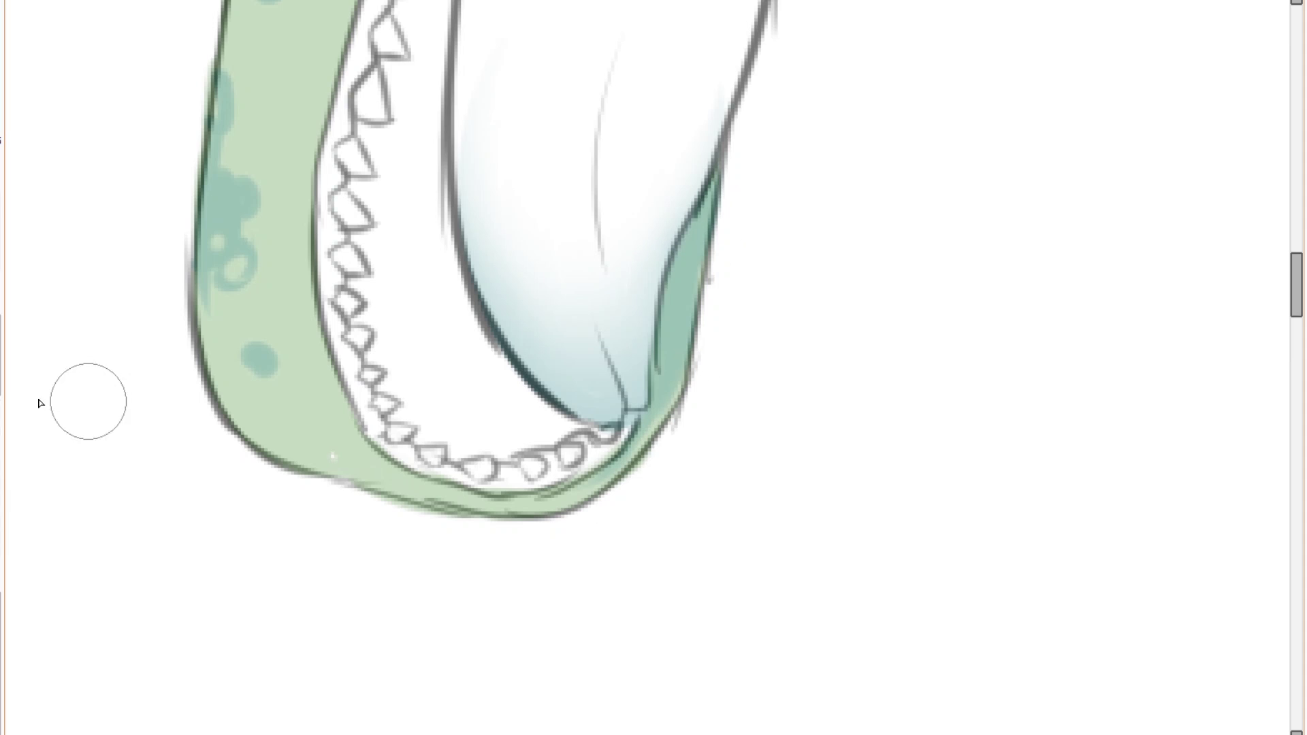
# Paint a muted teal edge along the lower jaw's rim just outside the teeth.
pyautogui.moveTo(373, 439); pyautogui.dragTo(318, 262)
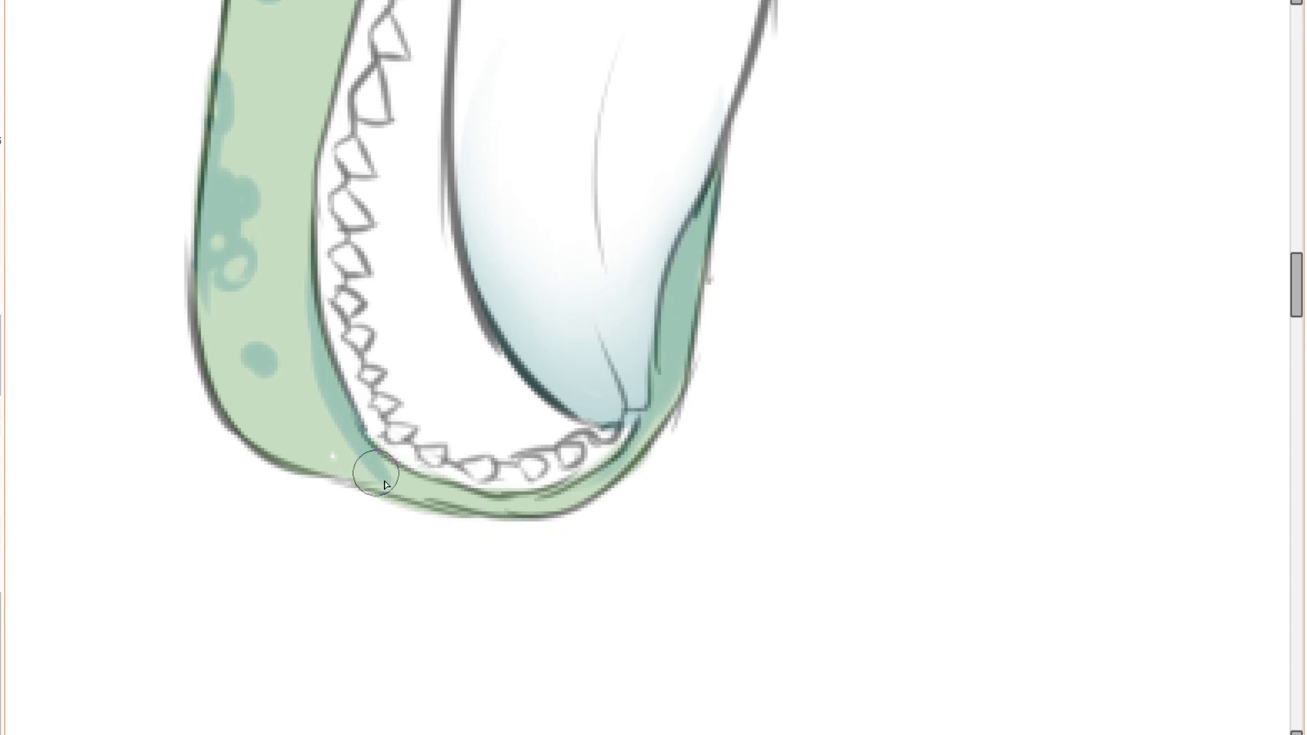
pyautogui.moveTo(349, 452); pyautogui.dragTo(613, 490)
pyautogui.scroll(-3, 644, 438)
pyautogui.scroll(4, 662, 371)
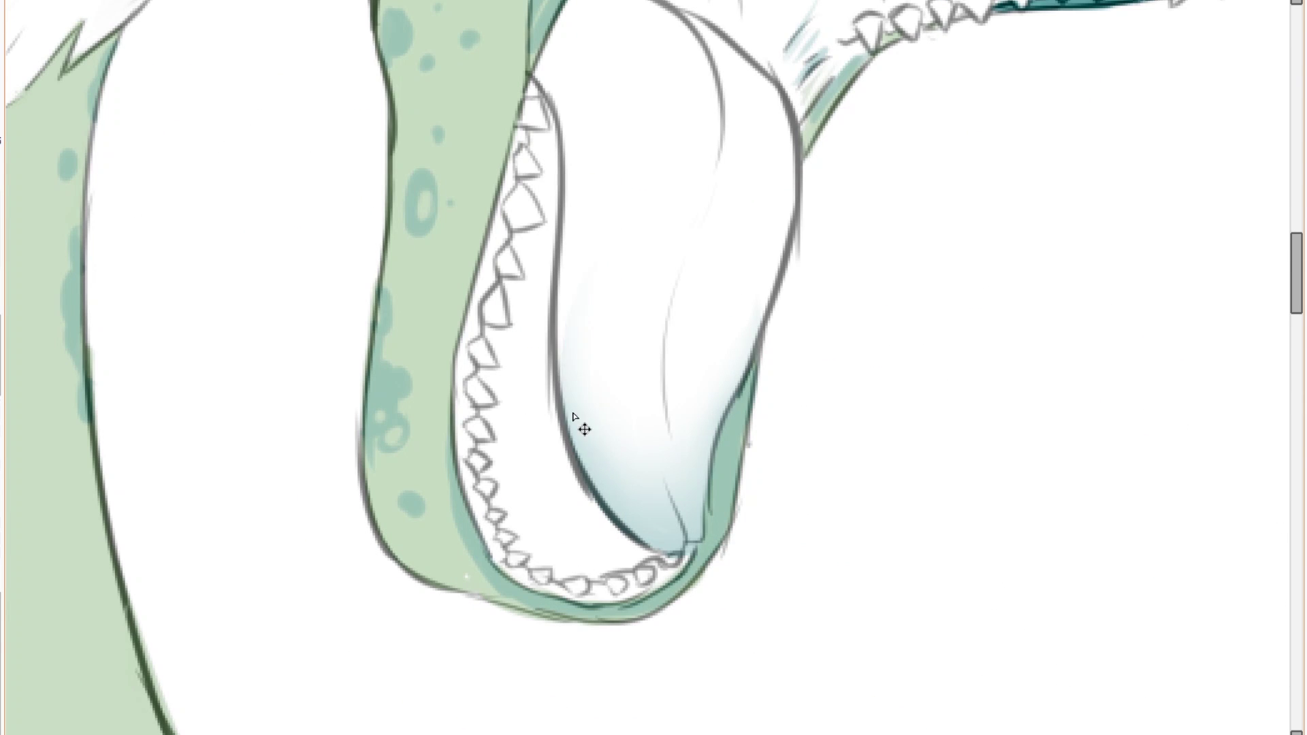
# Fill the mouth interior with pale blue-grey and shade the edges of the tongue in the same colour.
pyautogui.moveTo(554, 263)
pyautogui.mouseDown()
pyautogui.moveTo(698, 235)
pyautogui.moveTo(746, 354)
pyautogui.mouseUp()
pyautogui.moveTo(757, 309)
pyautogui.mouseDown()
pyautogui.moveTo(795, 223)
pyautogui.moveTo(708, 300)
pyautogui.mouseUp()
pyautogui.moveTo(626, 333); pyautogui.dragTo(949, 251)
pyautogui.moveTo(813, 263)
pyautogui.mouseDown()
pyautogui.moveTo(1042, 217)
pyautogui.moveTo(674, 86)
pyautogui.moveTo(378, 241)
pyautogui.moveTo(335, 332)
pyautogui.moveTo(361, 470)
pyautogui.moveTo(360, 570)
pyautogui.mouseUp()
pyautogui.press('g')
pyautogui.click(431, 306)
# Paint muted teal rings and small spots on the pale green underside of the upper neck.
pyautogui.scroll(-4, 592, 315)
pyautogui.scroll(1, 589, 341)
pyautogui.scroll(3, 558, 433)
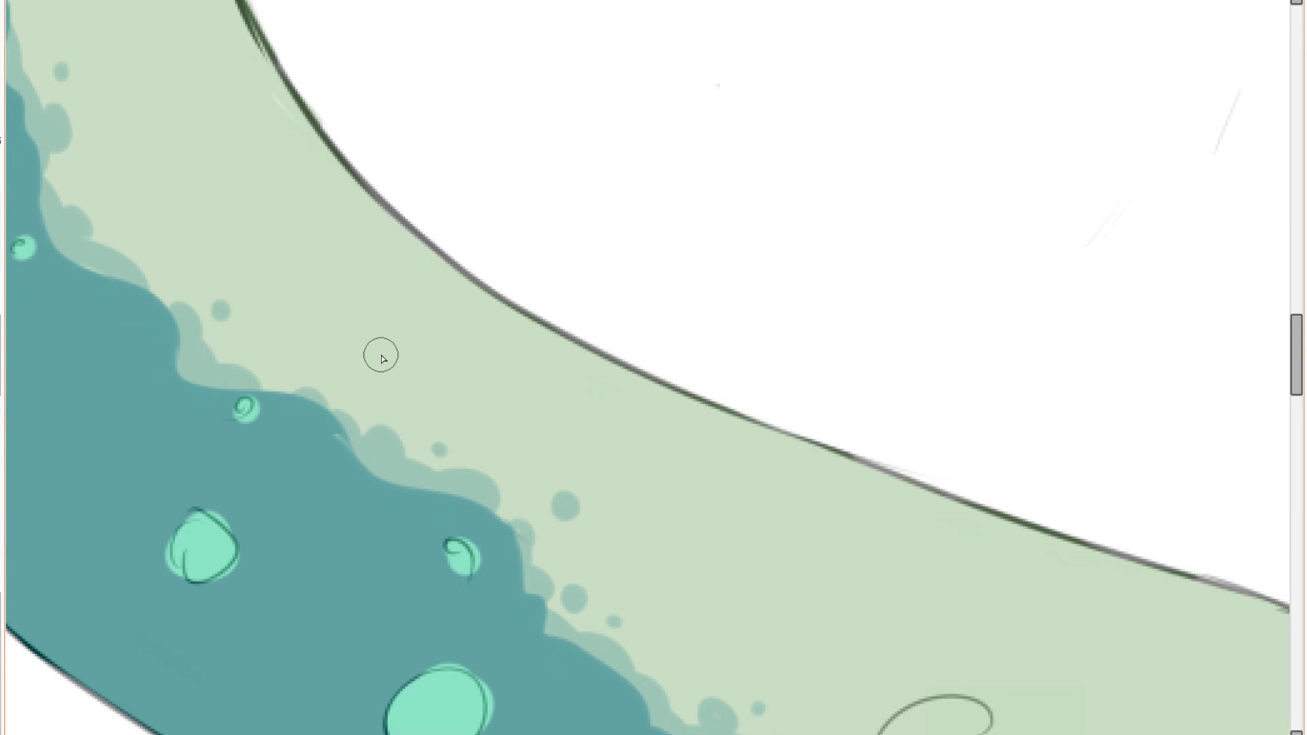
pyautogui.scroll(-5, 381, 355)
pyautogui.scroll(4, 520, 333)
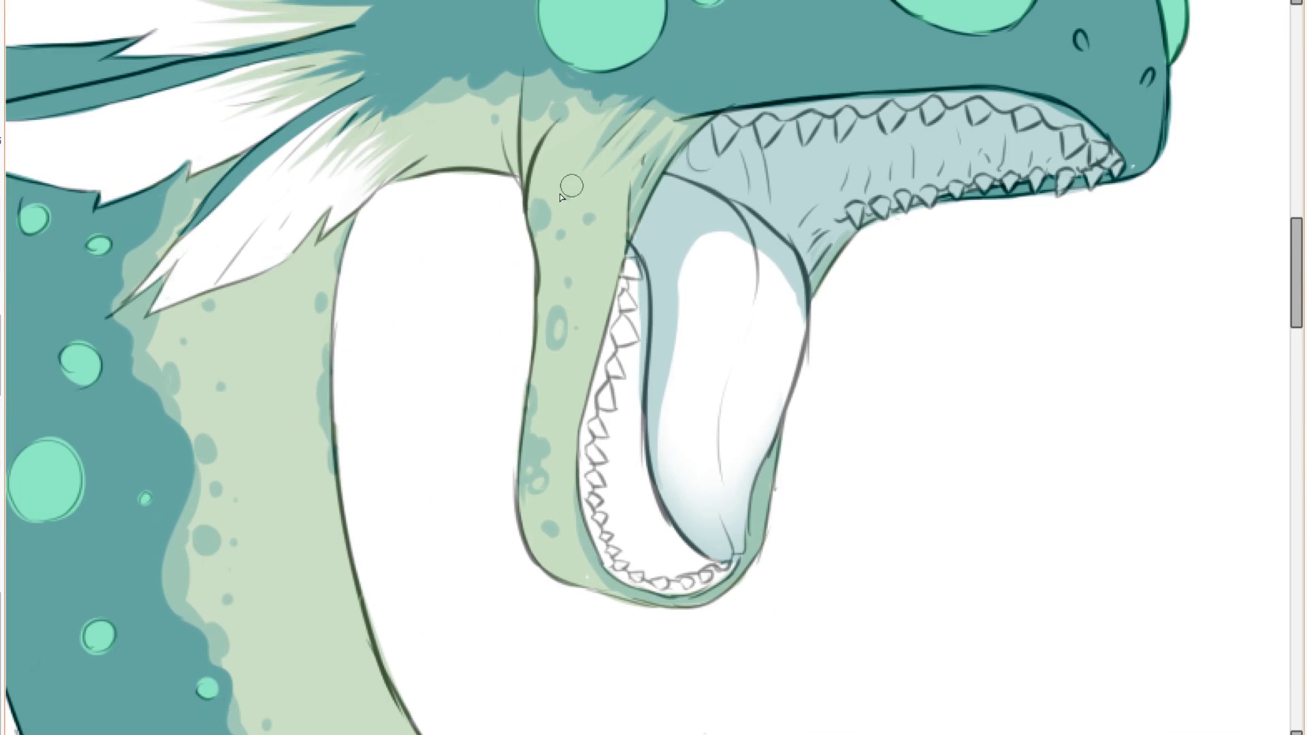
pyautogui.scroll(2, 409, 354)
pyautogui.moveTo(382, 374); pyautogui.dragTo(385, 368)
pyautogui.moveTo(647, 323); pyautogui.dragTo(643, 359)
pyautogui.scroll(-3, 530, 501)
pyautogui.moveTo(571, 433); pyautogui.dragTo(579, 437)
pyautogui.scroll(-3, 692, 442)
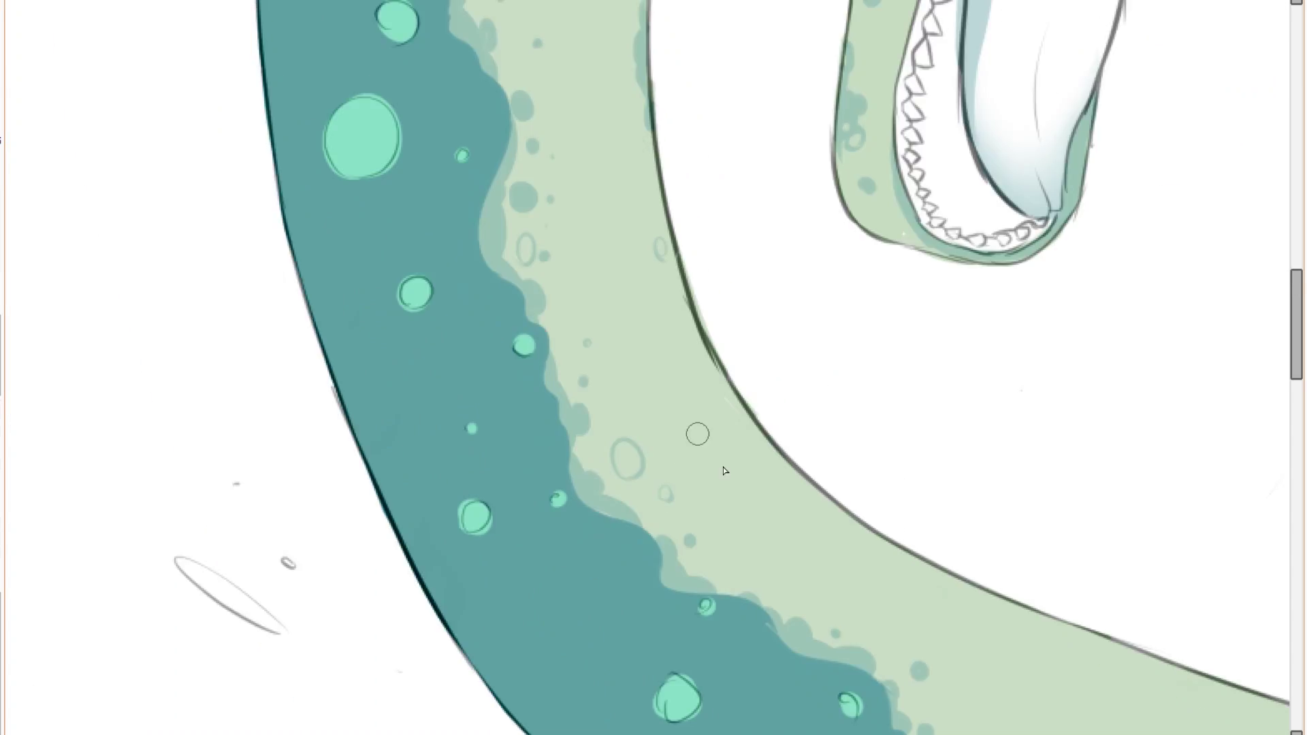
# Add more muted teal rings and dots to the pale underside at the neck's bend, cleaning up their edges with the eraser.
pyautogui.scroll(2, 697, 435)
pyautogui.moveTo(636, 346); pyautogui.dragTo(640, 348)
pyautogui.scroll(-2, 662, 329)
pyautogui.scroll(2, 817, 476)
pyautogui.moveTo(721, 446); pyautogui.dragTo(713, 449)
pyautogui.moveTo(823, 529); pyautogui.dragTo(714, 427)
pyautogui.moveTo(759, 470)
pyautogui.mouseDown()
pyautogui.moveTo(757, 481)
pyautogui.moveTo(783, 482)
pyautogui.mouseUp()
pyautogui.press('e')
pyautogui.moveTo(827, 510); pyautogui.dragTo(724, 440)
pyautogui.click(733, 446)
pyautogui.moveTo(821, 470); pyautogui.dragTo(828, 467)
# Add muted teal spots and rings to the pale underside of the lower body and below the cheek.
pyautogui.scroll(-2, 837, 473)
pyautogui.moveTo(1188, 473)
pyautogui.mouseDown()
pyautogui.moveTo(844, 493)
pyautogui.moveTo(898, 452)
pyautogui.mouseUp()
pyautogui.scroll(2, 850, 496)
pyautogui.click(967, 505)
pyautogui.click(1002, 547)
pyautogui.scroll(-3, 974, 471)
pyautogui.scroll(4, 463, 428)
pyautogui.moveTo(613, 157)
pyautogui.mouseDown()
pyautogui.moveTo(463, 433)
pyautogui.moveTo(511, 455)
pyautogui.mouseUp()
pyautogui.scroll(-2, 570, 409)
pyautogui.scroll(3, 683, 409)
# Paint small pale green spots on the teal hide along the upper neck's colour border and undo the last stroke.
pyautogui.scroll(-5, 764, 264)
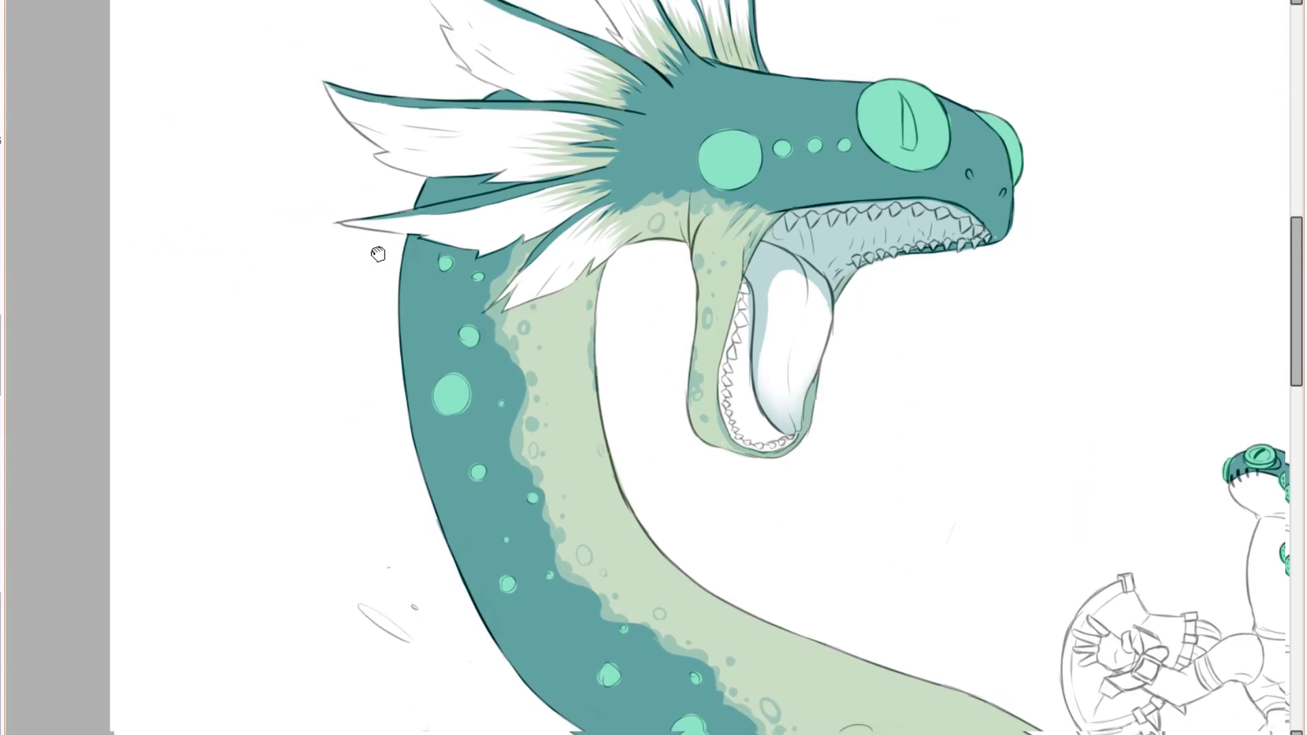
pyautogui.scroll(4, 664, 305)
pyautogui.scroll(3, 572, 297)
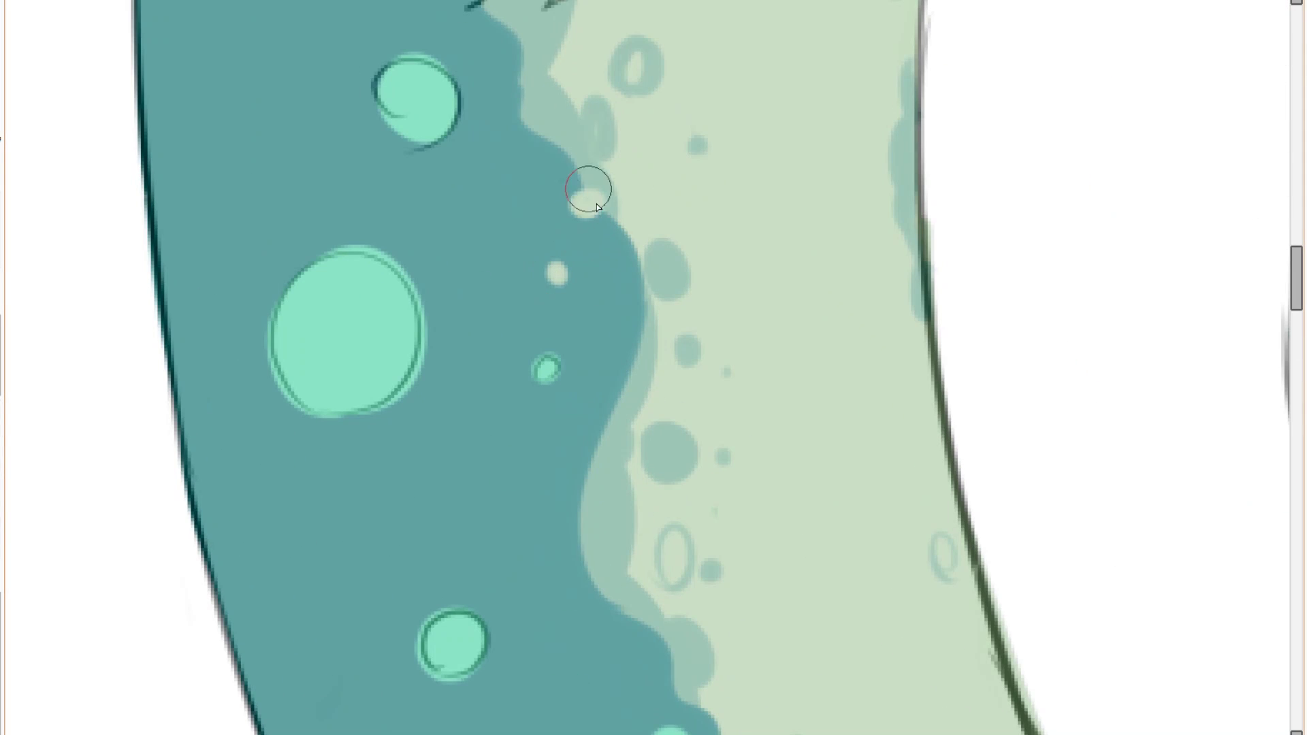
pyautogui.hotkey('ctrl', 'z')
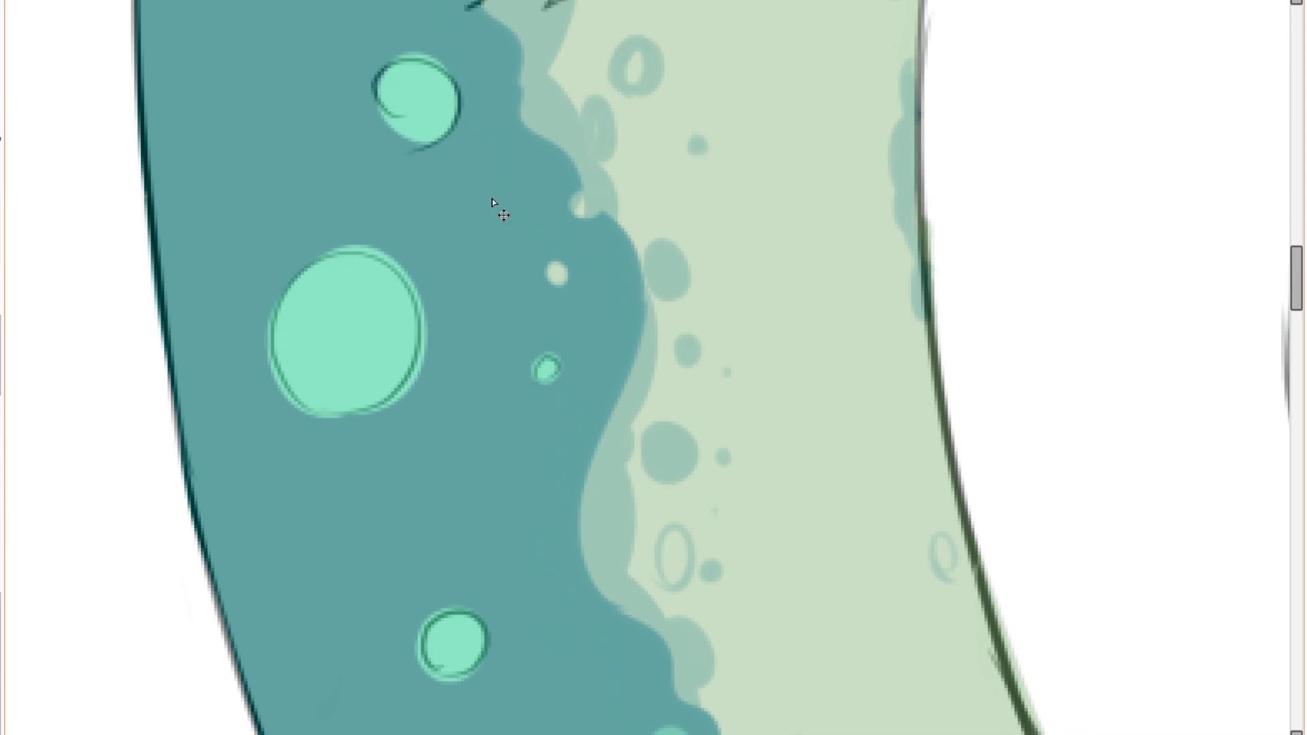
# Paint pale green spots and rings on the teal hide along the colour border of the middle neck.
pyautogui.scroll(-4, 495, 204)
pyautogui.scroll(5, 555, 257)
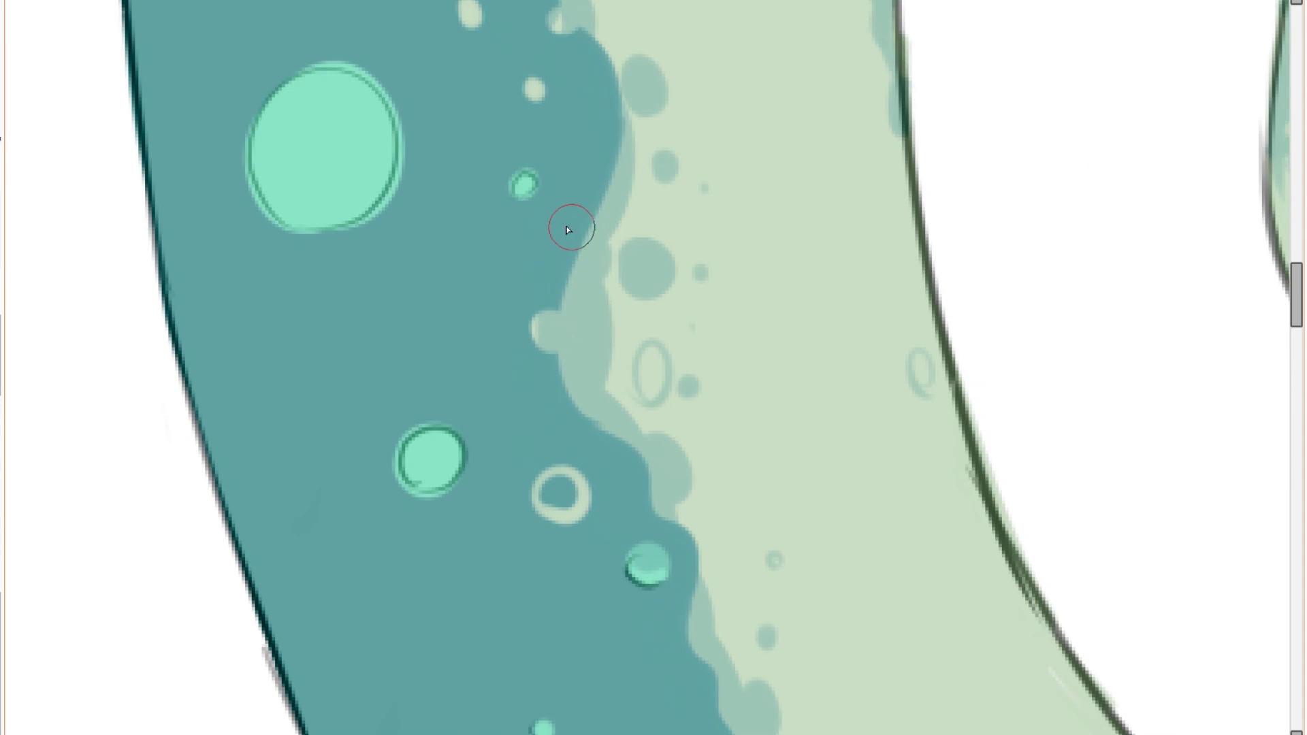
pyautogui.click(591, 189)
pyautogui.scroll(-5, 606, 239)
pyautogui.moveTo(595, 349); pyautogui.dragTo(599, 393)
pyautogui.scroll(-1, 608, 293)
pyautogui.moveTo(683, 399); pyautogui.dragTo(579, 211)
pyautogui.moveTo(613, 289); pyautogui.dragTo(621, 339)
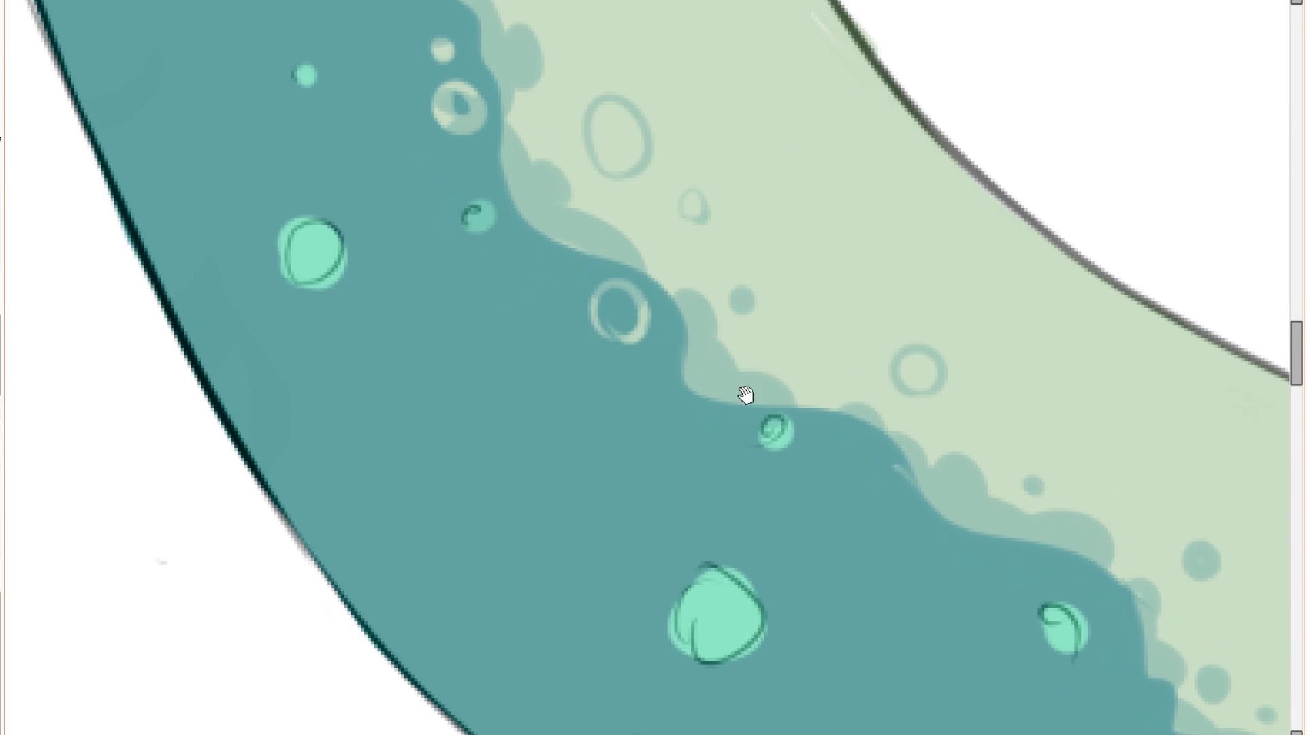
# Continue the pale green spots on the teal hide around the neck's lower bend.
pyautogui.moveTo(729, 333); pyautogui.dragTo(569, 239)
pyautogui.click(706, 379)
pyautogui.moveTo(750, 487); pyautogui.dragTo(756, 466)
pyautogui.scroll(-3, 735, 422)
pyautogui.scroll(3, 693, 377)
pyautogui.click(627, 354)
pyautogui.scroll(-1, 651, 359)
# Dot pale green spots and a small ring onto the narrowing teal hide near the body's base.
pyautogui.moveTo(953, 647); pyautogui.dragTo(558, 381)
pyautogui.click(556, 377)
pyautogui.click(528, 362)
pyautogui.click(615, 435)
pyautogui.moveTo(865, 592); pyautogui.dragTo(501, 385)
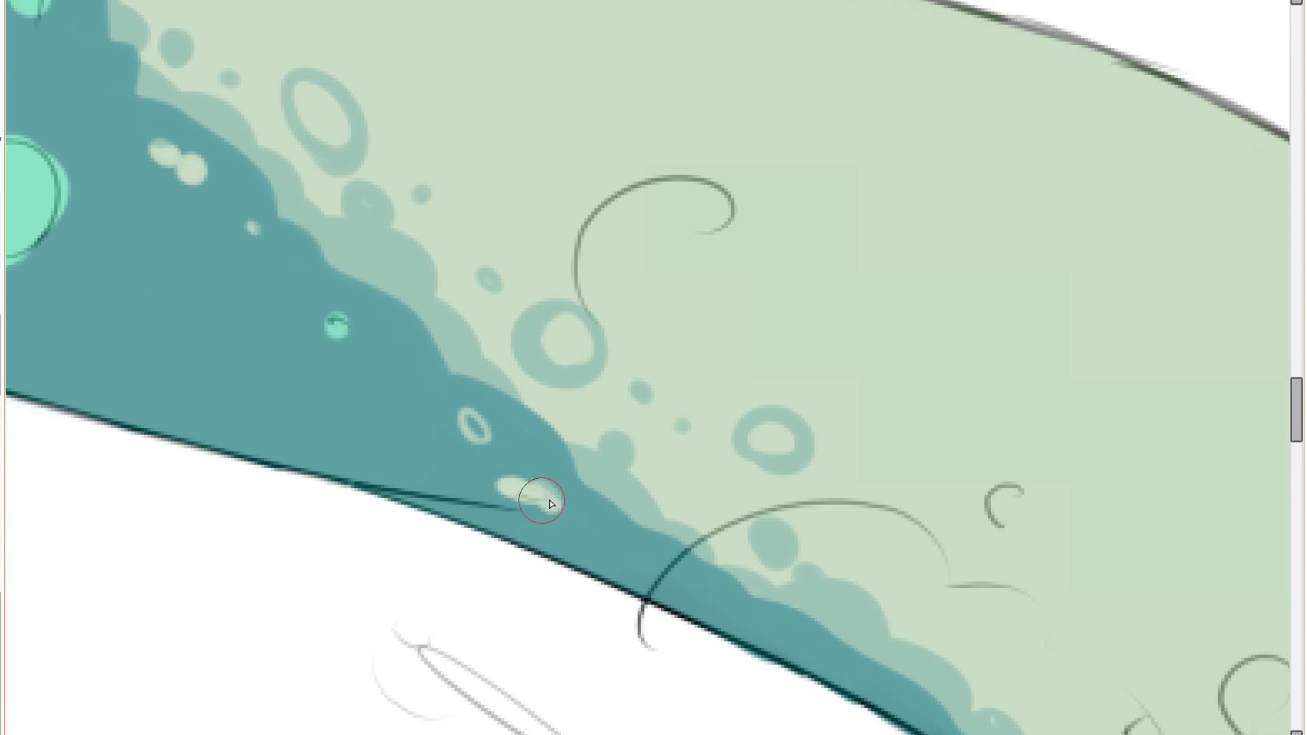
# Undo the last stroke and add pale green spots on the teal hide below the large cheek spot.
pyautogui.scroll(-5, 542, 501)
pyautogui.scroll(6, 512, 324)
pyautogui.hotkey('ctrl', 'z')
pyautogui.click(776, 357)
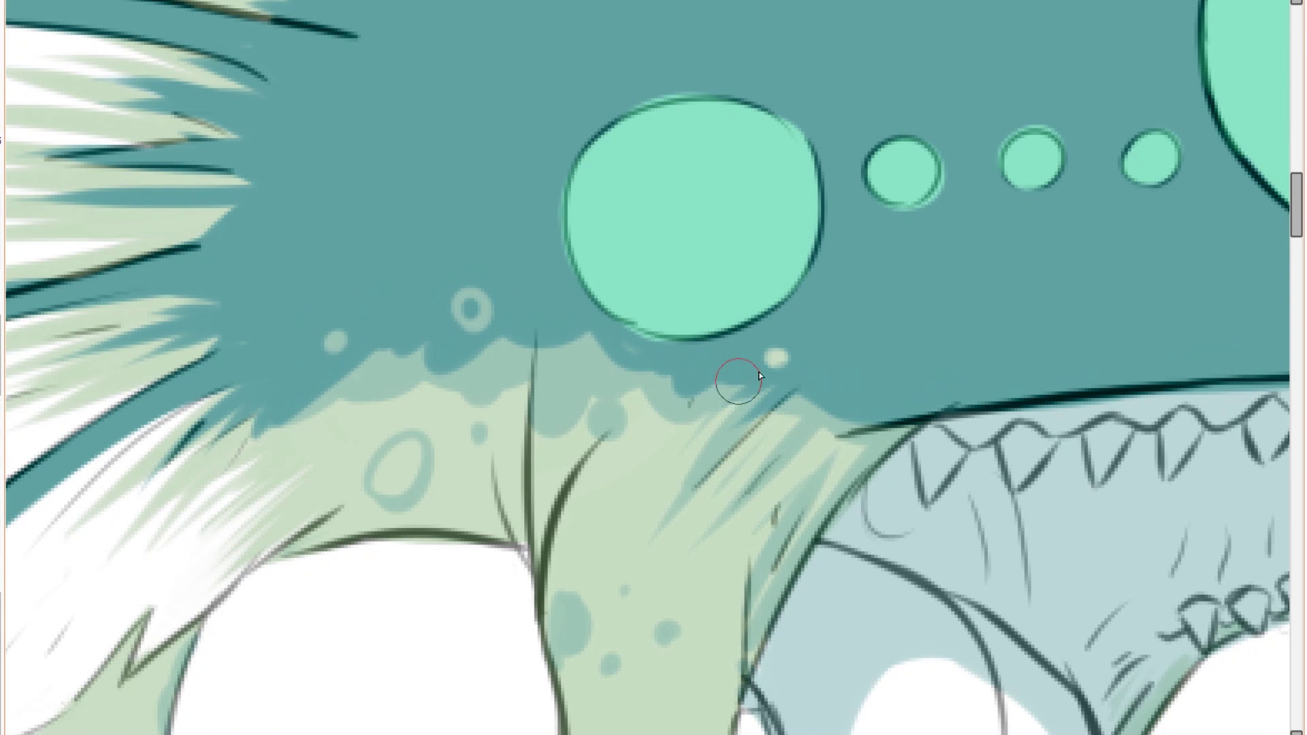
# Tone down the pale green spots along the neck's colour border so they blend into the teal hide.
pyautogui.scroll(-5, 656, 349)
pyautogui.scroll(5, 664, 339)
pyautogui.moveTo(685, 663); pyautogui.dragTo(643, 463)
pyautogui.scroll(-3, 642, 463)
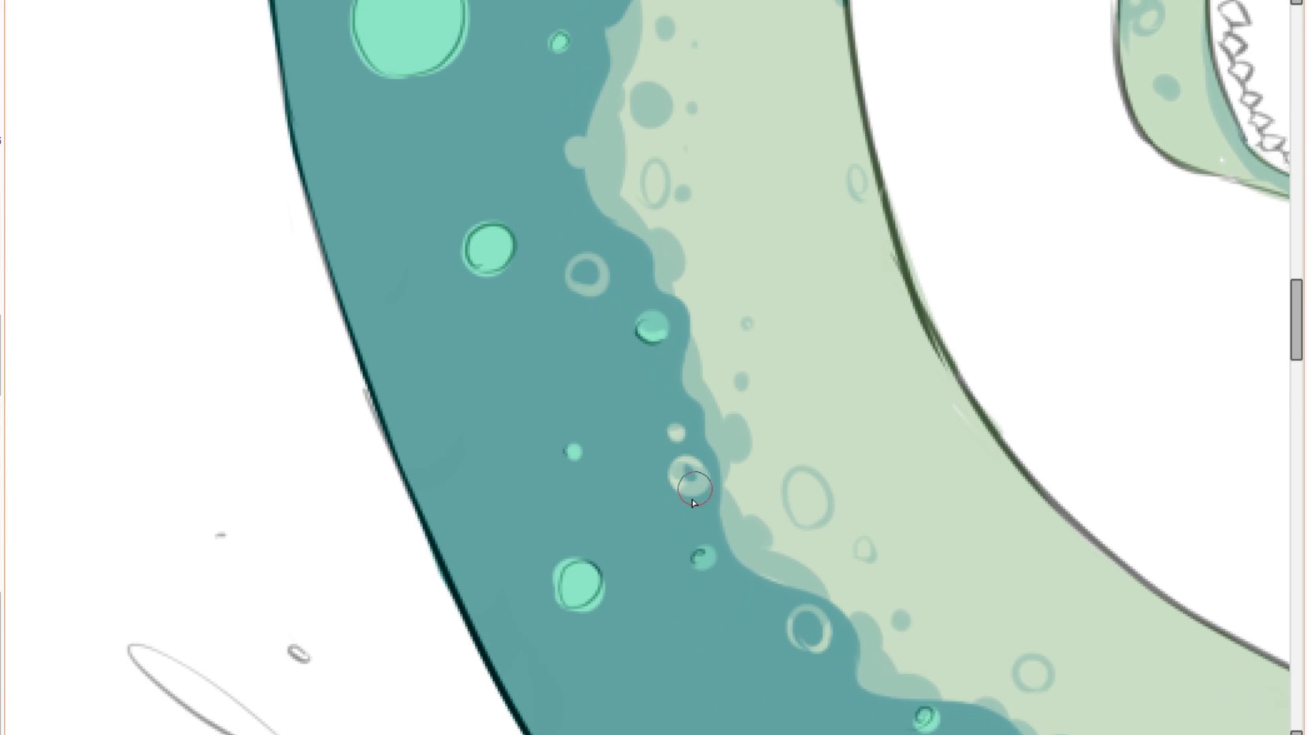
pyautogui.scroll(3, 658, 353)
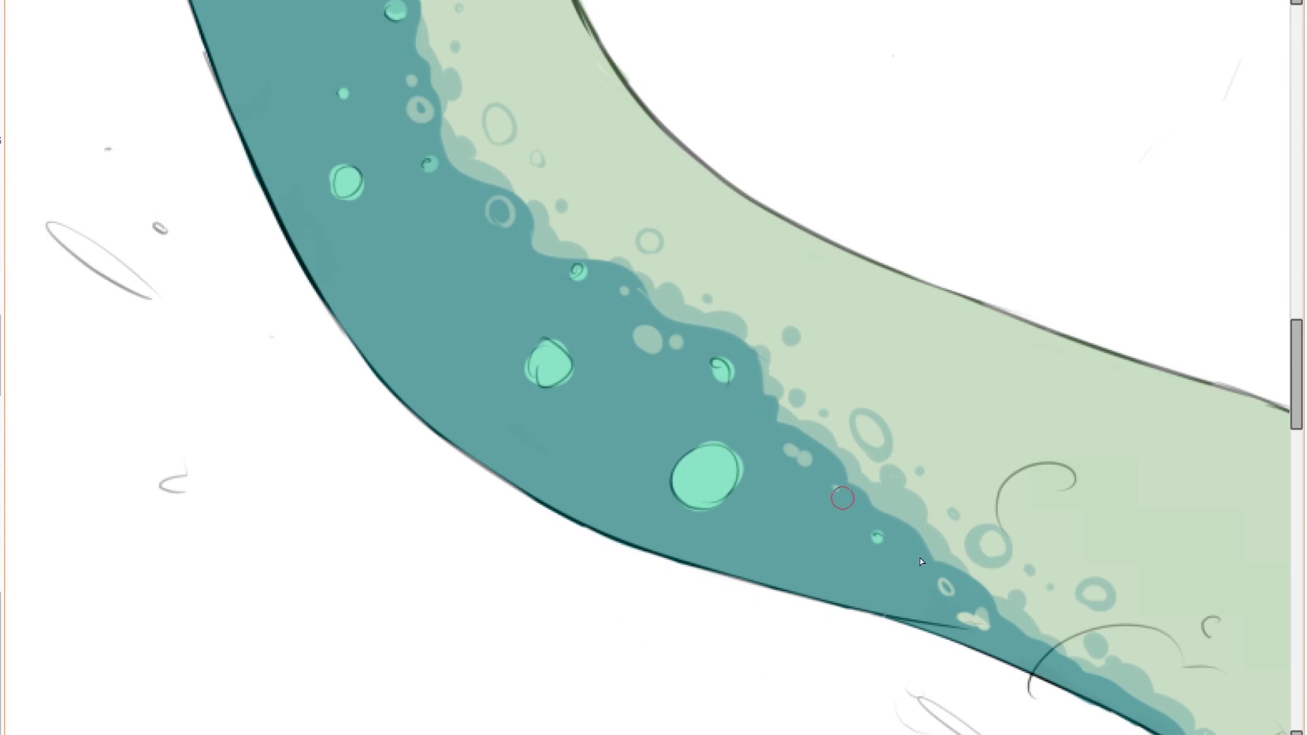
pyautogui.scroll(-3, 814, 382)
# Shade the near eye with a soft dark green iris around the slit pupil and a dark rim along its lower edge.
pyautogui.scroll(5, 753, 415)
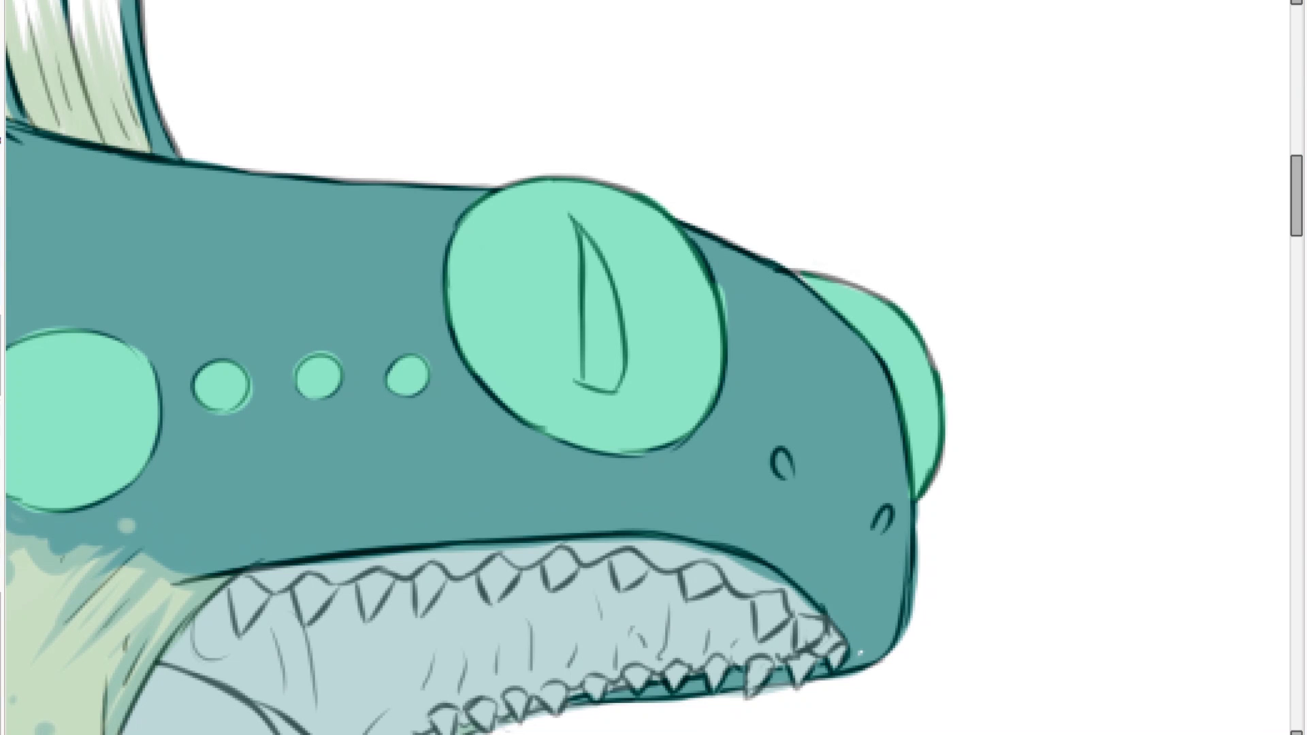
pyautogui.moveTo(613, 292)
pyautogui.mouseDown()
pyautogui.moveTo(599, 334)
pyautogui.moveTo(612, 264)
pyautogui.moveTo(603, 284)
pyautogui.moveTo(449, 353)
pyautogui.moveTo(556, 335)
pyautogui.mouseUp()
pyautogui.moveTo(648, 368); pyautogui.dragTo(452, 432)
pyautogui.moveTo(370, 312)
pyautogui.mouseDown()
pyautogui.moveTo(528, 484)
pyautogui.moveTo(594, 470)
pyautogui.mouseUp()
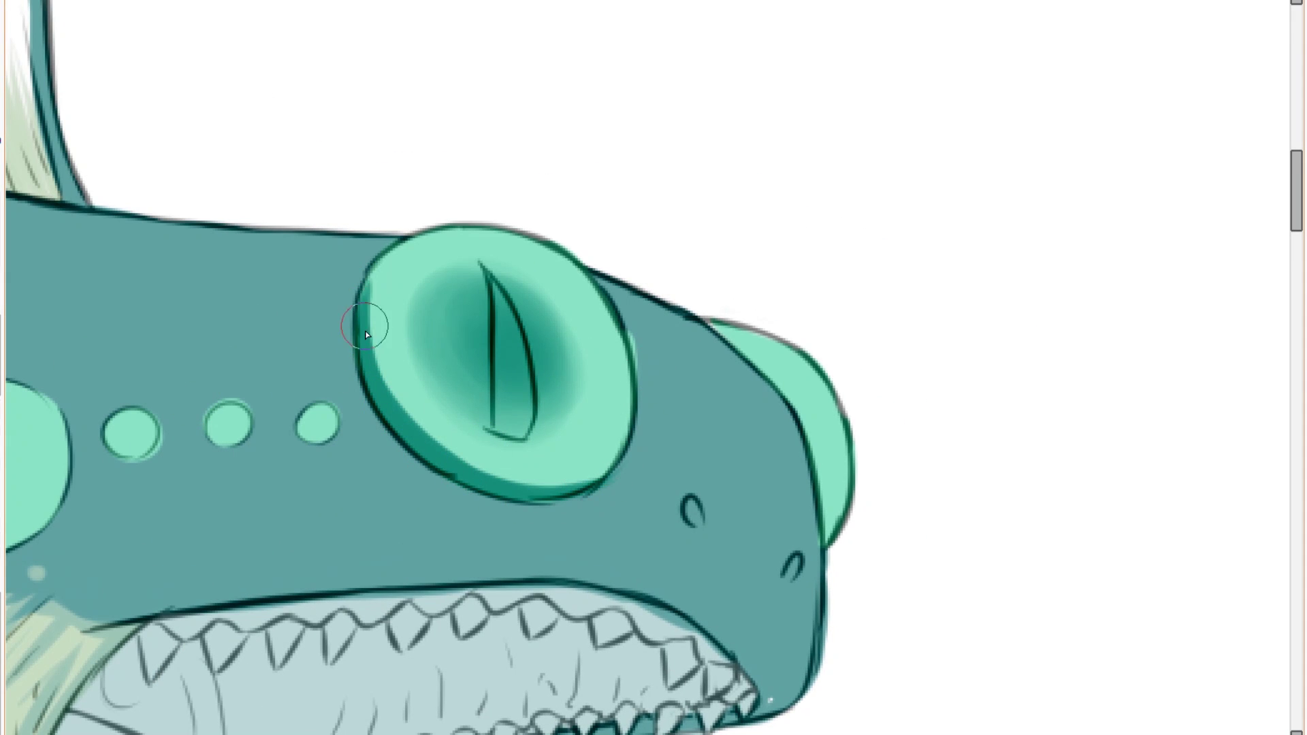
# Paint a mid-green tone across the near eye, leaving a light crescent along its upper and front edge.
pyautogui.moveTo(389, 402); pyautogui.dragTo(373, 349)
pyautogui.moveTo(382, 274); pyautogui.dragTo(563, 382)
pyautogui.moveTo(408, 255)
pyautogui.mouseDown()
pyautogui.moveTo(538, 324)
pyautogui.moveTo(590, 446)
pyautogui.moveTo(404, 426)
pyautogui.moveTo(428, 327)
pyautogui.mouseUp()
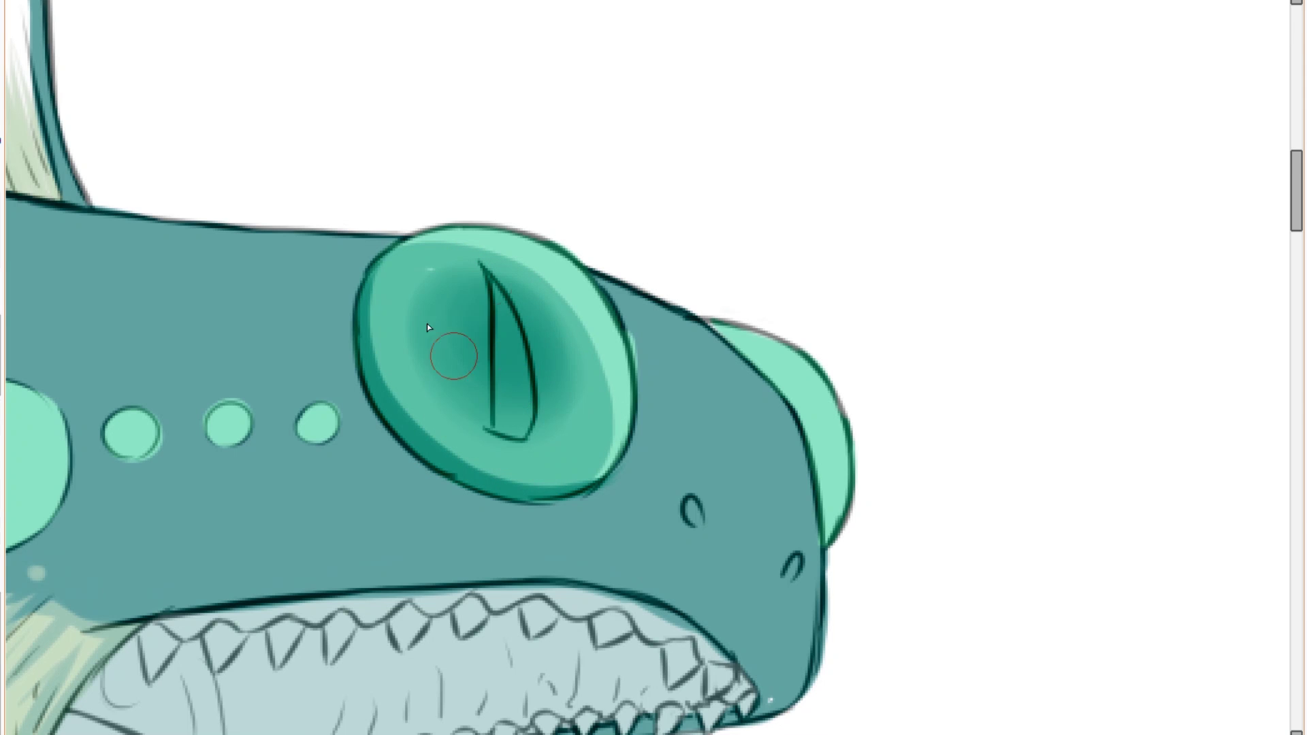
# Paint bright yellow-green highlight dots on both sides of the near eye and one on the far eye.
pyautogui.scroll(-3, 584, 455)
pyautogui.scroll(4, 496, 271)
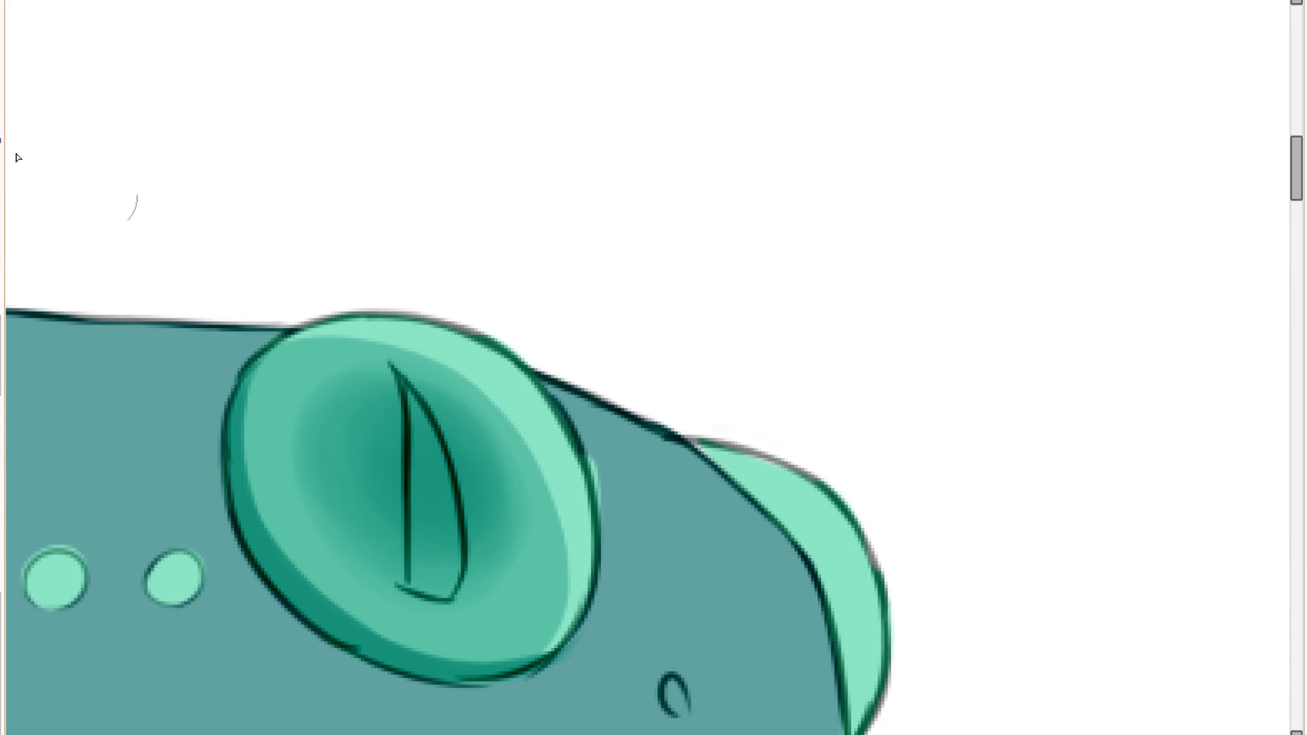
pyautogui.click(470, 379)
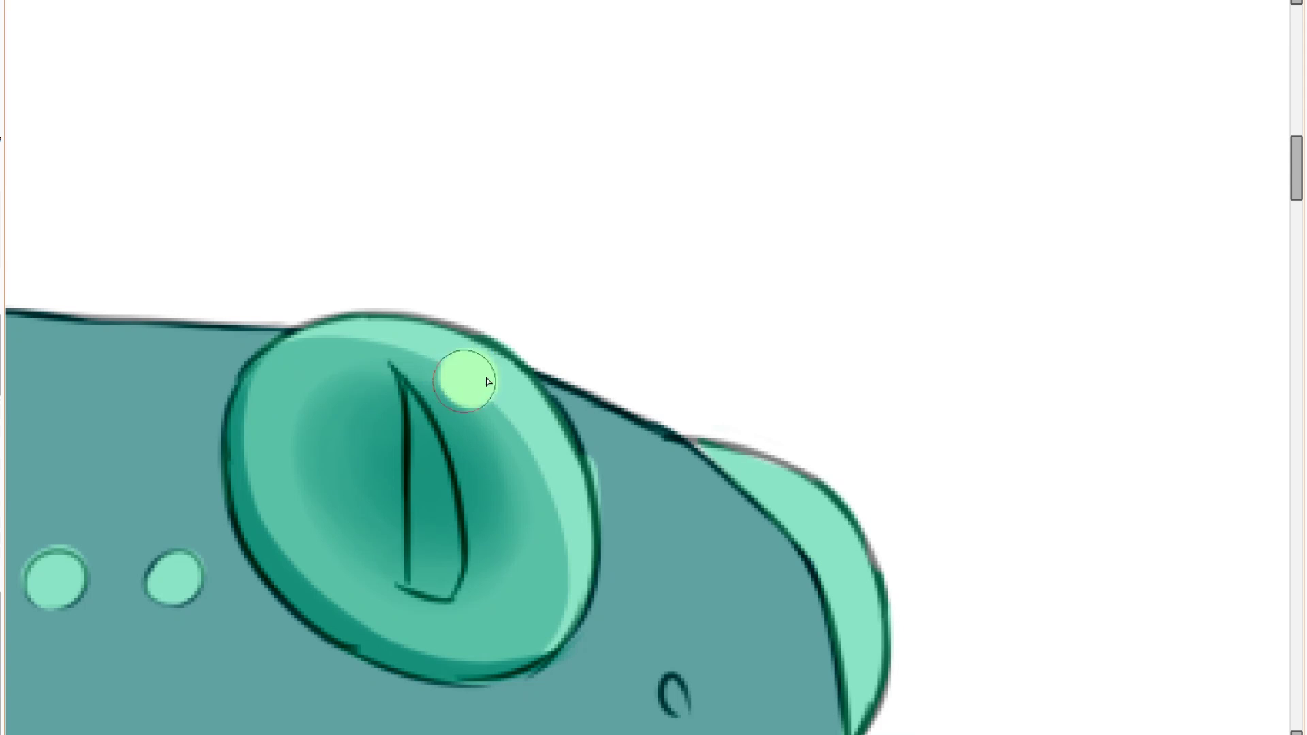
pyautogui.click(527, 422)
pyautogui.scroll(-3, 527, 423)
pyautogui.scroll(3, 393, 371)
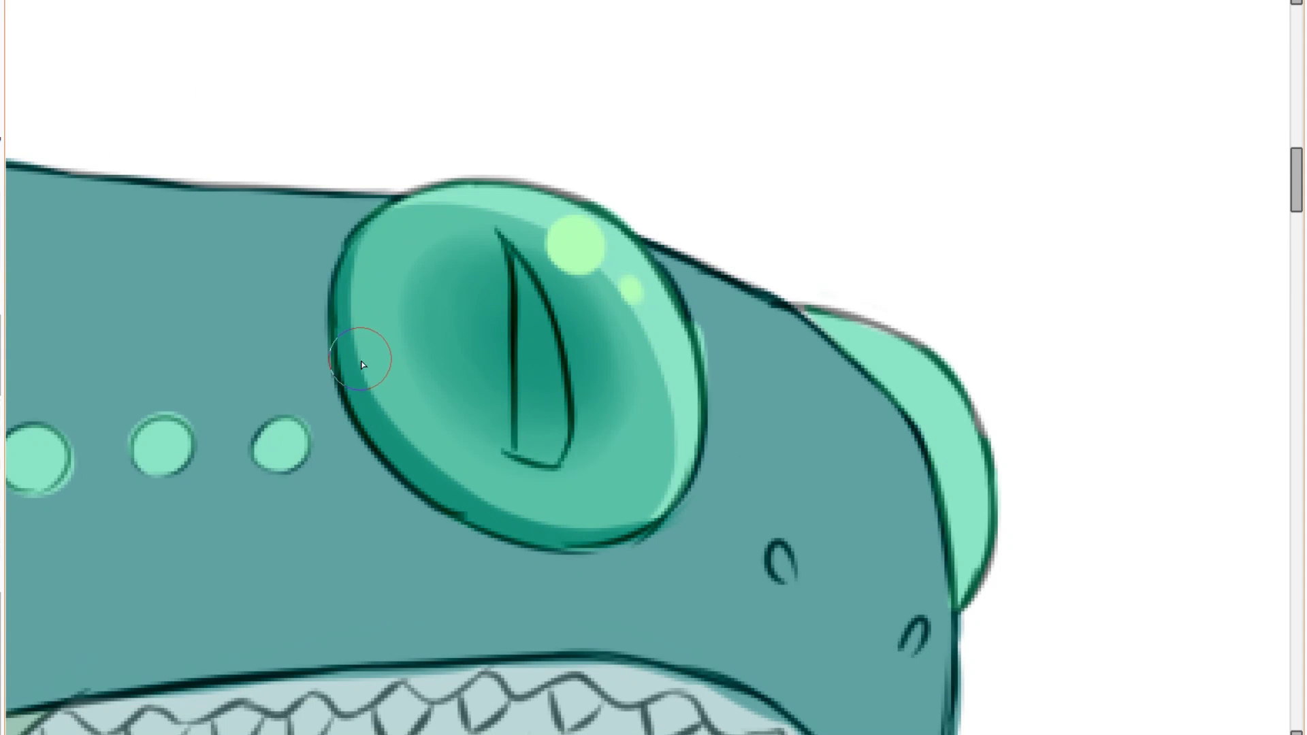
pyautogui.scroll(-3, 398, 431)
pyautogui.scroll(3, 310, 326)
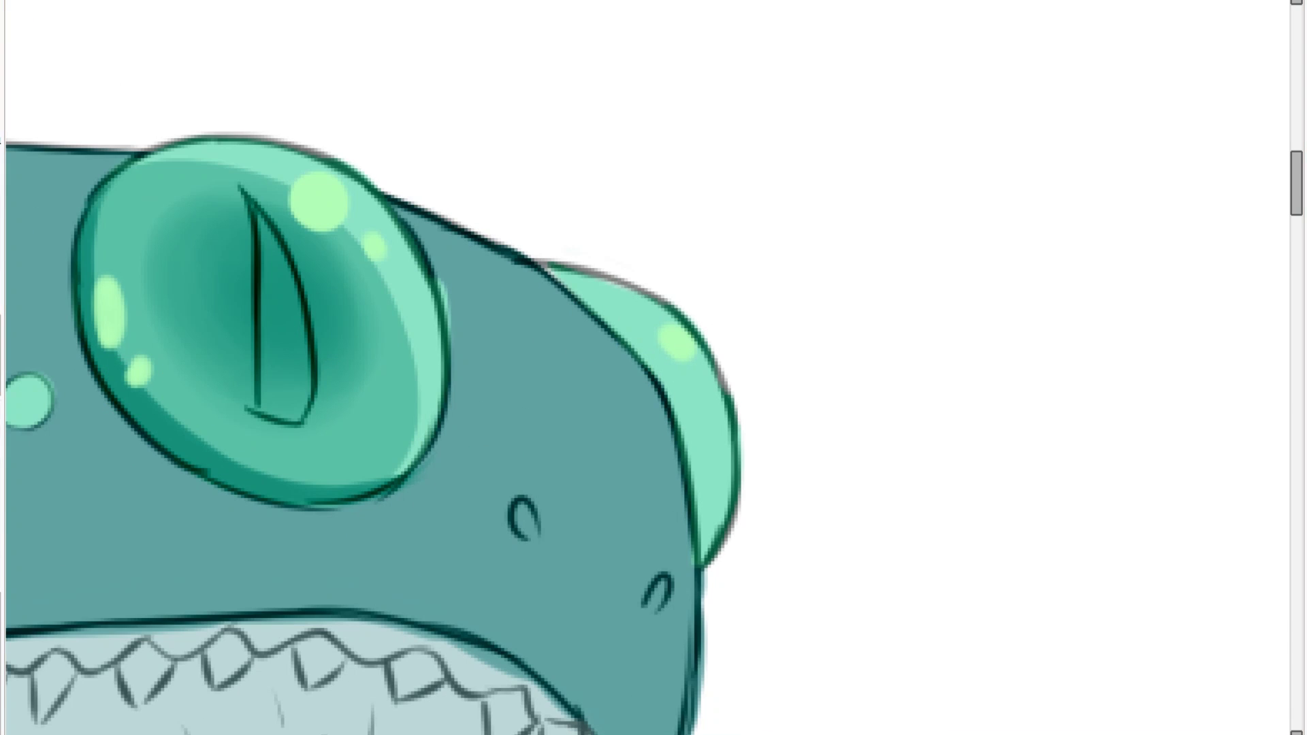
# Shade the far eye with dark and mid green along the head's contour, keeping its outer rim light.
pyautogui.scroll(-3, 341, 382)
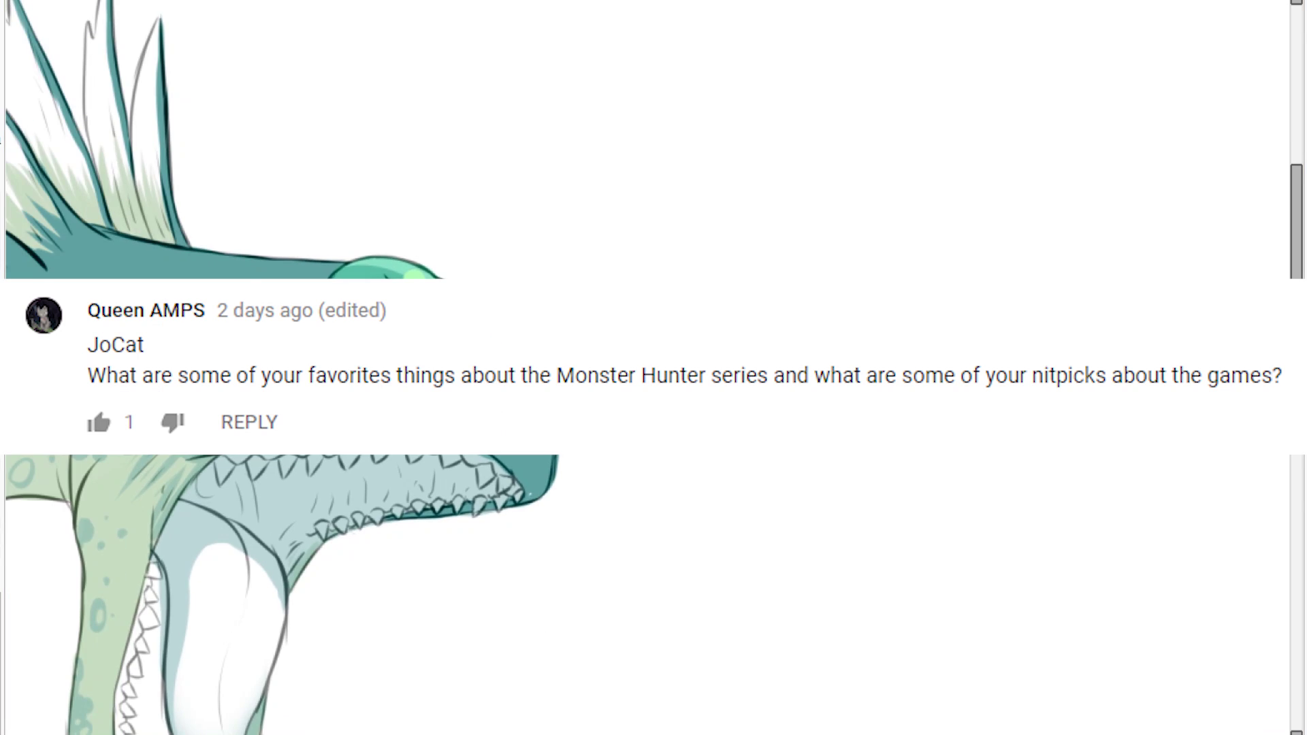
pyautogui.scroll(-3, 517, 477)
pyautogui.scroll(3, 272, 545)
pyautogui.scroll(4, 458, 374)
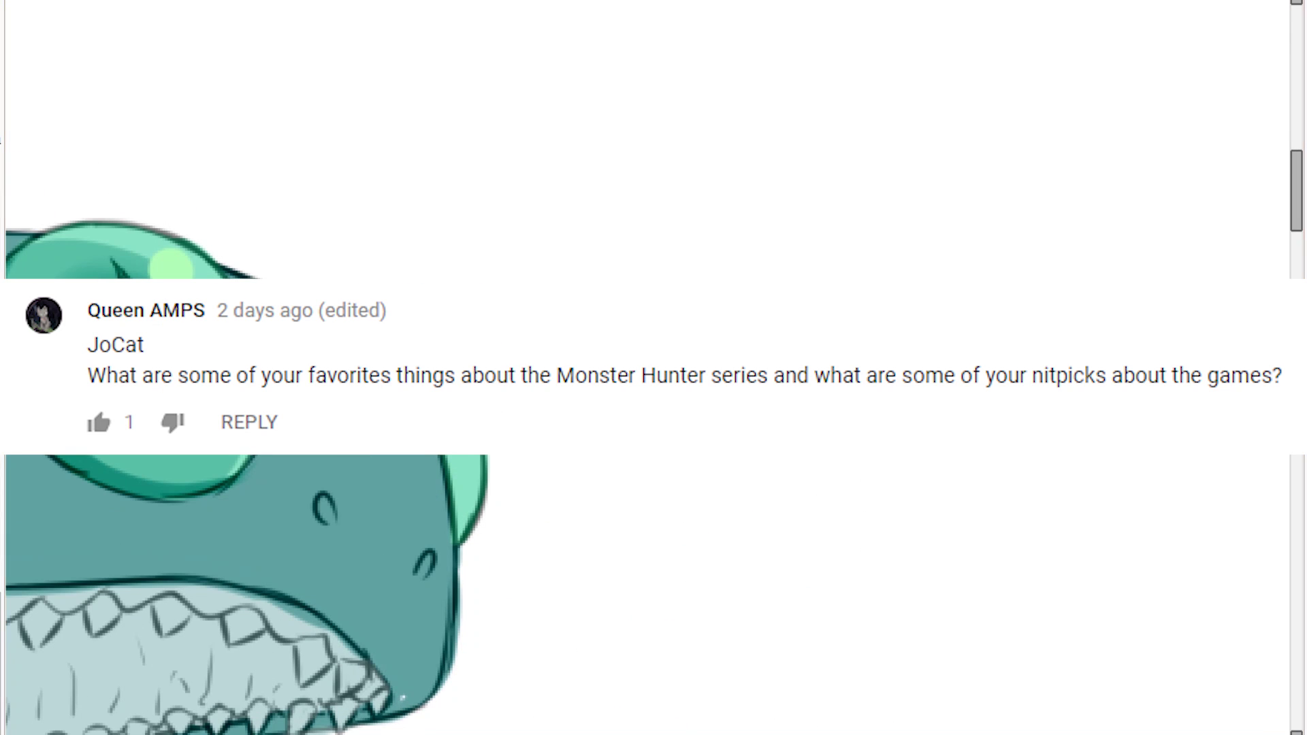
pyautogui.scroll(1, 357, 411)
pyautogui.moveTo(388, 333)
pyautogui.mouseDown()
pyautogui.moveTo(490, 570)
pyautogui.moveTo(430, 354)
pyautogui.mouseUp()
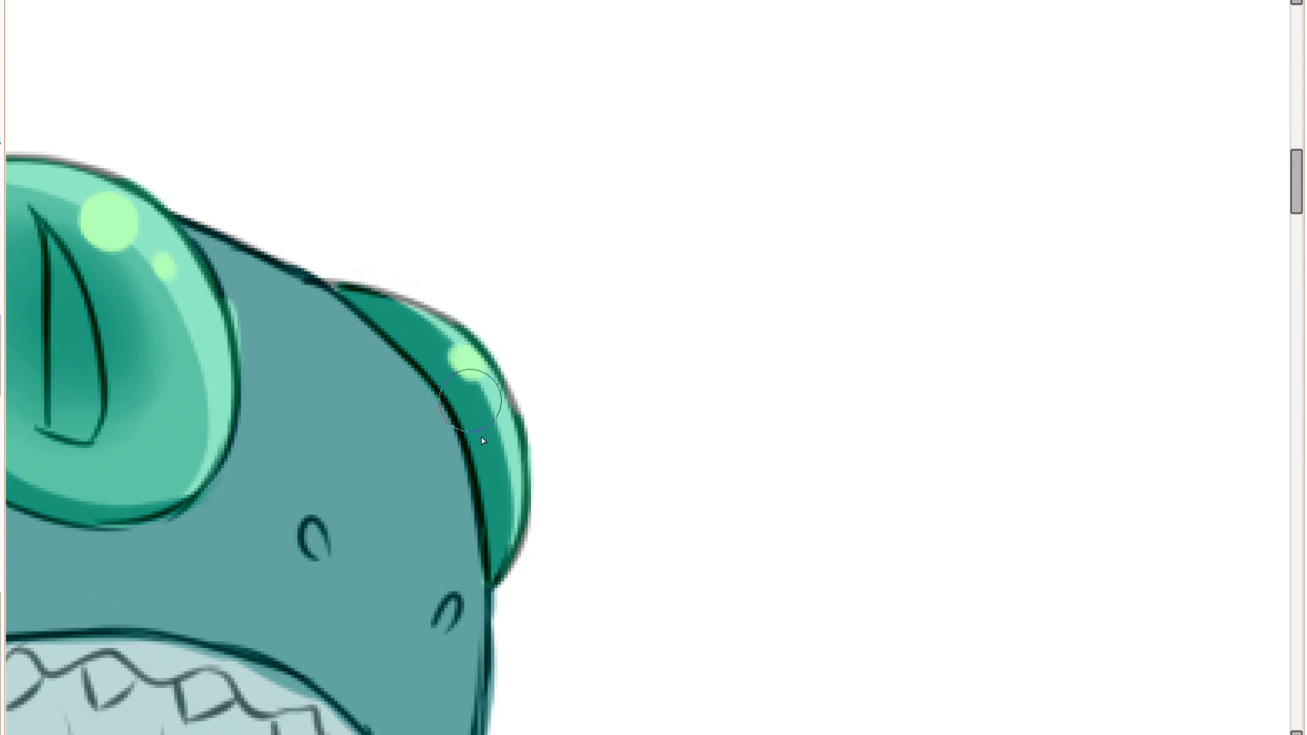
pyautogui.scroll(-3, 434, 350)
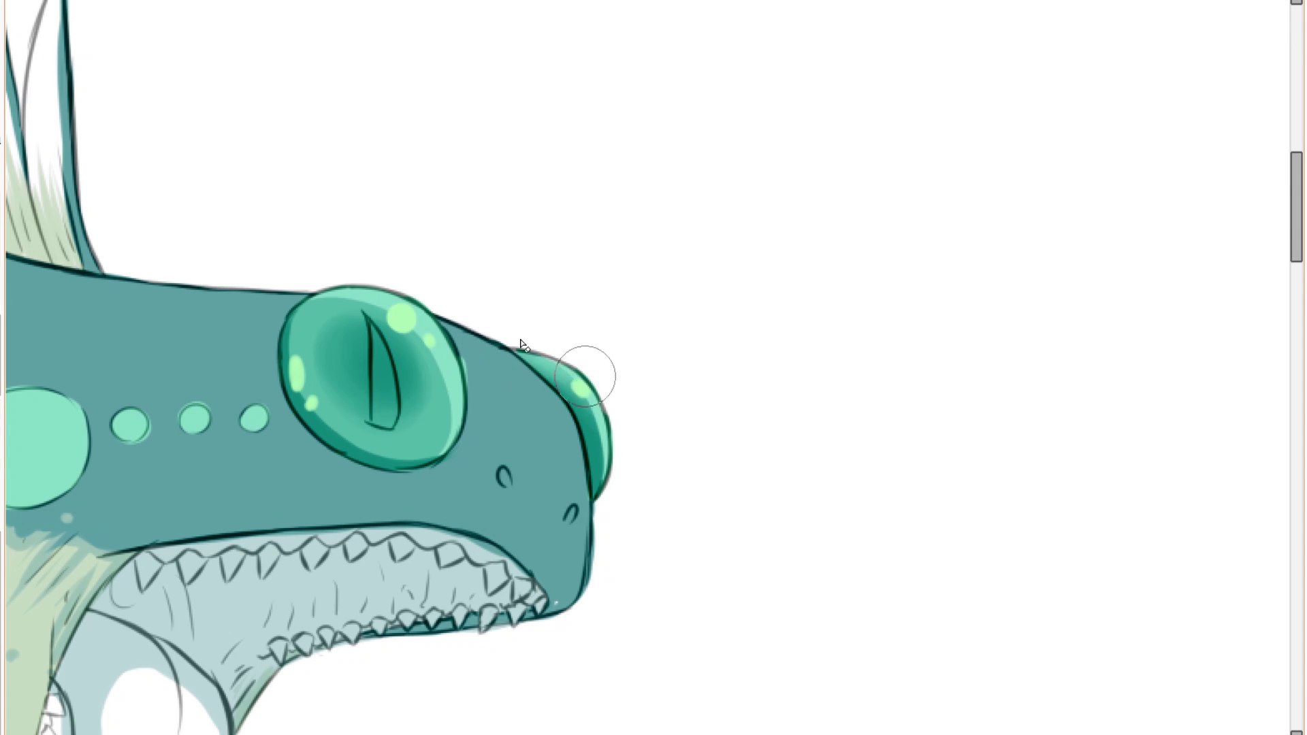
# Fill the near eye's slit pupil with very dark green.
pyautogui.scroll(-3, 644, 191)
pyautogui.scroll(1, 579, 216)
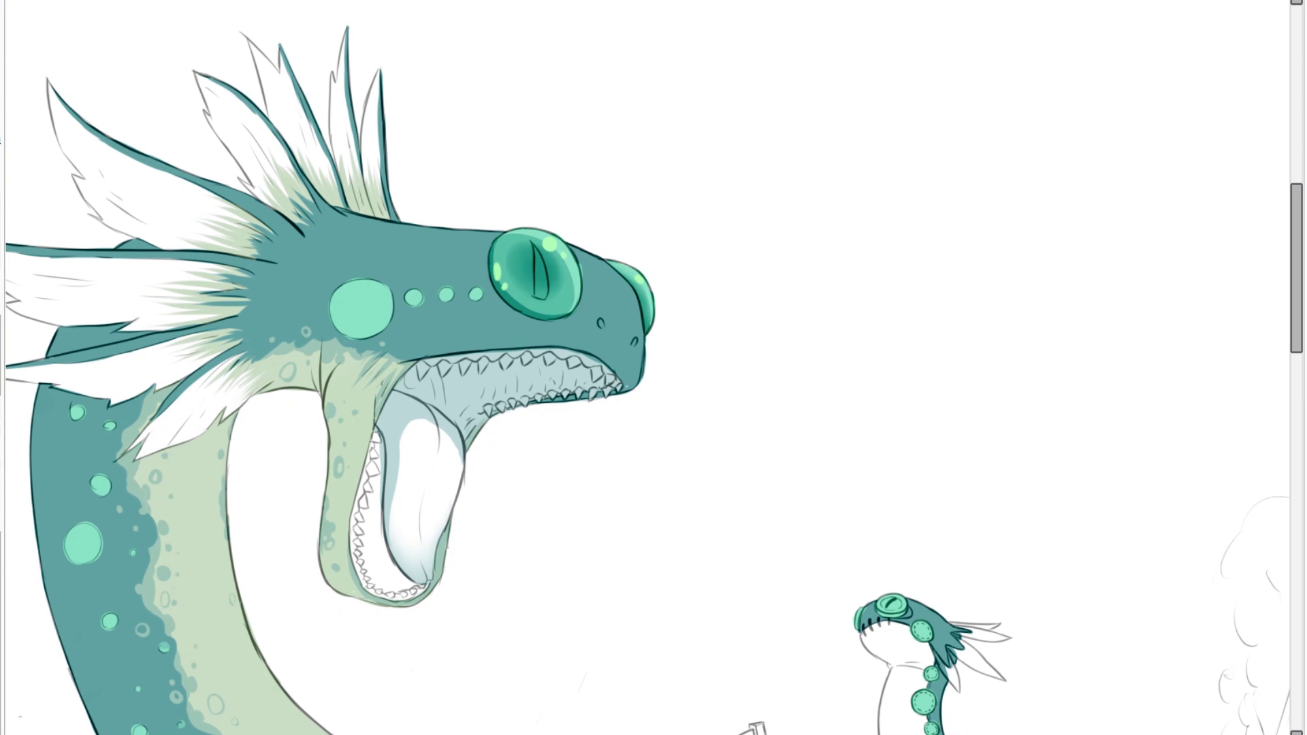
pyautogui.scroll(4, 582, 281)
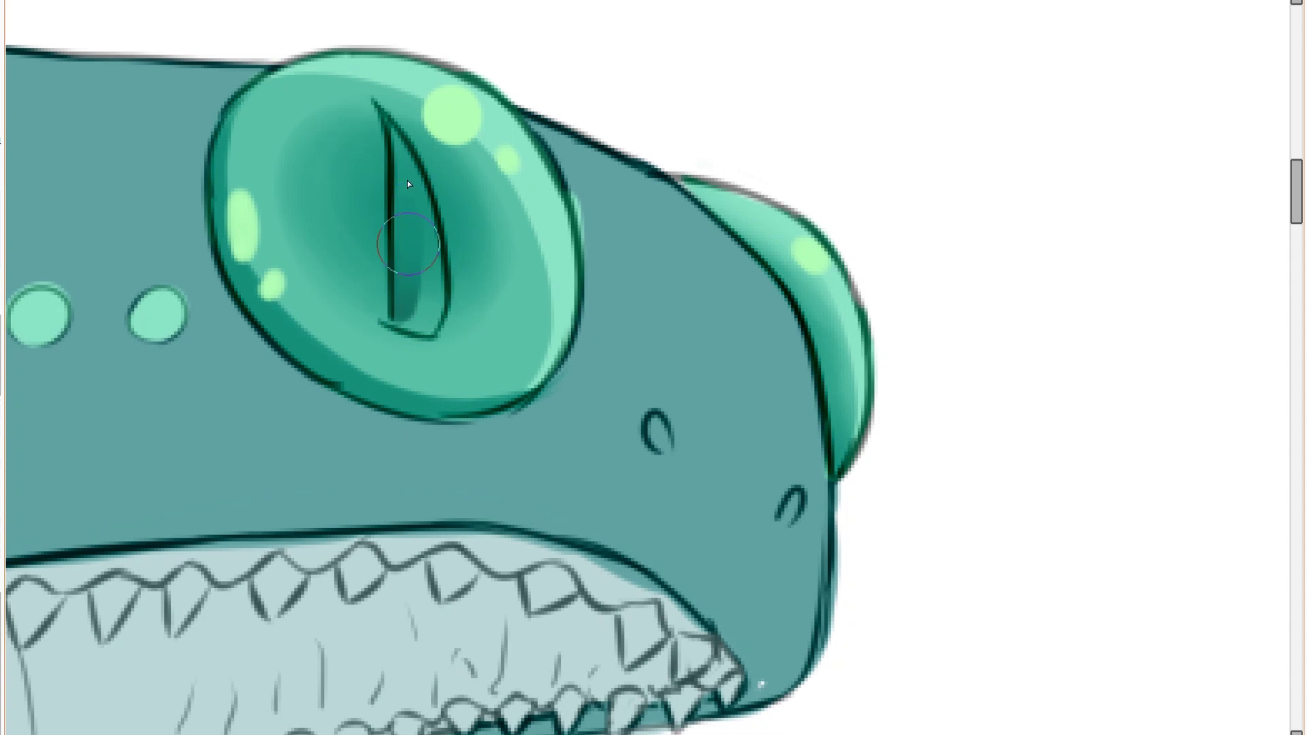
pyautogui.scroll(-4, 438, 198)
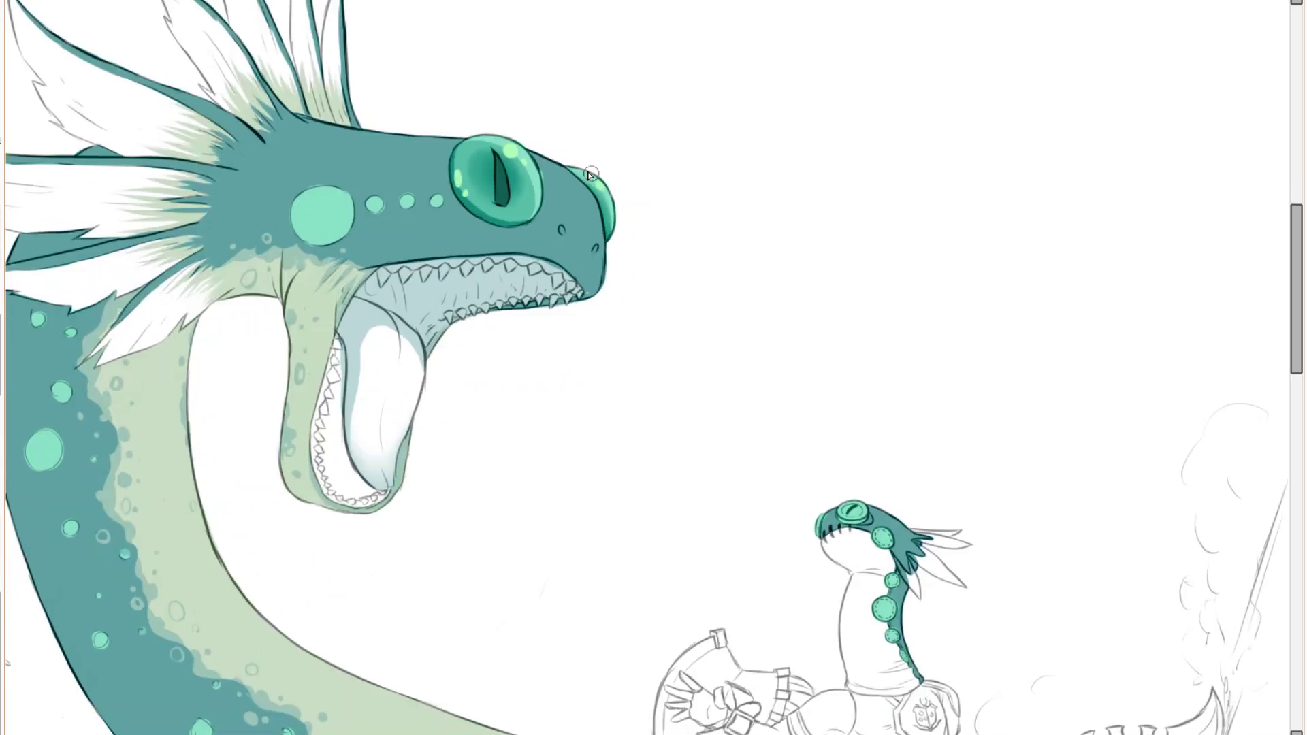
pyautogui.scroll(2, 554, 197)
pyautogui.scroll(2, 554, 197)
pyautogui.scroll(-4, 538, 184)
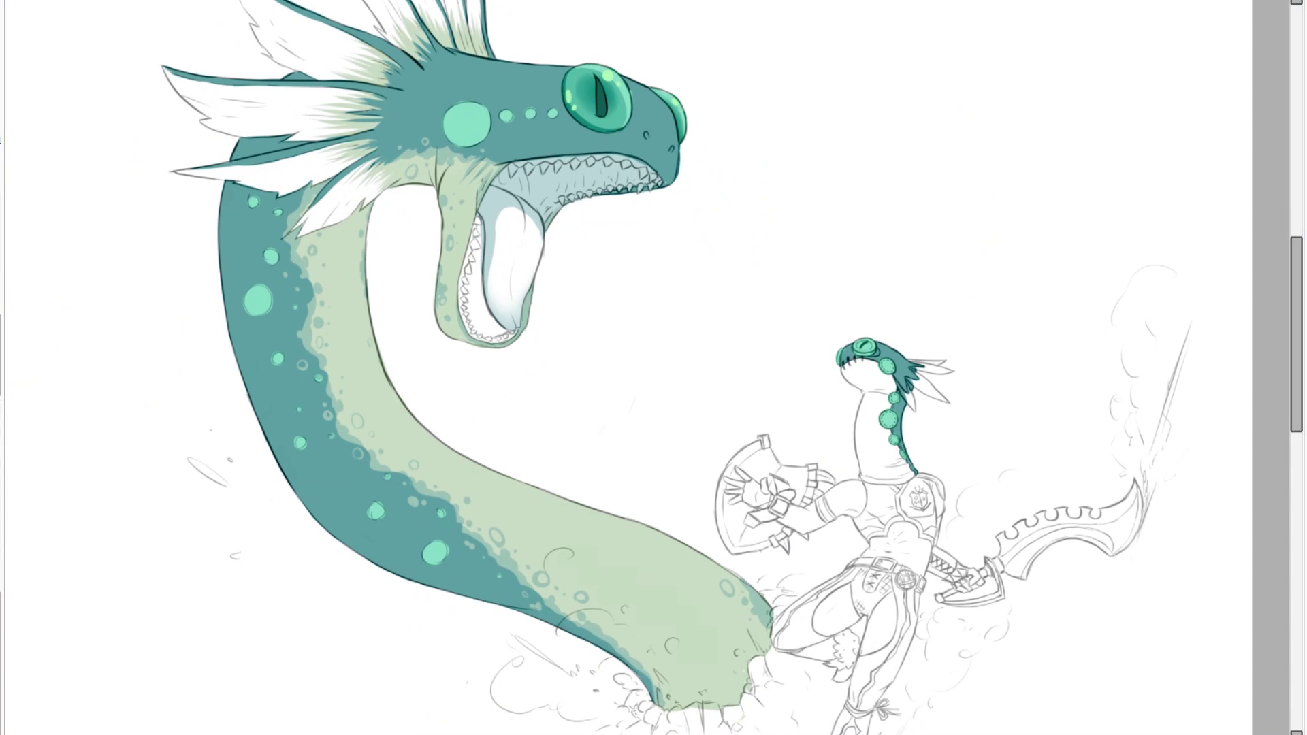
# Shift the mint green of the eyes and large spots toward cyan with the Hue and Saturation adjustment.
pyautogui.hotkey('ctrl', 'u')
pyautogui.moveTo(1057, 323); pyautogui.dragTo(1103, 349)
pyautogui.click(1095, 404)
pyautogui.scroll(-1, 817, 257)
pyautogui.scroll(1, 811, 259)
pyautogui.scroll(-1, 613, 225)
pyautogui.scroll(1, 650, 311)
pyautogui.scroll(-1, 531, 361)
pyautogui.moveTo(523, 364); pyautogui.dragTo(517, 466)
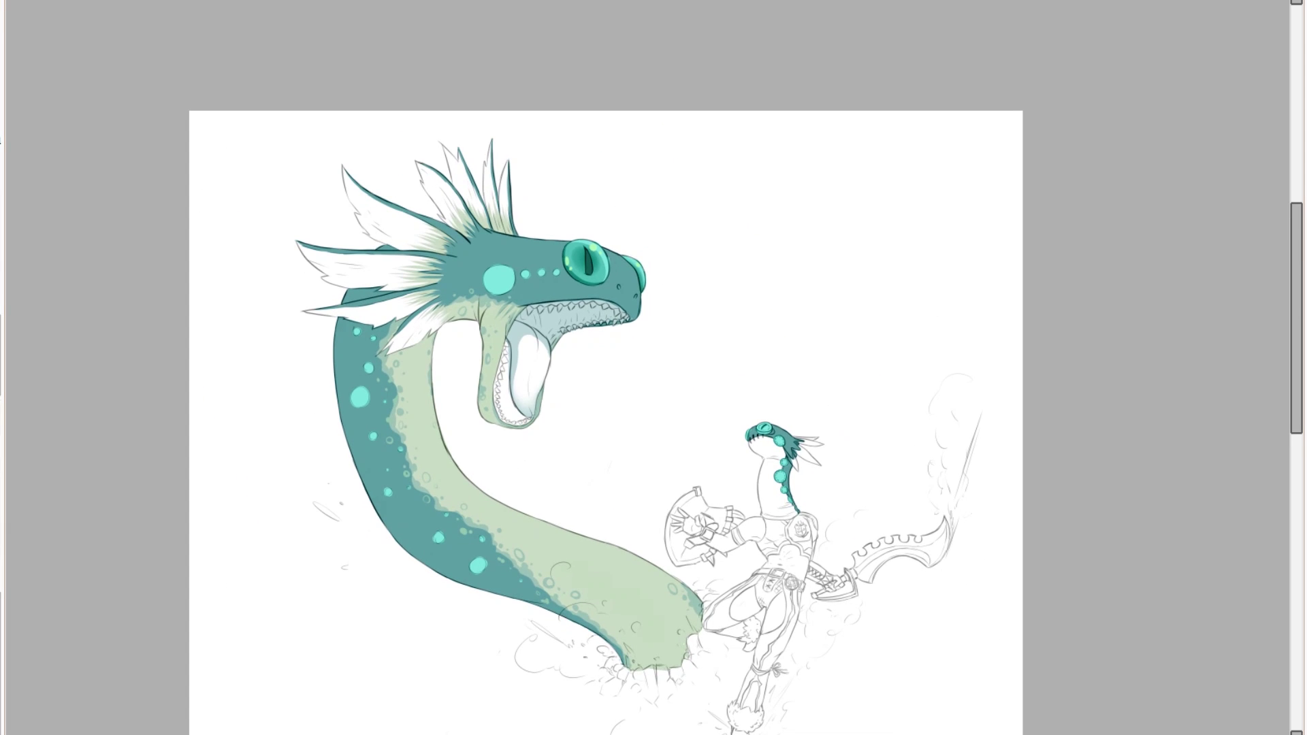
# Brighten the cyan spots with Hue and Saturation, using saturation +100 and a raised luminescence.
pyautogui.moveTo(813, 327); pyautogui.dragTo(754, 328)
pyautogui.scroll(3, 378, 412)
pyautogui.click(1, 361)
pyautogui.click(2, 361)
pyautogui.scroll(-1, 427, 273)
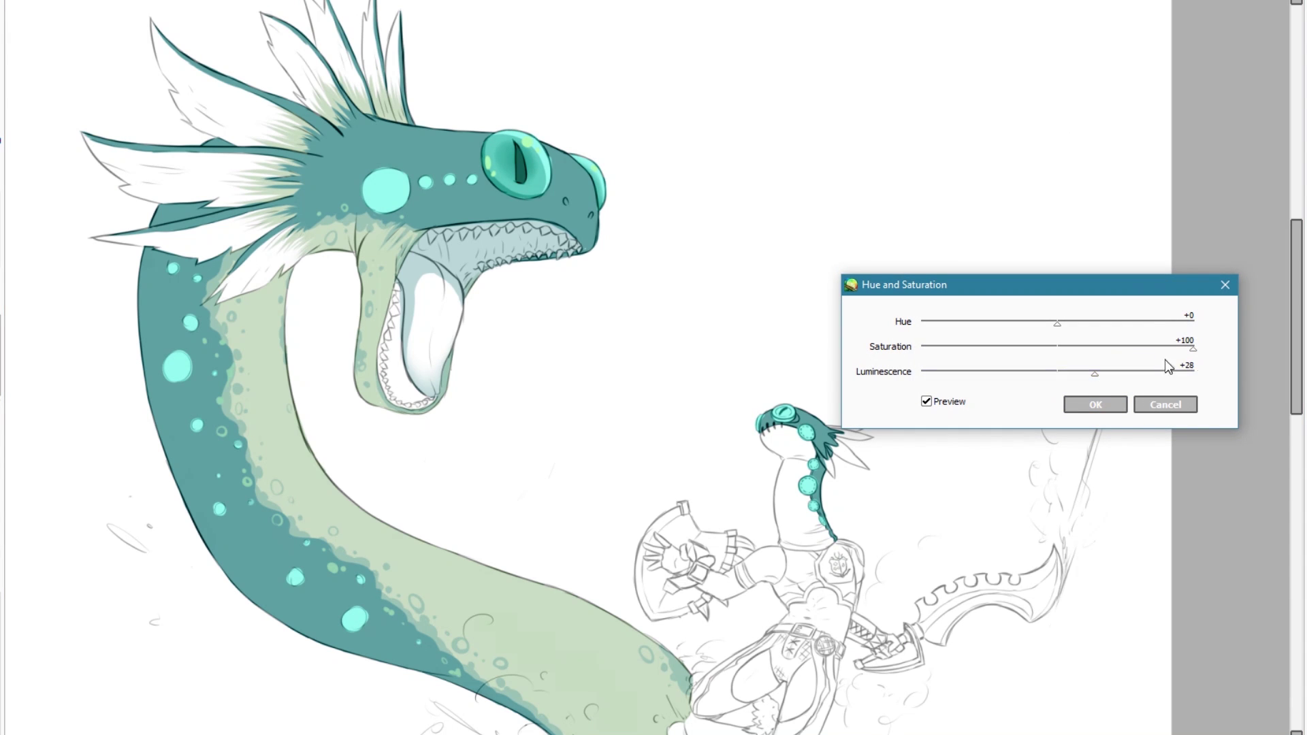
pyautogui.moveTo(1122, 380); pyautogui.dragTo(1120, 375)
pyautogui.click(1095, 404)
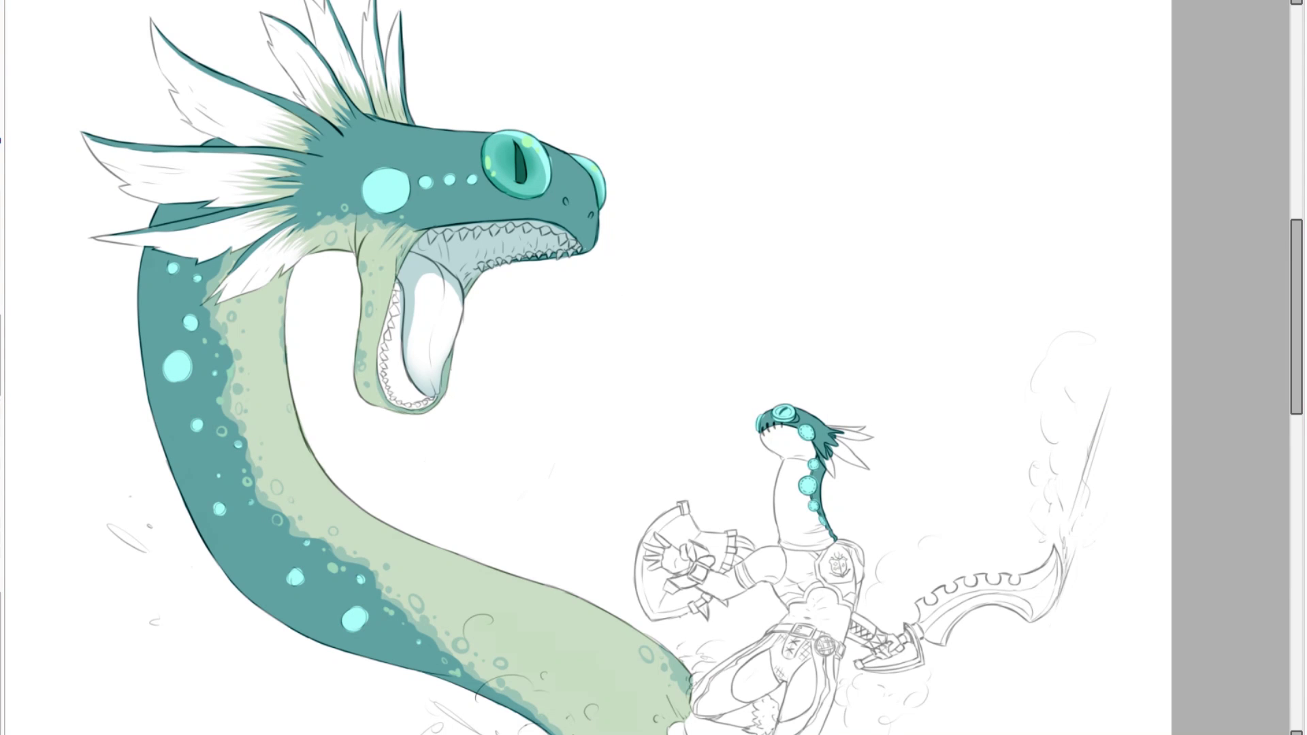
# Airbrush a soft cyan glow around the upper neck spots, the row of cheek spots and the eyes.
pyautogui.scroll(3, 172, 373)
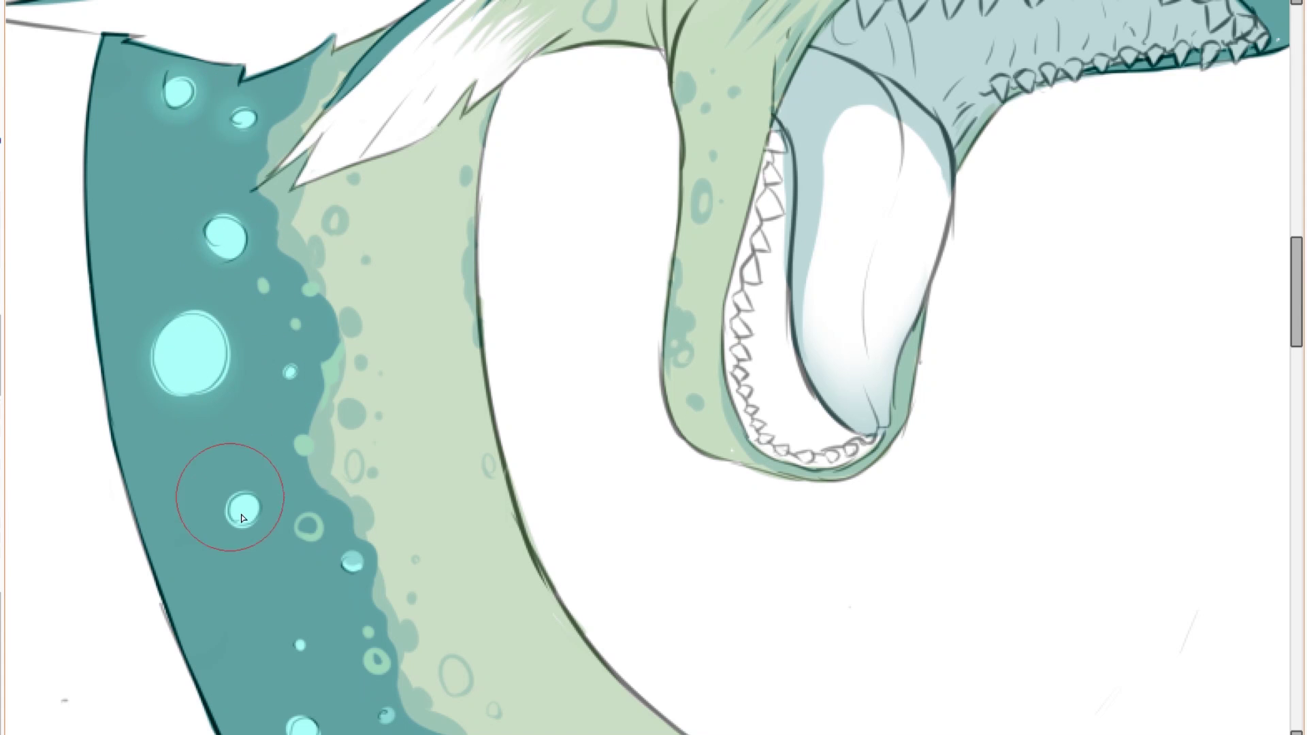
pyautogui.scroll(-2, 208, 365)
pyautogui.scroll(2, 528, 184)
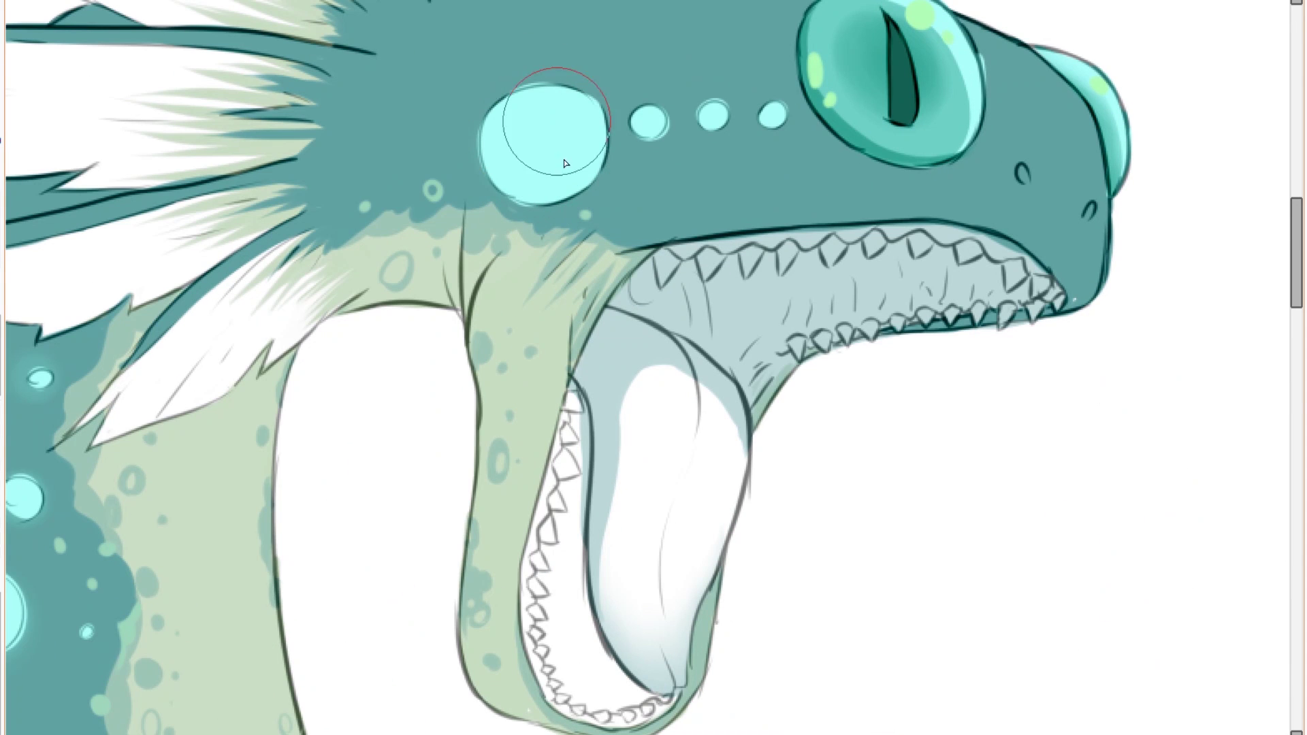
pyautogui.click(644, 125)
pyautogui.click(715, 118)
pyautogui.click(776, 114)
pyautogui.moveTo(901, 93)
pyautogui.mouseDown()
pyautogui.moveTo(780, 256)
pyautogui.moveTo(810, 196)
pyautogui.moveTo(709, 256)
pyautogui.moveTo(757, 199)
pyautogui.mouseUp()
pyautogui.moveTo(922, 232)
pyautogui.mouseDown()
pyautogui.moveTo(975, 255)
pyautogui.moveTo(996, 351)
pyautogui.mouseUp()
# Airbrush the same cyan glow around the large and small cyan spots down the middle and lower neck.
pyautogui.scroll(-4, 988, 327)
pyautogui.scroll(4, 485, 616)
pyautogui.click(579, 504)
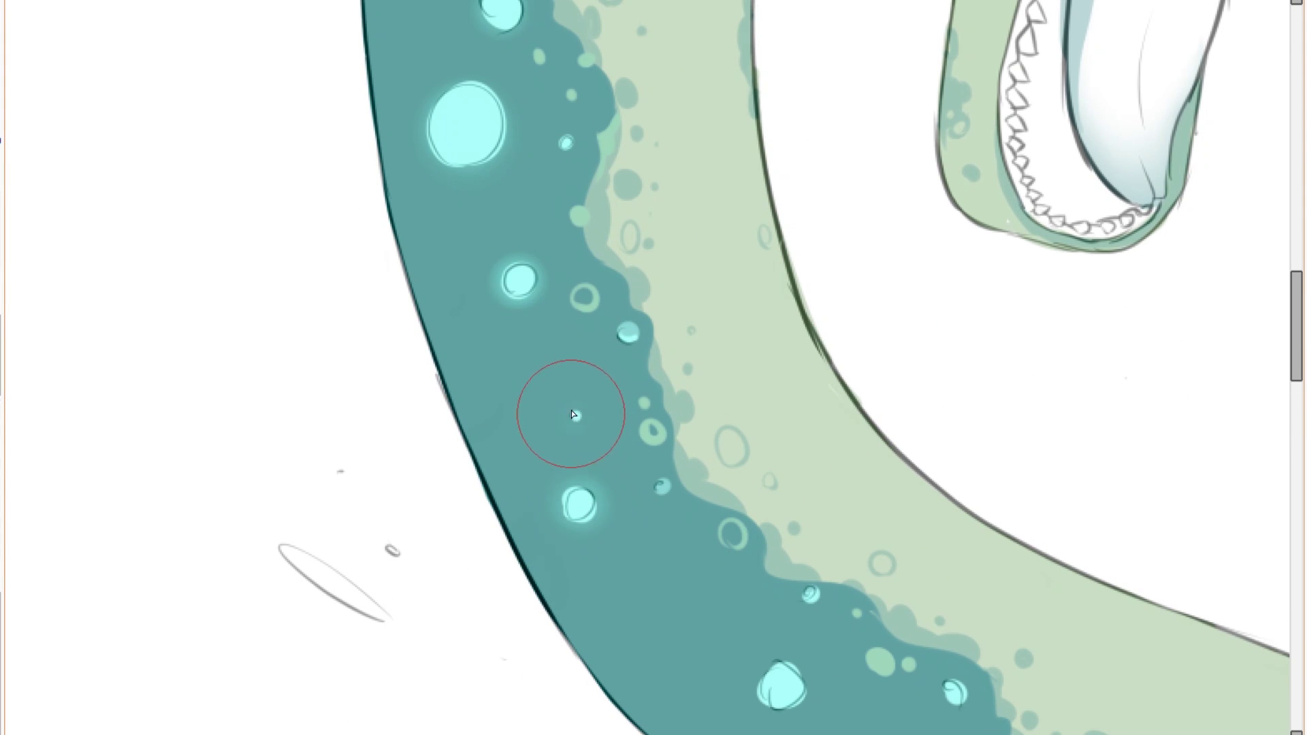
pyautogui.scroll(-3, 632, 339)
pyautogui.hscroll(1, 632, 338)
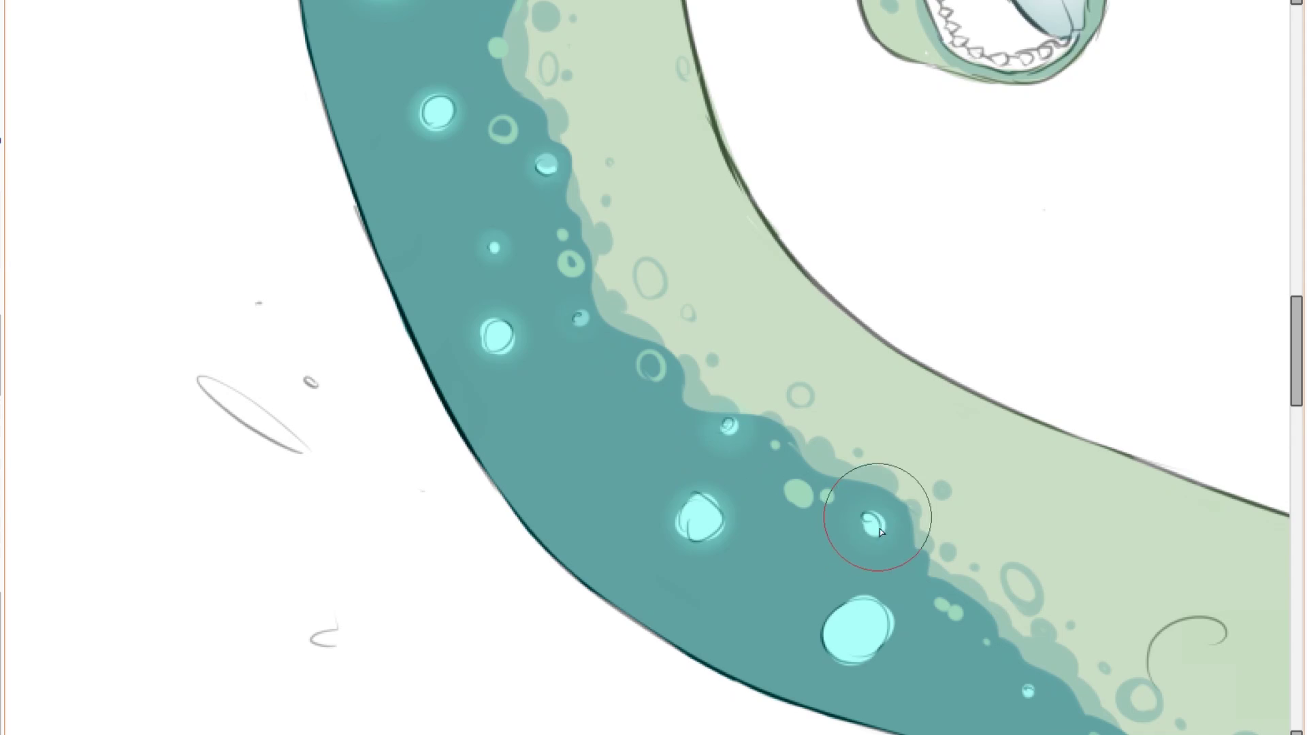
pyautogui.scroll(-4, 852, 521)
pyautogui.scroll(2, 705, 460)
pyautogui.scroll(-2, 751, 503)
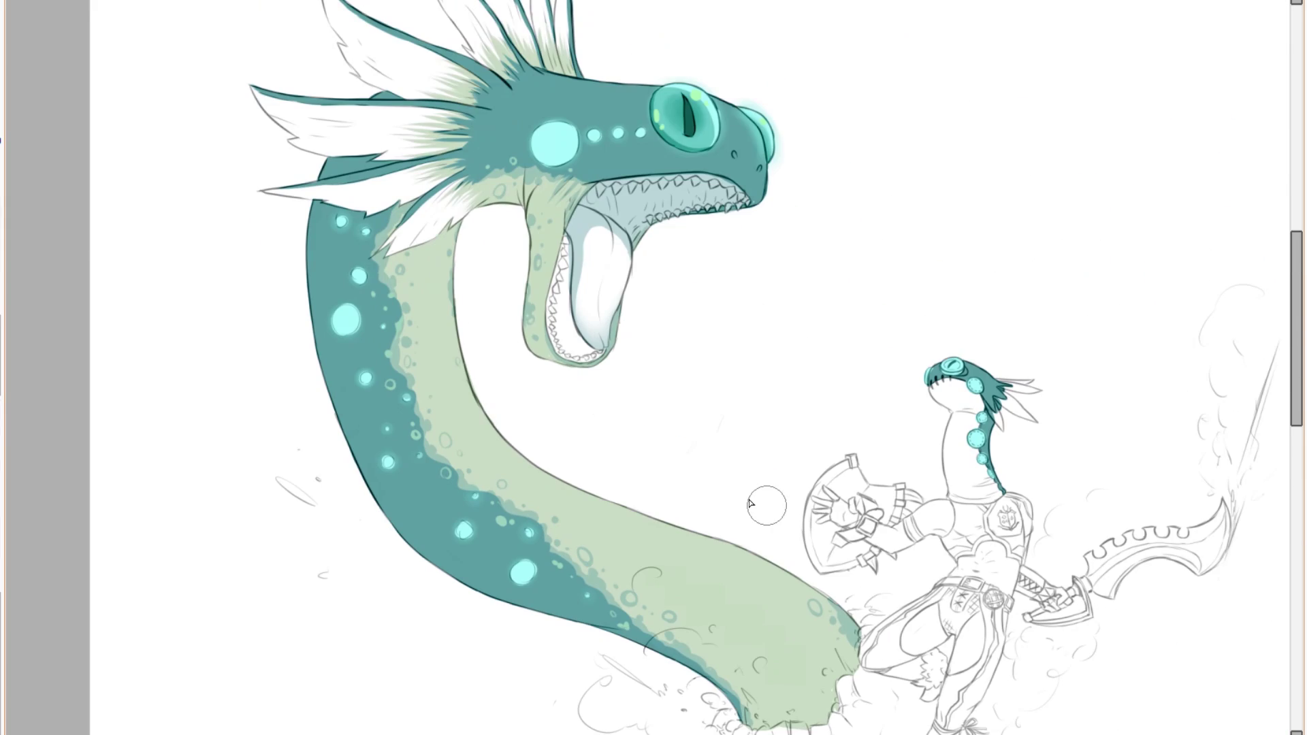
# Airbrush a soft cyan glow over the two lowest neck fins and the tip of the long side fin.
pyautogui.scroll(3, 553, 143)
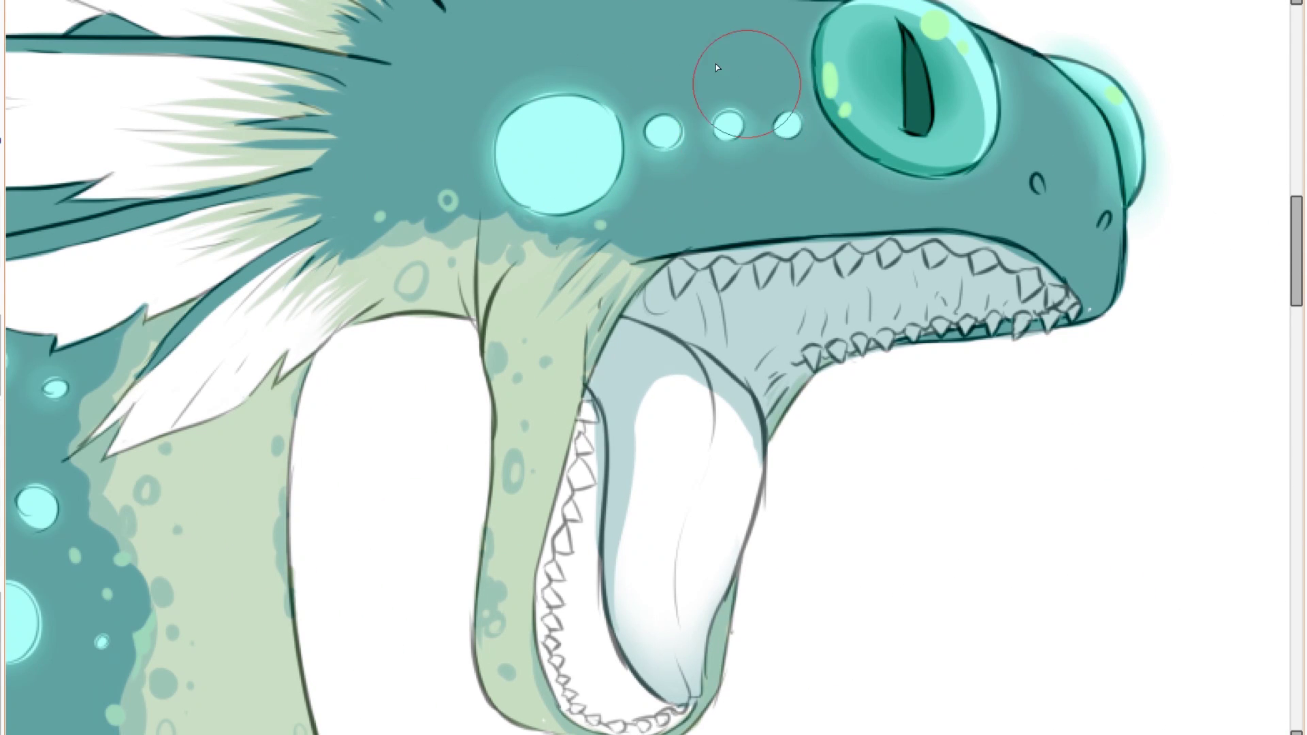
pyautogui.scroll(-2, 722, 75)
pyautogui.scroll(3, 307, 156)
pyautogui.moveTo(248, 272)
pyautogui.mouseDown()
pyautogui.moveTo(284, 257)
pyautogui.moveTo(407, 260)
pyautogui.moveTo(619, 283)
pyautogui.moveTo(719, 425)
pyautogui.moveTo(664, 468)
pyautogui.moveTo(914, 334)
pyautogui.mouseUp()
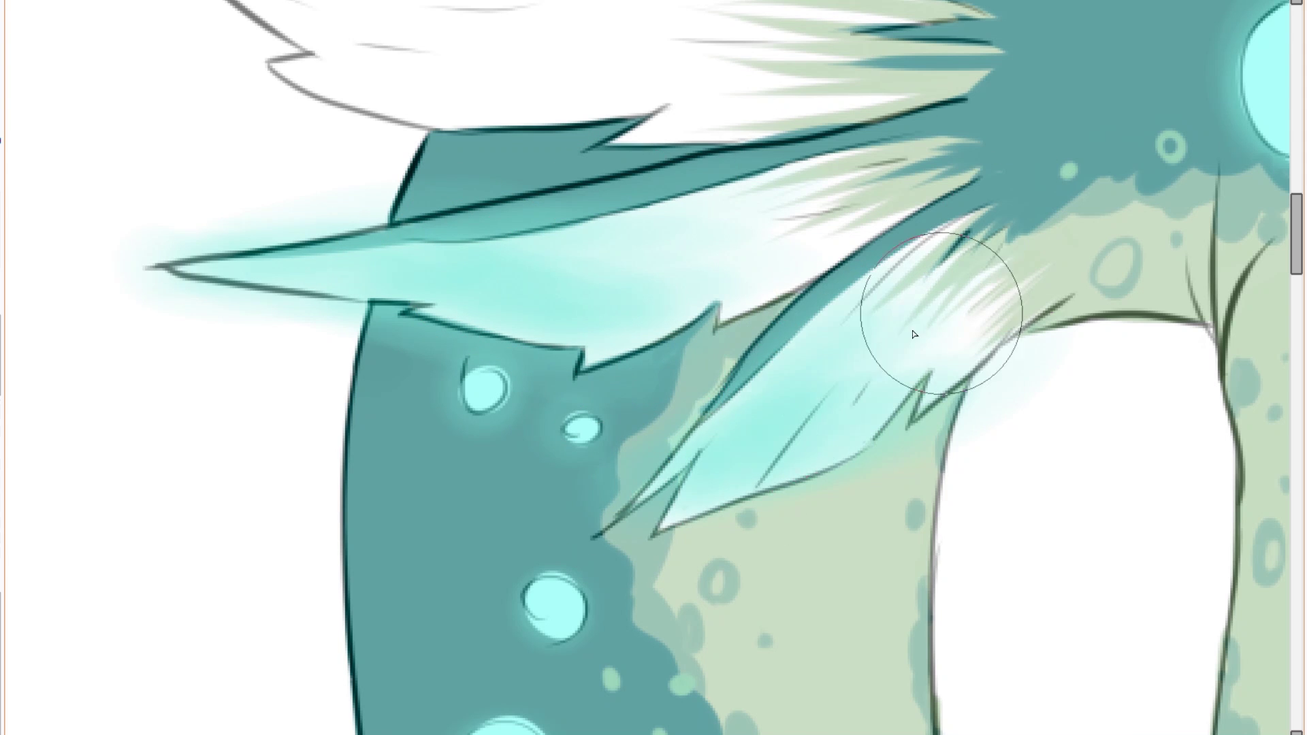
pyautogui.scroll(-2, 914, 334)
pyautogui.moveTo(320, 279); pyautogui.dragTo(513, 296)
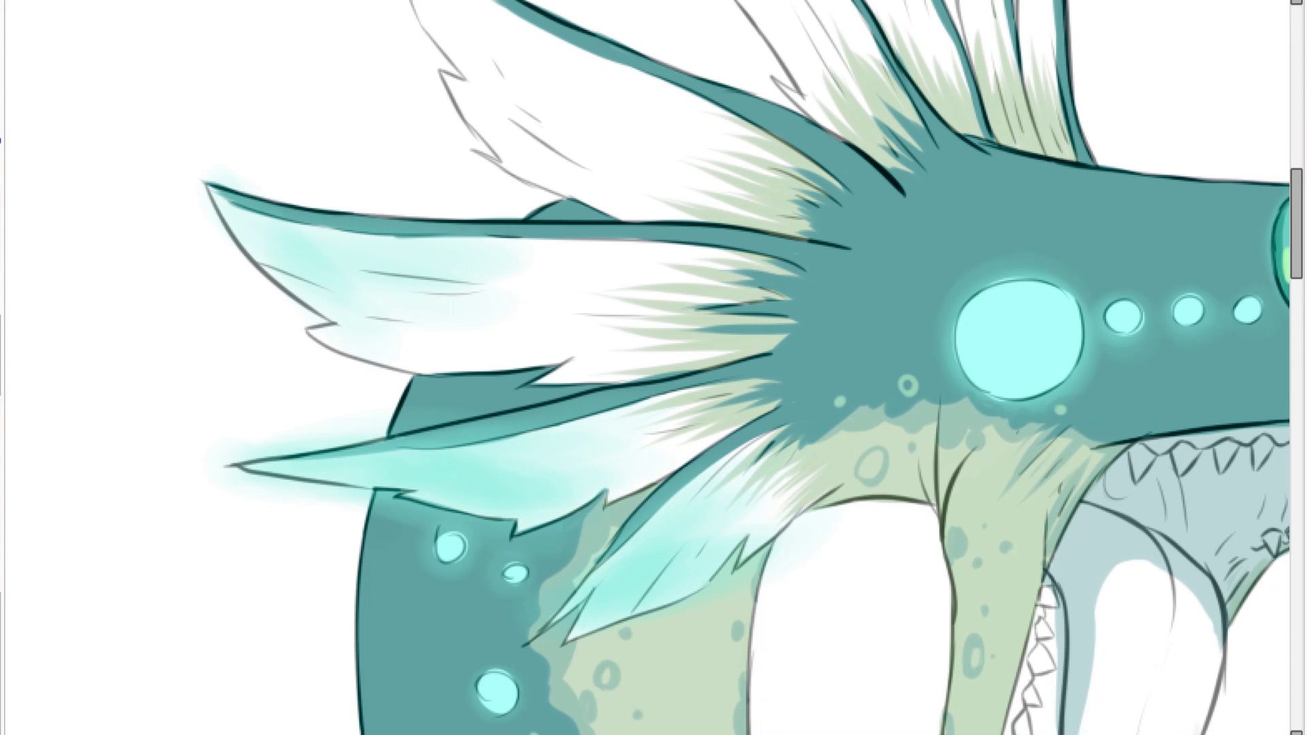
# Strengthen the cyan glow on the lower side fins and extend it onto the large fin behind the head.
pyautogui.scroll(-2, 41, 214)
pyautogui.scroll(-2, 140, 228)
pyautogui.scroll(2, 225, 307)
pyautogui.moveTo(229, 154); pyautogui.dragTo(118, 134)
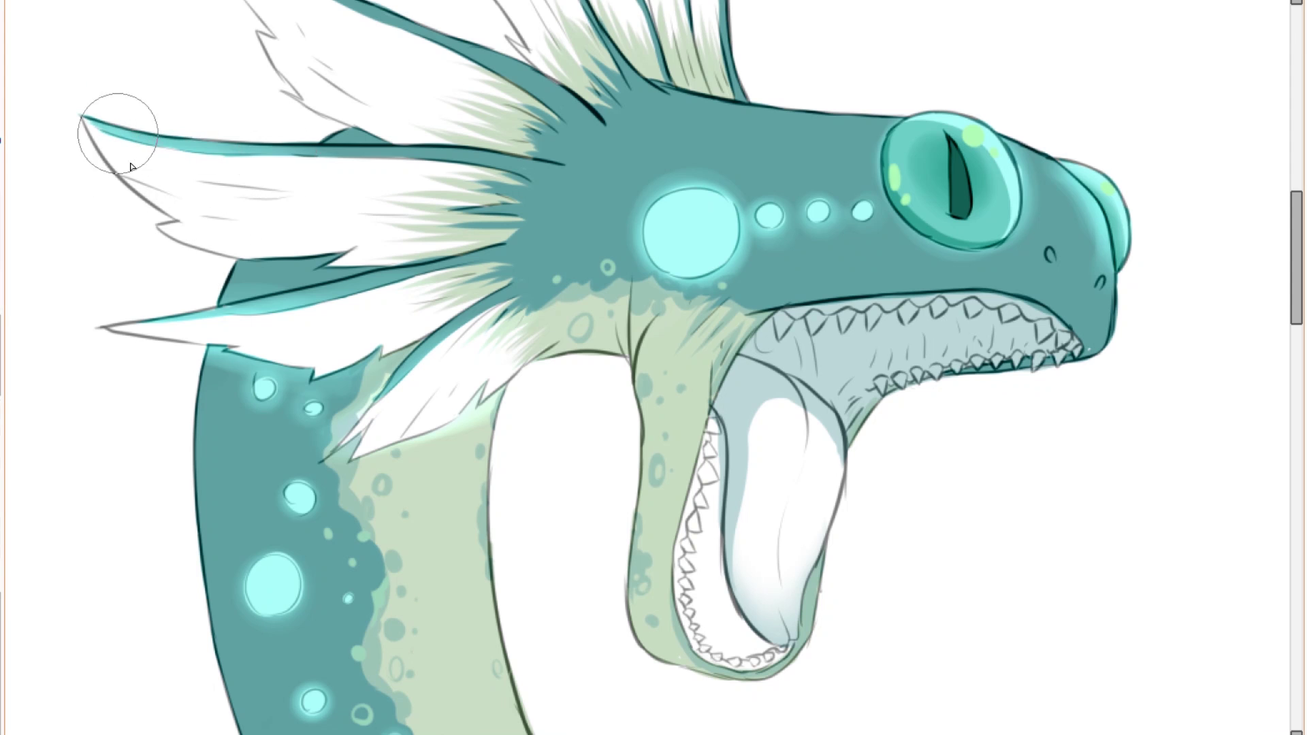
pyautogui.moveTo(409, 409); pyautogui.dragTo(286, 334)
pyautogui.moveTo(122, 154)
pyautogui.mouseDown()
pyautogui.moveTo(319, 263)
pyautogui.moveTo(304, 219)
pyautogui.mouseUp()
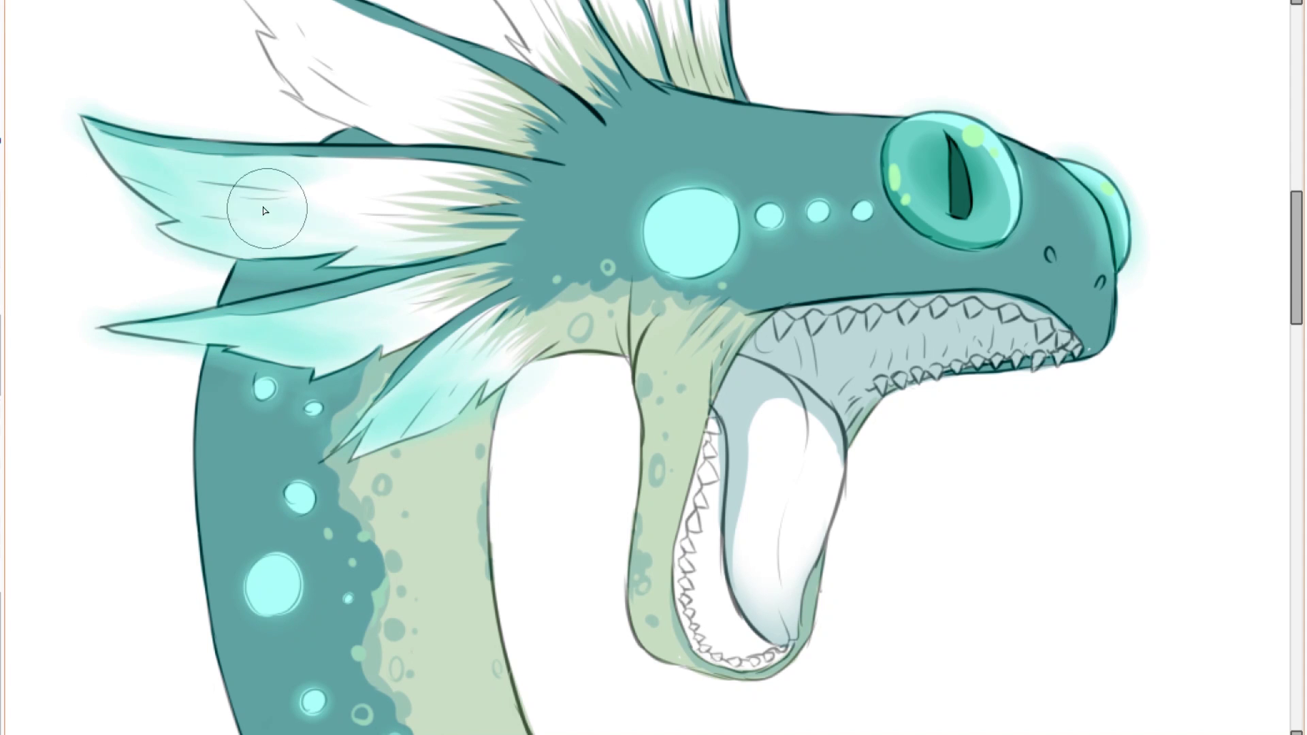
pyautogui.moveTo(84, 102); pyautogui.dragTo(156, 223)
pyautogui.moveTo(371, 194)
pyautogui.mouseDown()
pyautogui.moveTo(330, 126)
pyautogui.moveTo(405, 141)
pyautogui.mouseUp()
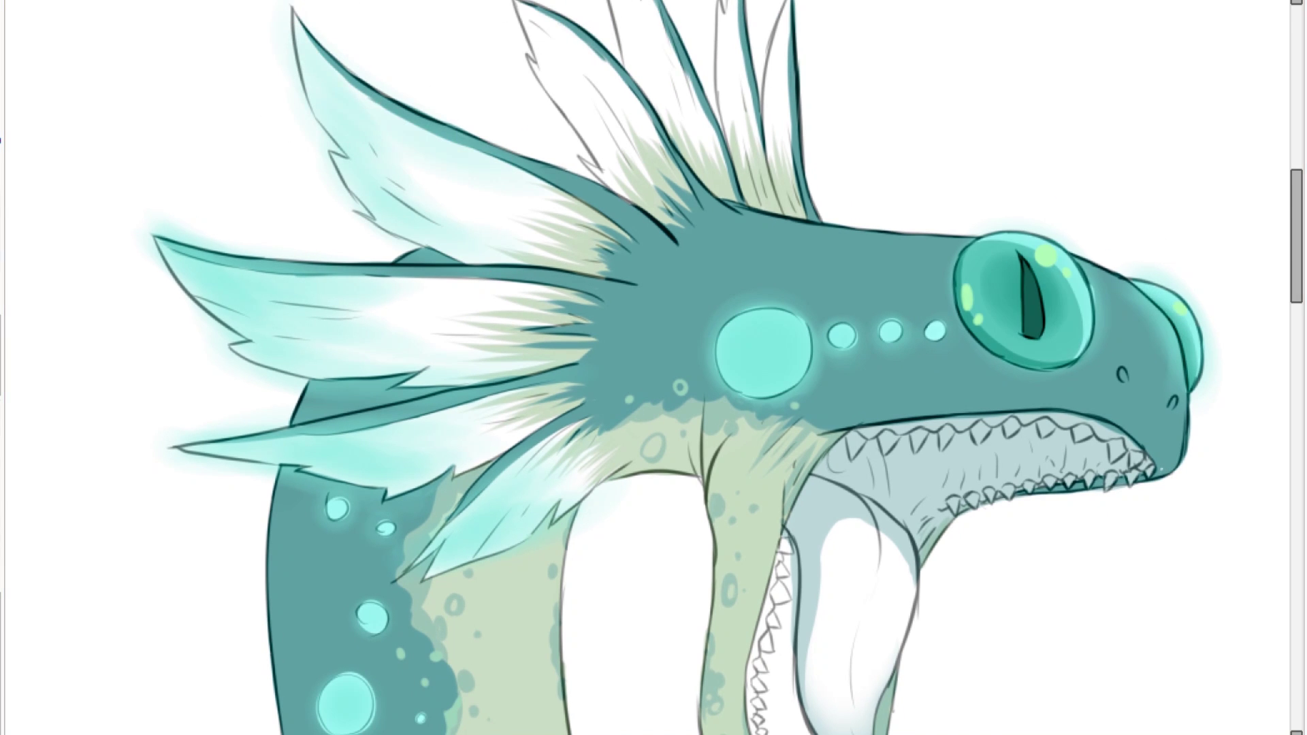
# Compare different blends of the cyan glow over the fins, spots and eyes.
pyautogui.press('Down')
pyautogui.press('Down')
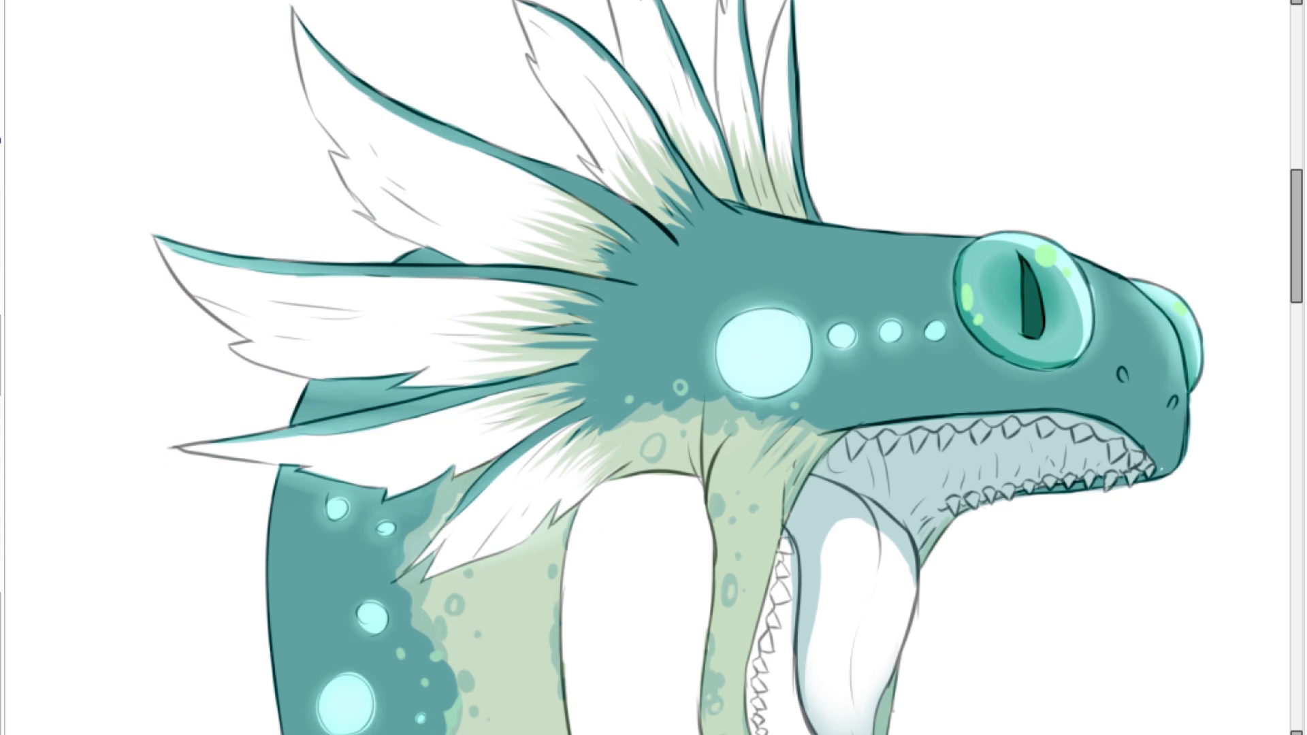
pyautogui.press('Down')
pyautogui.press('Down')
pyautogui.press('Up')
pyautogui.press('Down')
pyautogui.press('Up')
pyautogui.hotkey('ctrl', 'y')
pyautogui.hotkey('ctrl', 'y')
pyautogui.hotkey('ctrl', 'z')
pyautogui.hotkey('ctrl', 'y')
pyautogui.hotkey('ctrl', 'z')
pyautogui.hotkey('ctrl', 'y')
pyautogui.hotkey('ctrl', 'y')
pyautogui.hotkey('ctrl', 'y')
# Airbrush the cyan glow over the crest fins on top of the head and across the back of the mouth.
pyautogui.moveTo(584, 154); pyautogui.dragTo(535, 301)
pyautogui.moveTo(491, 167); pyautogui.dragTo(525, 196)
pyautogui.moveTo(572, 139); pyautogui.dragTo(630, 254)
pyautogui.moveTo(685, 166)
pyautogui.mouseDown()
pyautogui.moveTo(697, 222)
pyautogui.moveTo(768, 235)
pyautogui.moveTo(870, 199)
pyautogui.mouseUp()
pyautogui.scroll(-5, 695, 255)
pyautogui.scroll(6, 667, 239)
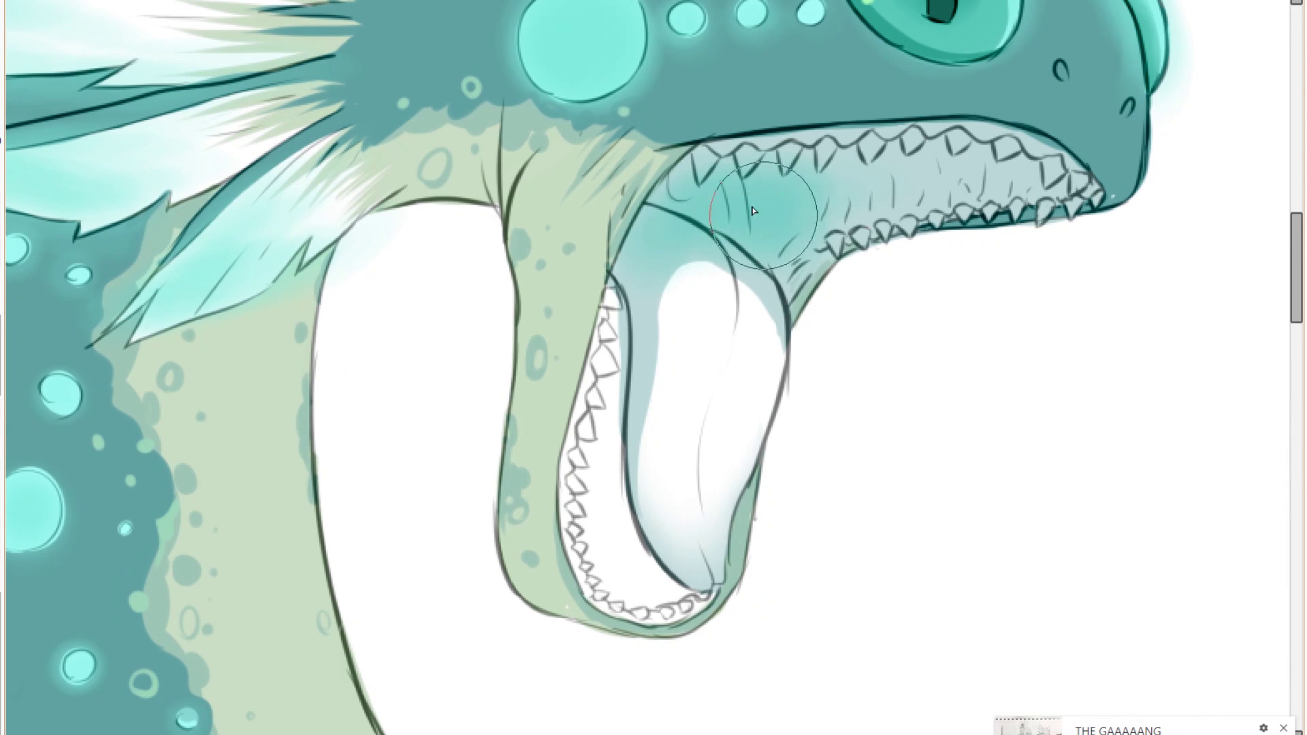
pyautogui.scroll(-2, 546, 213)
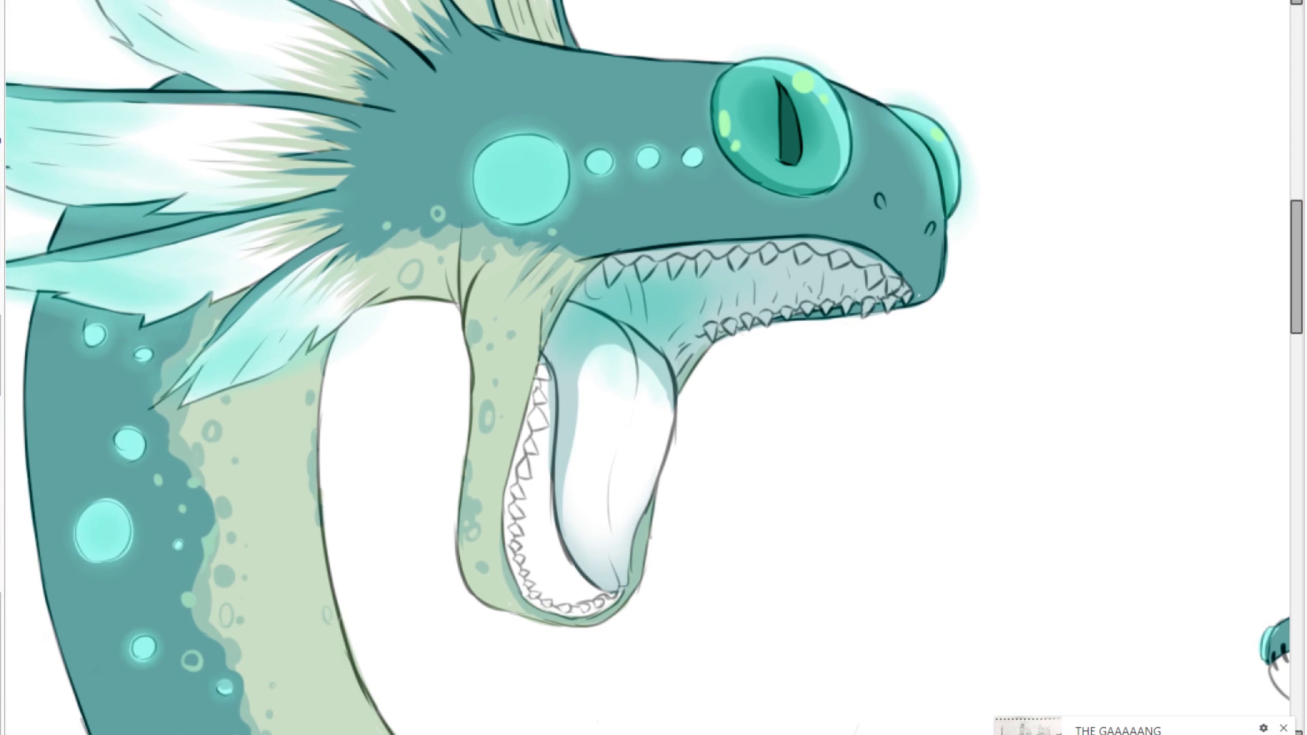
pyautogui.scroll(2, 790, 334)
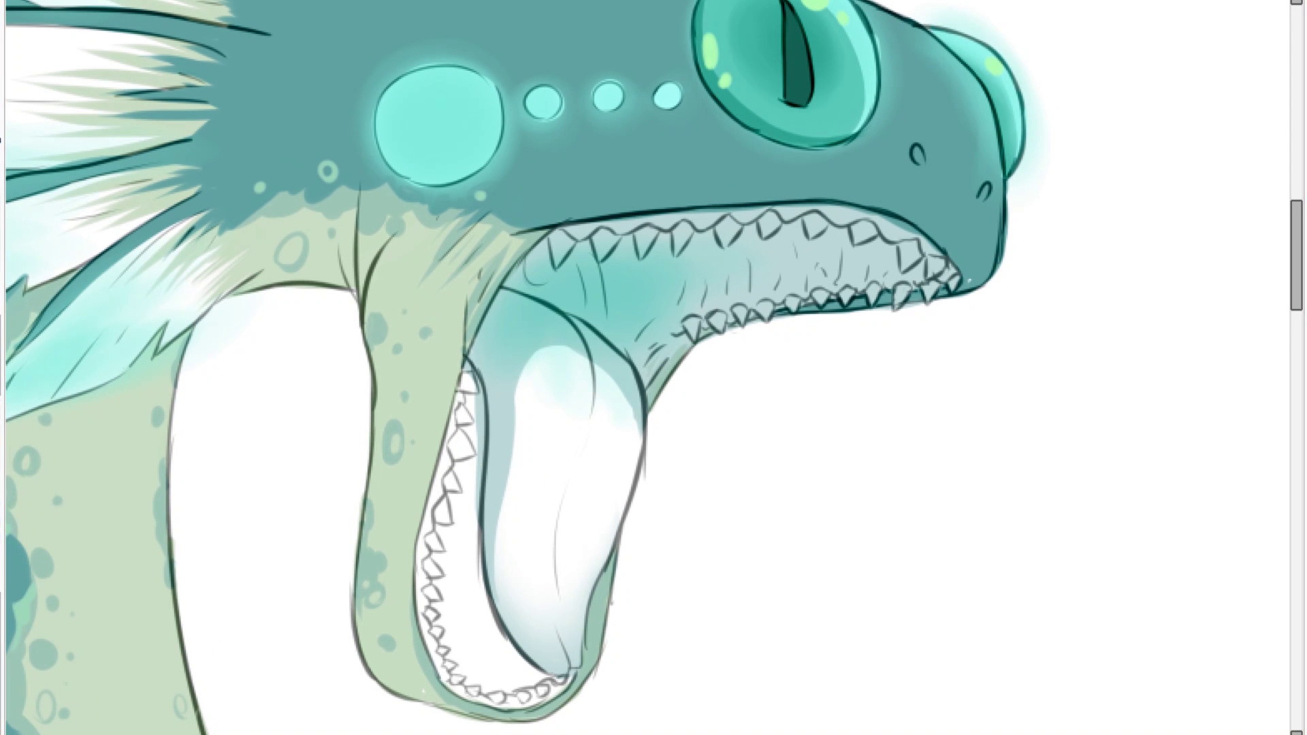
# Outline and fill the mouth interior, tongue and lower gums with a muted red.
pyautogui.scroll(2, 409, 545)
pyautogui.moveTo(465, 381)
pyautogui.mouseDown()
pyautogui.moveTo(447, 434)
pyautogui.moveTo(518, 253)
pyautogui.moveTo(633, 75)
pyautogui.moveTo(486, 202)
pyautogui.mouseUp()
pyautogui.moveTo(640, 162)
pyautogui.mouseDown()
pyautogui.moveTo(536, 174)
pyautogui.moveTo(919, 158)
pyautogui.moveTo(1023, 191)
pyautogui.moveTo(875, 271)
pyautogui.moveTo(703, 327)
pyautogui.moveTo(639, 397)
pyautogui.moveTo(695, 211)
pyautogui.mouseUp()
pyautogui.moveTo(694, 211); pyautogui.dragTo(602, 571)
pyautogui.moveTo(597, 579)
pyautogui.mouseDown()
pyautogui.moveTo(607, 458)
pyautogui.moveTo(570, 550)
pyautogui.mouseUp()
pyautogui.moveTo(426, 534)
pyautogui.mouseDown()
pyautogui.moveTo(392, 470)
pyautogui.moveTo(402, 218)
pyautogui.moveTo(409, 238)
pyautogui.mouseUp()
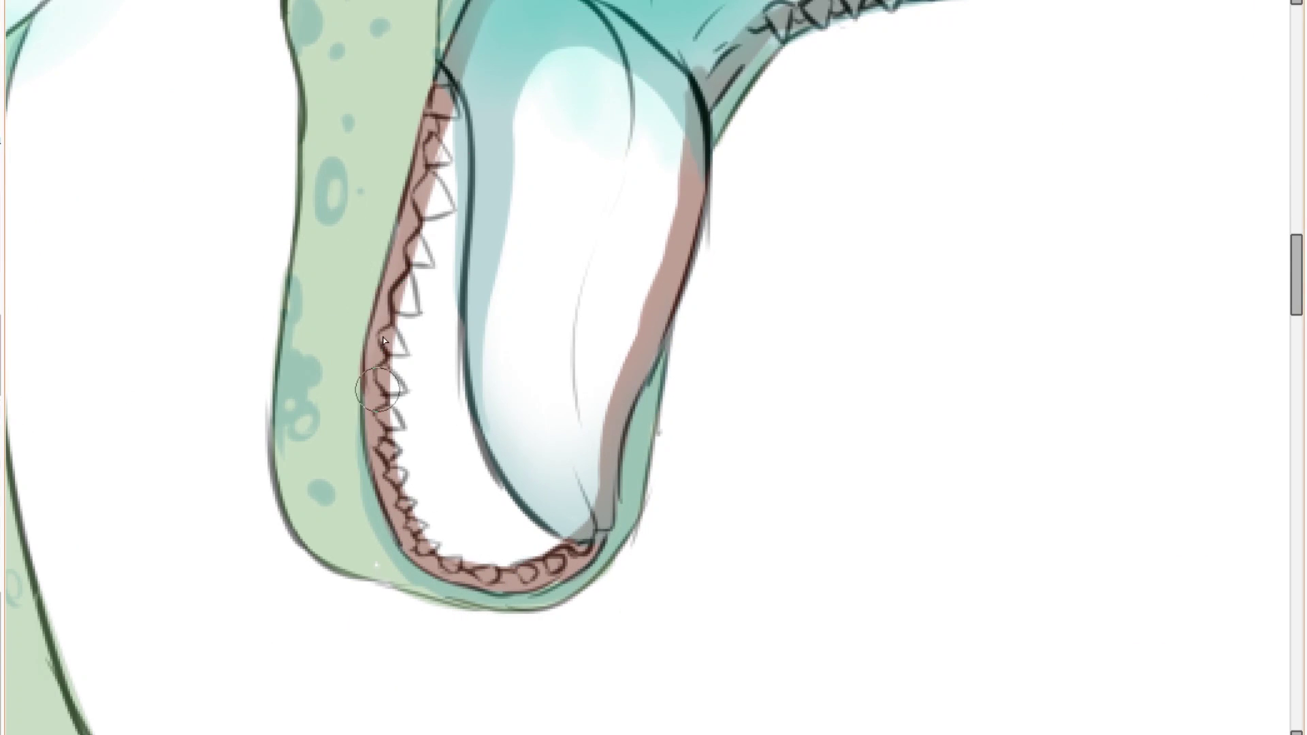
pyautogui.scroll(-5, 383, 337)
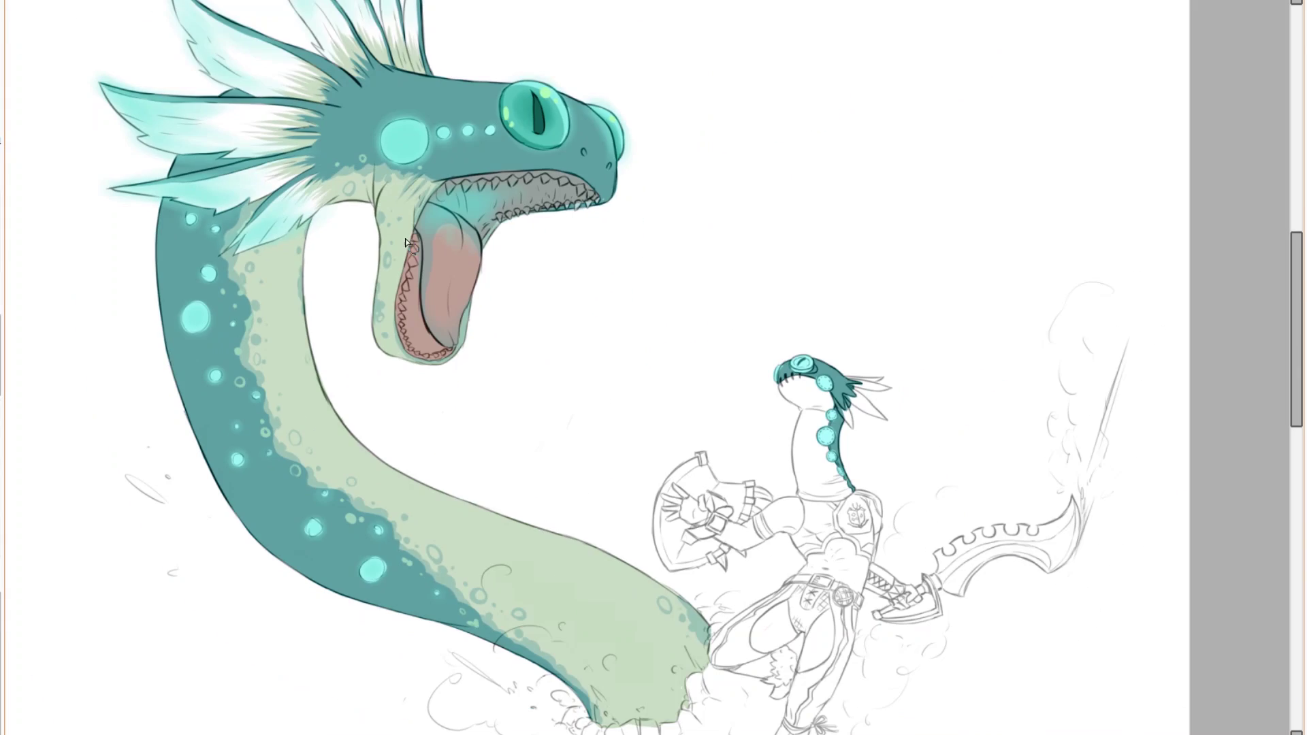
# Outline and fill the membrane of the long side fin with a pale olive-beige base colour.
pyautogui.scroll(5, 416, 258)
pyautogui.scroll(2, 602, 200)
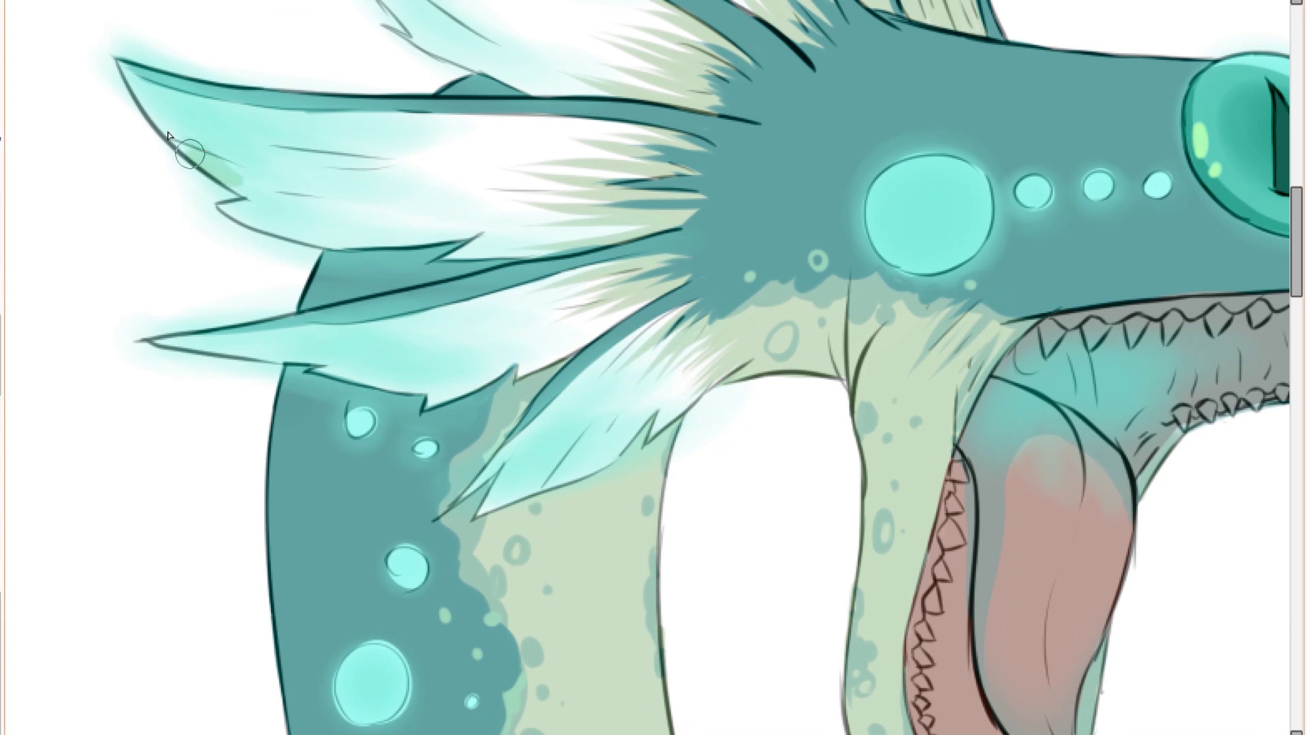
pyautogui.moveTo(144, 76)
pyautogui.mouseDown()
pyautogui.moveTo(348, 120)
pyautogui.moveTo(709, 135)
pyautogui.moveTo(689, 233)
pyautogui.mouseUp()
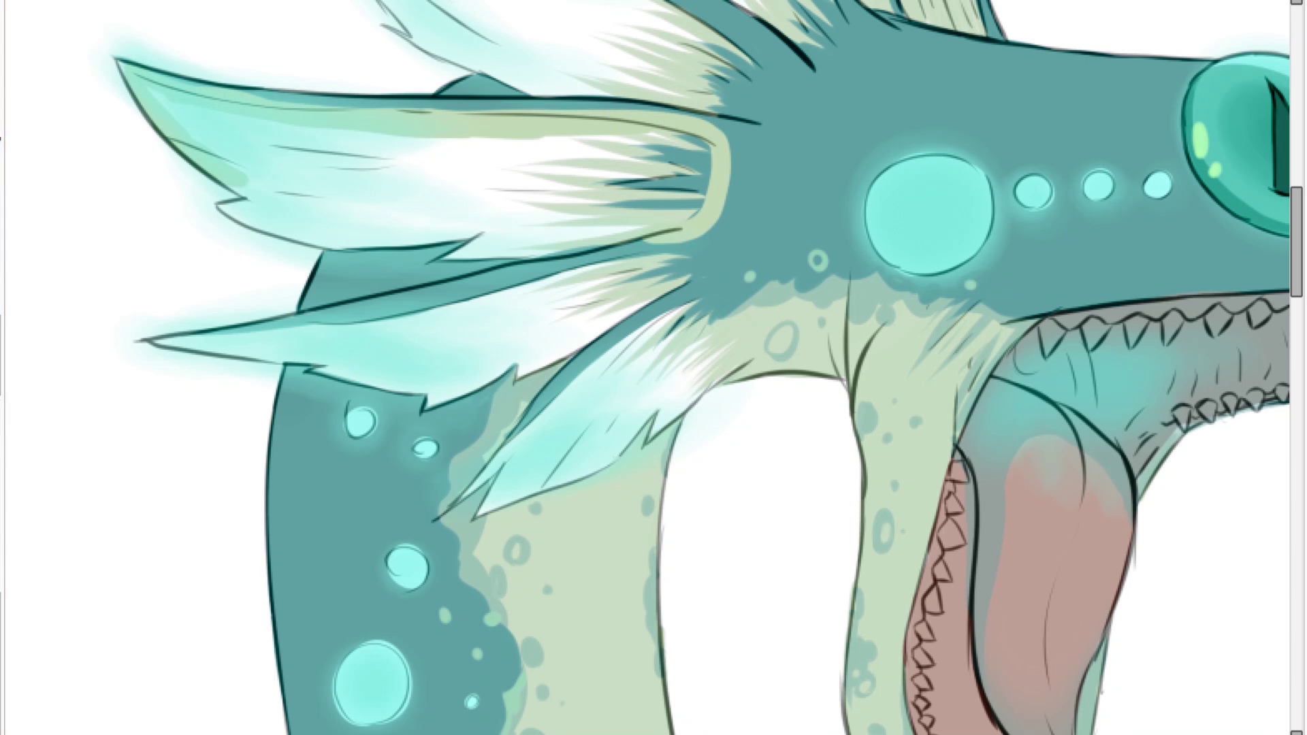
pyautogui.moveTo(215, 175)
pyautogui.mouseDown()
pyautogui.moveTo(300, 224)
pyautogui.moveTo(663, 224)
pyautogui.mouseUp()
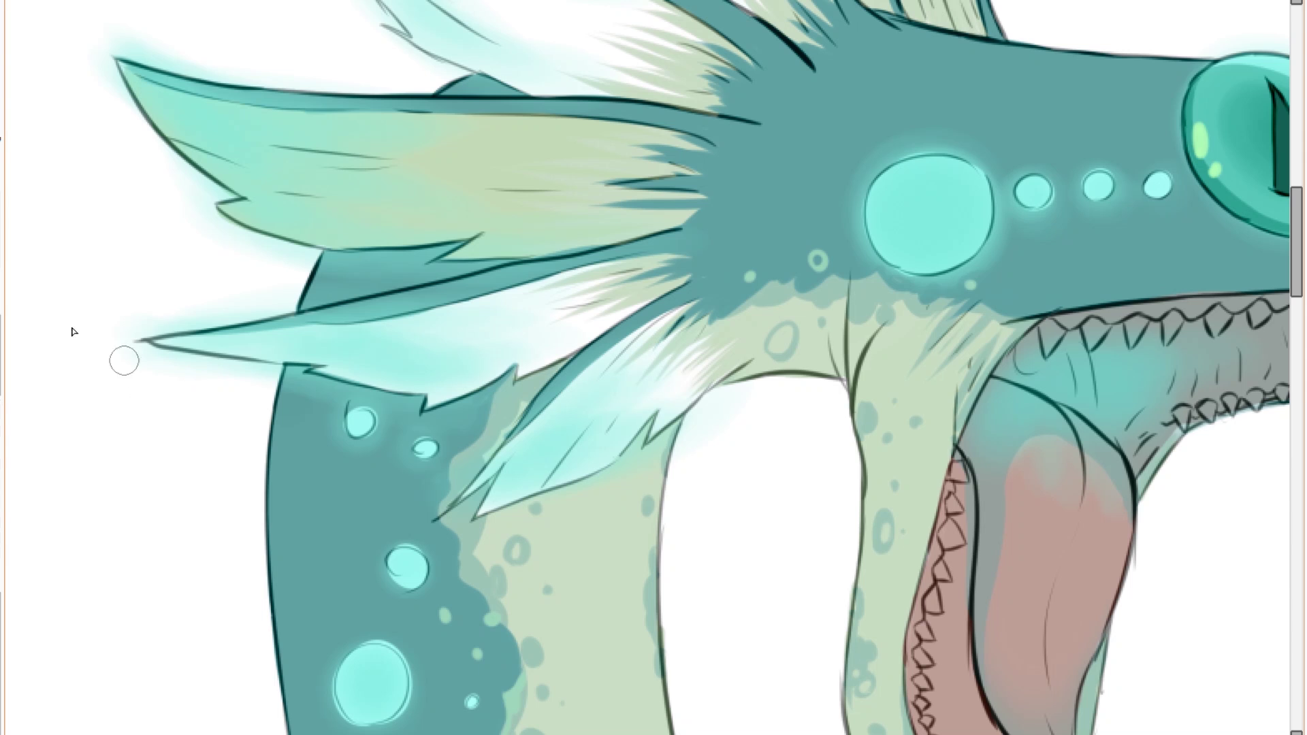
# Lighten the side fin's base colour with Hue and Saturation by raising the luminescence.
pyautogui.hotkey('ctrl', 'u')
pyautogui.moveTo(1057, 371); pyautogui.dragTo(1117, 376)
pyautogui.click(1094, 403)
pyautogui.moveTo(575, 160); pyautogui.dragTo(122, 537)
pyautogui.hotkey('ctrl', 'z')
# Outline and fill the large fin behind the head with the same pale beige.
pyautogui.moveTo(660, 276); pyautogui.dragTo(632, 592)
pyautogui.moveTo(594, 408); pyautogui.dragTo(422, 372)
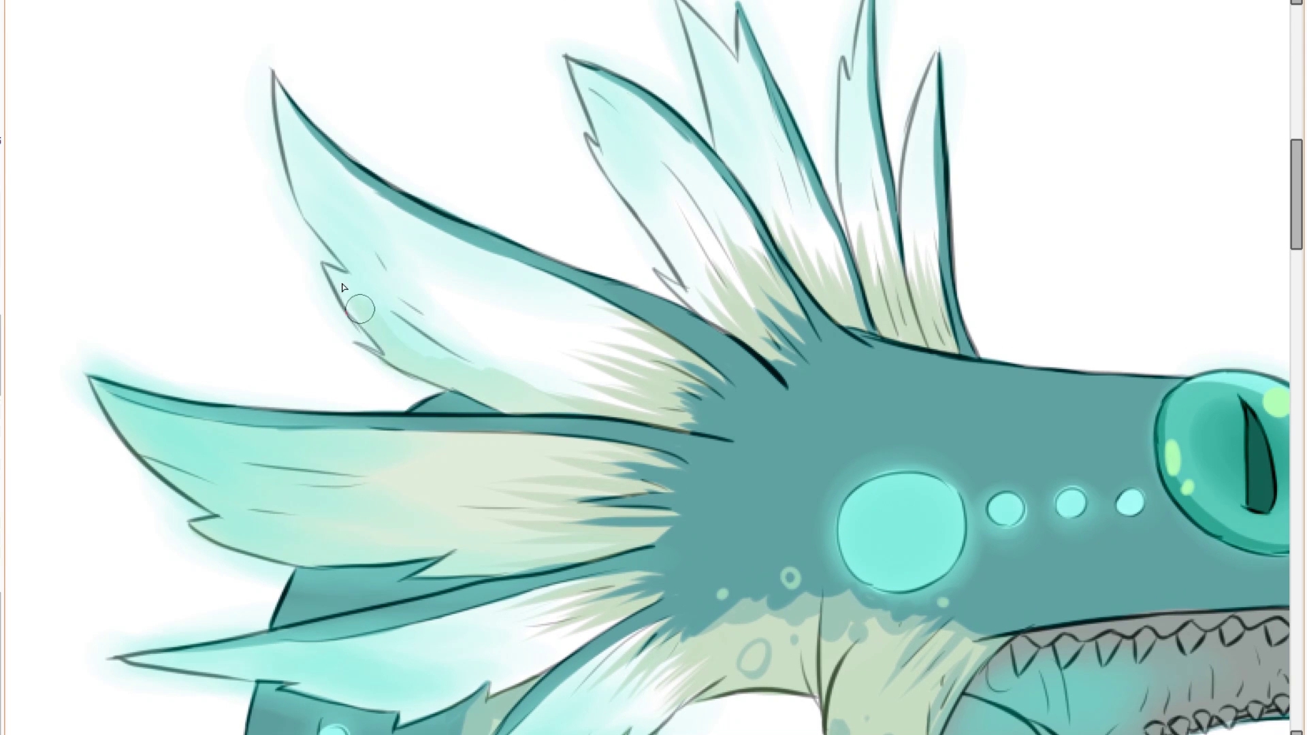
pyautogui.moveTo(325, 265)
pyautogui.mouseDown()
pyautogui.moveTo(295, 145)
pyautogui.moveTo(656, 332)
pyautogui.mouseUp()
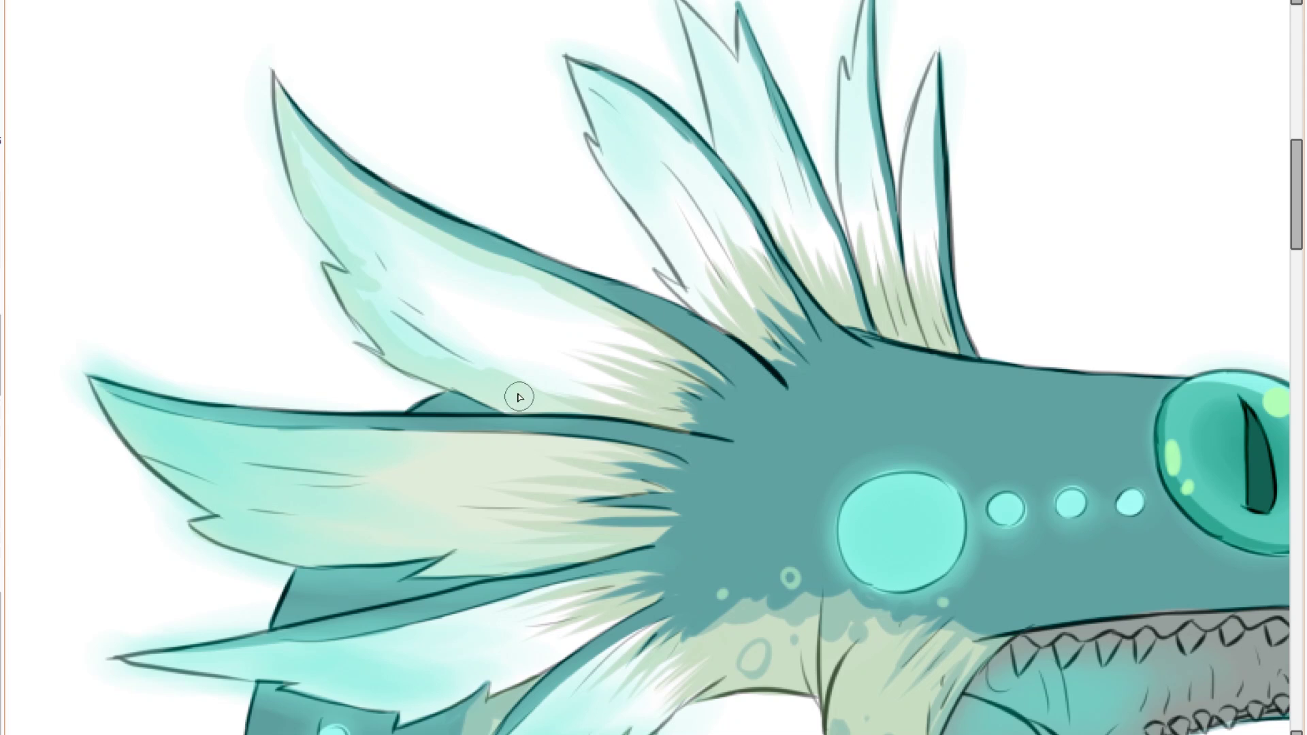
pyautogui.click(521, 368)
pyautogui.moveTo(323, 214); pyautogui.dragTo(310, 263)
# Fill the narrow crest fins on top of the head with the pale beige.
pyautogui.moveTo(691, 358)
pyautogui.mouseDown()
pyautogui.moveTo(561, 116)
pyautogui.moveTo(746, 306)
pyautogui.mouseUp()
pyautogui.click(674, 245)
pyautogui.moveTo(736, 248)
pyautogui.mouseDown()
pyautogui.moveTo(670, 293)
pyautogui.moveTo(609, 119)
pyautogui.moveTo(759, 360)
pyautogui.moveTo(773, 218)
pyautogui.moveTo(809, 388)
pyautogui.mouseUp()
pyautogui.moveTo(851, 215); pyautogui.dragTo(843, 407)
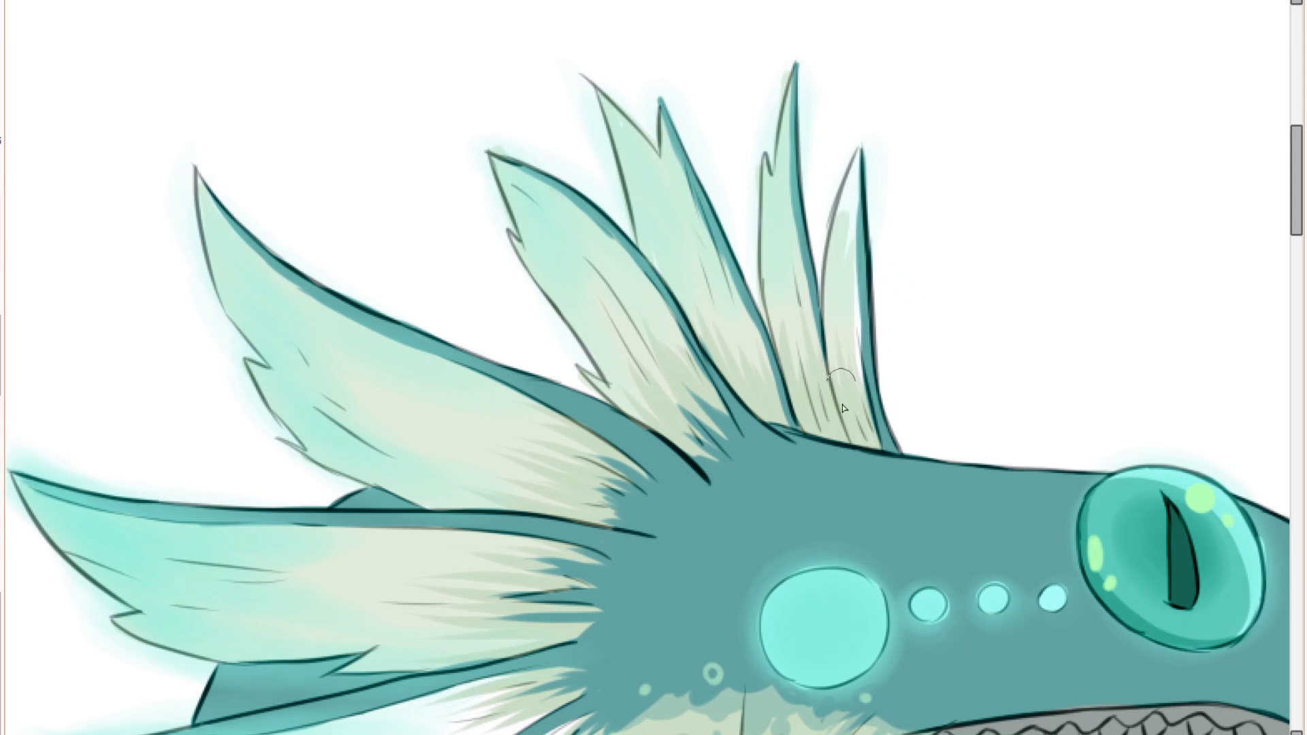
# Fill the two lowest neck fins with the pale beige.
pyautogui.moveTo(436, 626); pyautogui.dragTo(763, 208)
pyautogui.moveTo(379, 332); pyautogui.dragTo(446, 336)
pyautogui.moveTo(614, 377)
pyautogui.mouseDown()
pyautogui.moveTo(851, 306)
pyautogui.moveTo(600, 320)
pyautogui.moveTo(692, 478)
pyautogui.moveTo(729, 497)
pyautogui.mouseUp()
pyautogui.moveTo(841, 445)
pyautogui.mouseDown()
pyautogui.moveTo(909, 395)
pyautogui.moveTo(811, 347)
pyautogui.moveTo(618, 365)
pyautogui.mouseUp()
# Warm the fins' base colour to cream using Hue and Saturation with hue -28, saturation +100 and luminescence +27.
pyautogui.scroll(-4, 803, 299)
pyautogui.scroll(1, 618, 365)
pyautogui.hotkey('ctrl', 'u')
pyautogui.moveTo(1057, 374); pyautogui.dragTo(1094, 374)
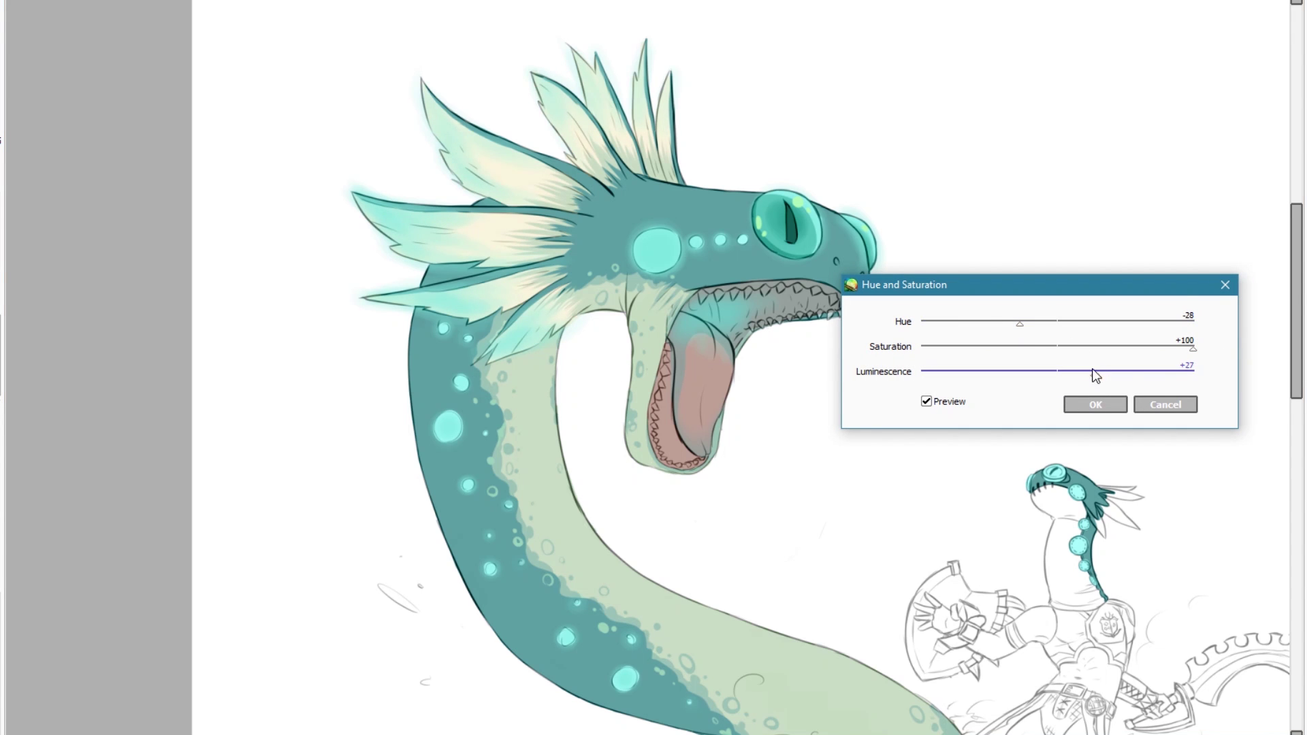
pyautogui.click(1074, 404)
# Examine the recoloured fins and head at several zoom levels.
pyautogui.scroll(-2, 782, 350)
pyautogui.scroll(1, 781, 351)
pyautogui.moveTo(782, 350); pyautogui.dragTo(691, 397)
pyautogui.scroll(-1, 664, 423)
pyautogui.scroll(2, 403, 264)
pyautogui.moveTo(403, 265); pyautogui.dragTo(370, 331)
pyautogui.scroll(-3, 580, 254)
pyautogui.scroll(3, 671, 294)
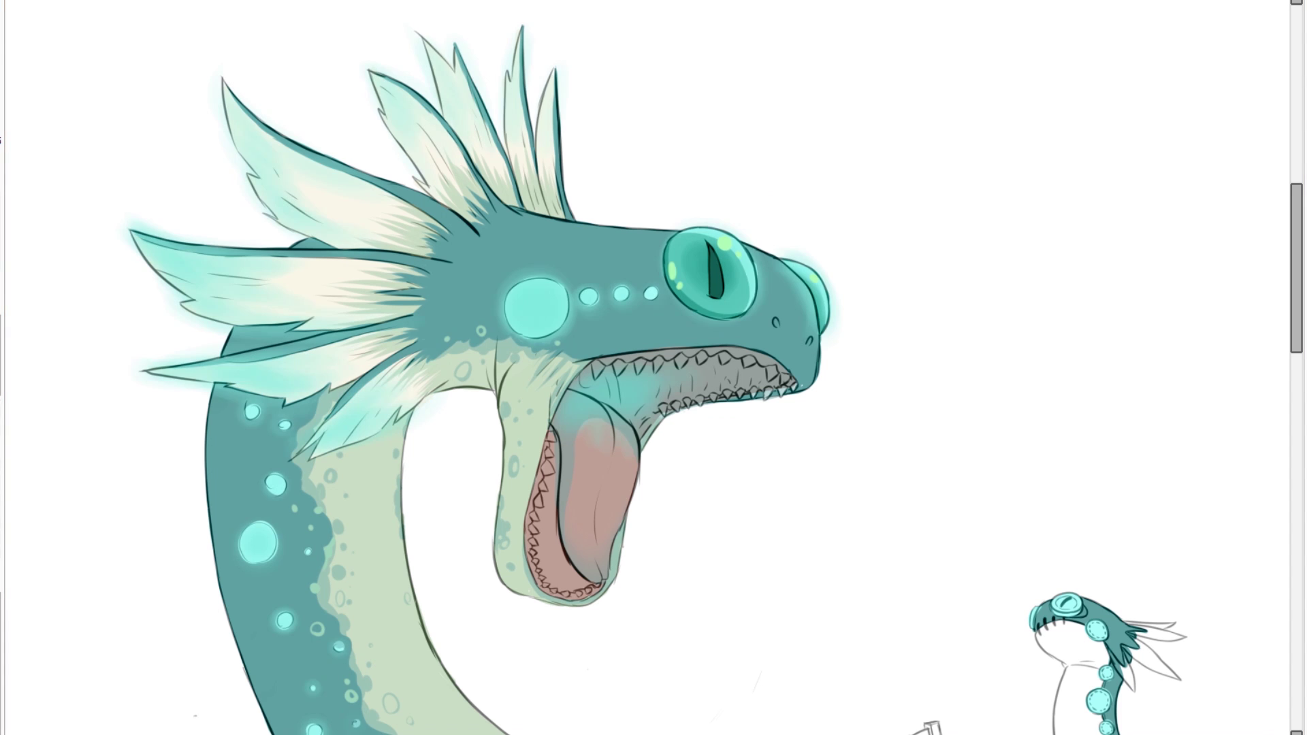
# Compare versions of the cyan glow and tone it down over the fins, mouth and spots.
pyautogui.hotkey('ctrl', 'z')
pyautogui.hotkey('ctrl', 'z')
pyautogui.hotkey('ctrl', 'shift', 'z')
pyautogui.hotkey('ctrl', 'shift', 'z')
pyautogui.hotkey('ctrl', 'z')
pyautogui.hotkey('ctrl', 'z')
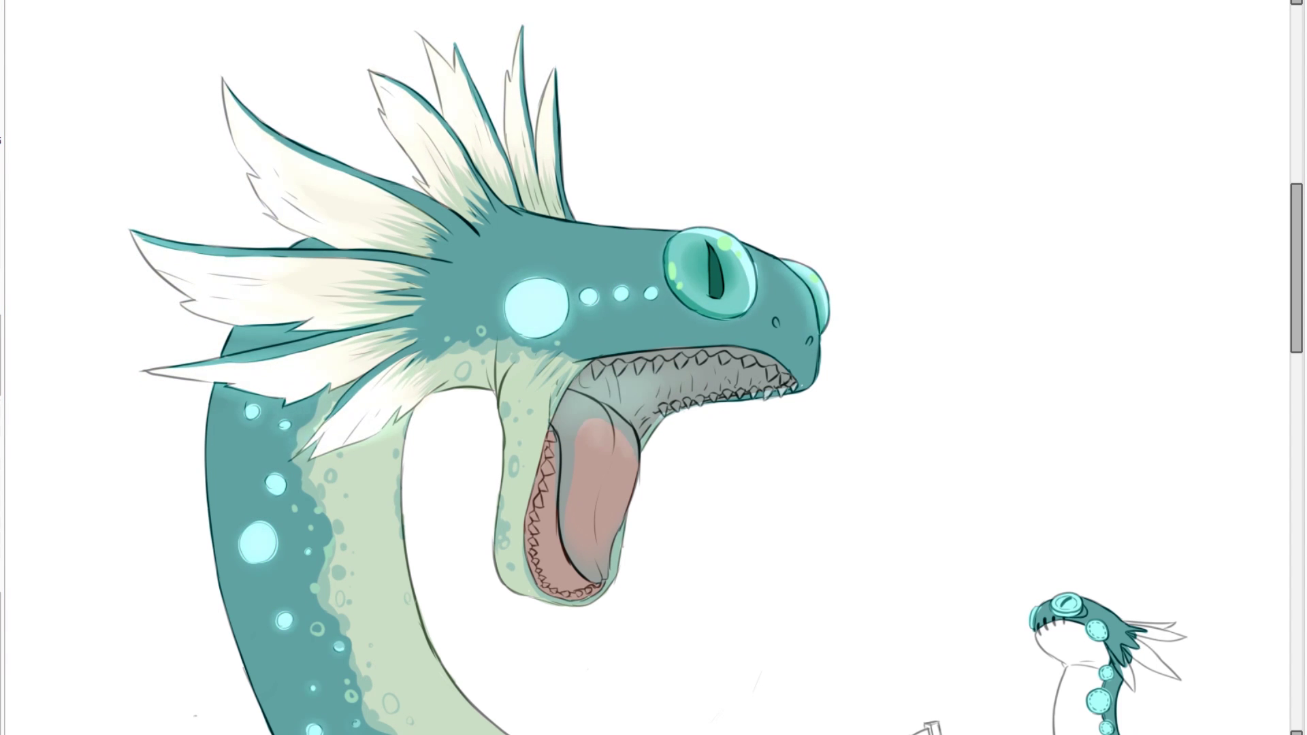
pyautogui.scroll(-3, 654, 368)
pyautogui.scroll(3, 613, 348)
pyautogui.hotkey('ctrl', 'z')
pyautogui.hotkey('ctrl', 'shift', 'z')
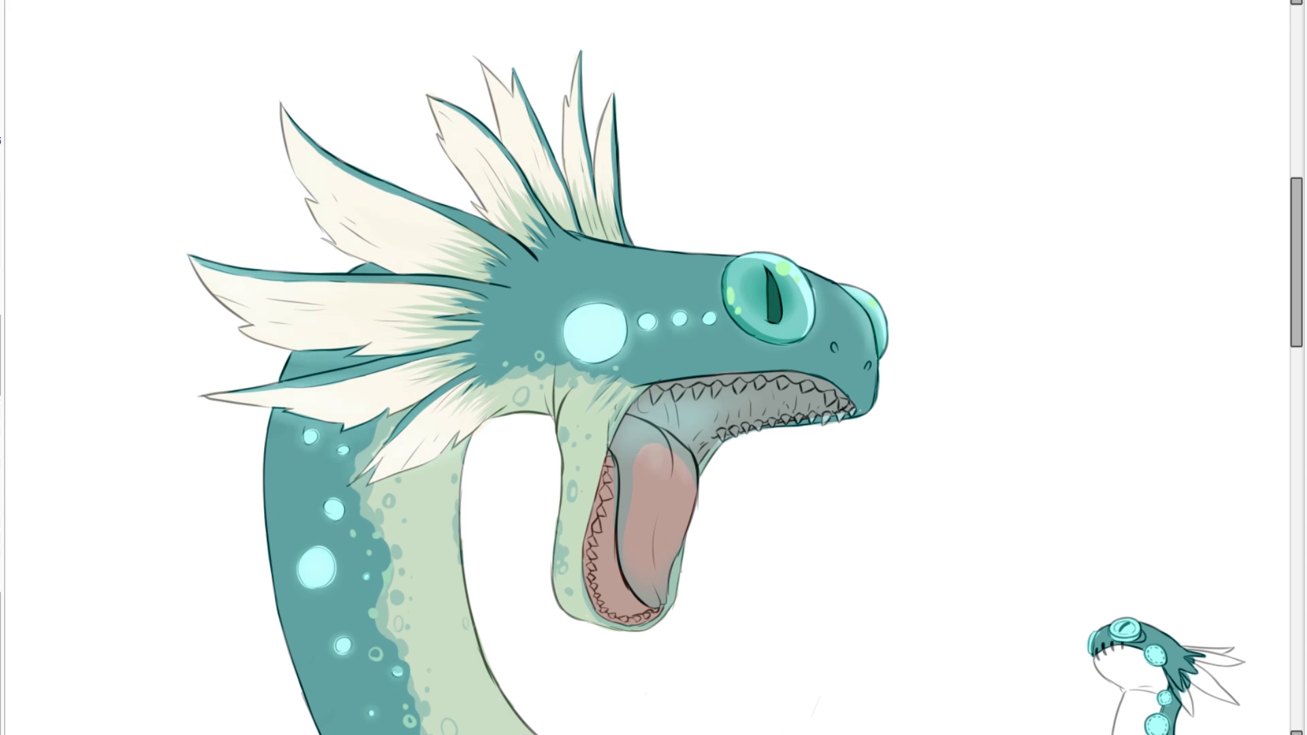
# Paint dark red shading inside the lower jaw between the teeth and the tongue.
pyautogui.scroll(-4, 452, 283)
pyautogui.scroll(6, 452, 284)
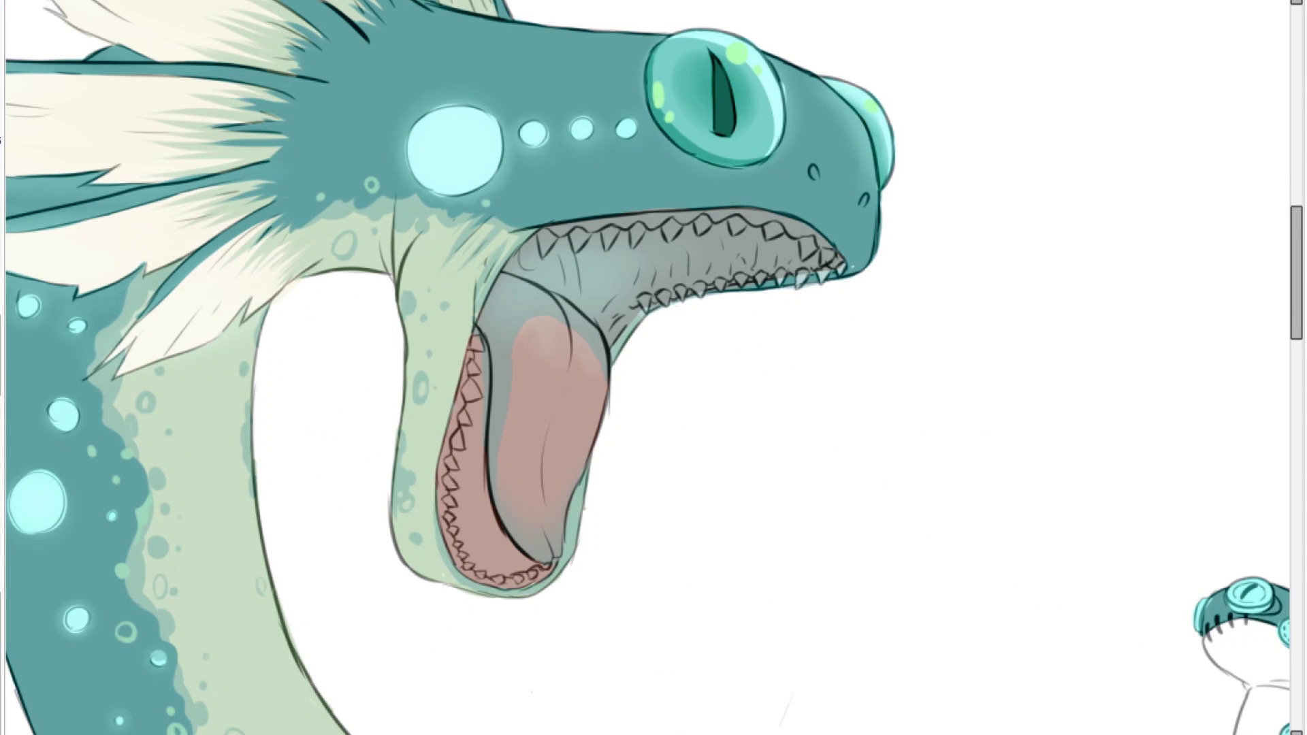
pyautogui.scroll(2, 471, 464)
pyautogui.moveTo(492, 261)
pyautogui.mouseDown()
pyautogui.moveTo(500, 320)
pyautogui.moveTo(457, 422)
pyautogui.moveTo(487, 420)
pyautogui.moveTo(497, 543)
pyautogui.moveTo(483, 551)
pyautogui.mouseUp()
# Shade the back of the mouth and the palate ridges behind the upper teeth with a dull mauve.
pyautogui.scroll(1, 541, 318)
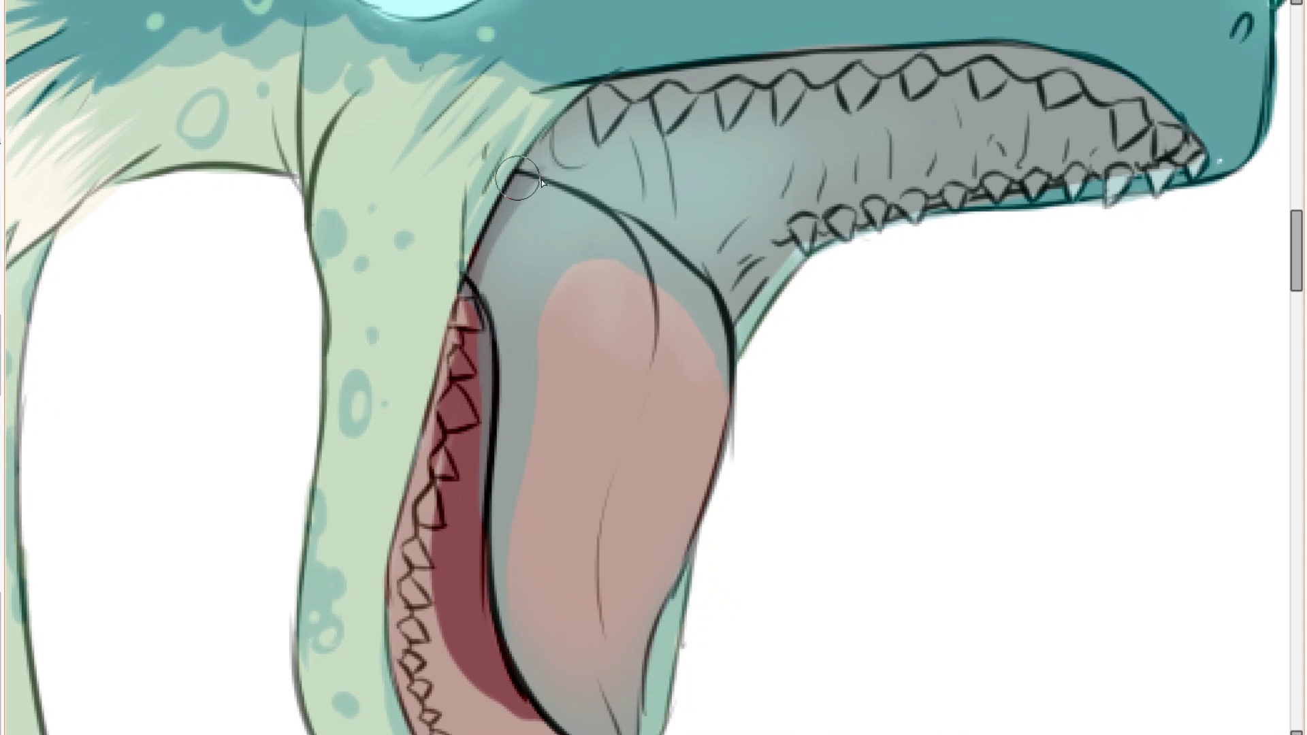
pyautogui.moveTo(566, 167)
pyautogui.mouseDown()
pyautogui.moveTo(734, 289)
pyautogui.moveTo(807, 121)
pyautogui.mouseUp()
pyautogui.moveTo(797, 218)
pyautogui.mouseDown()
pyautogui.moveTo(867, 152)
pyautogui.moveTo(825, 184)
pyautogui.mouseUp()
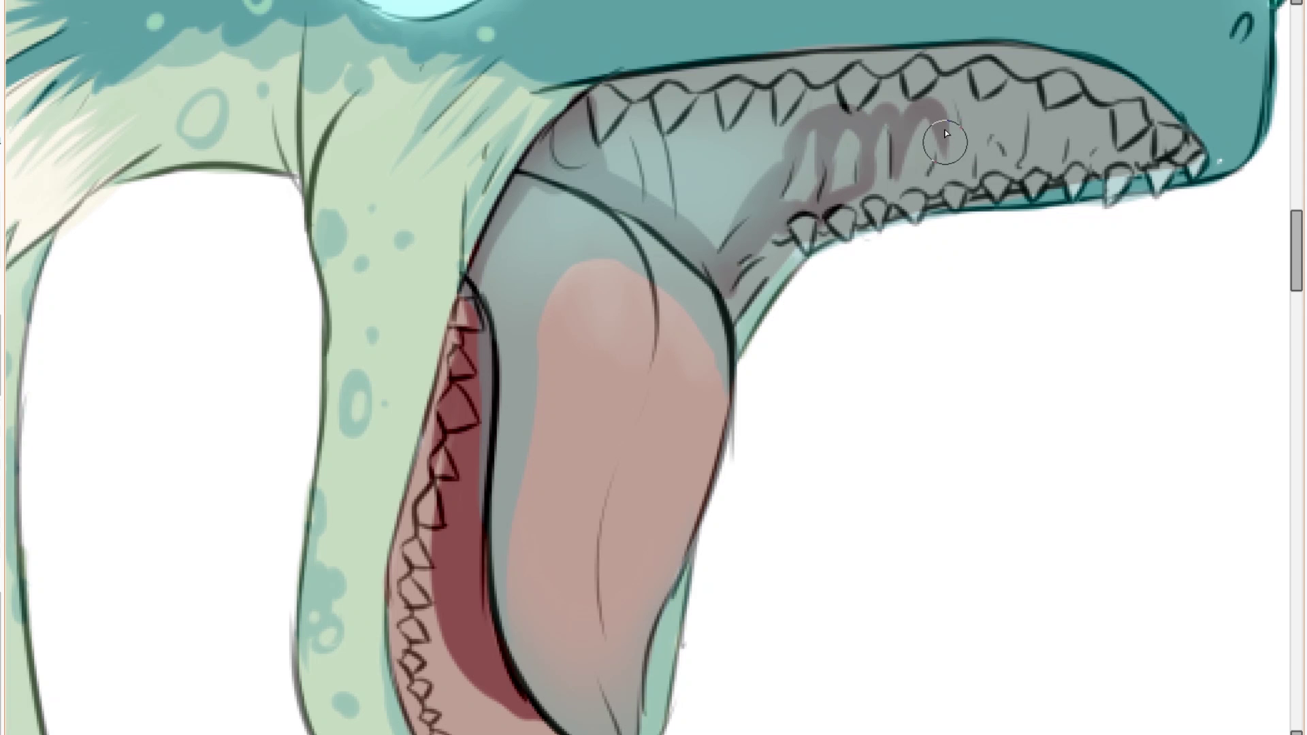
pyautogui.moveTo(946, 134); pyautogui.dragTo(979, 117)
pyautogui.moveTo(638, 104)
pyautogui.mouseDown()
pyautogui.moveTo(780, 133)
pyautogui.moveTo(764, 185)
pyautogui.mouseUp()
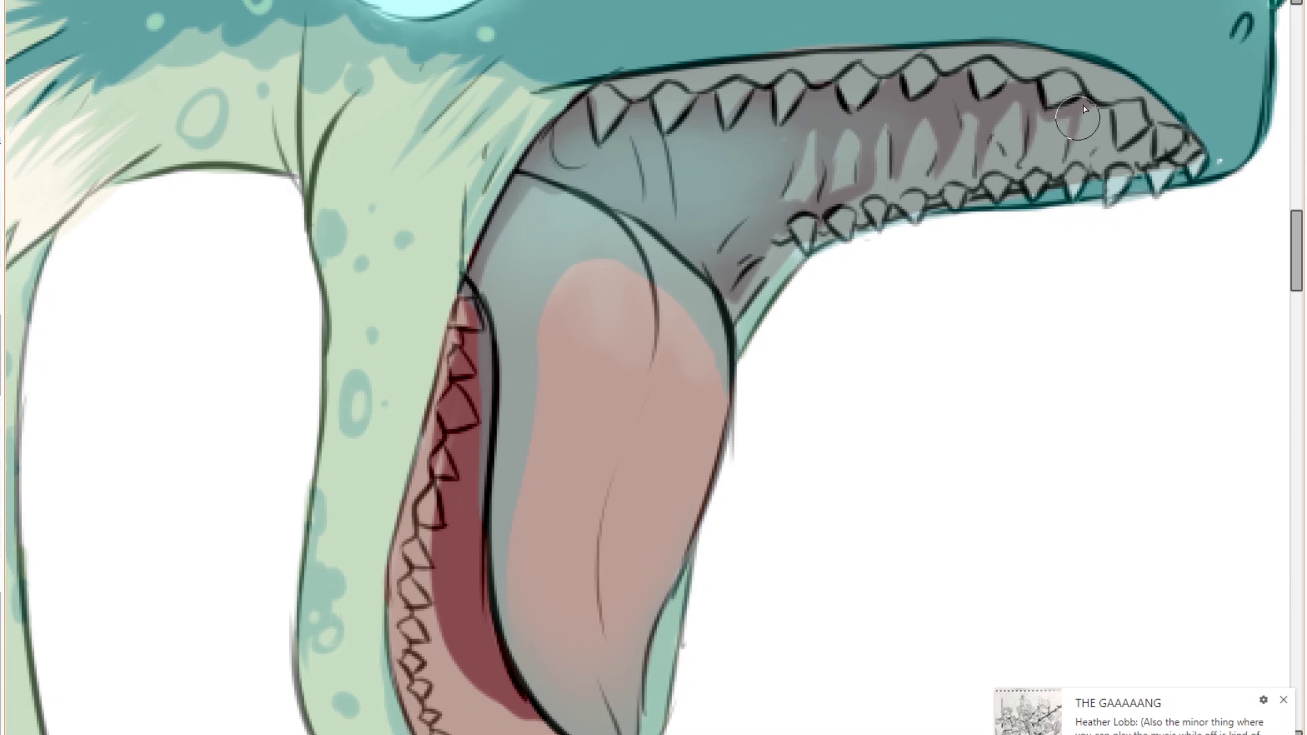
# Extend and soften the red shading around the bottom of the lower jaw.
pyautogui.scroll(-2, 1084, 109)
pyautogui.scroll(1, 918, 208)
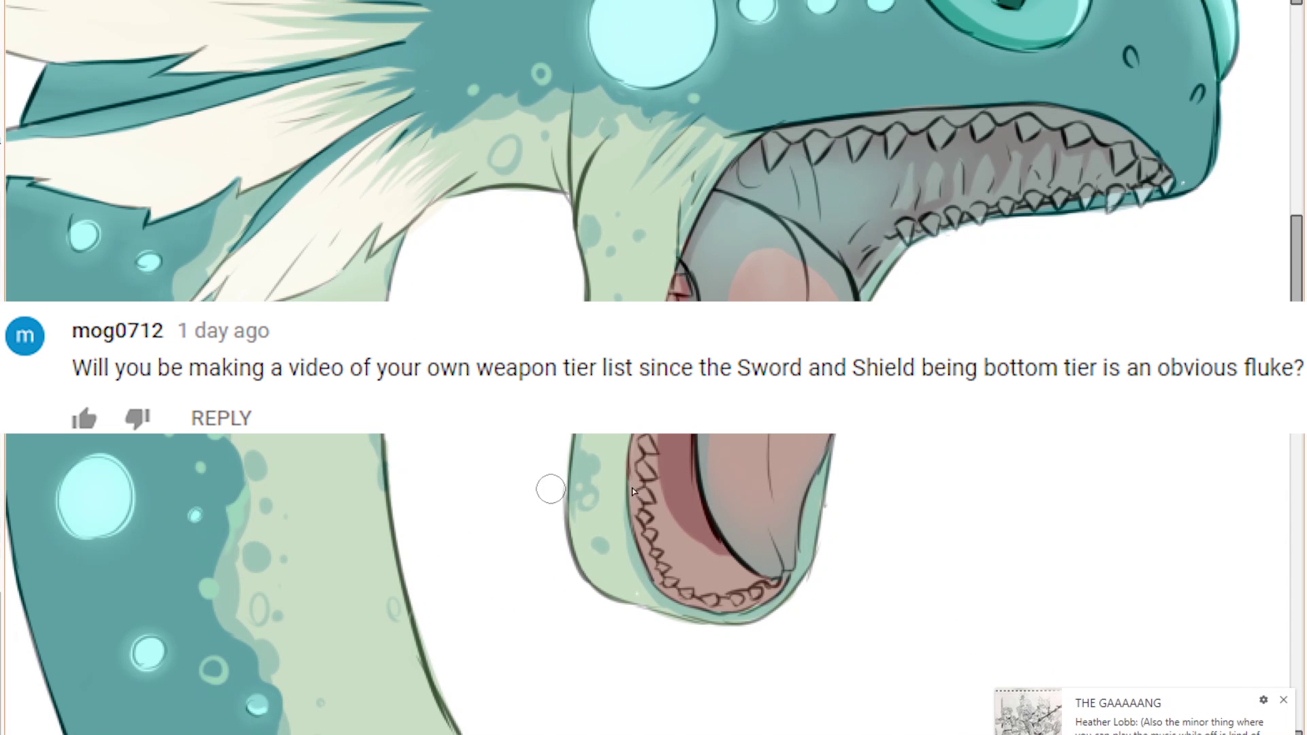
pyautogui.scroll(2, 683, 268)
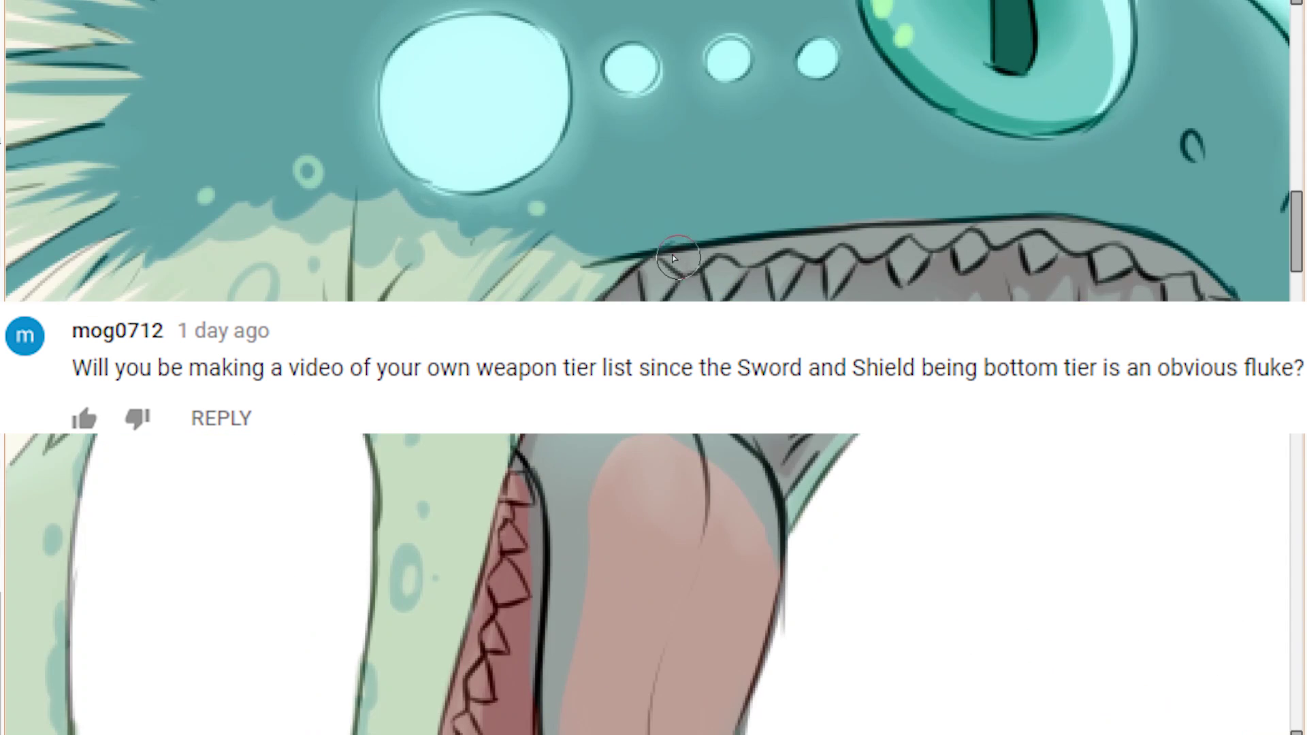
pyautogui.scroll(-2, 791, 487)
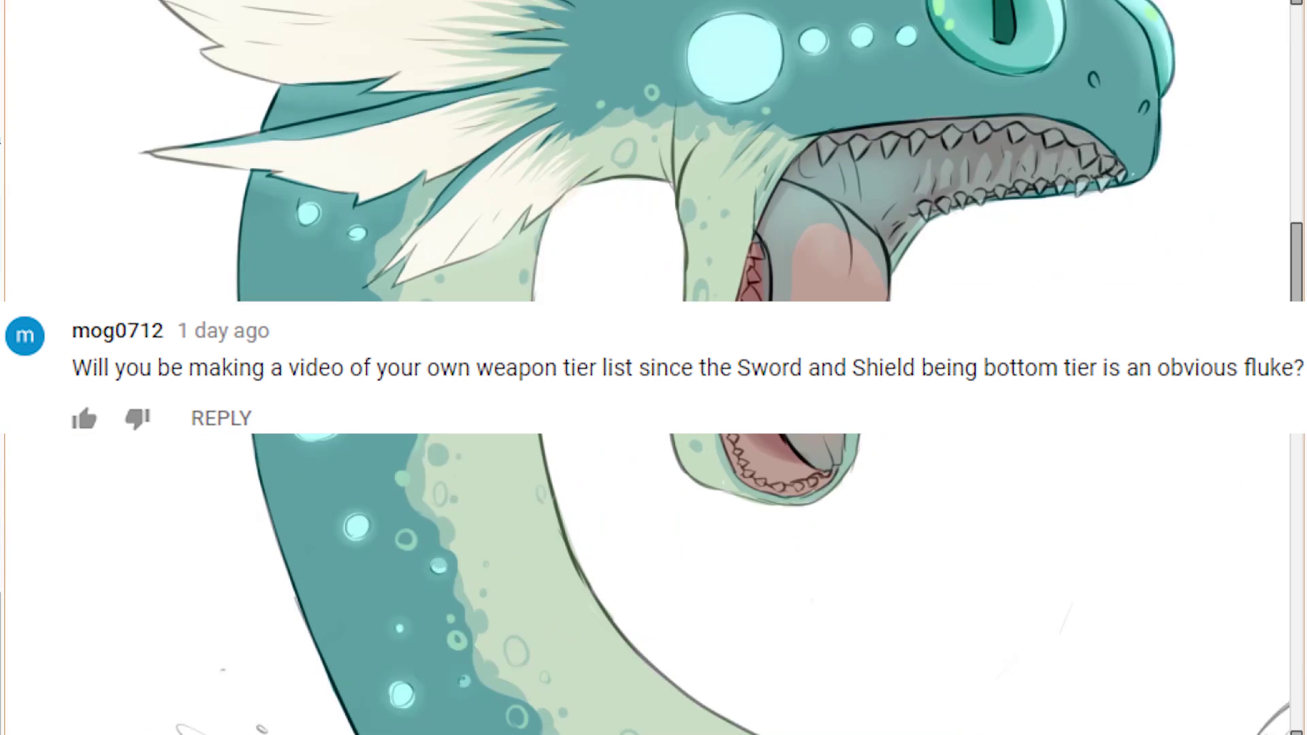
pyautogui.scroll(2, 791, 487)
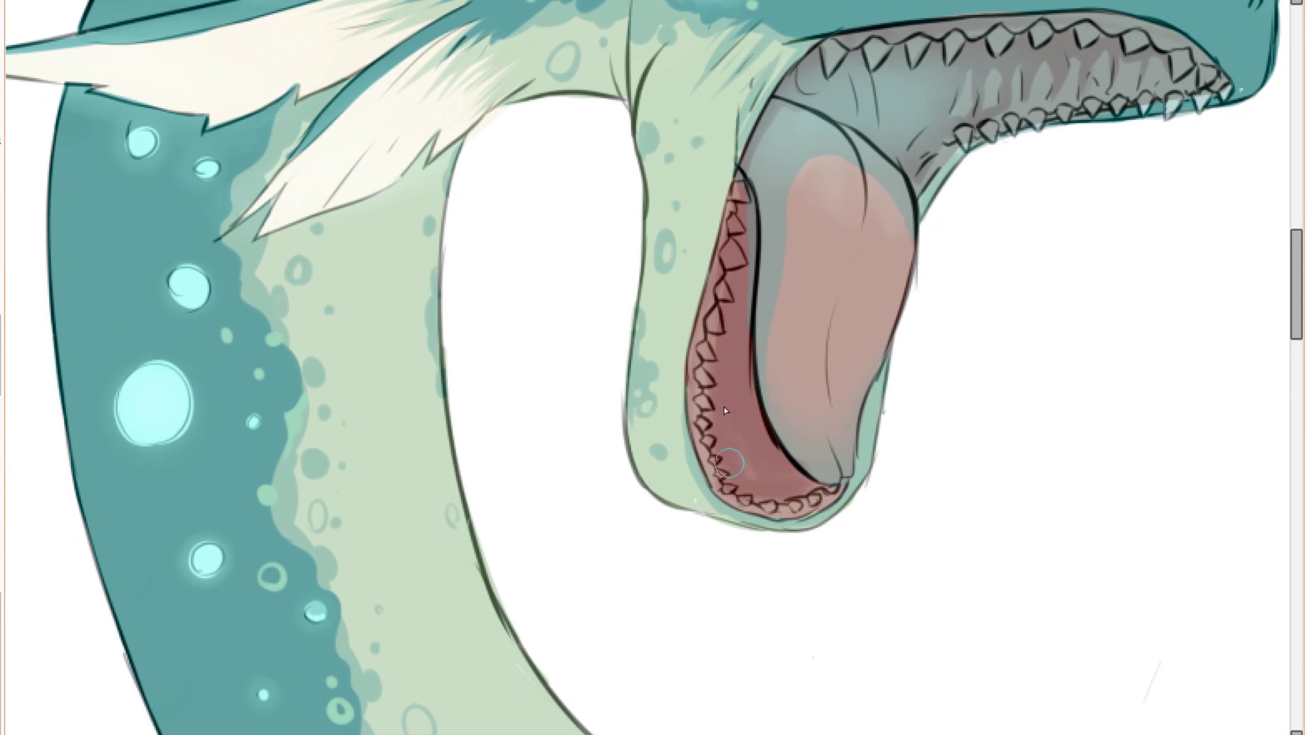
# Airbrush soft dark red shading along the central groove of the tongue.
pyautogui.scroll(-2, 729, 469)
pyautogui.scroll(3, 660, 409)
pyautogui.moveTo(552, 558)
pyautogui.mouseDown()
pyautogui.moveTo(613, 655)
pyautogui.moveTo(677, 291)
pyautogui.moveTo(661, 187)
pyautogui.moveTo(691, 286)
pyautogui.moveTo(644, 400)
pyautogui.moveTo(661, 294)
pyautogui.mouseUp()
pyautogui.moveTo(647, 367)
pyautogui.mouseDown()
pyautogui.moveTo(622, 198)
pyautogui.moveTo(564, 443)
pyautogui.mouseUp()
pyautogui.moveTo(564, 498)
pyautogui.mouseDown()
pyautogui.moveTo(627, 540)
pyautogui.moveTo(661, 481)
pyautogui.mouseUp()
pyautogui.scroll(-5, 675, 221)
pyautogui.scroll(2, 695, 136)
pyautogui.moveTo(700, 422); pyautogui.dragTo(638, 447)
pyautogui.scroll(1, 625, 320)
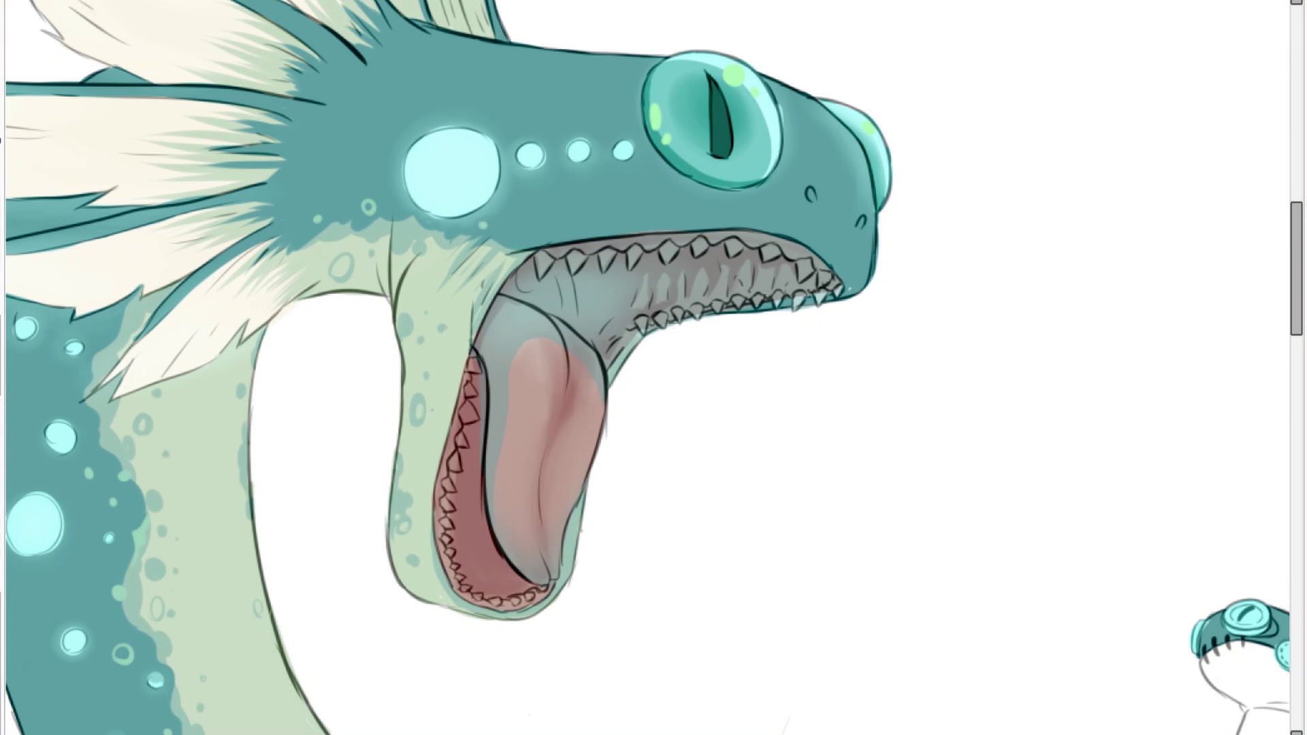
# Fill the row of lower jaw teeth with a pale yellow, one tooth at a time.
pyautogui.scroll(4, 481, 485)
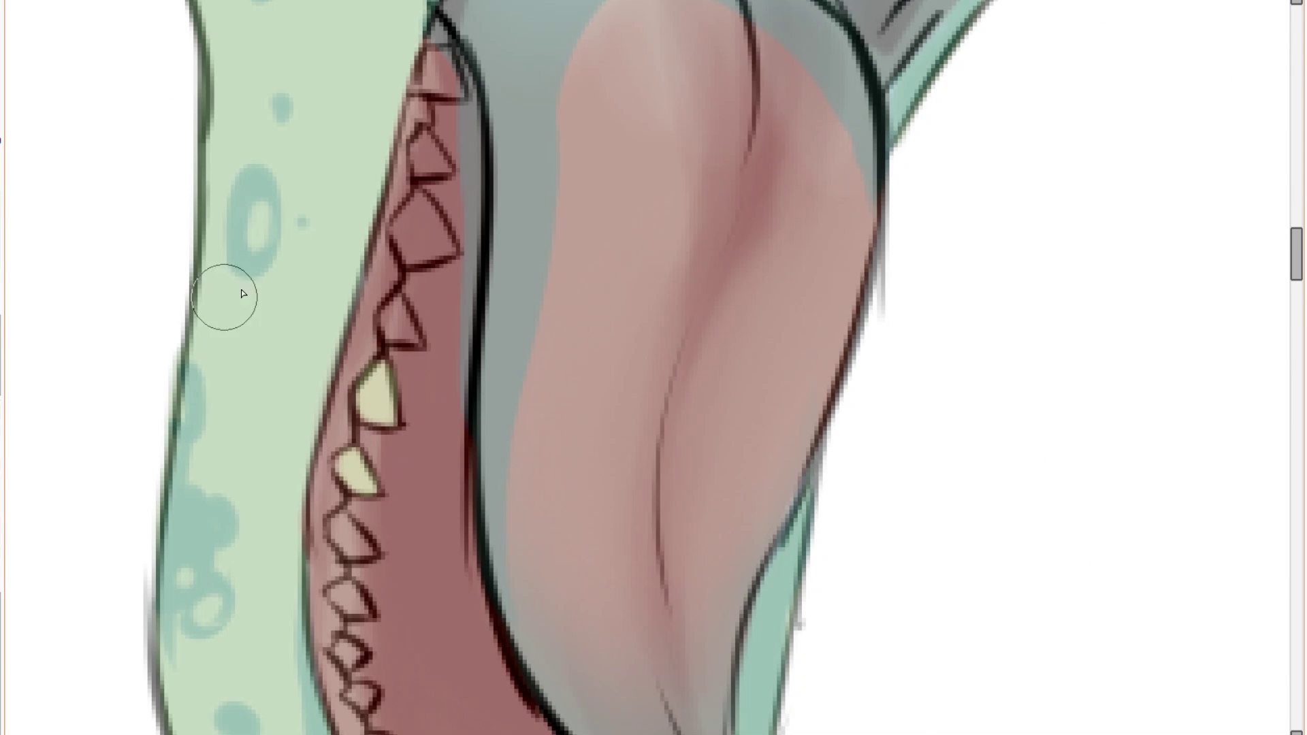
pyautogui.moveTo(423, 341); pyautogui.dragTo(407, 326)
pyautogui.moveTo(419, 235); pyautogui.dragTo(436, 218)
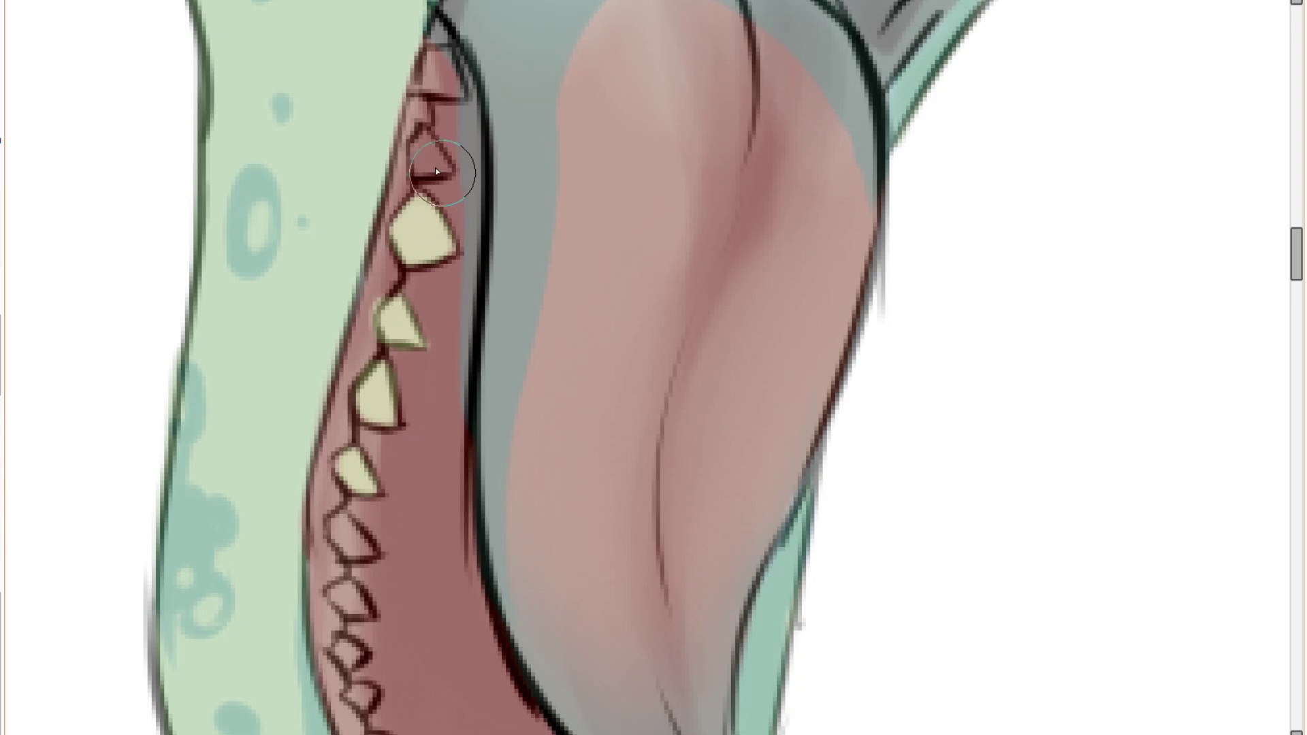
pyautogui.moveTo(425, 157); pyautogui.dragTo(450, 99)
pyautogui.moveTo(375, 540); pyautogui.dragTo(423, 349)
pyautogui.moveTo(402, 350)
pyautogui.mouseDown()
pyautogui.moveTo(388, 341)
pyautogui.moveTo(412, 359)
pyautogui.mouseUp()
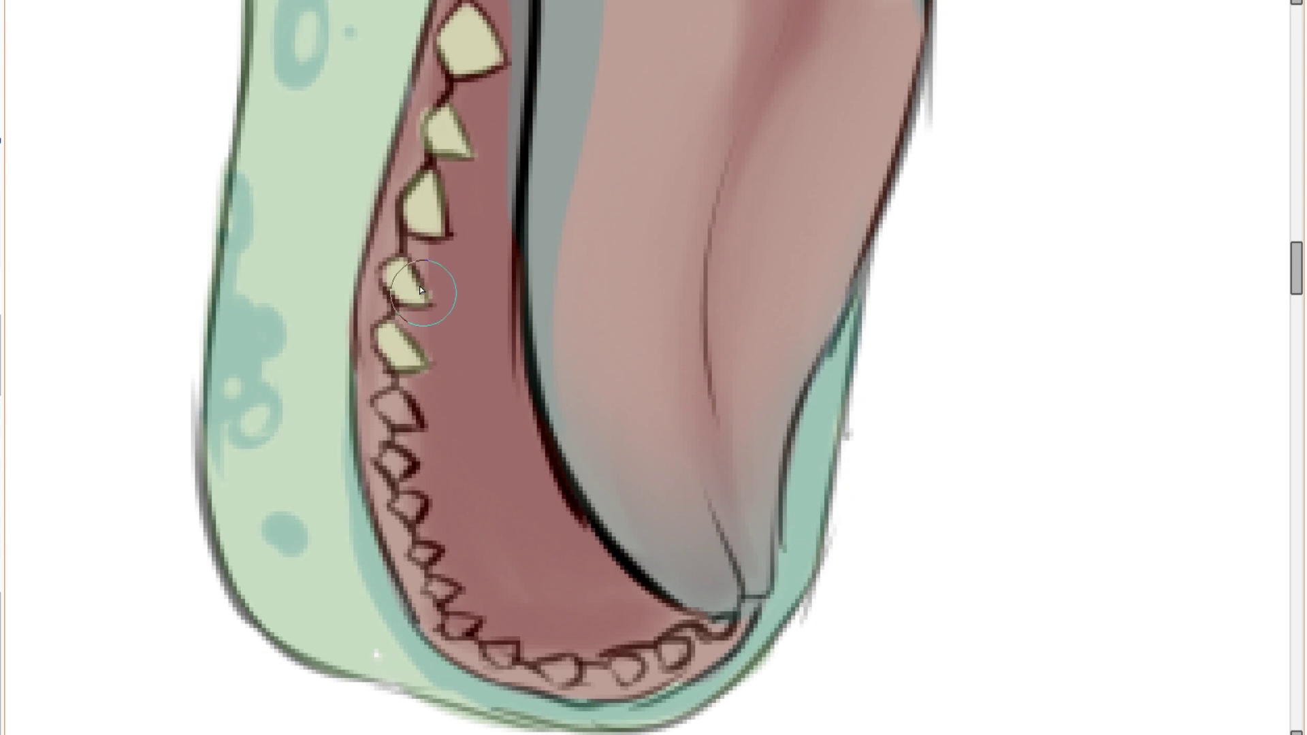
pyautogui.moveTo(409, 420)
pyautogui.mouseDown()
pyautogui.moveTo(404, 412)
pyautogui.moveTo(408, 504)
pyautogui.moveTo(436, 593)
pyautogui.moveTo(469, 633)
pyautogui.moveTo(565, 673)
pyautogui.mouseUp()
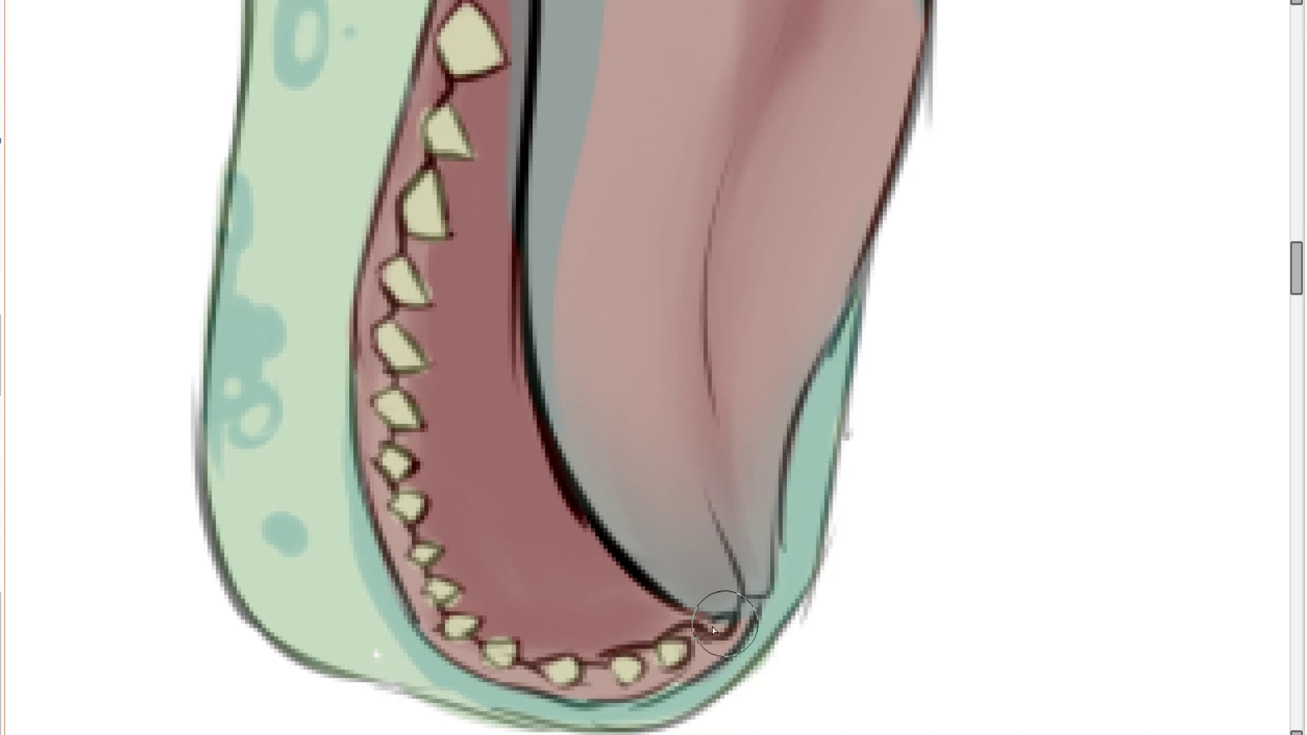
# Fill the upper jaw teeth, near and far rows, with a pale yellow-green.
pyautogui.scroll(-3, 712, 627)
pyautogui.scroll(4, 634, 377)
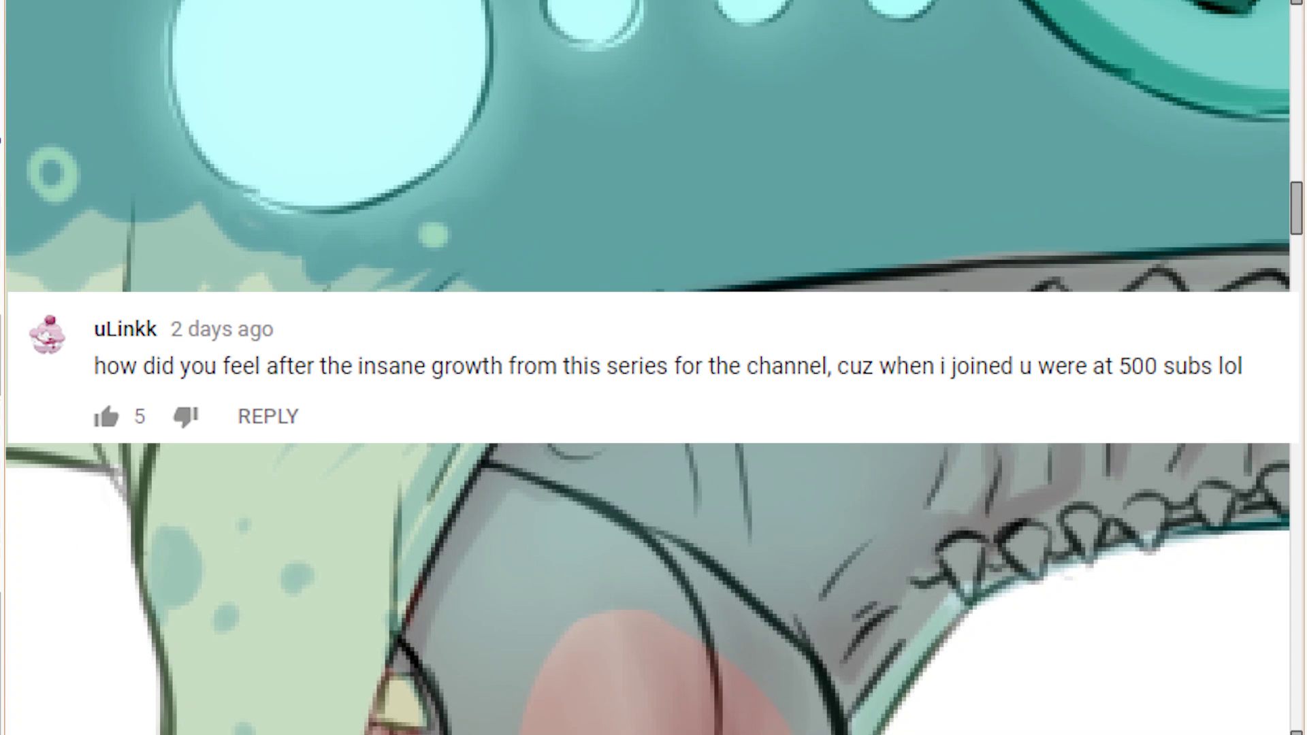
pyautogui.scroll(3, 783, 341)
pyautogui.moveTo(1021, 436); pyautogui.dragTo(765, 387)
pyautogui.moveTo(455, 564); pyautogui.dragTo(458, 587)
pyautogui.moveTo(568, 519); pyautogui.dragTo(714, 524)
pyautogui.moveTo(836, 486)
pyautogui.mouseDown()
pyautogui.moveTo(973, 487)
pyautogui.moveTo(1056, 443)
pyautogui.mouseUp()
pyautogui.scroll(-5, 754, 488)
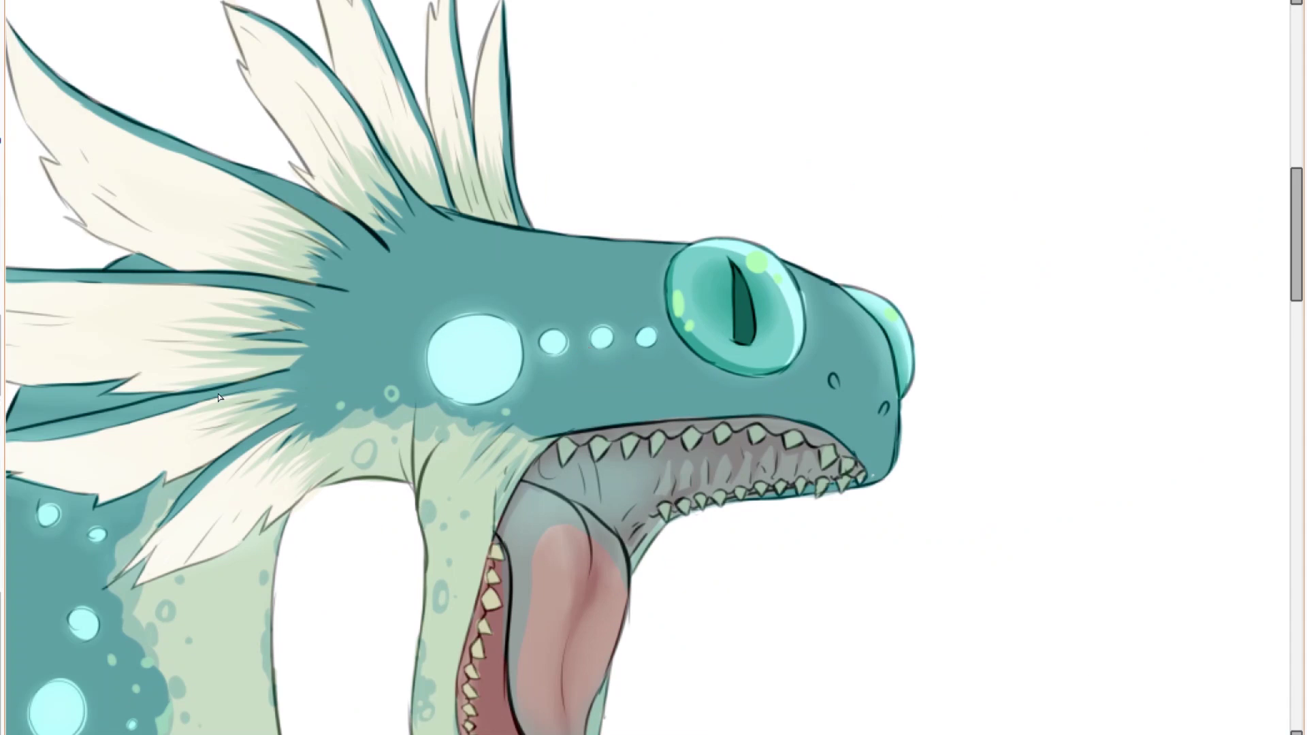
# Draw a small rounded shape behind the serpent's near eye, fill it with dark teal, and add a matching one on the hunter's head.
pyautogui.scroll(5, 686, 426)
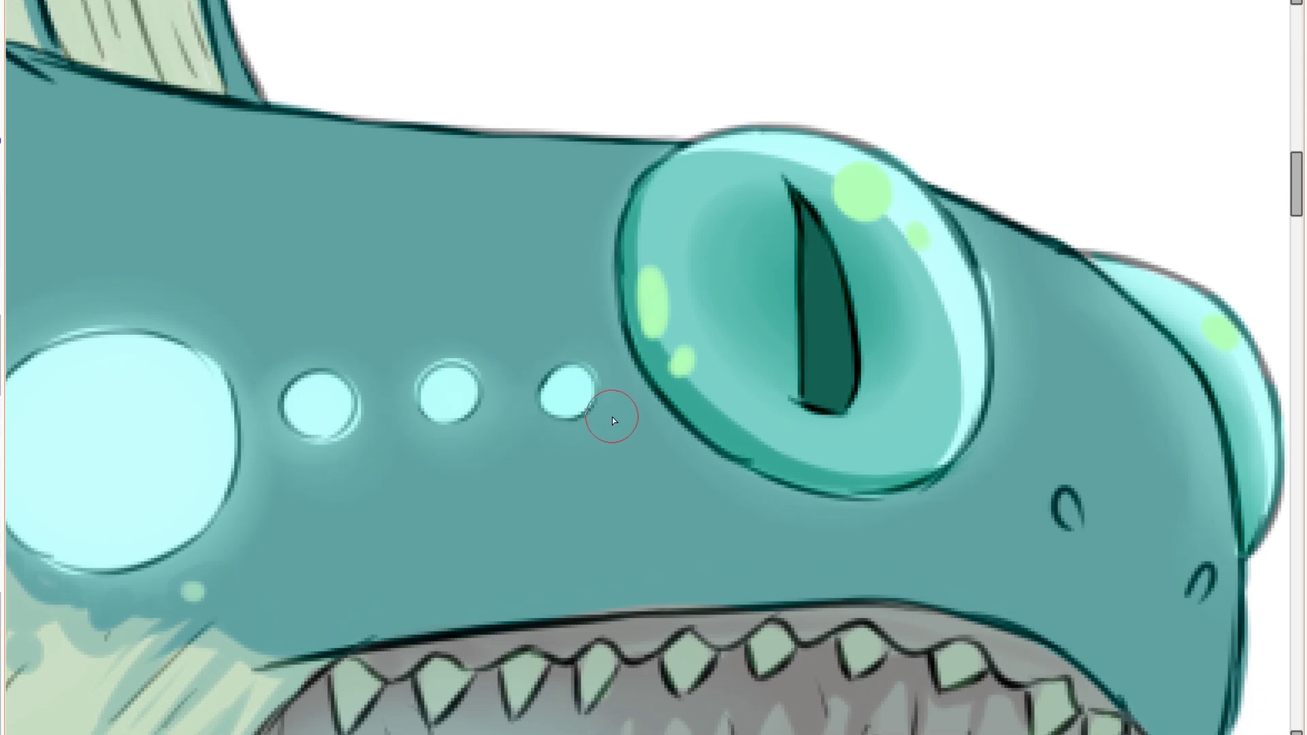
pyautogui.scroll(-5, 616, 288)
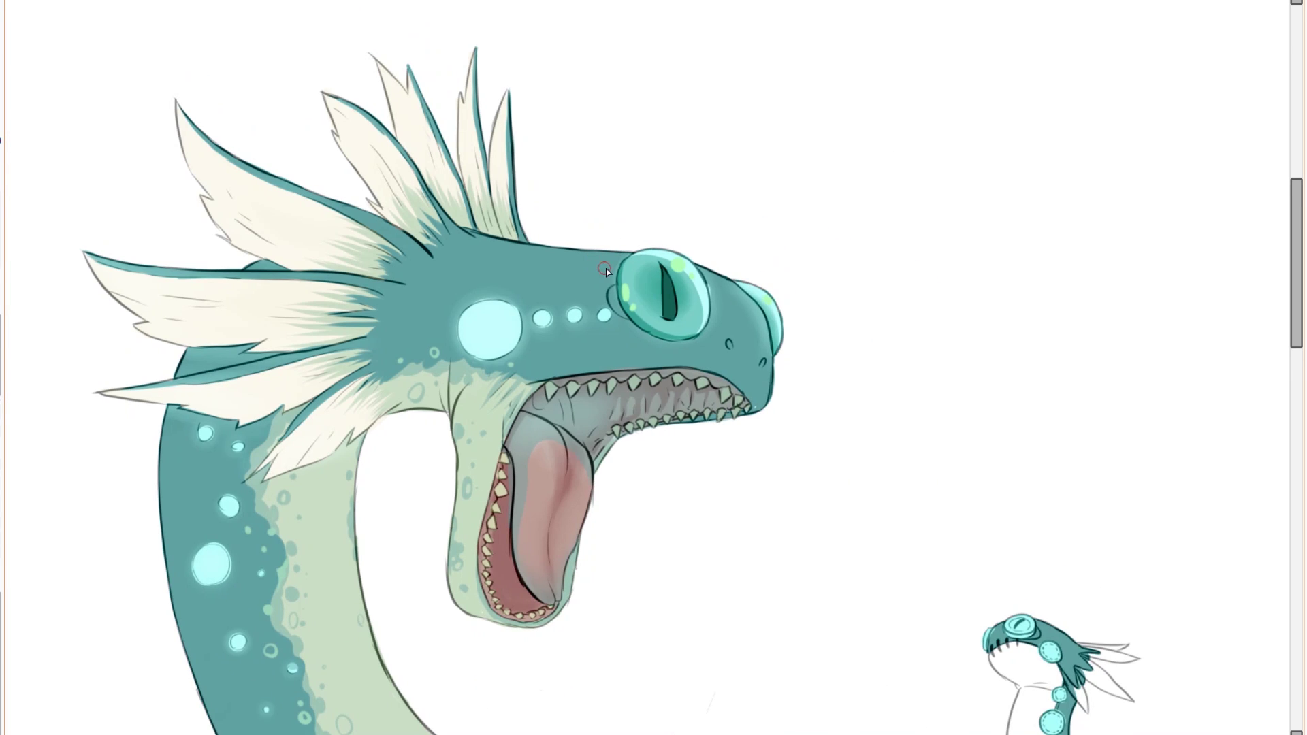
pyautogui.scroll(5, 607, 261)
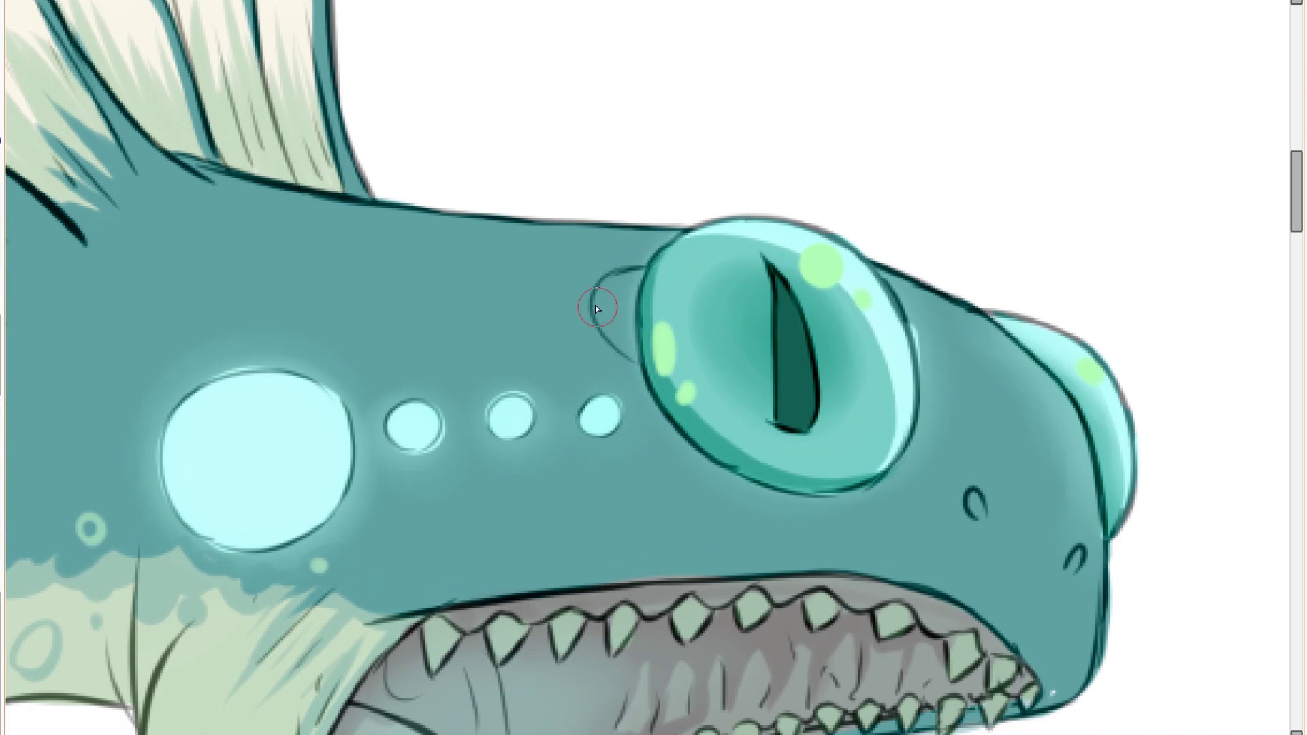
pyautogui.scroll(2, 728, 381)
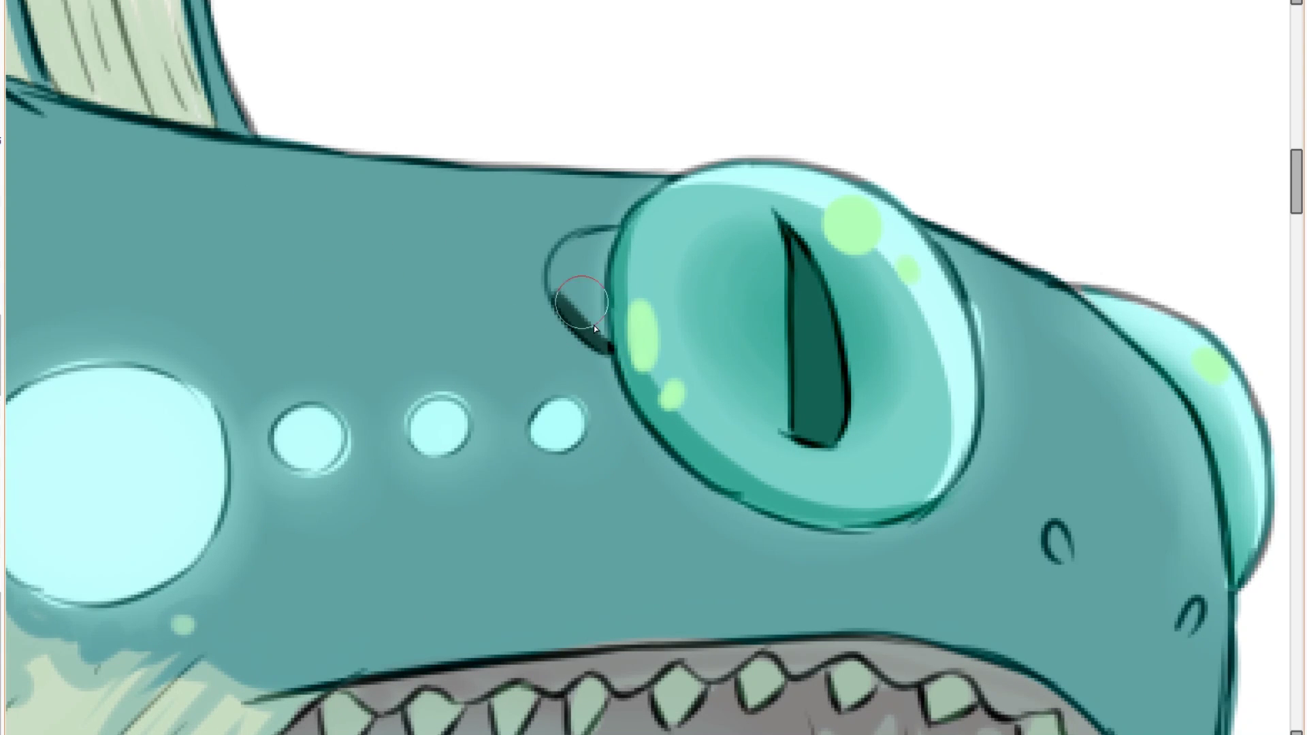
pyautogui.scroll(-6, 586, 305)
pyautogui.scroll(7, 878, 343)
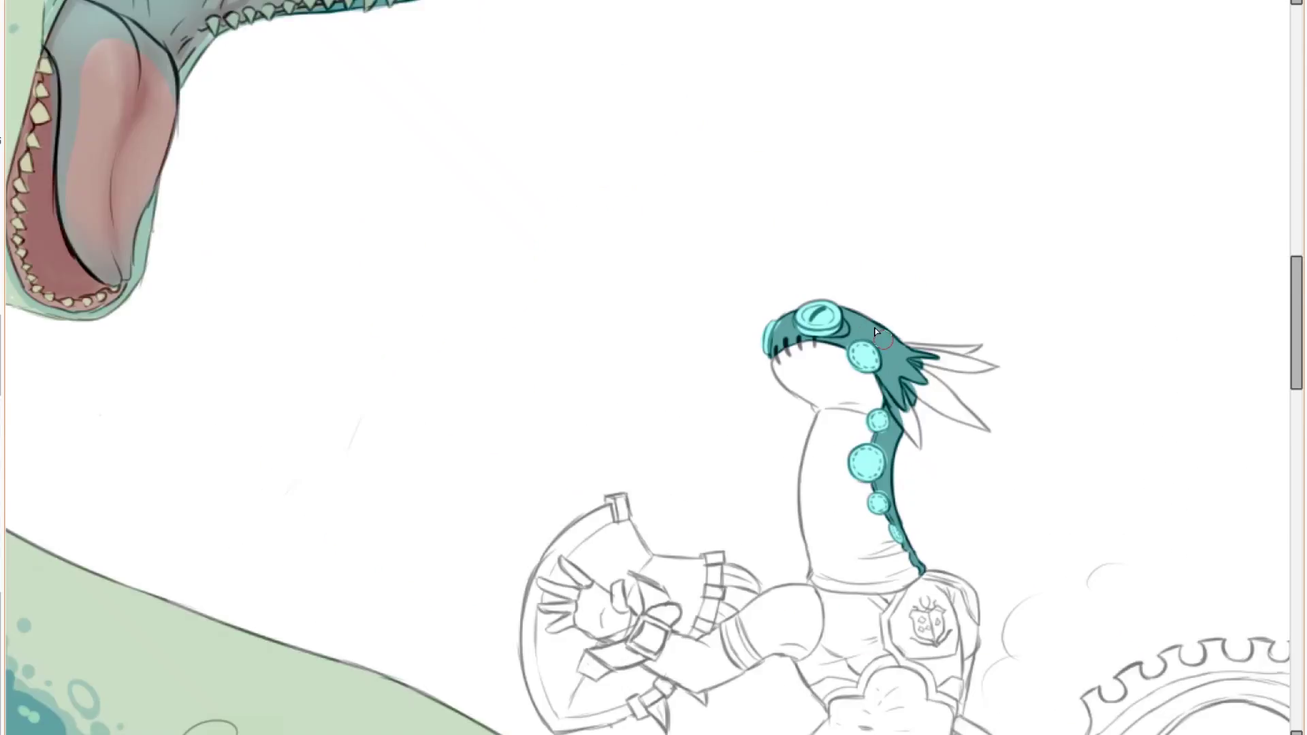
pyautogui.scroll(-7, 843, 322)
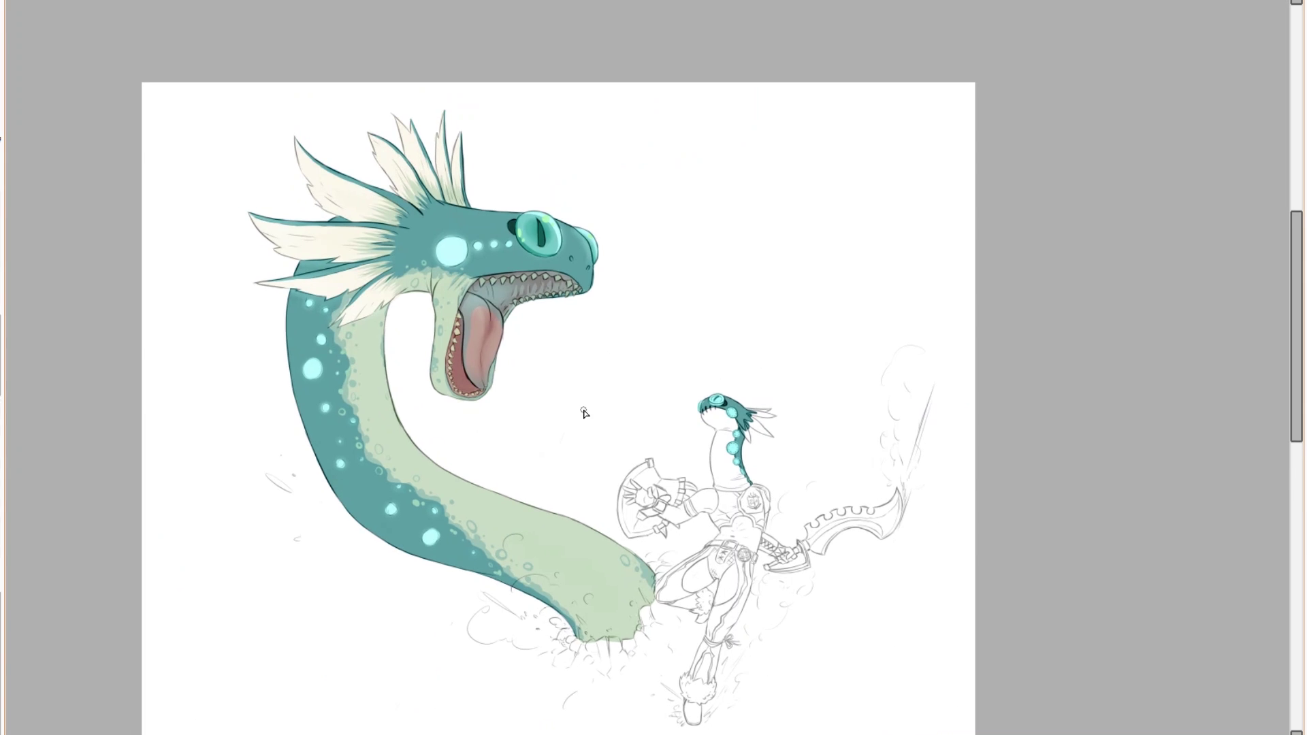
# Lasso the serpent's open mouth, adjust its colour with Hue and Saturation, and deselect it.
pyautogui.scroll(5, 607, 204)
pyautogui.scroll(-2, 447, 376)
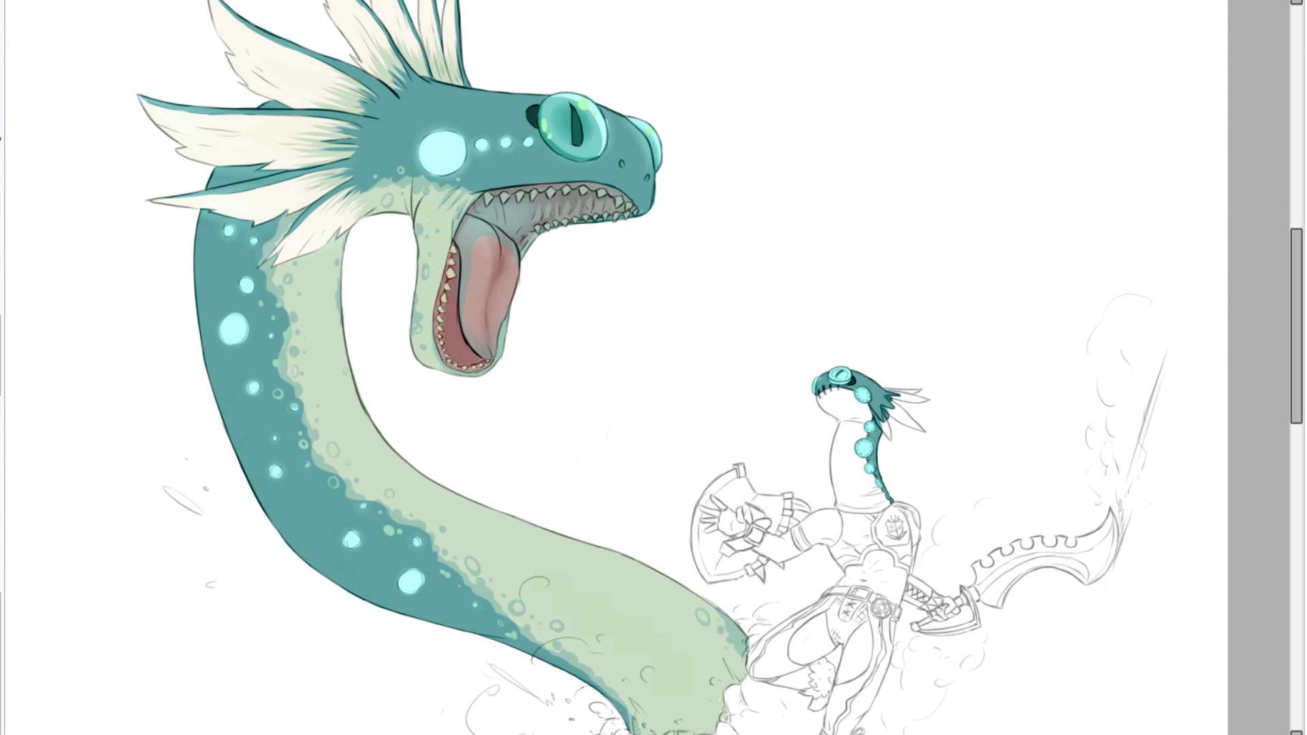
pyautogui.moveTo(380, 321); pyautogui.dragTo(644, 364)
pyautogui.hotkey('ctrl', 'u')
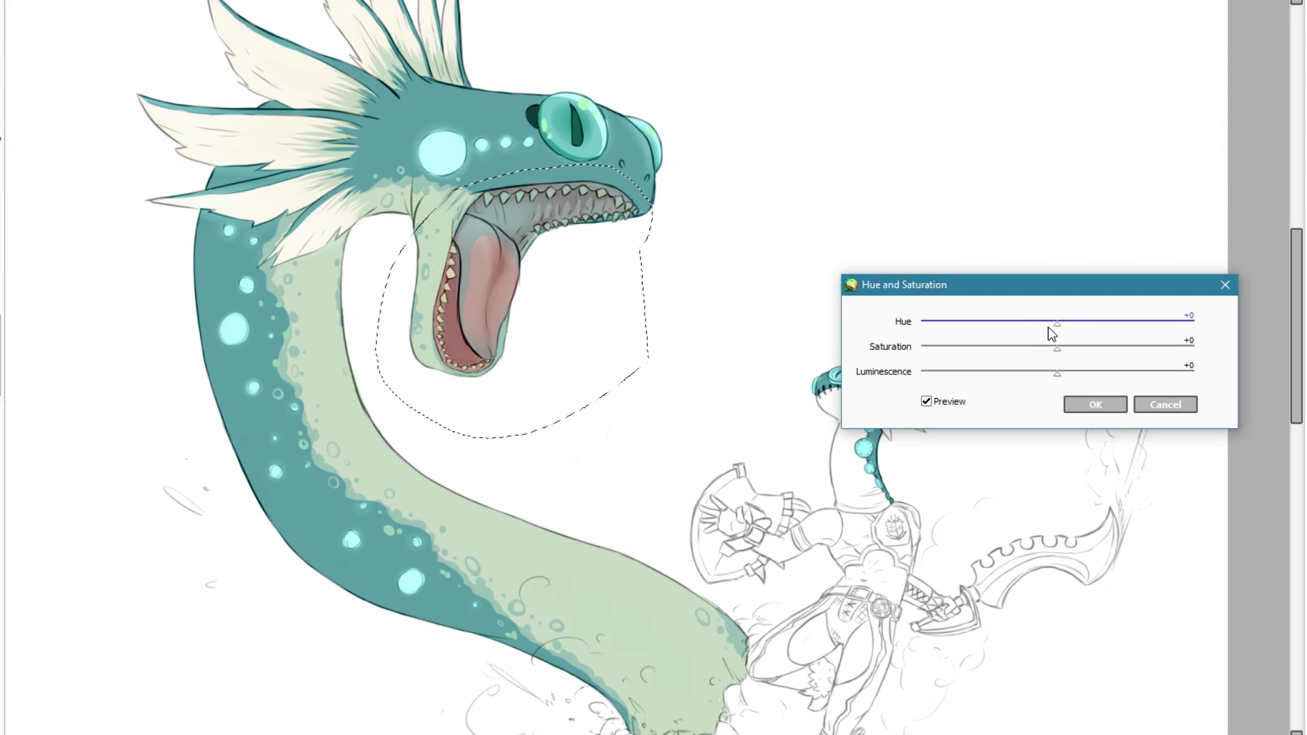
pyautogui.moveTo(1020, 320); pyautogui.dragTo(1051, 322)
pyautogui.click(1097, 404)
pyautogui.hotkey('ctrl', 'd')
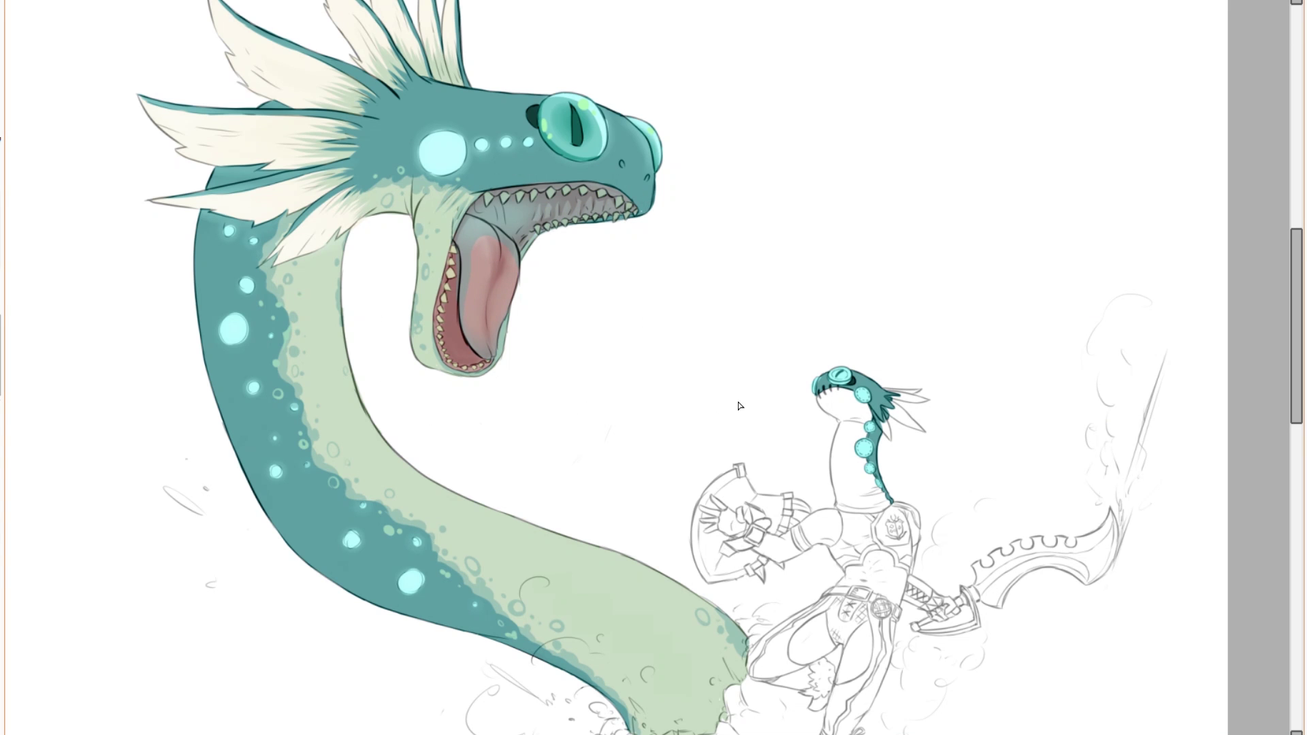
# Fill the hunter's lower face and neck with the serpent's pale green belly colour.
pyautogui.moveTo(858, 422); pyautogui.dragTo(783, 369)
pyautogui.scroll(5, 759, 350)
pyautogui.moveTo(691, 303)
pyautogui.mouseDown()
pyautogui.moveTo(724, 364)
pyautogui.moveTo(802, 446)
pyautogui.mouseUp()
pyautogui.moveTo(801, 511); pyautogui.dragTo(812, 313)
pyautogui.moveTo(806, 266)
pyautogui.mouseDown()
pyautogui.moveTo(789, 350)
pyautogui.moveTo(766, 159)
pyautogui.mouseUp()
pyautogui.moveTo(761, 337)
pyautogui.mouseDown()
pyautogui.moveTo(777, 490)
pyautogui.moveTo(963, 525)
pyautogui.moveTo(980, 380)
pyautogui.mouseUp()
pyautogui.moveTo(954, 220); pyautogui.dragTo(931, 391)
pyautogui.moveTo(926, 541); pyautogui.dragTo(899, 109)
pyautogui.scroll(-3, 883, 100)
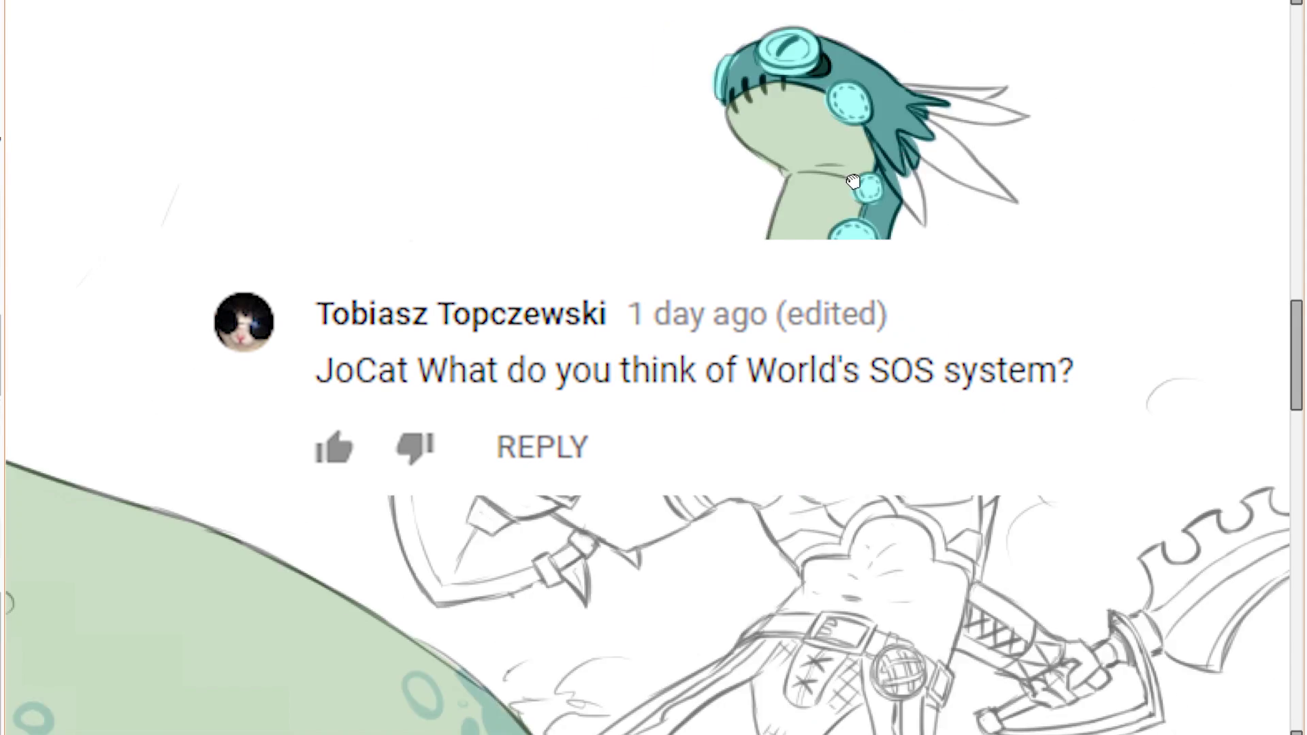
# Fill the fins at the back of the hunter's head with cream.
pyautogui.scroll(5, 112, 141)
pyautogui.scroll(-5, 113, 142)
pyautogui.scroll(2, 613, 538)
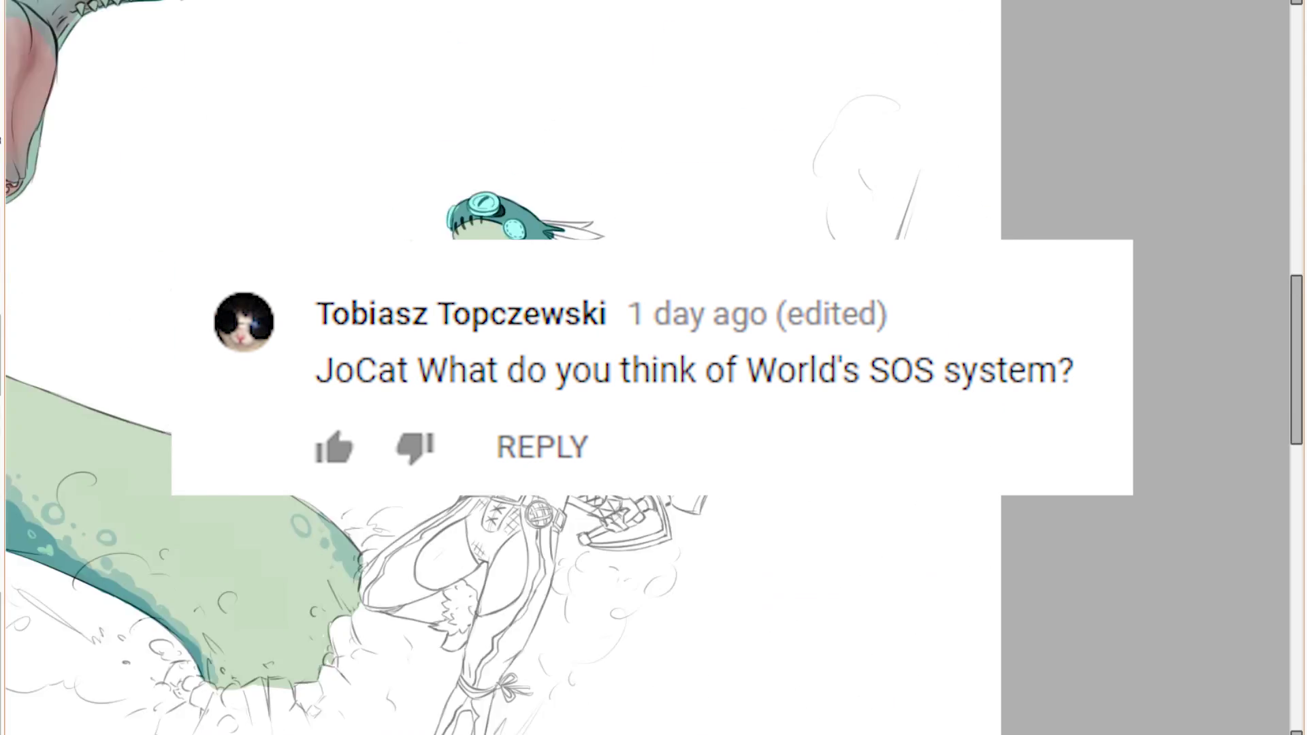
pyautogui.scroll(5, 248, 145)
pyautogui.scroll(-5, 248, 146)
pyautogui.scroll(3, 649, 186)
pyautogui.scroll(-4, 606, 388)
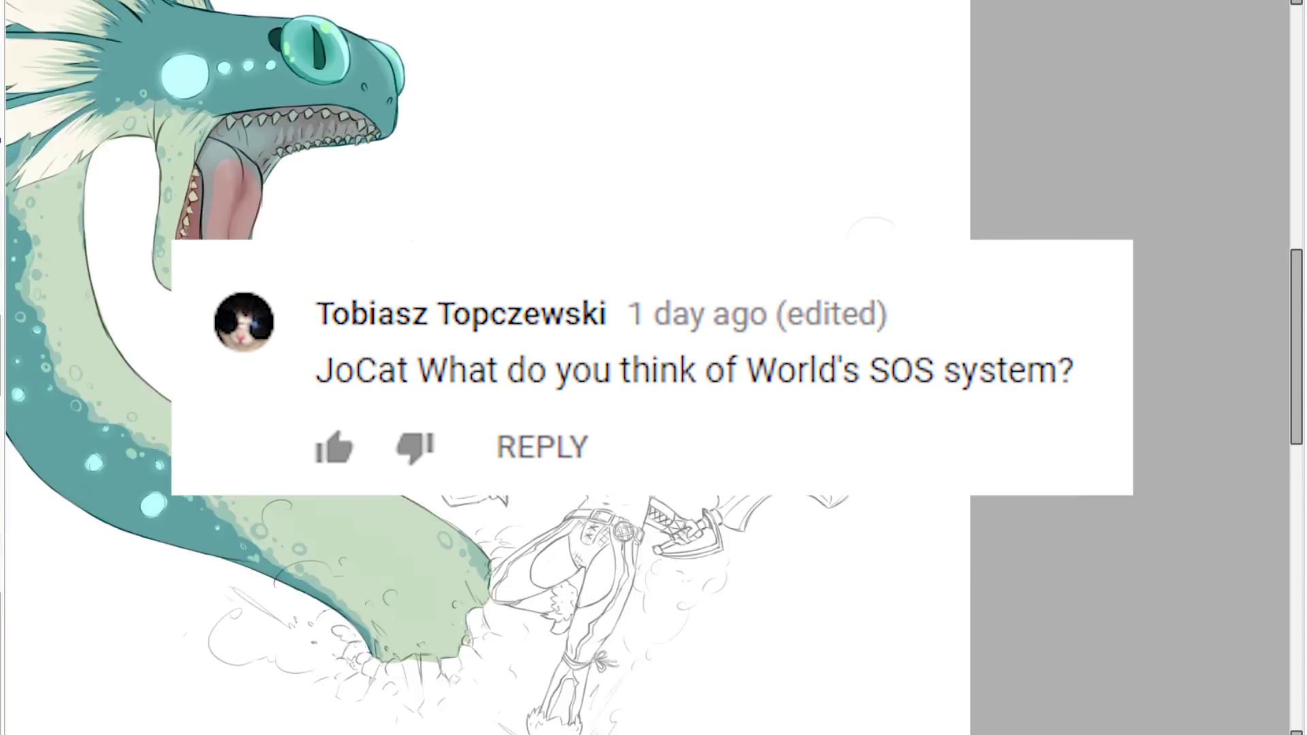
pyautogui.scroll(2, 408, 524)
pyautogui.scroll(3, 885, 122)
pyautogui.scroll(2, 930, 68)
pyautogui.moveTo(577, 350)
pyautogui.mouseDown()
pyautogui.moveTo(527, 272)
pyautogui.moveTo(565, 299)
pyautogui.mouseUp()
pyautogui.moveTo(536, 298)
pyautogui.mouseDown()
pyautogui.moveTo(604, 414)
pyautogui.moveTo(586, 345)
pyautogui.mouseUp()
pyautogui.moveTo(632, 262)
pyautogui.mouseDown()
pyautogui.moveTo(665, 294)
pyautogui.moveTo(672, 223)
pyautogui.mouseUp()
pyautogui.moveTo(686, 162)
pyautogui.mouseDown()
pyautogui.moveTo(606, 130)
pyautogui.moveTo(813, 164)
pyautogui.mouseUp()
pyautogui.moveTo(565, 92); pyautogui.dragTo(793, 107)
pyautogui.scroll(-8, 709, 81)
pyautogui.moveTo(596, 266); pyautogui.dragTo(459, 343)
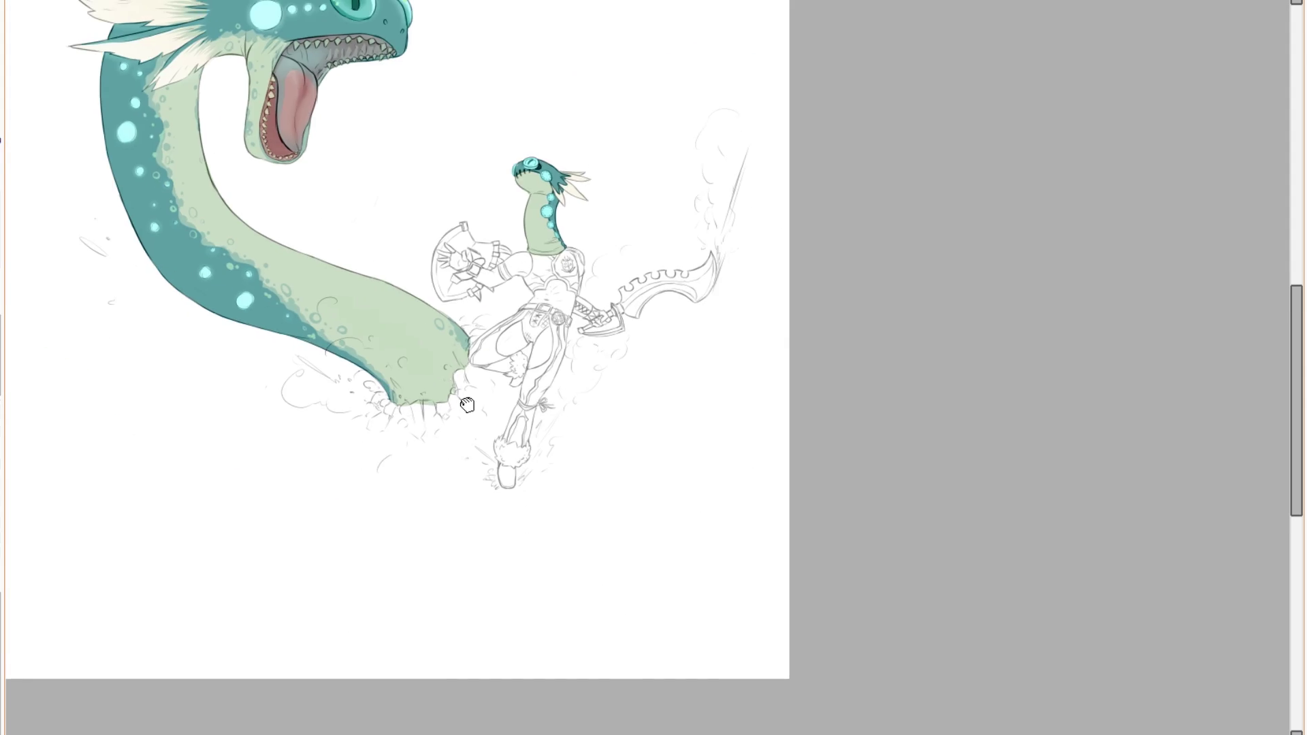
# Recolour the hunter's head fins with the light cyan of the round patches.
pyautogui.scroll(5, 628, 429)
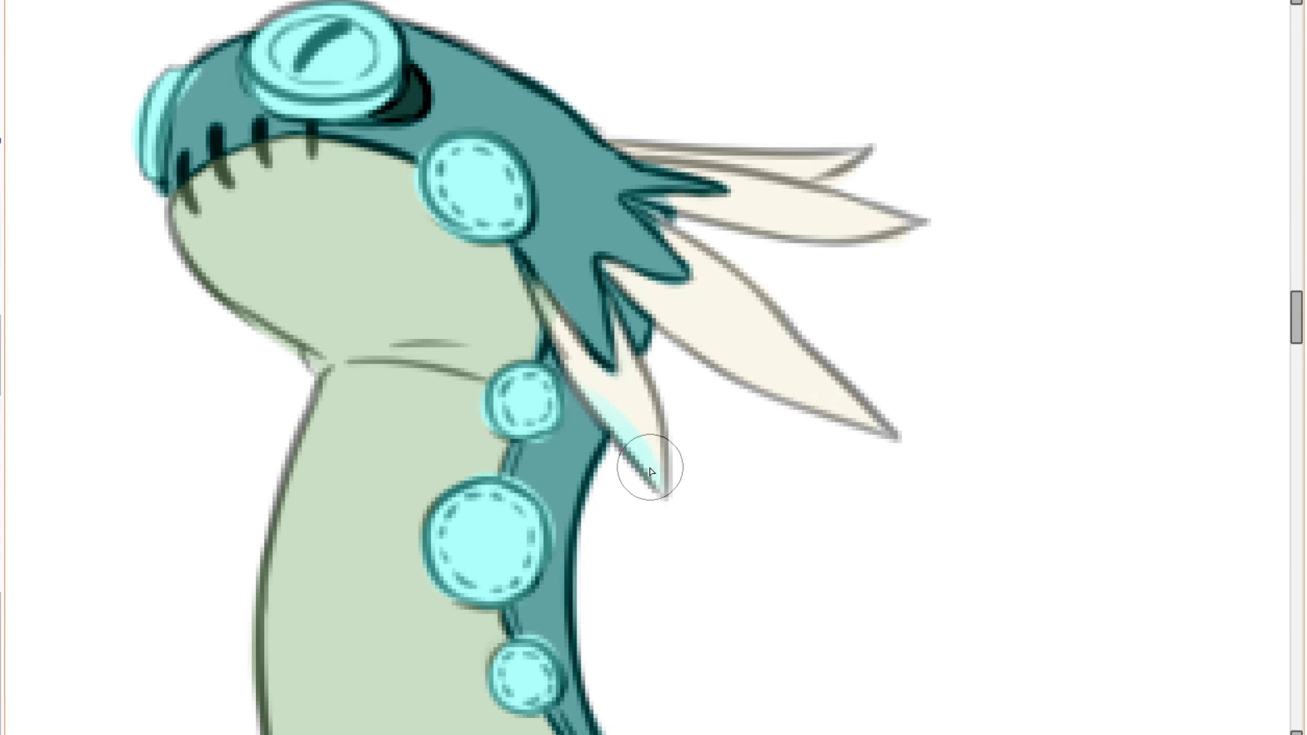
pyautogui.moveTo(652, 473)
pyautogui.mouseDown()
pyautogui.moveTo(599, 354)
pyautogui.moveTo(695, 320)
pyautogui.moveTo(783, 354)
pyautogui.moveTo(851, 409)
pyautogui.moveTo(811, 225)
pyautogui.moveTo(899, 222)
pyautogui.moveTo(765, 161)
pyautogui.moveTo(878, 161)
pyautogui.mouseUp()
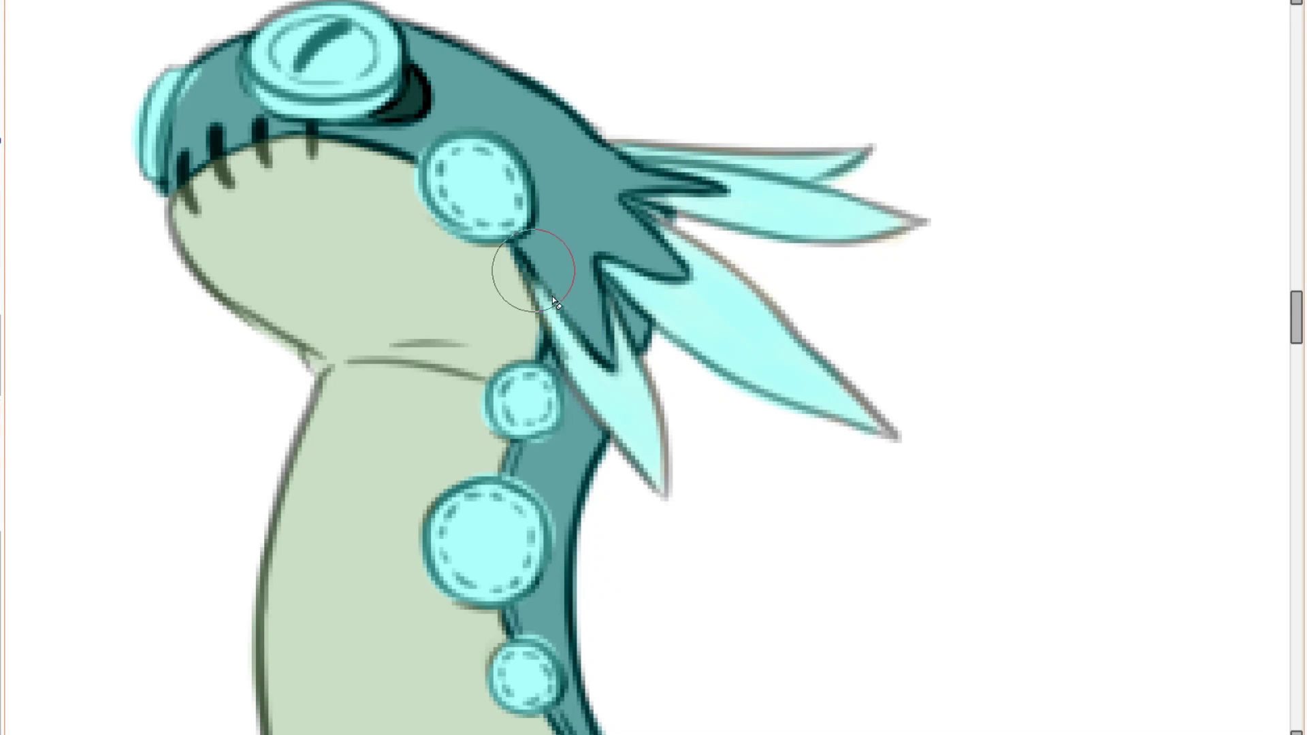
pyautogui.scroll(-5, 579, 153)
pyautogui.scroll(4, 587, 179)
pyautogui.moveTo(627, 386); pyautogui.dragTo(611, 334)
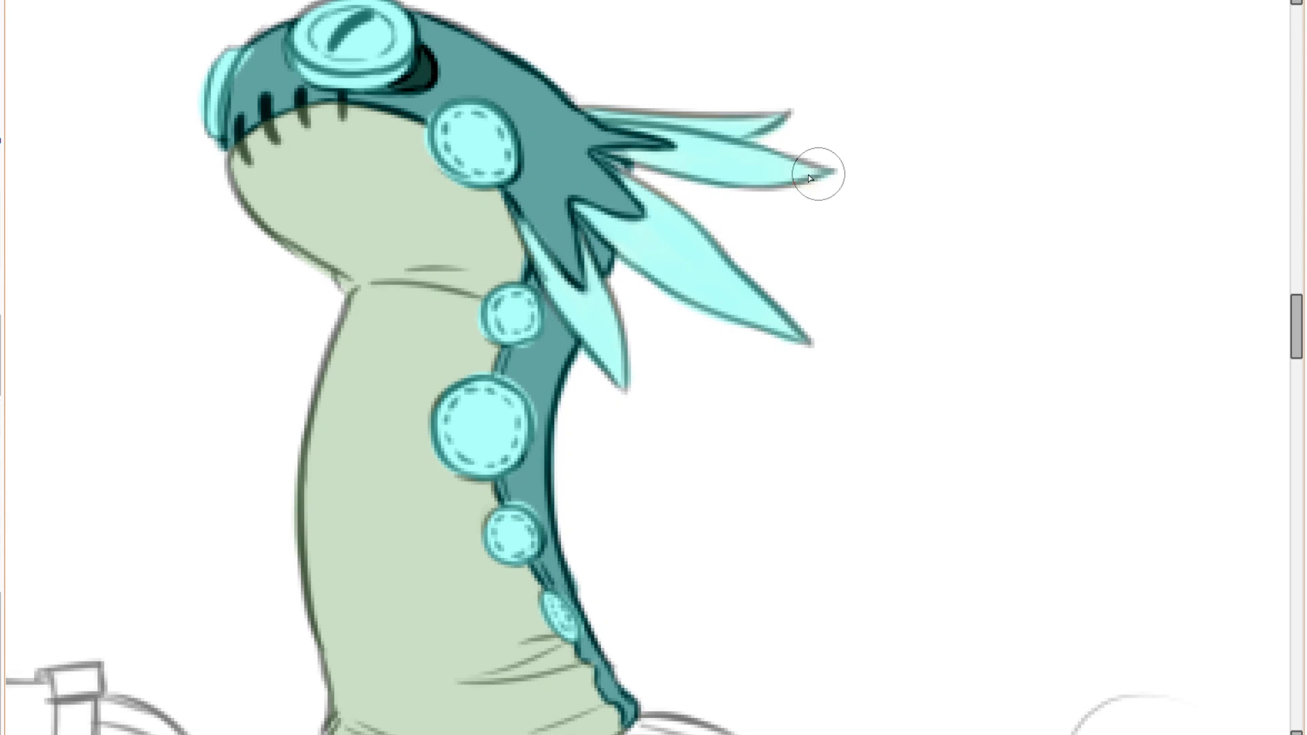
# Lasso the serpent's open mouth again, lower its hue and raise its saturation with Hue and Saturation.
pyautogui.scroll(-5, 680, 236)
pyautogui.scroll(-2, 542, 212)
pyautogui.scroll(5, 438, 209)
pyautogui.moveTo(481, 484); pyautogui.dragTo(706, 332)
pyautogui.hotkey('ctrl', 'u')
pyautogui.moveTo(1057, 348)
pyautogui.mouseDown()
pyautogui.moveTo(1149, 350)
pyautogui.moveTo(1129, 351)
pyautogui.mouseUp()
pyautogui.moveTo(1058, 322); pyautogui.dragTo(1029, 325)
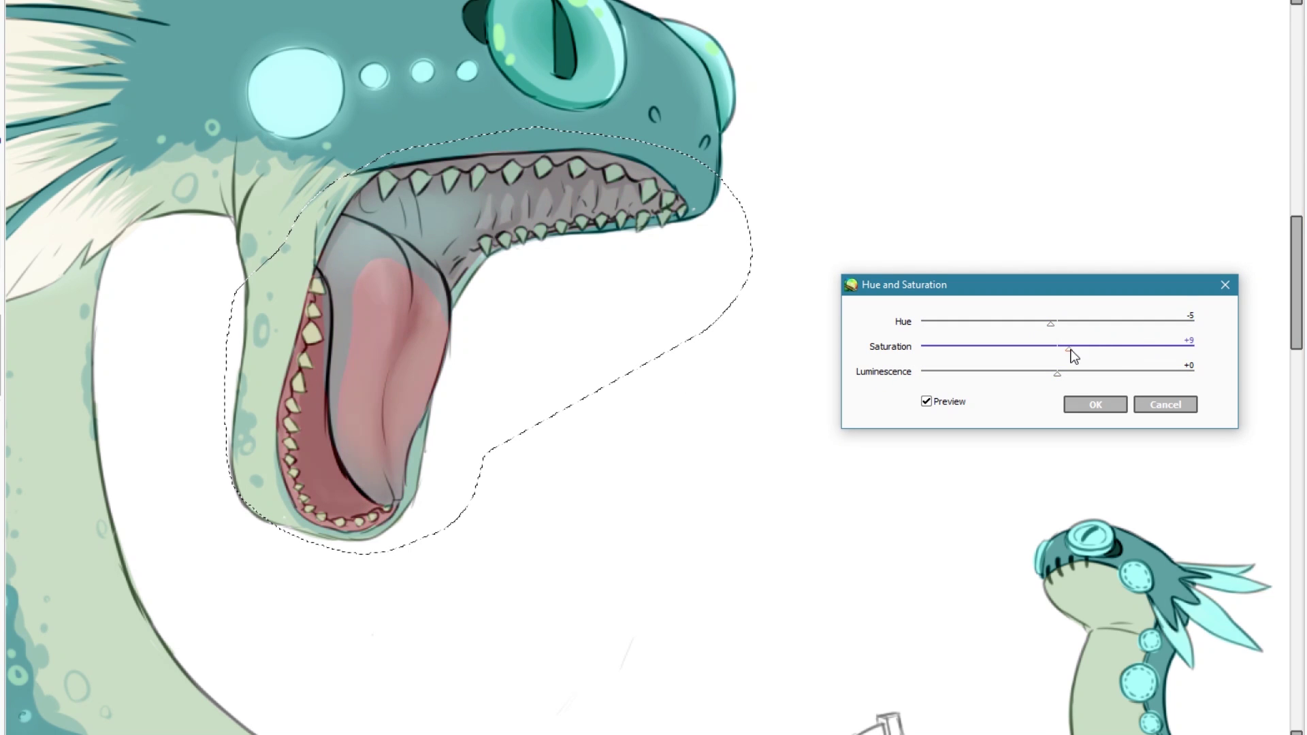
pyautogui.click(1091, 405)
pyautogui.hotkey('ctrl', 'u')
pyautogui.moveTo(1057, 349); pyautogui.dragTo(1131, 365)
pyautogui.click(1156, 408)
# Shift the selected mouth's hue further toward magenta with another Hue and Saturation adjustment, and deselect it.
pyautogui.hotkey('ctrl', 'u')
pyautogui.moveTo(1058, 324); pyautogui.dragTo(1031, 330)
pyautogui.moveTo(1129, 348); pyautogui.dragTo(1036, 379)
pyautogui.click(1083, 407)
pyautogui.hotkey('ctrl', 'd')
pyautogui.scroll(-5, 923, 353)
pyautogui.scroll(2, 810, 391)
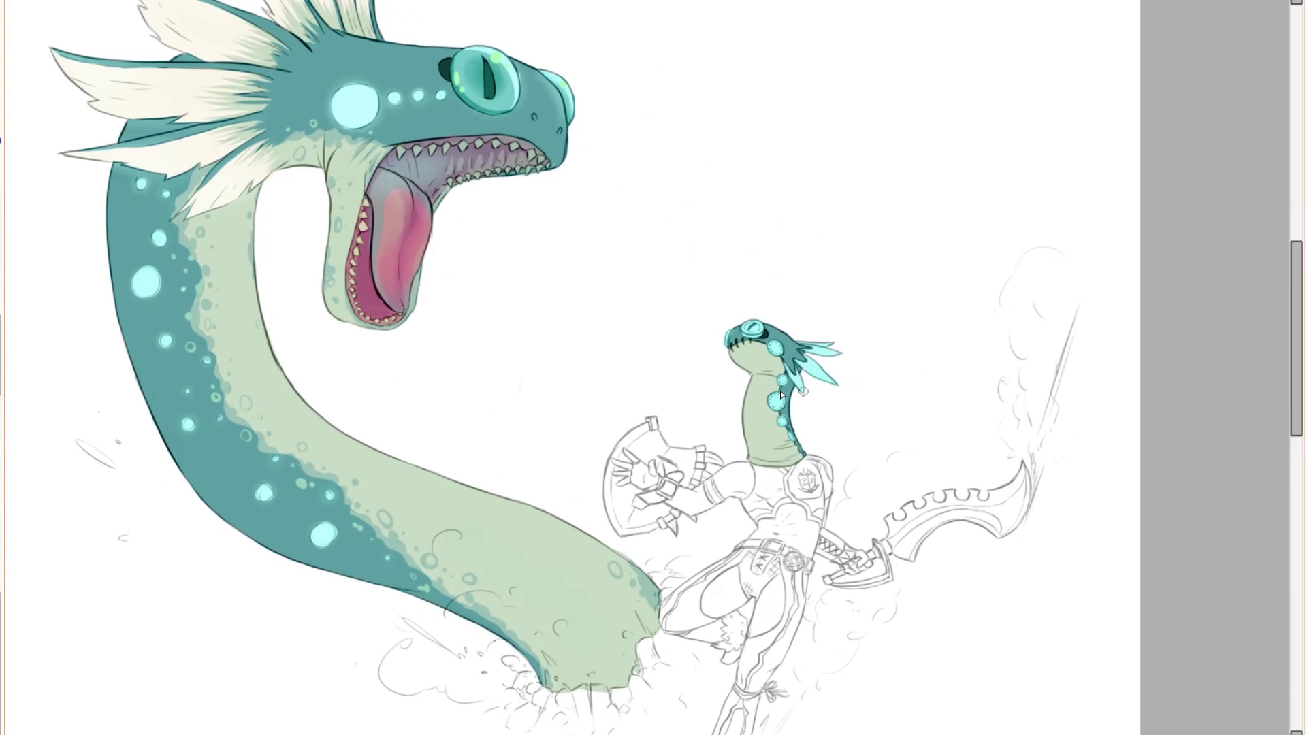
# Brush soft pink strokes onto the green skin around the serpent's jaw hinge.
pyautogui.scroll(3, 361, 219)
pyautogui.moveTo(376, 242); pyautogui.dragTo(476, 414)
pyautogui.scroll(3, 421, 287)
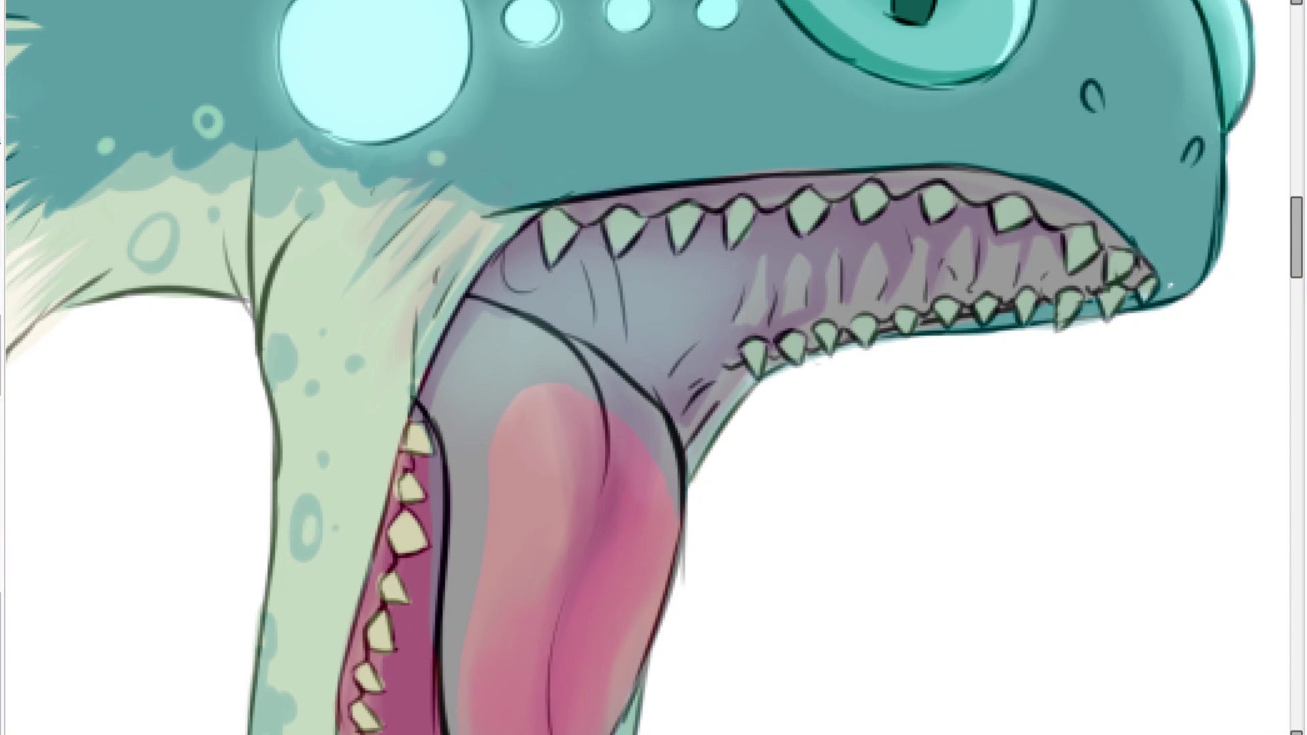
pyautogui.scroll(-3, 531, 215)
pyautogui.scroll(3, 495, 326)
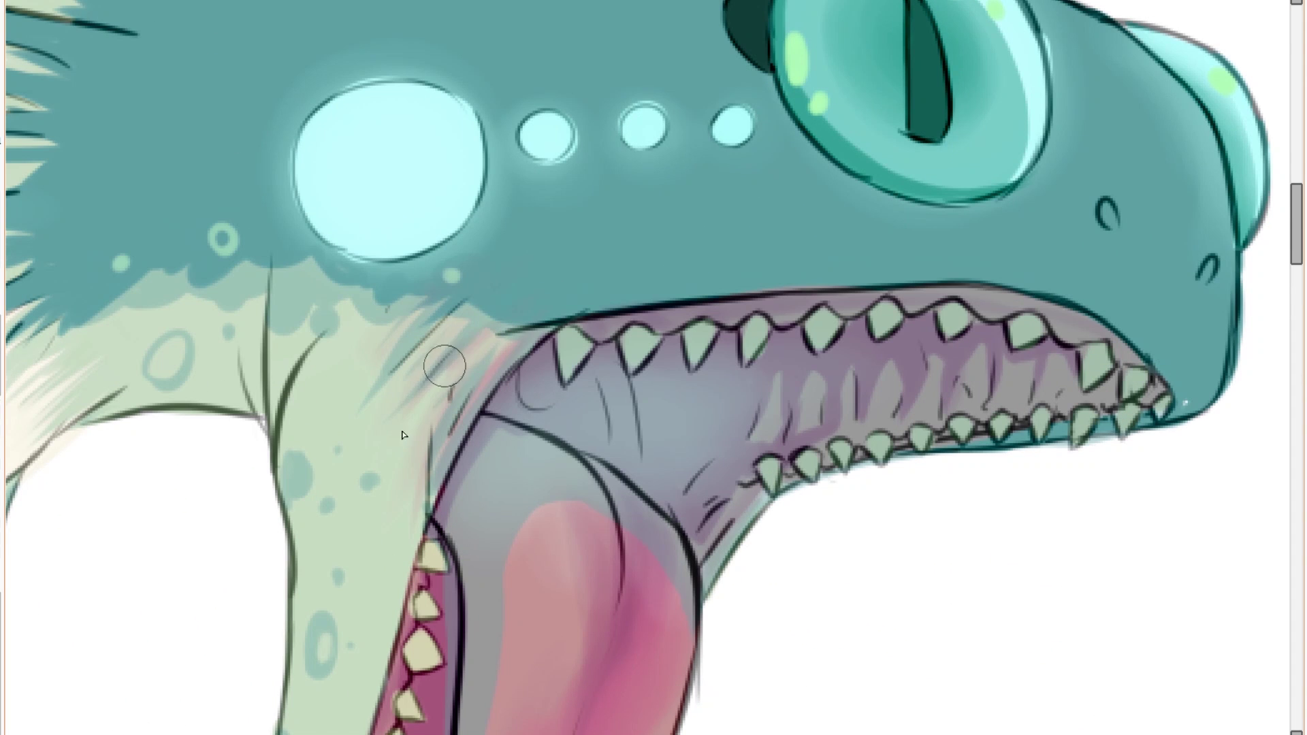
pyautogui.scroll(-3, 483, 379)
pyautogui.scroll(4, 534, 126)
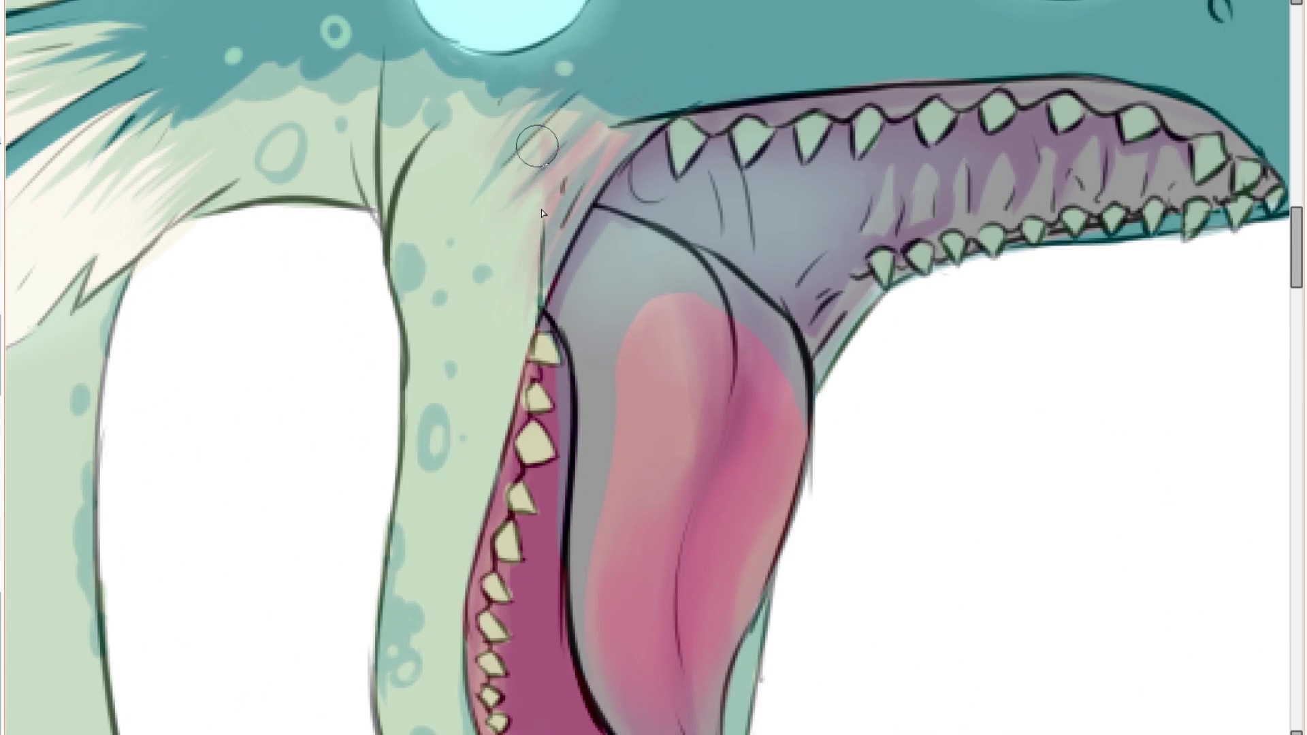
# Strengthen the pink streaks at the corner of the mouth and extend them down toward the lower teeth.
pyautogui.moveTo(540, 161); pyautogui.dragTo(579, 121)
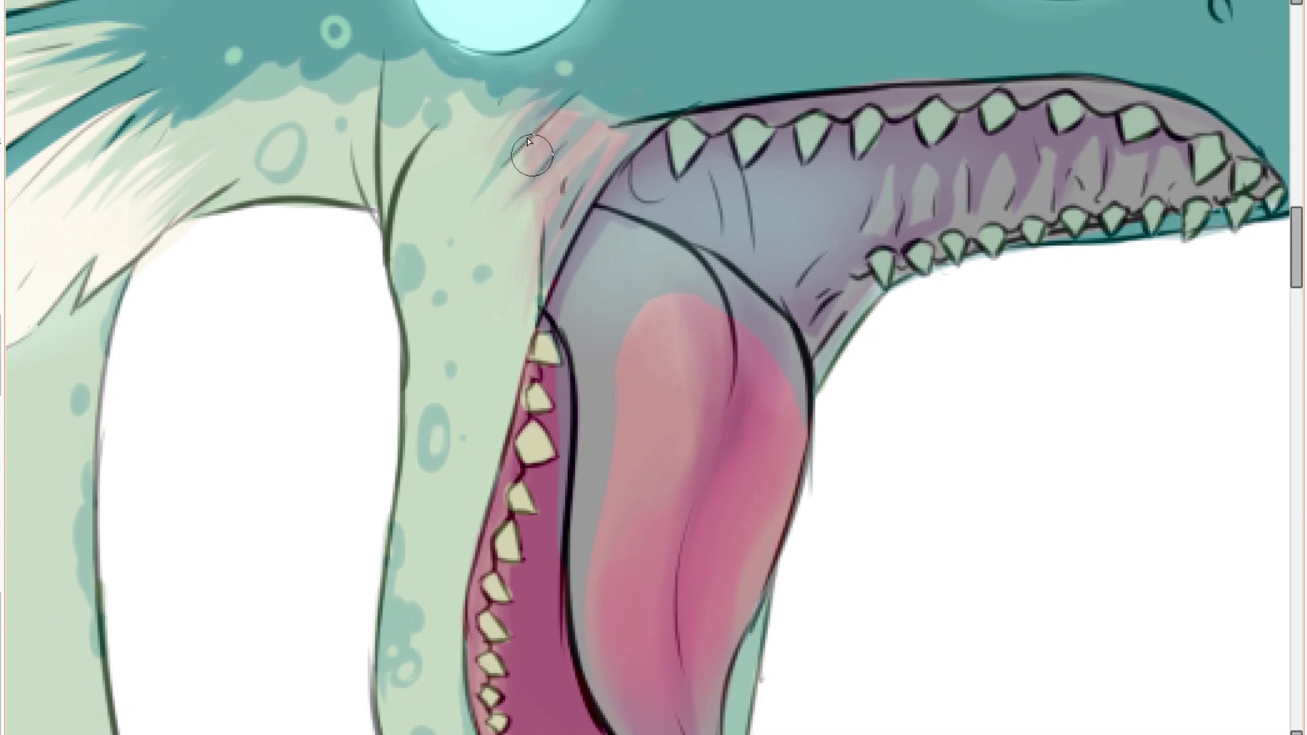
pyautogui.scroll(-3, 627, 168)
pyautogui.scroll(2, 596, 230)
pyautogui.scroll(2, 569, 241)
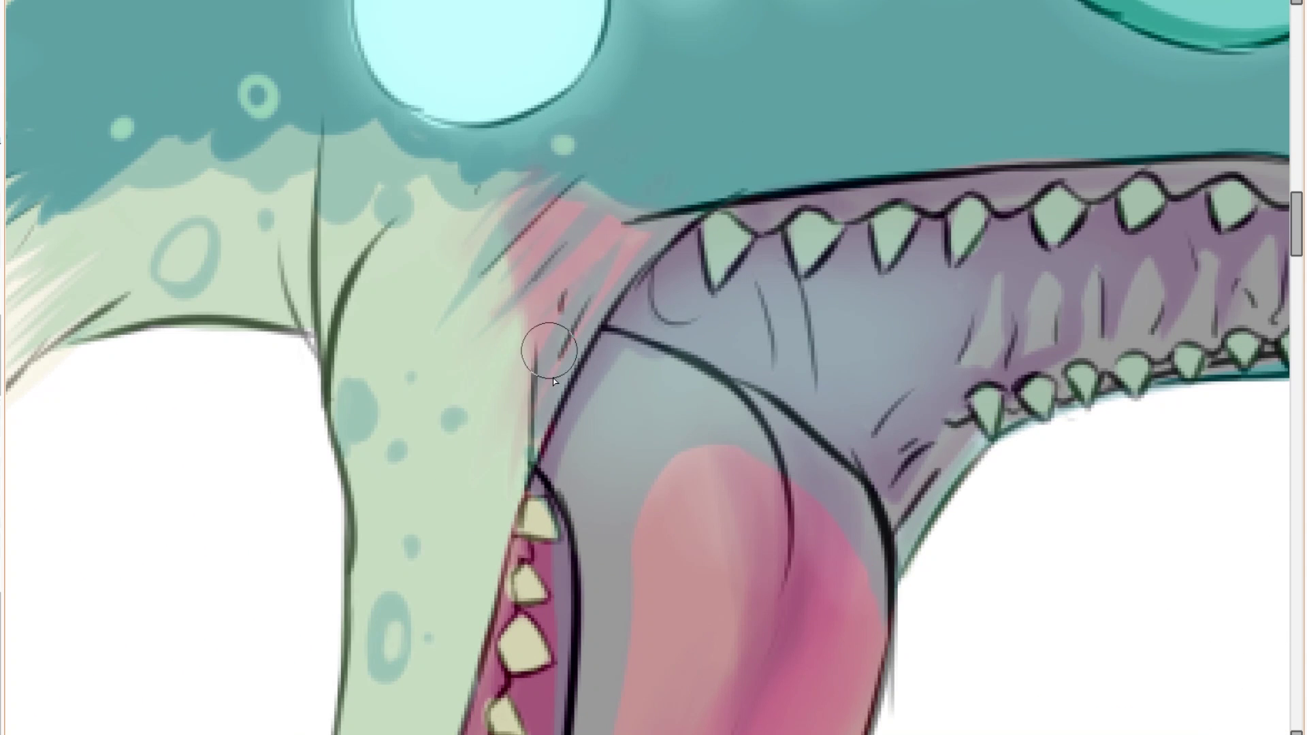
pyautogui.scroll(-3, 608, 223)
pyautogui.scroll(2, 607, 223)
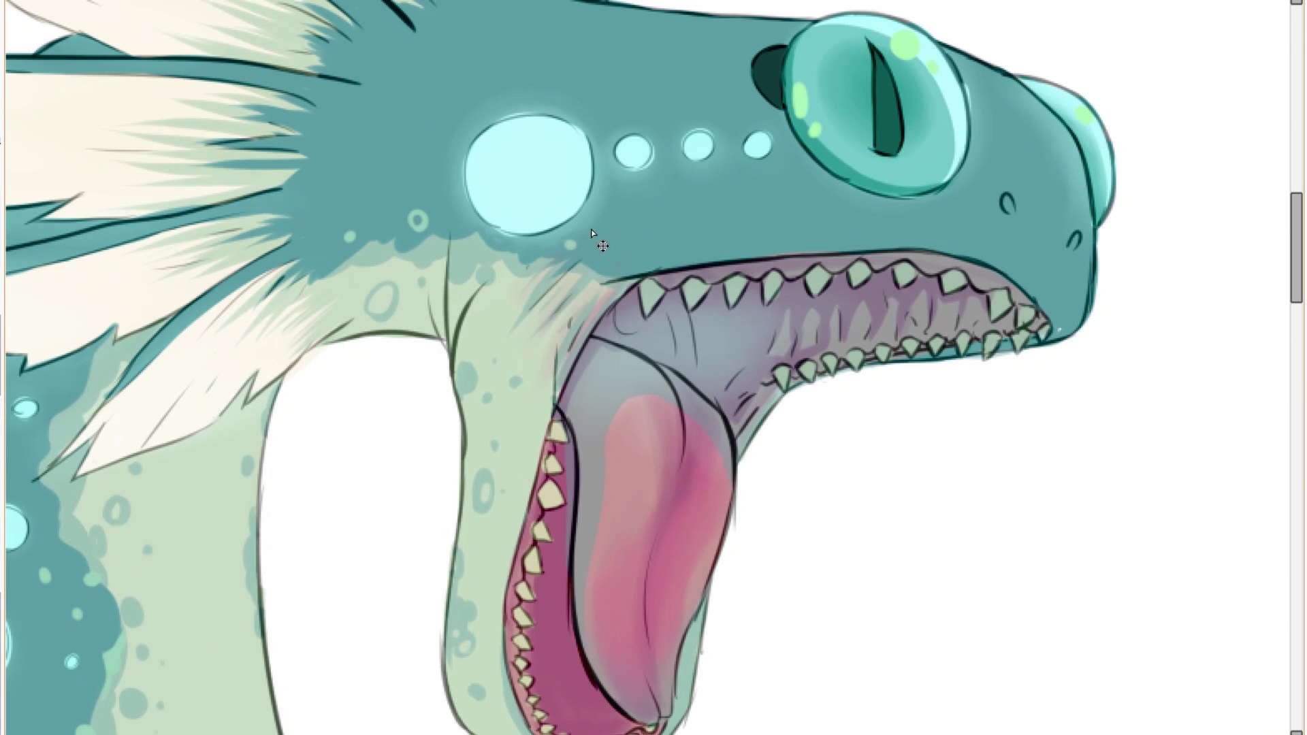
# Colour the hunter's crested shoulder guard, the strap hanging from it and the forearm guard panel maroon.
pyautogui.scroll(-3, 599, 237)
pyautogui.moveTo(967, 334); pyautogui.dragTo(654, 191)
pyautogui.scroll(1, 681, 341)
pyautogui.scroll(1, 764, 507)
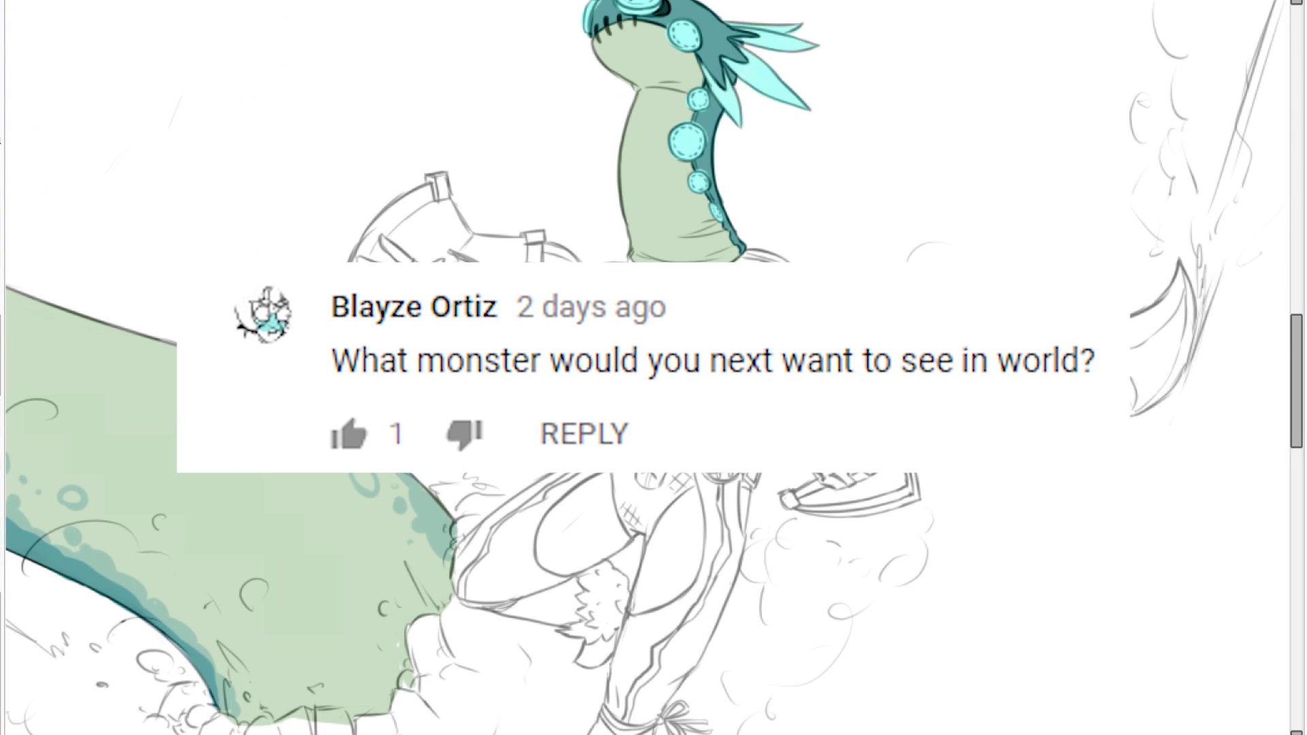
pyautogui.scroll(2, 844, 341)
pyautogui.scroll(2, 702, 293)
pyautogui.moveTo(597, 249)
pyautogui.mouseDown()
pyautogui.moveTo(657, 135)
pyautogui.moveTo(722, 148)
pyautogui.moveTo(809, 262)
pyautogui.mouseUp()
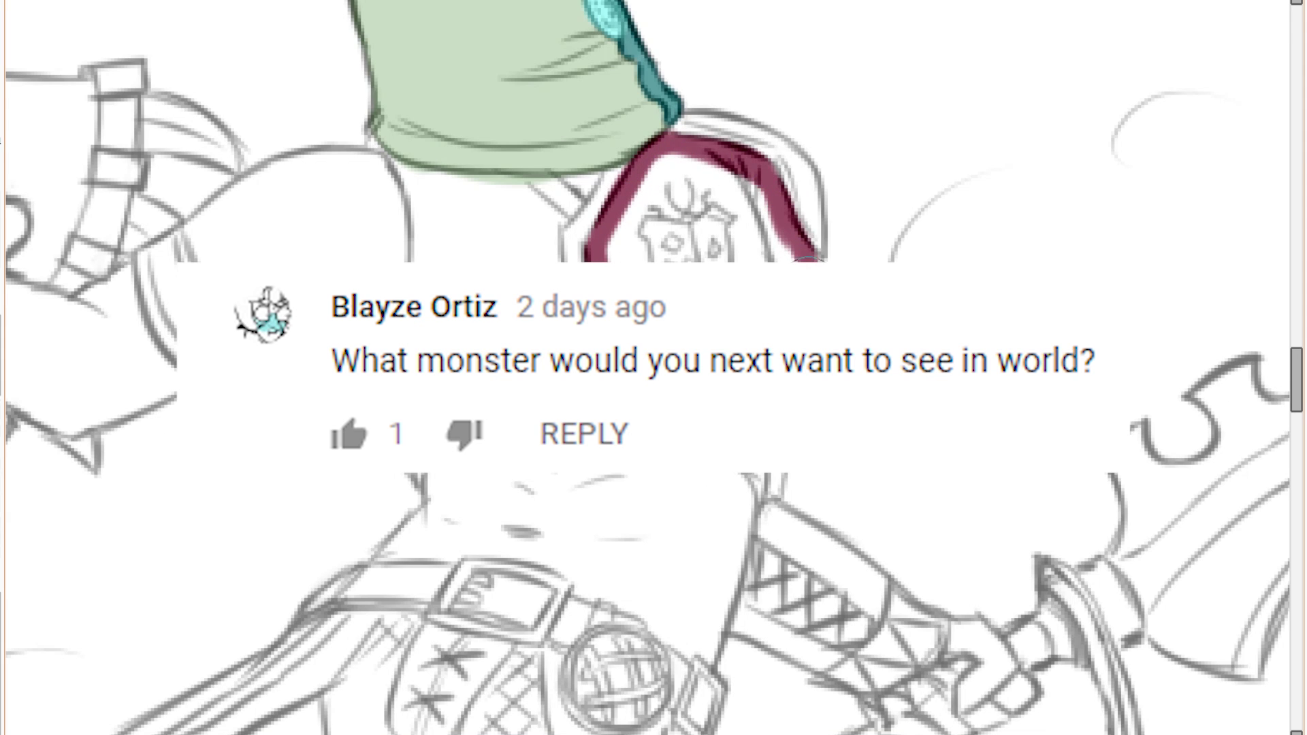
pyautogui.moveTo(770, 440); pyautogui.dragTo(735, 344)
pyautogui.moveTo(734, 417)
pyautogui.mouseDown()
pyautogui.moveTo(801, 451)
pyautogui.moveTo(844, 522)
pyautogui.moveTo(721, 434)
pyautogui.mouseUp()
pyautogui.moveTo(558, 205)
pyautogui.mouseDown()
pyautogui.moveTo(613, 253)
pyautogui.moveTo(727, 213)
pyautogui.mouseUp()
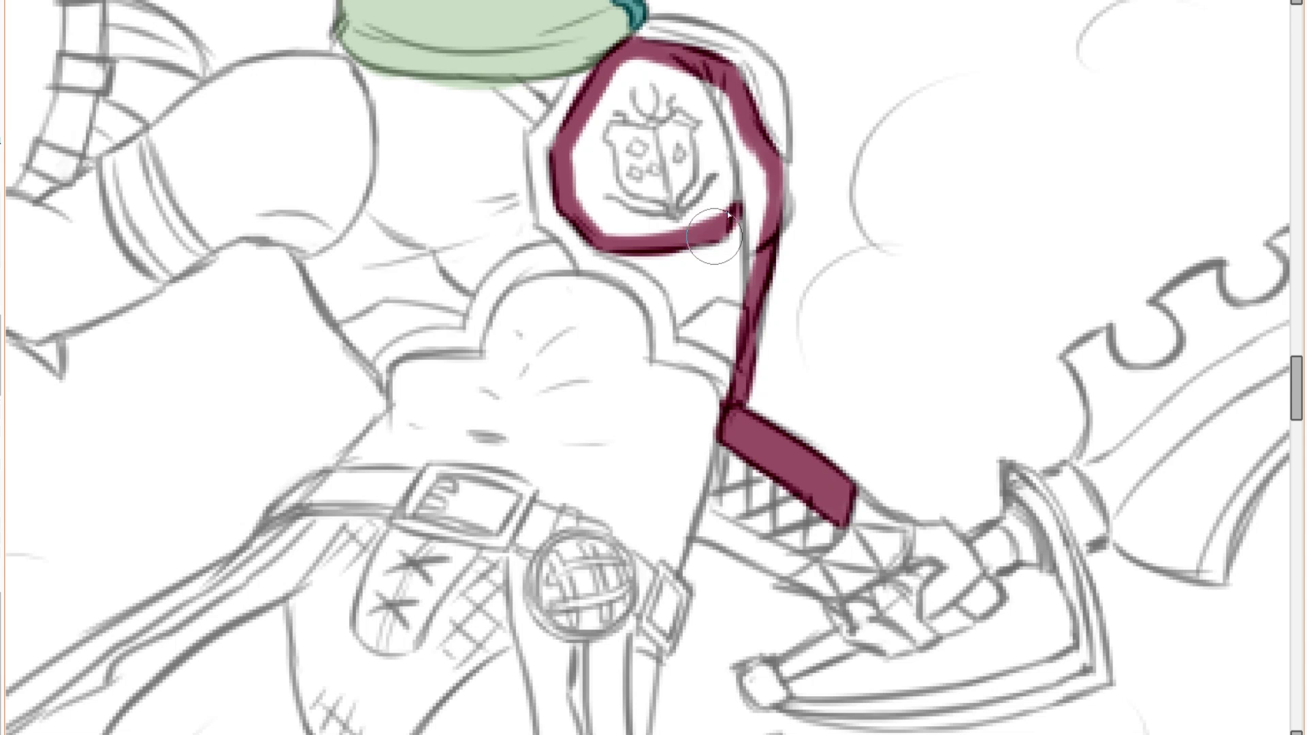
pyautogui.moveTo(749, 146); pyautogui.dragTo(722, 170)
pyautogui.scroll(-2, 721, 170)
pyautogui.scroll(3, 693, 160)
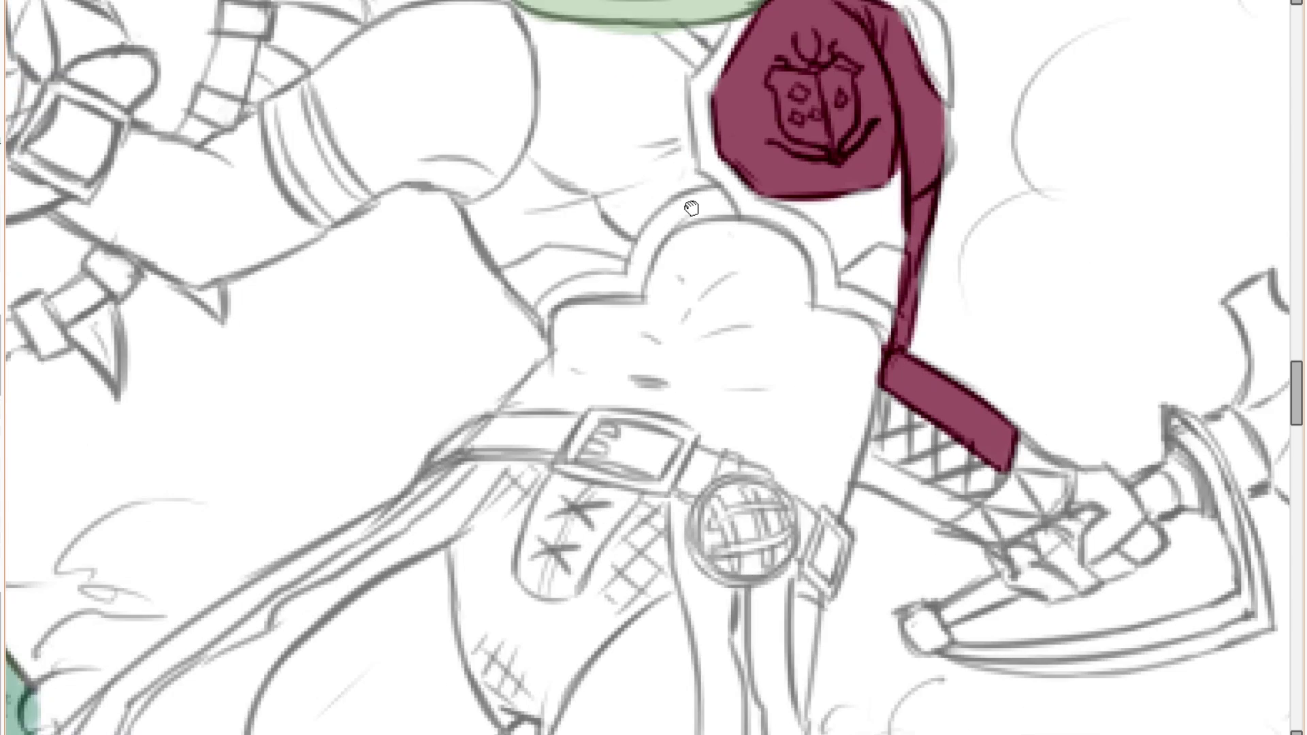
# Paint the hunter's scalloped midriff trim and the small side panel by the strap maroon.
pyautogui.scroll(1, 769, 170)
pyautogui.moveTo(825, 293)
pyautogui.mouseDown()
pyautogui.moveTo(872, 269)
pyautogui.moveTo(919, 300)
pyautogui.moveTo(888, 287)
pyautogui.mouseUp()
pyautogui.moveTo(549, 211)
pyautogui.mouseDown()
pyautogui.moveTo(515, 296)
pyautogui.moveTo(606, 198)
pyautogui.moveTo(531, 272)
pyautogui.moveTo(436, 307)
pyautogui.moveTo(391, 395)
pyautogui.mouseUp()
pyautogui.scroll(-3, 392, 395)
pyautogui.scroll(3, 536, 167)
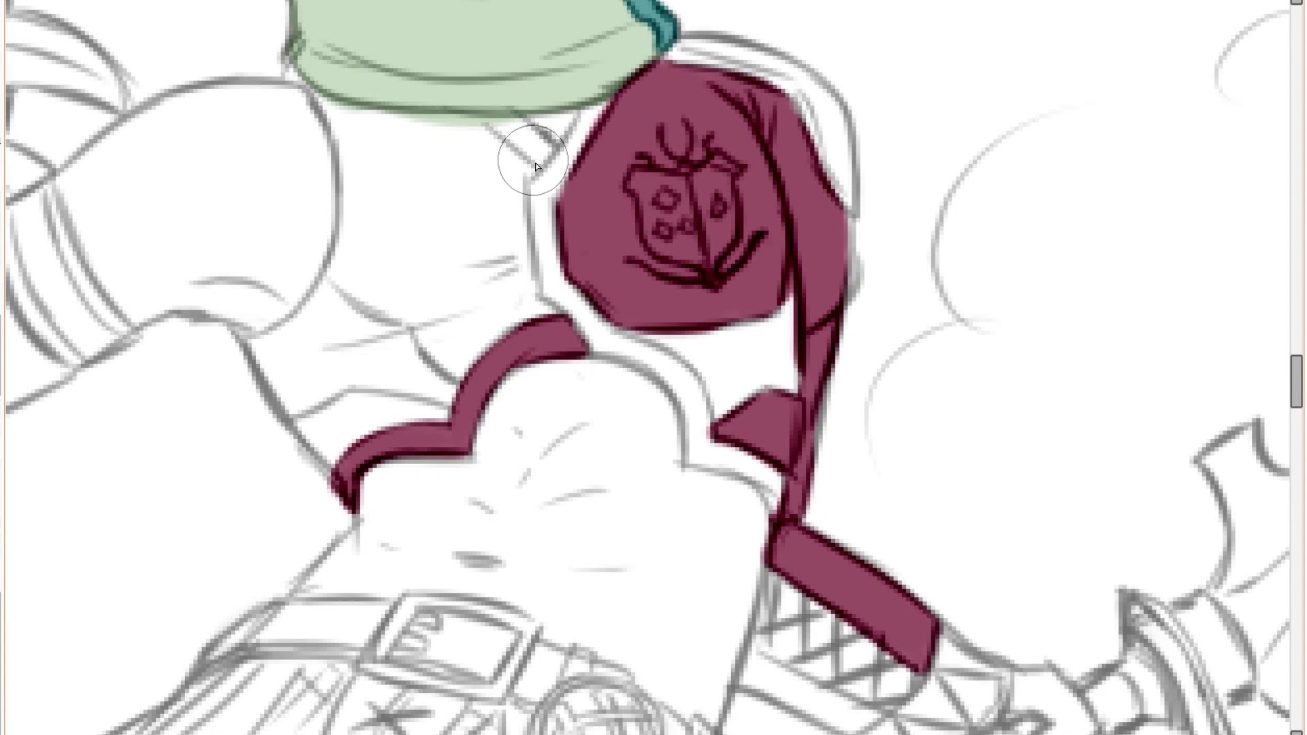
# Paint the short chest strap below the neck and the two bands on the shield arm maroon.
pyautogui.moveTo(344, 294); pyautogui.dragTo(722, 354)
pyautogui.scroll(1, 722, 354)
pyautogui.moveTo(416, 432)
pyautogui.mouseDown()
pyautogui.moveTo(333, 327)
pyautogui.moveTo(327, 259)
pyautogui.mouseUp()
pyautogui.moveTo(381, 220)
pyautogui.mouseDown()
pyautogui.moveTo(458, 373)
pyautogui.moveTo(381, 216)
pyautogui.mouseUp()
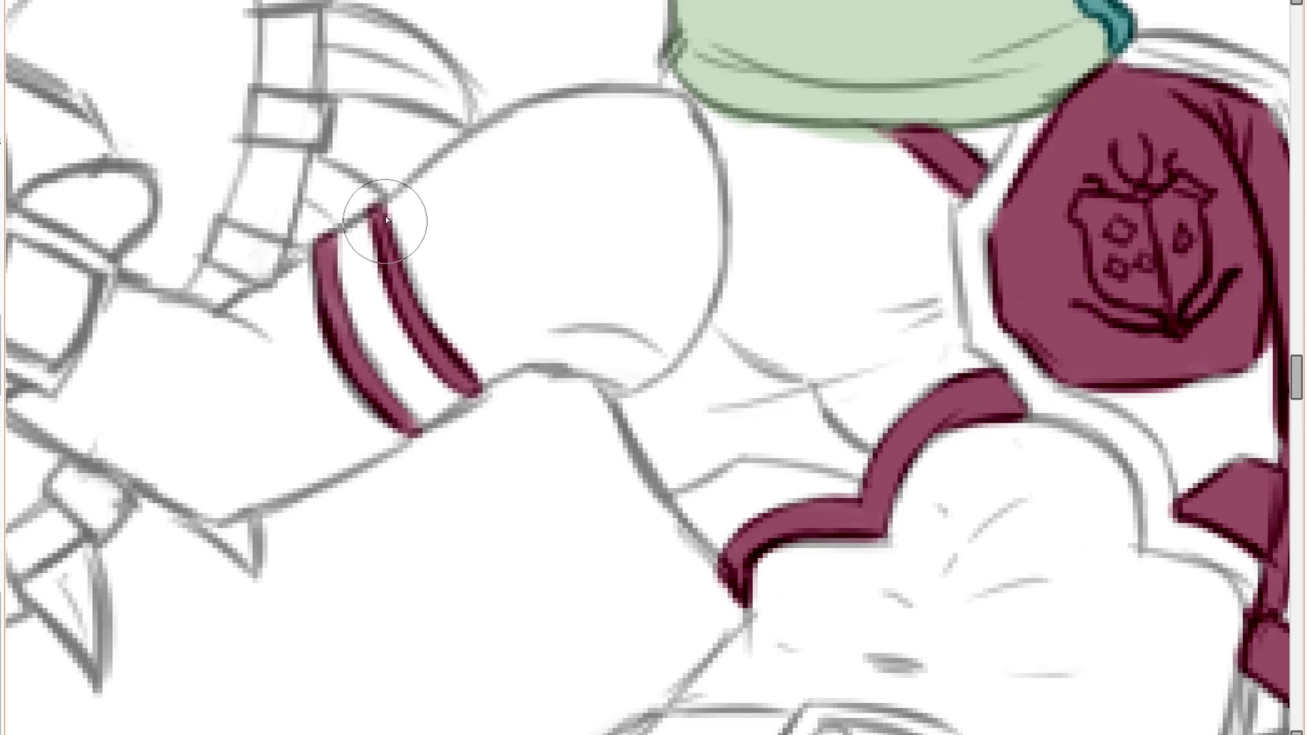
pyautogui.scroll(-5, 525, 234)
pyautogui.moveTo(659, 322); pyautogui.dragTo(665, 275)
pyautogui.scroll(-3, 664, 274)
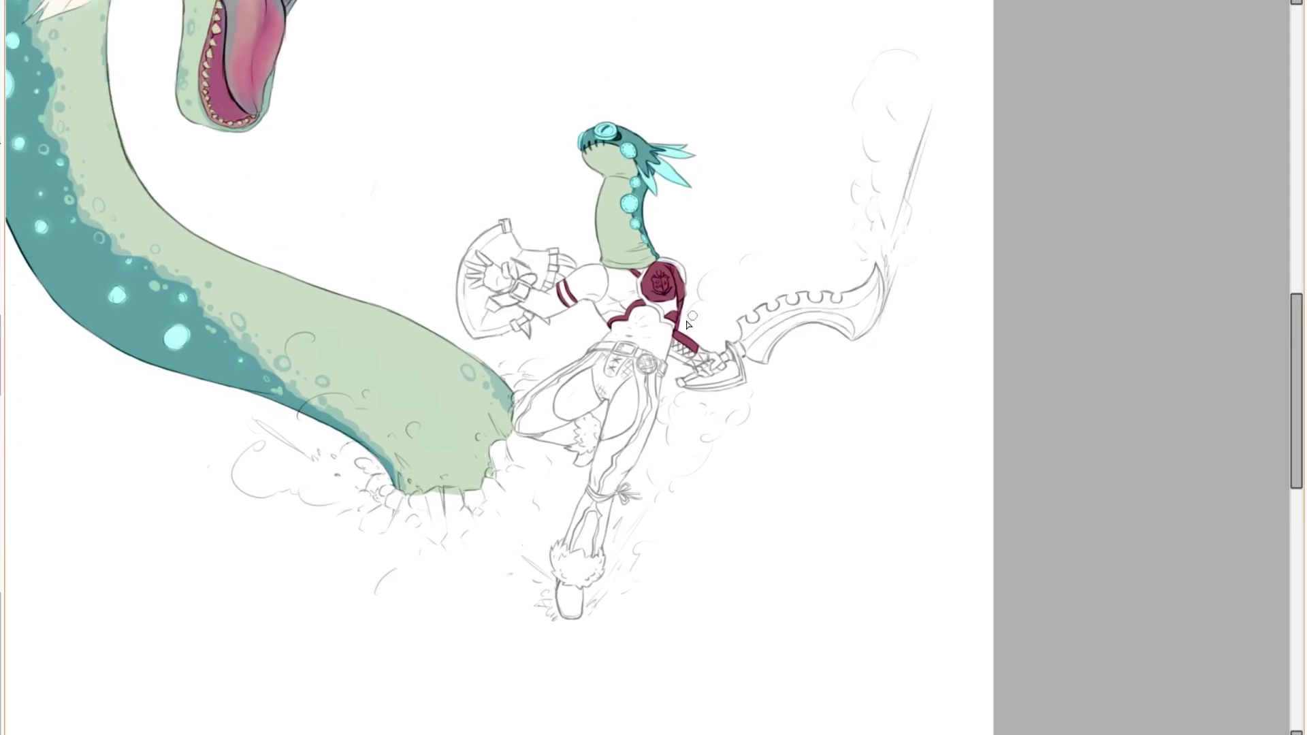
pyautogui.scroll(3, 698, 386)
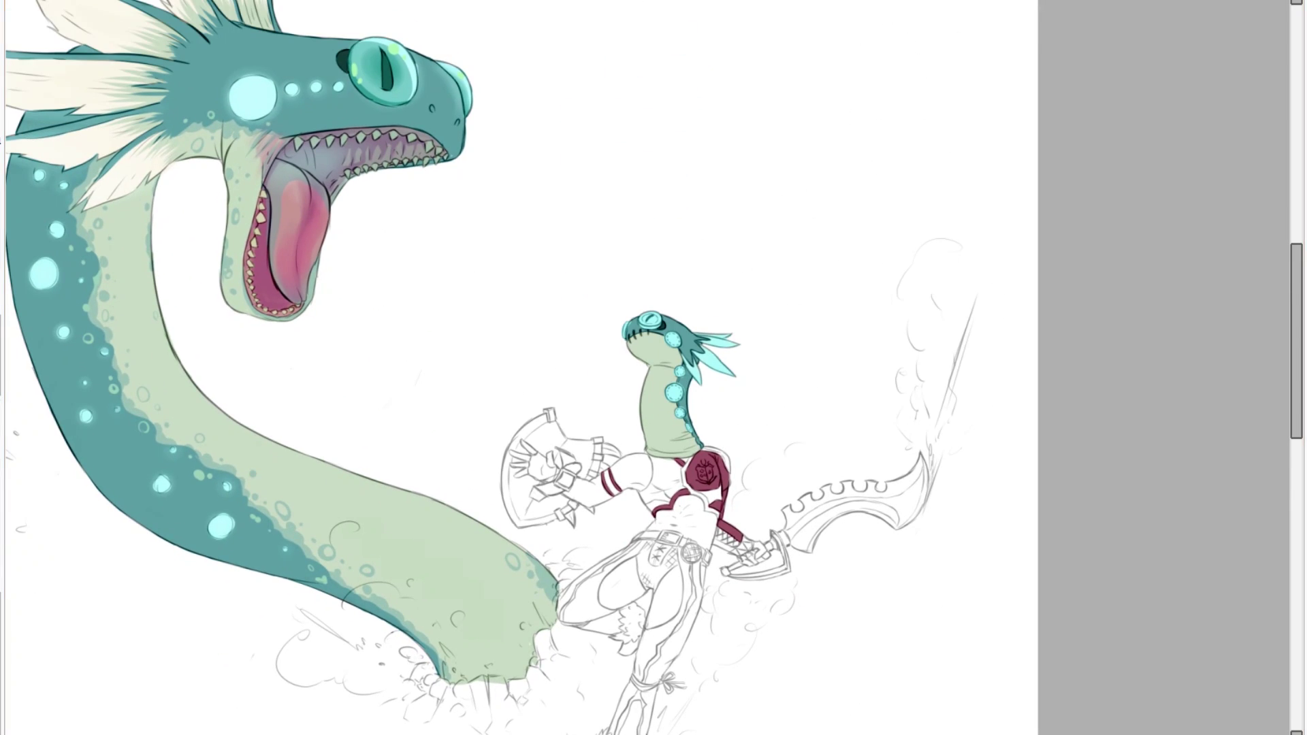
pyautogui.scroll(5, 664, 507)
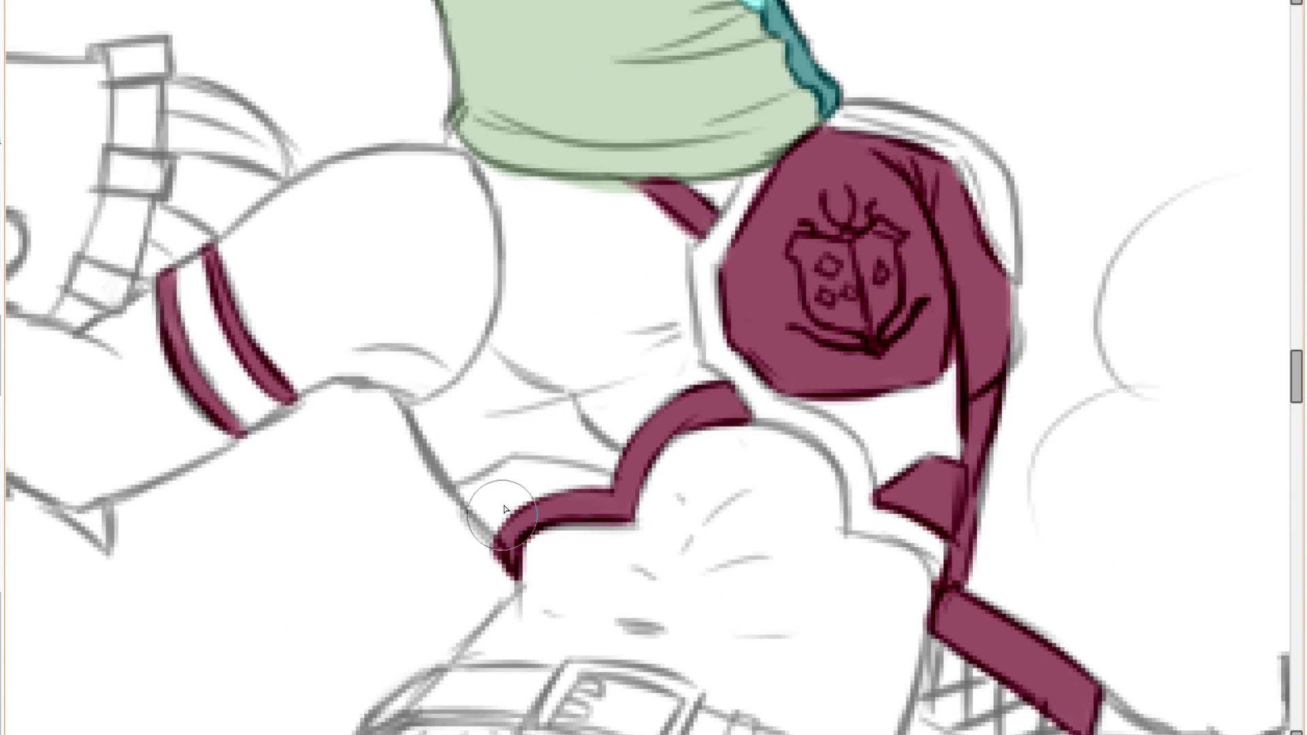
# Fill the hunter's chest top and its shoulder-plate border blue, and start the hem panel beside the scalloped trim in maroon.
pyautogui.moveTo(471, 374)
pyautogui.mouseDown()
pyautogui.moveTo(490, 170)
pyautogui.moveTo(717, 254)
pyautogui.moveTo(630, 462)
pyautogui.moveTo(468, 471)
pyautogui.mouseUp()
pyautogui.click(591, 306)
pyautogui.moveTo(725, 358)
pyautogui.mouseDown()
pyautogui.moveTo(763, 412)
pyautogui.moveTo(811, 428)
pyautogui.moveTo(856, 531)
pyautogui.moveTo(958, 426)
pyautogui.moveTo(959, 392)
pyautogui.mouseUp()
pyautogui.click(889, 436)
pyautogui.moveTo(738, 306); pyautogui.dragTo(772, 281)
pyautogui.moveTo(528, 466); pyautogui.dragTo(565, 450)
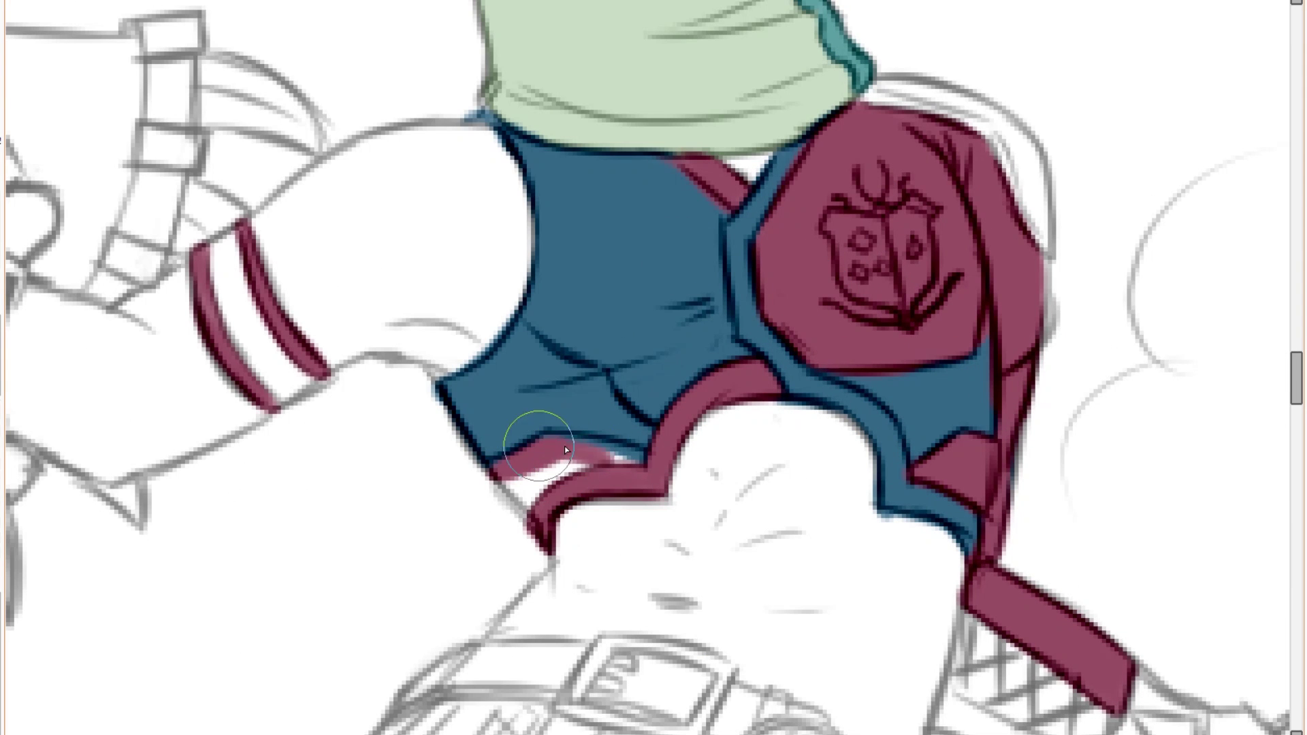
# Sample the blue of the chest top and paint the fingerless glove on the shield hand with it.
pyautogui.scroll(-6, 747, 364)
pyautogui.scroll(4, 715, 292)
pyautogui.keyDown('alt'); pyautogui.click(754, 241); pyautogui.keyUp('alt')
pyautogui.scroll(2, 289, 263)
pyautogui.moveTo(289, 263); pyautogui.dragTo(297, 296)
pyautogui.moveTo(293, 336)
pyautogui.mouseDown()
pyautogui.moveTo(230, 264)
pyautogui.moveTo(274, 197)
pyautogui.moveTo(381, 273)
pyautogui.moveTo(286, 337)
pyautogui.moveTo(242, 306)
pyautogui.mouseUp()
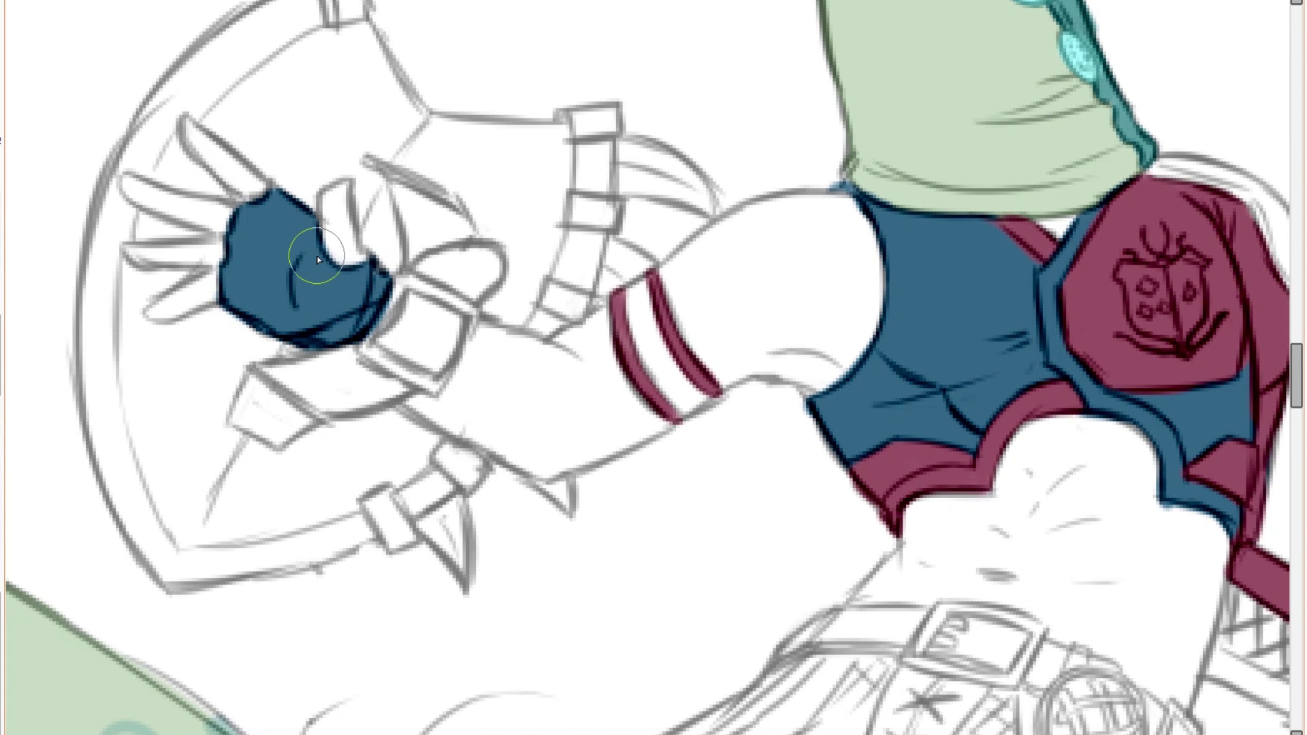
# Colour the hunter's belt dark blue and both leggings pale blue-grey.
pyautogui.scroll(-5, 318, 260)
pyautogui.scroll(6, 545, 354)
pyautogui.moveTo(439, 338)
pyautogui.mouseDown()
pyautogui.moveTo(541, 344)
pyautogui.moveTo(456, 307)
pyautogui.moveTo(589, 299)
pyautogui.moveTo(561, 347)
pyautogui.mouseUp()
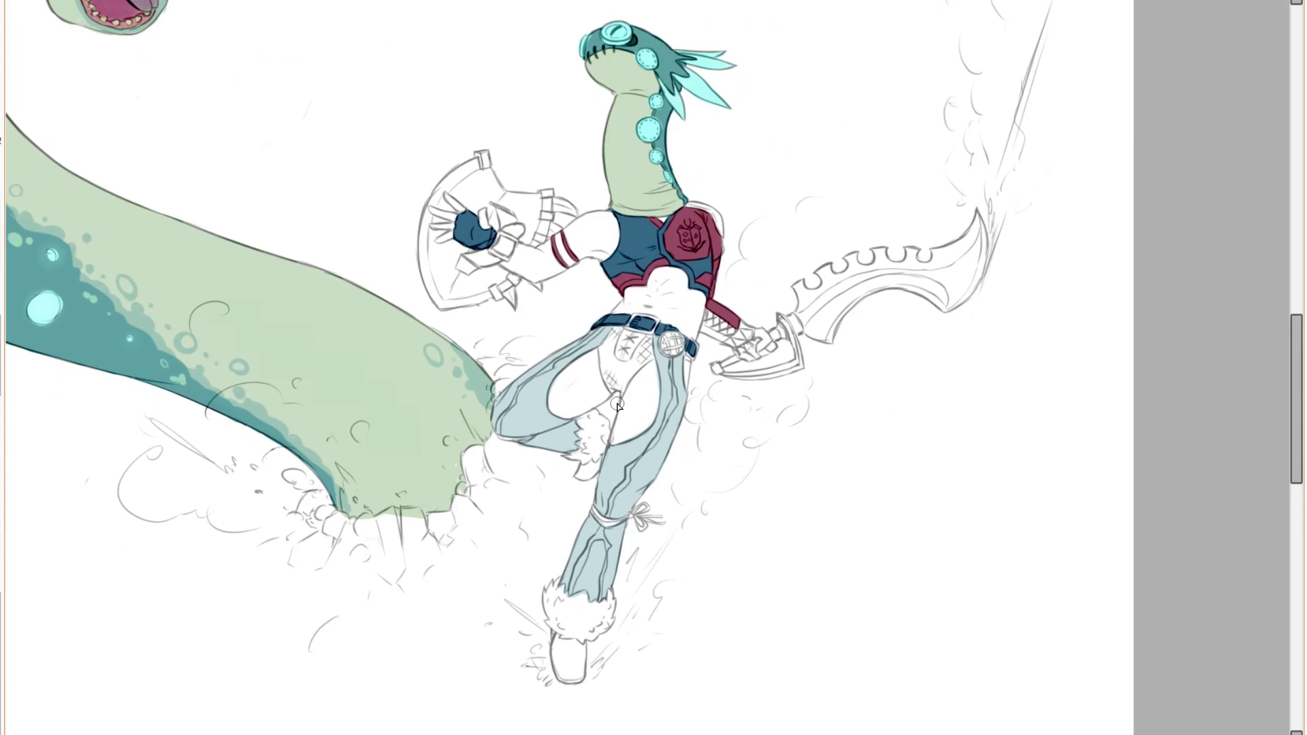
# Scribble a faint darker fabric texture over the pale leggings on both legs, densest on the bent lower leg.
pyautogui.scroll(3, 617, 407)
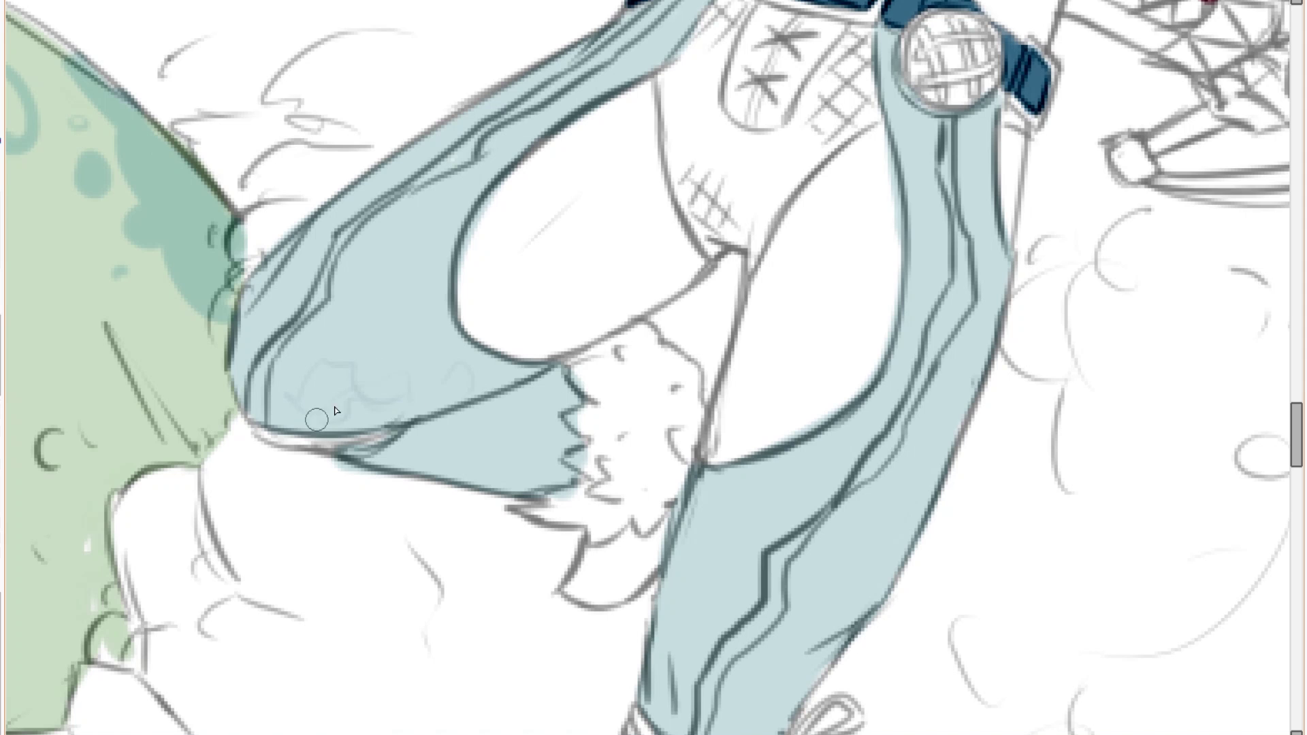
pyautogui.moveTo(475, 456); pyautogui.dragTo(549, 390)
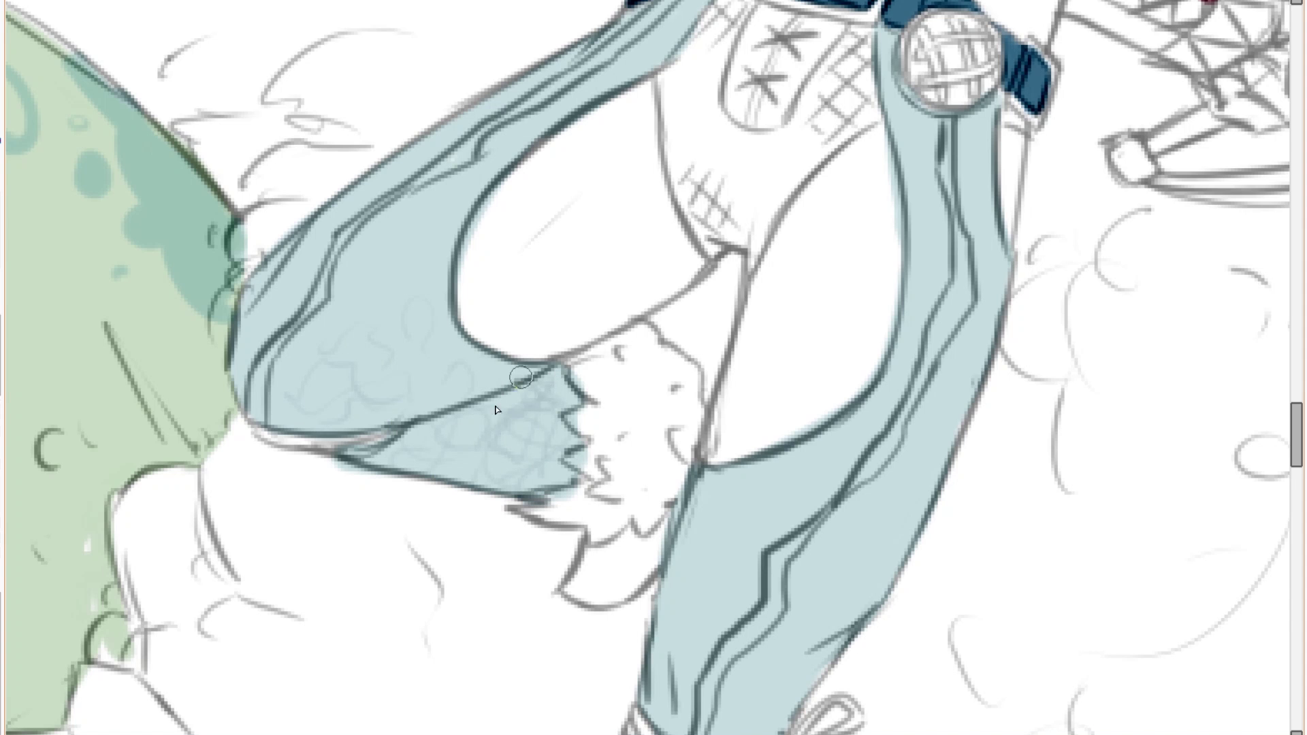
pyautogui.moveTo(565, 462)
pyautogui.mouseDown()
pyautogui.moveTo(558, 422)
pyautogui.moveTo(517, 454)
pyautogui.mouseUp()
pyautogui.scroll(-3, 578, 381)
pyautogui.scroll(3, 614, 587)
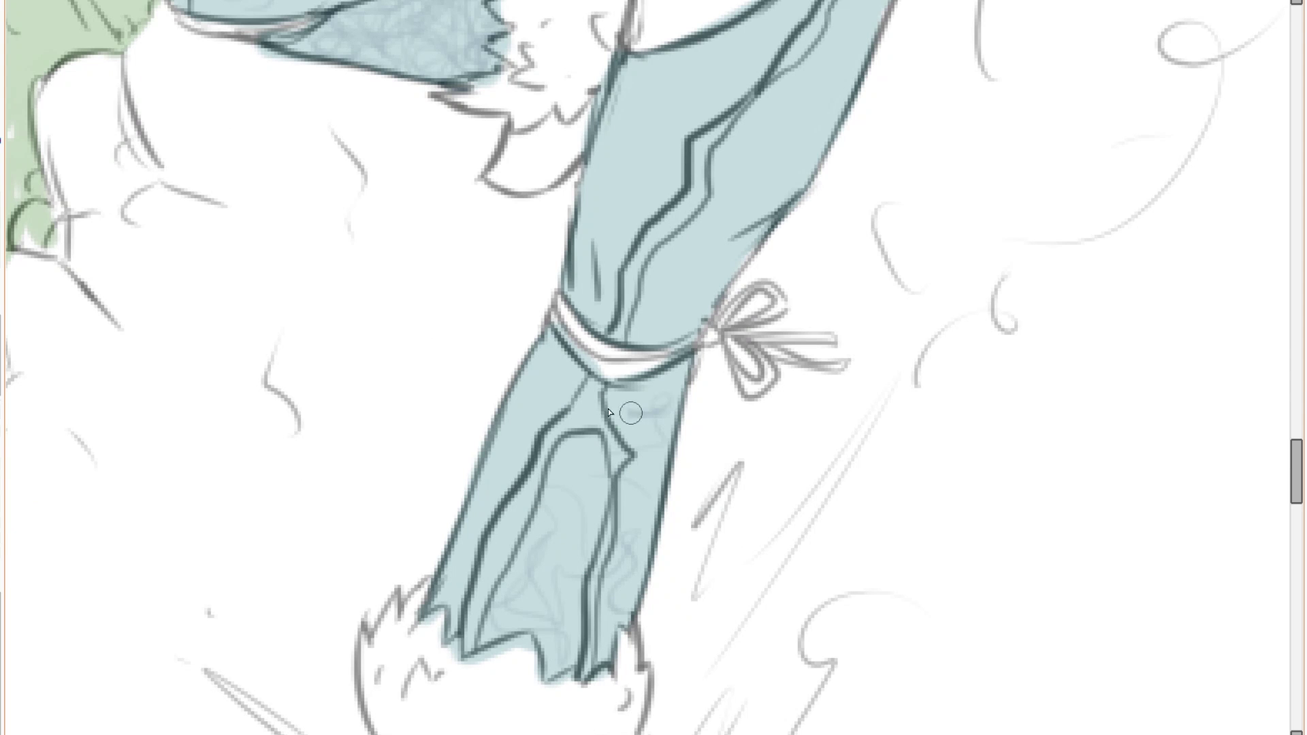
pyautogui.scroll(4, 725, 397)
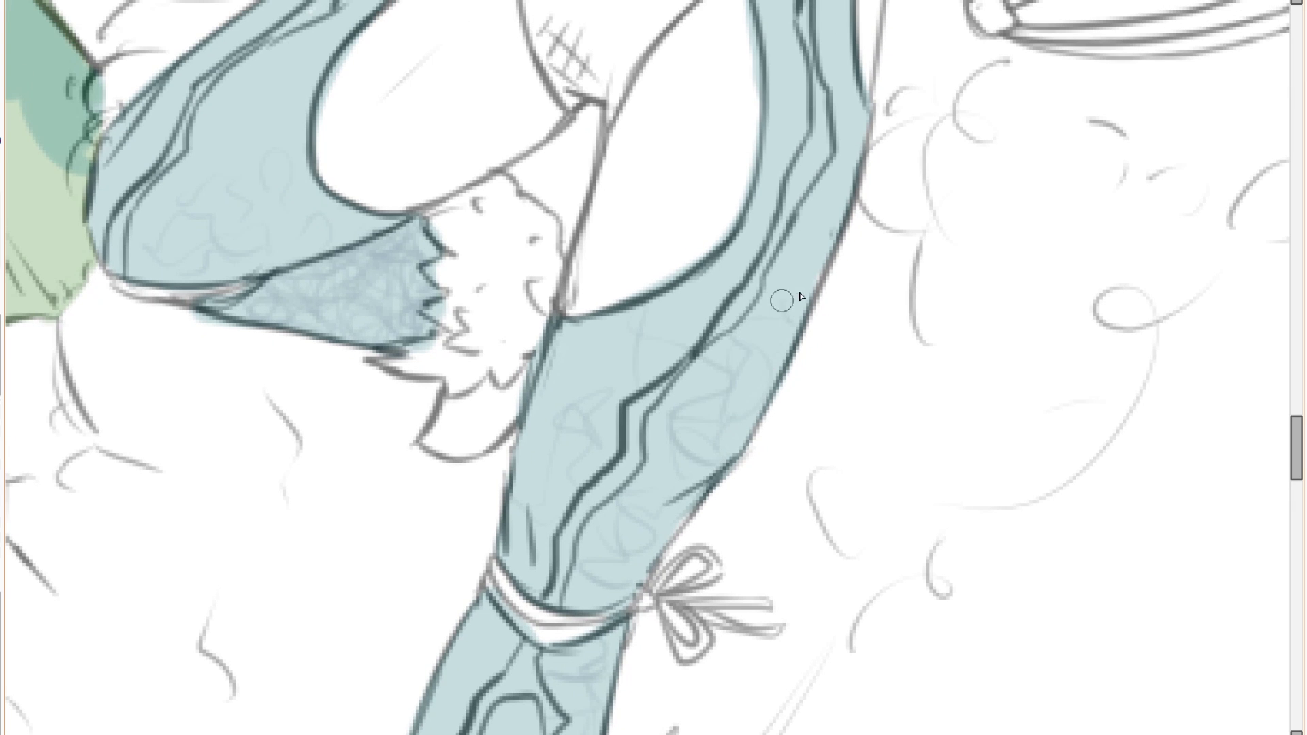
pyautogui.scroll(3, 826, 175)
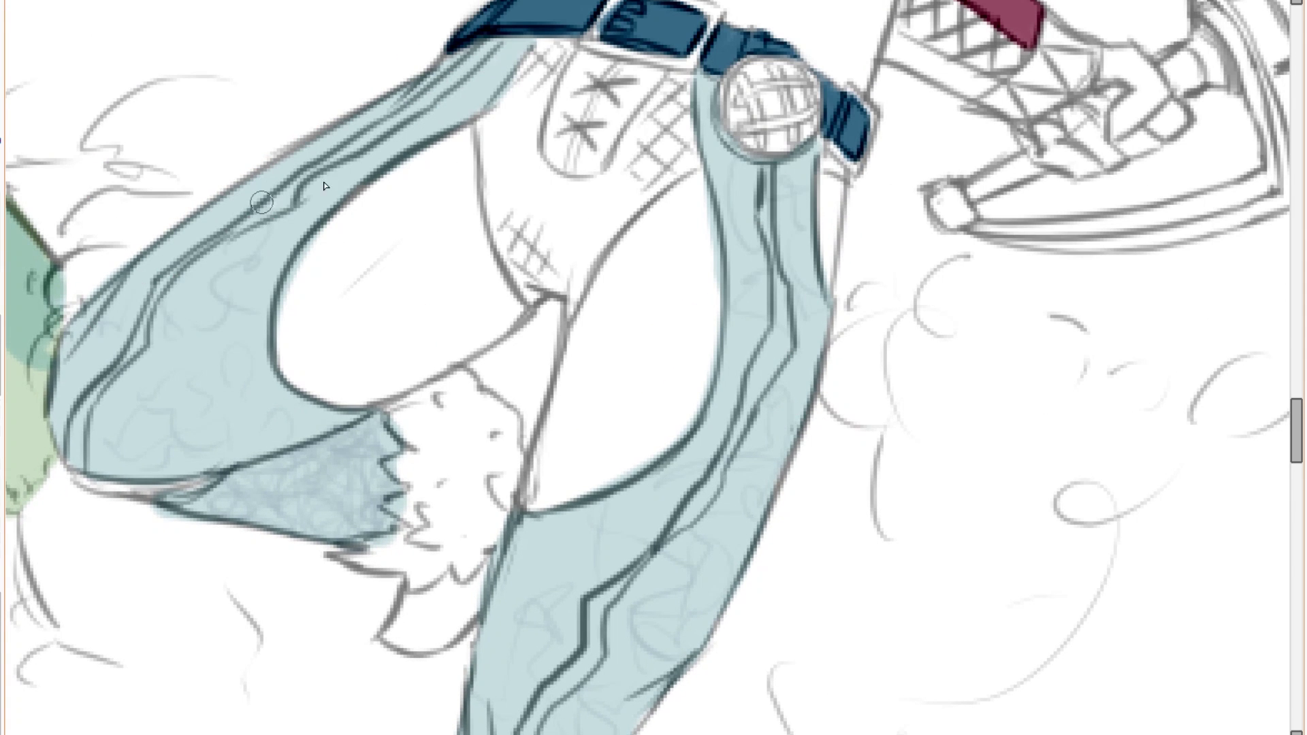
# Fill the zigzag stripe running down the straight leg's legging with dark slate blue.
pyautogui.scroll(-2, 620, 14)
pyautogui.scroll(2, 725, 163)
pyautogui.moveTo(731, 132); pyautogui.dragTo(729, 132)
pyautogui.moveTo(743, 234)
pyautogui.mouseDown()
pyautogui.moveTo(716, 312)
pyautogui.moveTo(778, 167)
pyautogui.mouseUp()
pyautogui.moveTo(777, 167)
pyautogui.mouseDown()
pyautogui.moveTo(725, 273)
pyautogui.moveTo(677, 321)
pyautogui.mouseUp()
pyautogui.moveTo(624, 418); pyautogui.dragTo(638, 349)
pyautogui.moveTo(658, 292); pyautogui.dragTo(556, 481)
pyautogui.moveTo(504, 630); pyautogui.dragTo(572, 396)
pyautogui.moveTo(503, 477)
pyautogui.mouseDown()
pyautogui.moveTo(587, 329)
pyautogui.moveTo(603, 344)
pyautogui.mouseUp()
pyautogui.moveTo(623, 429); pyautogui.dragTo(595, 591)
# Paint the zigzag stripe on the bent leg's legging dark slate blue.
pyautogui.scroll(-4, 591, 509)
pyautogui.scroll(4, 533, 338)
pyautogui.moveTo(332, 357)
pyautogui.mouseDown()
pyautogui.moveTo(320, 421)
pyautogui.moveTo(390, 286)
pyautogui.mouseUp()
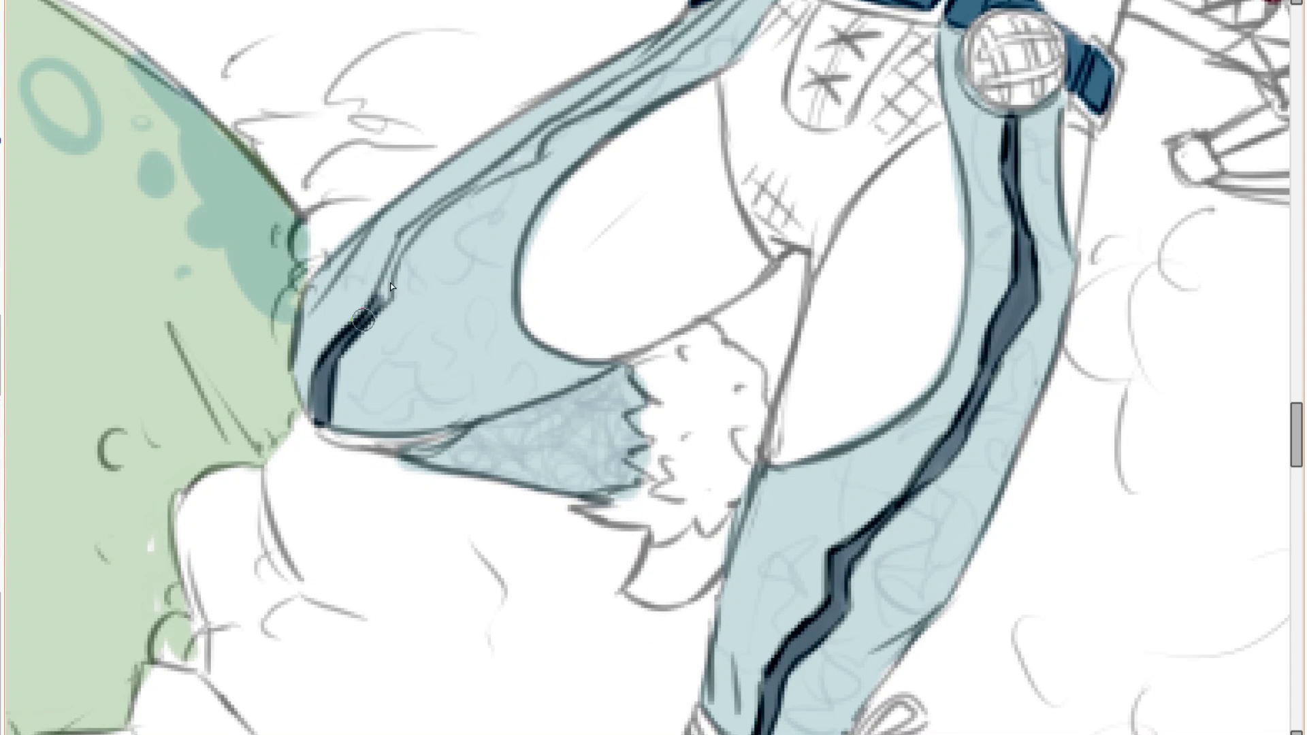
pyautogui.scroll(-5, 654, 368)
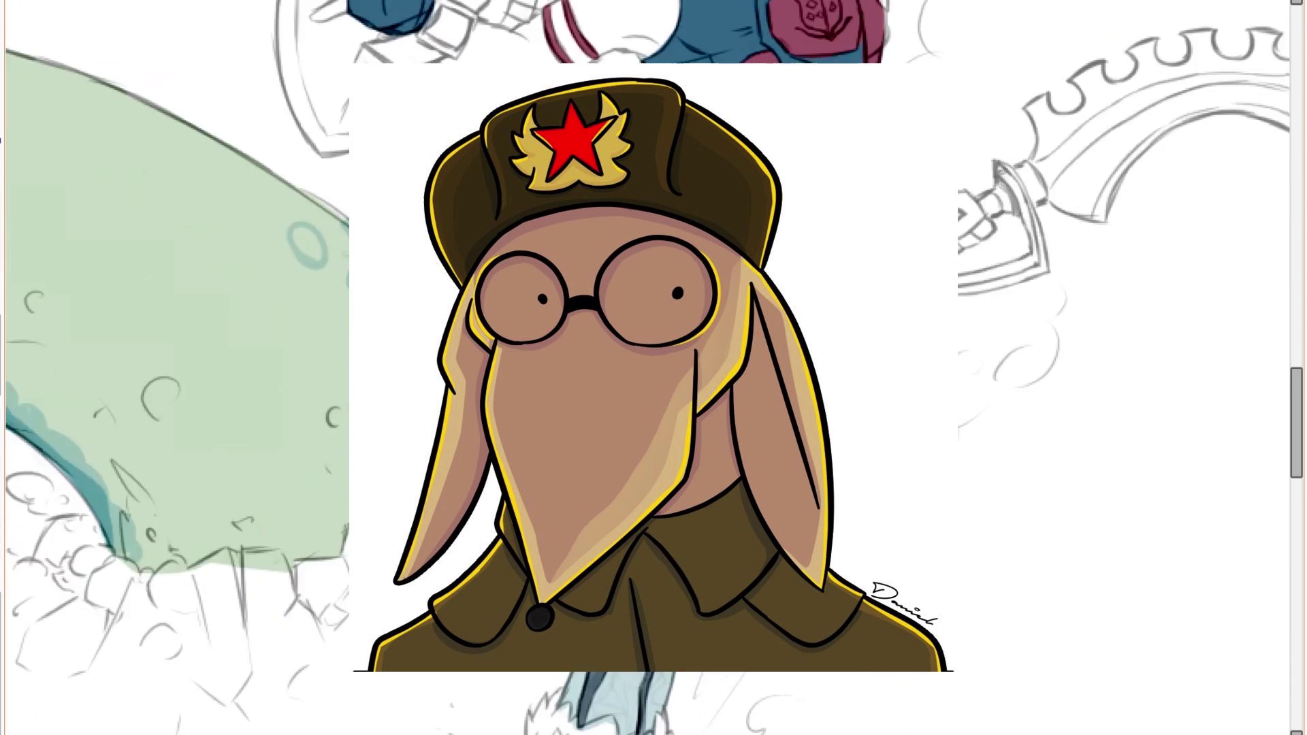
# Finish the sword arm's guard with a maroon lower band, a blue laced panel and yellow triangles at the wrist.
pyautogui.scroll(3, 654, 368)
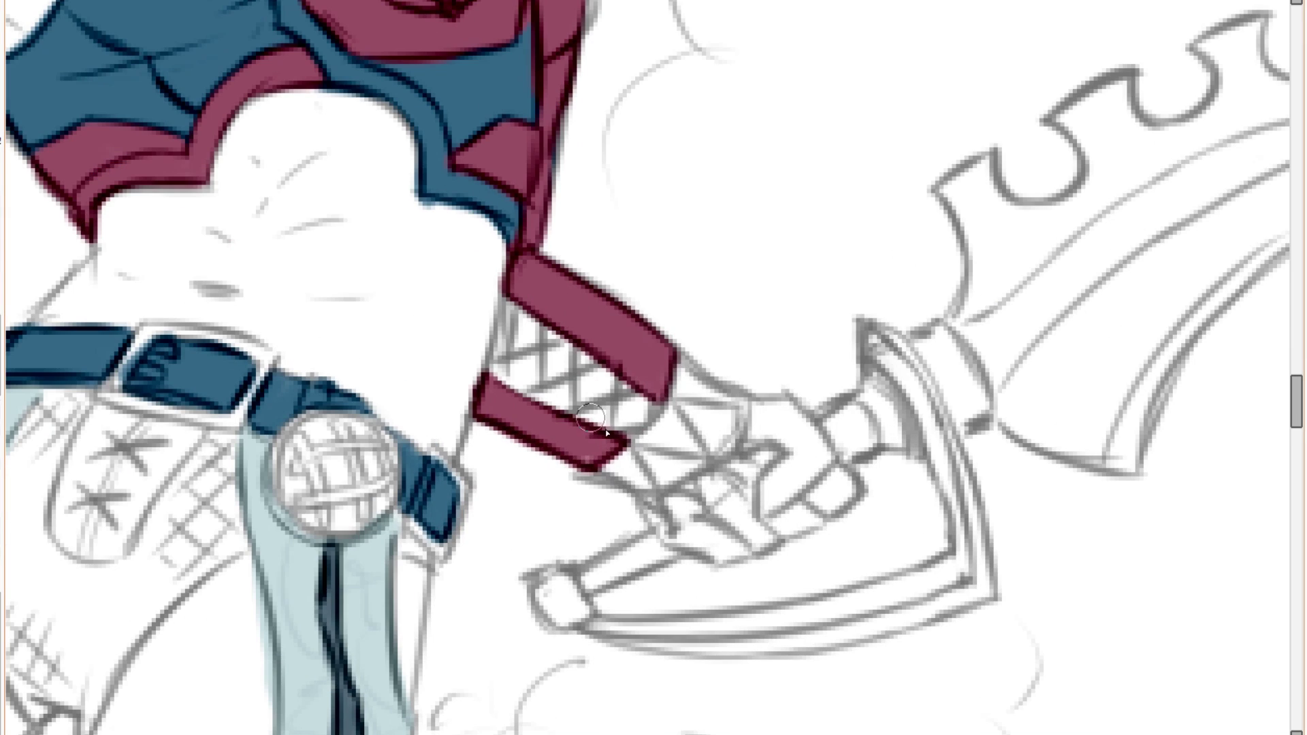
pyautogui.moveTo(586, 456)
pyautogui.mouseDown()
pyautogui.moveTo(634, 470)
pyautogui.moveTo(687, 435)
pyautogui.moveTo(686, 386)
pyautogui.mouseUp()
pyautogui.moveTo(509, 310)
pyautogui.mouseDown()
pyautogui.moveTo(497, 361)
pyautogui.moveTo(512, 341)
pyautogui.moveTo(652, 403)
pyautogui.mouseUp()
pyautogui.moveTo(647, 457)
pyautogui.mouseDown()
pyautogui.moveTo(684, 470)
pyautogui.moveTo(691, 415)
pyautogui.moveTo(723, 435)
pyautogui.mouseUp()
pyautogui.hotkey('ctrl', '-')
pyautogui.hotkey('ctrl', '-')
pyautogui.hotkey('ctrl', '-')
pyautogui.hotkey('ctrl', '-')
pyautogui.moveTo(594, 366); pyautogui.dragTo(687, 357)
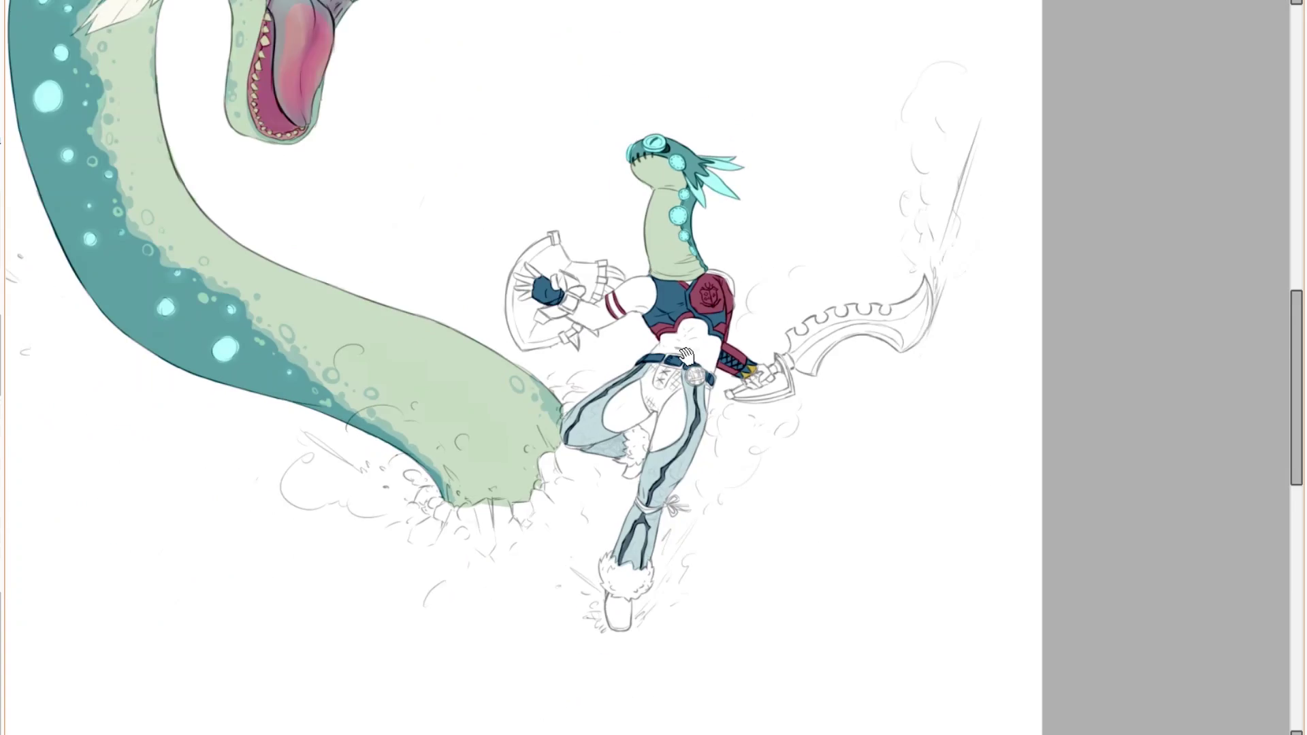
# Paint the hunter's patched loincloth purple and its laced front patch brown.
pyautogui.scroll(6, 685, 354)
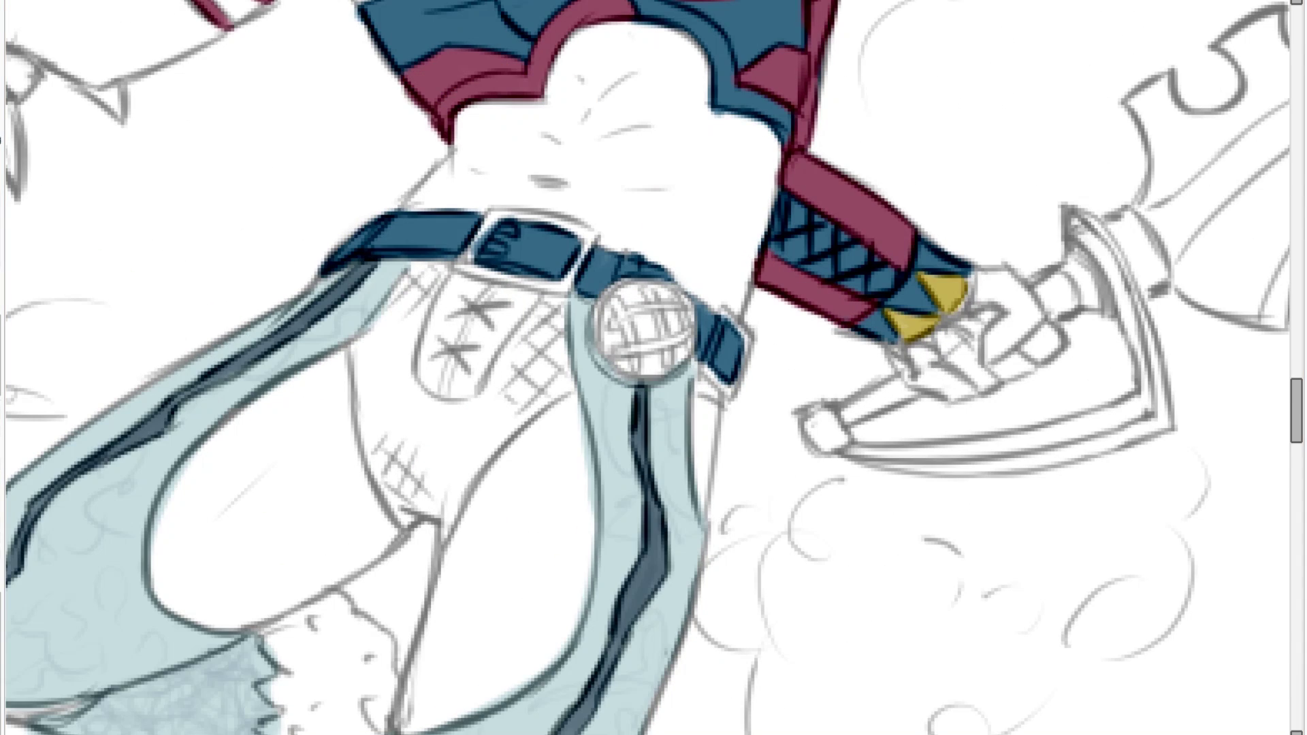
pyautogui.scroll(1, 382, 470)
pyautogui.moveTo(398, 553); pyautogui.dragTo(366, 441)
pyautogui.moveTo(337, 357)
pyautogui.mouseDown()
pyautogui.moveTo(446, 213)
pyautogui.moveTo(599, 326)
pyautogui.moveTo(463, 538)
pyautogui.moveTo(408, 536)
pyautogui.mouseUp()
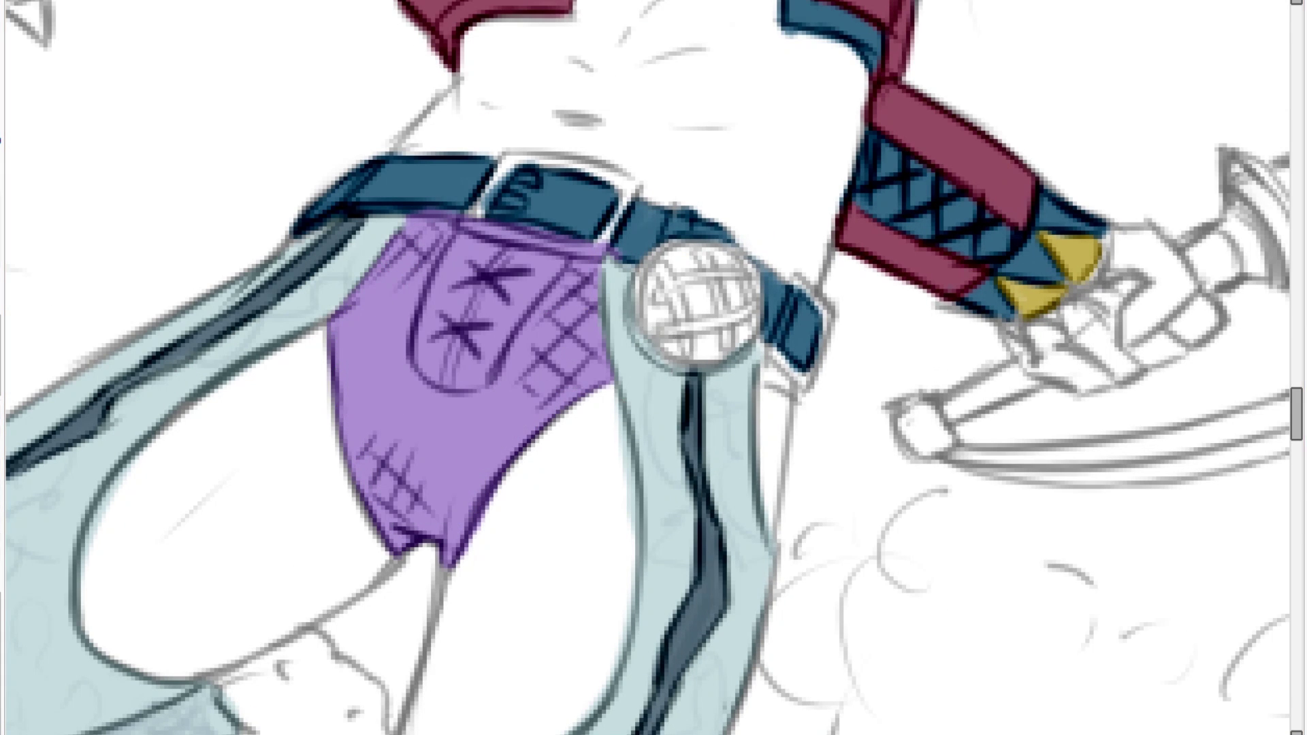
pyautogui.moveTo(498, 250)
pyautogui.mouseDown()
pyautogui.moveTo(496, 357)
pyautogui.moveTo(472, 360)
pyautogui.mouseUp()
pyautogui.scroll(-5, 496, 262)
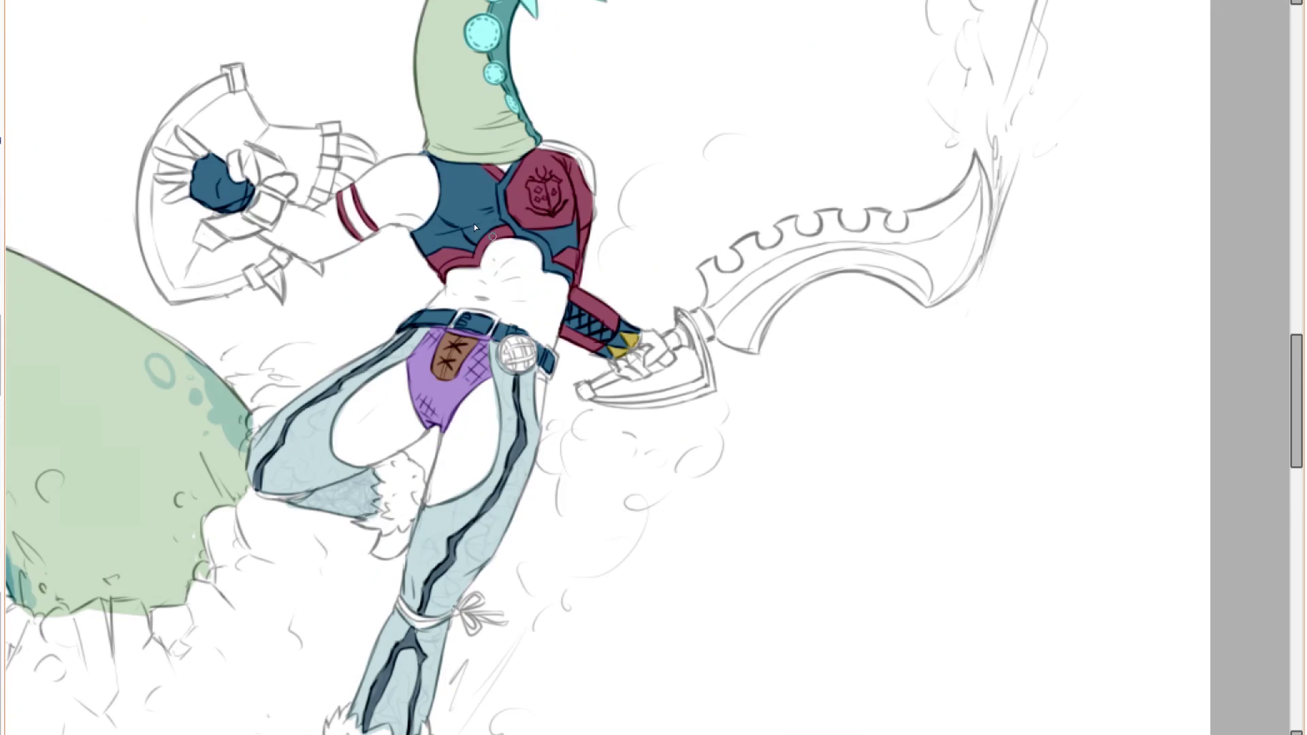
# Colour the leather straps around the shield arm's wrist brown.
pyautogui.scroll(5, 215, 306)
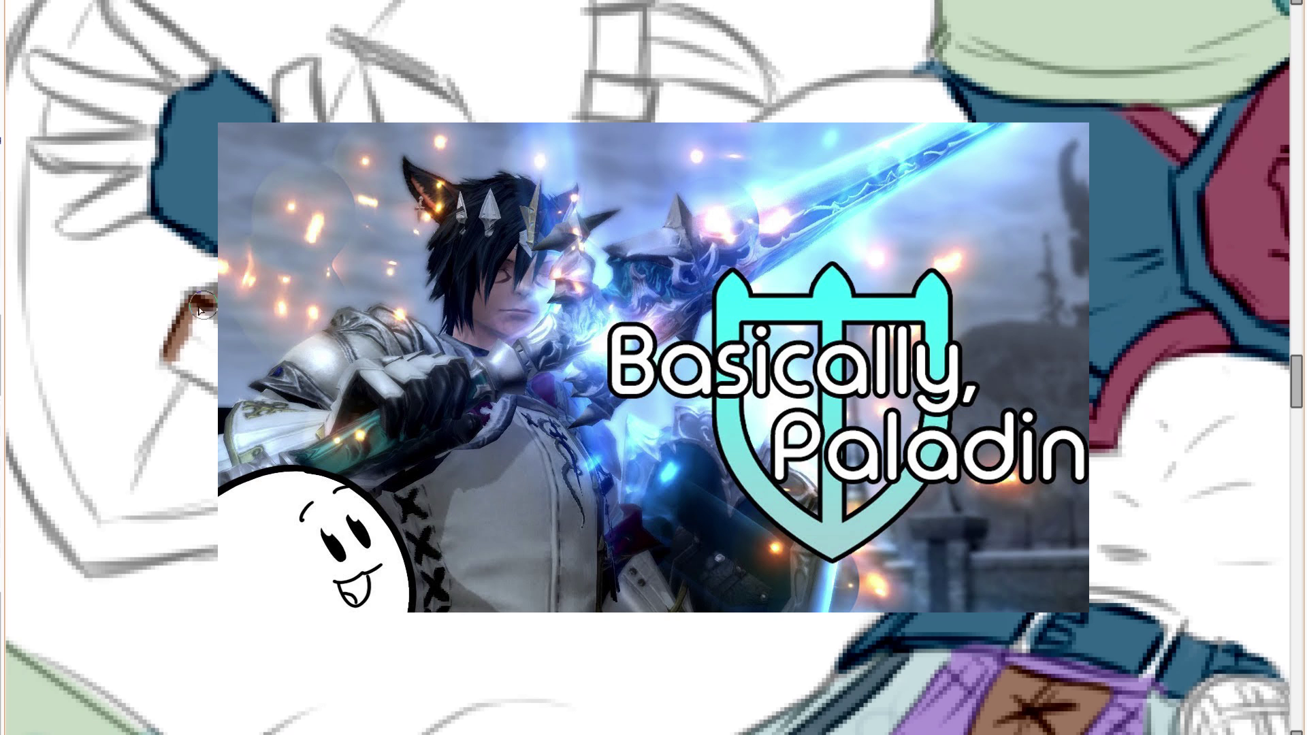
pyautogui.moveTo(386, 109)
pyautogui.mouseDown()
pyautogui.moveTo(429, 71)
pyautogui.moveTo(470, 122)
pyautogui.mouseUp()
pyautogui.moveTo(218, 390); pyautogui.dragTo(166, 363)
pyautogui.click(195, 337)
pyautogui.scroll(-8, 143, 370)
# Fill the fur cuff above the straight leg's boot with pale bluish white.
pyautogui.scroll(4, 436, 435)
pyautogui.scroll(2, 464, 470)
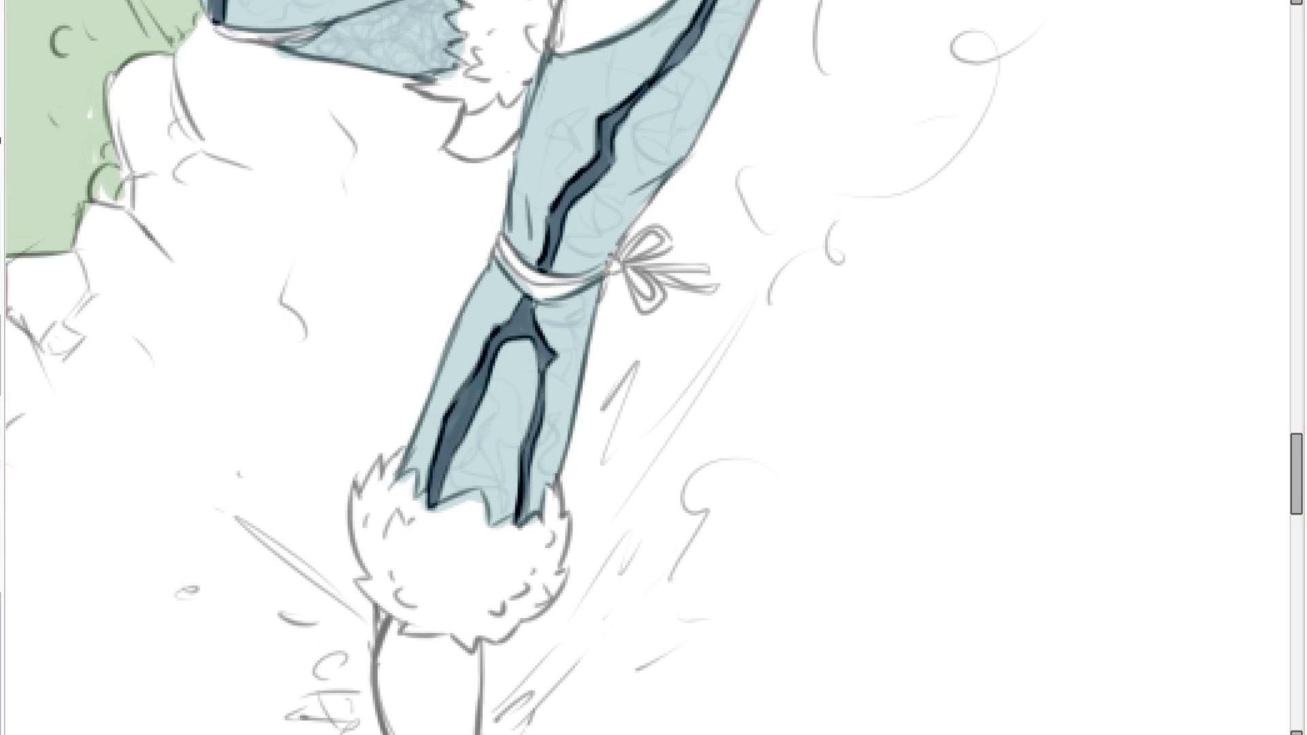
pyautogui.scroll(-6, 643, 364)
pyautogui.scroll(3, 676, 337)
pyautogui.scroll(-1, 677, 336)
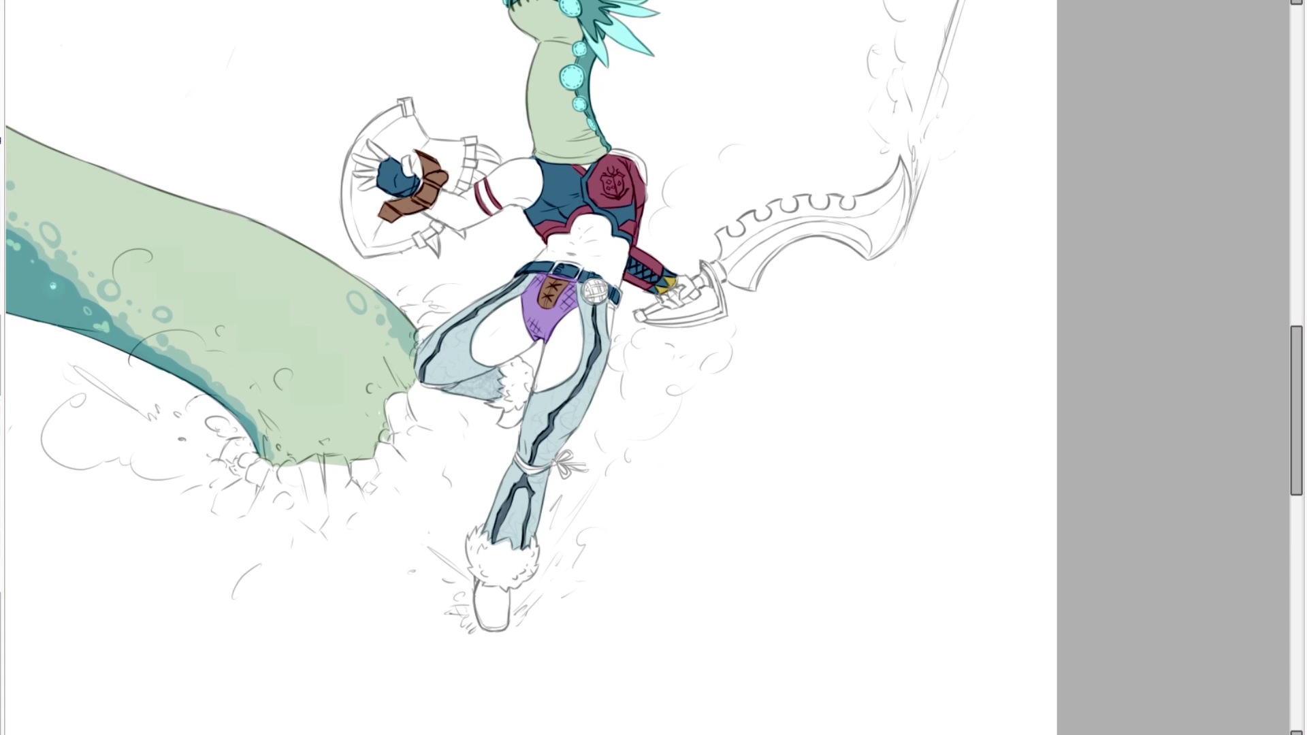
pyautogui.scroll(3, 537, 450)
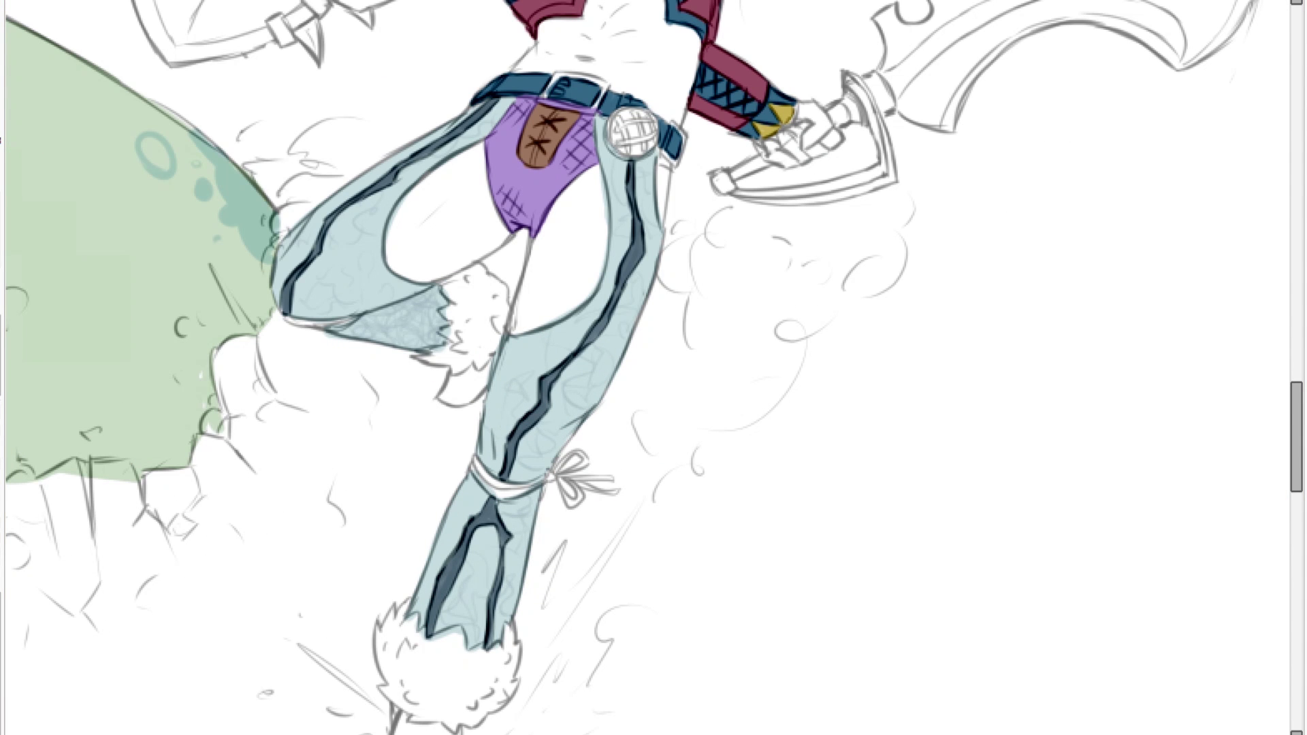
pyautogui.scroll(3, 395, 681)
pyautogui.moveTo(406, 545)
pyautogui.mouseDown()
pyautogui.moveTo(367, 370)
pyautogui.moveTo(438, 313)
pyautogui.moveTo(475, 373)
pyautogui.moveTo(596, 429)
pyautogui.moveTo(691, 381)
pyautogui.moveTo(689, 482)
pyautogui.moveTo(643, 582)
pyautogui.moveTo(566, 616)
pyautogui.moveTo(444, 593)
pyautogui.moveTo(405, 548)
pyautogui.mouseUp()
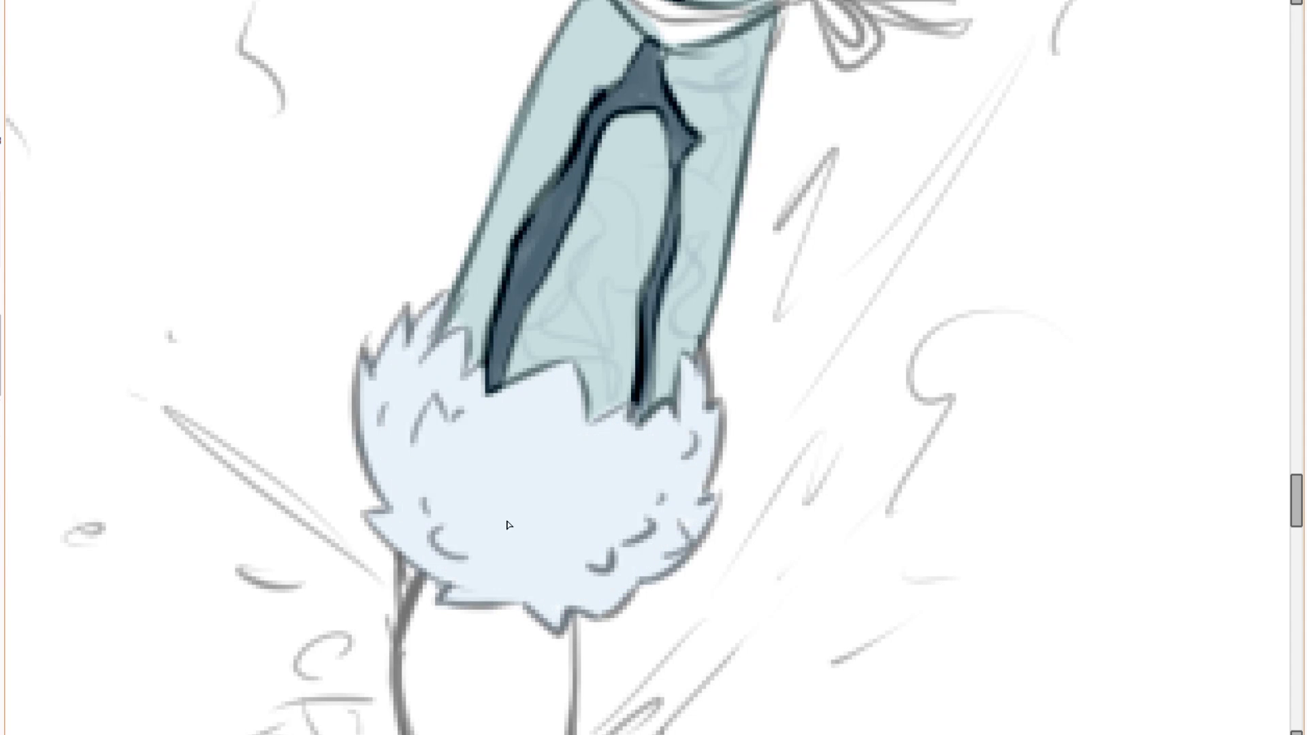
# Select the fur cuff area, adjust its colour with Hue and Saturation, and clear the selection.
pyautogui.scroll(-5, 507, 525)
pyautogui.scroll(1, 545, 558)
pyautogui.moveTo(706, 353); pyautogui.dragTo(696, 341)
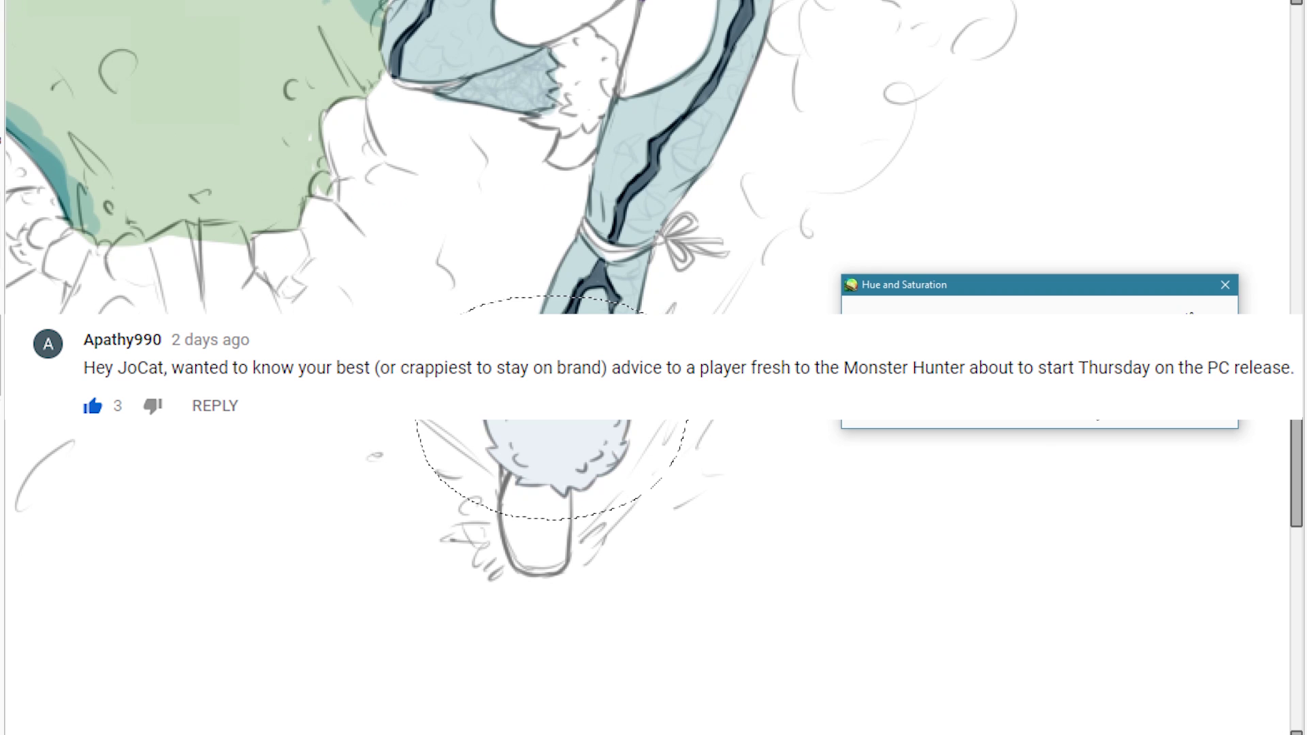
pyautogui.click(1093, 408)
pyautogui.hotkey('ctrl', 'd')
# Paint the fur cuff on the bent leg the same pale bluish white.
pyautogui.moveTo(571, 381); pyautogui.dragTo(571, 591)
pyautogui.scroll(4, 589, 327)
pyautogui.moveTo(488, 309)
pyautogui.mouseDown()
pyautogui.moveTo(531, 181)
pyautogui.moveTo(599, 119)
pyautogui.moveTo(654, 225)
pyautogui.moveTo(587, 354)
pyautogui.mouseUp()
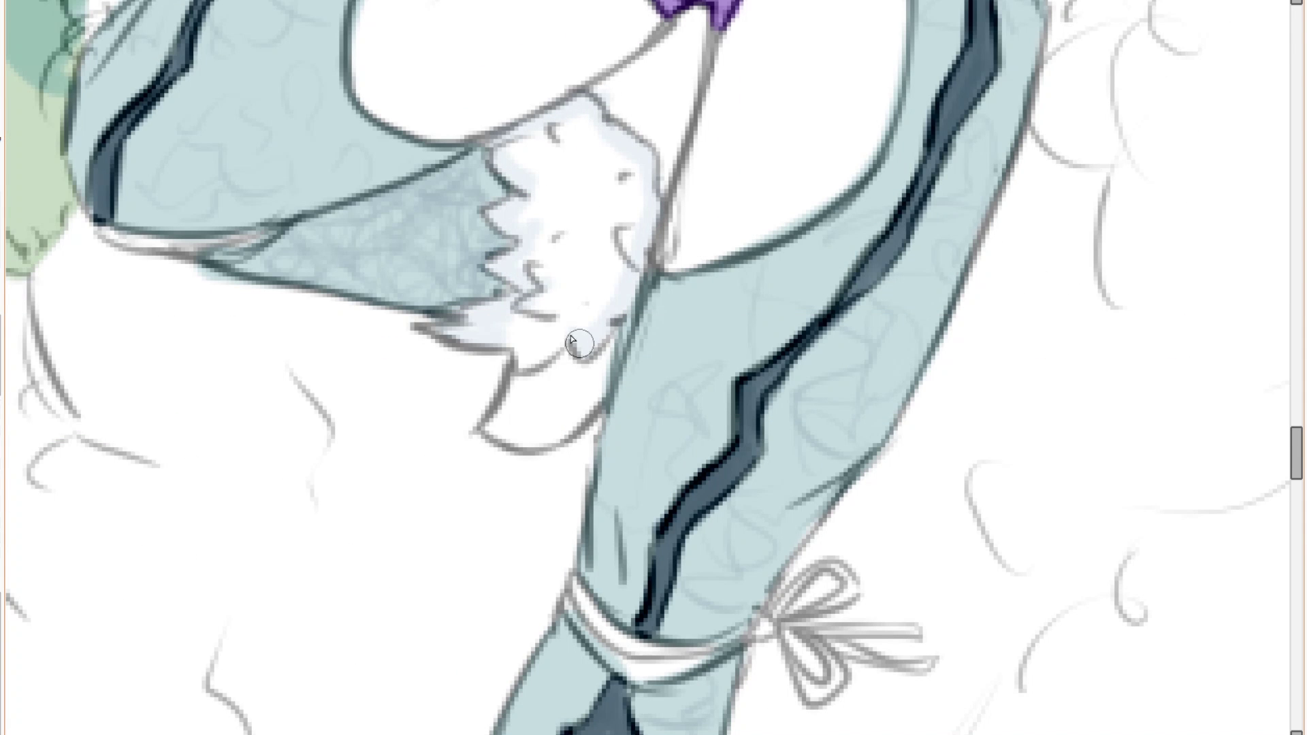
pyautogui.scroll(-4, 538, 349)
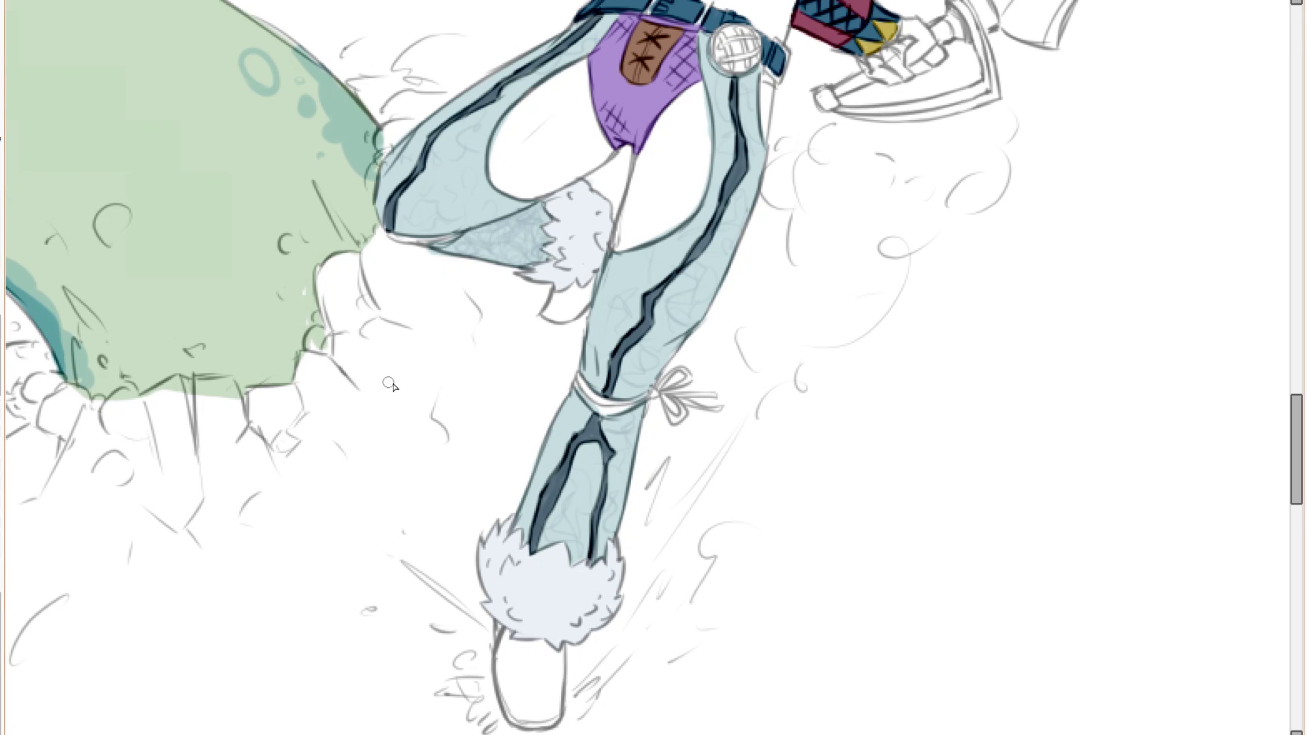
# Colour the boots of the straight leg and the bent leg dark slate blue.
pyautogui.scroll(5, 529, 542)
pyautogui.moveTo(519, 354)
pyautogui.mouseDown()
pyautogui.moveTo(541, 524)
pyautogui.moveTo(644, 487)
pyautogui.mouseUp()
pyautogui.scroll(-4, 544, 369)
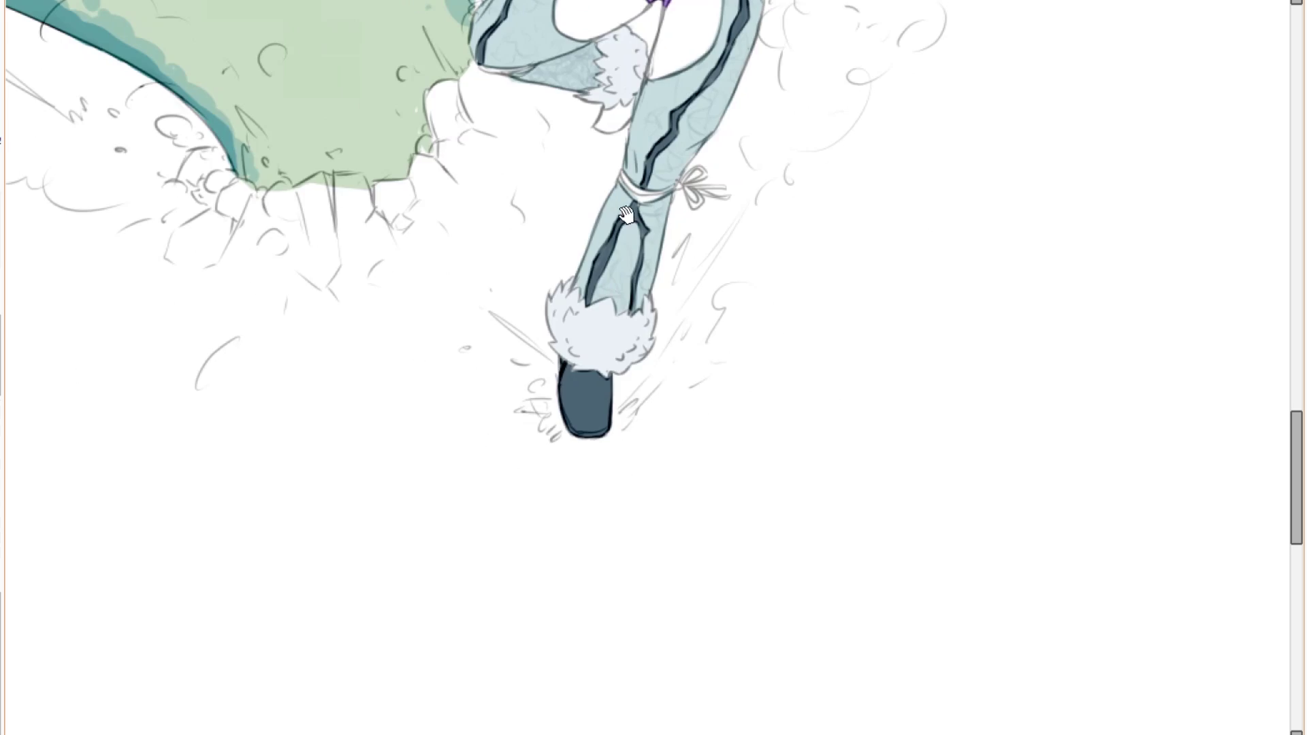
pyautogui.scroll(4, 586, 34)
pyautogui.moveTo(657, 228)
pyautogui.mouseDown()
pyautogui.moveTo(732, 283)
pyautogui.moveTo(762, 182)
pyautogui.moveTo(681, 232)
pyautogui.moveTo(737, 230)
pyautogui.mouseUp()
pyautogui.scroll(-4, 737, 230)
pyautogui.scroll(2, 715, 204)
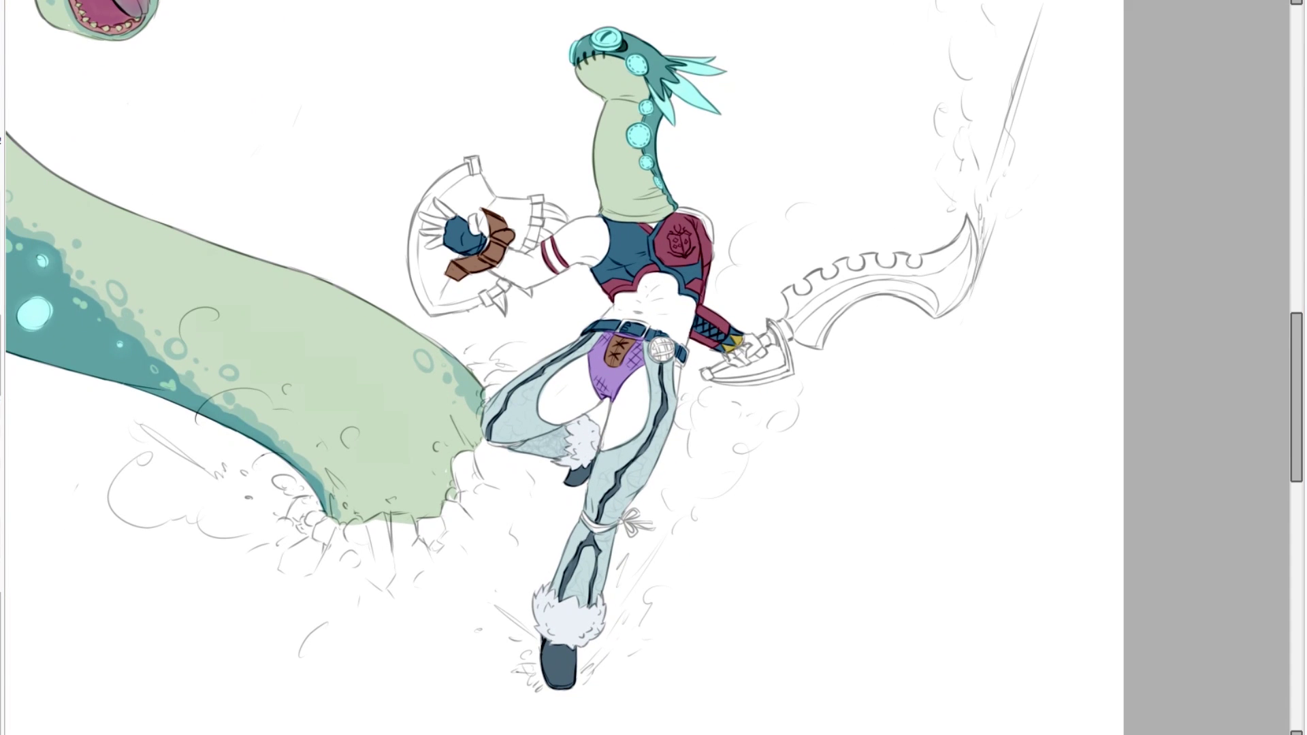
# Paint the four fingers and thumb of the shield hand in a peach skin tone.
pyautogui.scroll(2, 531, 161)
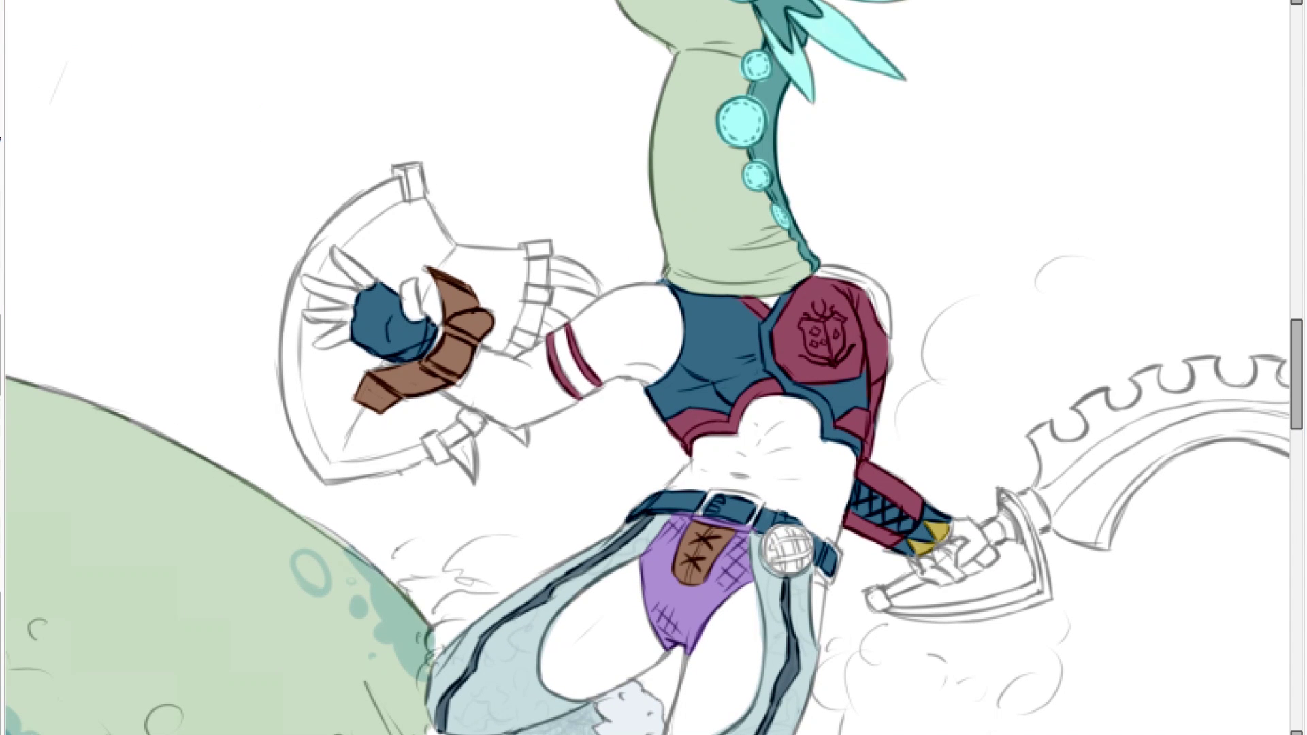
pyautogui.scroll(3, 388, 320)
pyautogui.moveTo(279, 324); pyautogui.dragTo(197, 383)
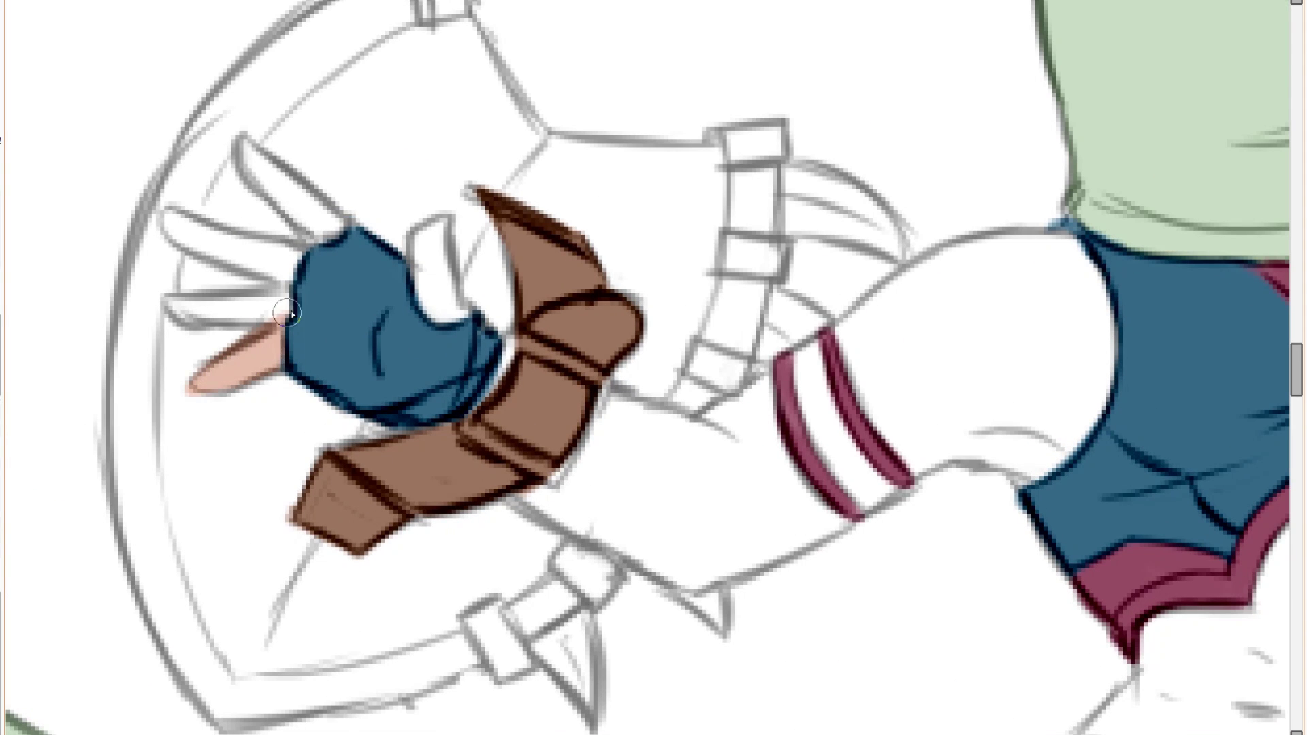
pyautogui.moveTo(286, 301); pyautogui.dragTo(170, 305)
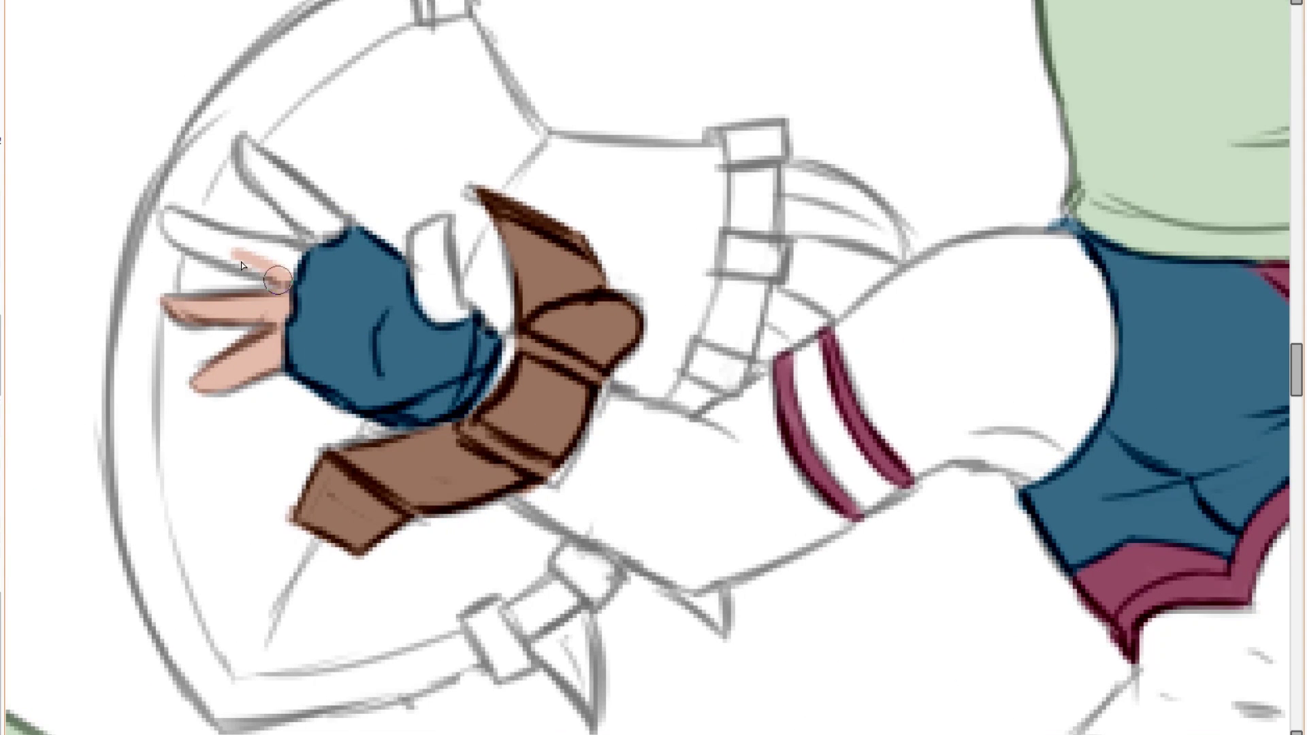
pyautogui.moveTo(327, 238)
pyautogui.mouseDown()
pyautogui.moveTo(255, 155)
pyautogui.moveTo(279, 205)
pyautogui.mouseUp()
pyautogui.moveTo(421, 242)
pyautogui.mouseDown()
pyautogui.moveTo(441, 228)
pyautogui.moveTo(441, 307)
pyautogui.mouseUp()
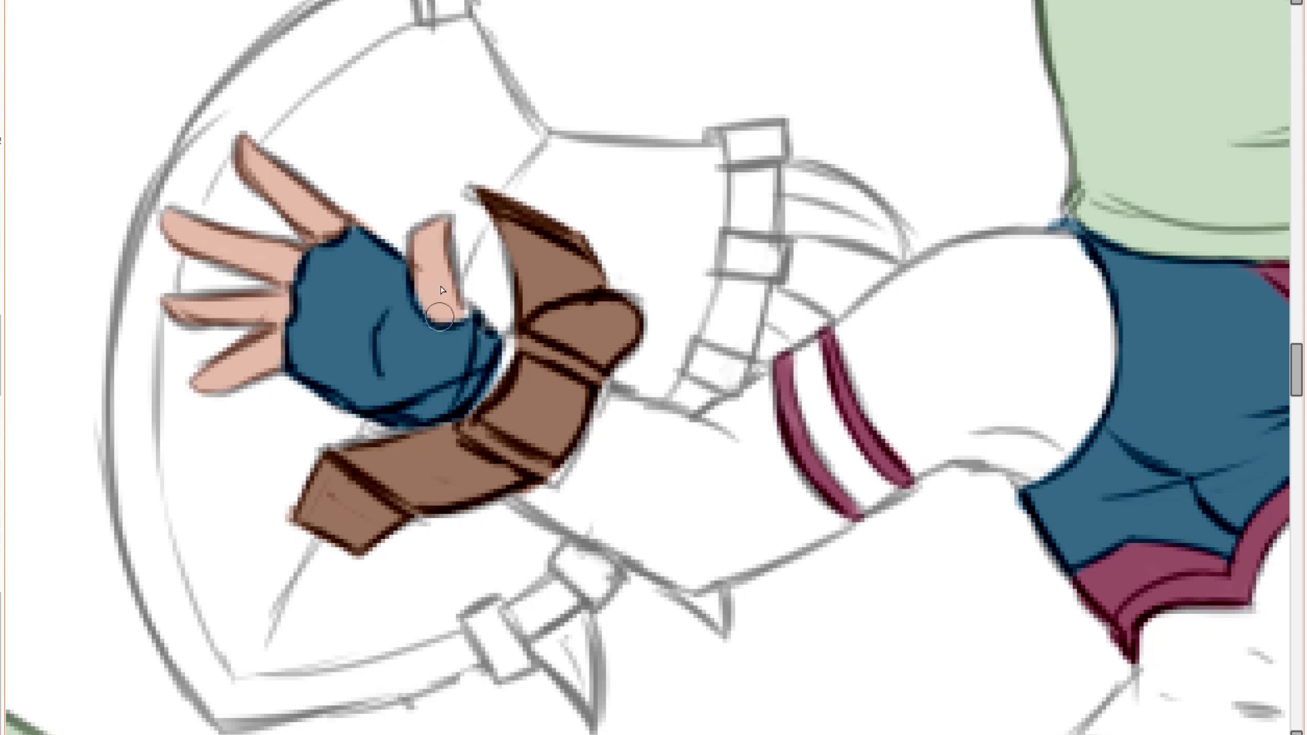
# Fill the shield arm from wrist to shoulder with the skin tone, covering the gaps around the maroon bands.
pyautogui.moveTo(580, 444); pyautogui.dragTo(529, 361)
pyautogui.moveTo(480, 416)
pyautogui.mouseDown()
pyautogui.moveTo(574, 473)
pyautogui.moveTo(807, 412)
pyautogui.moveTo(967, 392)
pyautogui.moveTo(1059, 205)
pyautogui.moveTo(834, 194)
pyautogui.moveTo(636, 344)
pyautogui.moveTo(586, 399)
pyautogui.mouseUp()
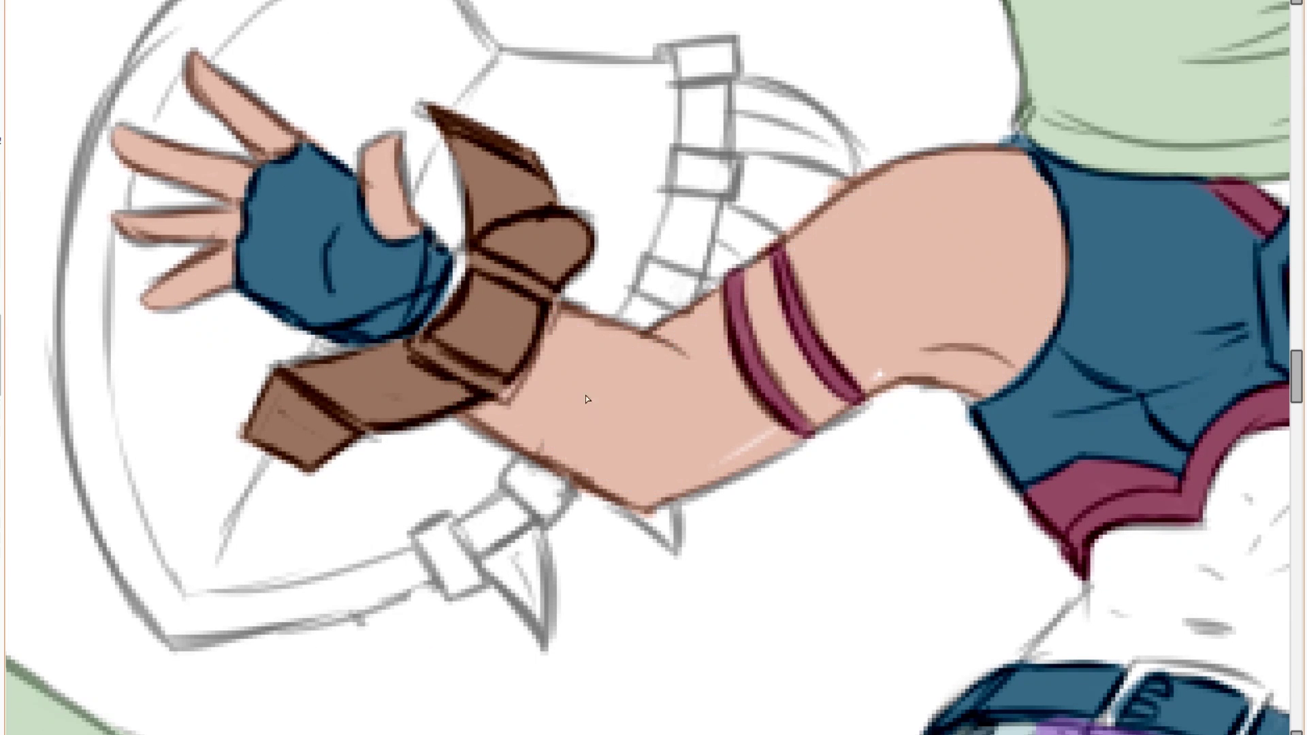
pyautogui.moveTo(891, 355); pyautogui.dragTo(644, 446)
pyautogui.press('e')
pyautogui.scroll(-3, 1035, 284)
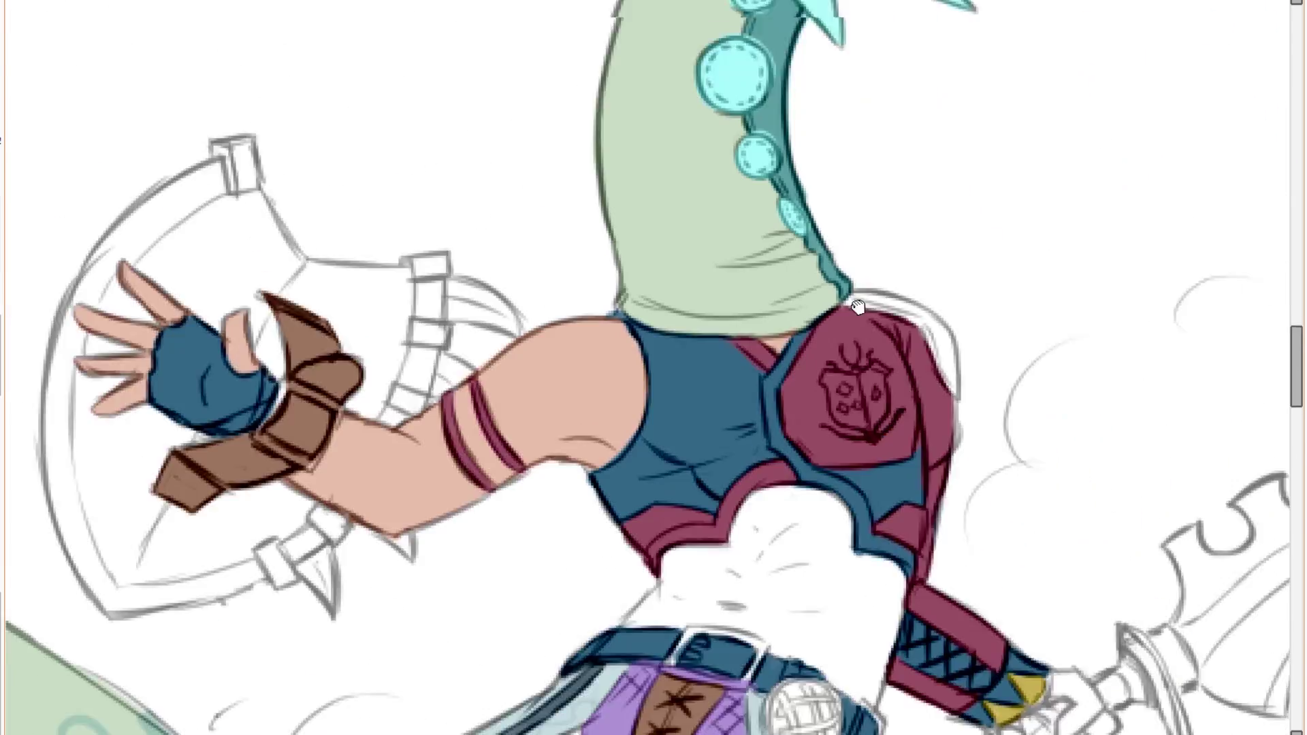
# Paint the hand gripping the sword in the peach skin tone.
pyautogui.scroll(3, 844, 344)
pyautogui.moveTo(749, 341); pyautogui.dragTo(803, 332)
pyautogui.moveTo(943, 431); pyautogui.dragTo(779, 431)
pyautogui.scroll(2, 779, 432)
pyautogui.moveTo(706, 489)
pyautogui.mouseDown()
pyautogui.moveTo(703, 442)
pyautogui.moveTo(817, 328)
pyautogui.moveTo(916, 431)
pyautogui.moveTo(752, 524)
pyautogui.moveTo(689, 457)
pyautogui.mouseUp()
pyautogui.scroll(-3, 855, 402)
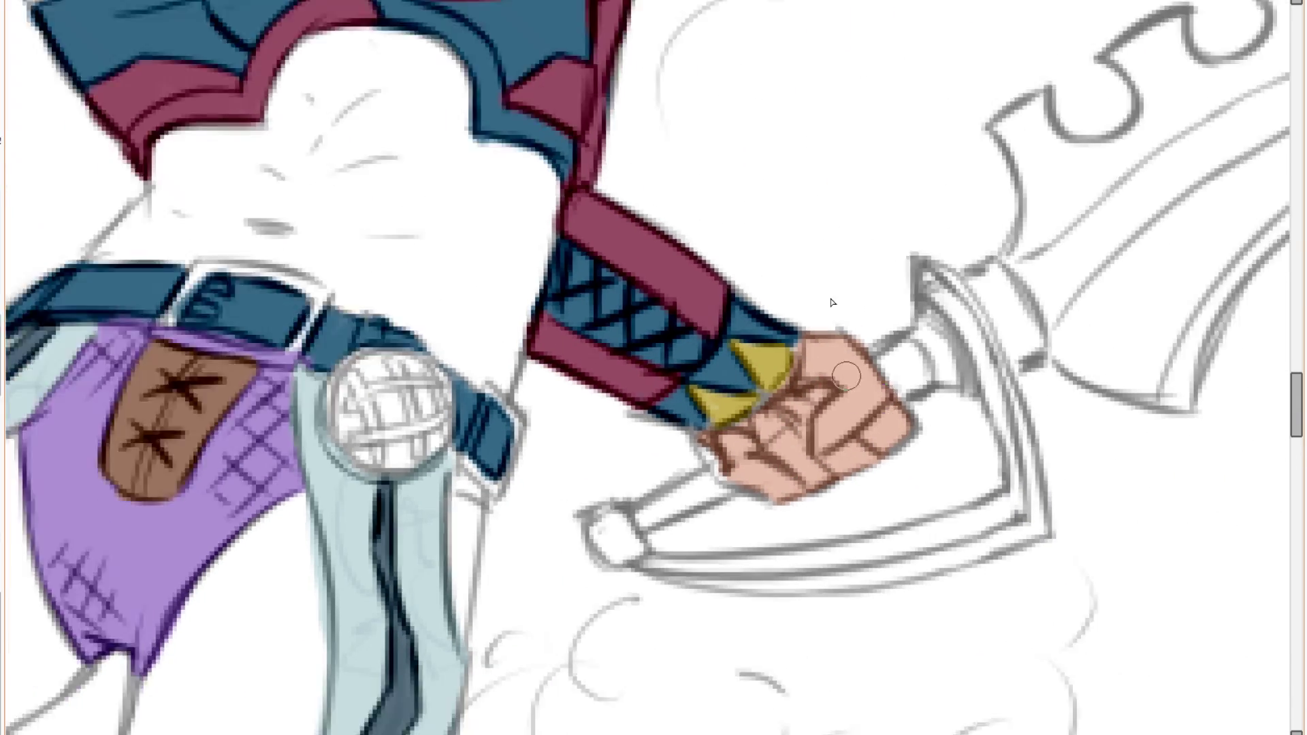
# Fill the exposed thigh of the straight leg with the skin tone, up to the loincloth and legging edges.
pyautogui.moveTo(410, 660); pyautogui.dragTo(663, 432)
pyautogui.scroll(1, 662, 423)
pyautogui.moveTo(659, 346); pyautogui.dragTo(602, 496)
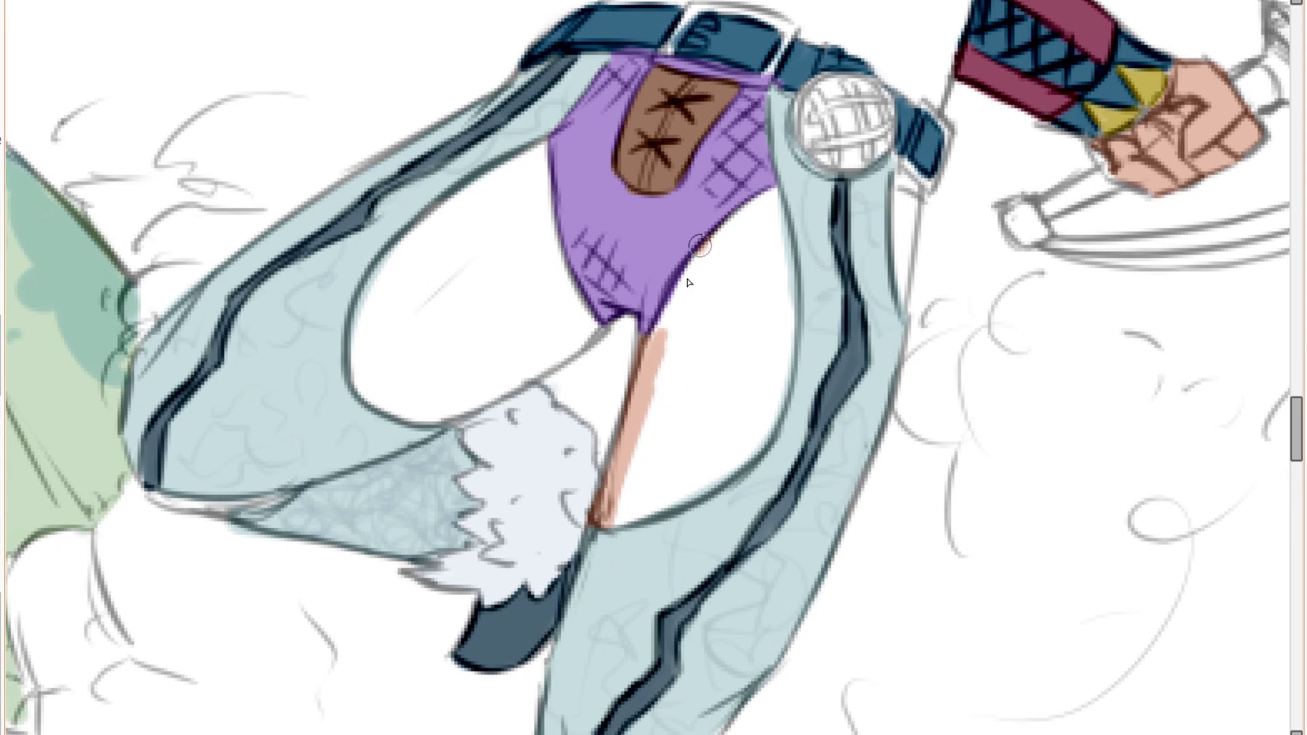
pyautogui.moveTo(722, 227); pyautogui.dragTo(647, 349)
pyautogui.click(718, 361)
pyautogui.moveTo(880, 253); pyautogui.dragTo(816, 369)
# Paint the bent leg's exposed thigh and the strip of hip beside the outer legging in the skin tone.
pyautogui.scroll(1, 815, 368)
pyautogui.moveTo(839, 253); pyautogui.dragTo(842, 408)
pyautogui.moveTo(854, 365); pyautogui.dragTo(836, 232)
pyautogui.moveTo(624, 357); pyautogui.dragTo(828, 331)
pyautogui.moveTo(681, 427)
pyautogui.mouseDown()
pyautogui.moveTo(559, 509)
pyautogui.moveTo(356, 465)
pyautogui.moveTo(622, 408)
pyautogui.mouseUp()
pyautogui.scroll(-3, 531, 279)
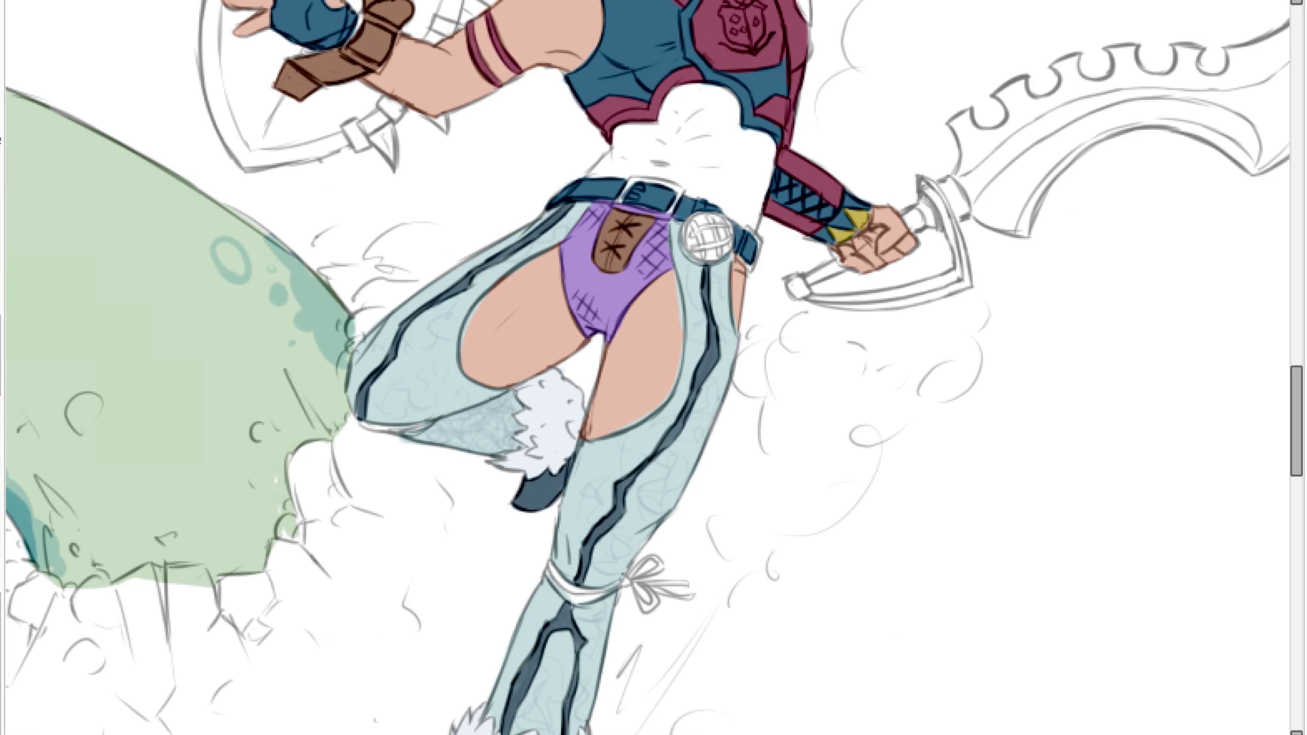
pyautogui.scroll(3, 443, 334)
pyautogui.moveTo(499, 400)
pyautogui.mouseDown()
pyautogui.moveTo(547, 256)
pyautogui.moveTo(654, 153)
pyautogui.mouseUp()
pyautogui.moveTo(959, 321); pyautogui.dragTo(873, 296)
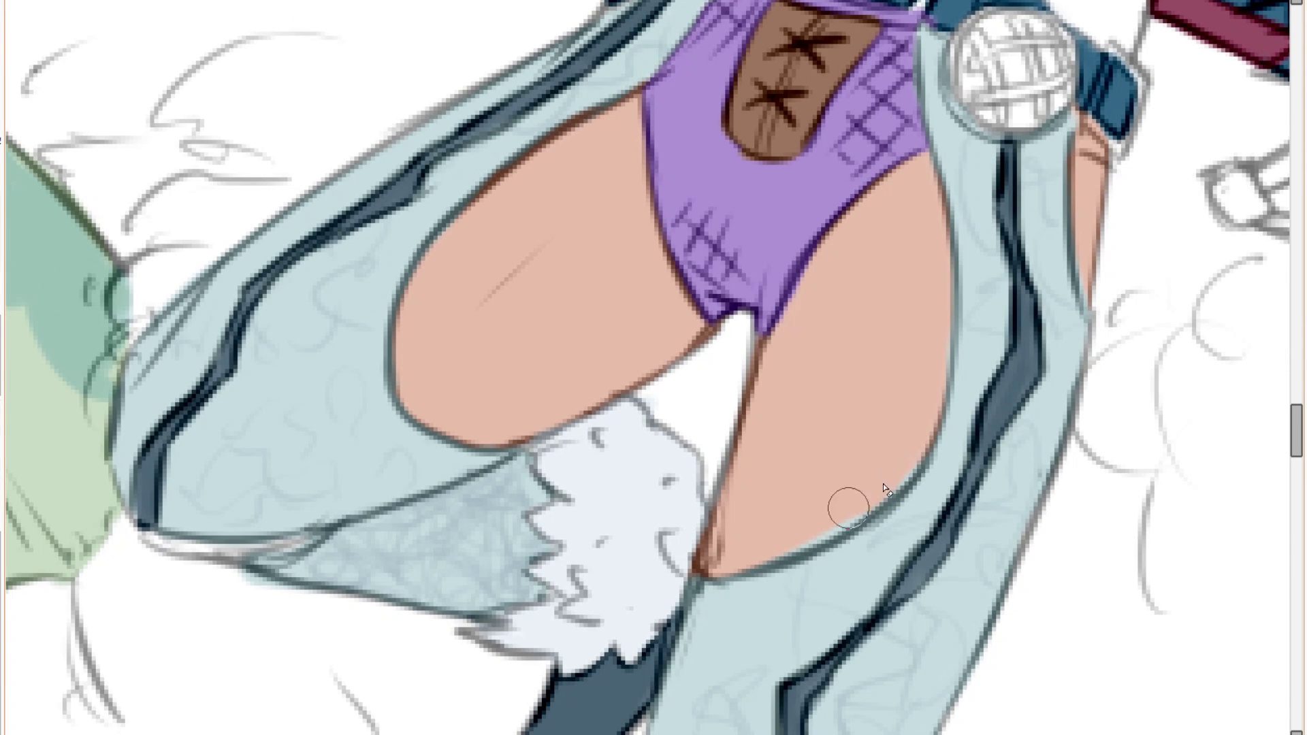
# Fill the hunter's bare midriff with the peach skin tone, from the cropped top down to the belt.
pyautogui.scroll(-5, 729, 463)
pyautogui.scroll(4, 783, 306)
pyautogui.moveTo(735, 340); pyautogui.dragTo(635, 373)
pyautogui.scroll(1, 630, 378)
pyautogui.moveTo(482, 450); pyautogui.dragTo(533, 386)
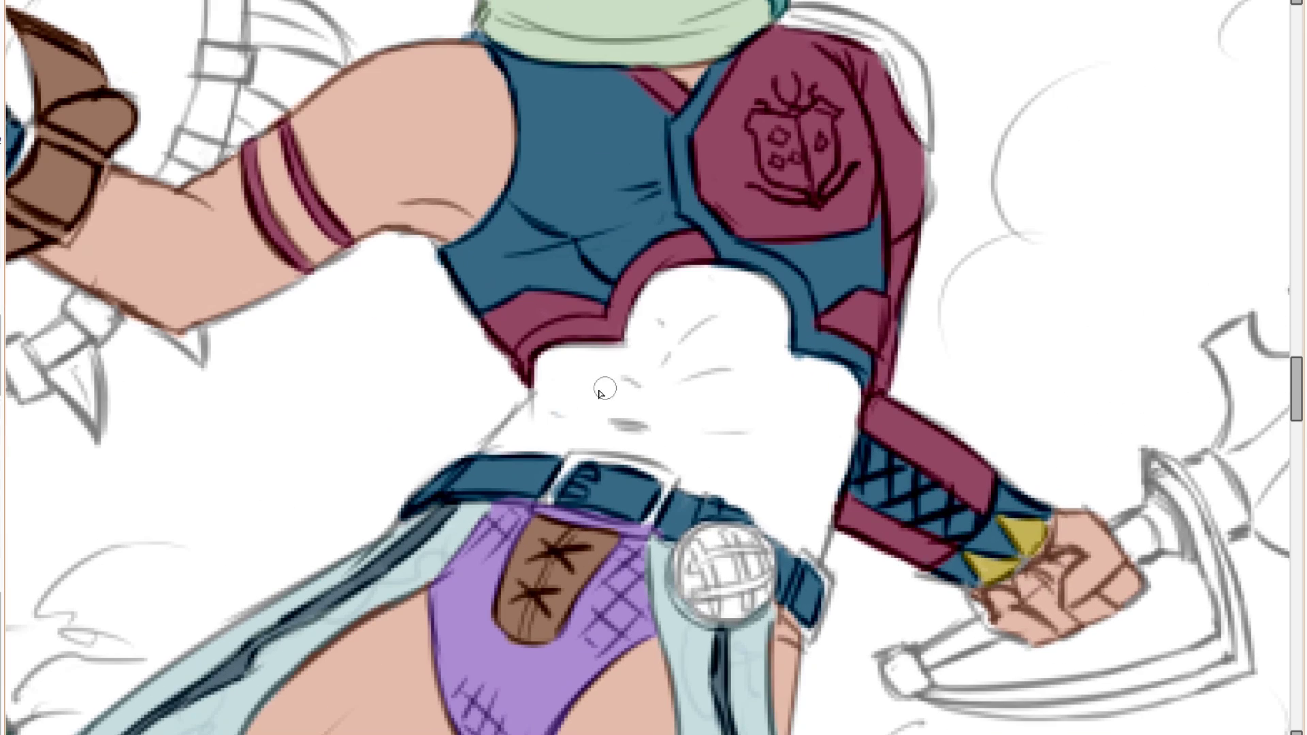
pyautogui.moveTo(860, 374)
pyautogui.mouseDown()
pyautogui.moveTo(796, 579)
pyautogui.moveTo(490, 480)
pyautogui.mouseUp()
pyautogui.scroll(-4, 656, 349)
pyautogui.scroll(1, 655, 348)
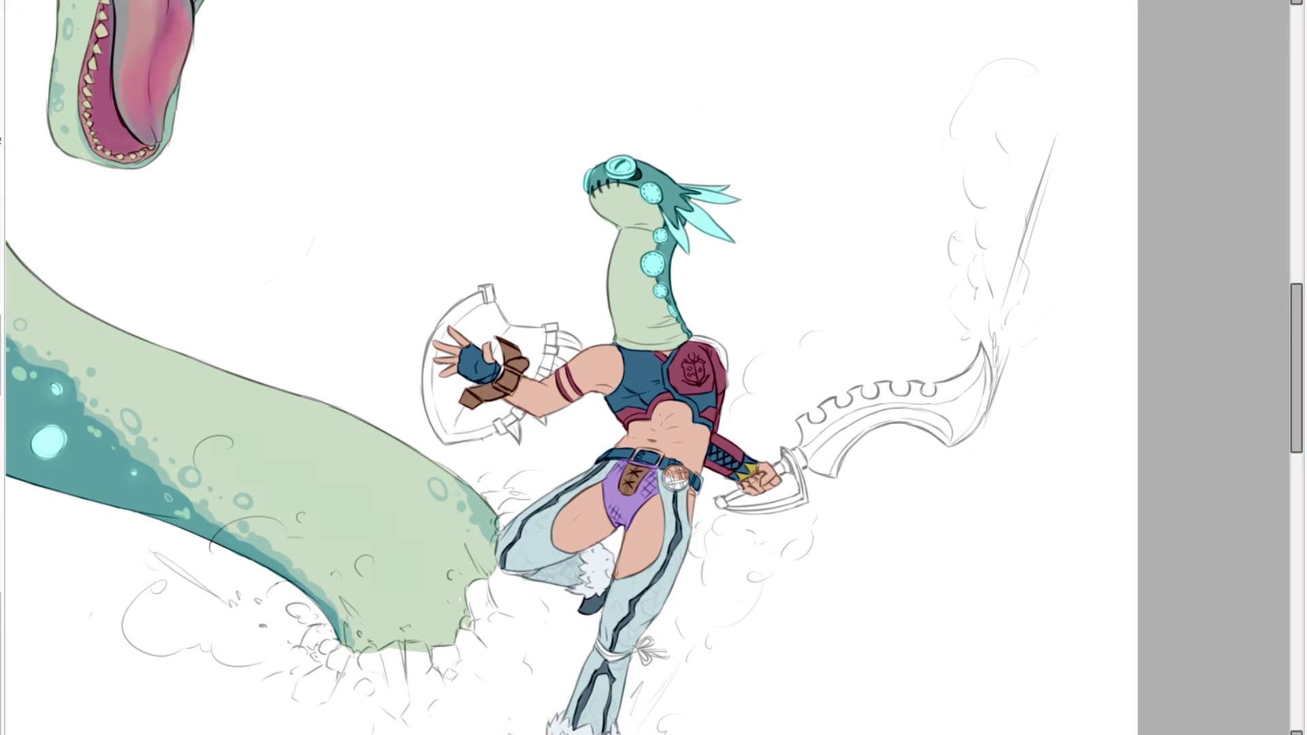
# Paint the pad behind the hunter's crested maroon shoulder armour brown.
pyautogui.scroll(4, 684, 477)
pyautogui.moveTo(232, 188); pyautogui.dragTo(255, 348)
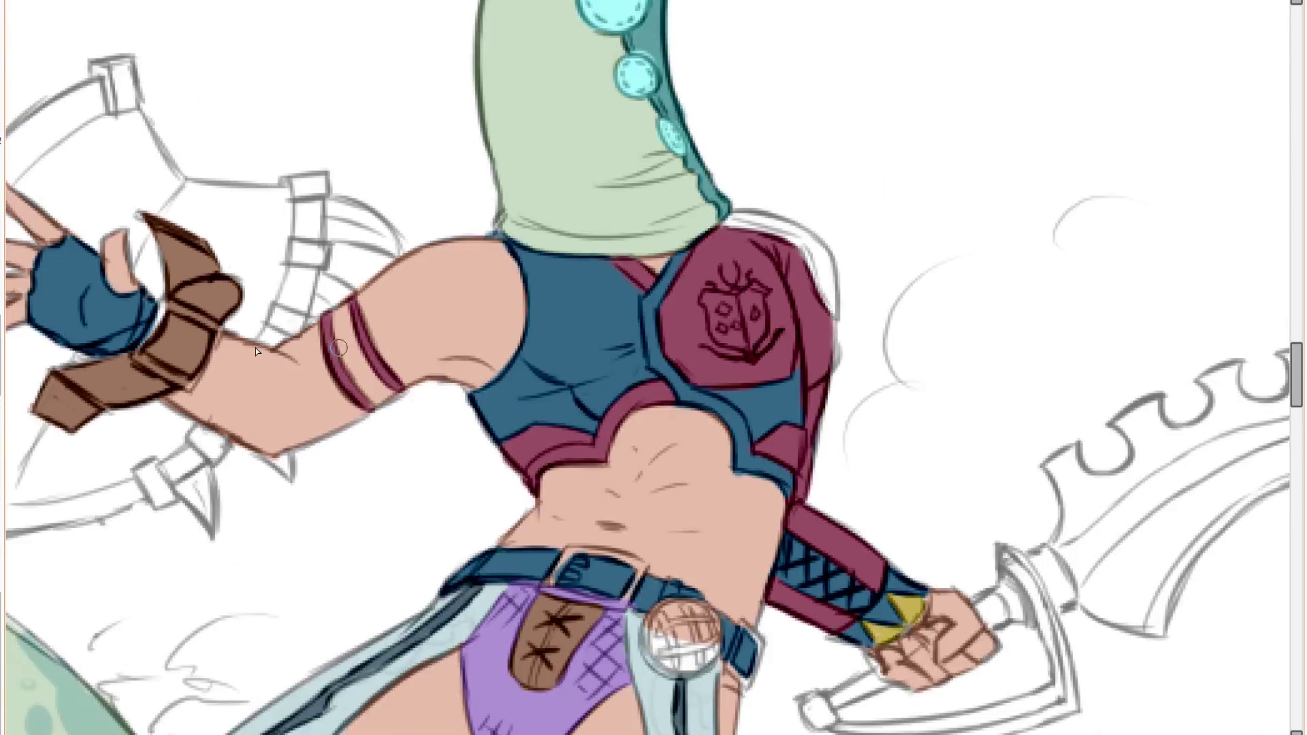
pyautogui.scroll(2, 749, 239)
pyautogui.scroll(-2, 749, 239)
pyautogui.moveTo(846, 201)
pyautogui.mouseDown()
pyautogui.moveTo(816, 54)
pyautogui.moveTo(714, 313)
pyautogui.moveTo(846, 344)
pyautogui.moveTo(874, 469)
pyautogui.moveTo(855, 401)
pyautogui.moveTo(681, 294)
pyautogui.moveTo(718, 298)
pyautogui.mouseUp()
pyautogui.scroll(2, 714, 314)
pyautogui.scroll(-3, 772, 385)
pyautogui.moveTo(772, 385)
pyautogui.mouseDown()
pyautogui.moveTo(805, 354)
pyautogui.moveTo(739, 309)
pyautogui.moveTo(757, 423)
pyautogui.mouseUp()
pyautogui.scroll(3, 769, 348)
pyautogui.scroll(-2, 783, 306)
pyautogui.scroll(2, 769, 272)
pyautogui.scroll(-3, 705, 280)
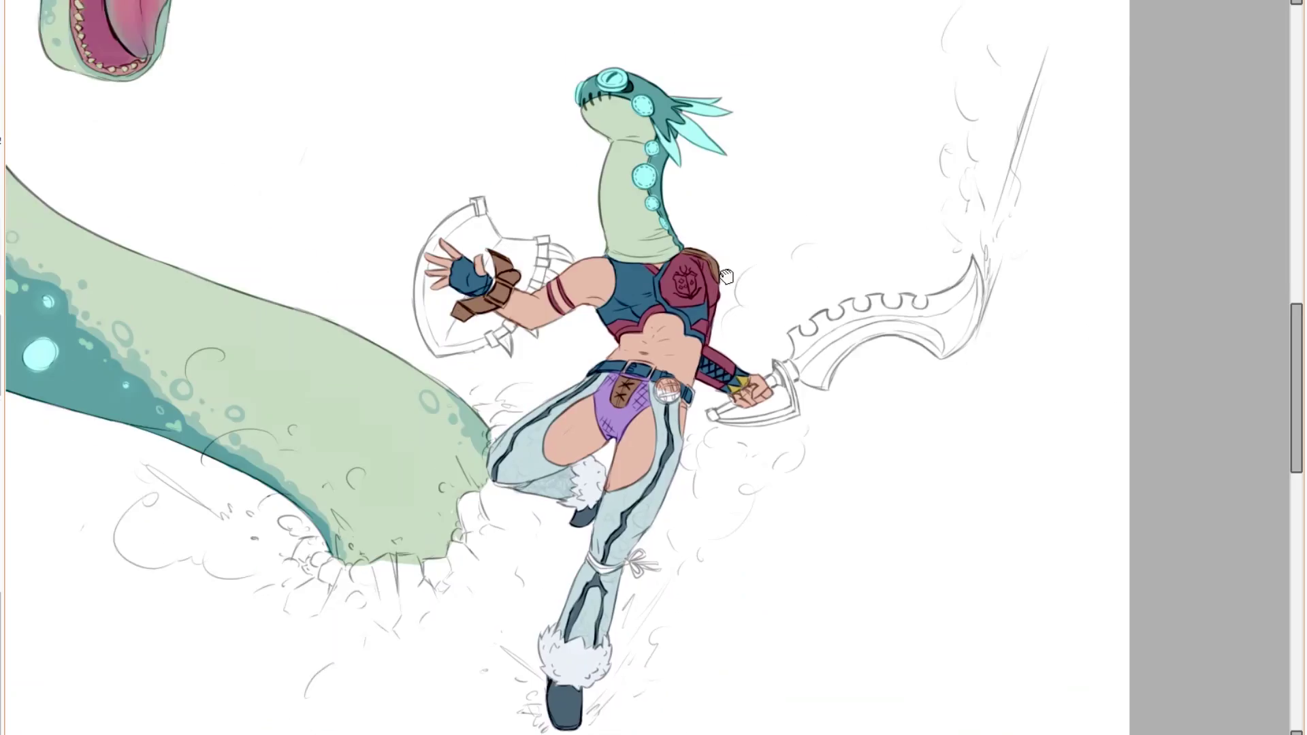
# Fill the upper-arm band between the two maroon stripes with the dark blue of the top.
pyautogui.scroll(3, 738, 213)
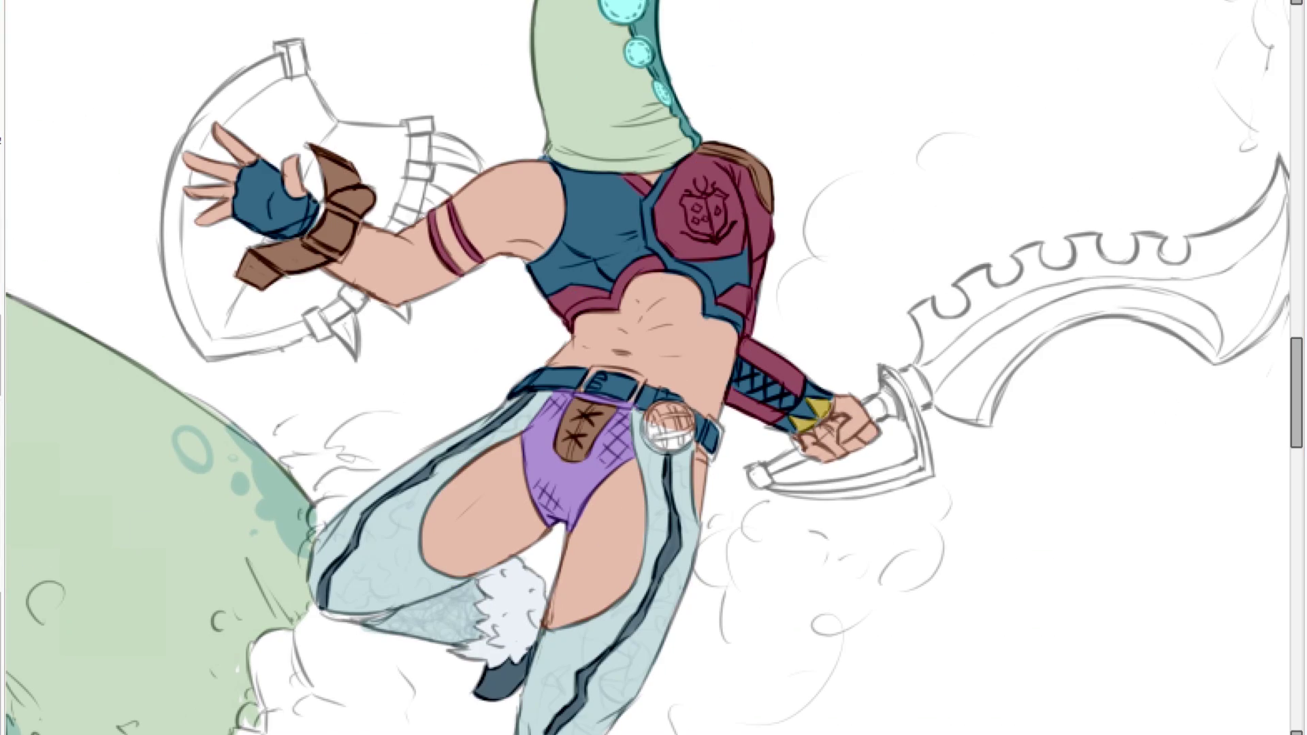
pyautogui.scroll(3, 453, 257)
pyautogui.moveTo(465, 208)
pyautogui.mouseDown()
pyautogui.moveTo(452, 156)
pyautogui.moveTo(541, 262)
pyautogui.moveTo(486, 265)
pyautogui.mouseUp()
pyautogui.scroll(-3, 485, 264)
pyautogui.scroll(2, 647, 368)
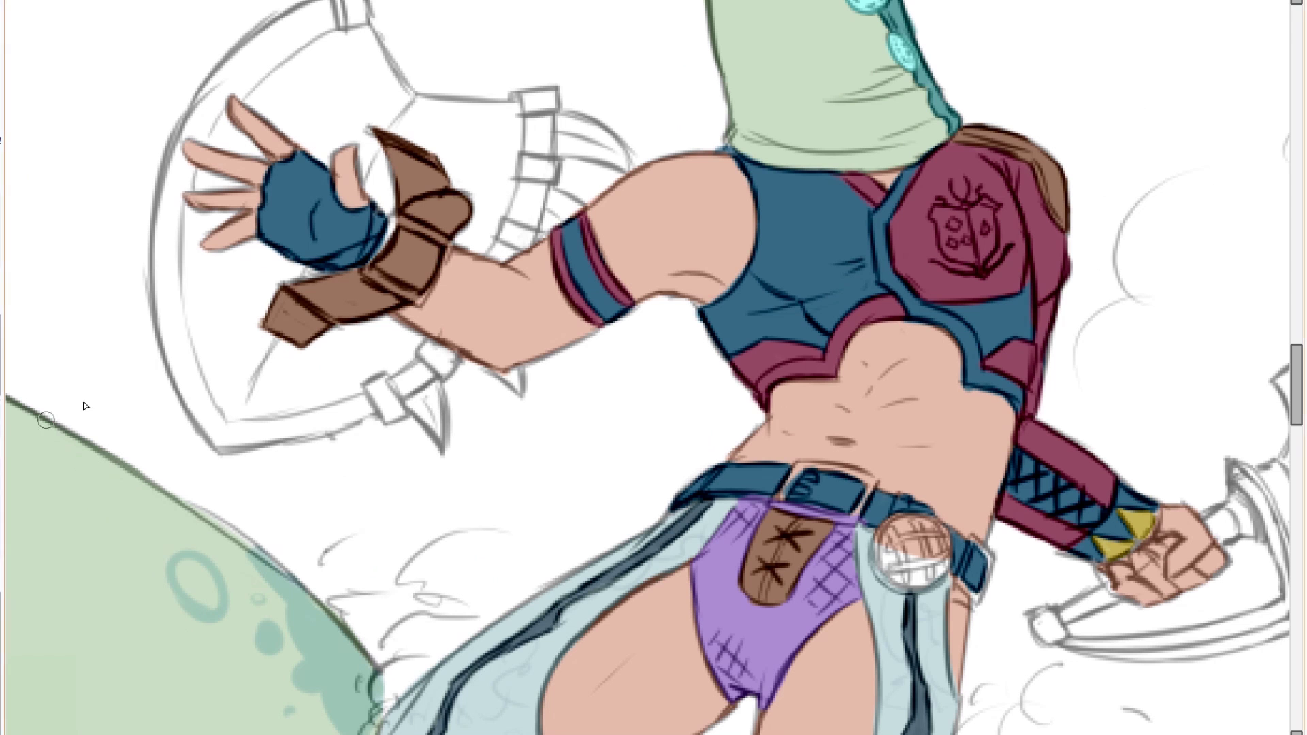
# Colour the square buckle on the brown wrist strap grey, adjusting its hue and saturation, and clear the selection.
pyautogui.scroll(2, 322, 294)
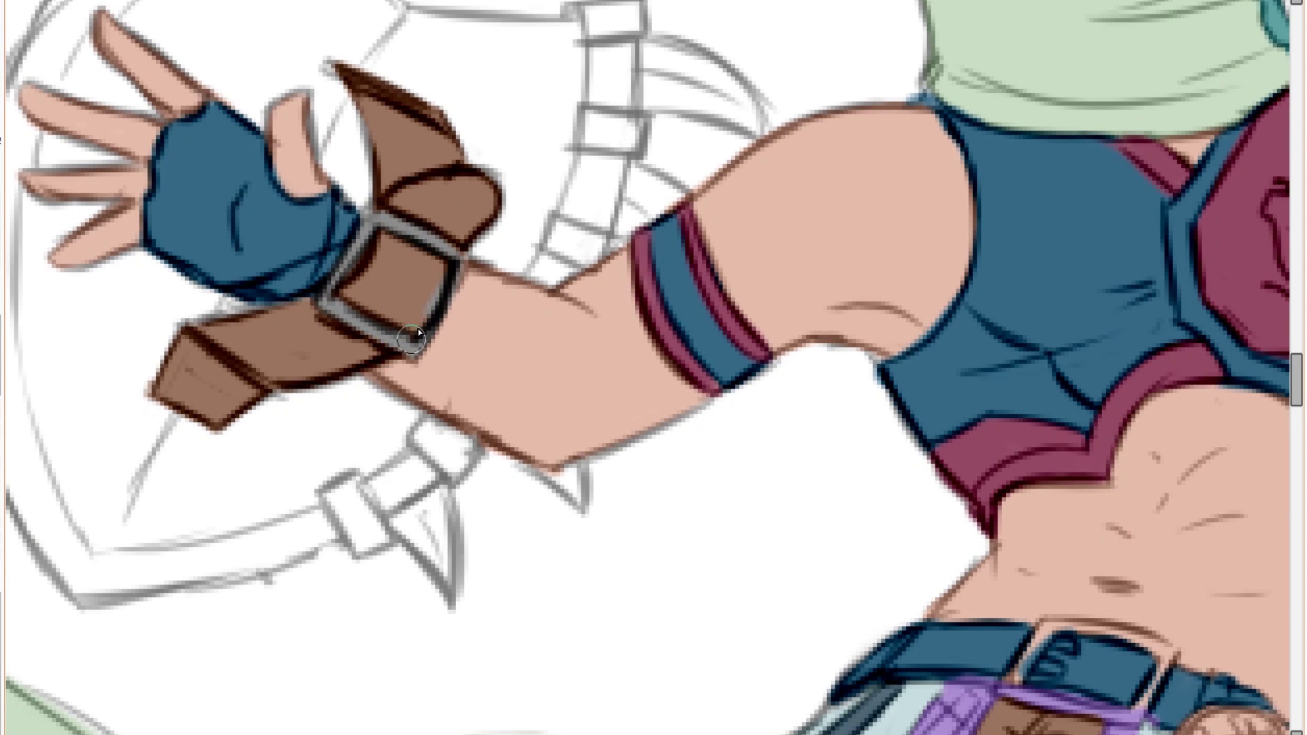
pyautogui.scroll(-1, 477, 231)
pyautogui.moveTo(494, 211); pyautogui.dragTo(490, 216)
pyautogui.hotkey('ctrl', 'u')
pyautogui.moveTo(1055, 375); pyautogui.dragTo(1099, 376)
pyautogui.click(1094, 403)
pyautogui.hotkey('ctrl', 'd')
pyautogui.scroll(3, 400, 229)
# Paint the waist belt's buckles, prong and round woven medallion in the wrist buckle's grey.
pyautogui.rightClick(394, 203)
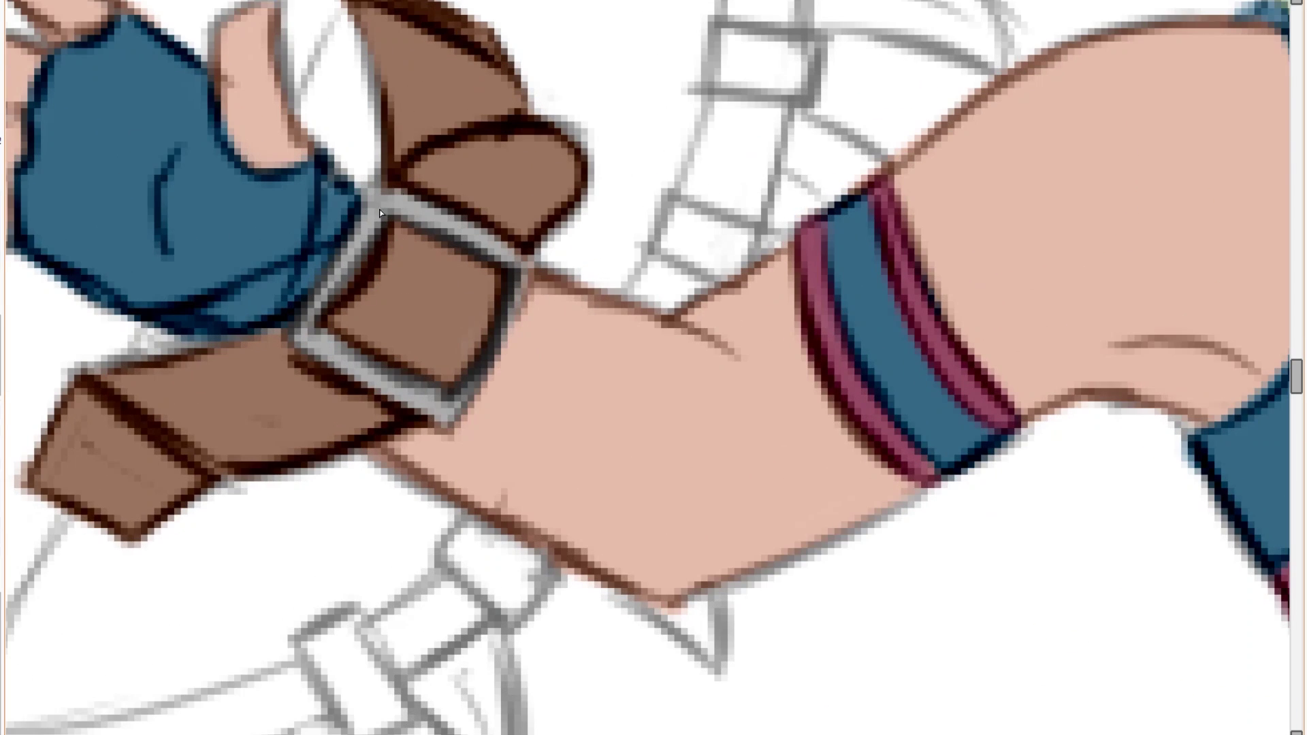
pyautogui.scroll(-2, 597, 333)
pyautogui.scroll(1, 705, 431)
pyautogui.moveTo(734, 373)
pyautogui.mouseDown()
pyautogui.moveTo(689, 350)
pyautogui.moveTo(531, 334)
pyautogui.mouseUp()
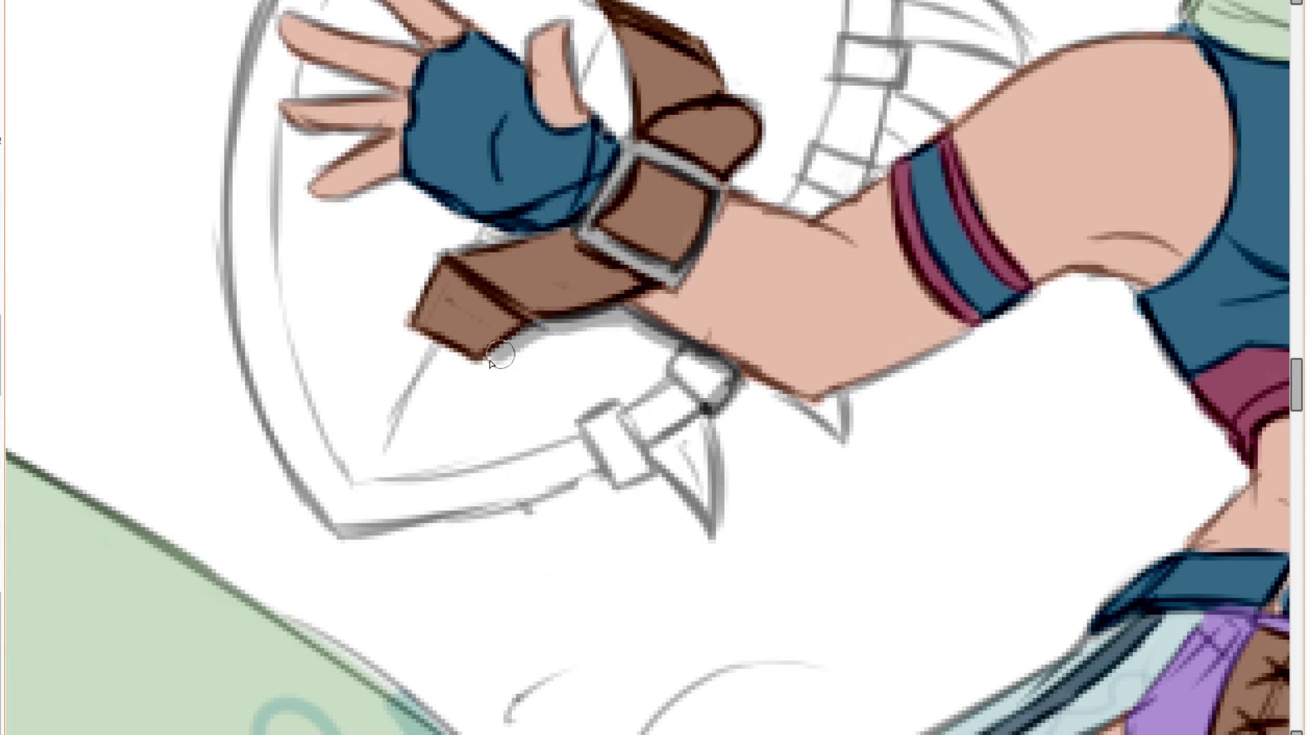
pyautogui.scroll(-3, 604, 313)
pyautogui.scroll(3, 736, 395)
pyautogui.moveTo(649, 390)
pyautogui.mouseDown()
pyautogui.moveTo(609, 316)
pyautogui.moveTo(752, 328)
pyautogui.moveTo(623, 372)
pyautogui.mouseUp()
pyautogui.moveTo(698, 292); pyautogui.dragTo(688, 375)
pyautogui.moveTo(805, 303)
pyautogui.mouseDown()
pyautogui.moveTo(844, 368)
pyautogui.moveTo(780, 378)
pyautogui.mouseUp()
pyautogui.moveTo(677, 241); pyautogui.dragTo(723, 332)
pyautogui.moveTo(509, 245)
pyautogui.mouseDown()
pyautogui.moveTo(524, 337)
pyautogui.moveTo(657, 279)
pyautogui.moveTo(504, 254)
pyautogui.mouseUp()
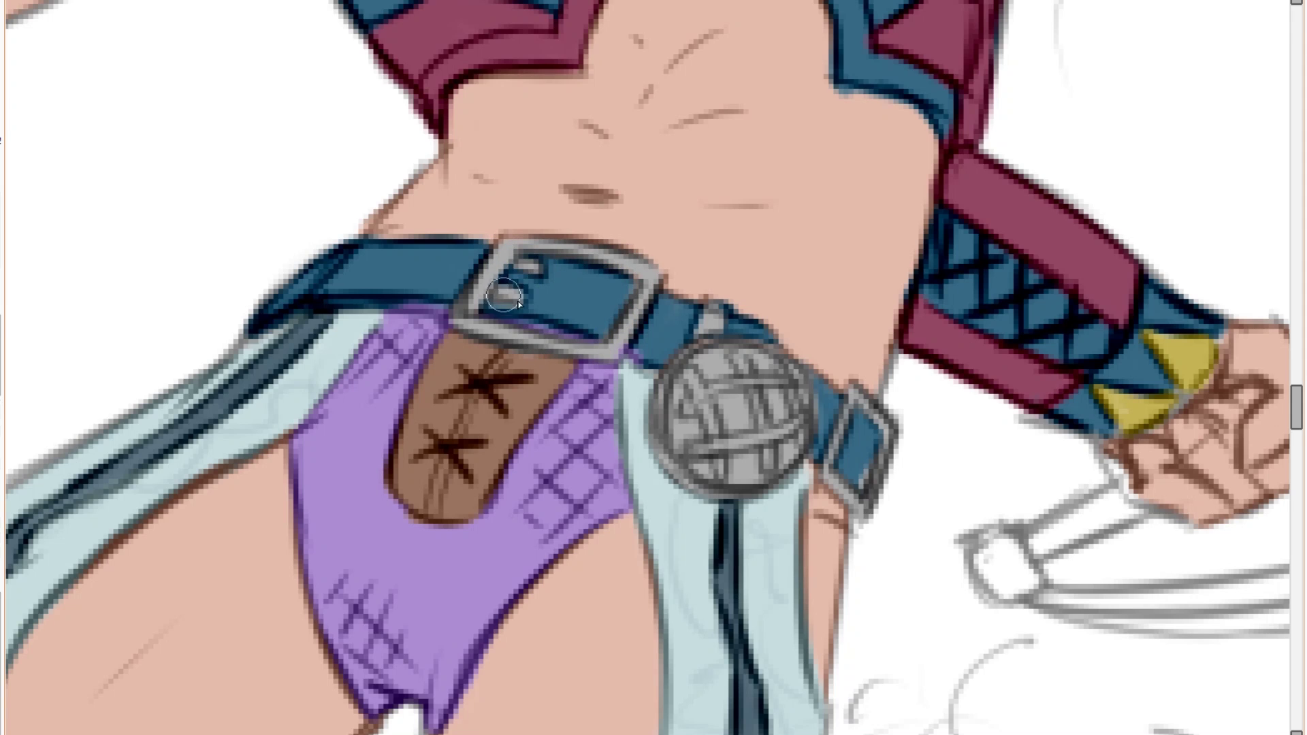
pyautogui.scroll(-4, 708, 269)
pyautogui.scroll(4, 851, 204)
# Paint the sword's collar and the first notches along the blade's serrated back edge in blue-grey.
pyautogui.moveTo(667, 320); pyautogui.dragTo(699, 398)
pyautogui.moveTo(693, 296)
pyautogui.mouseDown()
pyautogui.moveTo(701, 219)
pyautogui.moveTo(671, 167)
pyautogui.mouseUp()
pyautogui.scroll(-2, 610, 286)
pyautogui.scroll(1, 610, 287)
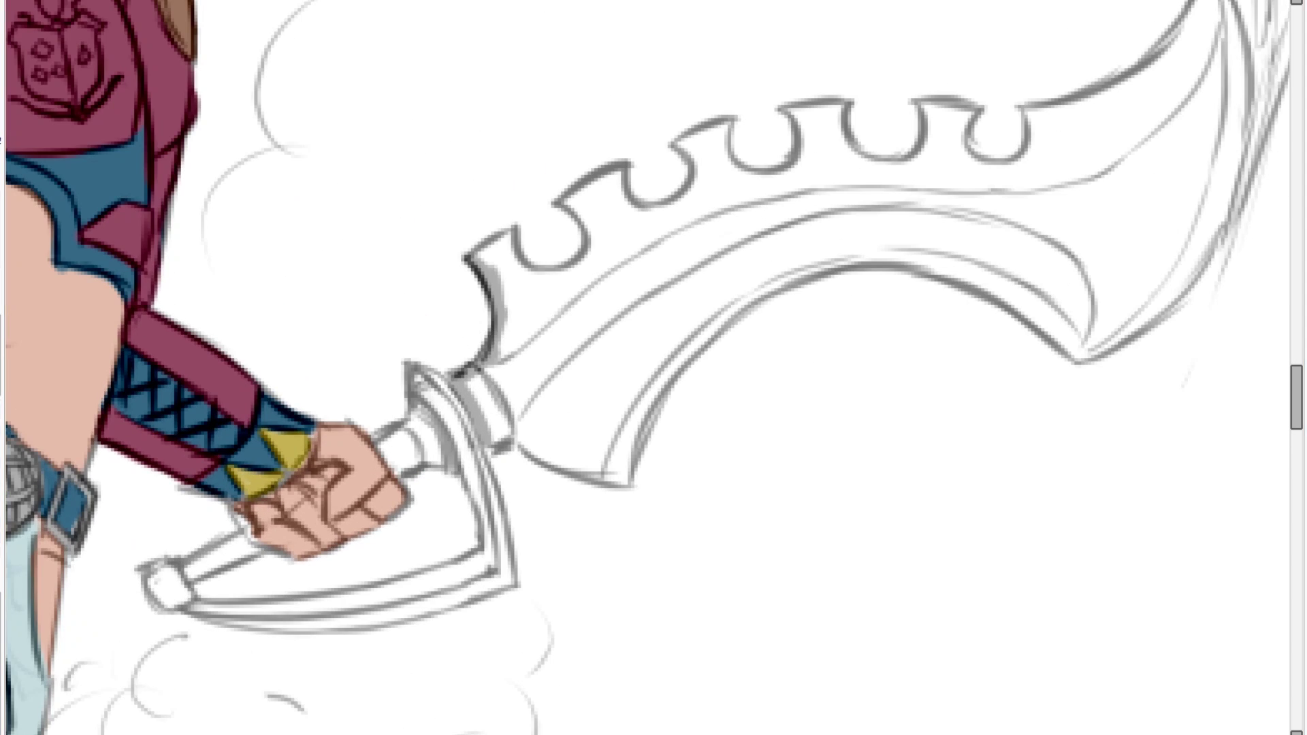
pyautogui.scroll(1, 456, 416)
pyautogui.moveTo(451, 385); pyautogui.dragTo(505, 203)
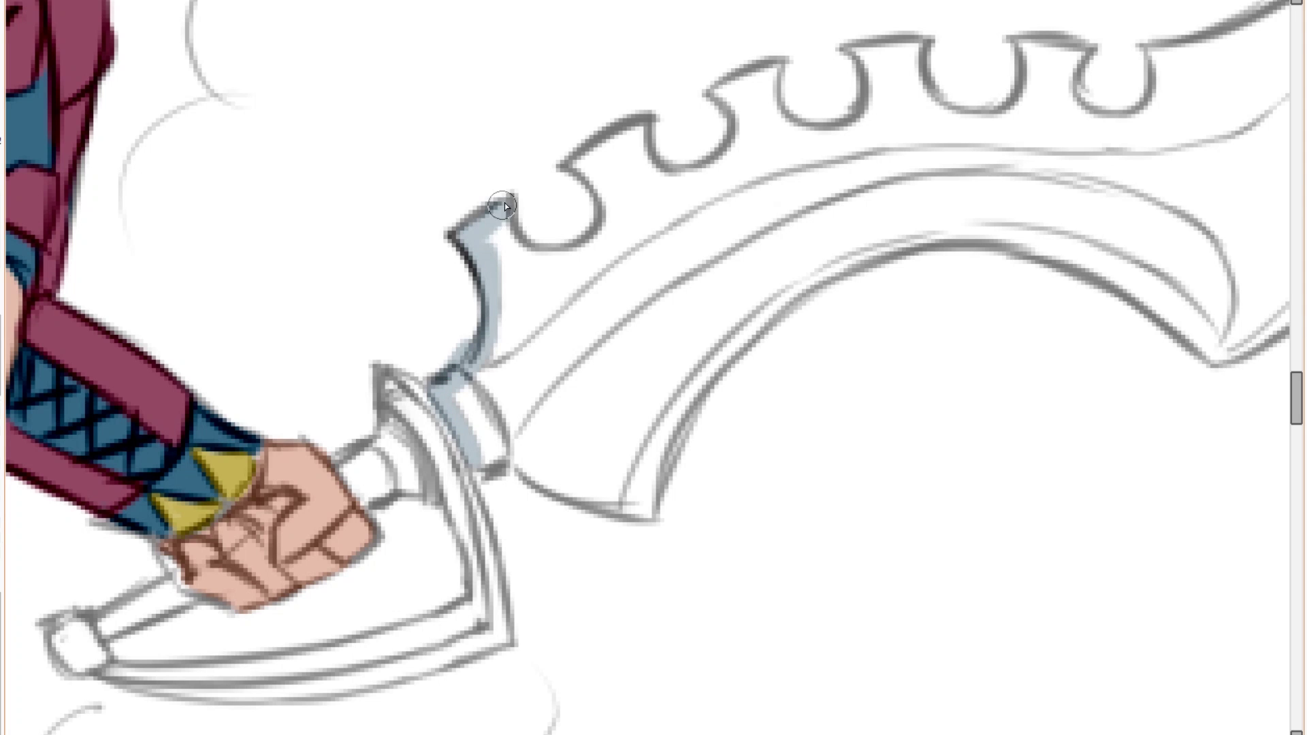
pyautogui.moveTo(605, 216); pyautogui.dragTo(573, 171)
pyautogui.click(490, 242)
pyautogui.scroll(-2, 647, 306)
pyautogui.moveTo(708, 309); pyautogui.dragTo(633, 400)
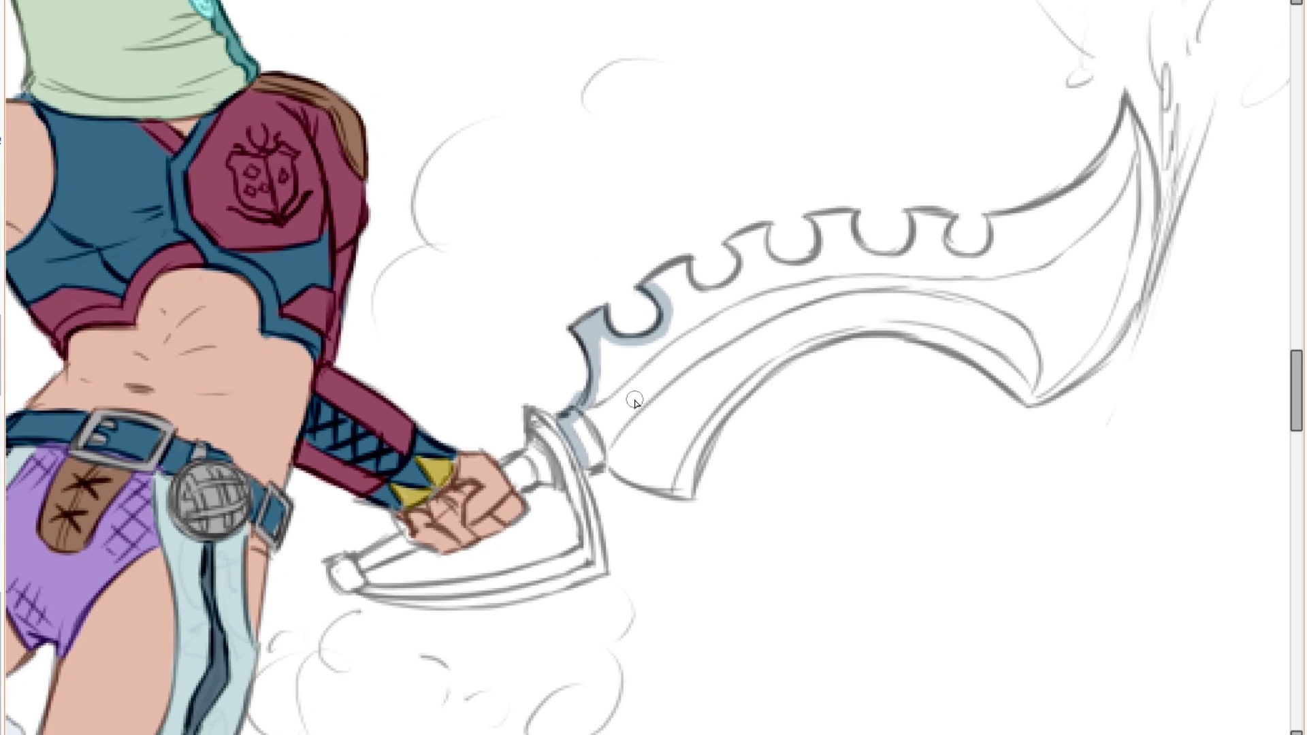
pyautogui.scroll(1, 627, 381)
pyautogui.moveTo(583, 295)
pyautogui.mouseDown()
pyautogui.moveTo(621, 294)
pyautogui.moveTo(676, 243)
pyautogui.moveTo(764, 266)
pyautogui.mouseUp()
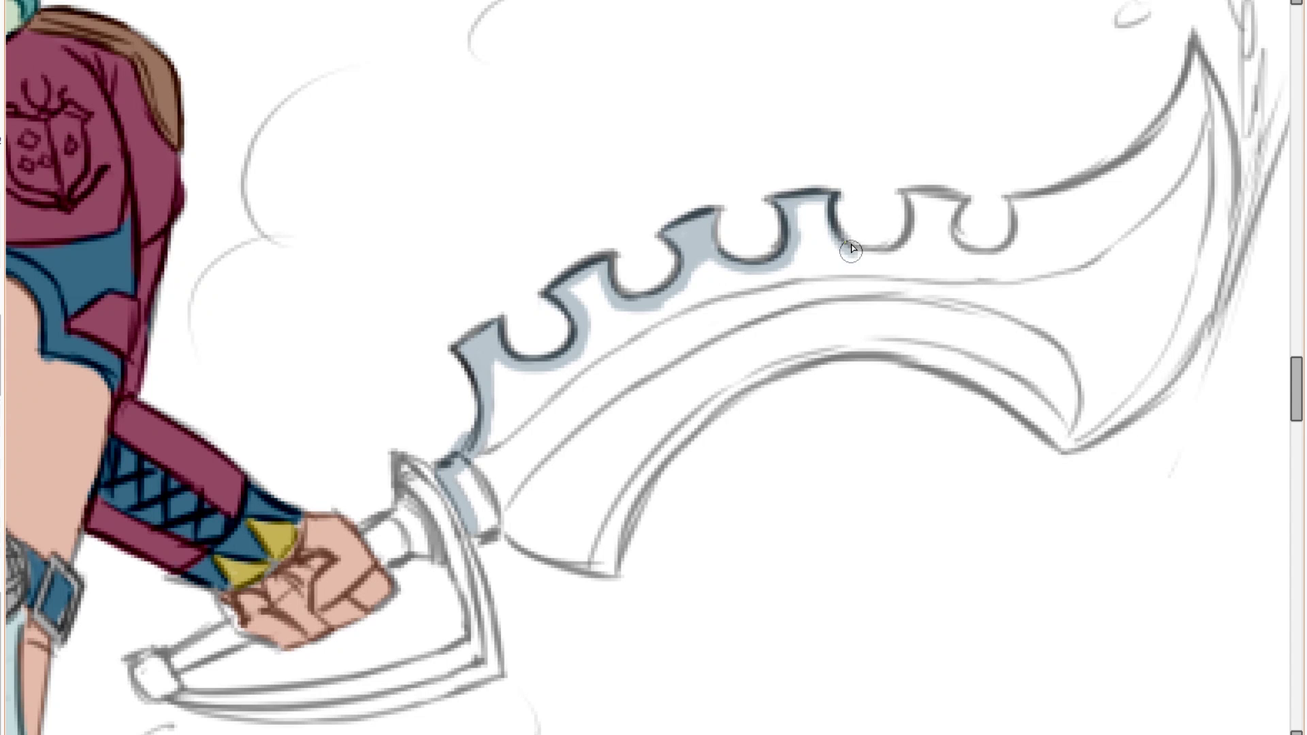
# Complete the blue-grey border around the sword's remaining notches, tip and cutting edge, and fill the whole blade.
pyautogui.moveTo(910, 194)
pyautogui.mouseDown()
pyautogui.moveTo(978, 256)
pyautogui.moveTo(1015, 213)
pyautogui.mouseUp()
pyautogui.scroll(-1, 1015, 214)
pyautogui.moveTo(1014, 214)
pyautogui.mouseDown()
pyautogui.moveTo(993, 244)
pyautogui.moveTo(863, 281)
pyautogui.mouseUp()
pyautogui.scroll(1, 862, 281)
pyautogui.moveTo(863, 276)
pyautogui.mouseDown()
pyautogui.moveTo(900, 265)
pyautogui.moveTo(1039, 129)
pyautogui.moveTo(1081, 293)
pyautogui.moveTo(1031, 429)
pyautogui.moveTo(916, 514)
pyautogui.moveTo(729, 420)
pyautogui.moveTo(640, 418)
pyautogui.moveTo(842, 293)
pyautogui.mouseUp()
pyautogui.moveTo(693, 409); pyautogui.dragTo(779, 337)
pyautogui.moveTo(668, 511); pyautogui.dragTo(534, 478)
pyautogui.click(653, 457)
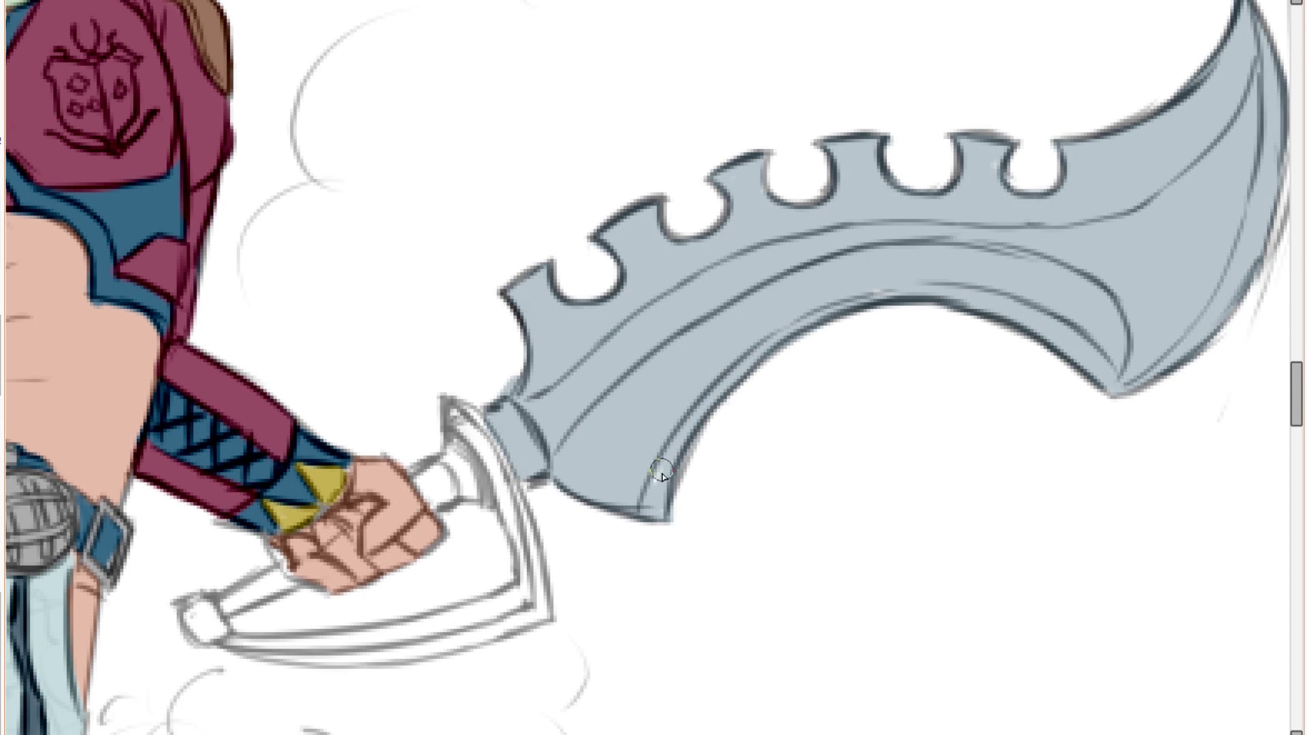
# Create a new canvas for the line art and save it to the Desktop as the PNG file lineart.png.
pyautogui.scroll(-5, 654, 457)
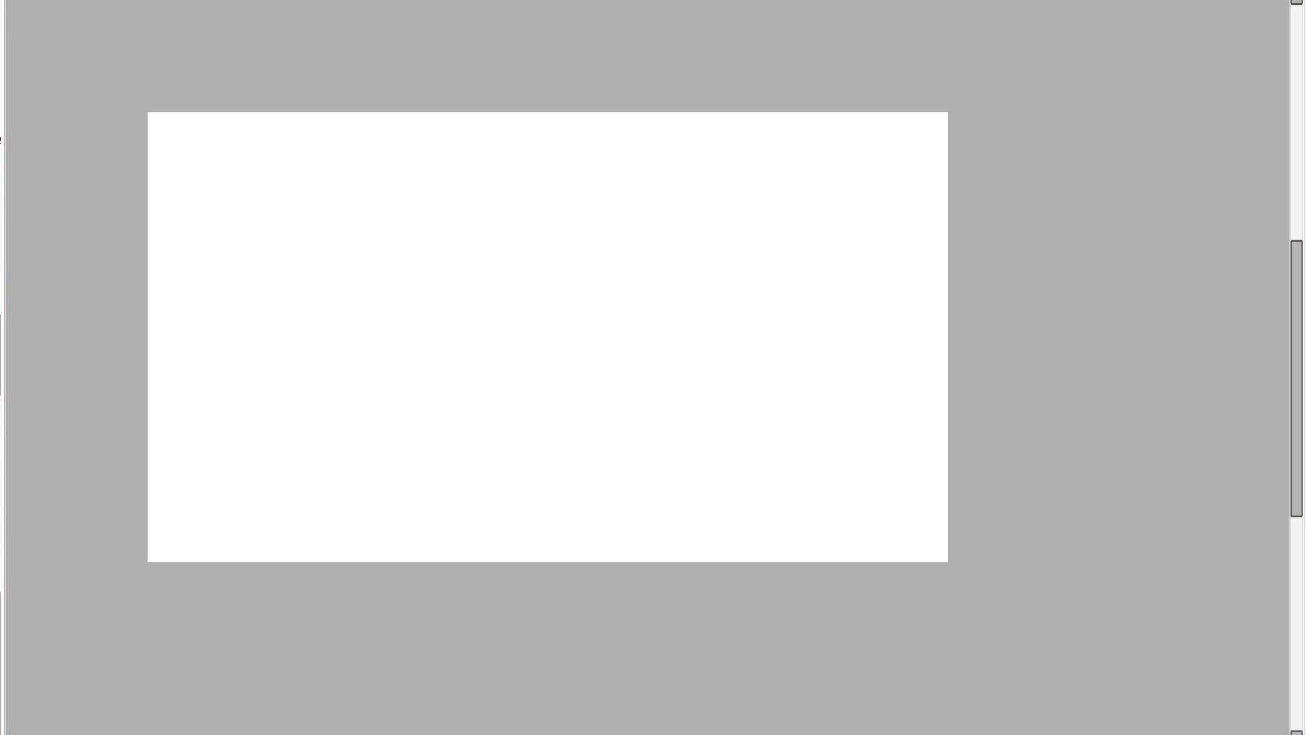
pyautogui.hotkey('ctrl', 'n')
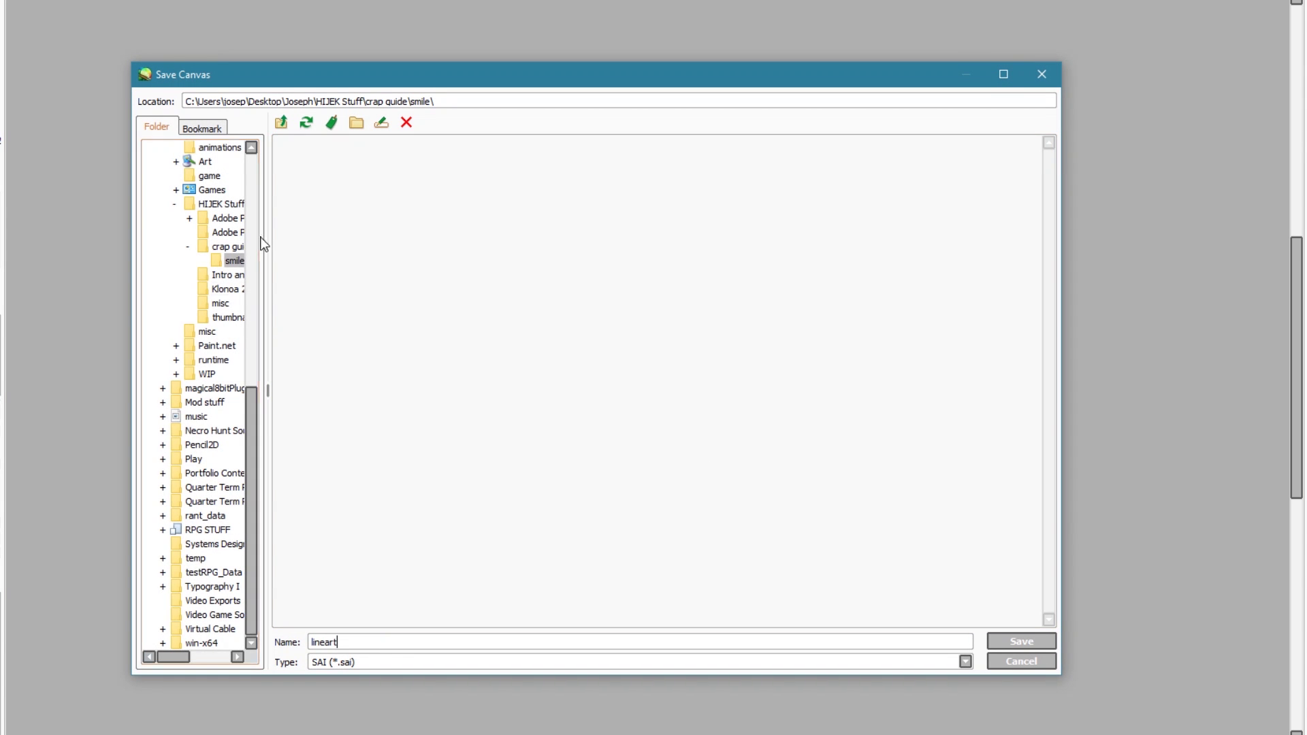
pyautogui.scroll(10, 256, 316)
pyautogui.click(204, 153)
pyautogui.click(359, 660)
pyautogui.click(360, 723)
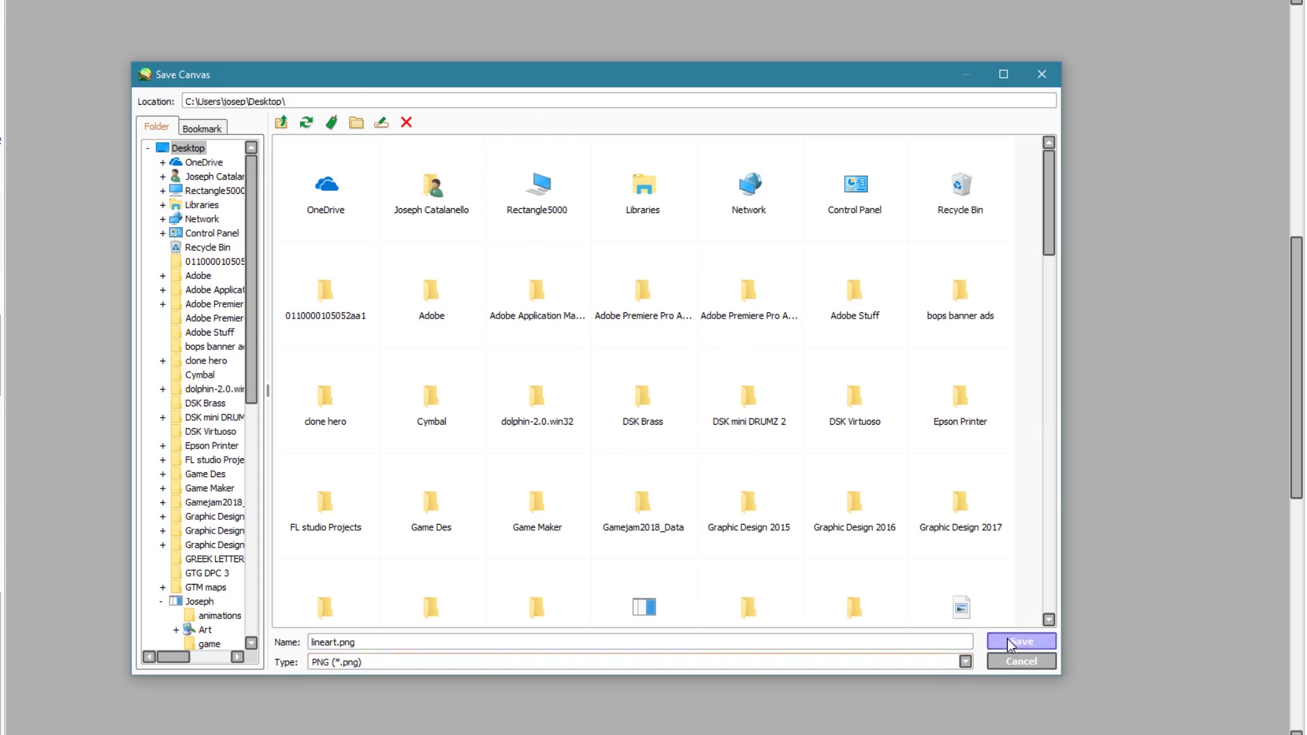
pyautogui.click(1004, 642)
pyautogui.click(544, 337)
# Switch to File Explorer, search the Desktop for lineart and open lineart.png in Paint.NET.
pyautogui.click(250, 734)
pyautogui.click(4, 726)
pyautogui.click(163, 243)
pyautogui.click(967, 184)
pyautogui.write('lineart')
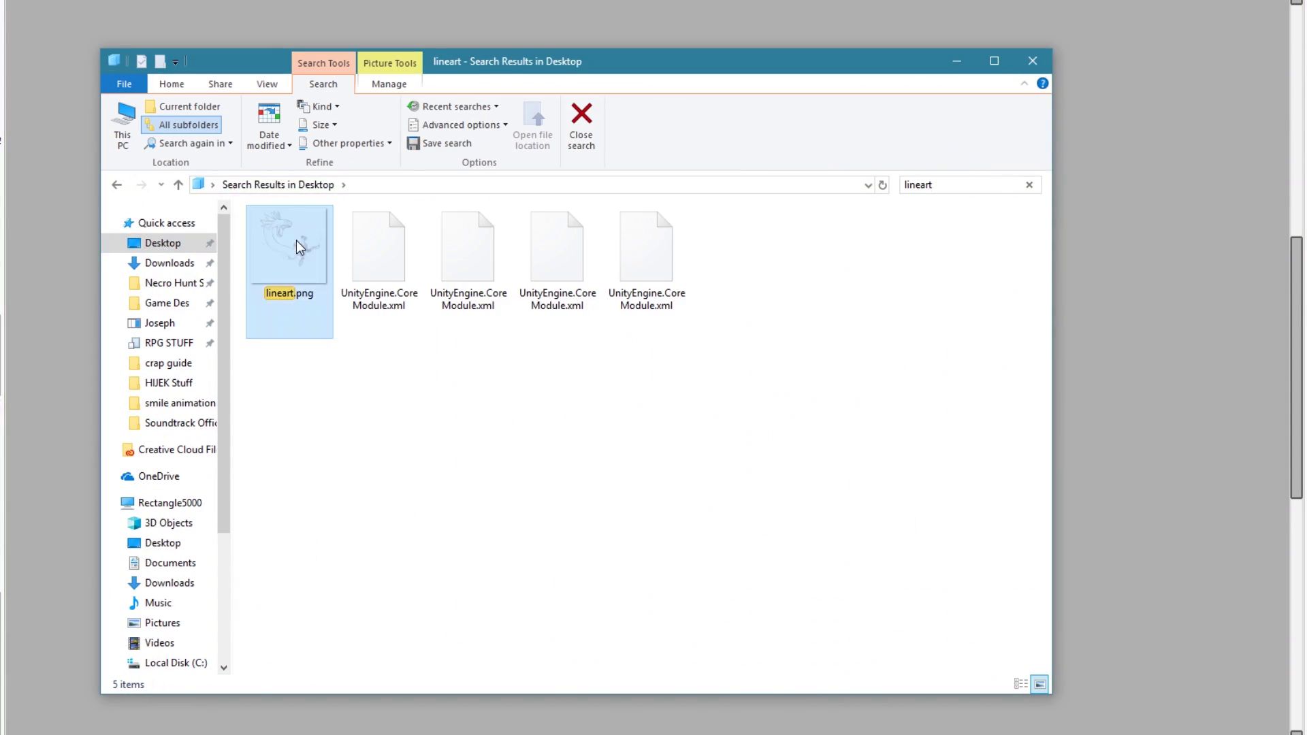
pyautogui.doubleClick(291, 248)
# Apply the Sepia adjustment to the entire line art and save the image.
pyautogui.hotkey('ctrl', 'a')
pyautogui.hotkey('ctrl', 'shift', 't')
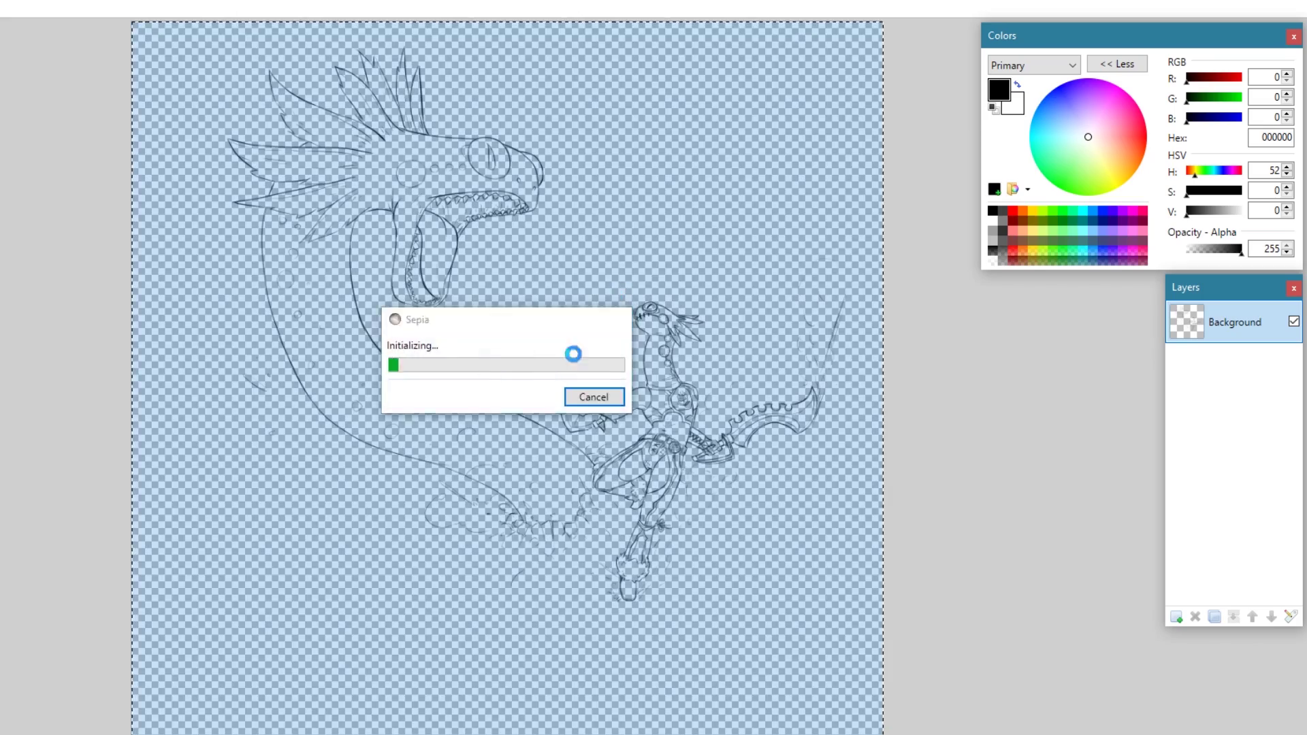
pyautogui.moveTo(504, 343); pyautogui.dragTo(521, 342)
pyautogui.click(532, 418)
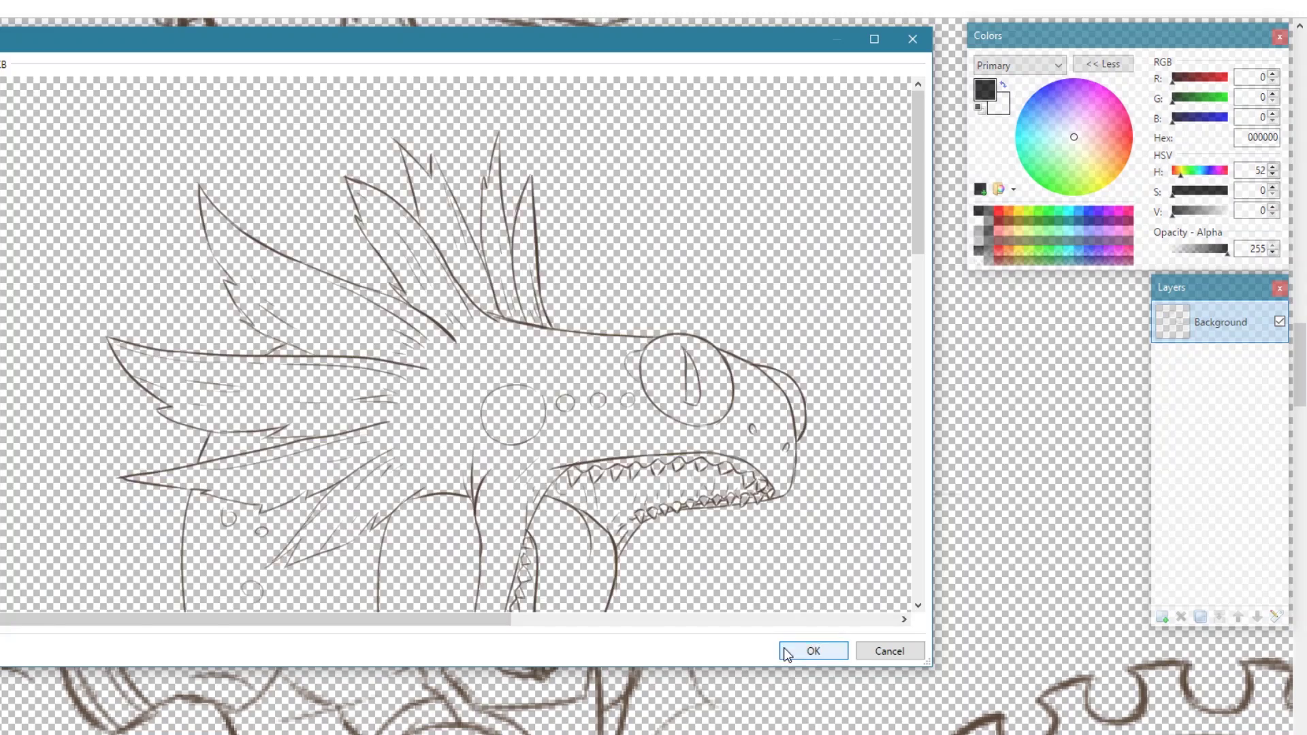
pyautogui.click(788, 652)
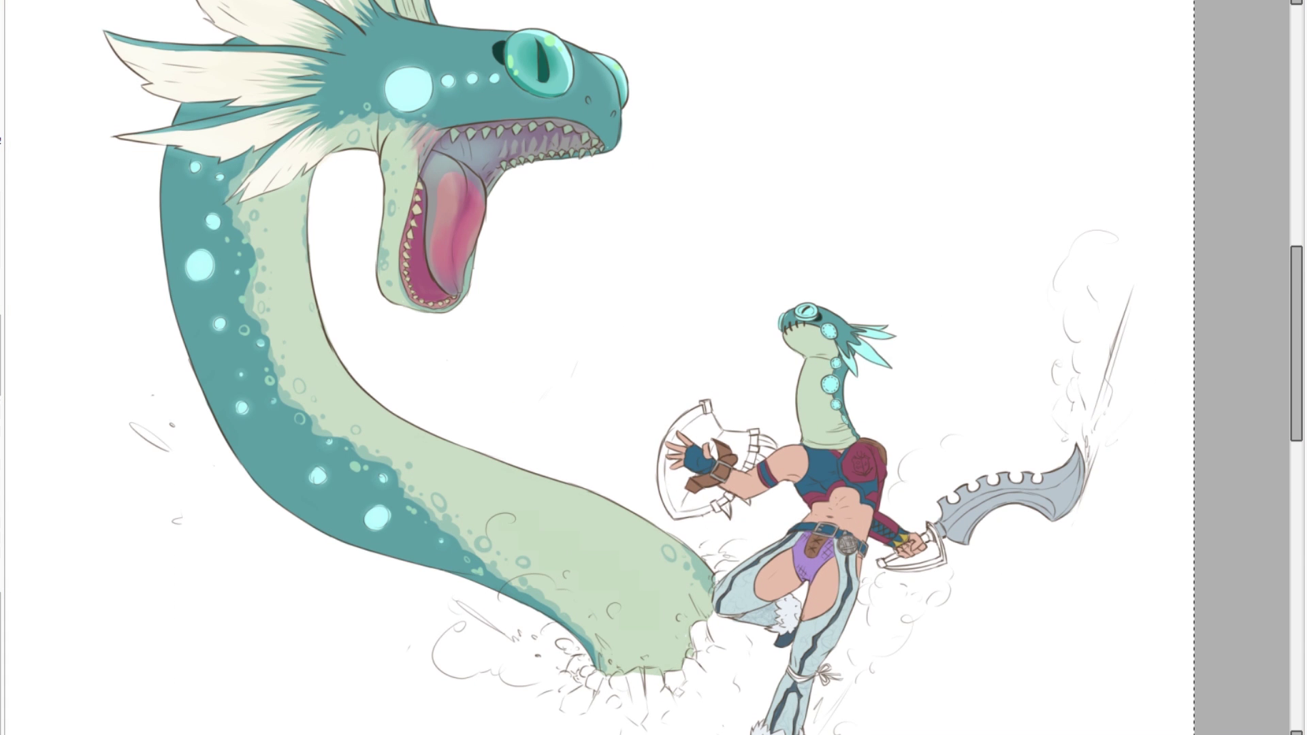
# Adjust the hue and saturation of the line art to turn the outlines dark purple.
pyautogui.hotkey('ctrl', 'u')
pyautogui.moveTo(1116, 347); pyautogui.dragTo(1197, 347)
pyautogui.click(1105, 399)
pyautogui.hotkey('ctrl', 'u')
pyautogui.moveTo(1056, 324); pyautogui.dragTo(969, 334)
pyautogui.moveTo(1059, 373); pyautogui.dragTo(1099, 371)
pyautogui.moveTo(1067, 348); pyautogui.dragTo(1085, 348)
pyautogui.moveTo(969, 324); pyautogui.dragTo(956, 327)
pyautogui.moveTo(1099, 374); pyautogui.dragTo(1056, 378)
pyautogui.click(1094, 405)
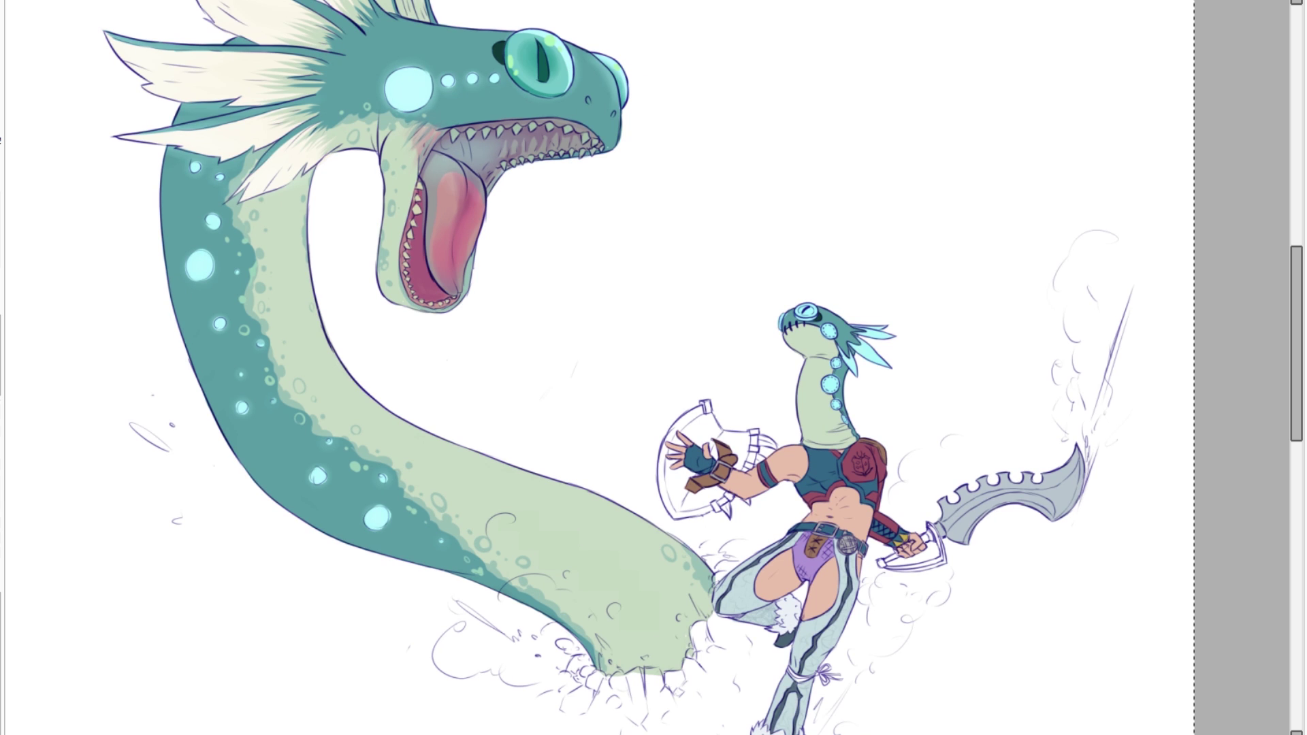
# Undo the latest colour adjustments to the outlines while checking the lines on the serpent and the hunter.
pyautogui.hotkey('ctrl', 'z')
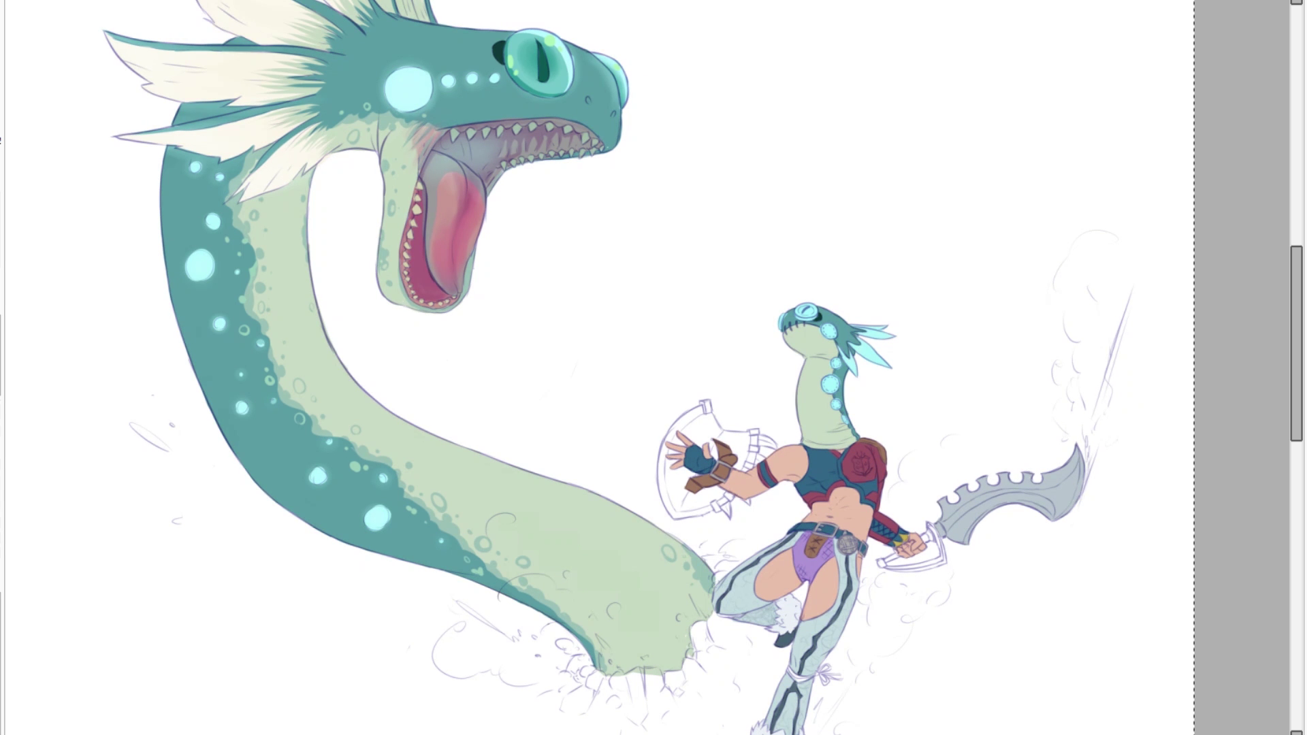
pyautogui.scroll(-1, 361, 190)
pyautogui.moveTo(346, 210); pyautogui.dragTo(340, 199)
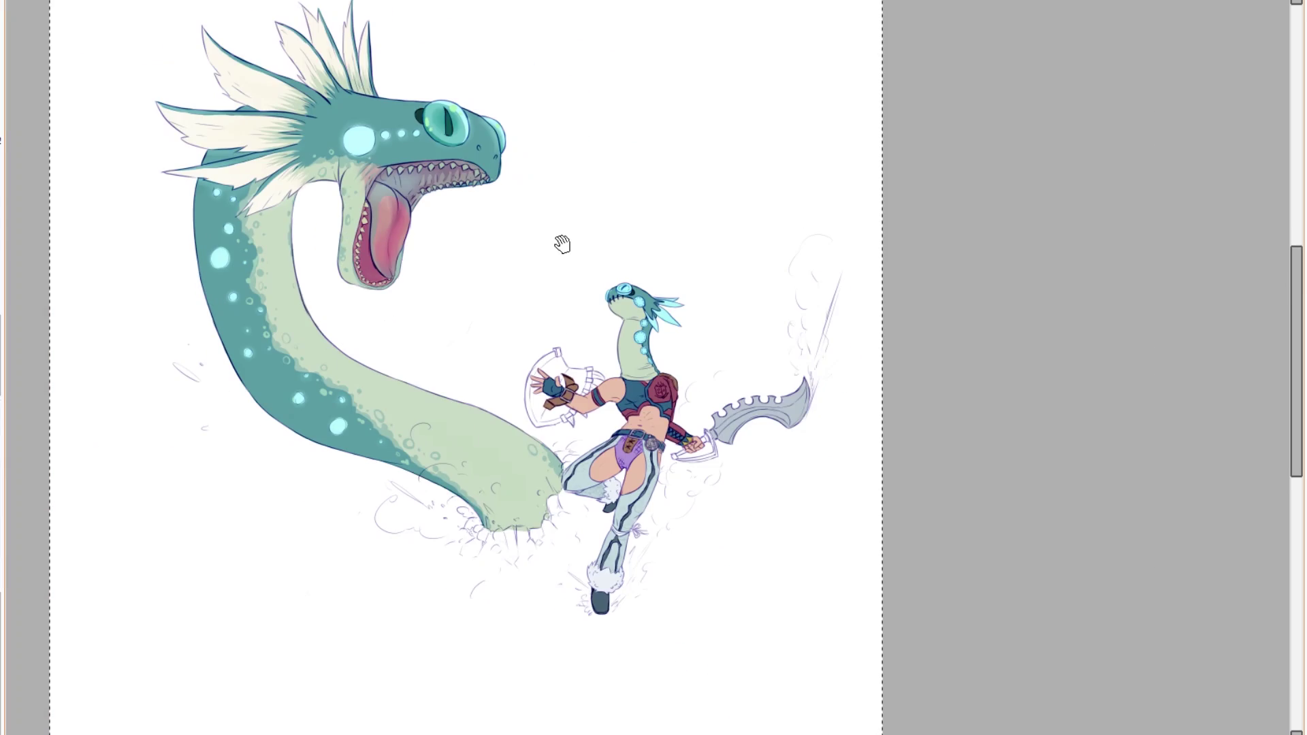
pyautogui.scroll(5, 701, 436)
pyautogui.scroll(-3, 643, 371)
pyautogui.hotkey('ctrl', 'z')
pyautogui.hotkey('ctrl', 'z')
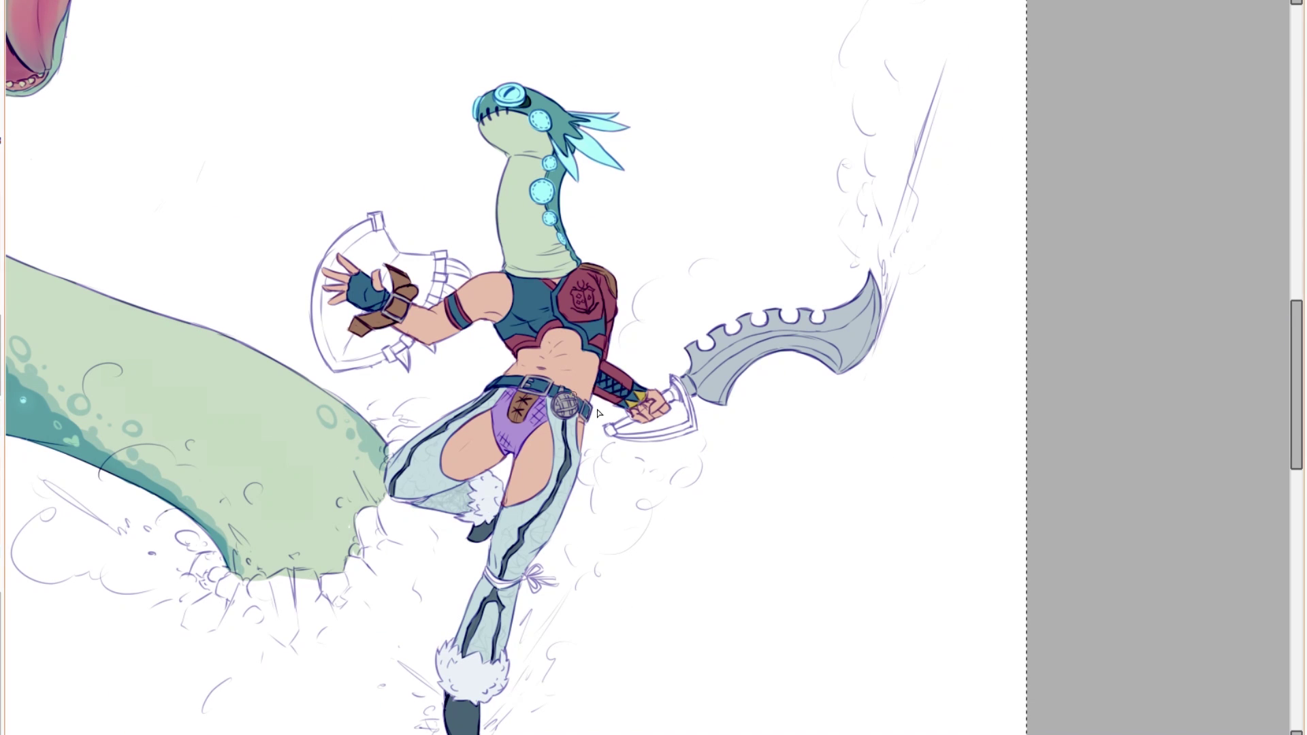
# Border the shield's inner edges in blue-grey and fill its whole face with the same colour.
pyautogui.scroll(4, 461, 451)
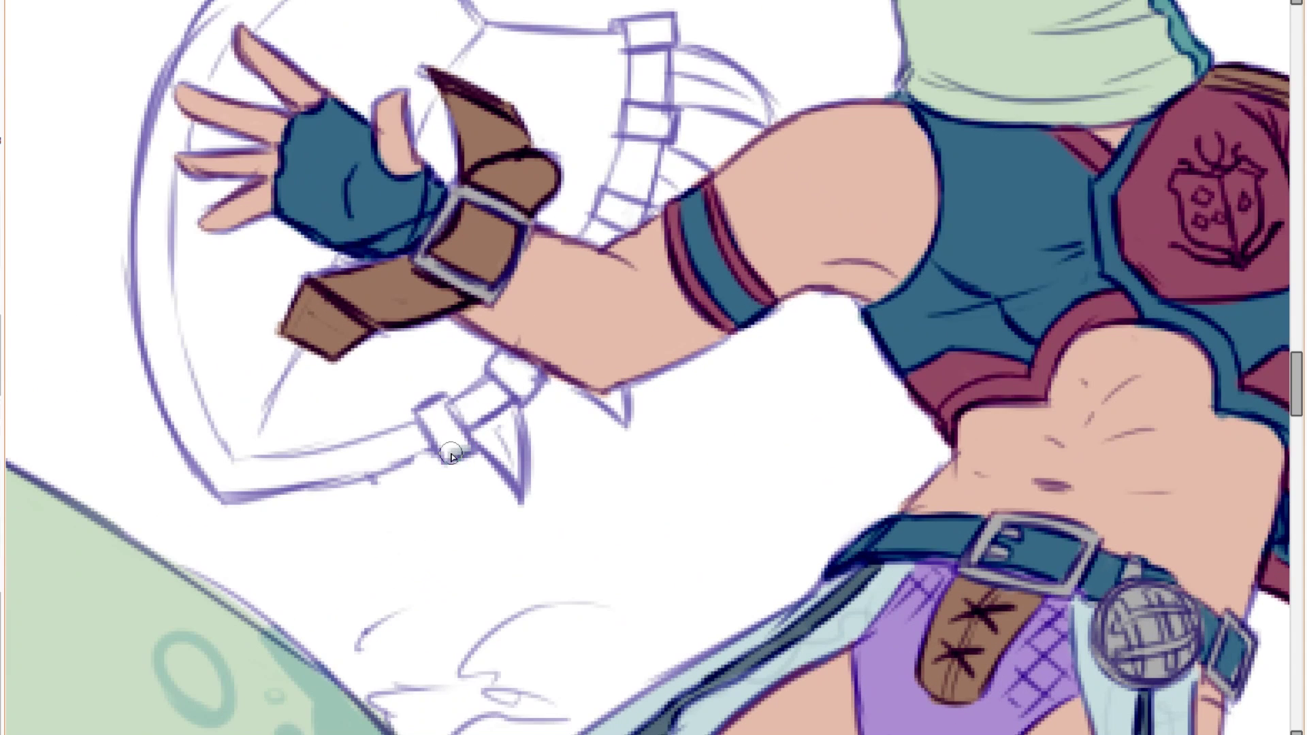
pyautogui.moveTo(313, 477)
pyautogui.mouseDown()
pyautogui.moveTo(207, 444)
pyautogui.moveTo(203, 361)
pyautogui.moveTo(350, 124)
pyautogui.moveTo(449, 201)
pyautogui.moveTo(547, 218)
pyautogui.mouseUp()
pyautogui.scroll(-1, 224, 469)
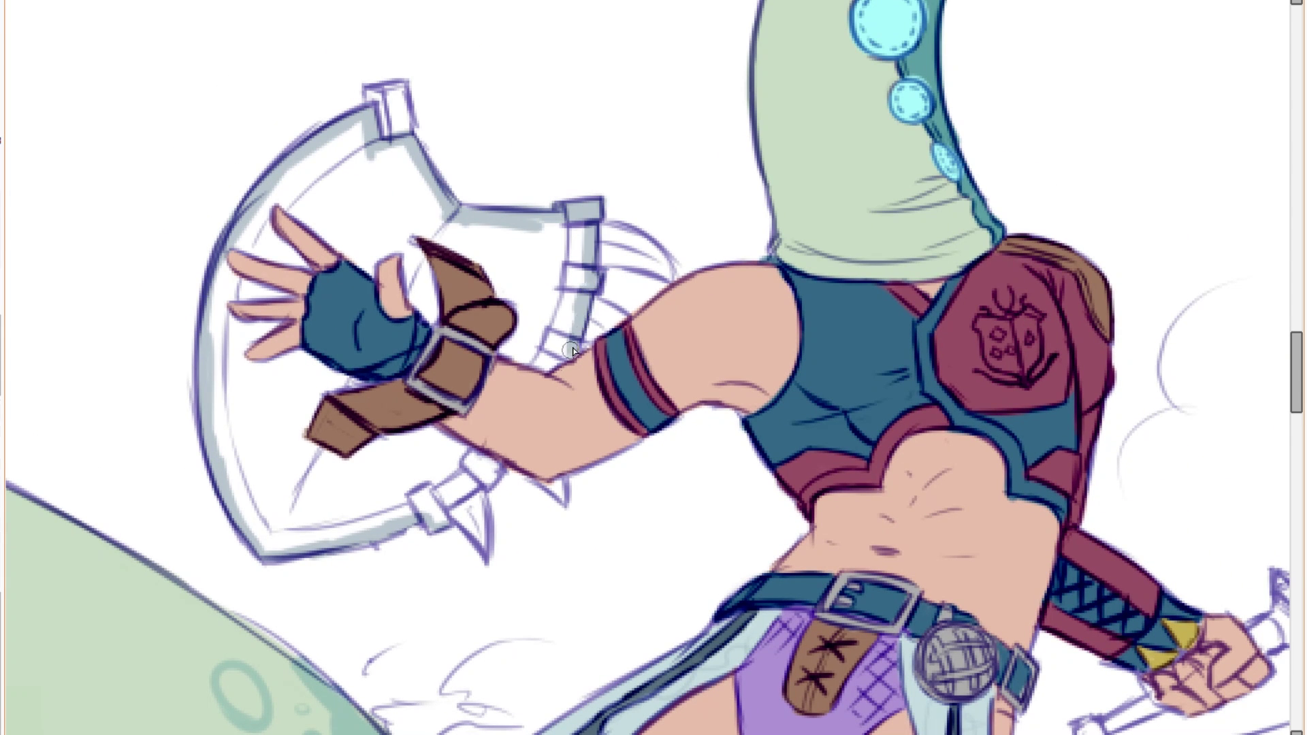
pyautogui.click(439, 456)
pyautogui.scroll(-4, 501, 279)
pyautogui.scroll(4, 340, 272)
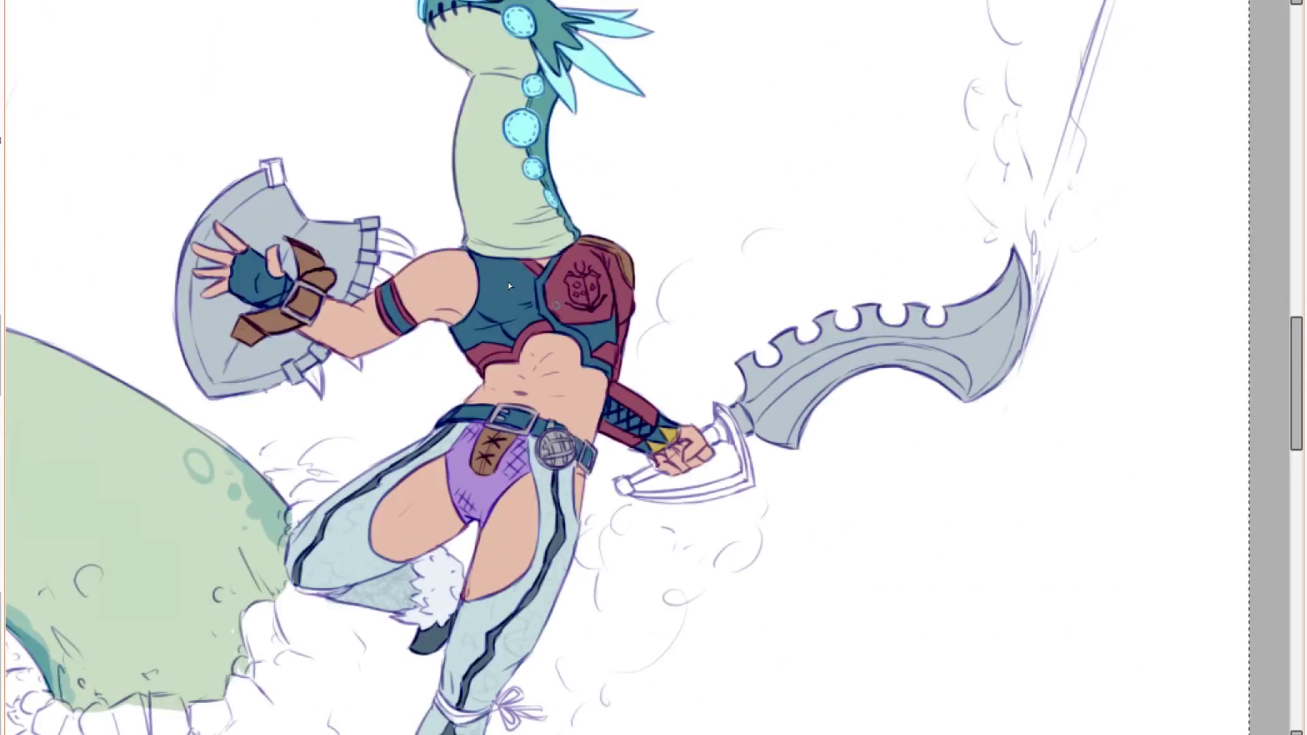
# Paint the block at the shield's upper corner and the curved spikes along its rim in pale yellow.
pyautogui.scroll(-4, 488, 394)
pyautogui.scroll(3, 123, 414)
pyautogui.scroll(-3, 592, 431)
pyautogui.scroll(4, 585, 378)
pyautogui.moveTo(555, 374)
pyautogui.mouseDown()
pyautogui.moveTo(588, 376)
pyautogui.moveTo(552, 334)
pyautogui.mouseUp()
pyautogui.scroll(-3, 667, 374)
pyautogui.scroll(3, 741, 427)
pyautogui.moveTo(734, 444); pyautogui.dragTo(802, 439)
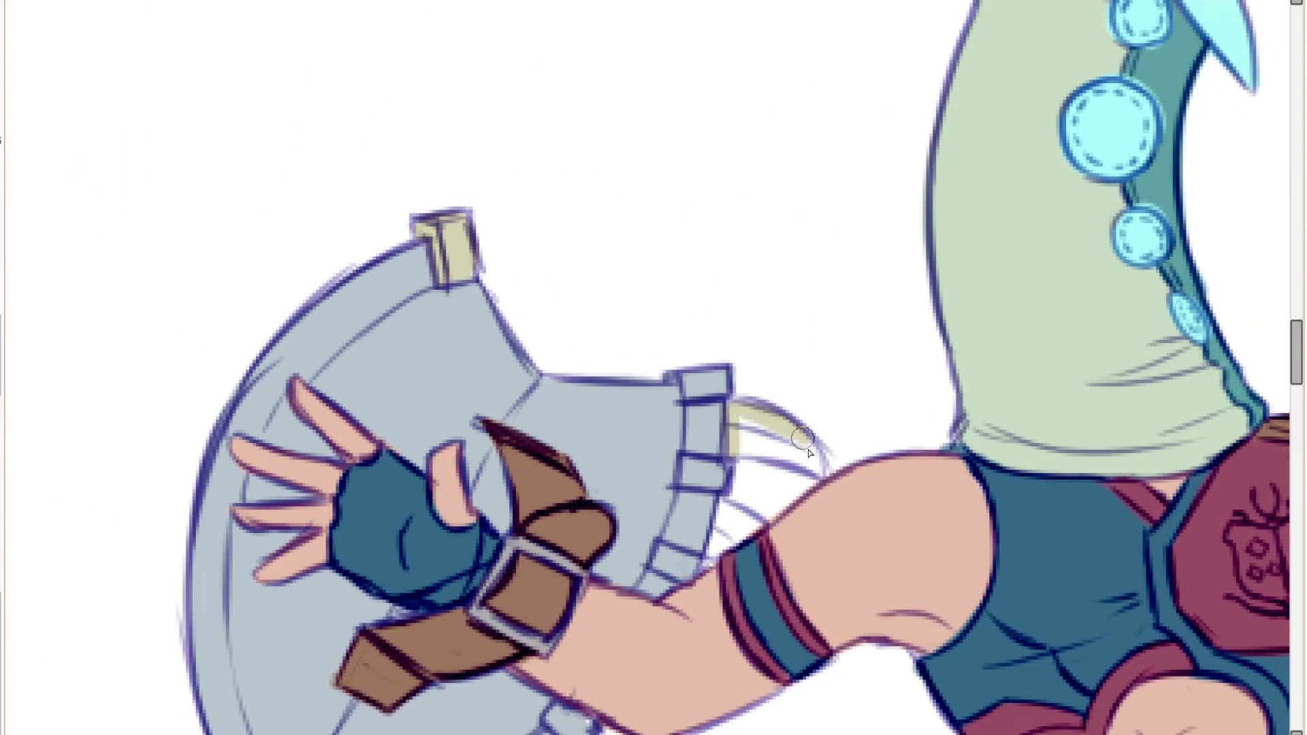
pyautogui.moveTo(751, 476); pyautogui.dragTo(721, 368)
pyautogui.moveTo(687, 446); pyautogui.dragTo(691, 405)
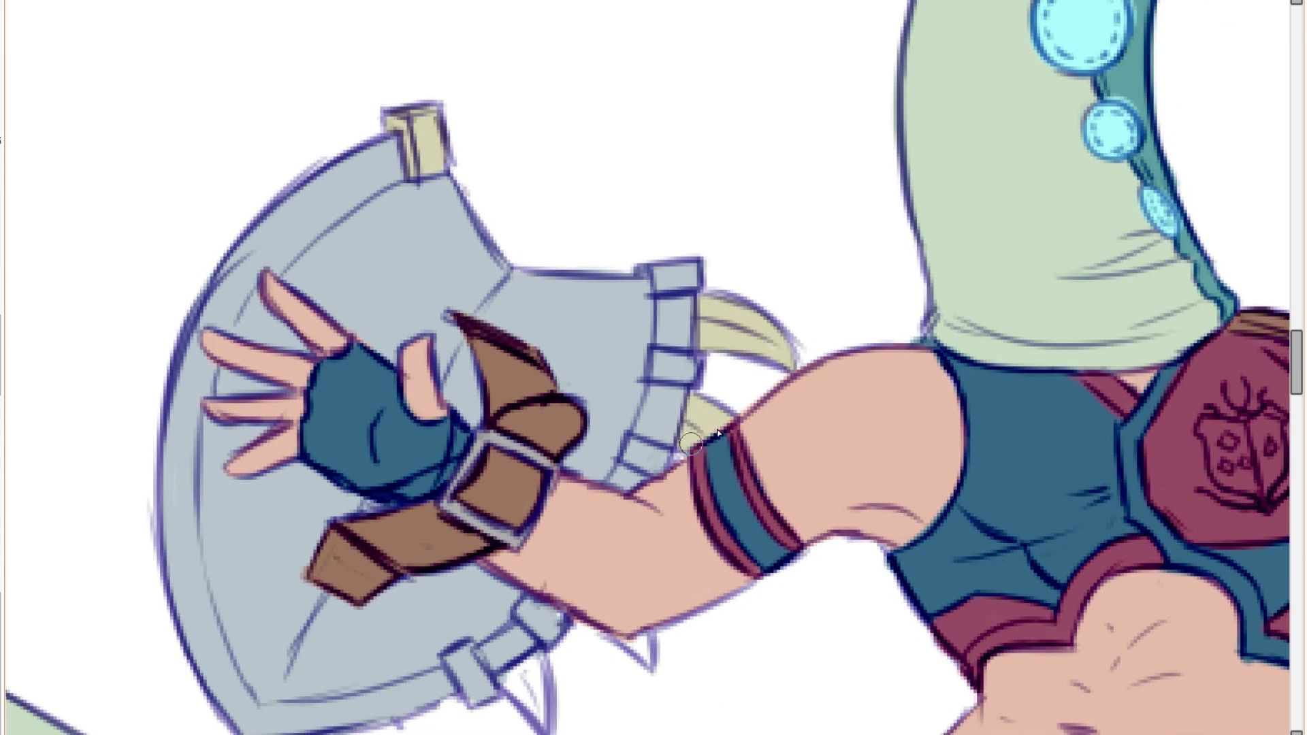
pyautogui.moveTo(619, 603); pyautogui.dragTo(664, 465)
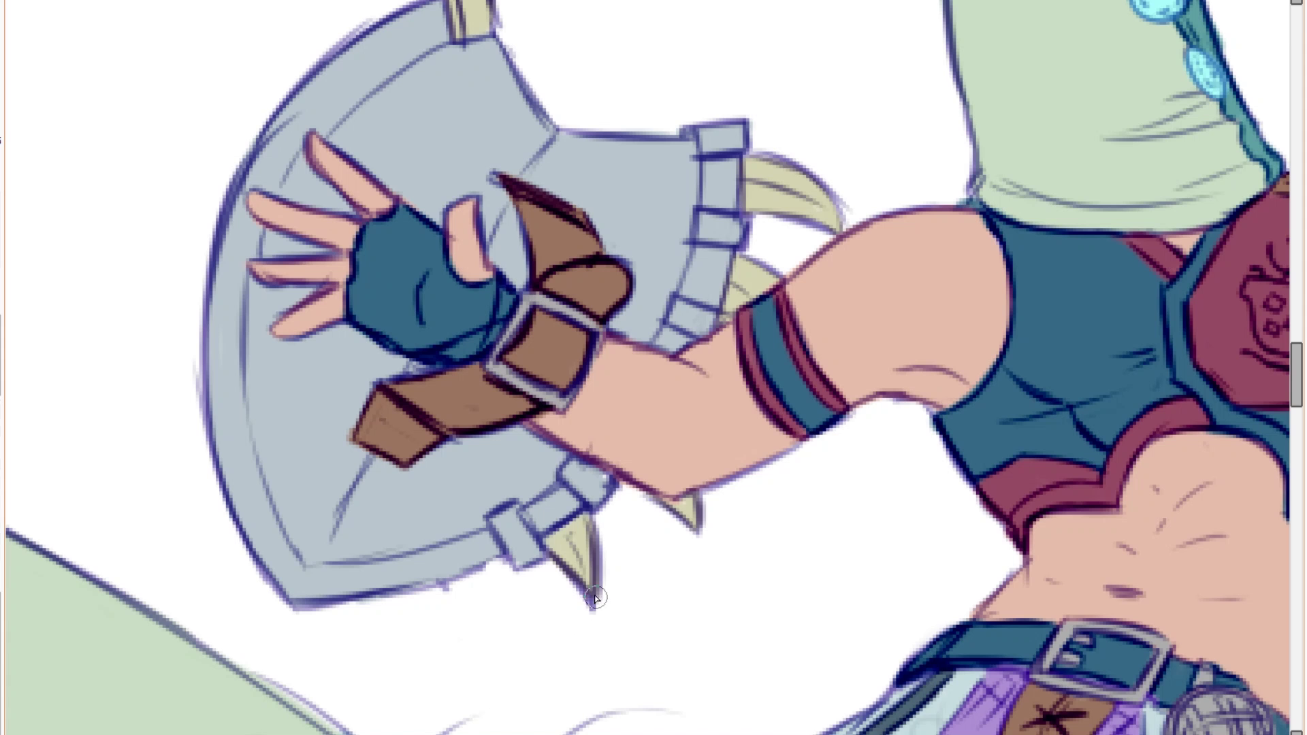
# Fill the sword's hand guard, grip and pommel with the same pale yellow as the shield's spikes.
pyautogui.scroll(-4, 759, 202)
pyautogui.scroll(4, 785, 348)
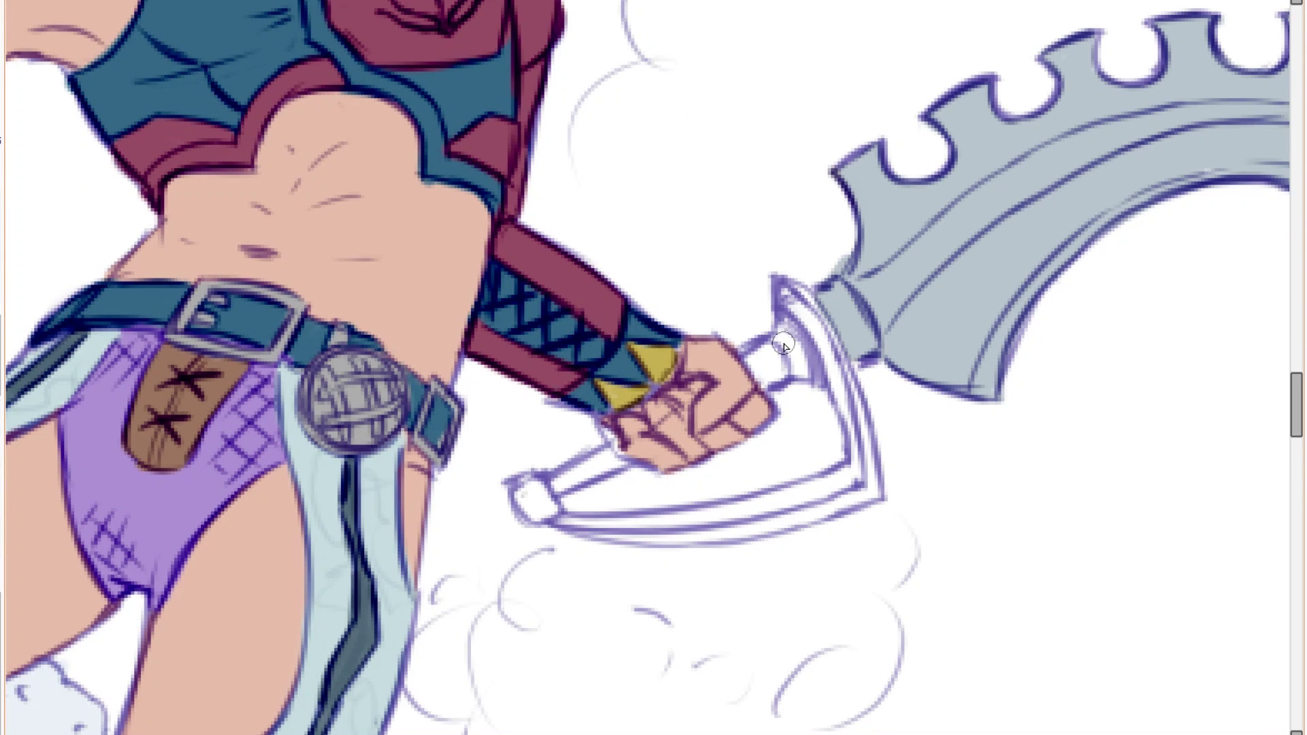
pyautogui.moveTo(804, 303)
pyautogui.mouseDown()
pyautogui.moveTo(855, 402)
pyautogui.moveTo(877, 502)
pyautogui.moveTo(691, 538)
pyautogui.moveTo(532, 507)
pyautogui.mouseUp()
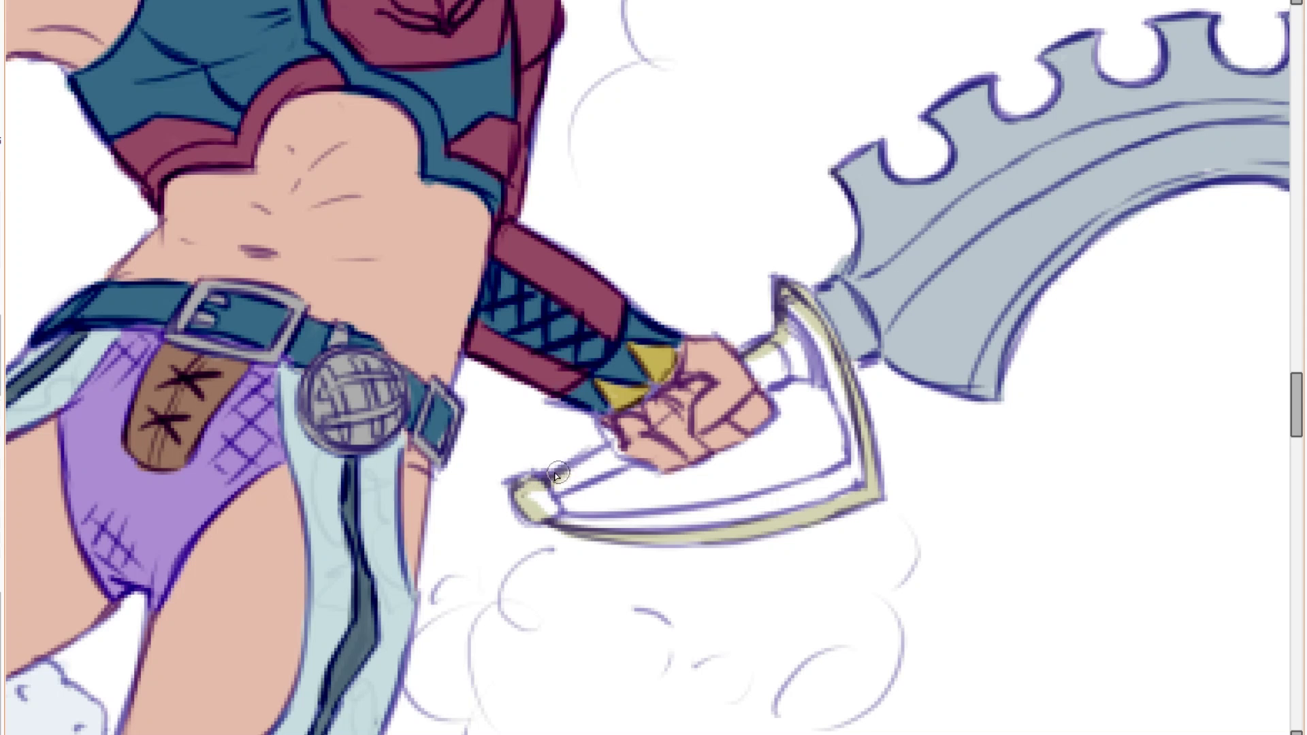
pyautogui.moveTo(616, 461)
pyautogui.mouseDown()
pyautogui.moveTo(538, 507)
pyautogui.moveTo(708, 521)
pyautogui.moveTo(689, 528)
pyautogui.mouseUp()
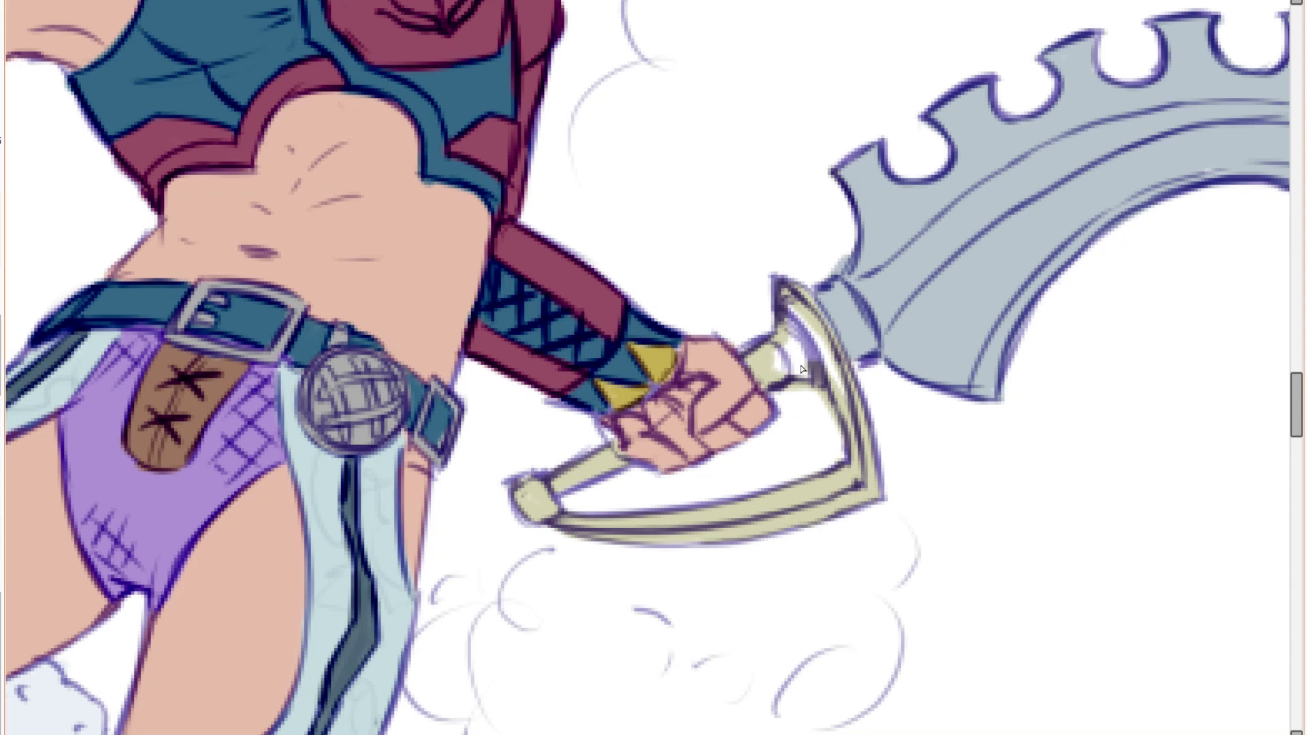
pyautogui.moveTo(781, 368); pyautogui.dragTo(817, 406)
pyautogui.scroll(-3, 822, 368)
pyautogui.moveTo(865, 318); pyautogui.dragTo(701, 427)
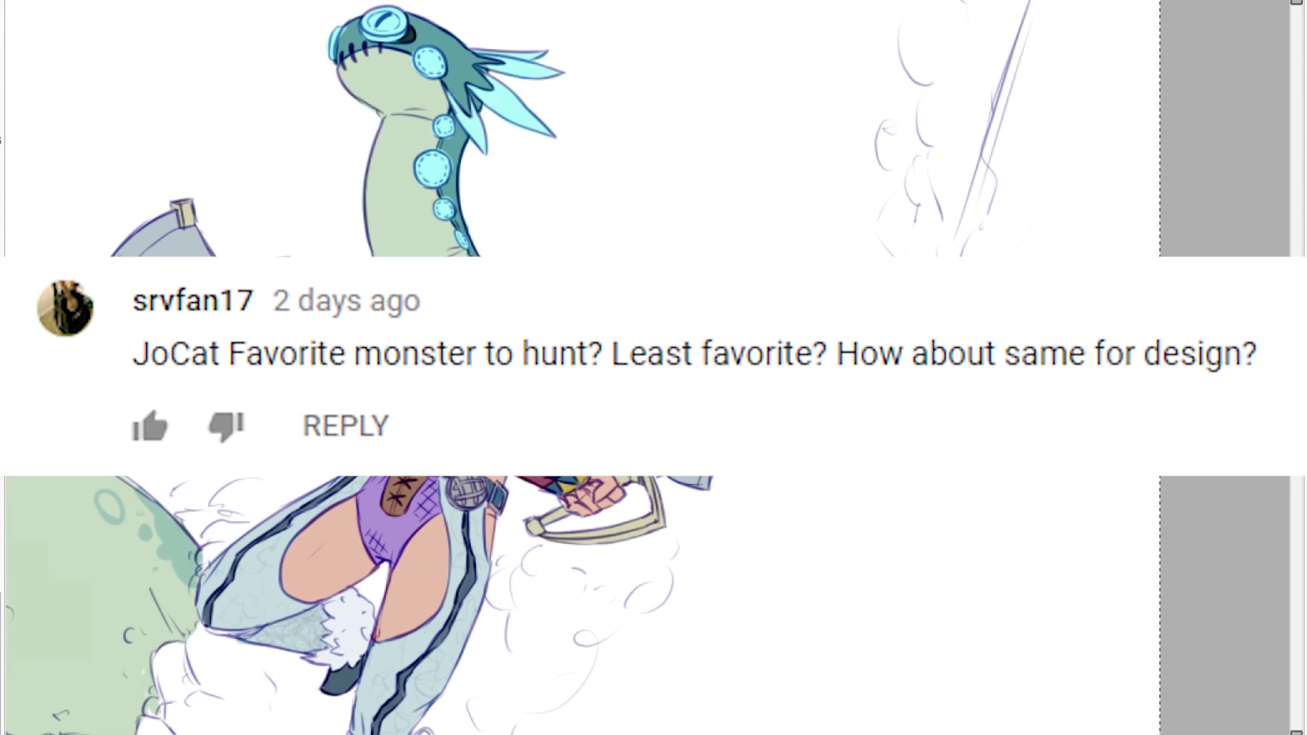
# Dab bright green into the gaps of the round woven ornament on the hunter's belt.
pyautogui.scroll(5, 393, 408)
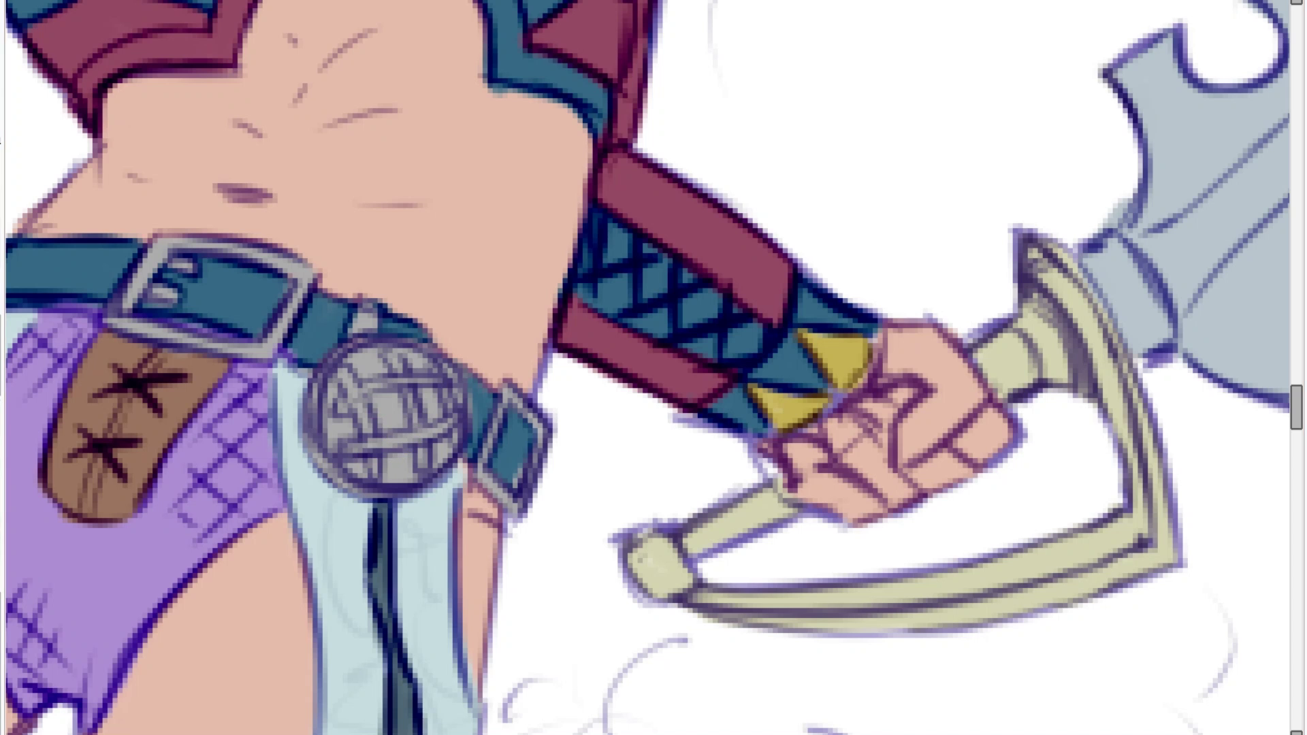
pyautogui.scroll(2, 421, 384)
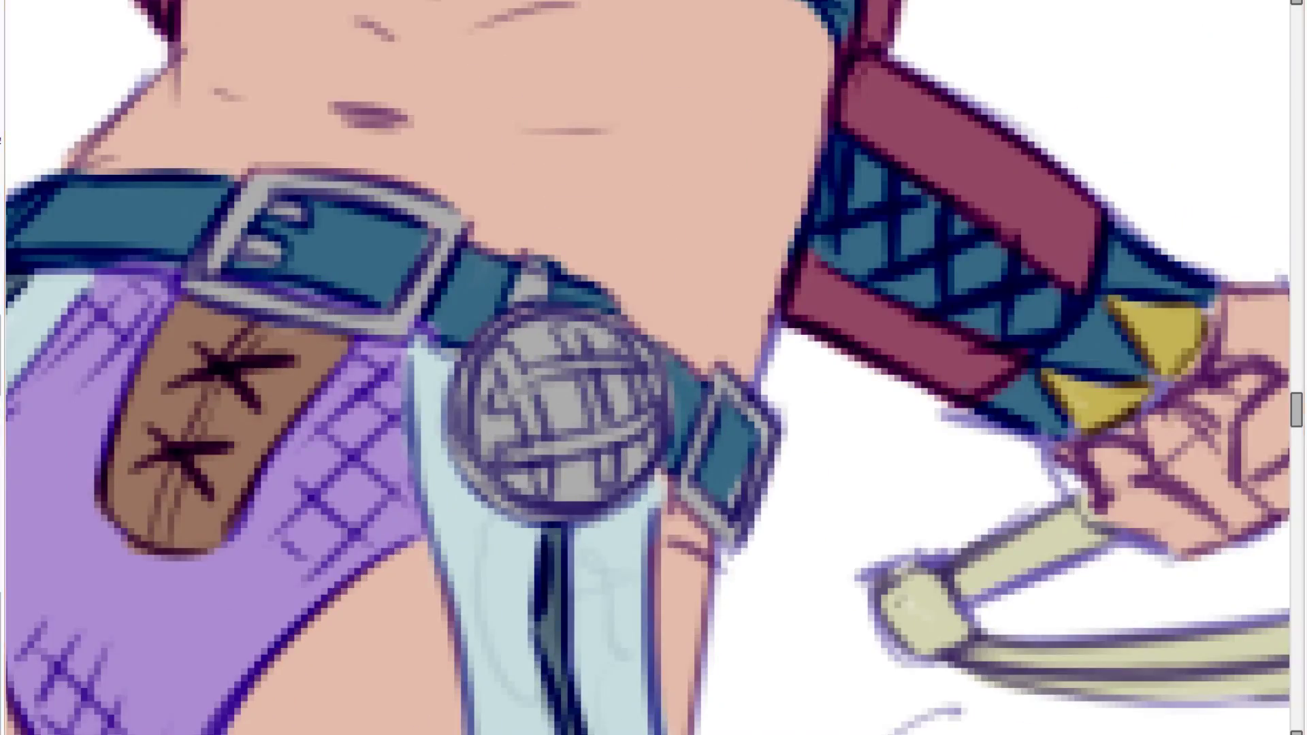
pyautogui.scroll(-6, 616, 369)
pyautogui.scroll(6, 612, 374)
pyautogui.moveTo(577, 351)
pyautogui.mouseDown()
pyautogui.moveTo(586, 377)
pyautogui.moveTo(568, 397)
pyautogui.mouseUp()
pyautogui.moveTo(553, 429); pyautogui.dragTo(577, 427)
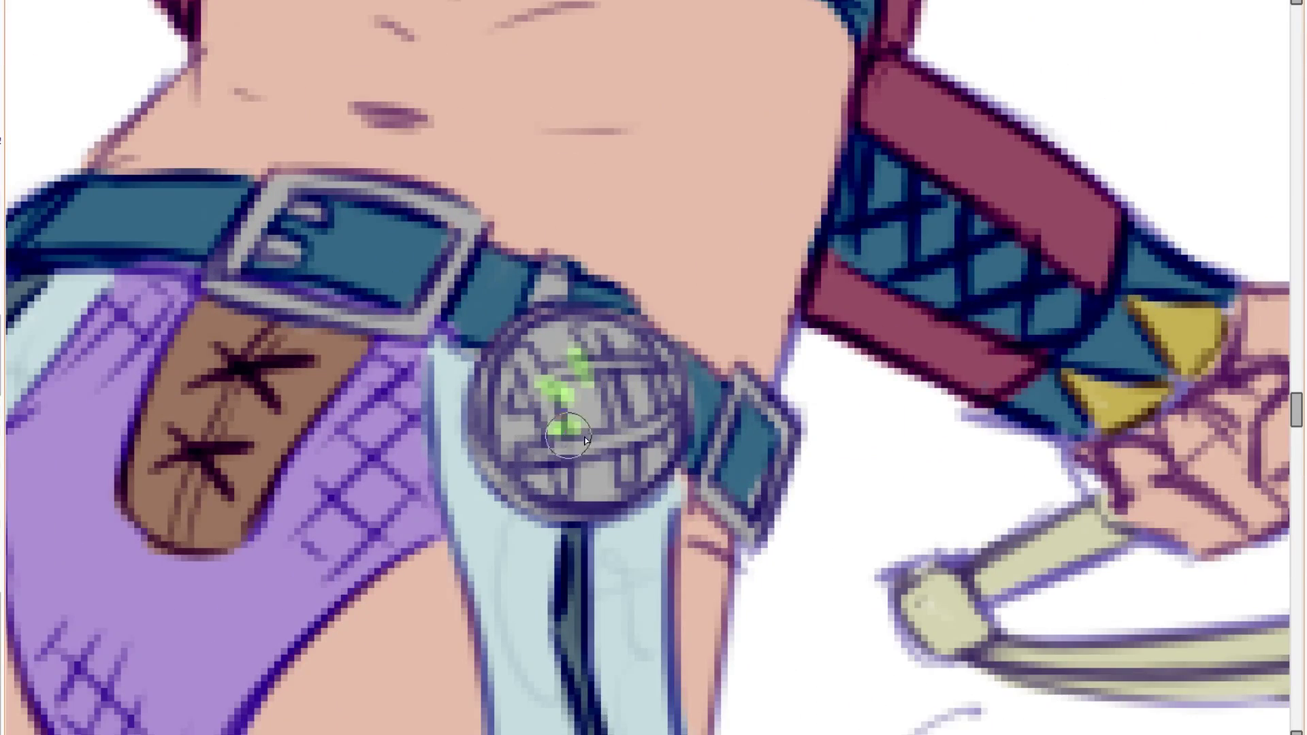
pyautogui.scroll(-5, 585, 441)
pyautogui.scroll(3, 606, 249)
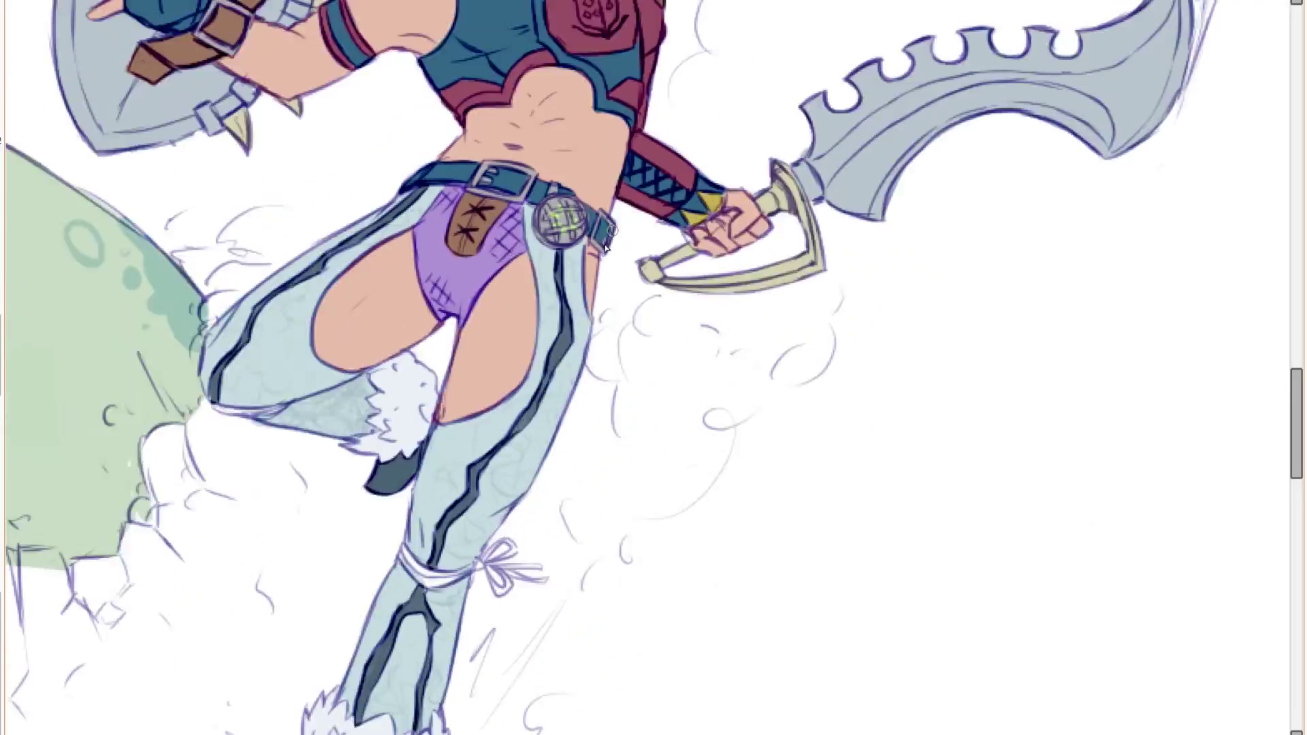
# Paint two rows of small dark red triangles along the sword blade, following its inner contour lines.
pyautogui.scroll(2, 599, 225)
pyautogui.scroll(-2, 500, 409)
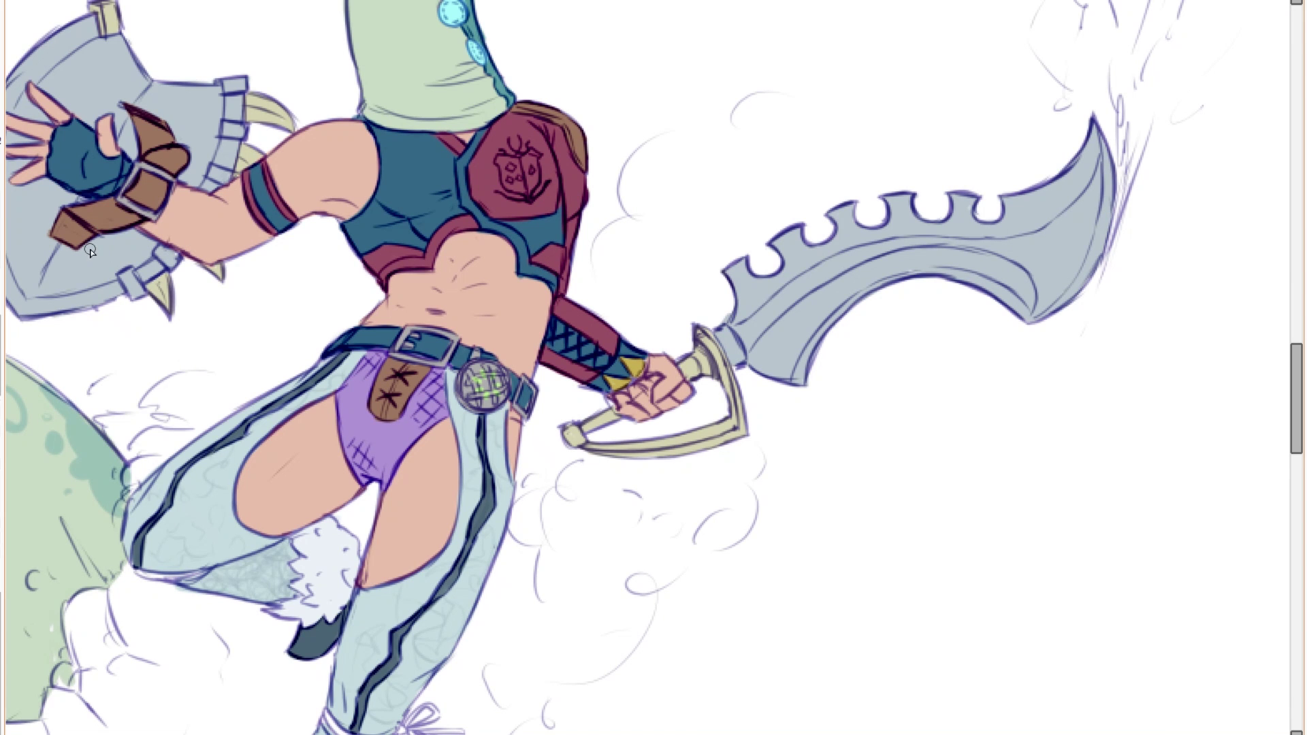
pyautogui.scroll(-2, 515, 368)
pyautogui.scroll(2, 708, 371)
pyautogui.scroll(2, 531, 294)
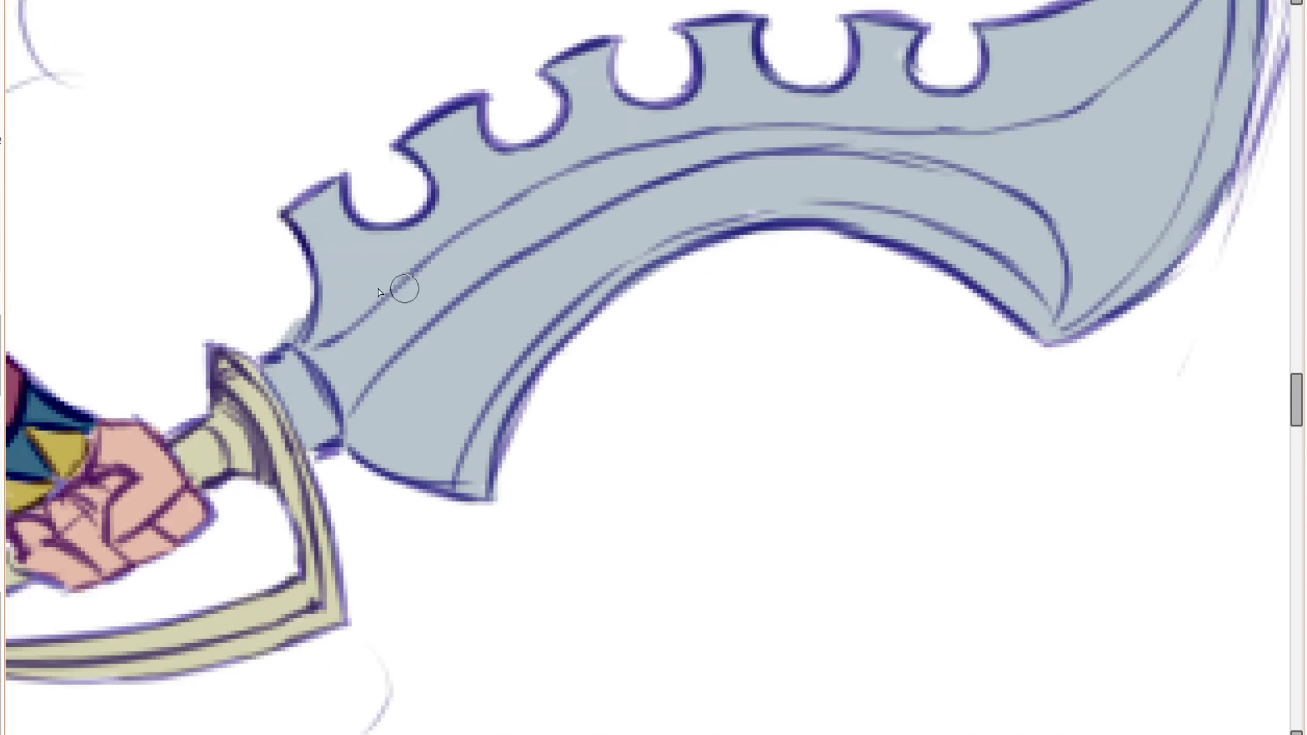
pyautogui.scroll(1, 362, 298)
pyautogui.moveTo(358, 316); pyautogui.dragTo(390, 300)
pyautogui.press('e')
pyautogui.moveTo(346, 252); pyautogui.dragTo(414, 253)
pyautogui.scroll(-2, 525, 174)
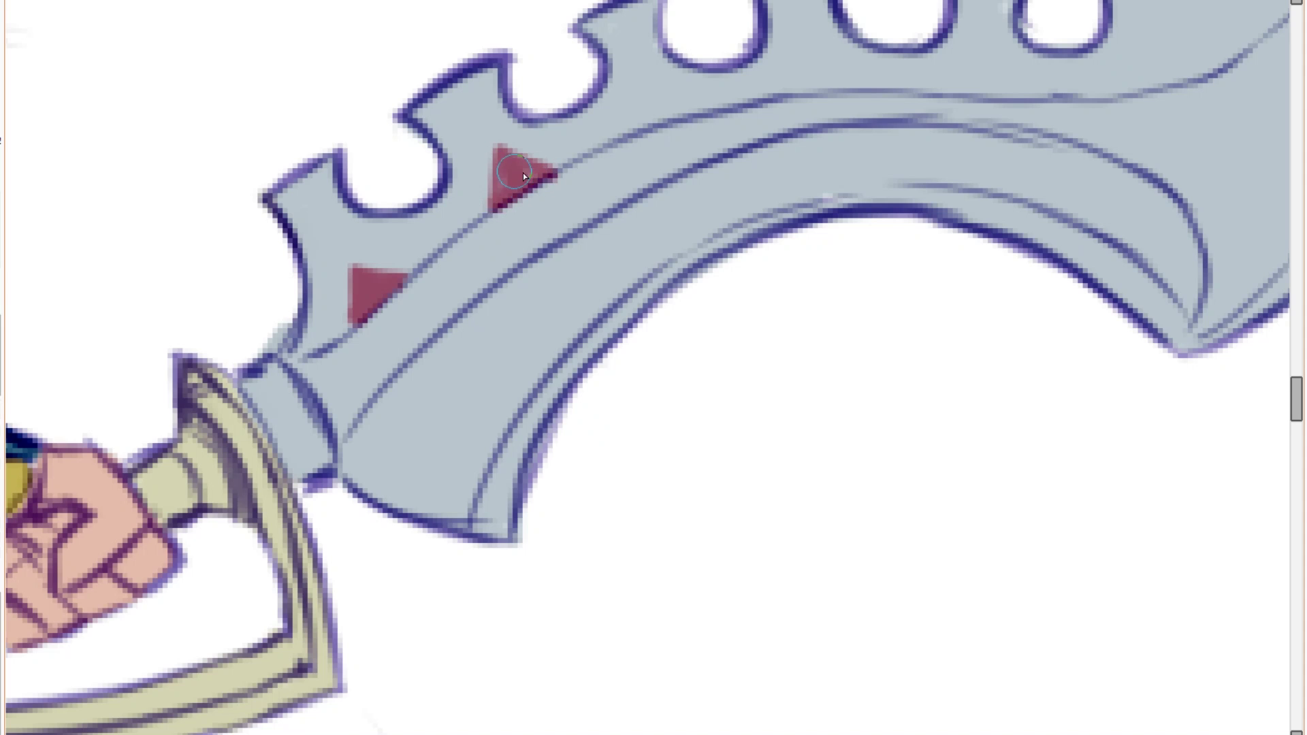
pyautogui.scroll(2, 523, 173)
pyautogui.moveTo(576, 166); pyautogui.dragTo(595, 179)
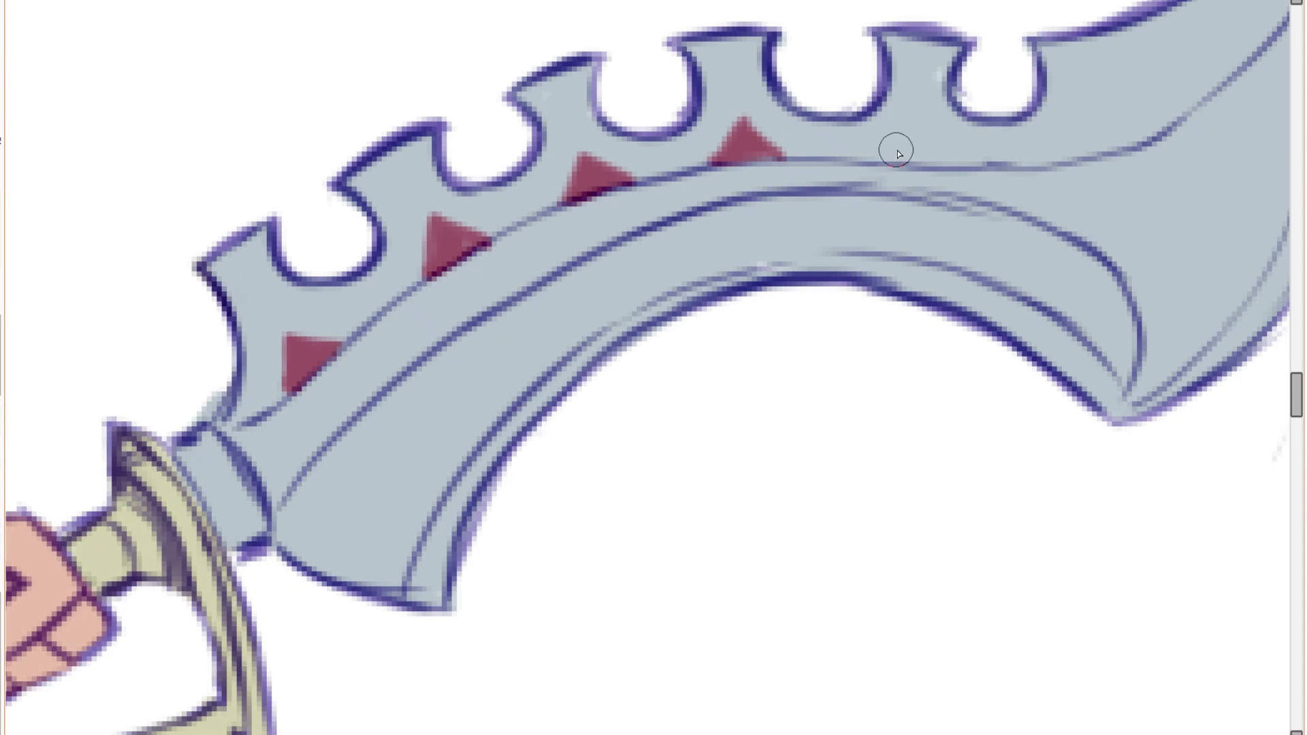
pyautogui.moveTo(898, 154); pyautogui.dragTo(867, 165)
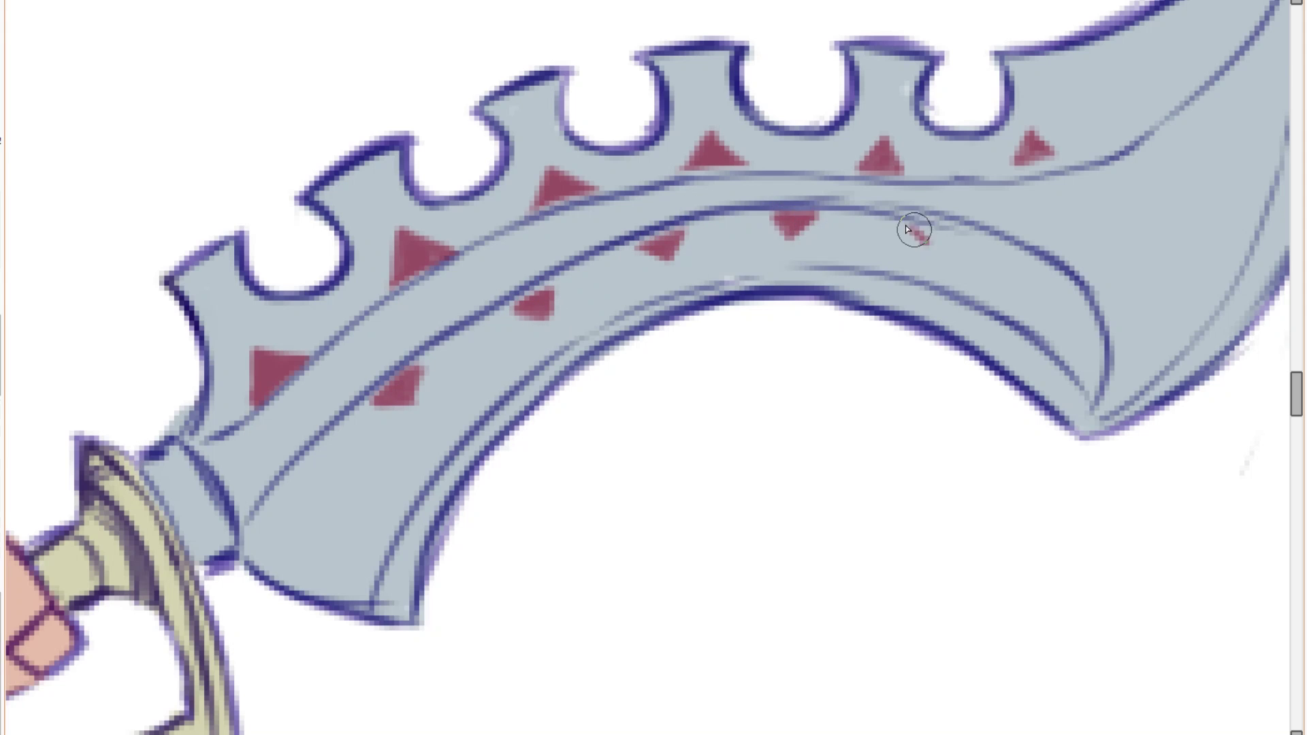
# Colour the tied ribbon below the hunter's knee, its bow and the strap on the bent leg brown.
pyautogui.scroll(-6, 1002, 144)
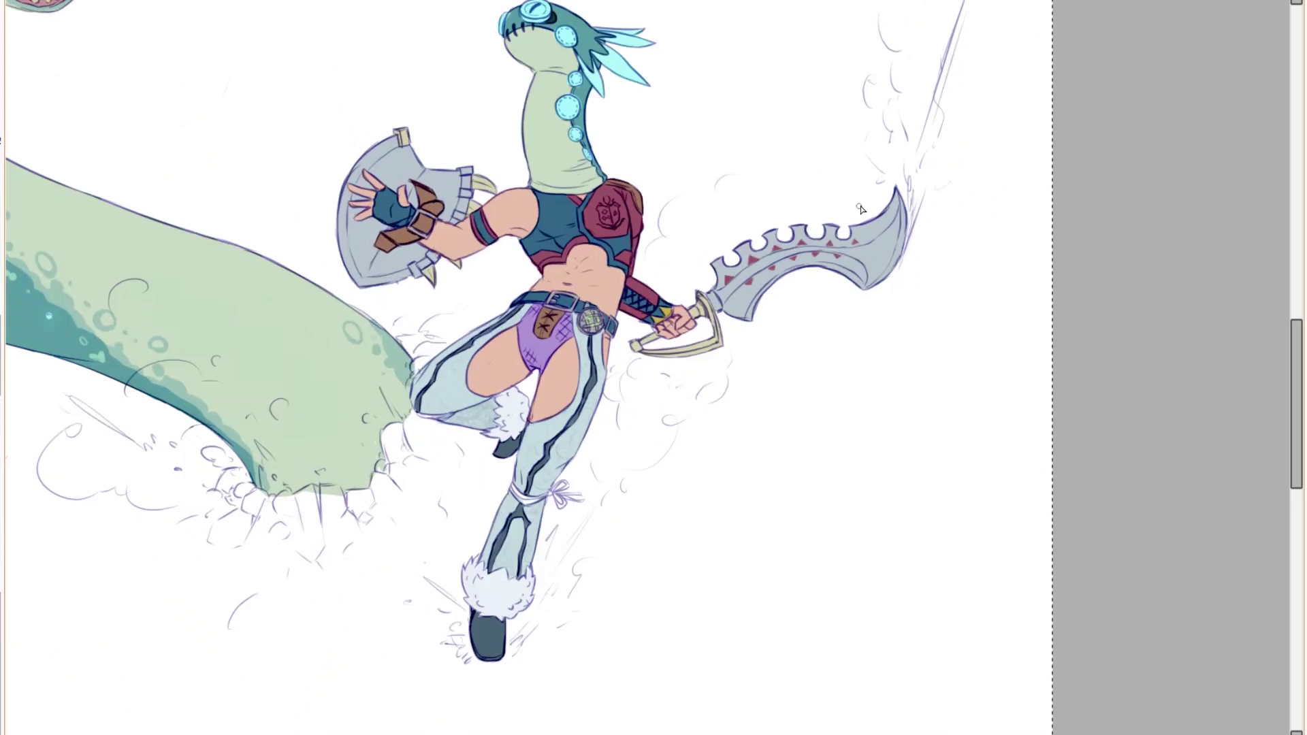
pyautogui.scroll(5, 521, 528)
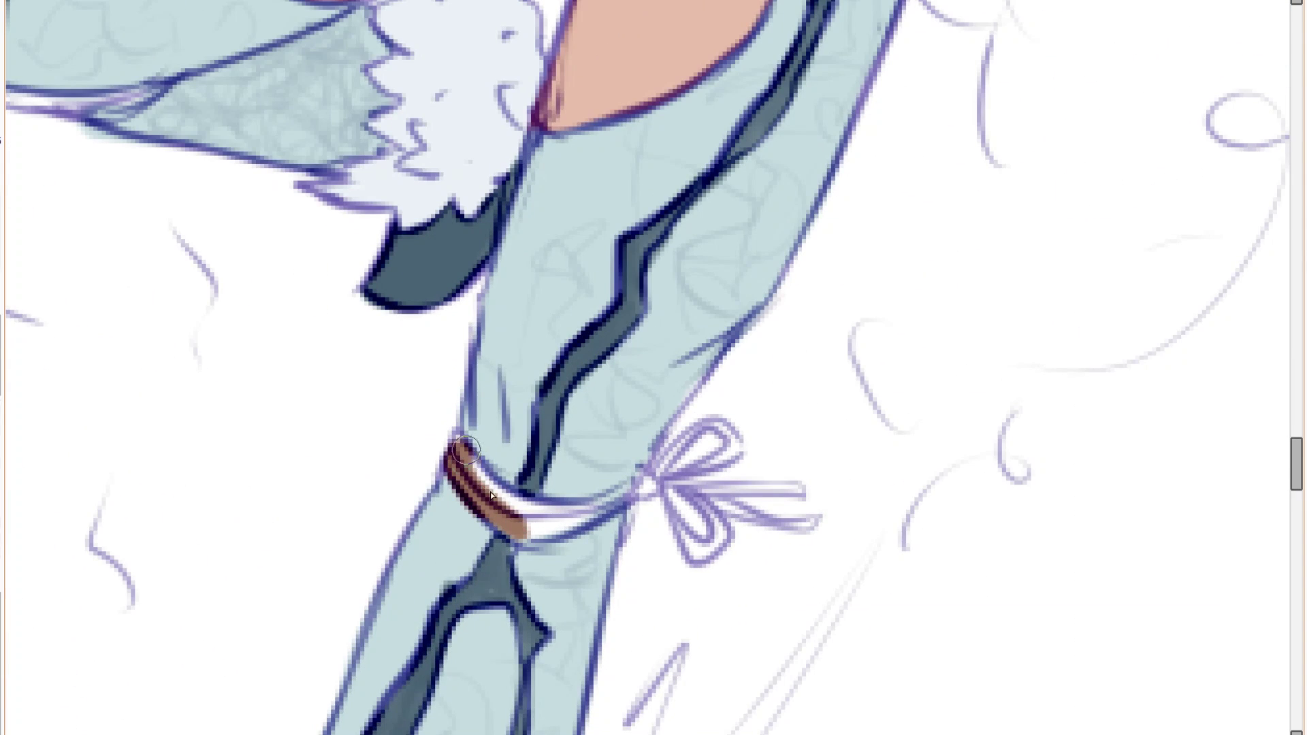
pyautogui.moveTo(466, 449)
pyautogui.mouseDown()
pyautogui.moveTo(572, 519)
pyautogui.moveTo(645, 485)
pyautogui.mouseUp()
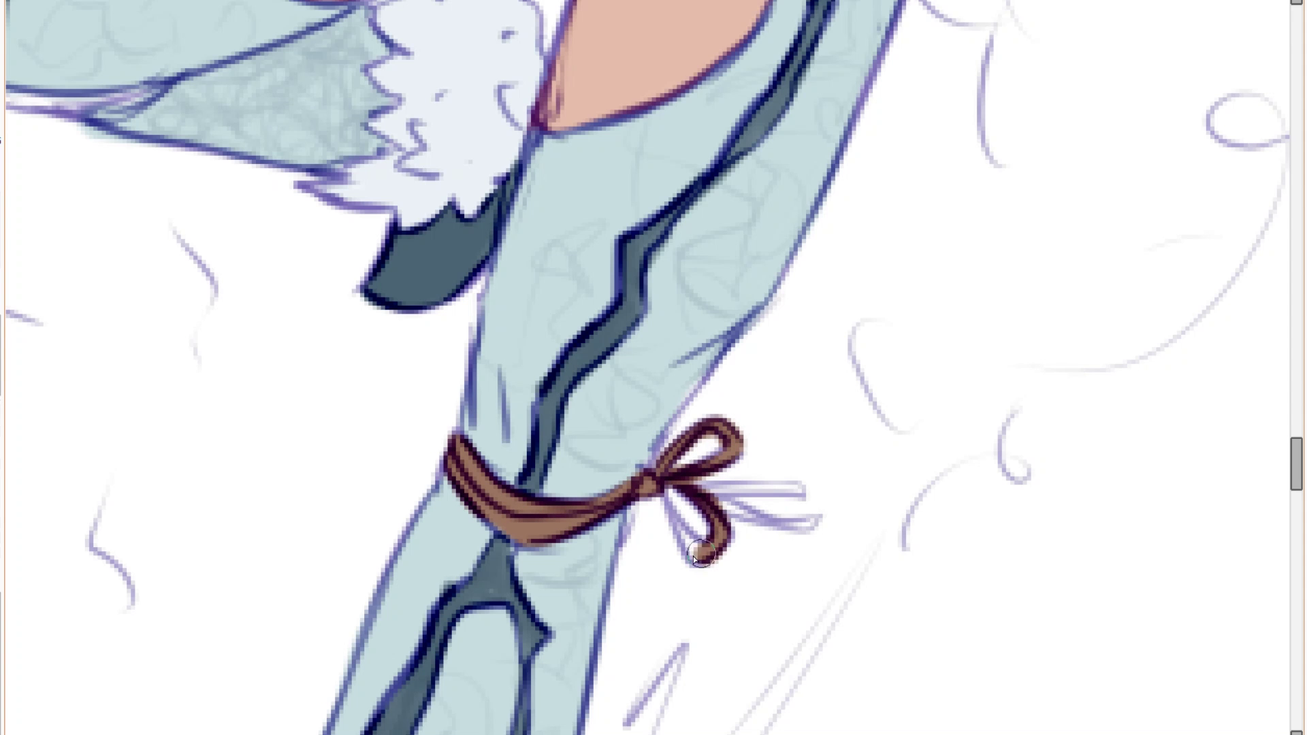
pyautogui.moveTo(792, 490); pyautogui.dragTo(736, 487)
pyautogui.scroll(-4, 792, 490)
pyautogui.scroll(5, 483, 286)
pyautogui.moveTo(437, 292)
pyautogui.mouseDown()
pyautogui.moveTo(599, 313)
pyautogui.moveTo(639, 297)
pyautogui.mouseUp()
pyautogui.scroll(-1, 660, 280)
pyautogui.scroll(-6, 776, 267)
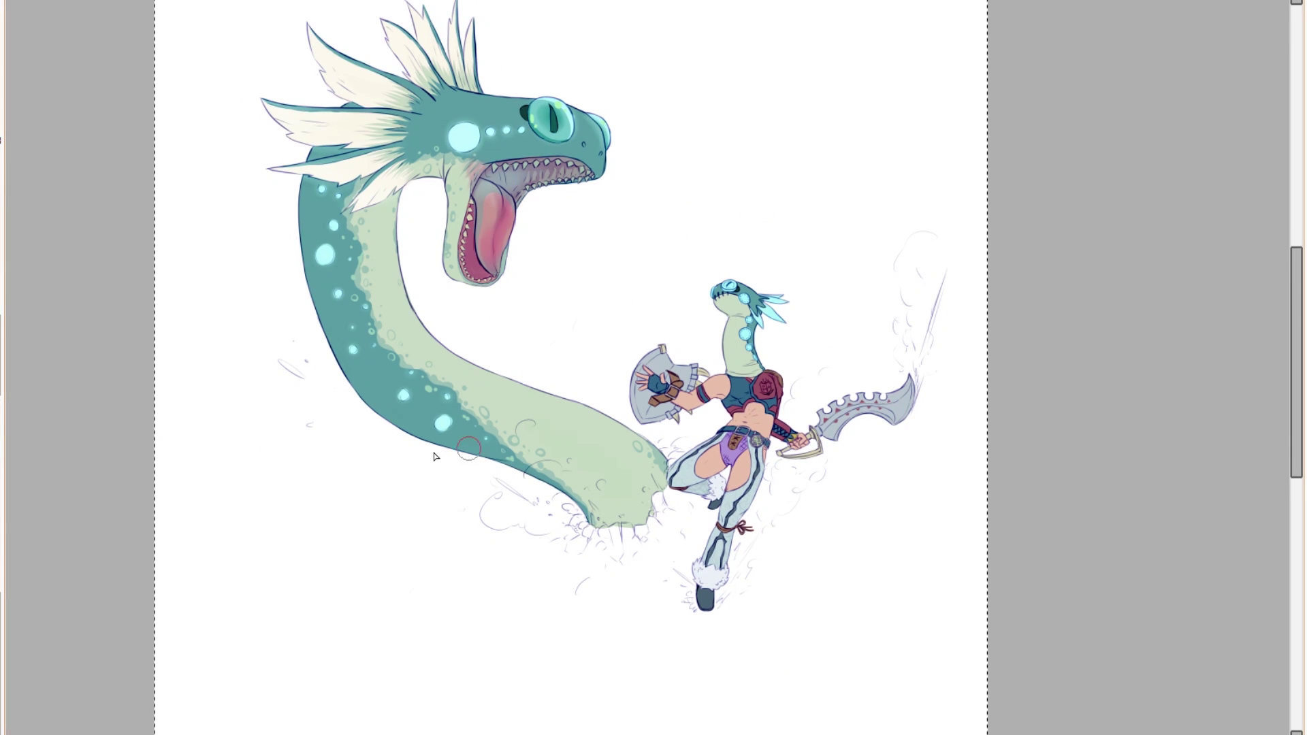
pyautogui.moveTo(272, 466)
pyautogui.mouseDown()
pyautogui.moveTo(640, 266)
pyautogui.moveTo(943, 285)
pyautogui.moveTo(731, 642)
pyautogui.moveTo(273, 526)
pyautogui.moveTo(269, 463)
pyautogui.mouseUp()
pyautogui.moveTo(564, 267)
pyautogui.mouseDown()
pyautogui.moveTo(599, 201)
pyautogui.moveTo(589, 195)
pyautogui.mouseUp()
pyautogui.hotkey('ctrl', 'z')
pyautogui.moveTo(347, 409)
pyautogui.mouseDown()
pyautogui.moveTo(282, 425)
pyautogui.moveTo(522, 35)
pyautogui.moveTo(573, 24)
pyautogui.mouseUp()
pyautogui.hotkey('ctrl', 'z')
# Block in a muted mauve backdrop behind the serpent and the hunter, and try out a ragged textured edge around it.
pyautogui.moveTo(320, 463); pyautogui.dragTo(293, 320)
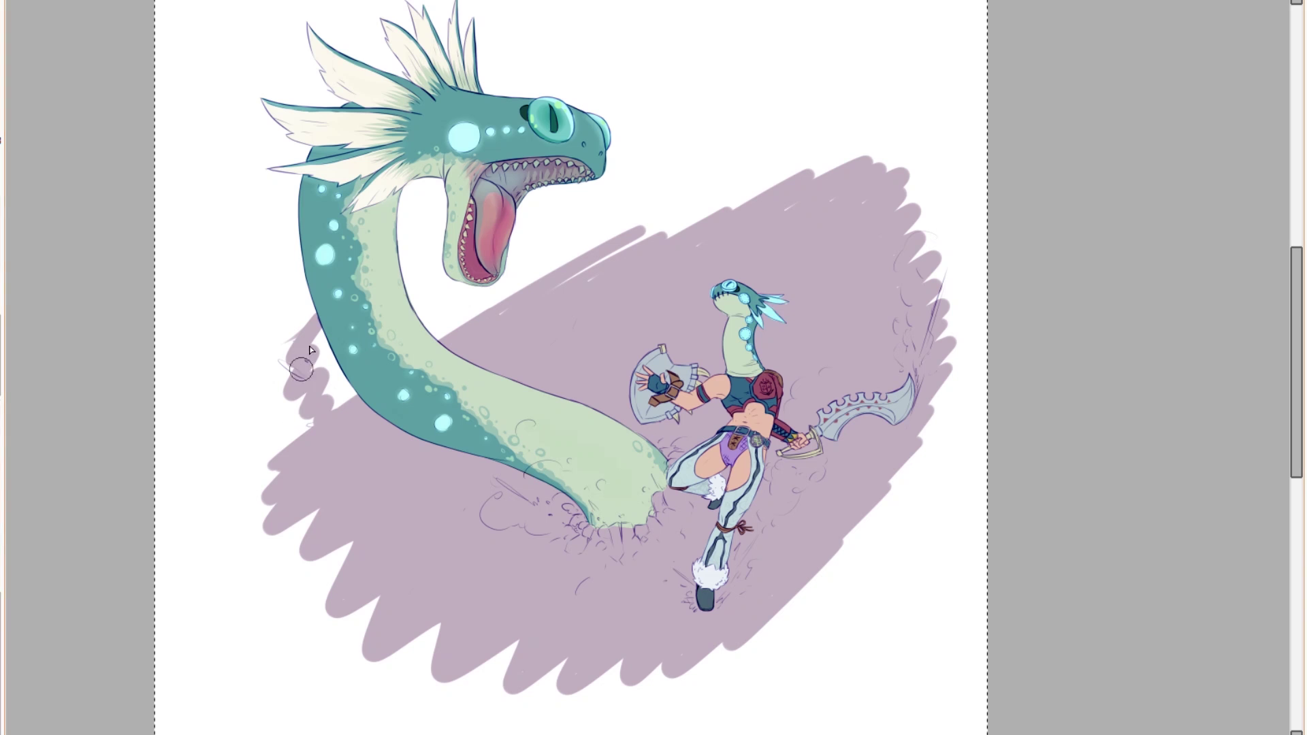
pyautogui.moveTo(299, 467)
pyautogui.mouseDown()
pyautogui.moveTo(271, 239)
pyautogui.moveTo(721, 58)
pyautogui.moveTo(723, 211)
pyautogui.mouseUp()
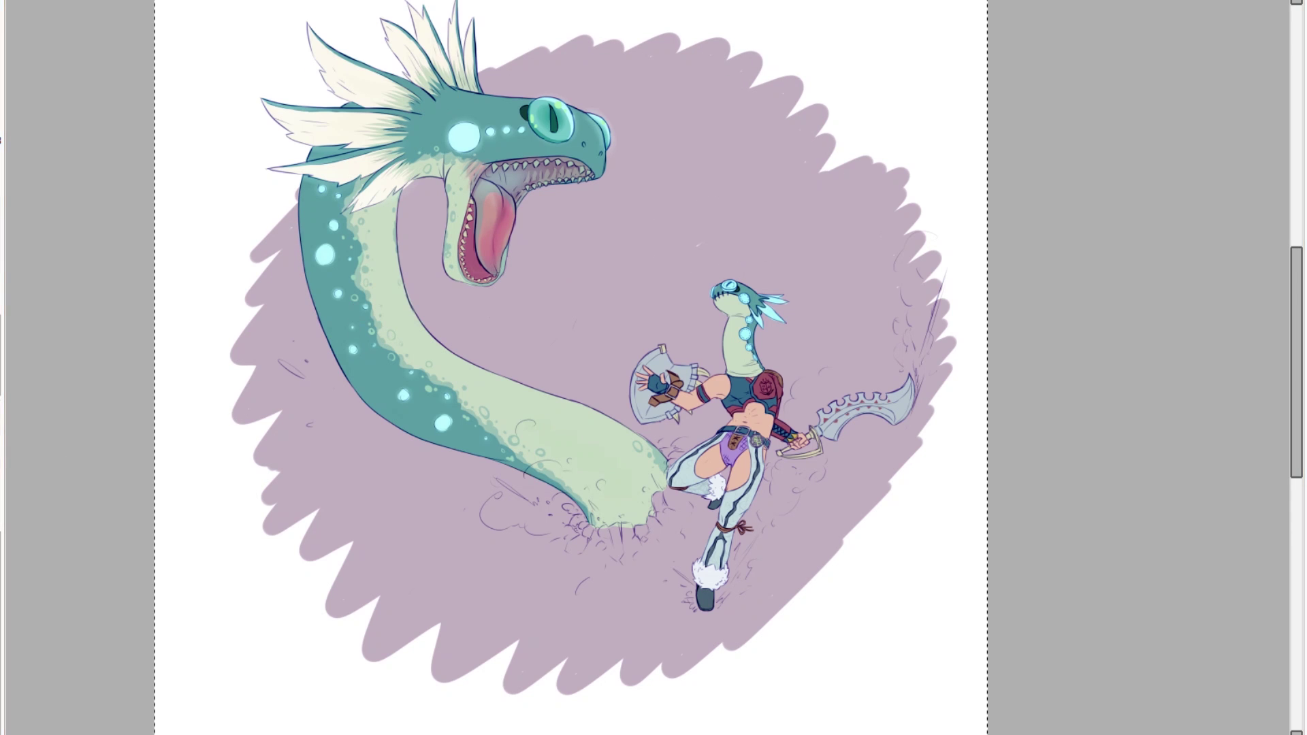
pyautogui.moveTo(151, 608)
pyautogui.mouseDown()
pyautogui.moveTo(314, 564)
pyautogui.moveTo(469, 715)
pyautogui.moveTo(873, 560)
pyautogui.moveTo(940, 226)
pyautogui.moveTo(783, 134)
pyautogui.moveTo(450, 51)
pyautogui.moveTo(211, 440)
pyautogui.moveTo(321, 460)
pyautogui.mouseUp()
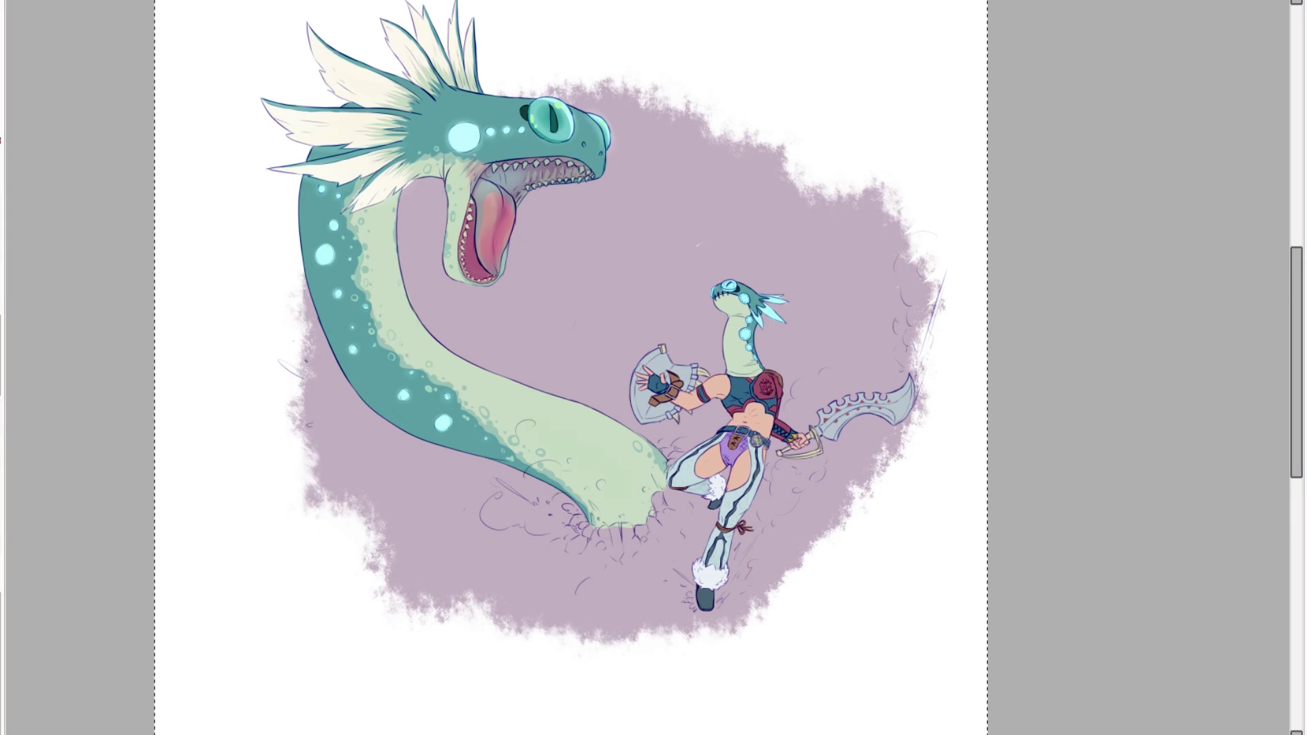
pyautogui.hotkey('ctrl', 'z')
# Rework the mauve backdrop with textured strokes and erasing so it has a cloudy, mottled surface fading into white.
pyautogui.moveTo(363, 397)
pyautogui.mouseDown()
pyautogui.moveTo(362, 347)
pyautogui.moveTo(306, 376)
pyautogui.moveTo(344, 400)
pyautogui.moveTo(312, 216)
pyautogui.mouseUp()
pyautogui.moveTo(265, 436)
pyautogui.mouseDown()
pyautogui.moveTo(379, 525)
pyautogui.moveTo(642, 619)
pyautogui.moveTo(867, 473)
pyautogui.moveTo(920, 364)
pyautogui.mouseUp()
pyautogui.moveTo(827, 551); pyautogui.dragTo(688, 640)
pyautogui.moveTo(834, 188); pyautogui.dragTo(521, 89)
pyautogui.moveTo(759, 129); pyautogui.dragTo(875, 194)
pyautogui.moveTo(902, 218); pyautogui.dragTo(930, 289)
pyautogui.hotkey('shift', 'e')
pyautogui.moveTo(708, 198)
pyautogui.mouseDown()
pyautogui.moveTo(668, 163)
pyautogui.moveTo(732, 114)
pyautogui.moveTo(726, 183)
pyautogui.moveTo(639, 210)
pyautogui.moveTo(599, 257)
pyautogui.moveTo(936, 244)
pyautogui.moveTo(838, 537)
pyautogui.moveTo(357, 572)
pyautogui.moveTo(321, 490)
pyautogui.moveTo(612, 290)
pyautogui.moveTo(423, 230)
pyautogui.moveTo(605, 581)
pyautogui.moveTo(820, 331)
pyautogui.moveTo(290, 195)
pyautogui.mouseUp()
pyautogui.hotkey('ctrl', 'z')
pyautogui.moveTo(293, 252)
pyautogui.mouseDown()
pyautogui.moveTo(559, 640)
pyautogui.moveTo(768, 700)
pyautogui.moveTo(876, 569)
pyautogui.moveTo(898, 419)
pyautogui.mouseUp()
pyautogui.moveTo(619, 635)
pyautogui.mouseDown()
pyautogui.moveTo(442, 487)
pyautogui.moveTo(436, 327)
pyautogui.moveTo(708, 368)
pyautogui.moveTo(732, 234)
pyautogui.moveTo(453, 45)
pyautogui.moveTo(245, 185)
pyautogui.mouseUp()
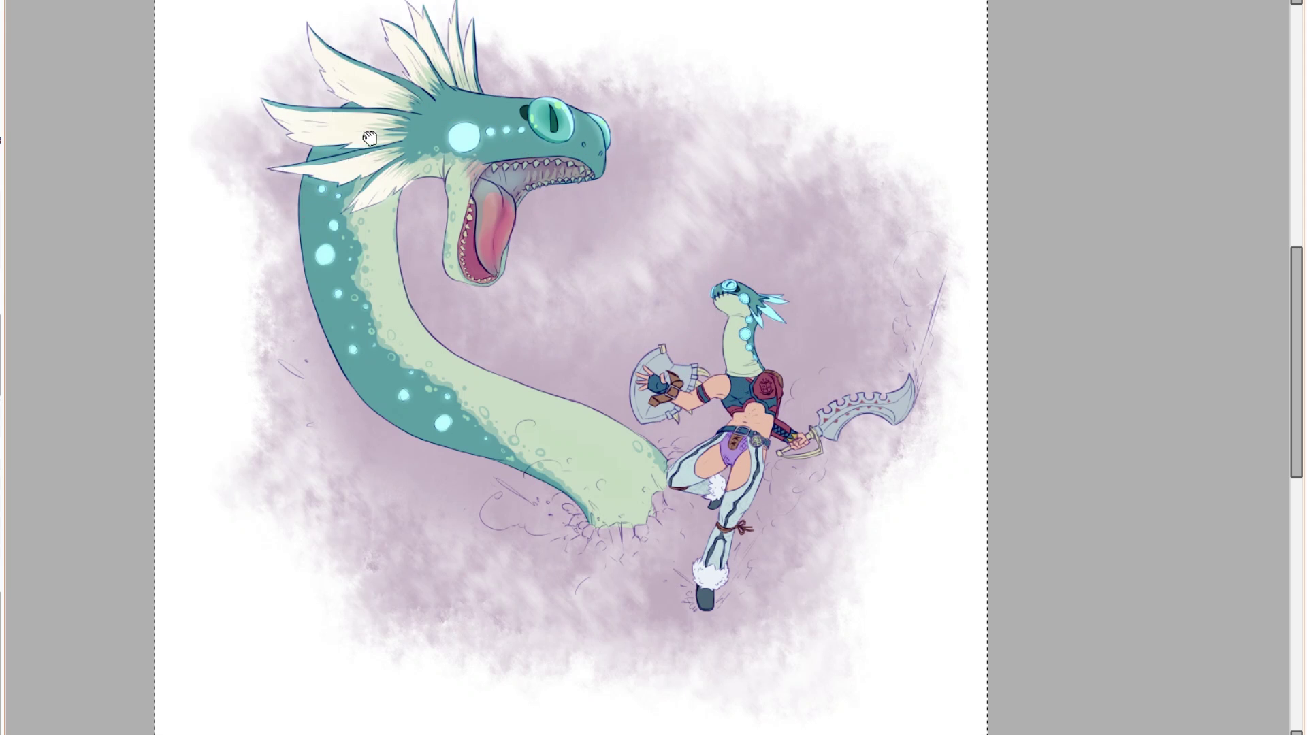
pyautogui.scroll(1, 272, 286)
pyautogui.moveTo(280, 368)
pyautogui.mouseDown()
pyautogui.moveTo(475, 105)
pyautogui.moveTo(754, 278)
pyautogui.mouseUp()
pyautogui.scroll(1, 689, 339)
pyautogui.scroll(-2, 738, 239)
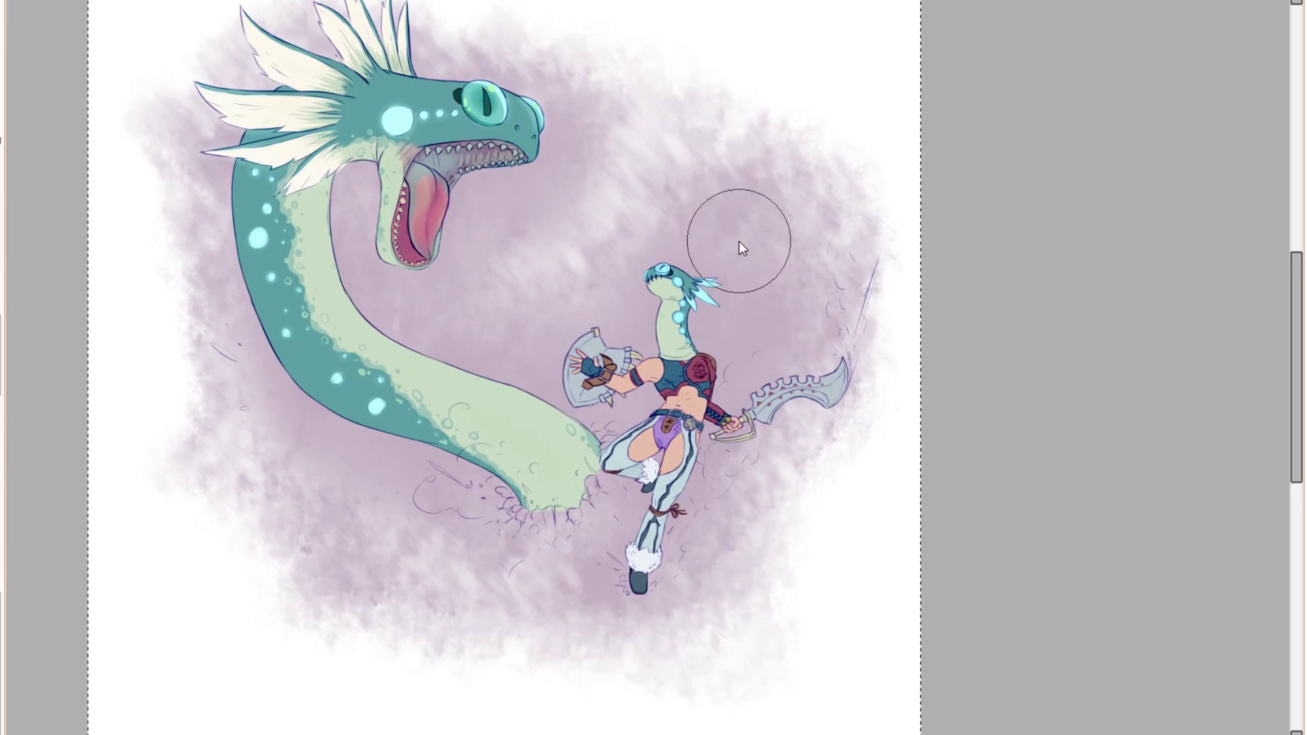
# Switch to the web browser and search for images of the Coral Highlands as a colour reference.
pyautogui.hotkey('alt', 'Tab')
pyautogui.click(699, 163)
pyautogui.hotkey('ctrl', 'Tab')
pyautogui.write('scottish highlands')
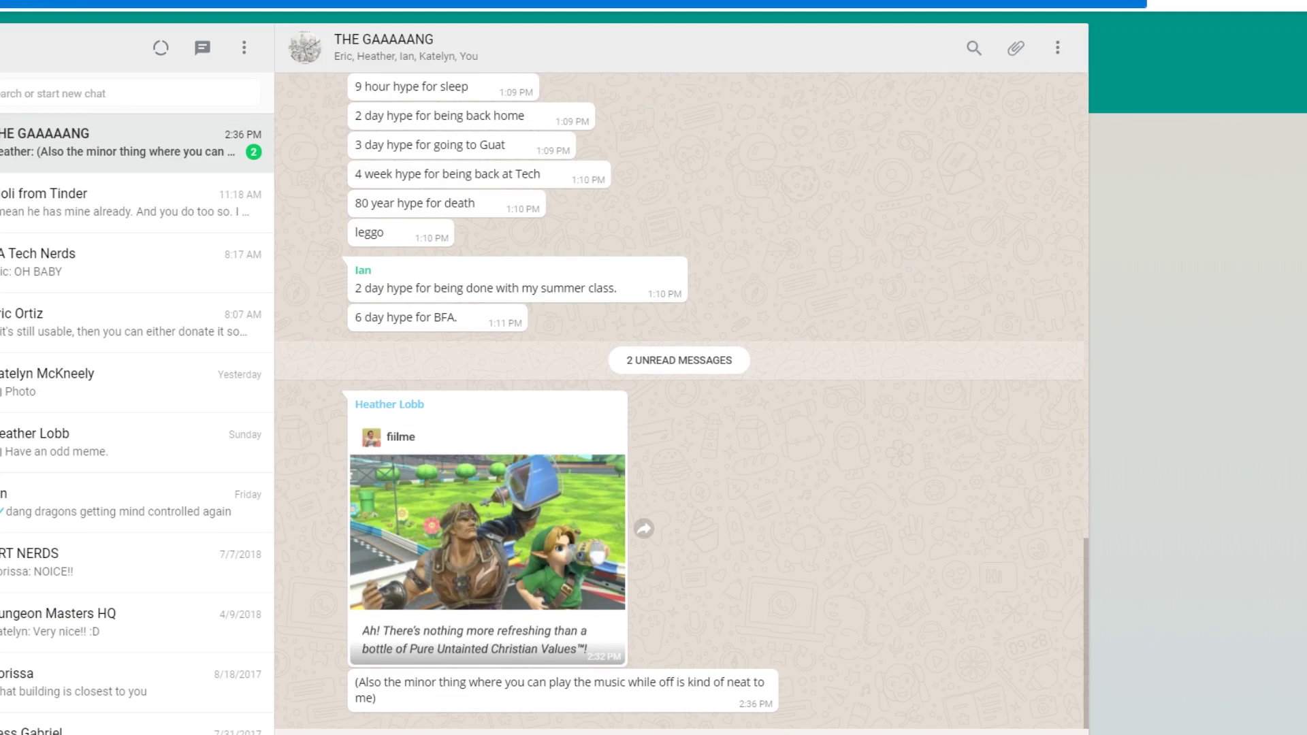
pyautogui.press('Return')
pyautogui.click(2, 89)
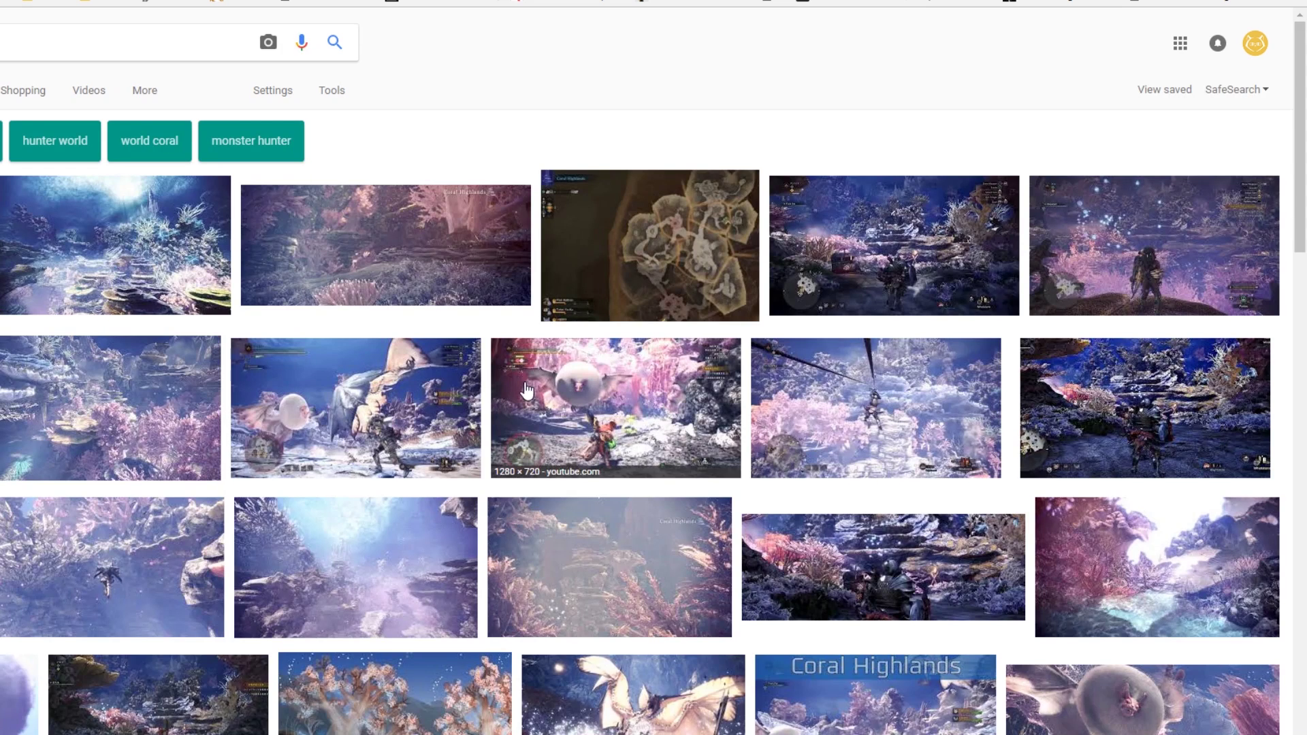
# Return to the painting and raise the saturation of the mauve backdrop to turn it pinkish purple.
pyautogui.moveTo(1110, 349); pyautogui.dragTo(1098, 349)
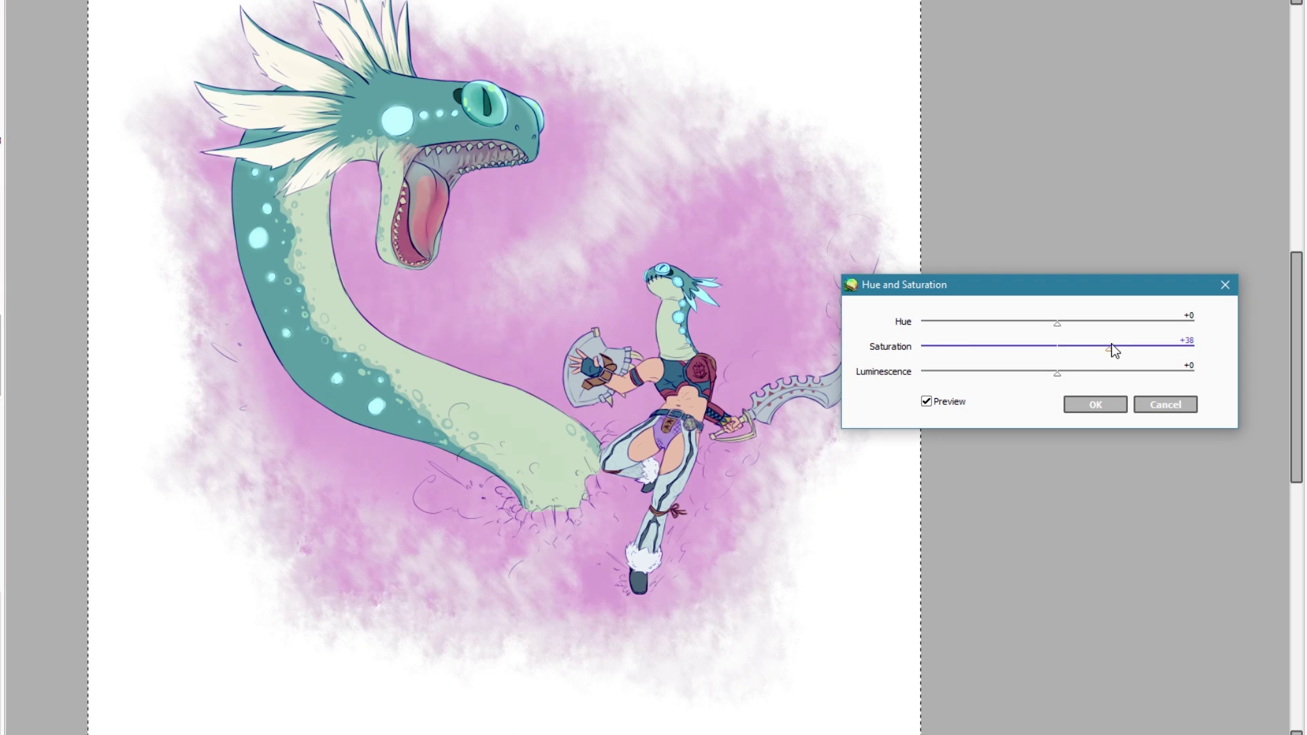
pyautogui.click(1090, 405)
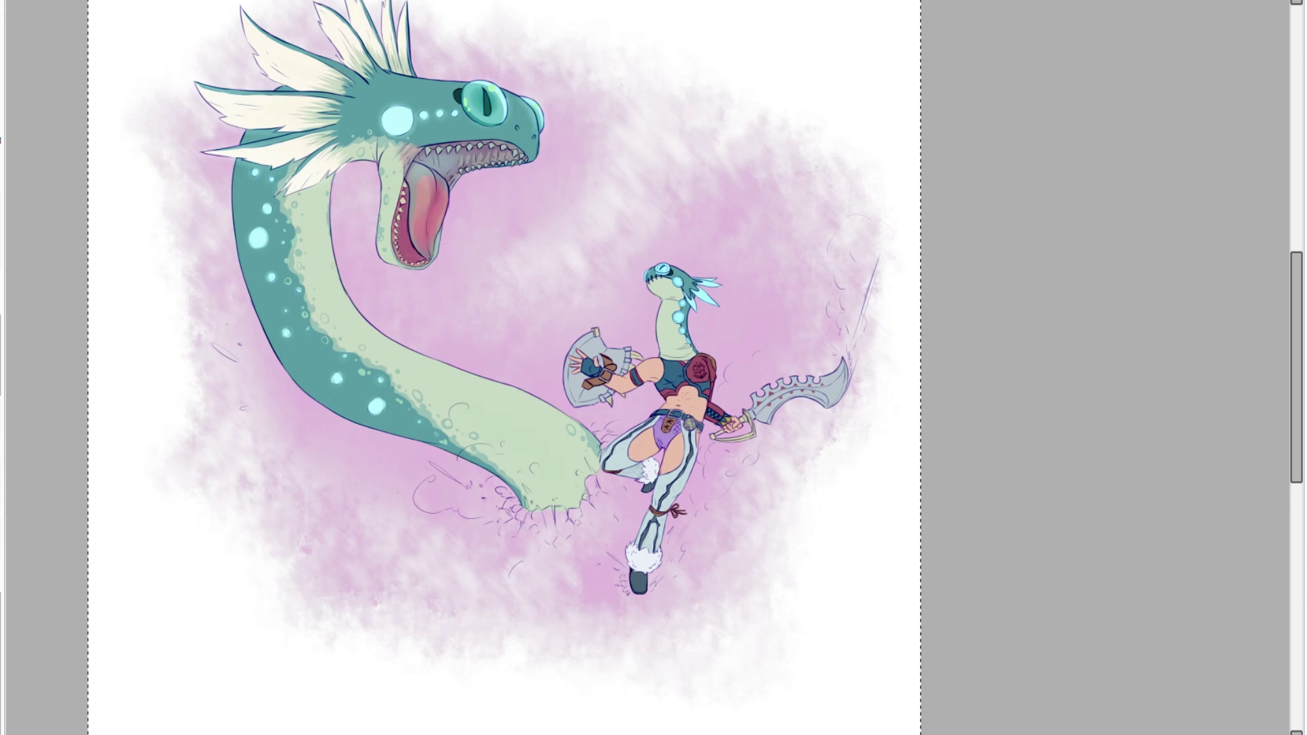
# Paint a greyish-purple band of broken ground along the base of the serpent's neck up to the hunter's bent knee.
pyautogui.scroll(4, 463, 523)
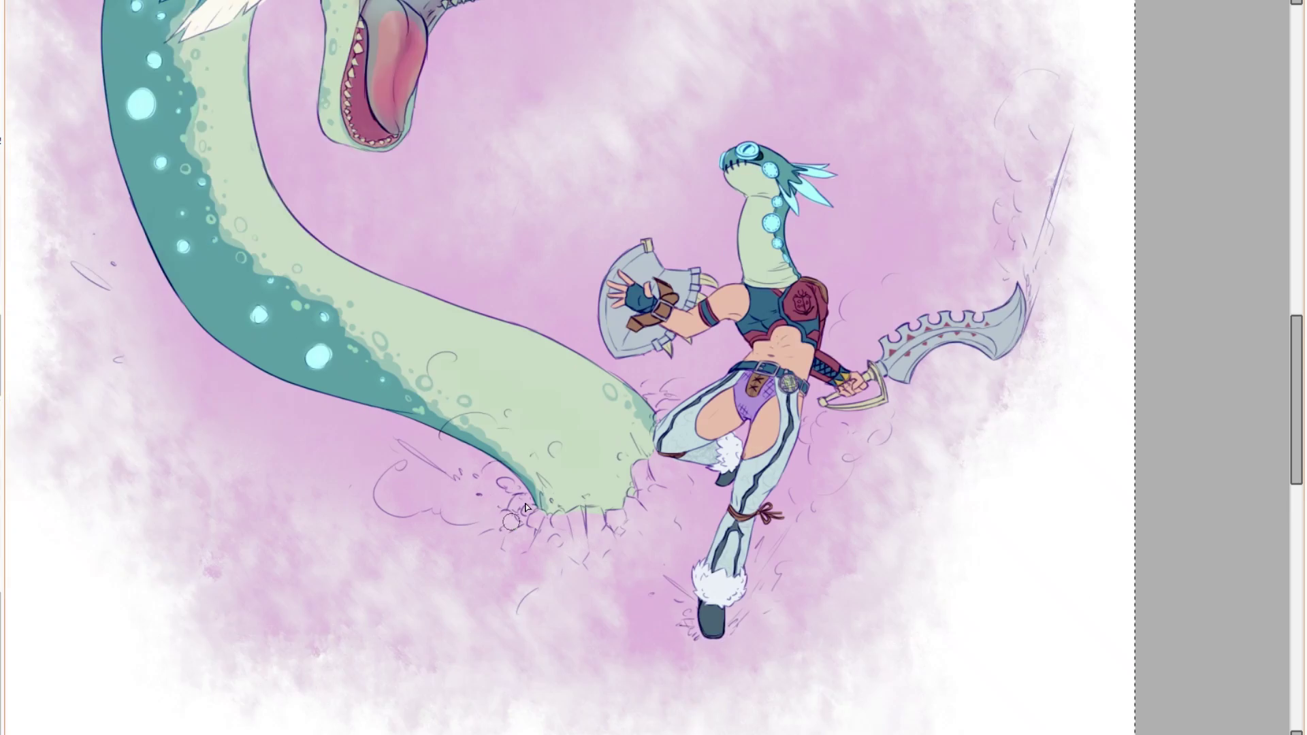
pyautogui.moveTo(545, 412); pyautogui.dragTo(514, 417)
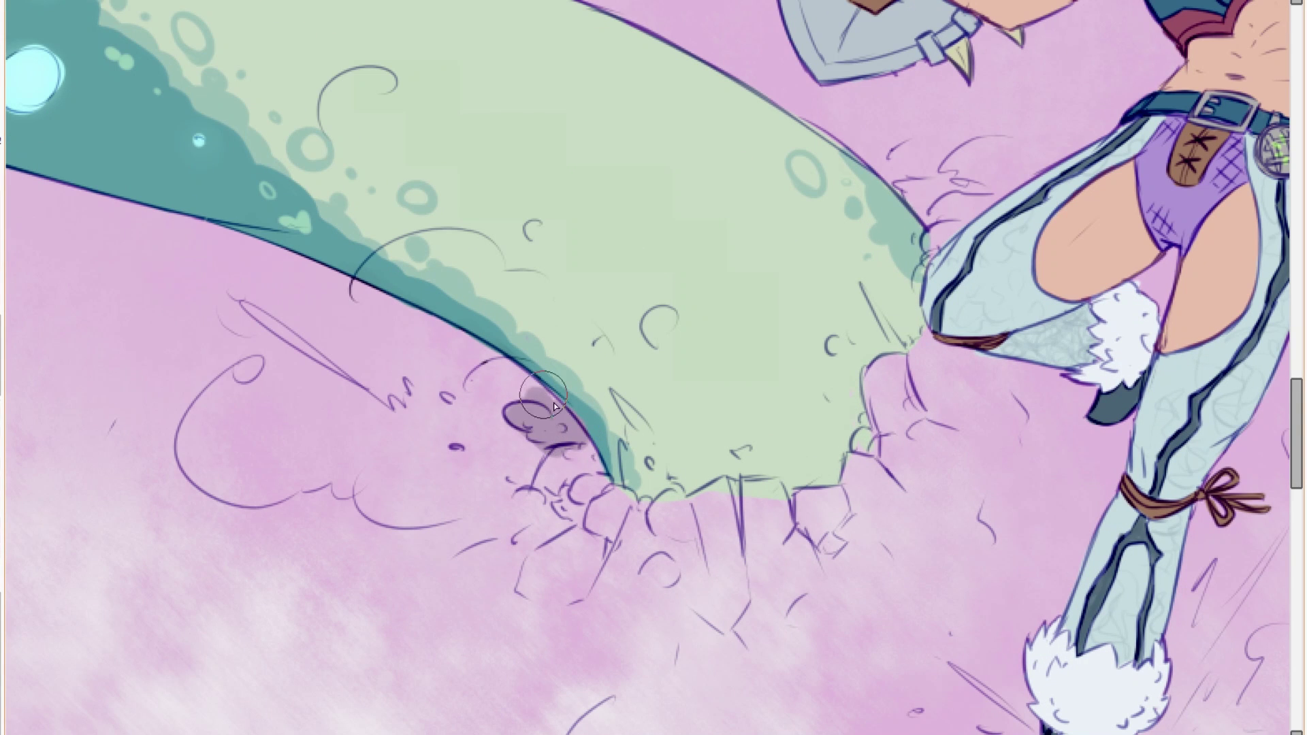
pyautogui.moveTo(799, 518); pyautogui.dragTo(947, 346)
pyautogui.scroll(2, 950, 351)
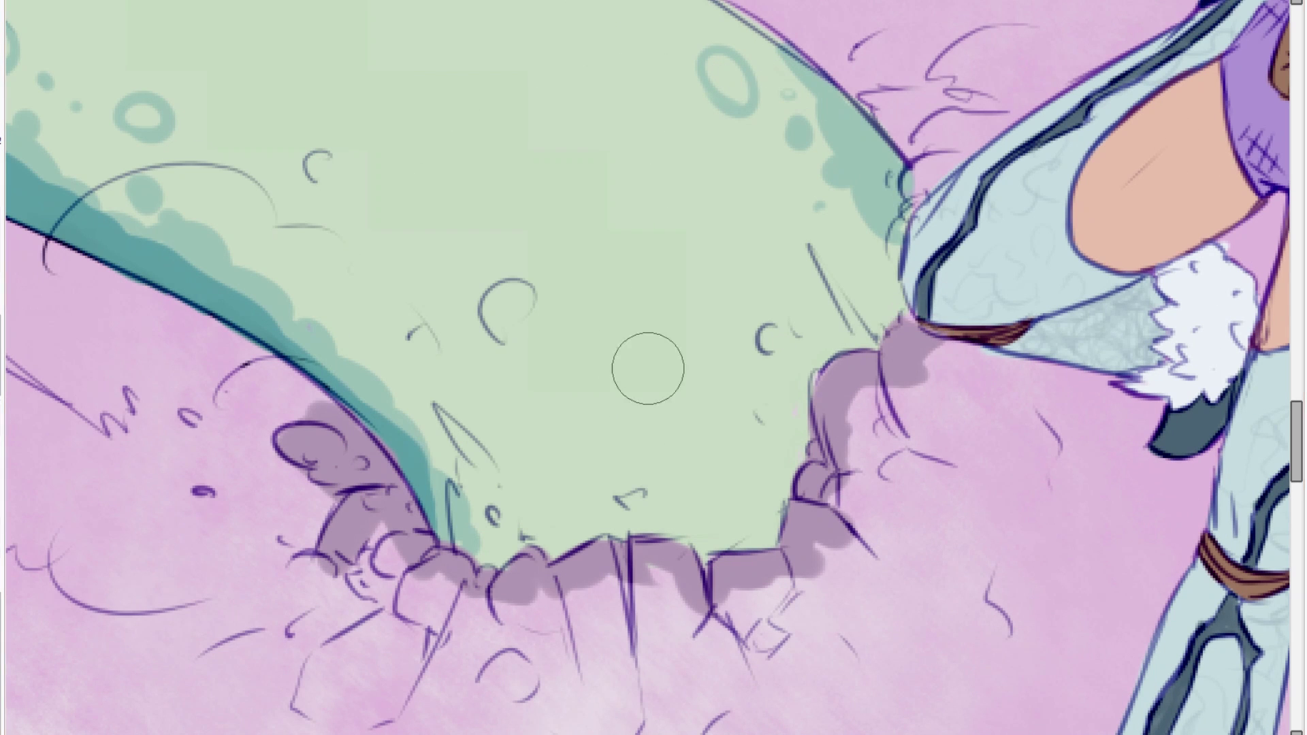
pyautogui.scroll(-1, 1089, 368)
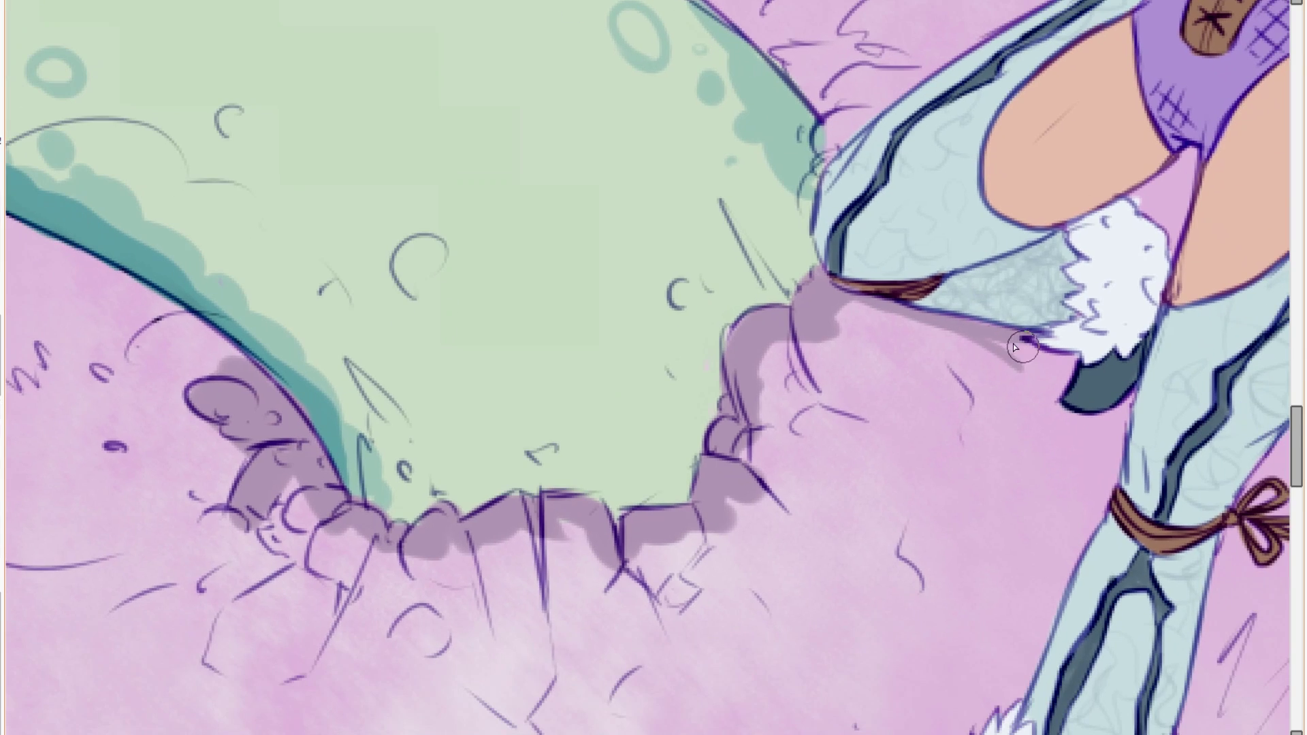
# Extend the greyish-purple ground into a wide rounded patch below the serpent's neck and fill it in solidly.
pyautogui.moveTo(1007, 343); pyautogui.dragTo(1038, 382)
pyautogui.scroll(-2, 987, 381)
pyautogui.moveTo(958, 409); pyautogui.dragTo(803, 609)
pyautogui.moveTo(855, 514)
pyautogui.mouseDown()
pyautogui.moveTo(375, 477)
pyautogui.moveTo(466, 344)
pyautogui.mouseUp()
pyautogui.click(545, 517)
# Outline and fill a greyish-purple patch over the debris lines between the serpent's neck and the hunter's thigh.
pyautogui.scroll(-1, 749, 381)
pyautogui.scroll(2, 875, 271)
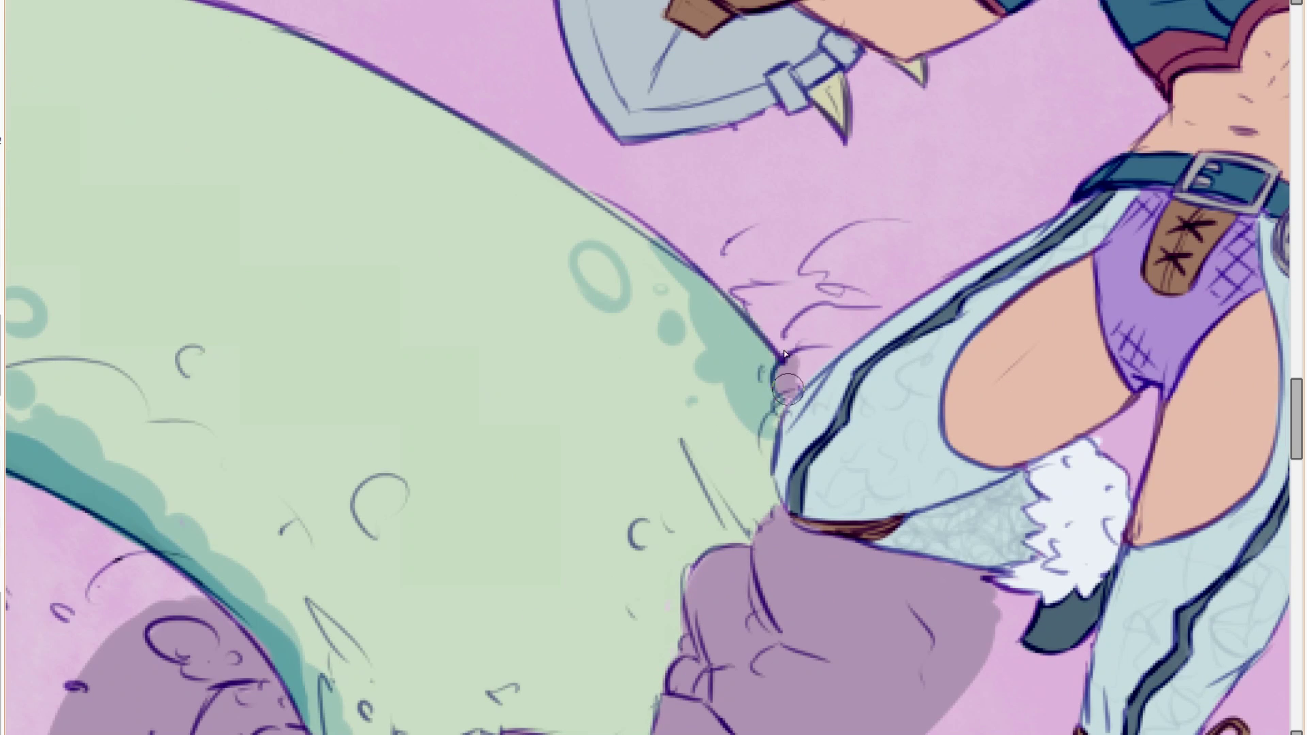
pyautogui.moveTo(752, 313); pyautogui.dragTo(918, 286)
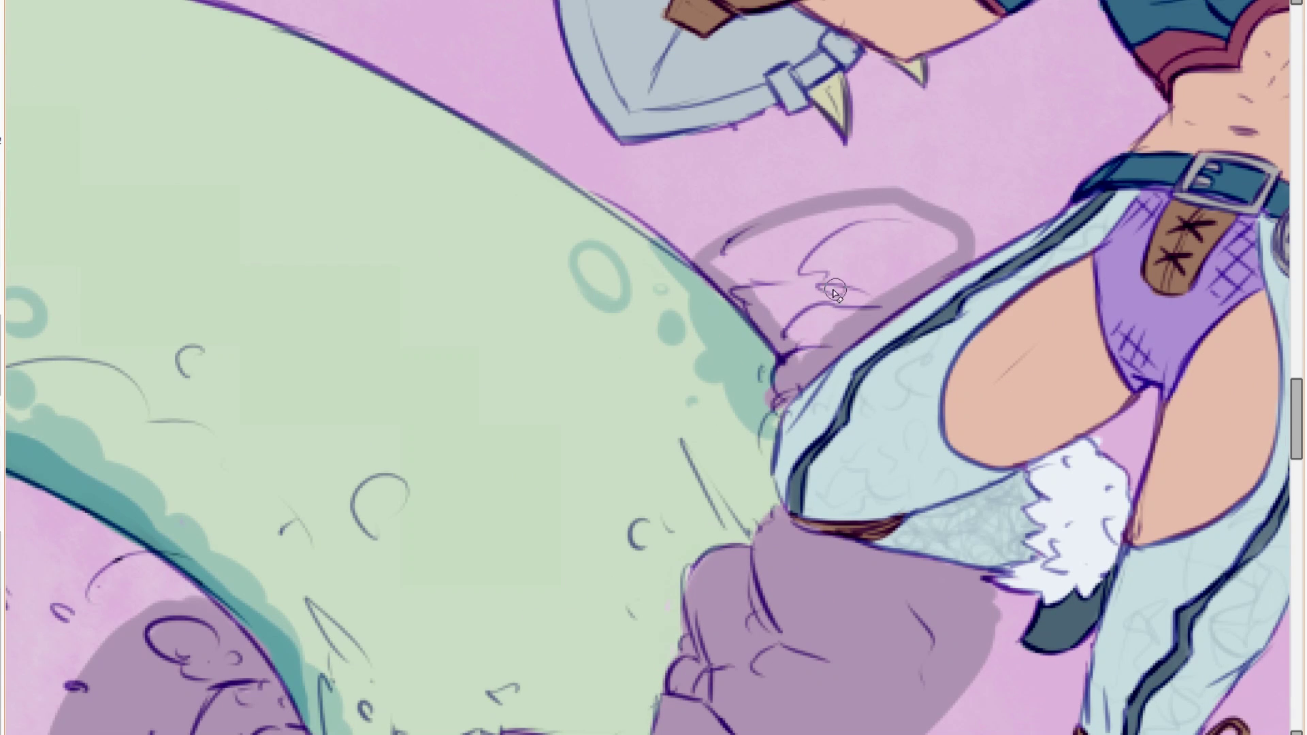
pyautogui.moveTo(836, 292); pyautogui.dragTo(777, 409)
pyautogui.scroll(-3, 775, 450)
pyautogui.scroll(2, 654, 490)
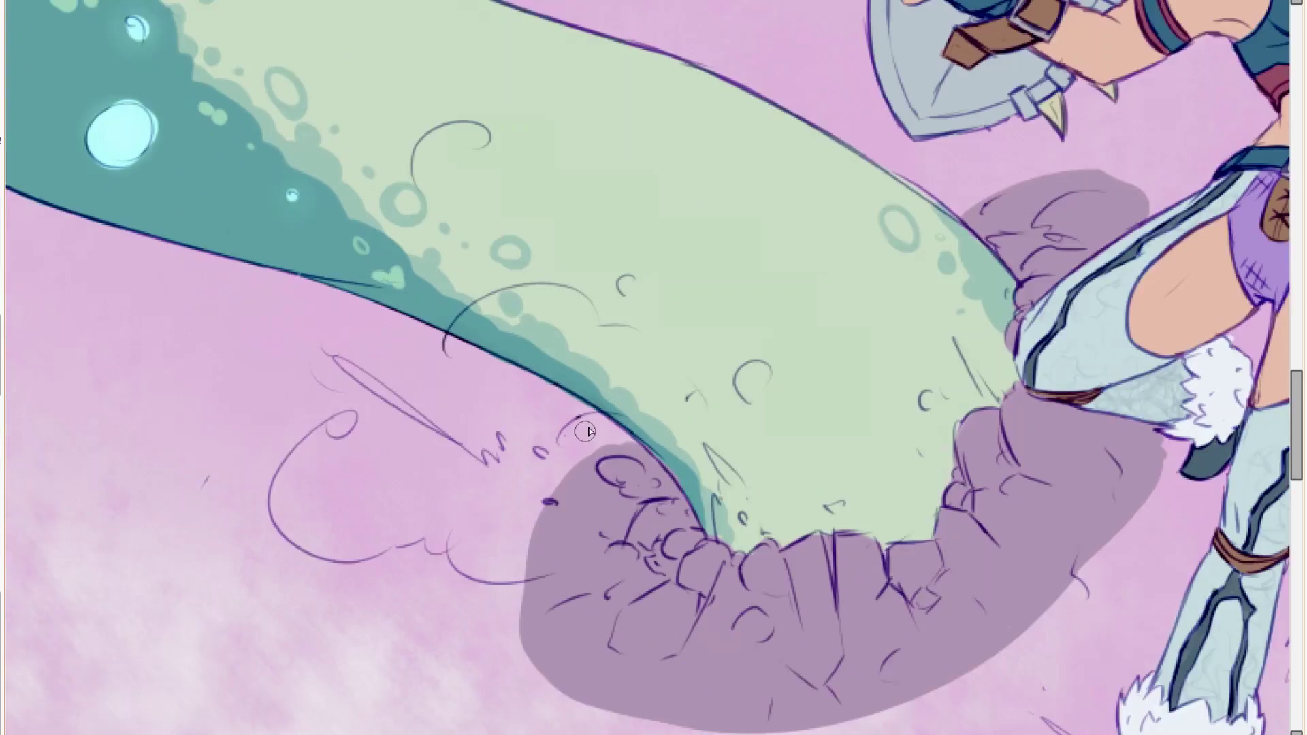
# Brush soft greyish-purple dust around the hunter's planted boot and along the streaks trailing up behind the leg.
pyautogui.scroll(-3, 612, 409)
pyautogui.scroll(3, 721, 531)
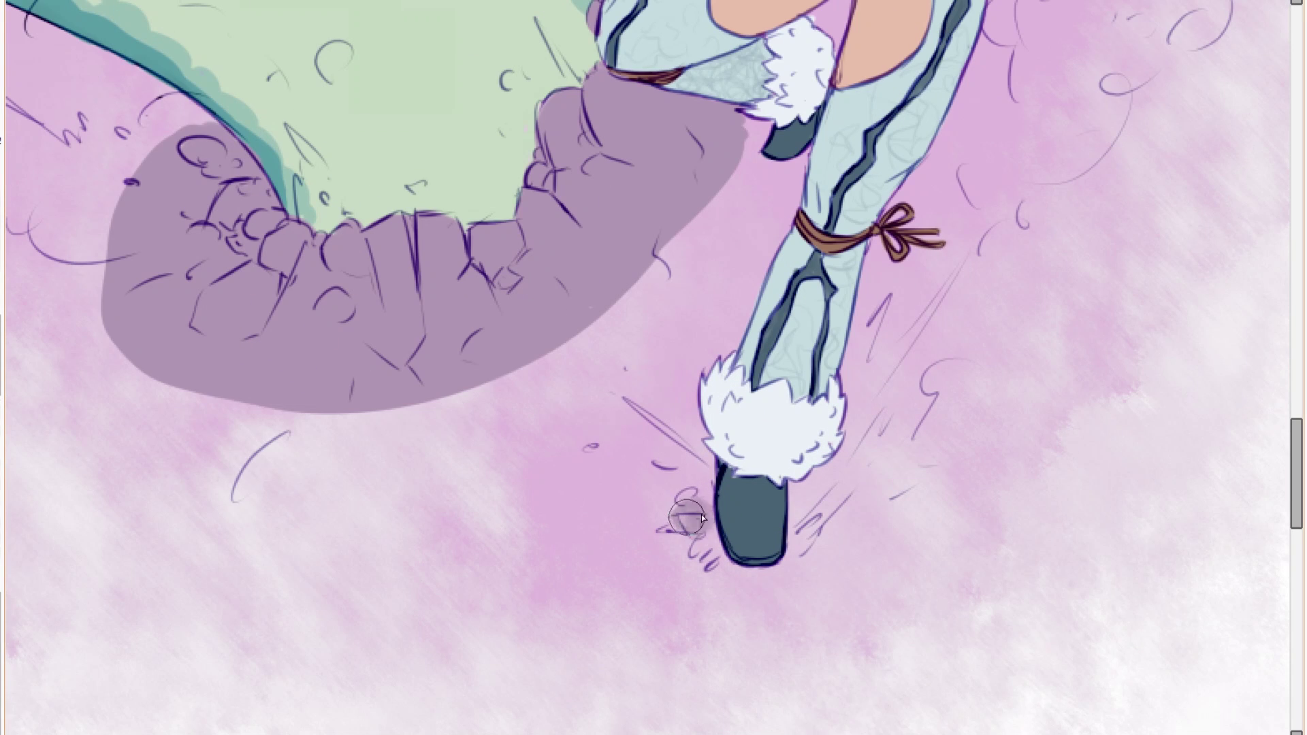
pyautogui.moveTo(805, 525); pyautogui.dragTo(1016, 230)
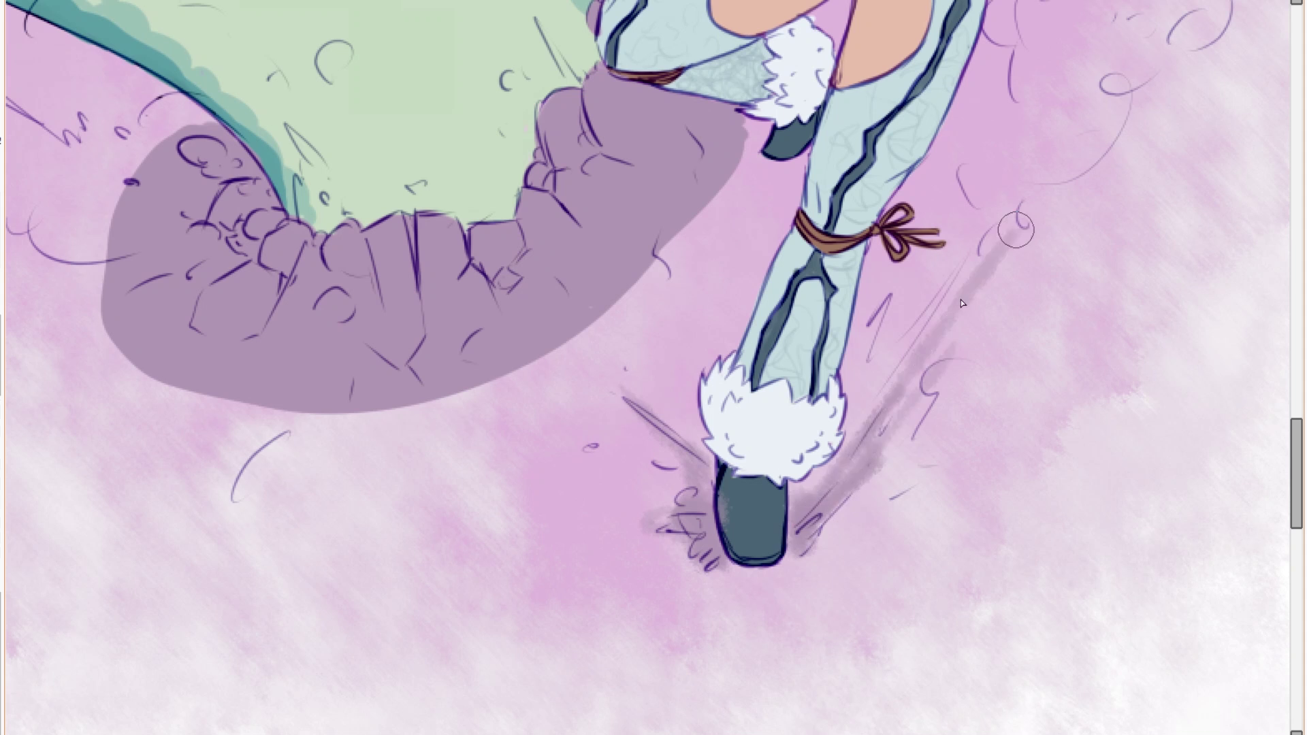
pyautogui.moveTo(934, 423); pyautogui.dragTo(881, 461)
pyautogui.scroll(-3, 882, 462)
pyautogui.scroll(2, 783, 433)
pyautogui.moveTo(737, 417); pyautogui.dragTo(782, 333)
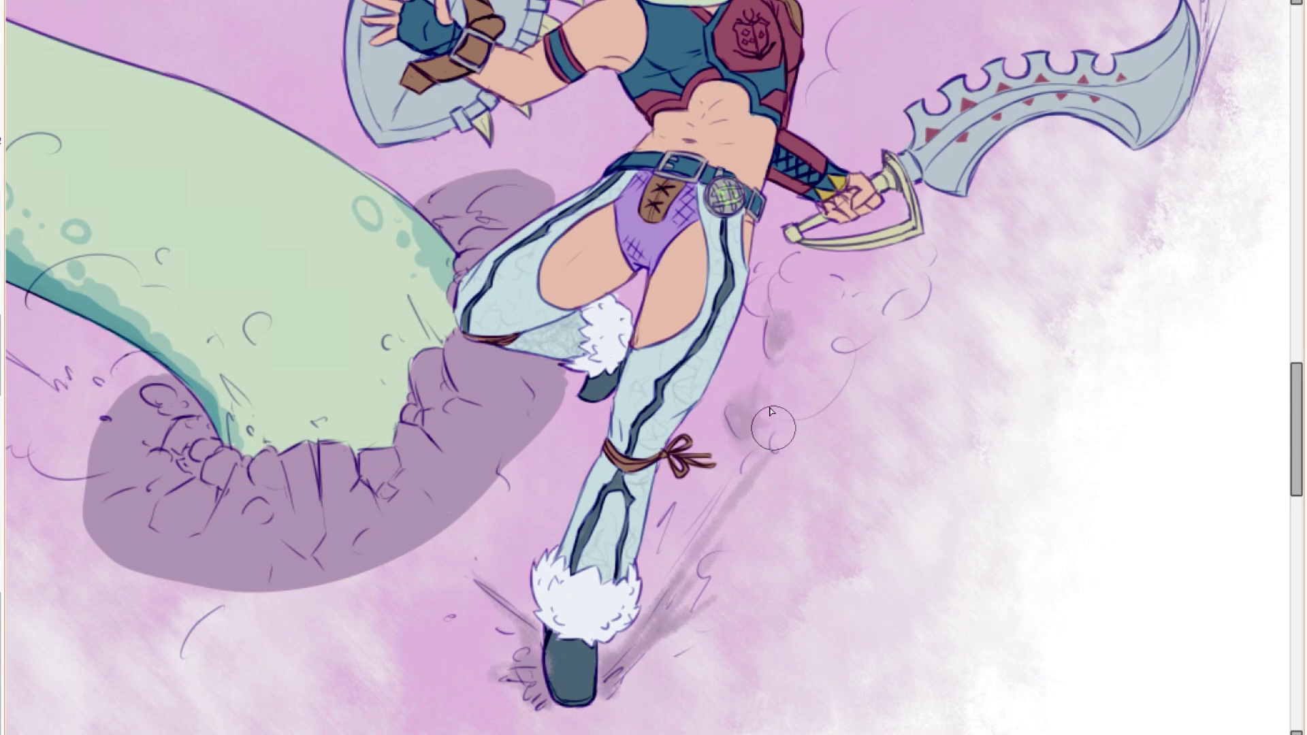
pyautogui.moveTo(774, 429); pyautogui.dragTo(802, 406)
pyautogui.moveTo(797, 297); pyautogui.dragTo(837, 349)
# Paint greyish-purple dust clouds around the hunter's sword arm and along the trail rising from the blade tip.
pyautogui.scroll(-3, 839, 344)
pyautogui.scroll(3, 875, 269)
pyautogui.moveTo(715, 344)
pyautogui.mouseDown()
pyautogui.moveTo(715, 293)
pyautogui.moveTo(815, 259)
pyautogui.mouseUp()
pyautogui.moveTo(721, 365); pyautogui.dragTo(817, 225)
pyautogui.scroll(-2, 909, 241)
pyautogui.moveTo(844, 368)
pyautogui.mouseDown()
pyautogui.moveTo(826, 283)
pyautogui.moveTo(905, 146)
pyautogui.moveTo(866, 276)
pyautogui.mouseUp()
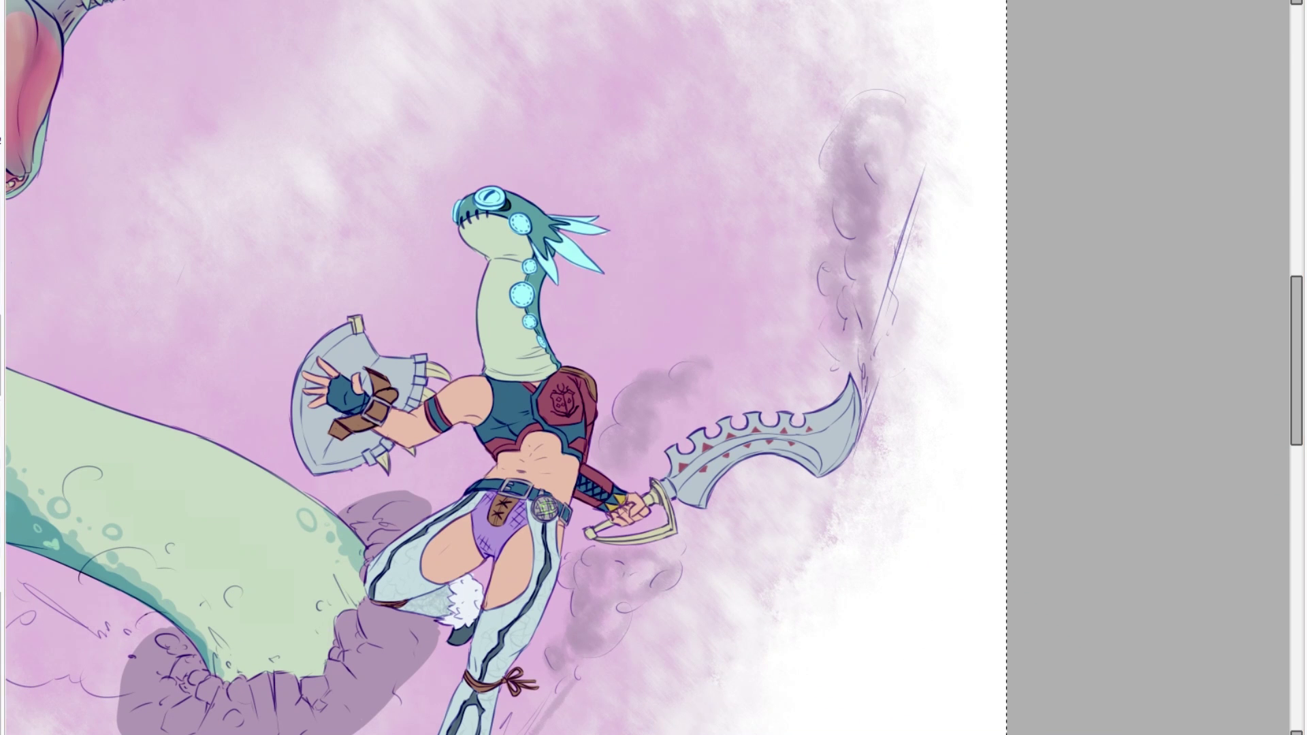
pyautogui.moveTo(864, 429); pyautogui.dragTo(856, 374)
pyautogui.moveTo(600, 654); pyautogui.dragTo(713, 375)
pyautogui.moveTo(678, 392)
pyautogui.mouseDown()
pyautogui.moveTo(594, 535)
pyautogui.moveTo(695, 371)
pyautogui.mouseUp()
pyautogui.scroll(-1, 760, 278)
pyautogui.moveTo(634, 409)
pyautogui.mouseDown()
pyautogui.moveTo(740, 496)
pyautogui.moveTo(739, 413)
pyautogui.mouseUp()
pyautogui.scroll(1, 722, 413)
# Shade the dust puffs beside the base of the serpent's neck and the stray debris flecks behind it in greyish purple.
pyautogui.moveTo(455, 423); pyautogui.dragTo(549, 474)
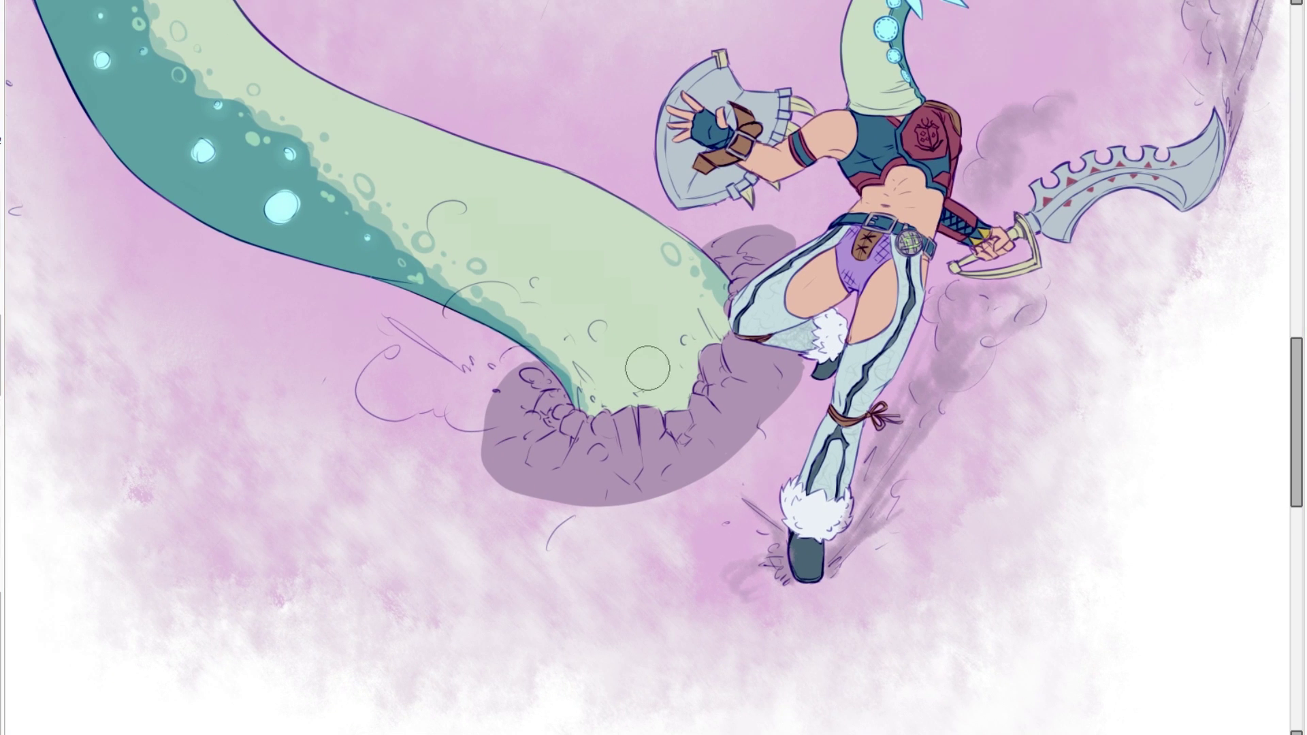
pyautogui.scroll(1, 481, 409)
pyautogui.moveTo(531, 368)
pyautogui.mouseDown()
pyautogui.moveTo(408, 402)
pyautogui.moveTo(463, 379)
pyautogui.moveTo(582, 384)
pyautogui.mouseUp()
pyautogui.scroll(-2, 666, 363)
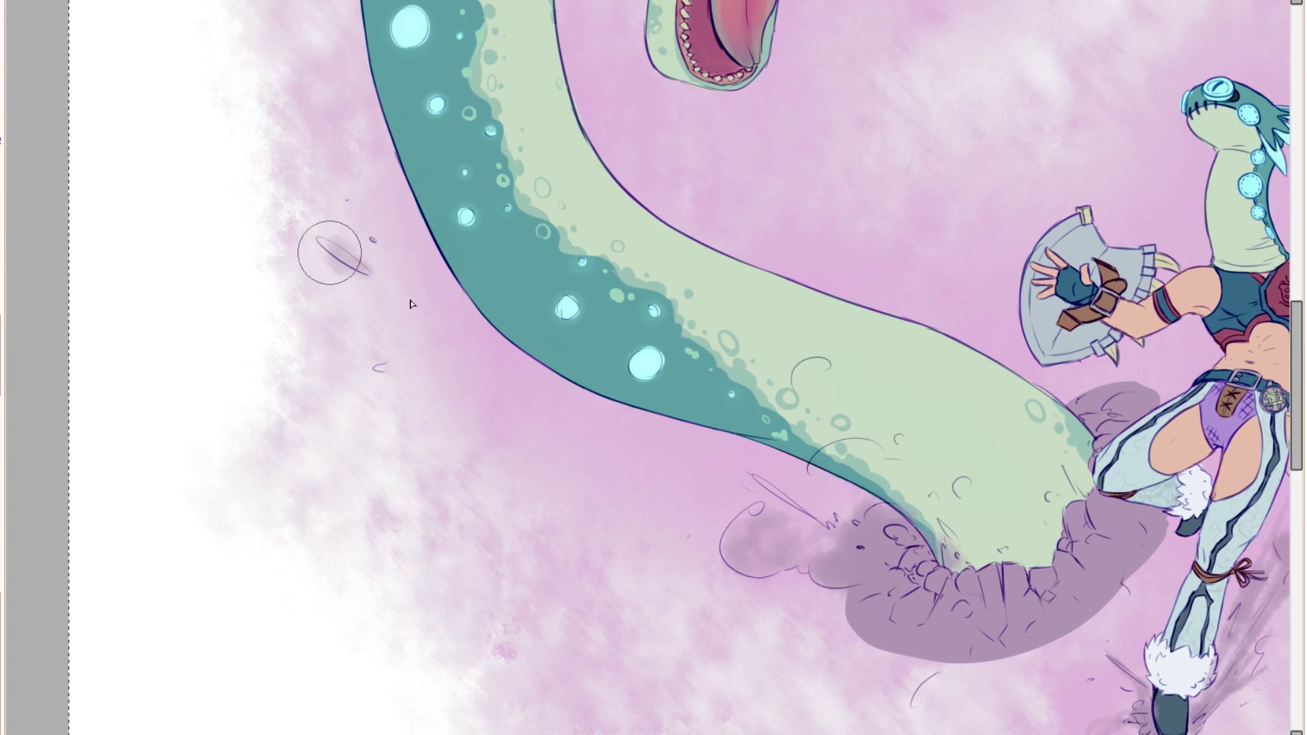
pyautogui.moveTo(871, 432); pyautogui.dragTo(701, 411)
pyautogui.scroll(1, 701, 411)
pyautogui.moveTo(505, 475); pyautogui.dragTo(616, 534)
pyautogui.moveTo(703, 439)
pyautogui.mouseDown()
pyautogui.moveTo(631, 502)
pyautogui.moveTo(665, 473)
pyautogui.moveTo(736, 486)
pyautogui.mouseUp()
pyautogui.scroll(1, 638, 495)
pyautogui.moveTo(742, 457); pyautogui.dragTo(793, 487)
pyautogui.moveTo(579, 289); pyautogui.dragTo(627, 253)
pyautogui.moveTo(688, 470); pyautogui.dragTo(776, 469)
# Add dust puffs over the serpent's lower neck and roughen the ground patch's edge near the hunter's knee.
pyautogui.moveTo(880, 600); pyautogui.dragTo(839, 548)
pyautogui.moveTo(881, 427); pyautogui.dragTo(866, 455)
pyautogui.scroll(-1, 987, 480)
pyautogui.moveTo(890, 548); pyautogui.dragTo(809, 403)
pyautogui.moveTo(643, 482)
pyautogui.mouseDown()
pyautogui.moveTo(629, 545)
pyautogui.moveTo(776, 586)
pyautogui.mouseUp()
pyautogui.moveTo(981, 519); pyautogui.dragTo(871, 545)
pyautogui.moveTo(953, 500); pyautogui.dragTo(1006, 416)
# Soften the solid ground patch below the serpent's neck into mottled dust that fades into the backdrop.
pyautogui.moveTo(838, 589)
pyautogui.mouseDown()
pyautogui.moveTo(674, 616)
pyautogui.moveTo(637, 647)
pyautogui.mouseUp()
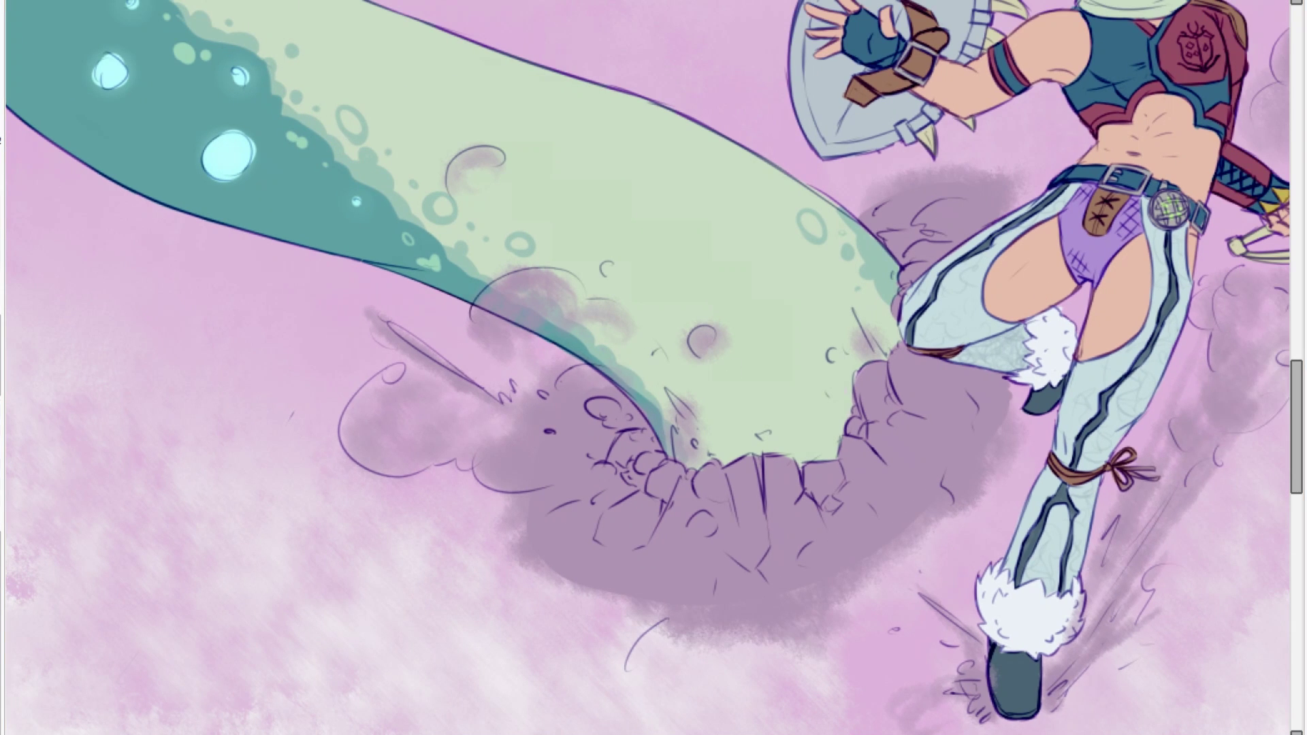
pyautogui.moveTo(521, 553); pyautogui.dragTo(616, 487)
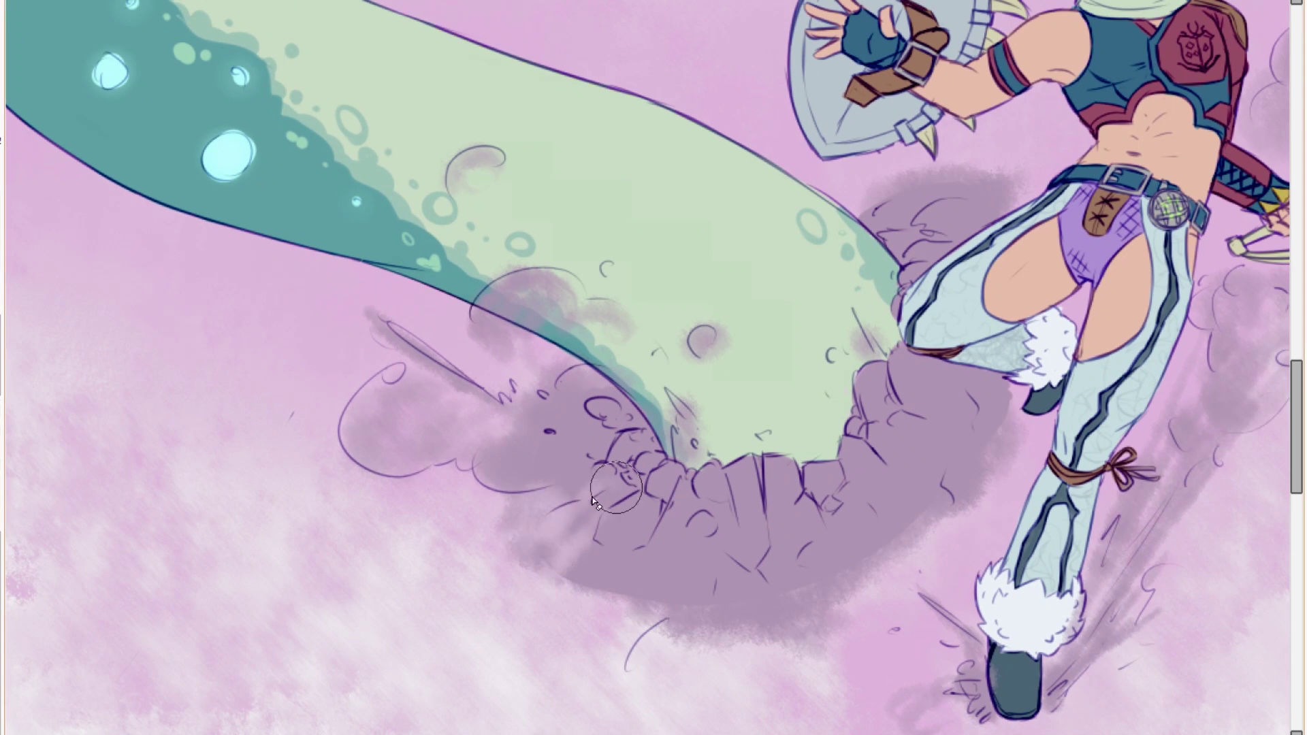
pyautogui.moveTo(604, 606)
pyautogui.mouseDown()
pyautogui.moveTo(649, 627)
pyautogui.moveTo(574, 476)
pyautogui.moveTo(812, 599)
pyautogui.mouseUp()
pyautogui.moveTo(637, 499)
pyautogui.mouseDown()
pyautogui.moveTo(604, 549)
pyautogui.moveTo(623, 661)
pyautogui.mouseUp()
pyautogui.scroll(-1, 681, 523)
pyautogui.scroll(1, 724, 470)
pyautogui.moveTo(724, 461); pyautogui.dragTo(753, 474)
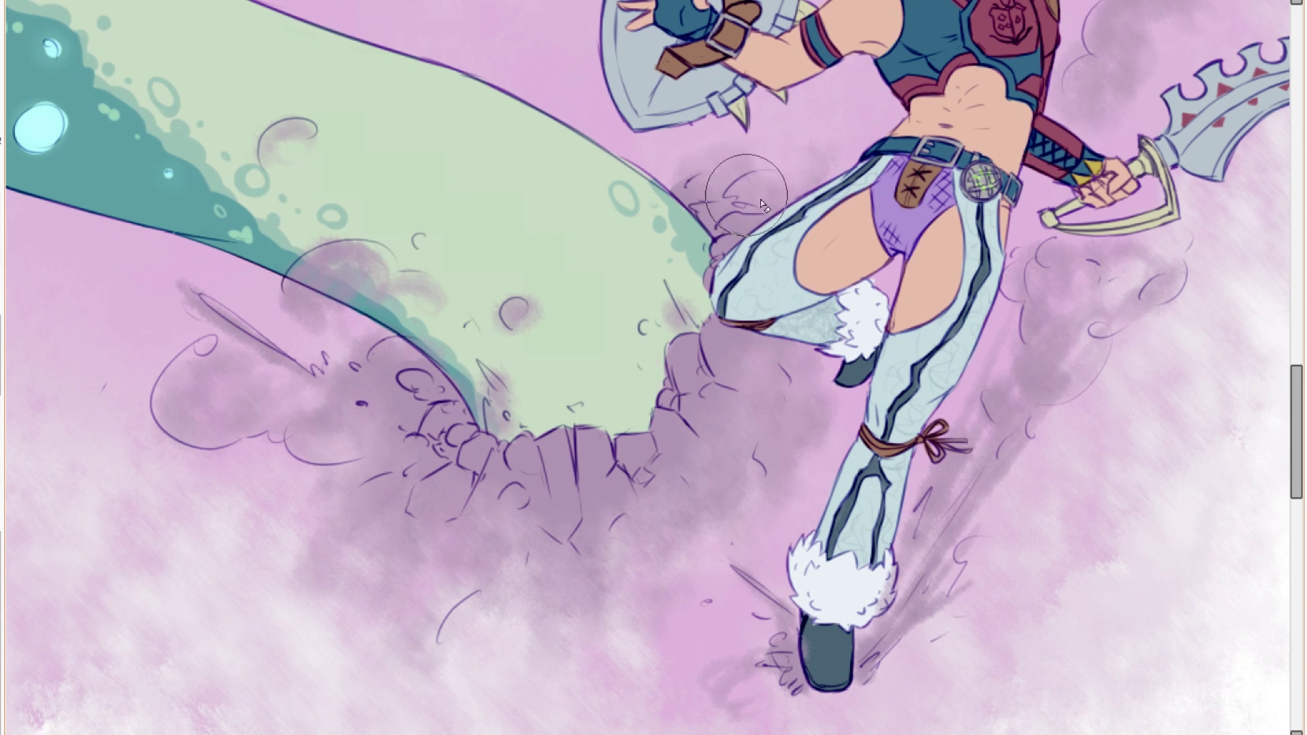
# Undo the trial cyan tint on the serpent's frill and the purplish tint on its lower neck.
pyautogui.scroll(-4, 749, 203)
pyautogui.scroll(2, 720, 404)
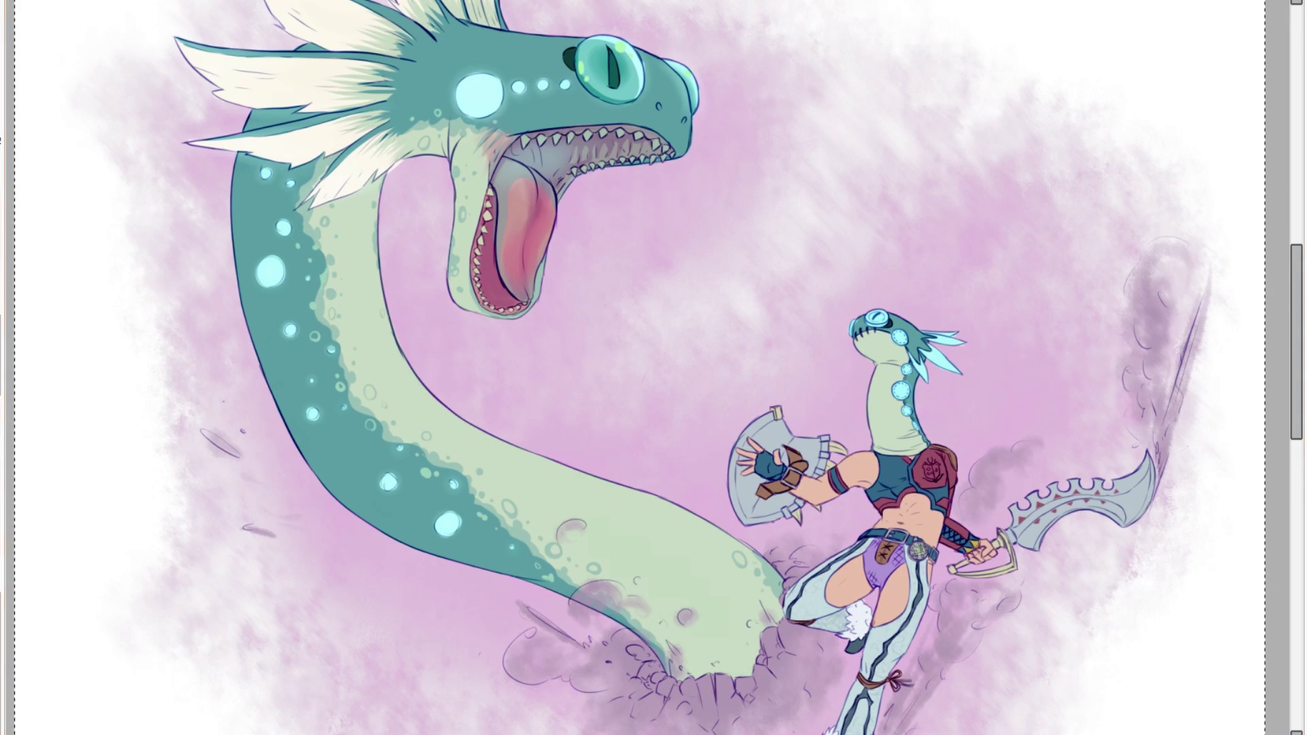
pyautogui.moveTo(658, 420); pyautogui.dragTo(649, 368)
pyautogui.scroll(-2, 708, 382)
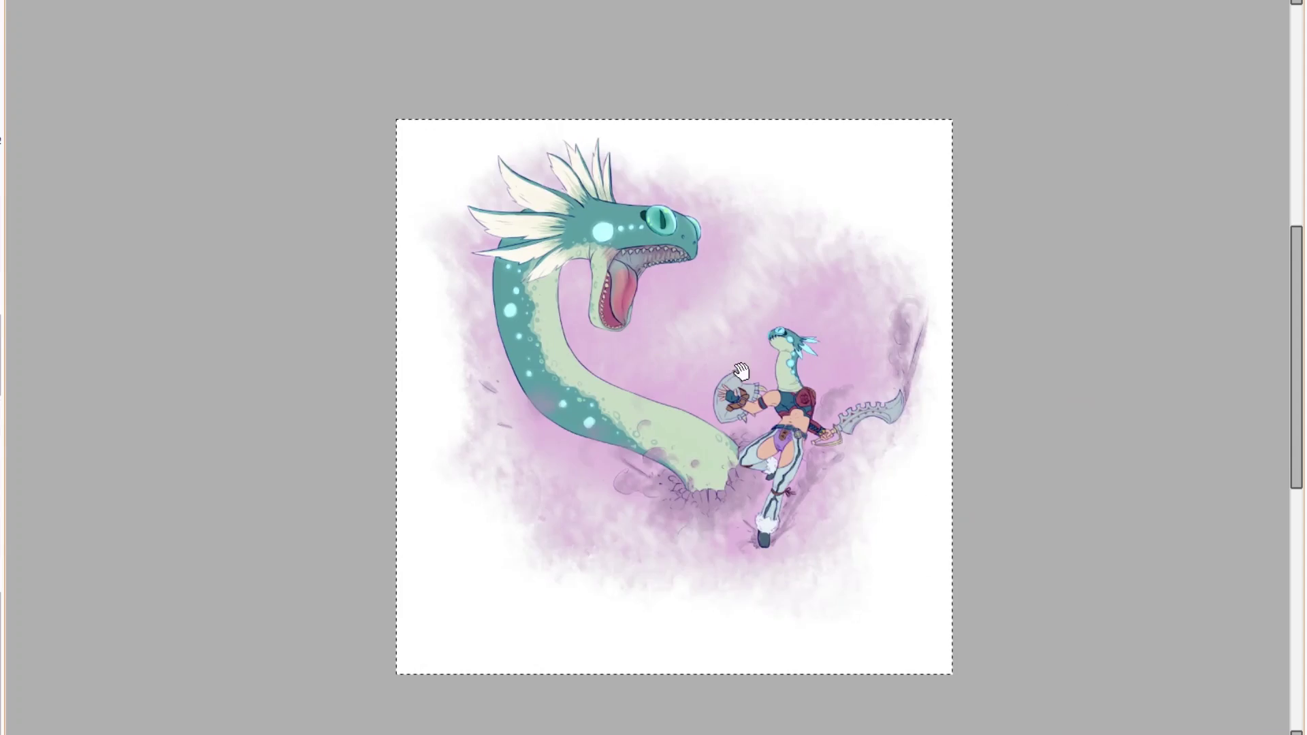
pyautogui.scroll(2, 702, 355)
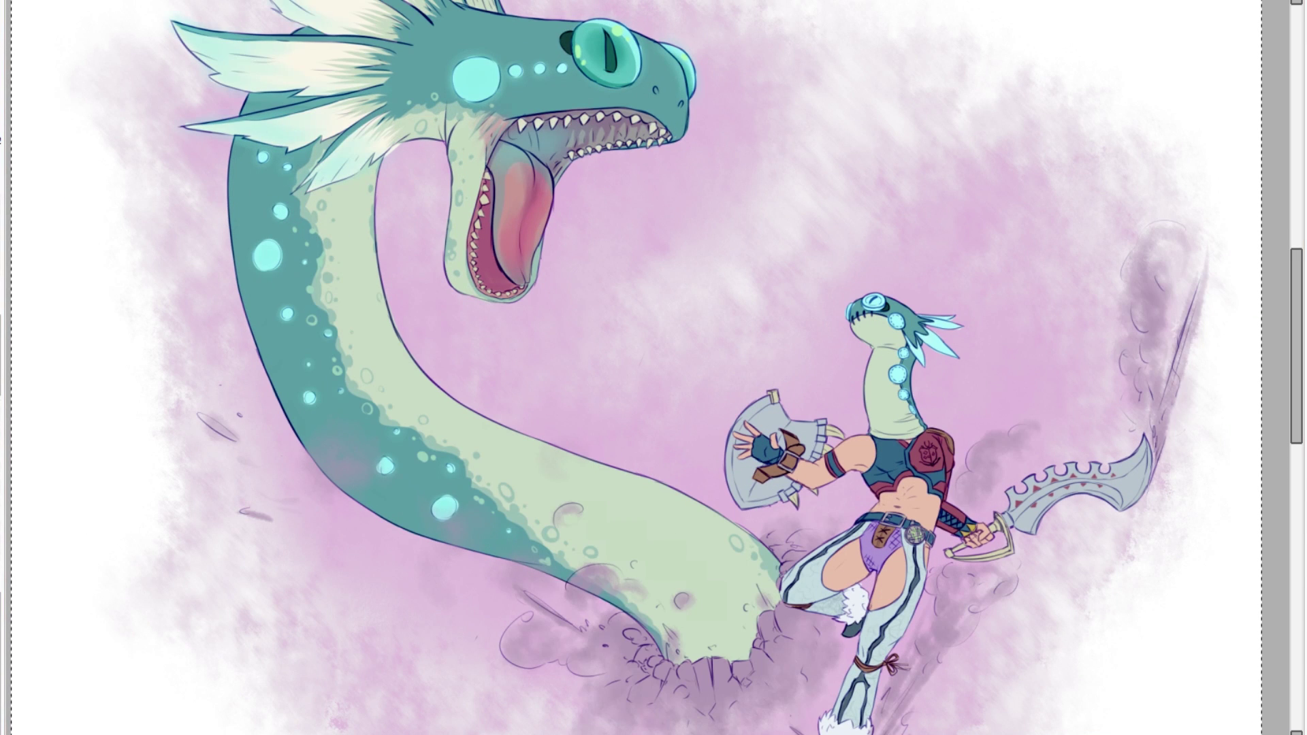
pyautogui.hotkey('ctrl', 'z')
pyautogui.hotkey('ctrl', 'z')
pyautogui.hotkey('ctrl', 'z')
pyautogui.hotkey('ctrl', 'z')
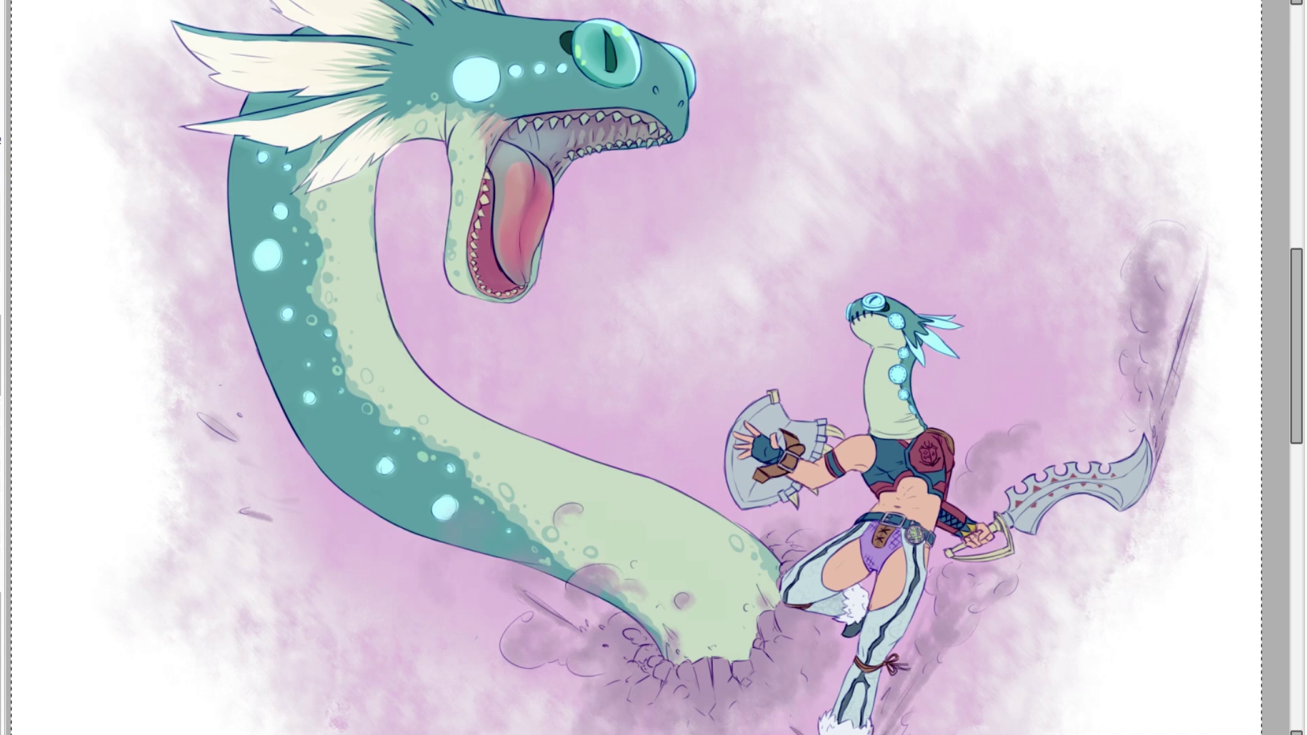
# Set the luminescence of the figures' and dust's colour copy to -100, turning it into a black silhouette.
pyautogui.moveTo(654, 368); pyautogui.dragTo(588, 456)
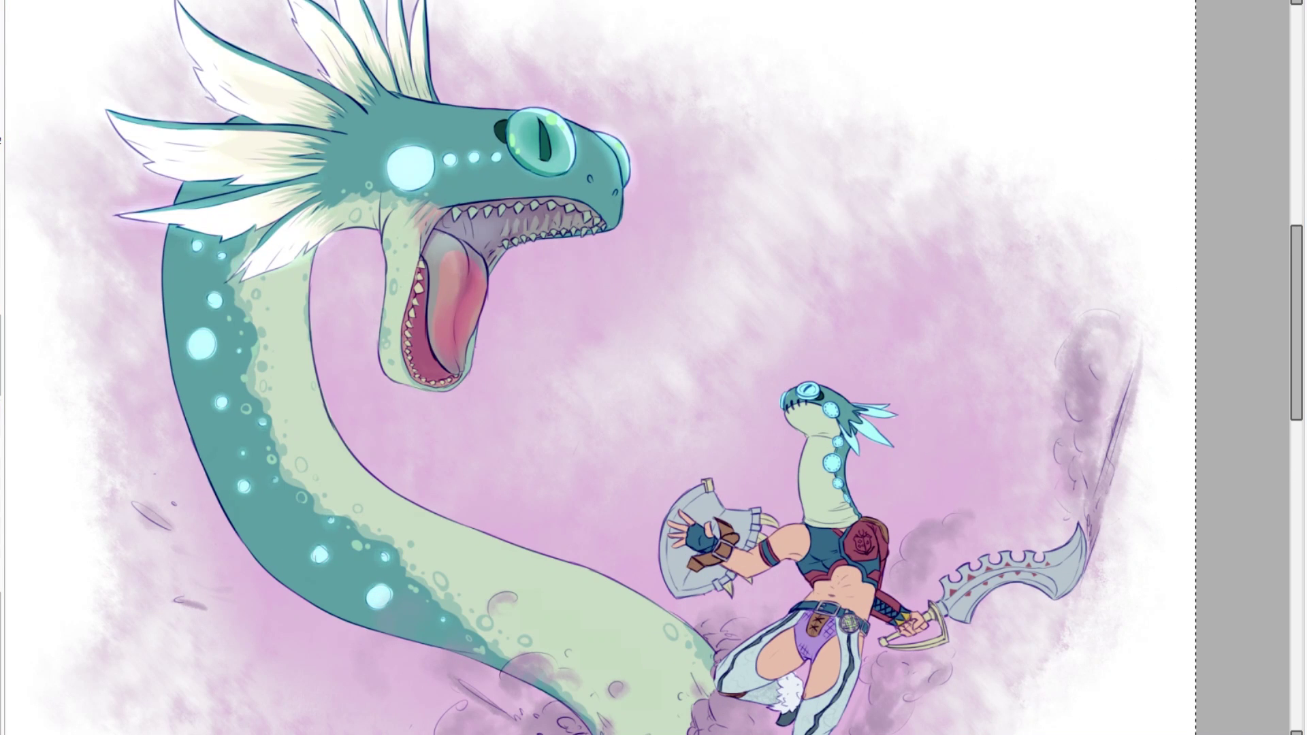
pyautogui.hscroll(2, 170, 254)
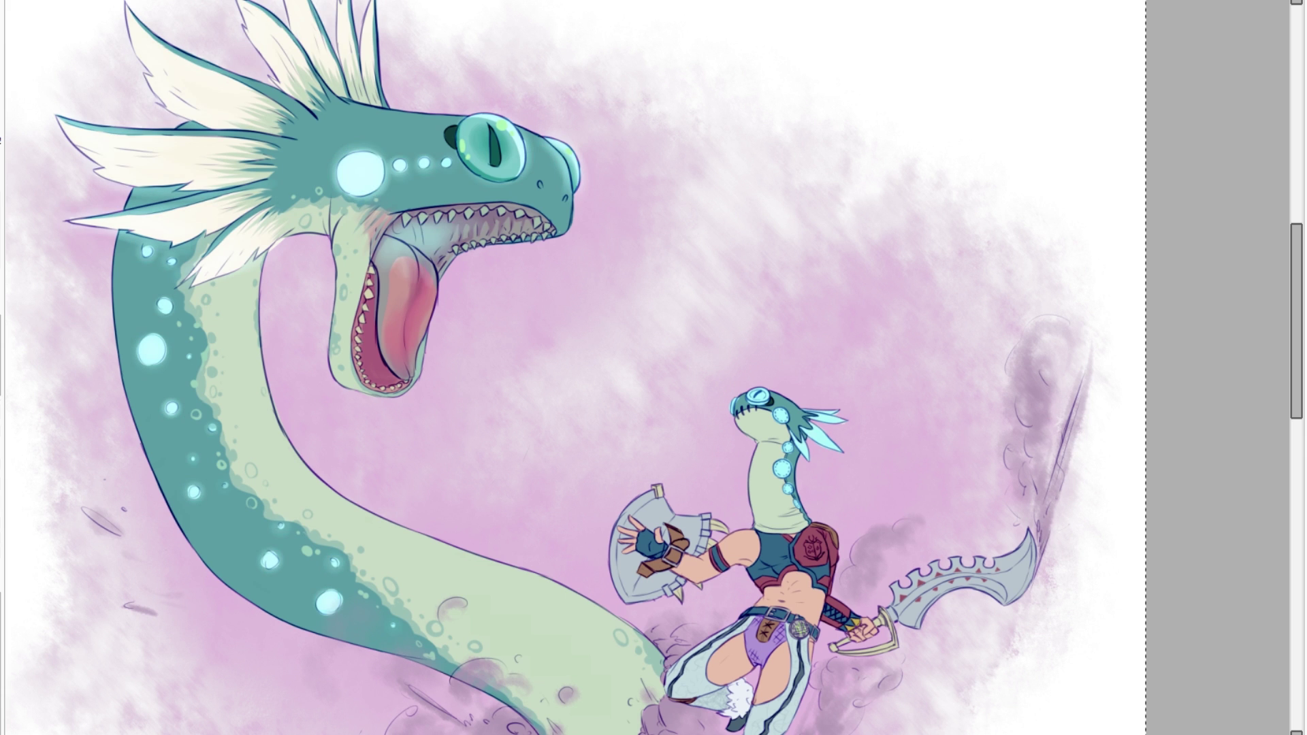
pyautogui.moveTo(183, 290); pyautogui.dragTo(326, 256)
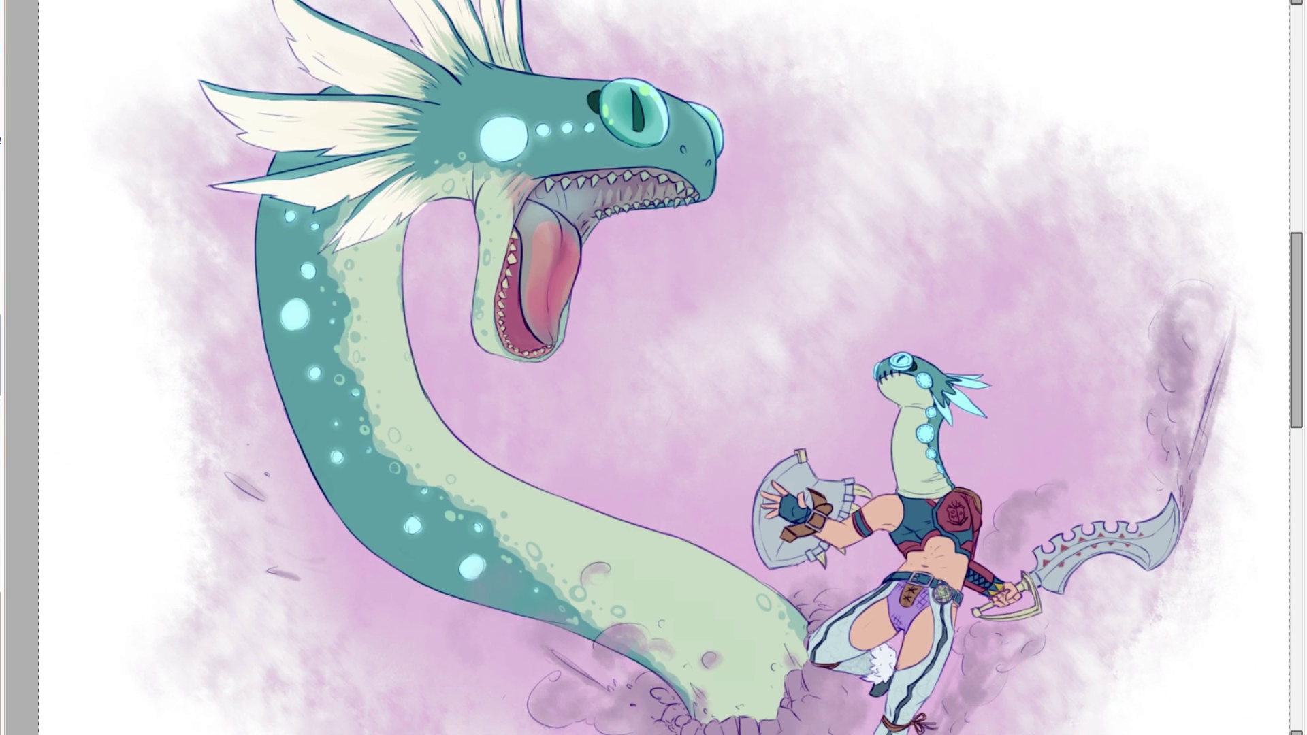
pyautogui.keyDown('ctrl'); pyautogui.click(446, 293); pyautogui.keyUp('ctrl')
pyautogui.hotkey('ctrl', 'u')
pyautogui.click(923, 373)
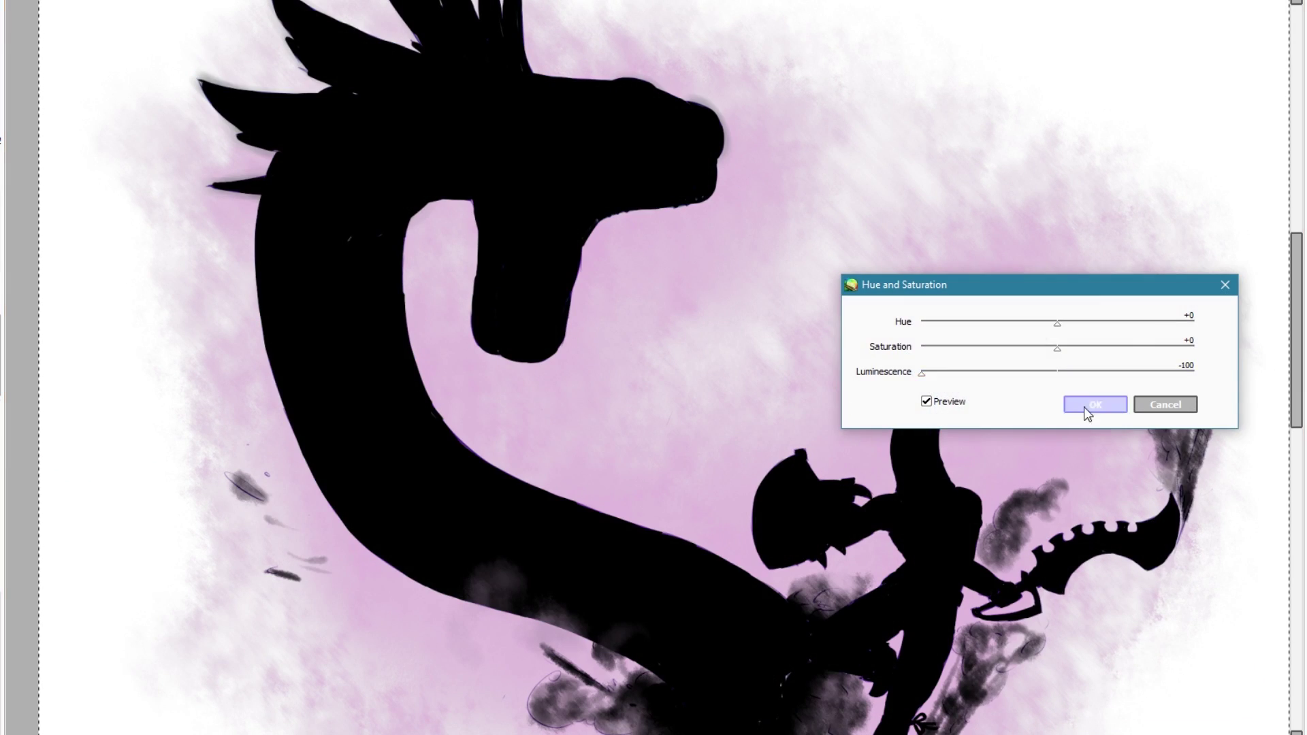
pyautogui.click(1088, 409)
# Turn the silhouette into a translucent purple shading overlay, clear it around the serpent's eye and lower its luminescence.
pyautogui.click(323, 336)
pyautogui.hotkey('ctrl', 'shift', '0')
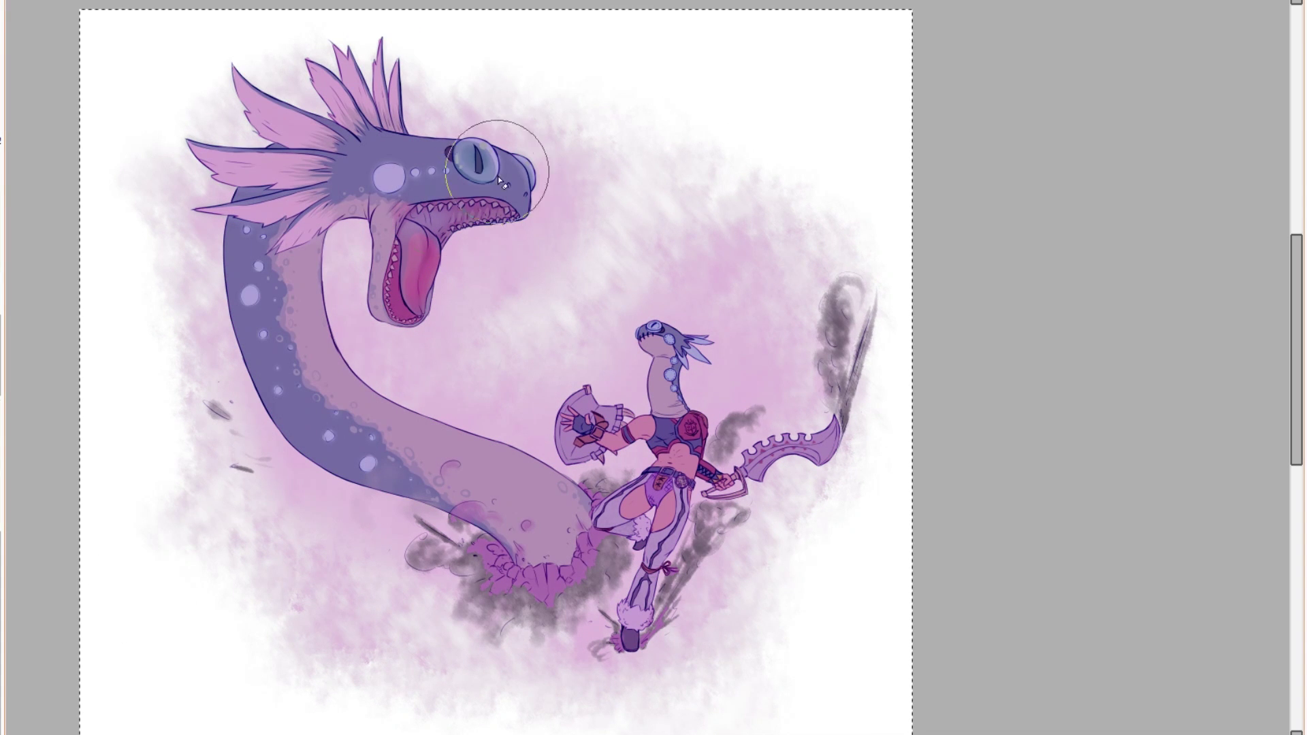
pyautogui.moveTo(496, 172); pyautogui.dragTo(506, 192)
pyautogui.hotkey('ctrl', 'u')
pyautogui.moveTo(1051, 372); pyautogui.dragTo(1004, 373)
pyautogui.click(1081, 408)
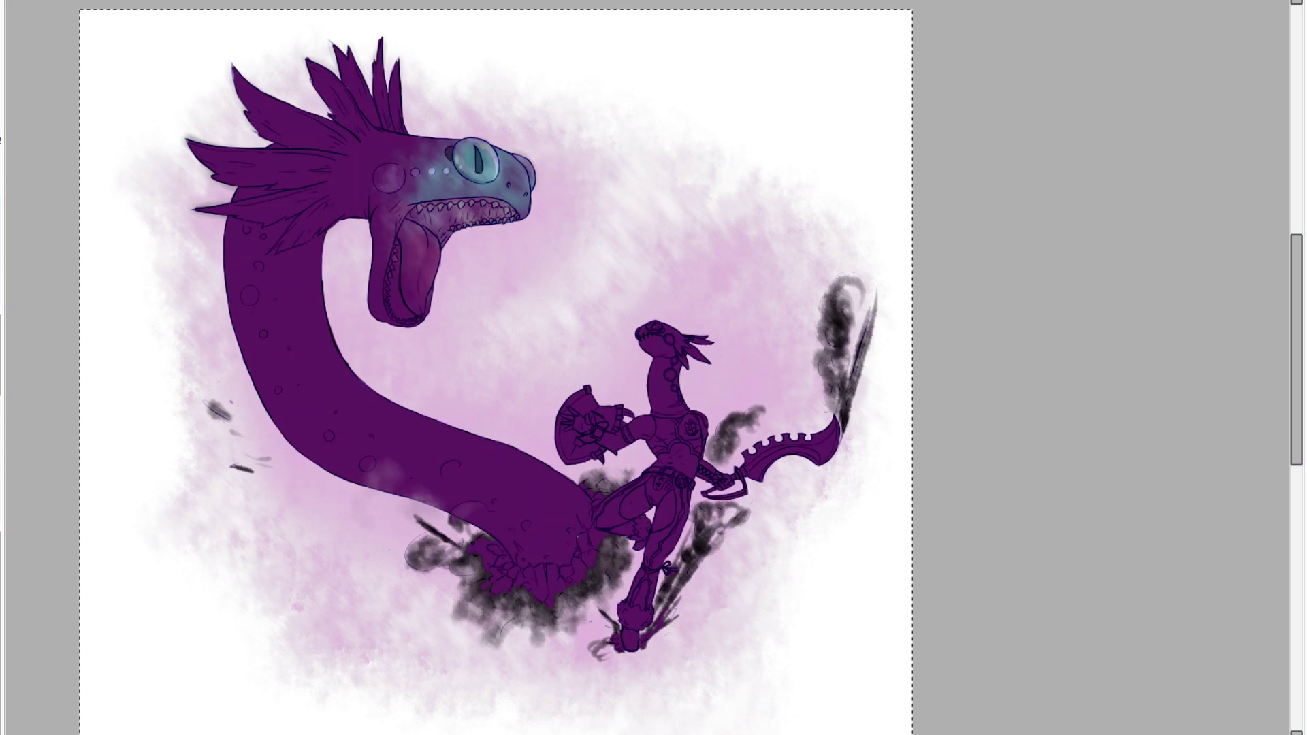
# Erase the purple overlay in soft strokes across the serpent and hunter, leaving mottled shading on the bodies.
pyautogui.moveTo(399, 116)
pyautogui.mouseDown()
pyautogui.moveTo(395, 99)
pyautogui.moveTo(259, 232)
pyautogui.moveTo(349, 174)
pyautogui.moveTo(307, 103)
pyautogui.moveTo(493, 225)
pyautogui.moveTo(627, 344)
pyautogui.moveTo(581, 486)
pyautogui.moveTo(621, 632)
pyautogui.moveTo(790, 446)
pyautogui.moveTo(773, 365)
pyautogui.moveTo(393, 458)
pyautogui.moveTo(525, 461)
pyautogui.moveTo(304, 369)
pyautogui.moveTo(525, 477)
pyautogui.moveTo(360, 403)
pyautogui.mouseUp()
pyautogui.scroll(1, 163, 392)
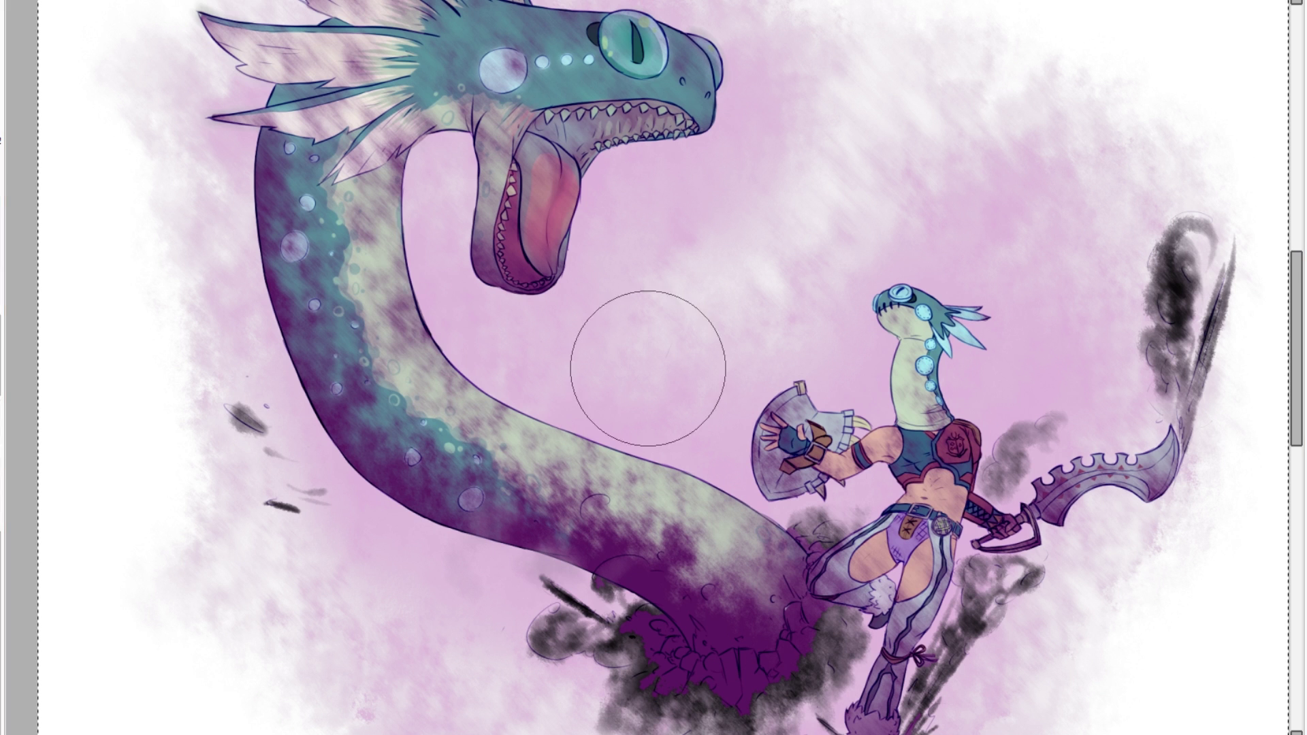
pyautogui.moveTo(466, 361)
pyautogui.mouseDown()
pyautogui.moveTo(369, 263)
pyautogui.moveTo(443, 107)
pyautogui.moveTo(331, 122)
pyautogui.moveTo(348, 287)
pyautogui.moveTo(602, 542)
pyautogui.mouseUp()
pyautogui.scroll(-1, 410, 371)
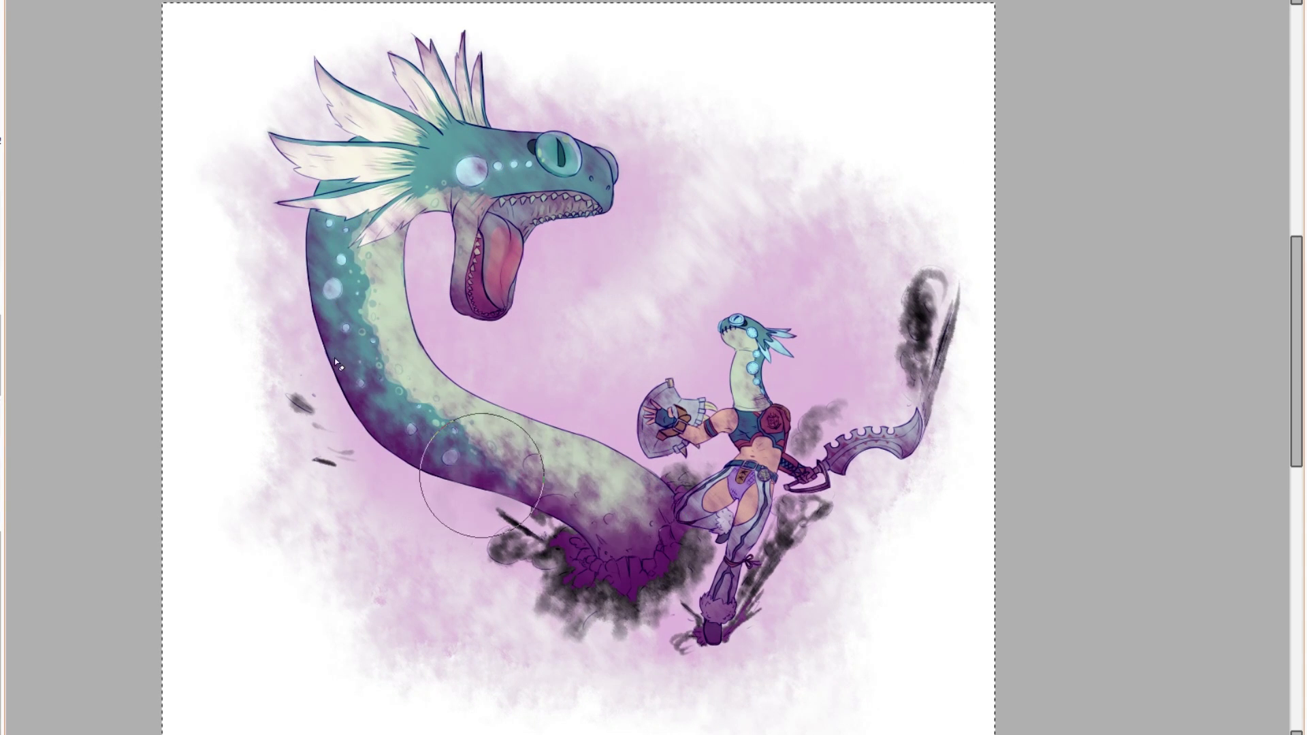
pyautogui.scroll(1, 593, 170)
pyautogui.moveTo(598, 361); pyautogui.dragTo(570, 324)
pyautogui.scroll(-1, 571, 313)
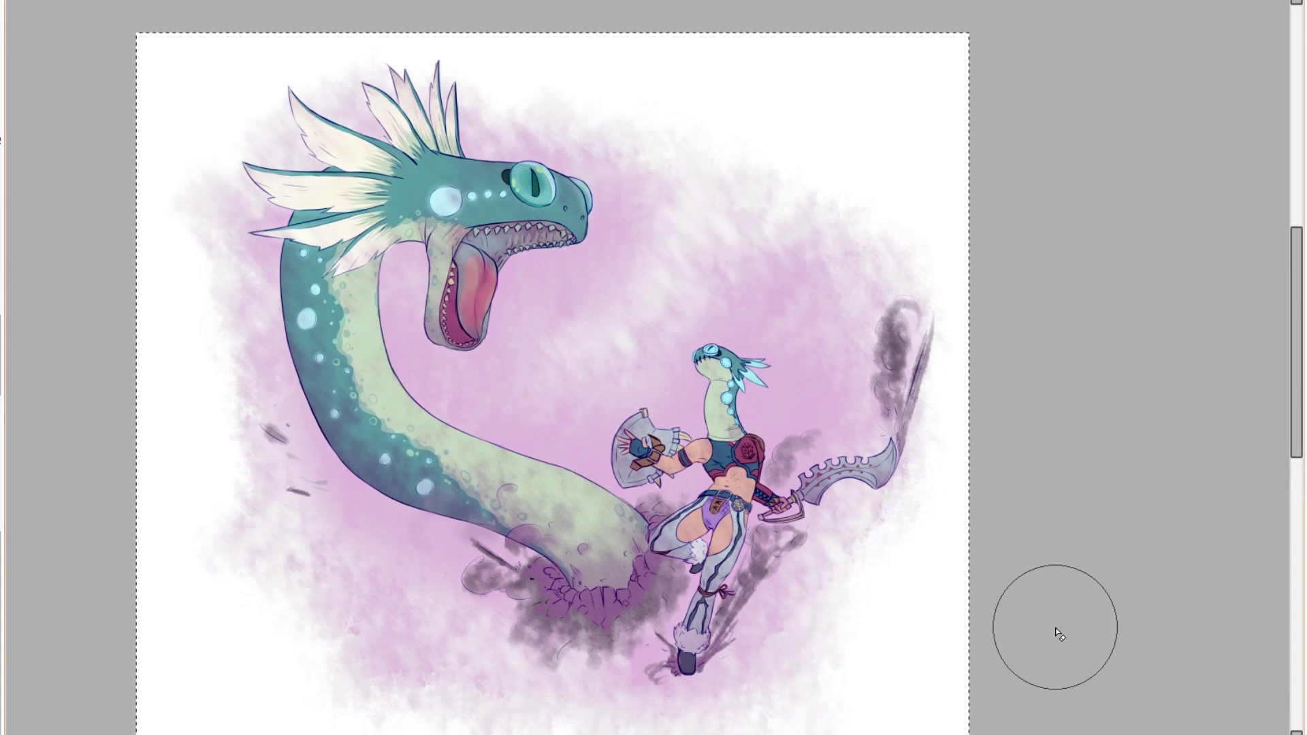
# Lighten the remaining dark shading on the dust clouds, the sword and the base of the serpent's neck.
pyautogui.scroll(2, 462, 308)
pyautogui.scroll(-4, 462, 308)
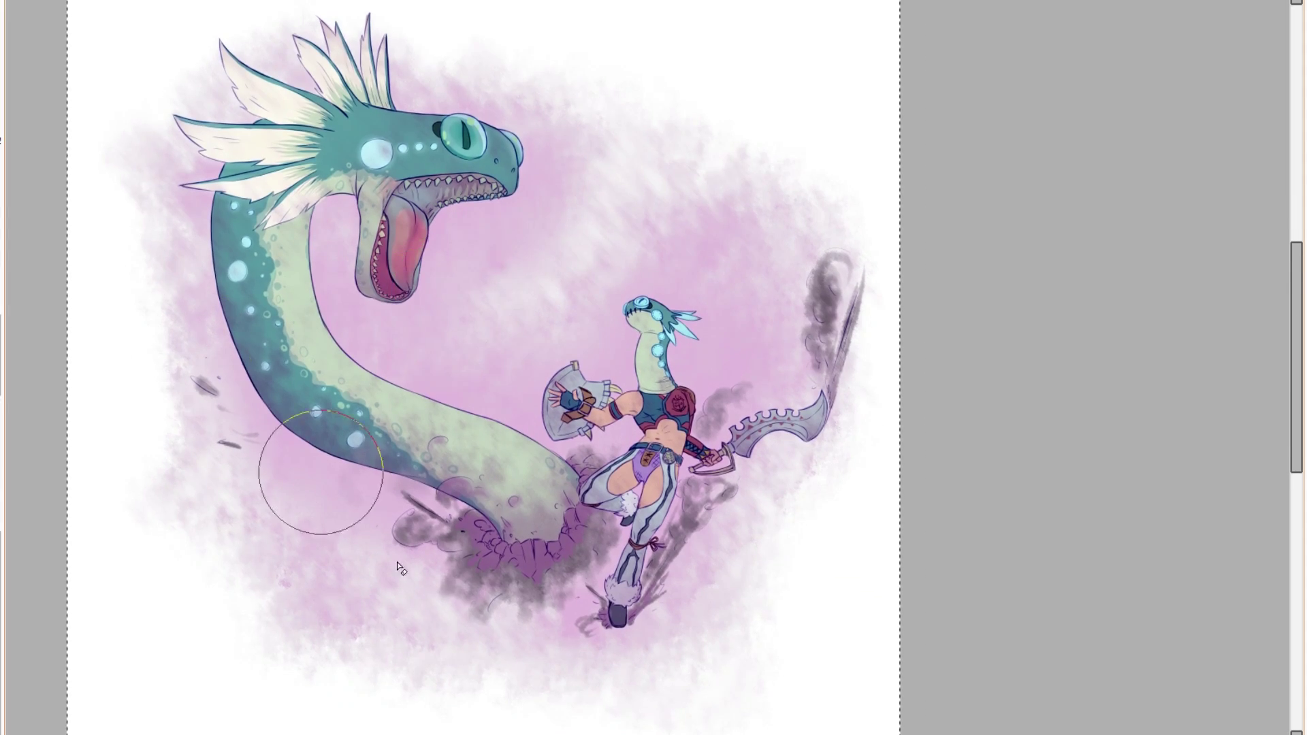
pyautogui.scroll(2, 647, 368)
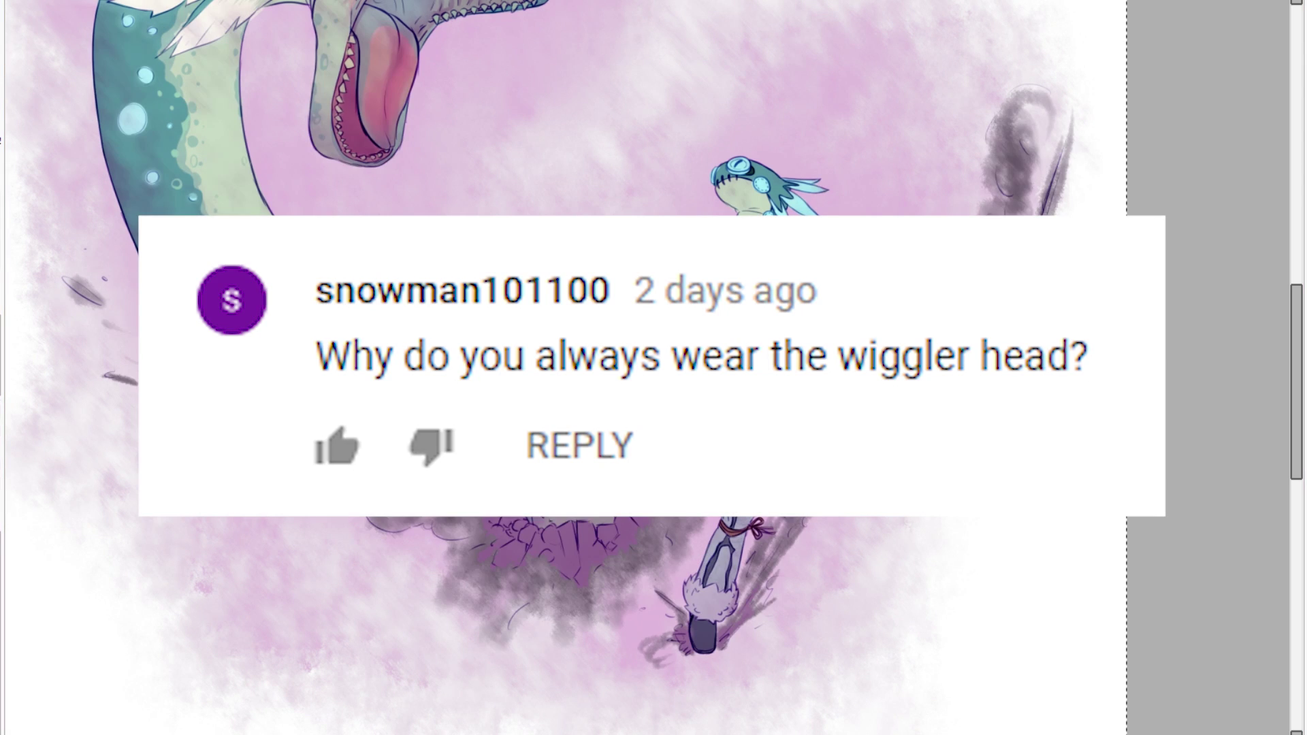
pyautogui.moveTo(433, 546)
pyautogui.mouseDown()
pyautogui.moveTo(476, 545)
pyautogui.moveTo(599, 585)
pyautogui.moveTo(783, 545)
pyautogui.moveTo(866, 355)
pyautogui.moveTo(1038, 228)
pyautogui.mouseUp()
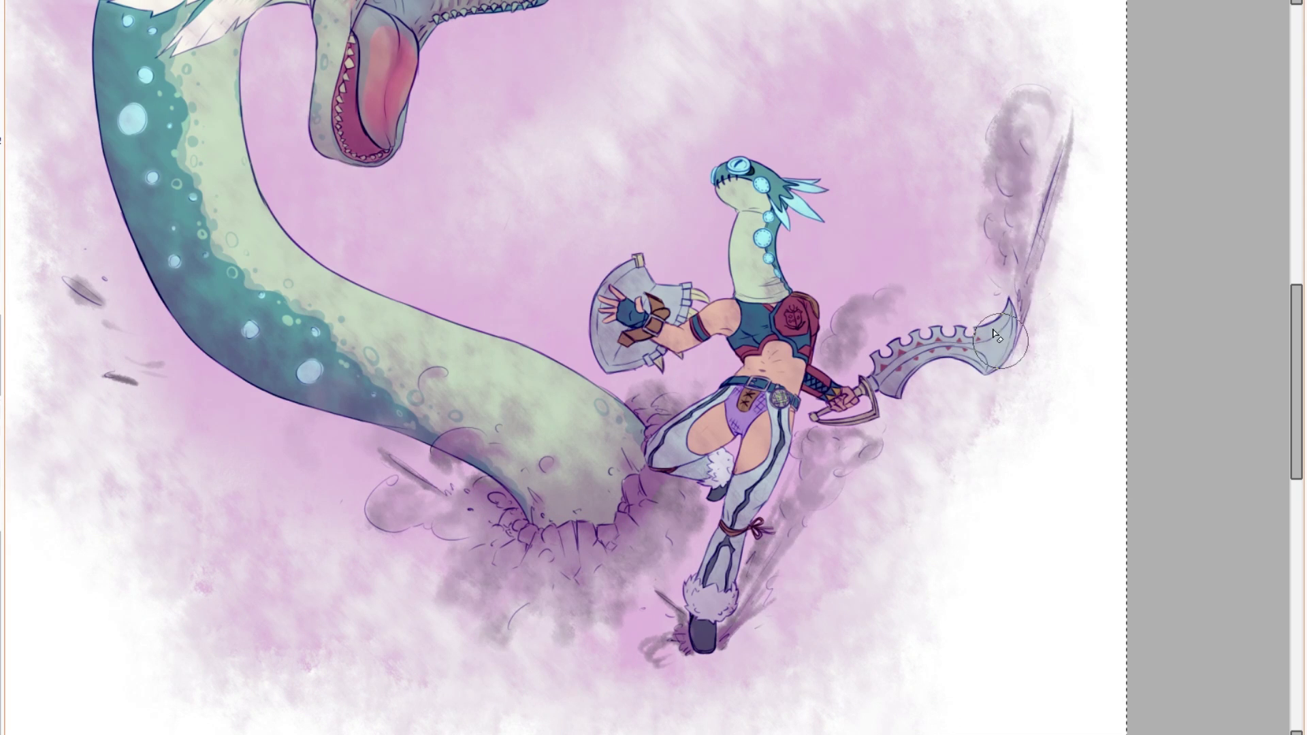
pyautogui.moveTo(233, 388); pyautogui.dragTo(478, 482)
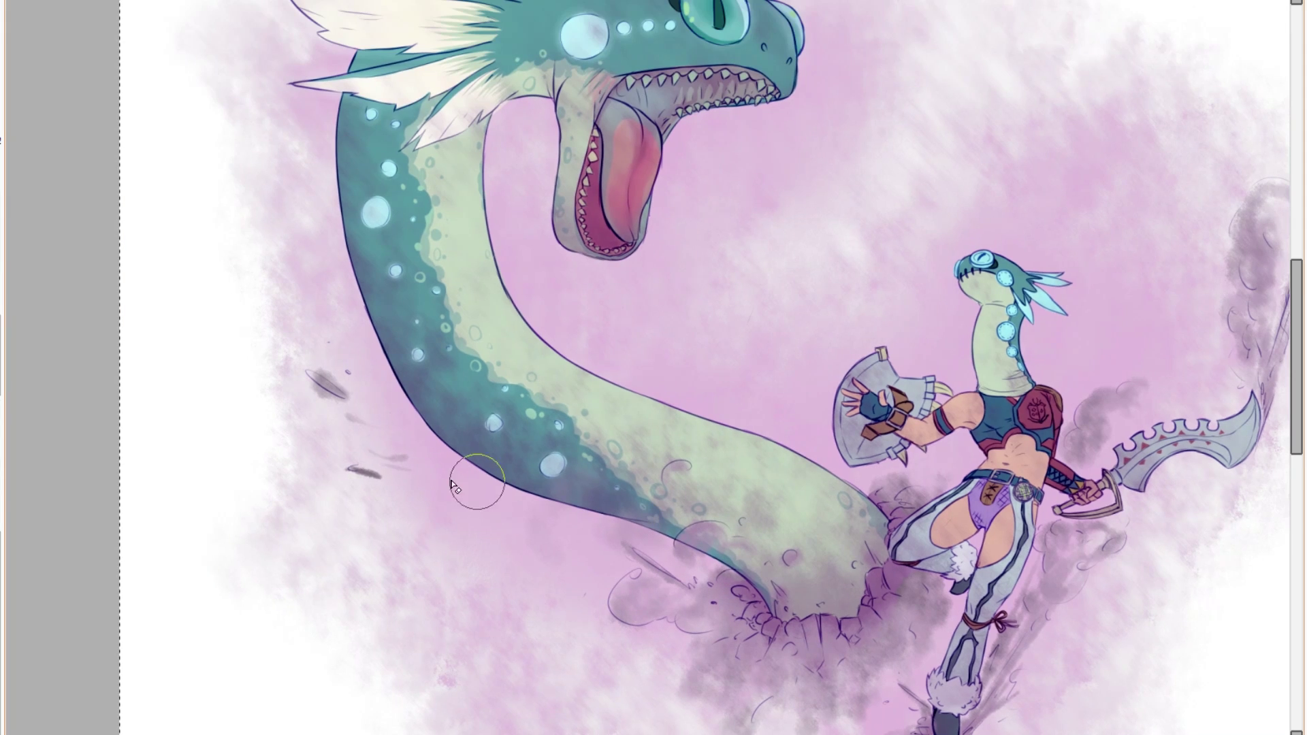
pyautogui.moveTo(804, 592); pyautogui.dragTo(719, 550)
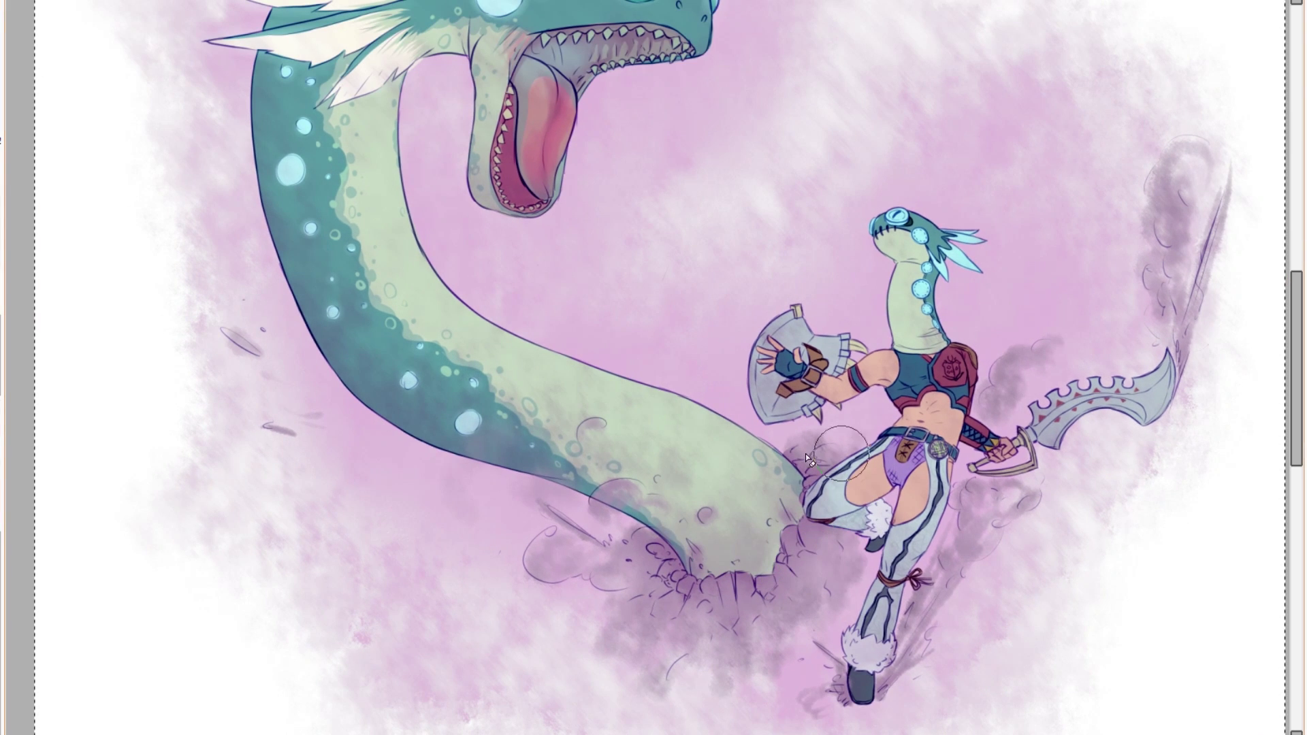
pyautogui.press('Down')
pyautogui.press('Down')
pyautogui.press('Down')
pyautogui.press('Down')
pyautogui.press('Down')
pyautogui.press('Down')
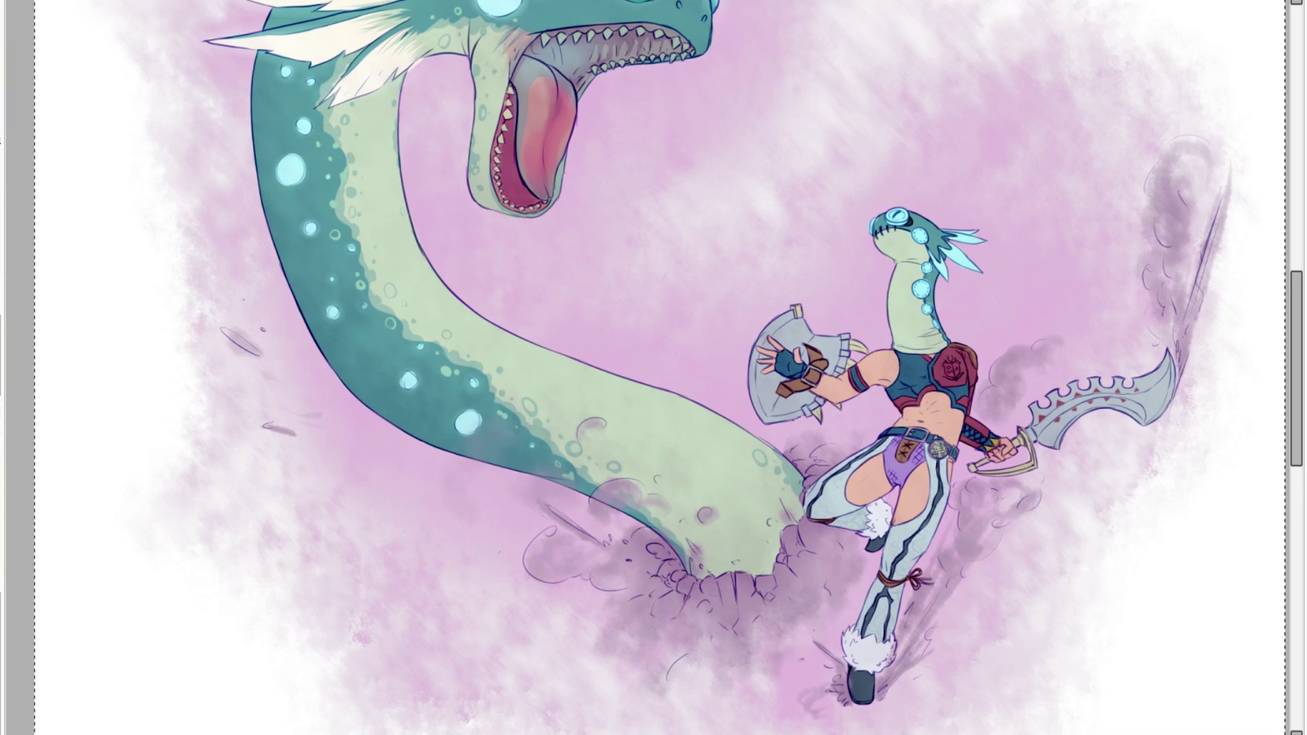
# Paint a dark purple shadow under the serpent's lowest frill feather and draw the shadow's edge down the neck.
pyautogui.scroll(1, 302, 251)
pyautogui.moveTo(302, 251); pyautogui.dragTo(269, 526)
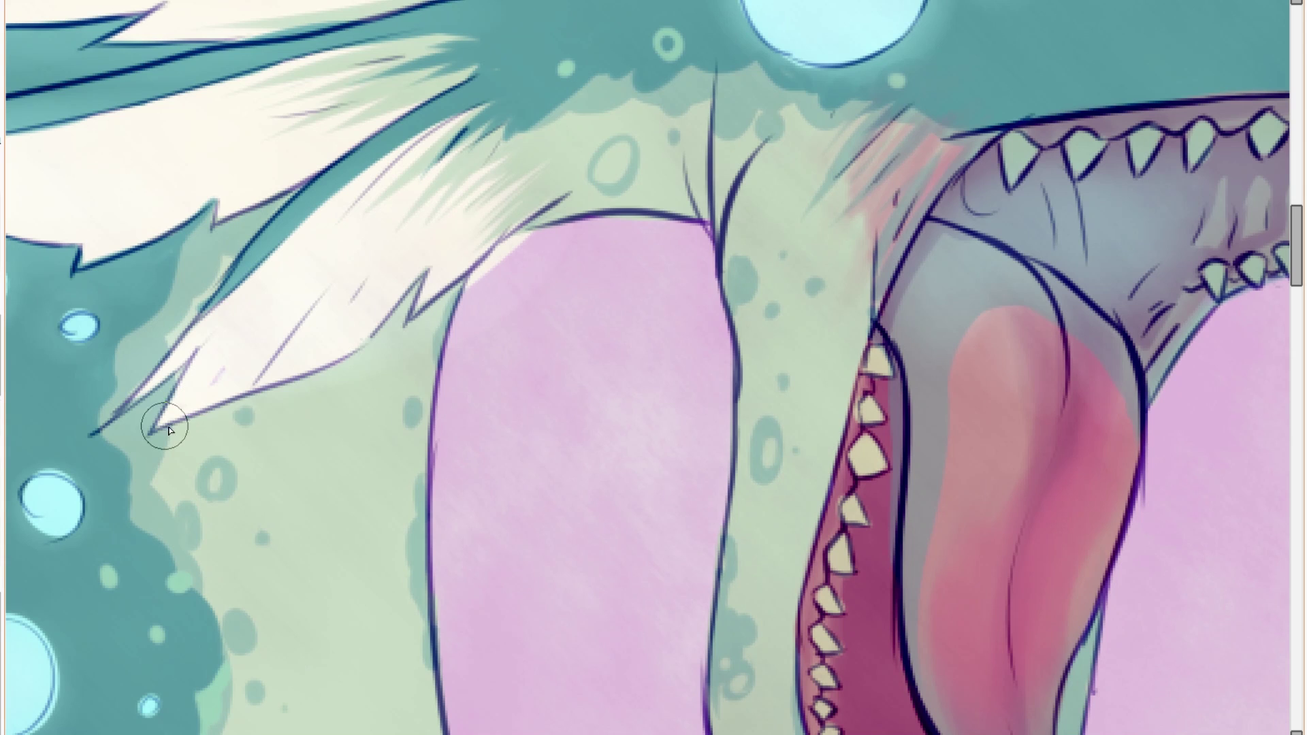
pyautogui.moveTo(164, 427); pyautogui.dragTo(293, 390)
pyautogui.scroll(-2, 435, 316)
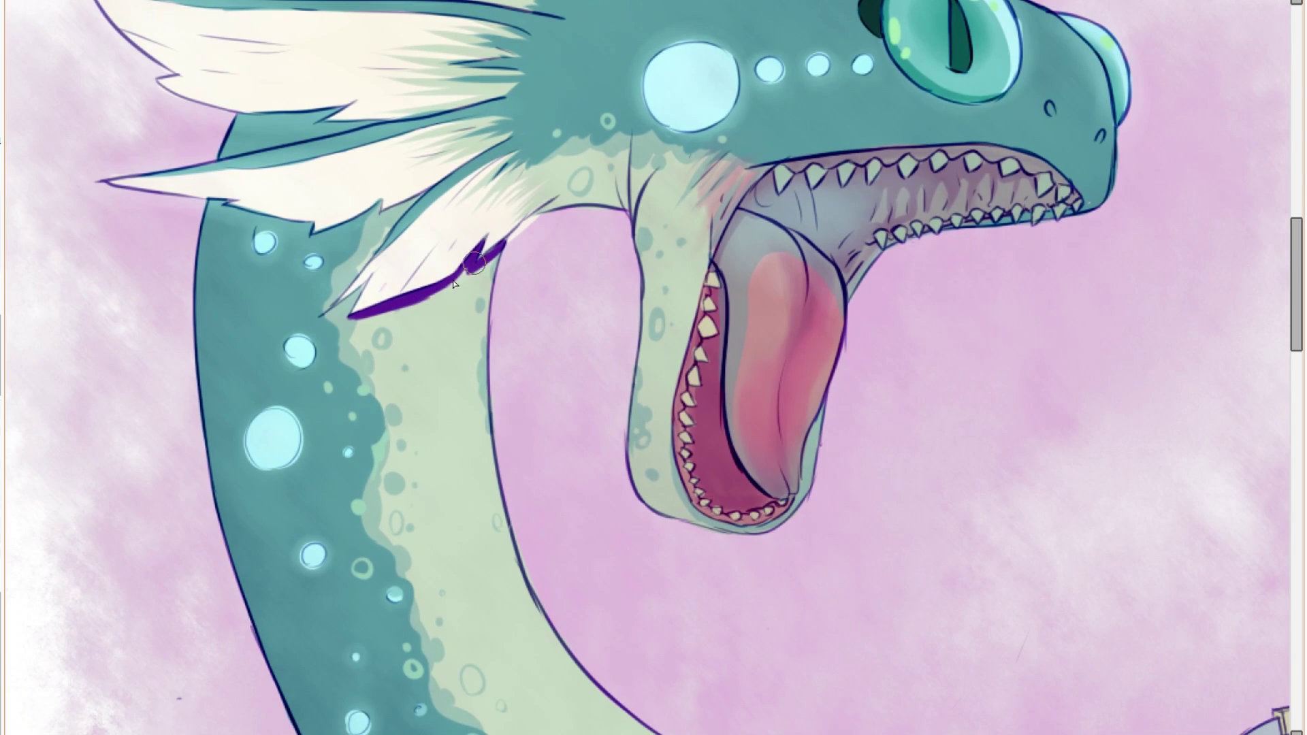
pyautogui.moveTo(484, 255); pyautogui.dragTo(335, 422)
pyautogui.moveTo(357, 371)
pyautogui.mouseDown()
pyautogui.moveTo(305, 524)
pyautogui.moveTo(346, 592)
pyautogui.mouseUp()
pyautogui.hotkey('ctrl', 'z')
pyautogui.moveTo(352, 567); pyautogui.dragTo(302, 322)
pyautogui.hotkey('ctrl', 'z')
pyautogui.moveTo(470, 592); pyautogui.dragTo(309, 358)
pyautogui.hotkey('ctrl', 'z')
pyautogui.moveTo(190, 251)
pyautogui.mouseDown()
pyautogui.moveTo(615, 516)
pyautogui.moveTo(612, 527)
pyautogui.mouseUp()
pyautogui.moveTo(538, 461); pyautogui.dragTo(402, 362)
# Extend the dark purple shadow line to the neck's base and block in the shadows on the broken rocks there.
pyautogui.scroll(1, 534, 430)
pyautogui.moveTo(436, 411)
pyautogui.mouseDown()
pyautogui.moveTo(741, 544)
pyautogui.moveTo(578, 378)
pyautogui.mouseUp()
pyautogui.scroll(1, 740, 545)
pyautogui.moveTo(575, 375)
pyautogui.mouseDown()
pyautogui.moveTo(732, 582)
pyautogui.moveTo(735, 664)
pyautogui.mouseUp()
pyautogui.moveTo(736, 644); pyautogui.dragTo(738, 455)
pyautogui.moveTo(666, 528)
pyautogui.mouseDown()
pyautogui.moveTo(613, 525)
pyautogui.moveTo(613, 613)
pyautogui.moveTo(511, 644)
pyautogui.mouseUp()
pyautogui.moveTo(603, 531); pyautogui.dragTo(622, 439)
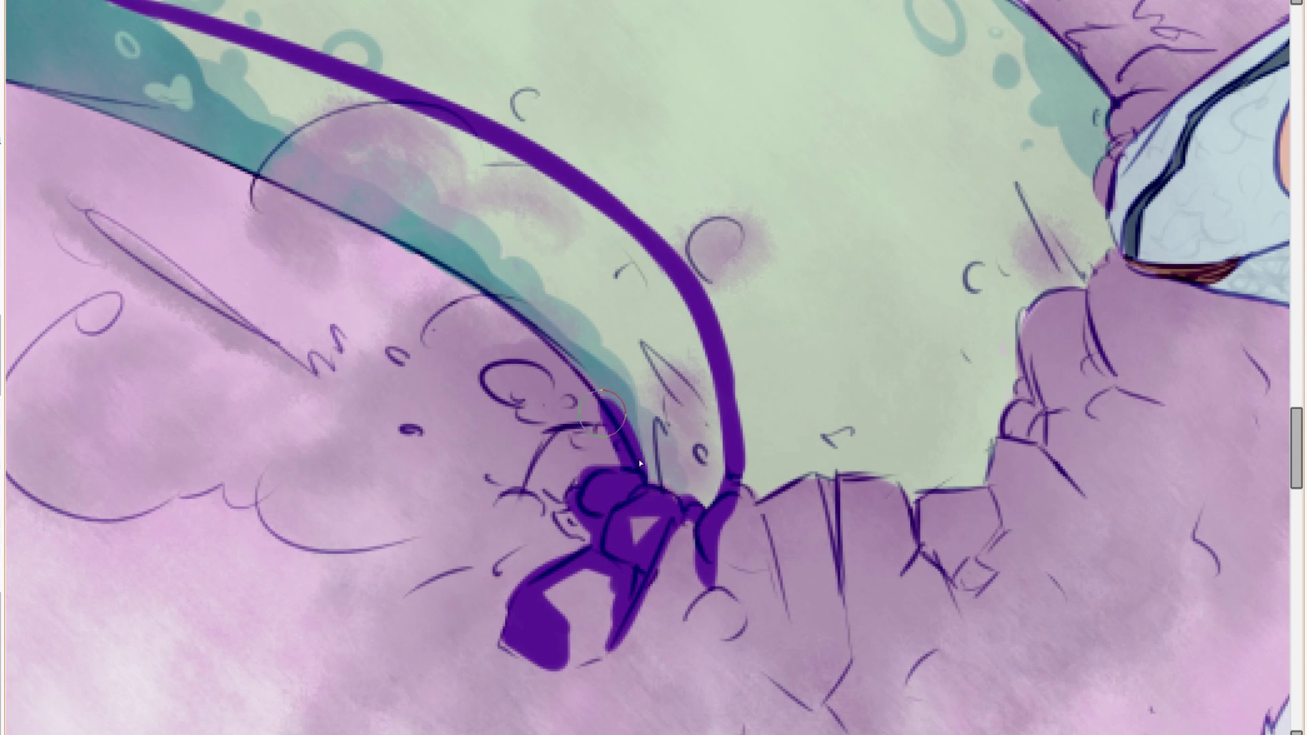
pyautogui.scroll(-3, 543, 540)
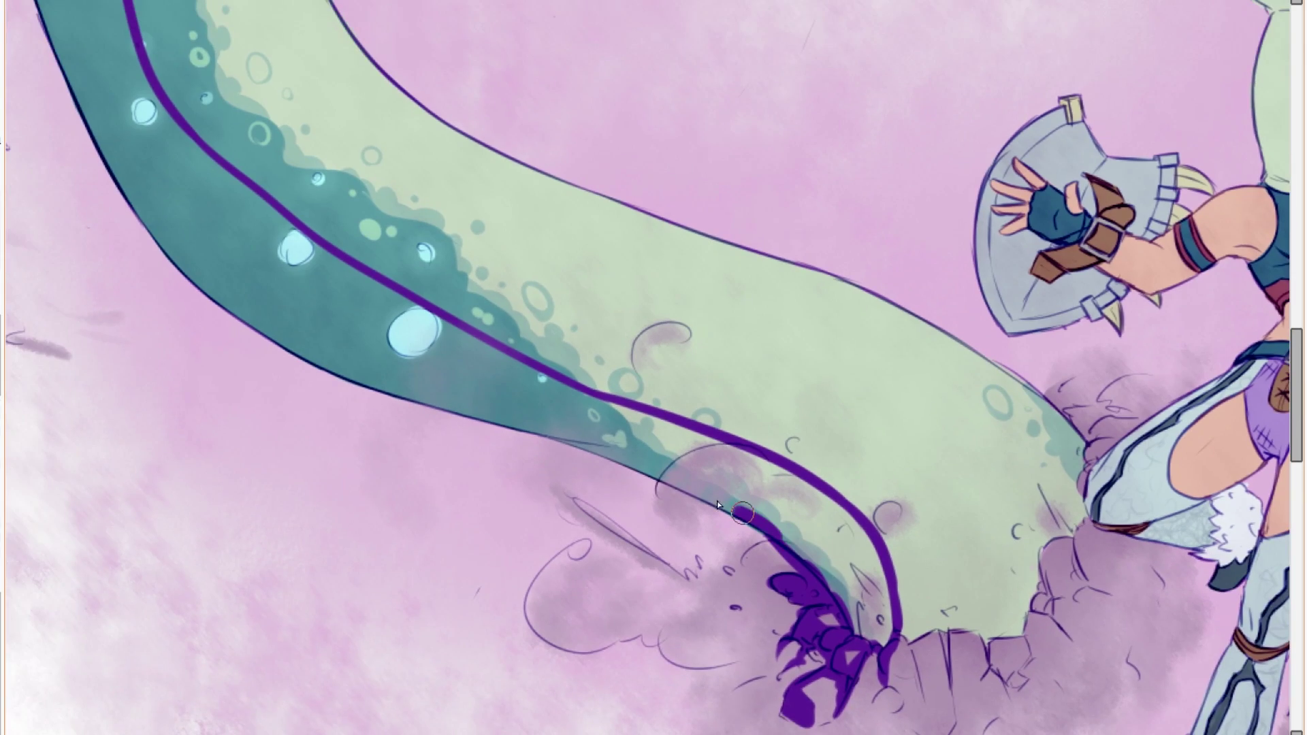
# Trace the outer contour of the serpent's neck in dark purple from the rocks up towards the frill.
pyautogui.moveTo(717, 501); pyautogui.dragTo(450, 390)
pyautogui.hotkey('ctrl', 'z')
pyautogui.scroll(1, 762, 537)
pyautogui.moveTo(786, 544)
pyautogui.mouseDown()
pyautogui.moveTo(348, 369)
pyautogui.moveTo(693, 507)
pyautogui.mouseUp()
pyautogui.moveTo(693, 511)
pyautogui.mouseDown()
pyautogui.moveTo(540, 474)
pyautogui.moveTo(354, 293)
pyautogui.mouseUp()
pyautogui.moveTo(399, 325); pyautogui.dragTo(475, 495)
pyautogui.hotkey('ctrl', 'z')
pyautogui.moveTo(514, 592); pyautogui.dragTo(322, 339)
pyautogui.moveTo(323, 337); pyautogui.dragTo(403, 520)
pyautogui.moveTo(400, 516)
pyautogui.mouseDown()
pyautogui.moveTo(313, 270)
pyautogui.moveTo(395, 551)
pyautogui.mouseUp()
pyautogui.moveTo(390, 545)
pyautogui.mouseDown()
pyautogui.moveTo(351, 367)
pyautogui.moveTo(348, 88)
pyautogui.mouseUp()
# Close the shadow outline along the undersides of the lower frill feathers and fill the neck shadow with dark purple.
pyautogui.moveTo(348, 88)
pyautogui.mouseDown()
pyautogui.moveTo(330, 312)
pyautogui.moveTo(324, 251)
pyautogui.mouseUp()
pyautogui.scroll(1, 331, 312)
pyautogui.moveTo(324, 258)
pyautogui.mouseDown()
pyautogui.moveTo(362, 259)
pyautogui.moveTo(517, 313)
pyautogui.moveTo(664, 271)
pyautogui.moveTo(538, 480)
pyautogui.mouseUp()
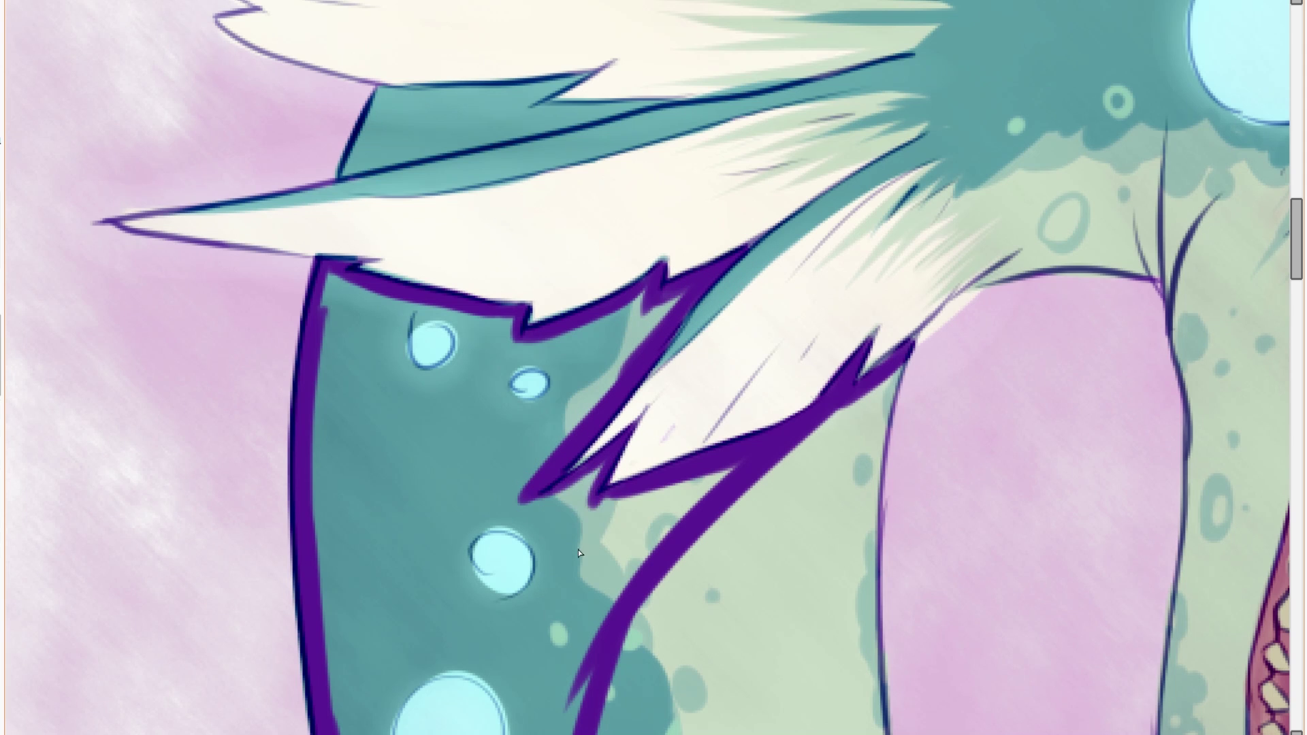
pyautogui.click(578, 550)
pyautogui.moveTo(630, 455); pyautogui.dragTo(674, 285)
pyautogui.scroll(-4, 630, 335)
# Outline and fill the exposed neck gaps between the serpent's frill feathers with dark purple shadow.
pyautogui.moveTo(619, 447); pyautogui.dragTo(636, 361)
pyautogui.scroll(2, 674, 231)
pyautogui.scroll(2, 341, 347)
pyautogui.moveTo(470, 405); pyautogui.dragTo(866, 578)
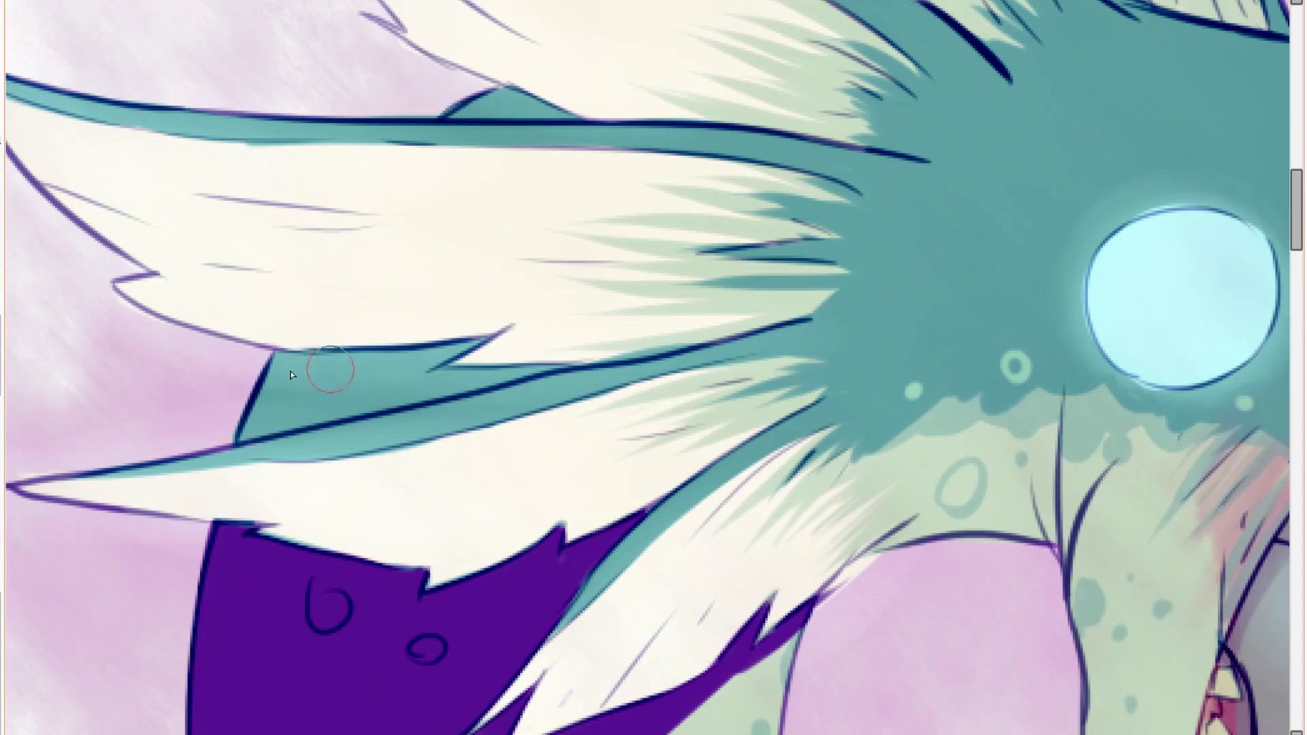
pyautogui.moveTo(278, 359); pyautogui.dragTo(431, 360)
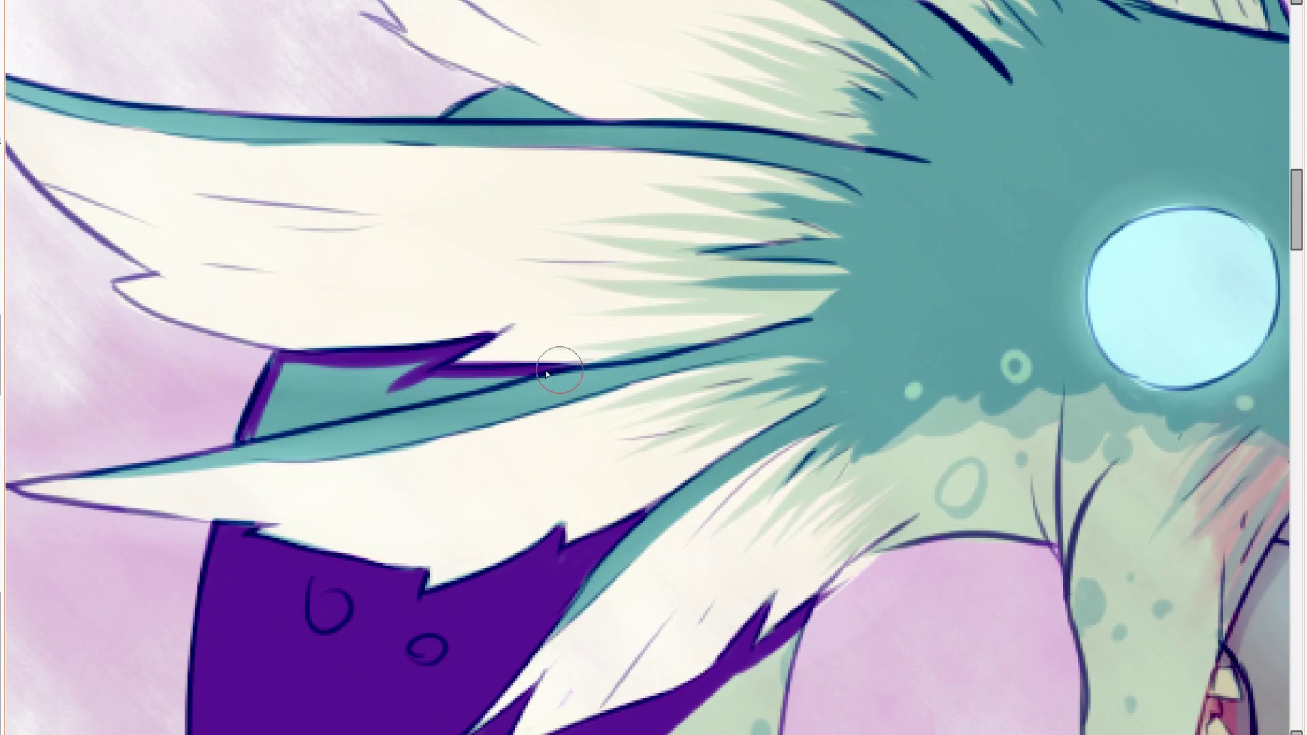
pyautogui.moveTo(546, 373); pyautogui.dragTo(321, 407)
pyautogui.scroll(-2, 524, 288)
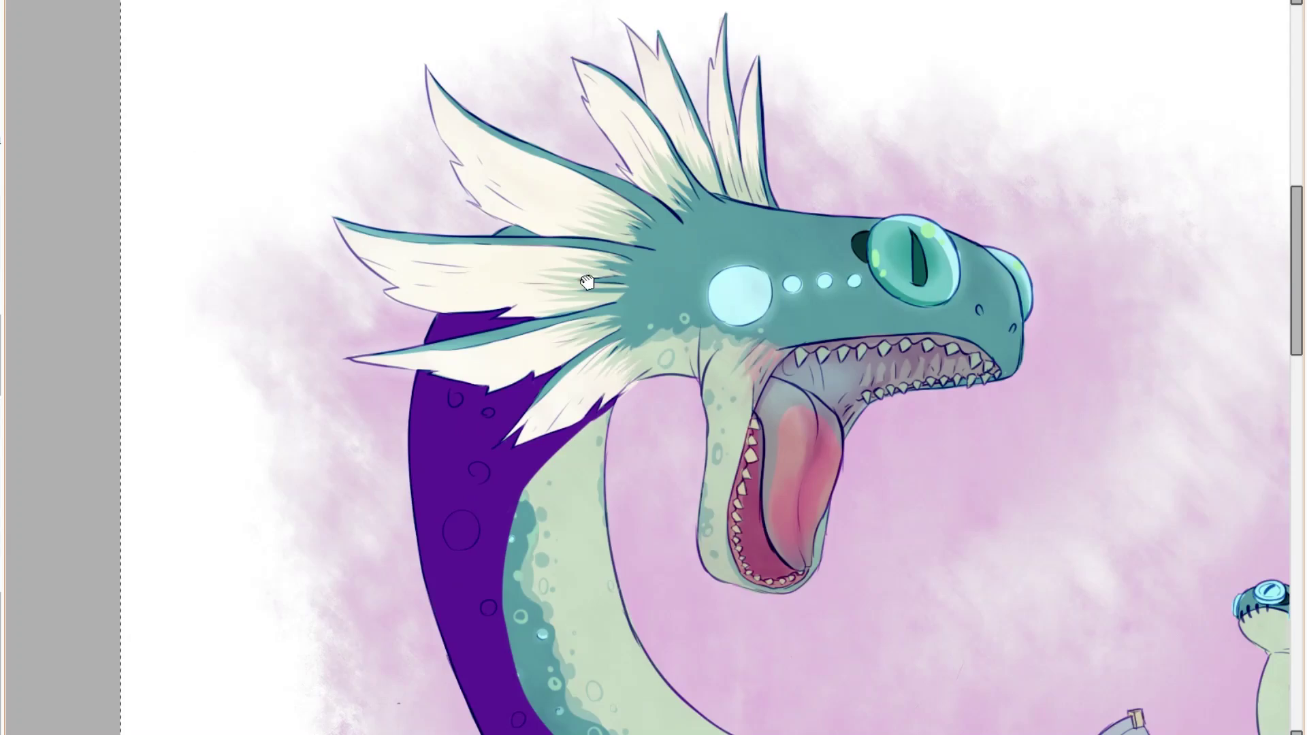
pyautogui.scroll(4, 532, 212)
pyautogui.moveTo(370, 309)
pyautogui.mouseDown()
pyautogui.moveTo(450, 267)
pyautogui.moveTo(454, 306)
pyautogui.mouseUp()
pyautogui.scroll(-1, 454, 306)
pyautogui.scroll(-2, 504, 328)
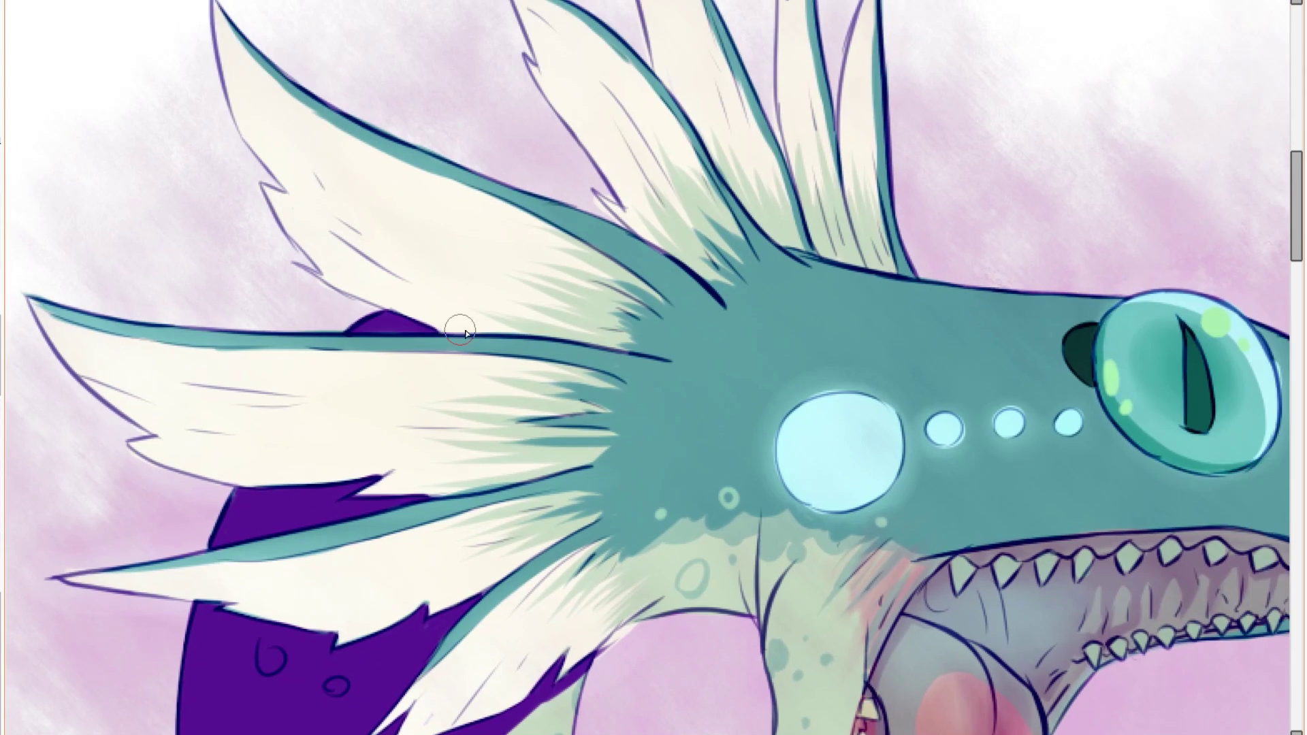
# Paint dark purple shadow across the underside of the serpent's cheek up to the jaw crease.
pyautogui.scroll(2, 449, 444)
pyautogui.moveTo(516, 512); pyautogui.dragTo(372, 593)
pyautogui.moveTo(445, 549); pyautogui.dragTo(643, 458)
pyautogui.moveTo(554, 481); pyautogui.dragTo(655, 497)
pyautogui.moveTo(657, 552); pyautogui.dragTo(628, 380)
pyautogui.moveTo(666, 555)
pyautogui.mouseDown()
pyautogui.moveTo(671, 385)
pyautogui.moveTo(691, 315)
pyautogui.mouseUp()
pyautogui.moveTo(627, 537)
pyautogui.mouseDown()
pyautogui.moveTo(447, 540)
pyautogui.moveTo(599, 507)
pyautogui.moveTo(558, 390)
pyautogui.mouseUp()
pyautogui.scroll(-1, 657, 500)
pyautogui.scroll(1, 558, 390)
# Add dark purple shadow spikes along the jaw hinge creases and a strip down the back edge of the lower jaw.
pyautogui.moveTo(585, 464); pyautogui.dragTo(631, 327)
pyautogui.moveTo(593, 404); pyautogui.dragTo(630, 329)
pyautogui.moveTo(606, 457)
pyautogui.mouseDown()
pyautogui.moveTo(612, 220)
pyautogui.moveTo(604, 494)
pyautogui.mouseUp()
pyautogui.moveTo(611, 422); pyautogui.dragTo(617, 234)
pyautogui.moveTo(610, 358); pyautogui.dragTo(615, 210)
pyautogui.moveTo(614, 289); pyautogui.dragTo(587, 667)
pyautogui.moveTo(588, 560)
pyautogui.mouseDown()
pyautogui.moveTo(587, 350)
pyautogui.moveTo(609, 545)
pyautogui.mouseUp()
pyautogui.scroll(-2, 655, 398)
# Paint a dark purple shadow edge beneath the upper back teeth inside the serpent's mouth, starting from the jaw corner.
pyautogui.moveTo(806, 81); pyautogui.dragTo(619, 343)
pyautogui.scroll(2, 617, 343)
pyautogui.moveTo(621, 285)
pyautogui.mouseDown()
pyautogui.moveTo(539, 369)
pyautogui.moveTo(699, 284)
pyautogui.moveTo(824, 301)
pyautogui.mouseUp()
pyautogui.moveTo(843, 299); pyautogui.dragTo(723, 289)
pyautogui.moveTo(722, 290); pyautogui.dragTo(739, 277)
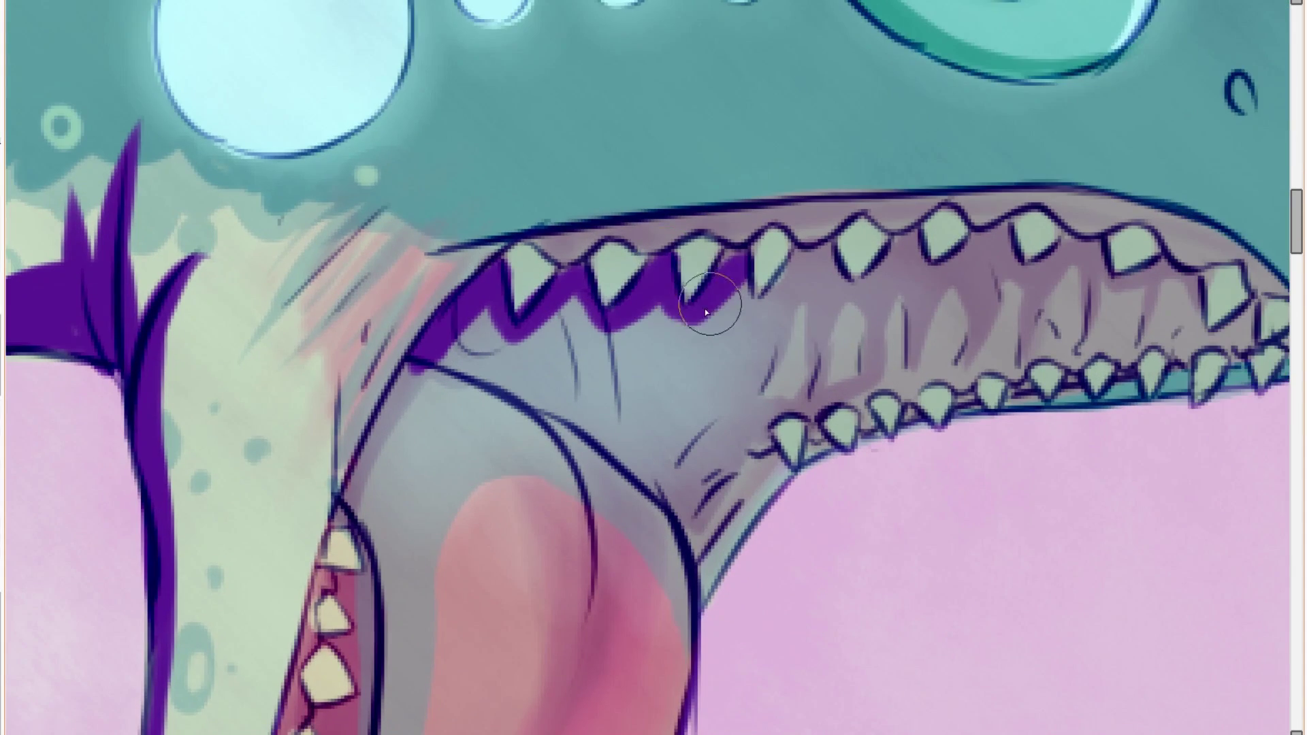
# Close the shadow outline across the palate and along the tongue's upper edge, and fill the back of the mouth with dark purple.
pyautogui.moveTo(870, 292)
pyautogui.mouseDown()
pyautogui.moveTo(934, 277)
pyautogui.moveTo(699, 491)
pyautogui.mouseUp()
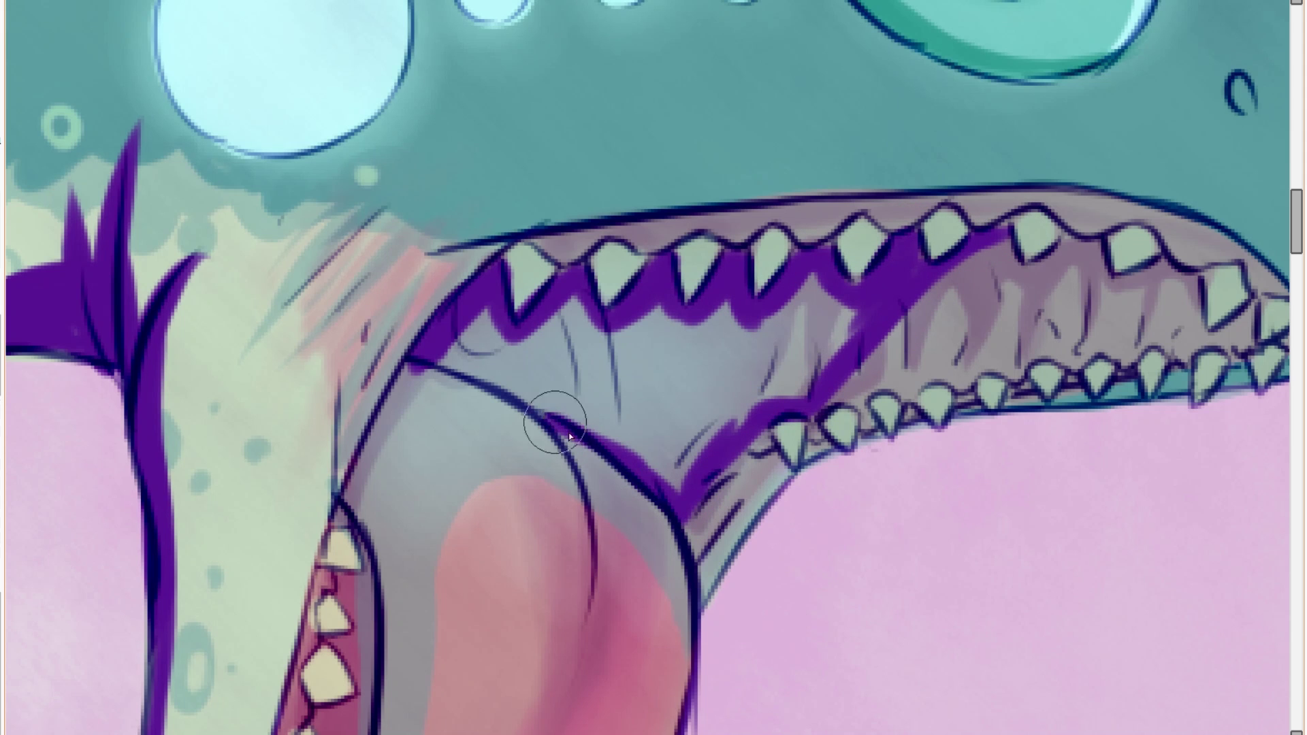
pyautogui.moveTo(551, 423); pyautogui.dragTo(389, 412)
pyautogui.click(531, 373)
pyautogui.press('b')
pyautogui.scroll(-5, 681, 402)
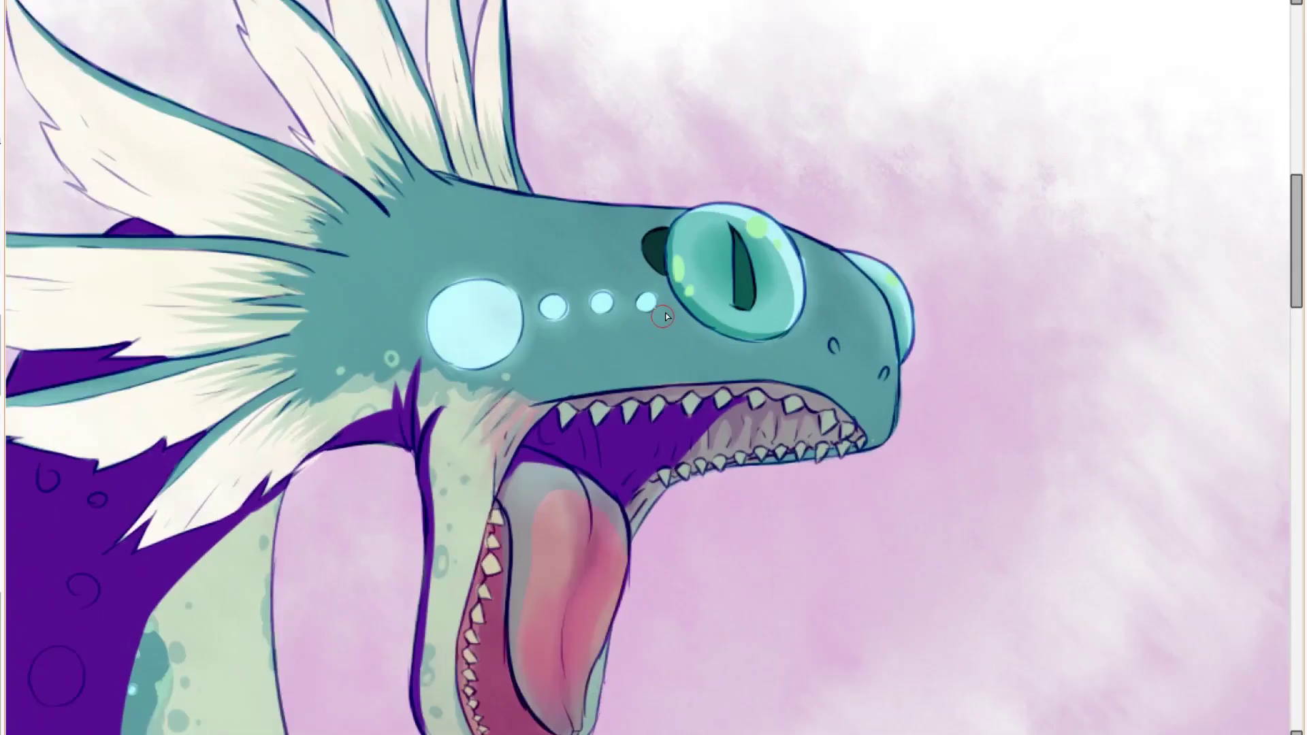